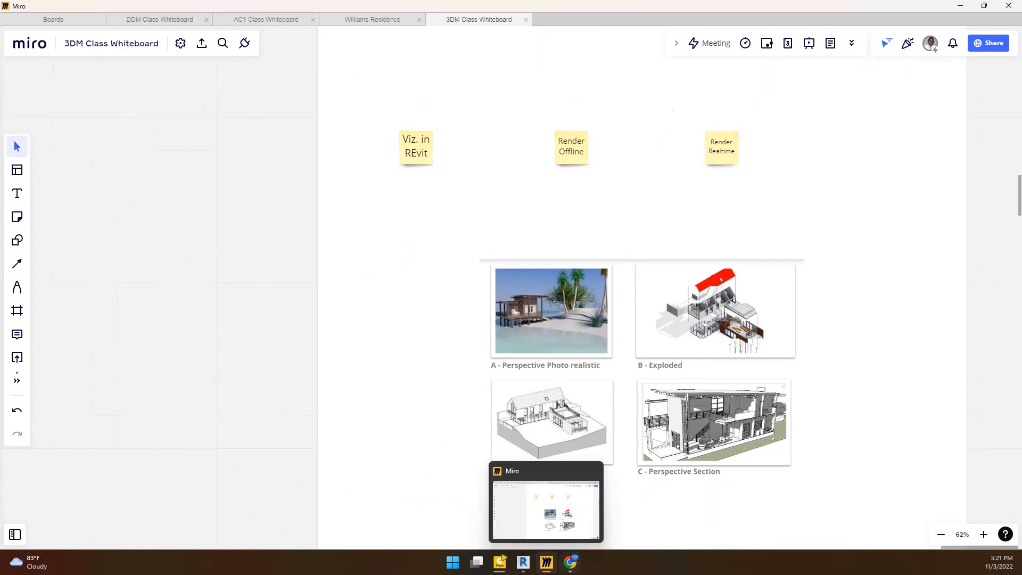
# Switch to Chrome and capture the 360° camera diagram on page 6 of the 3D Modelling Major Project PDF as a screenshot.
pyautogui.click(570, 562)
pyautogui.scroll(-10, 551, 257)
pyautogui.scroll(-4, 551, 256)
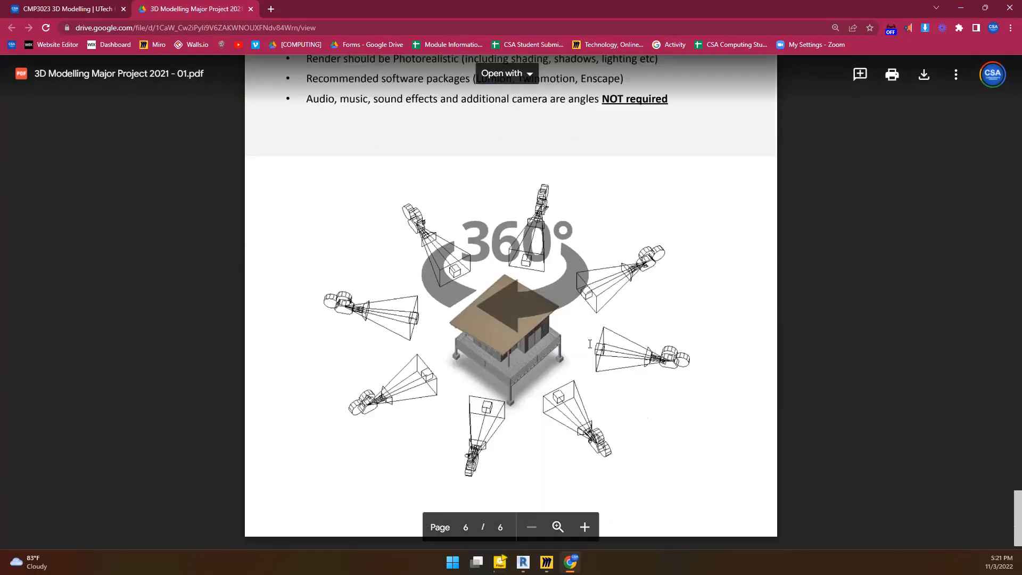
pyautogui.press('super+shift+s')
pyautogui.moveTo(276, 143); pyautogui.dragTo(738, 469)
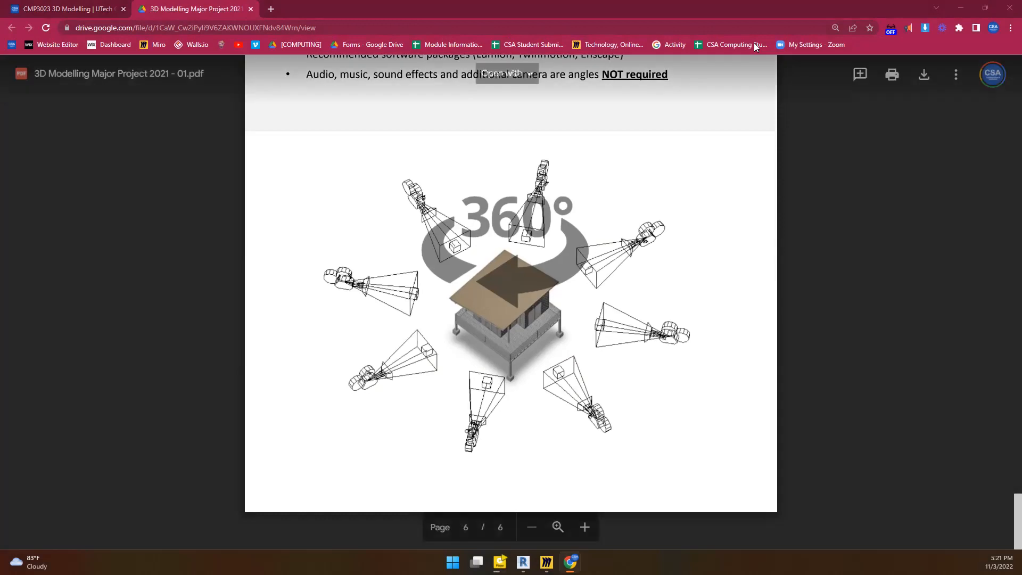
# Return to the Miro whiteboard, paste the captured 360° diagram, shrink it and place it beside the four-view image.
pyautogui.click(964, 9)
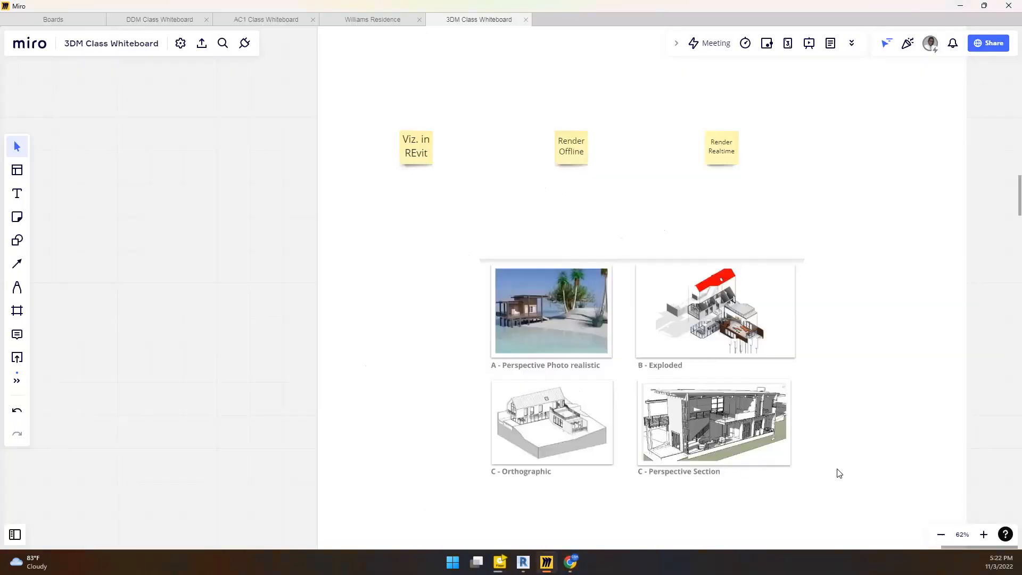
pyautogui.hotkey('ctrl', 'v')
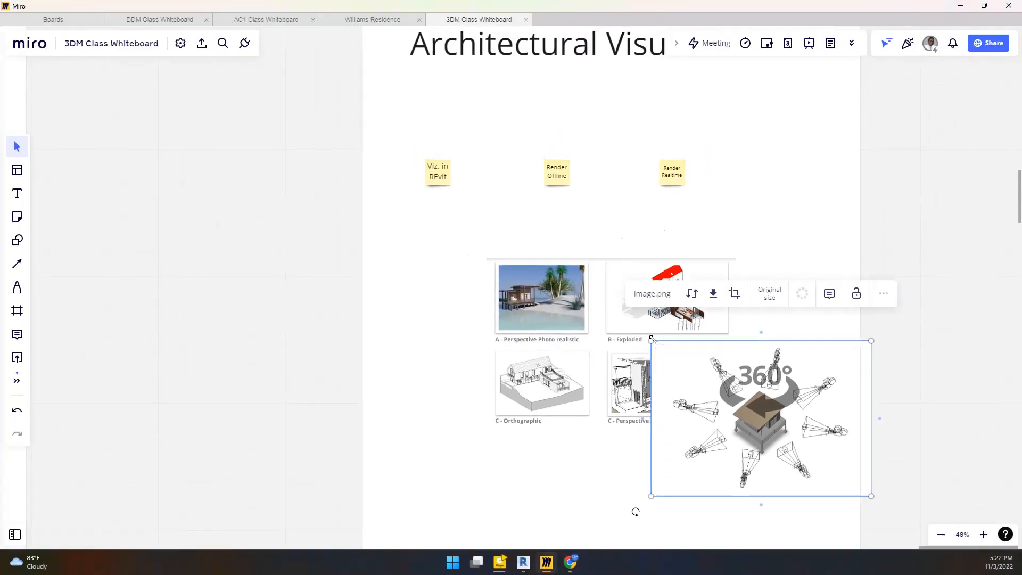
pyautogui.moveTo(654, 340); pyautogui.dragTo(818, 431)
pyautogui.moveTo(829, 466); pyautogui.dragTo(808, 351)
pyautogui.scroll(3, 748, 442)
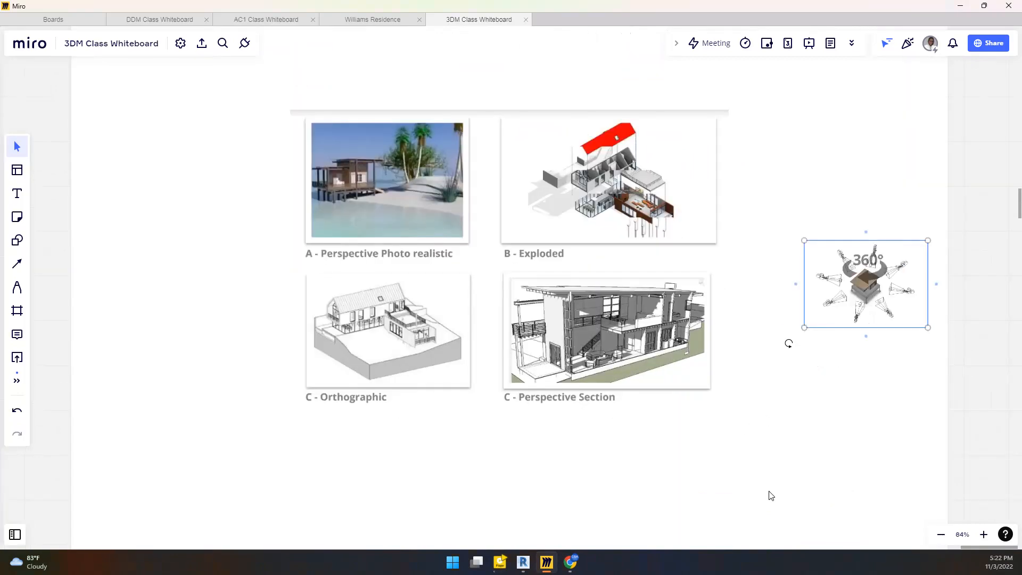
# Paste a copy of the four-view image and crop it to the photorealistic beach house perspective.
pyautogui.click(771, 495)
pyautogui.scroll(-3, 655, 330)
pyautogui.hotkey('ctrl', 'v')
pyautogui.click(519, 290)
pyautogui.keyDown('ctrl'); pyautogui.scroll(3, 527, 293); pyautogui.keyUp('ctrl')
pyautogui.doubleClick(759, 394)
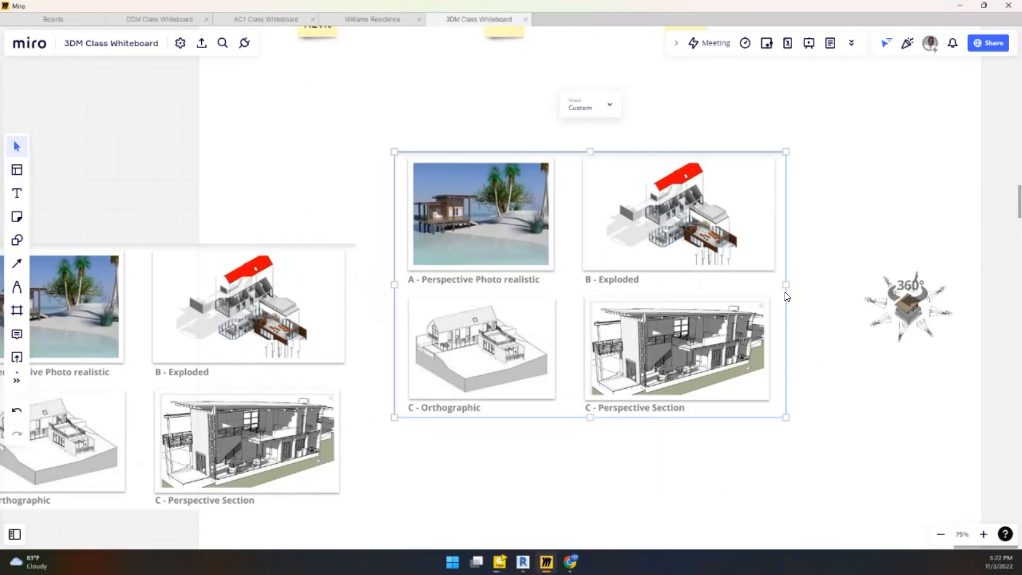
pyautogui.moveTo(780, 284); pyautogui.dragTo(547, 284)
pyautogui.moveTo(468, 418); pyautogui.dragTo(505, 264)
pyautogui.moveTo(390, 153); pyautogui.dragTo(395, 156)
pyautogui.click(650, 290)
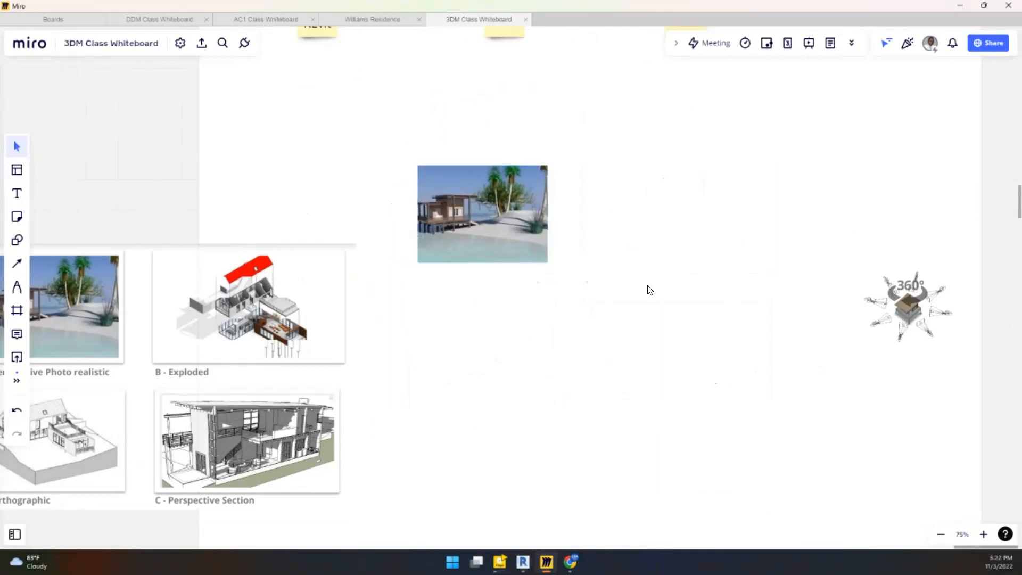
# Move the 360° diagram next to the cropped beach house render and enlarge it slightly.
pyautogui.keyDown('ctrl'); pyautogui.scroll(1, 799, 298); pyautogui.keyUp('ctrl')
pyautogui.moveTo(894, 299); pyautogui.dragTo(828, 222)
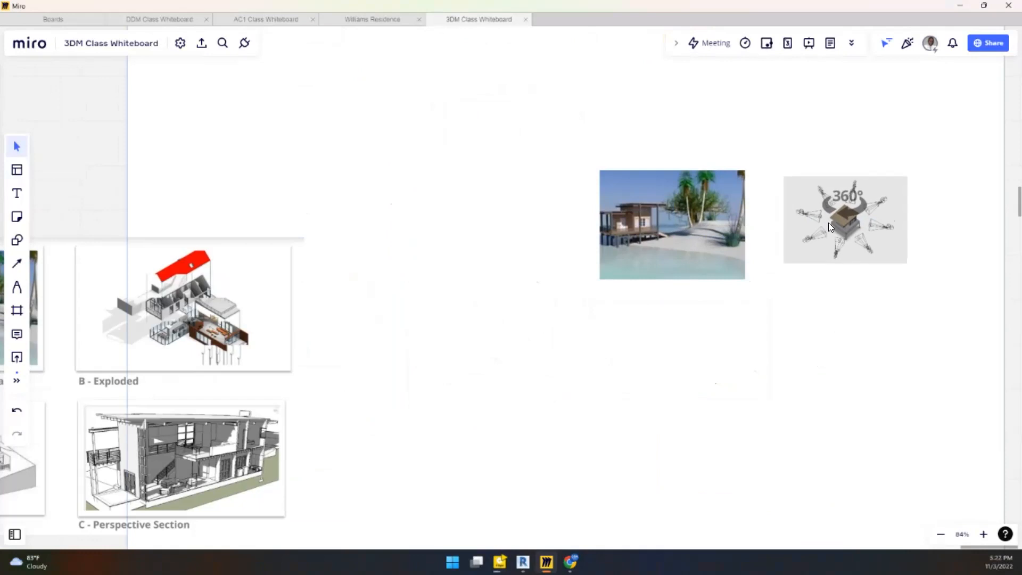
pyautogui.click(906, 265)
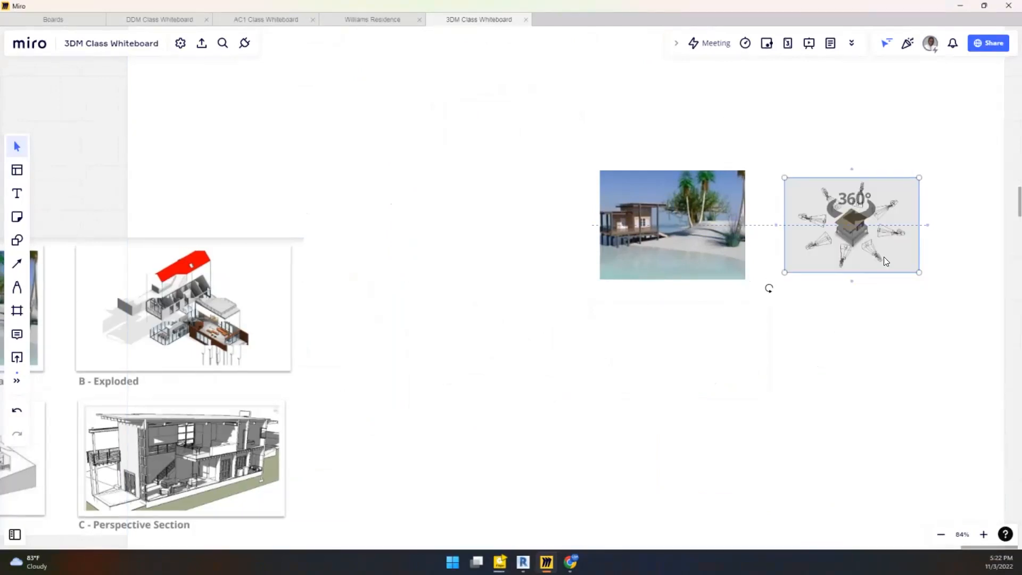
# Arrange the Render Offline note above the beach house render and the Render Realtime note above the 360° diagram.
pyautogui.keyDown('ctrl'); pyautogui.scroll(-2, 798, 288); pyautogui.keyUp('ctrl')
pyautogui.moveTo(806, 464); pyautogui.dragTo(695, 487)
pyautogui.moveTo(360, 101); pyautogui.dragTo(603, 206)
pyautogui.moveTo(572, 153); pyautogui.dragTo(712, 190)
pyautogui.click(566, 394)
pyautogui.moveTo(484, 336); pyautogui.dragTo(496, 285, button='right')
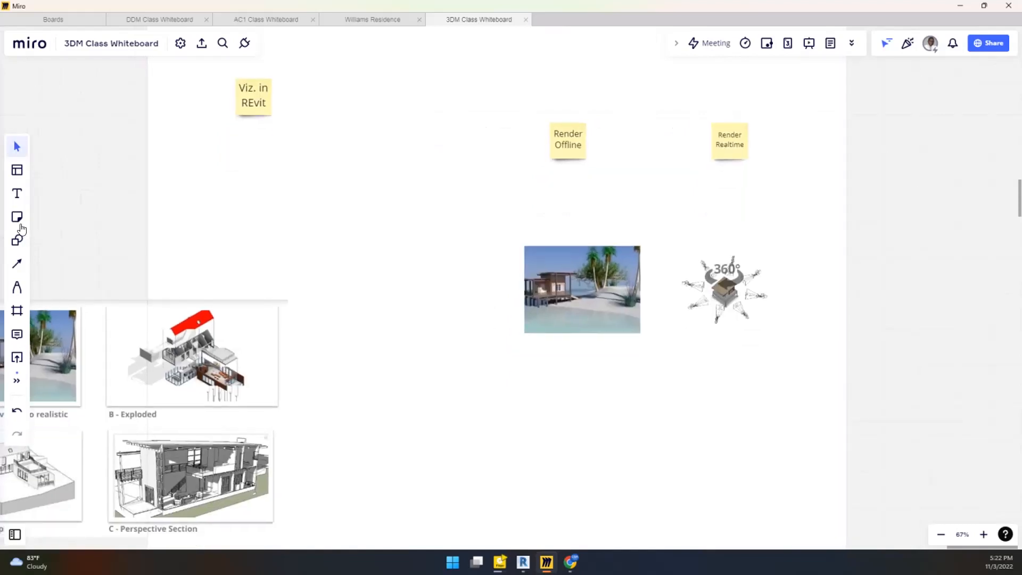
# Draw a rounded rectangle enclosing the Render Offline and Render Realtime notes with their two images.
pyautogui.click(18, 240)
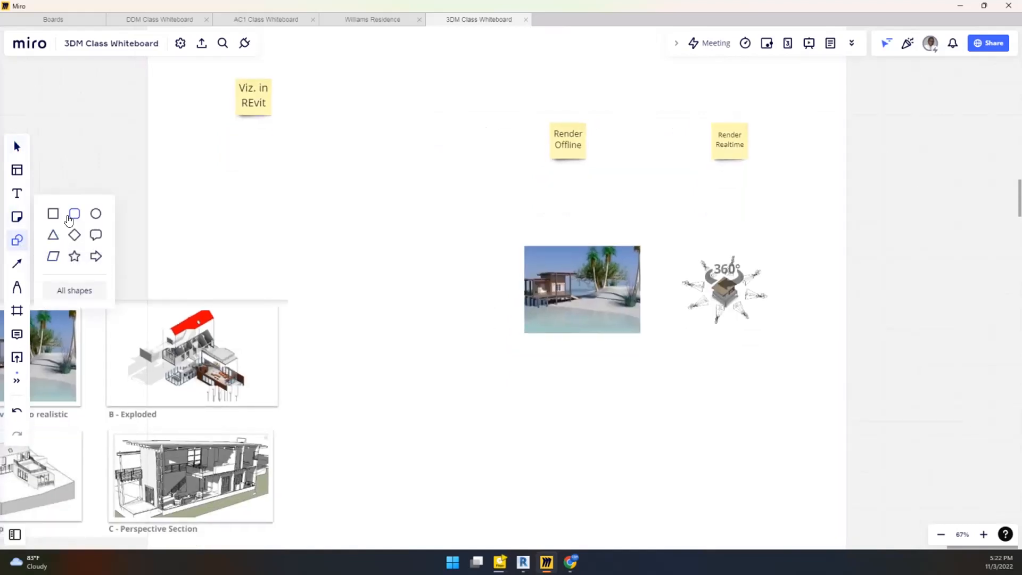
pyautogui.click(69, 217)
pyautogui.moveTo(470, 84); pyautogui.dragTo(808, 365)
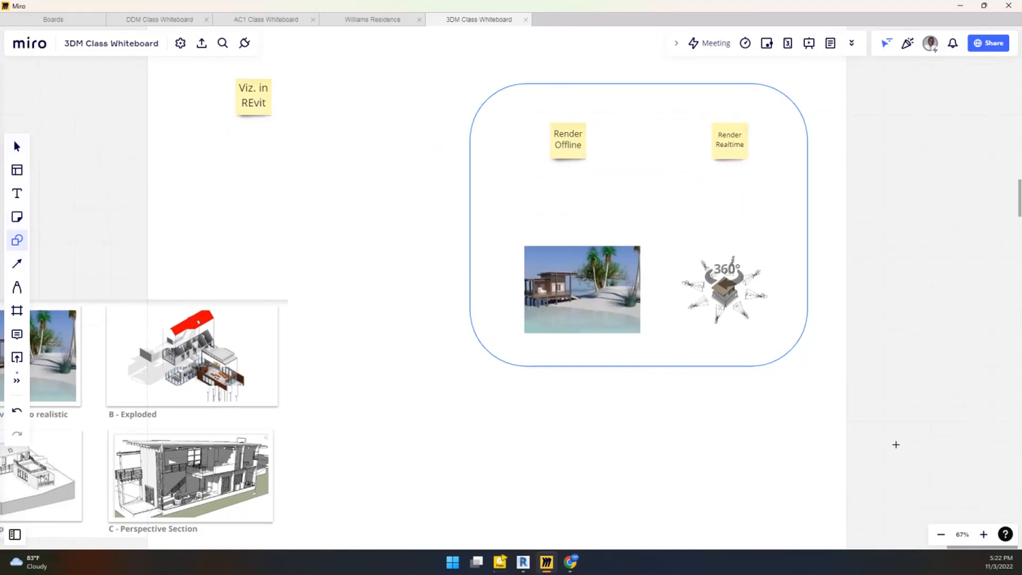
pyautogui.click(786, 496)
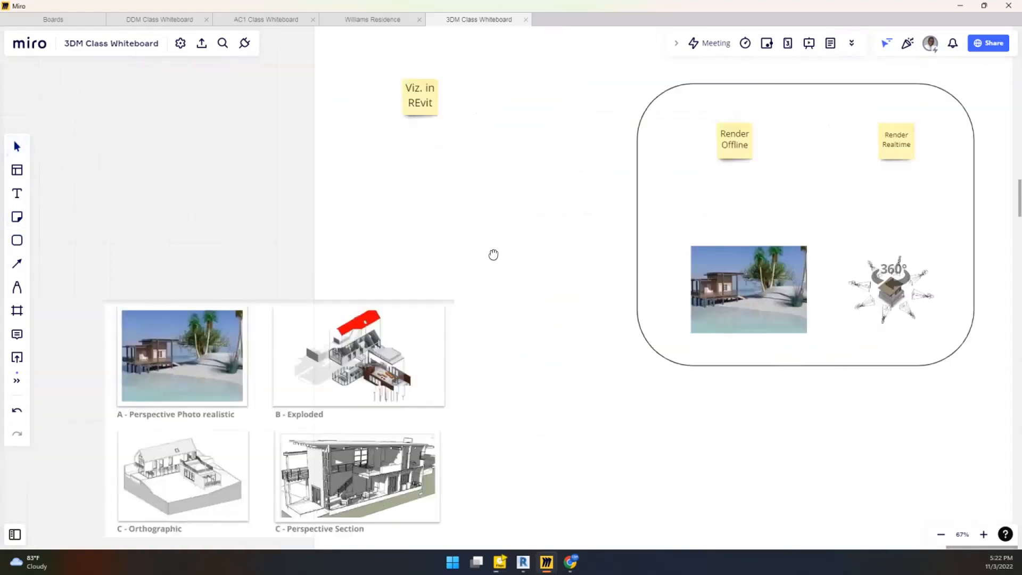
# Move the Viz. in REvit note level with the render notes and duplicate the four-view image below and beside the original.
pyautogui.moveTo(247, 258); pyautogui.dragTo(493, 256, button='right')
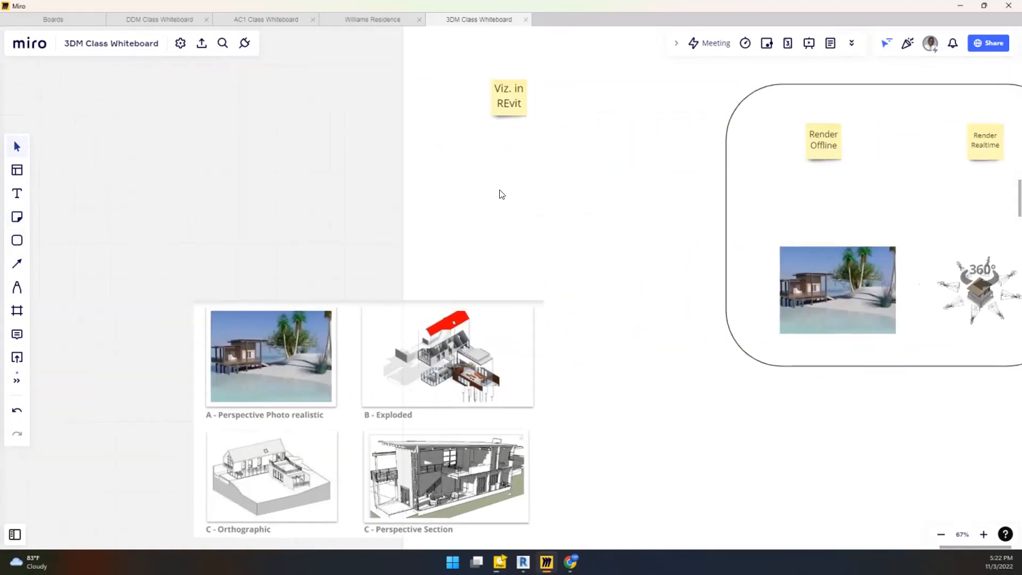
pyautogui.moveTo(512, 100); pyautogui.dragTo(545, 138)
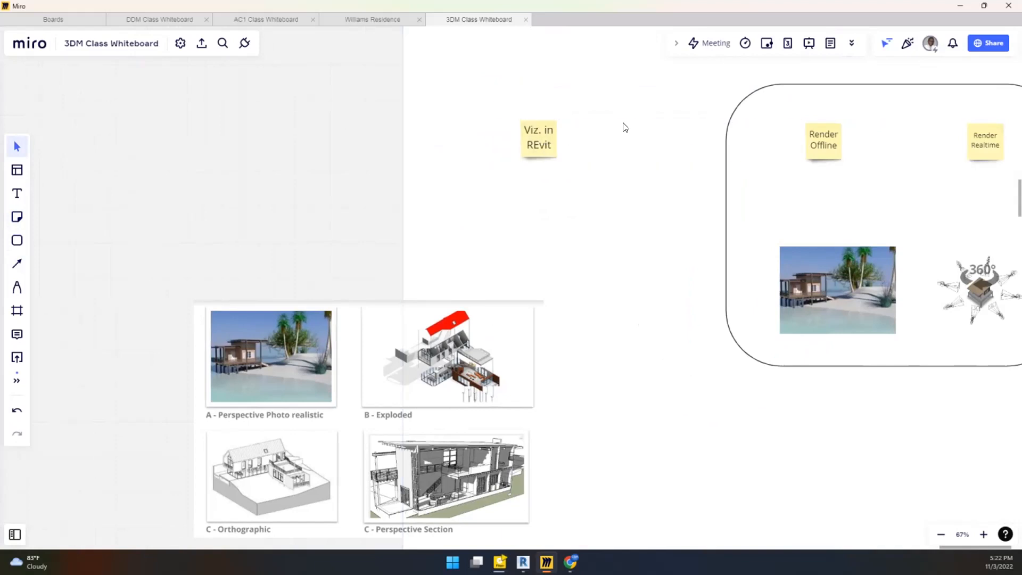
pyautogui.scroll(-5, 502, 229)
pyautogui.moveTo(353, 270); pyautogui.dragTo(386, 257)
pyautogui.moveTo(542, 269); pyautogui.dragTo(772, 406)
# Crop the original four-view image to the B - Exploded view and move the result clear of the other copy.
pyautogui.click(445, 277)
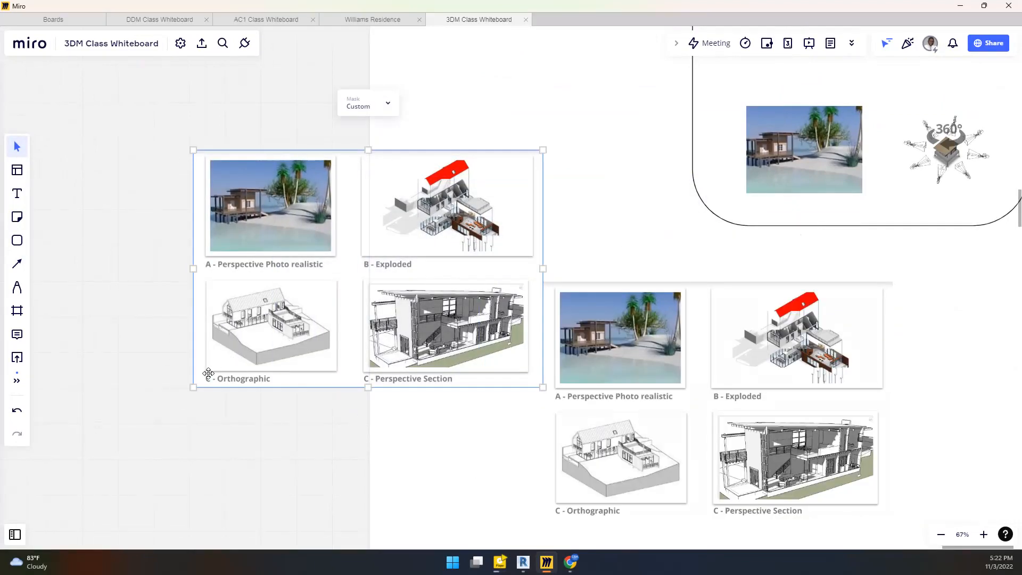
pyautogui.moveTo(193, 387); pyautogui.dragTo(369, 253)
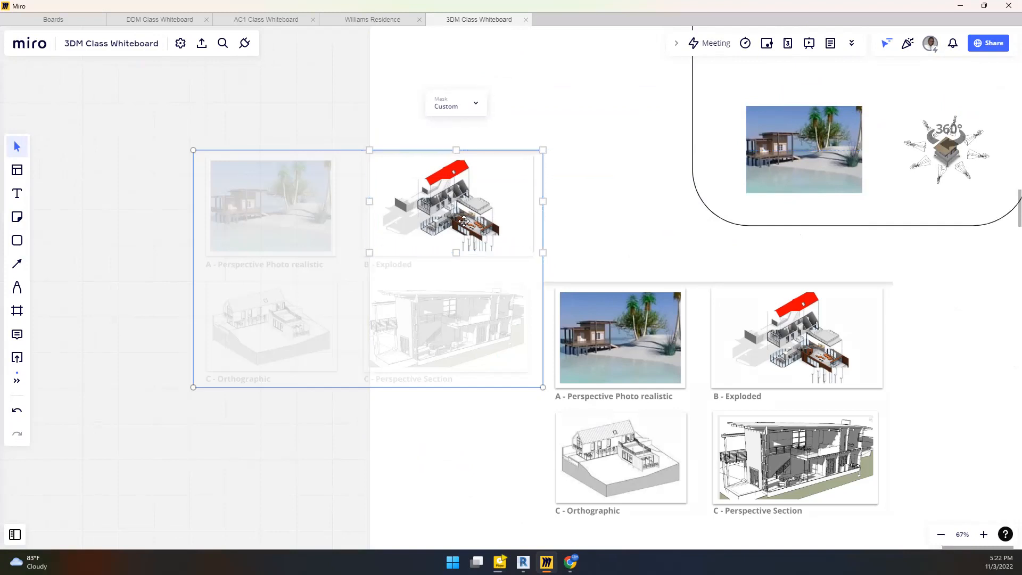
pyautogui.moveTo(543, 201); pyautogui.dragTo(525, 203)
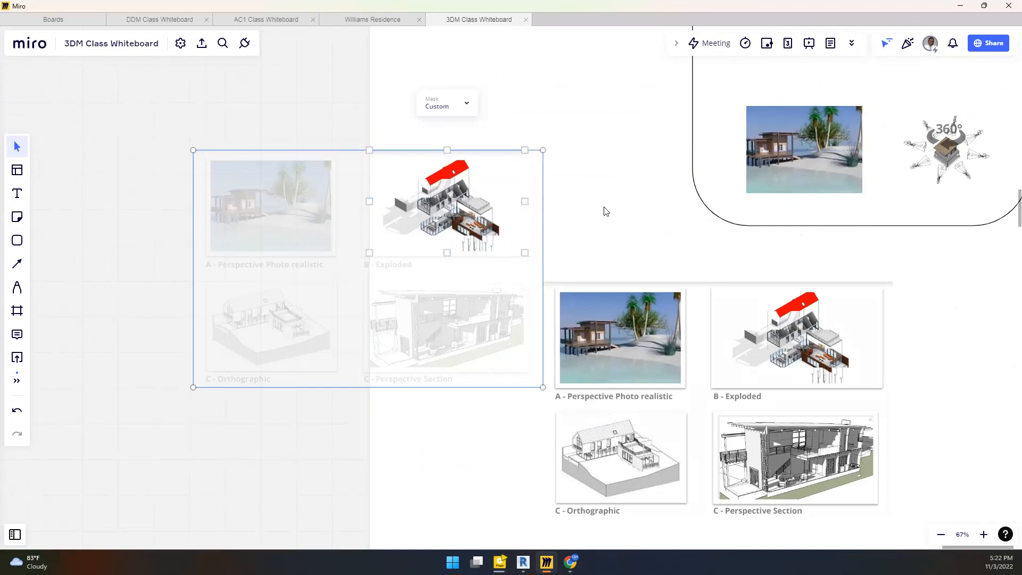
pyautogui.click(605, 213)
pyautogui.moveTo(409, 203); pyautogui.dragTo(310, 162)
# Crop the remaining four-view copy to the Perspective Section and place it beside the exploded view.
pyautogui.moveTo(619, 368); pyautogui.dragTo(369, 313)
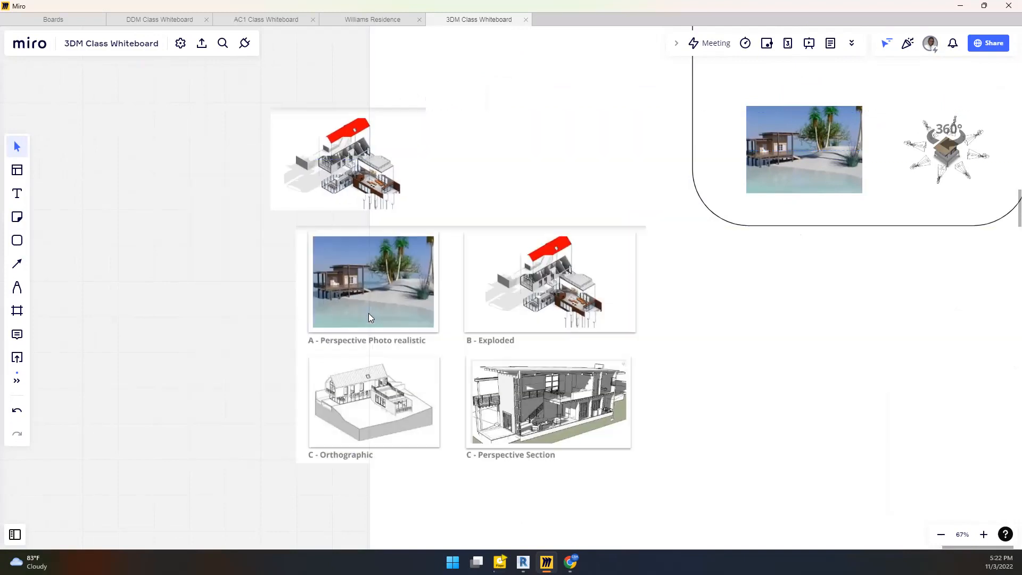
pyautogui.moveTo(296, 463); pyautogui.dragTo(467, 444)
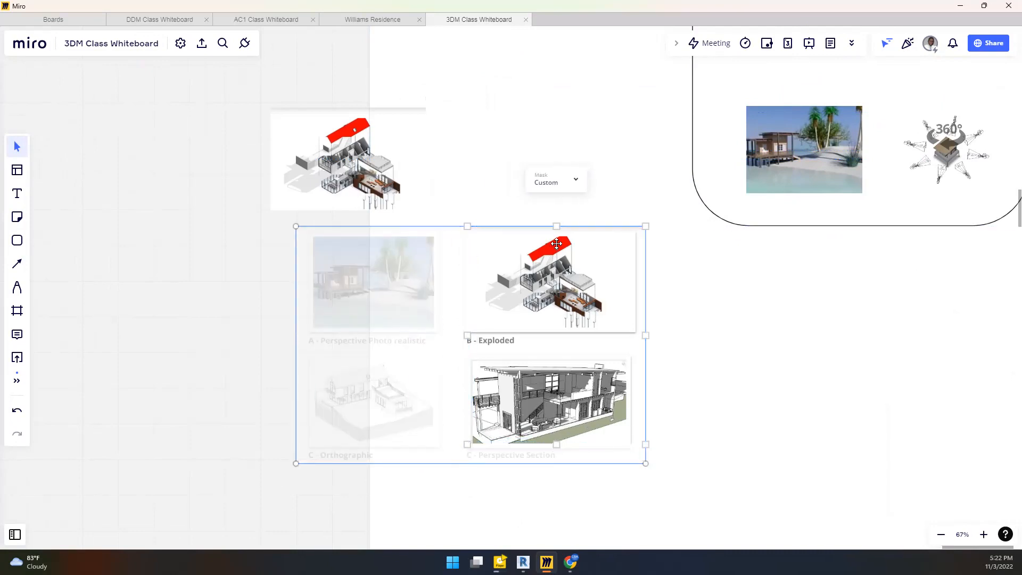
pyautogui.moveTo(558, 226); pyautogui.dragTo(554, 356)
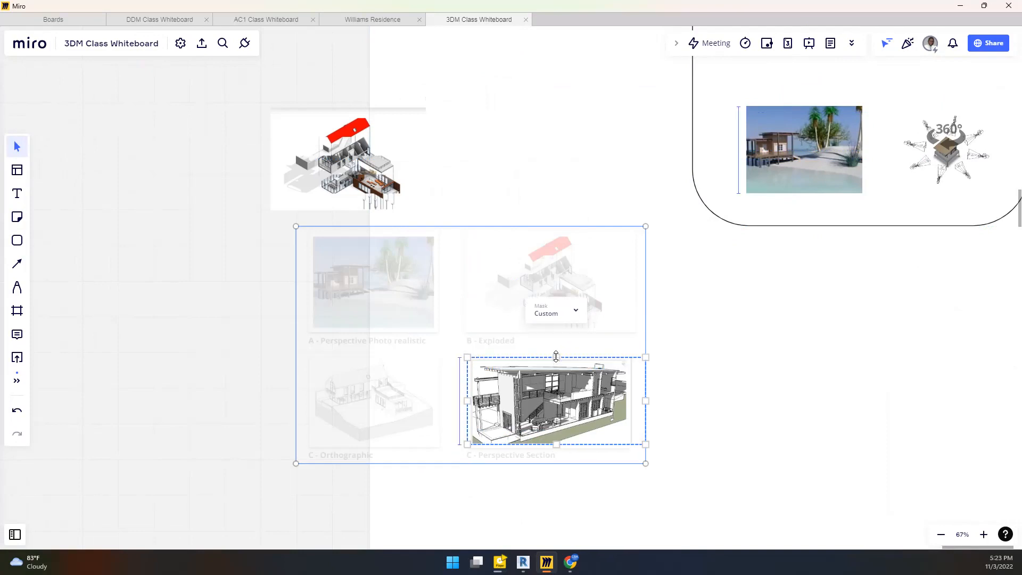
pyautogui.press('Escape')
pyautogui.moveTo(549, 432); pyautogui.dragTo(540, 208)
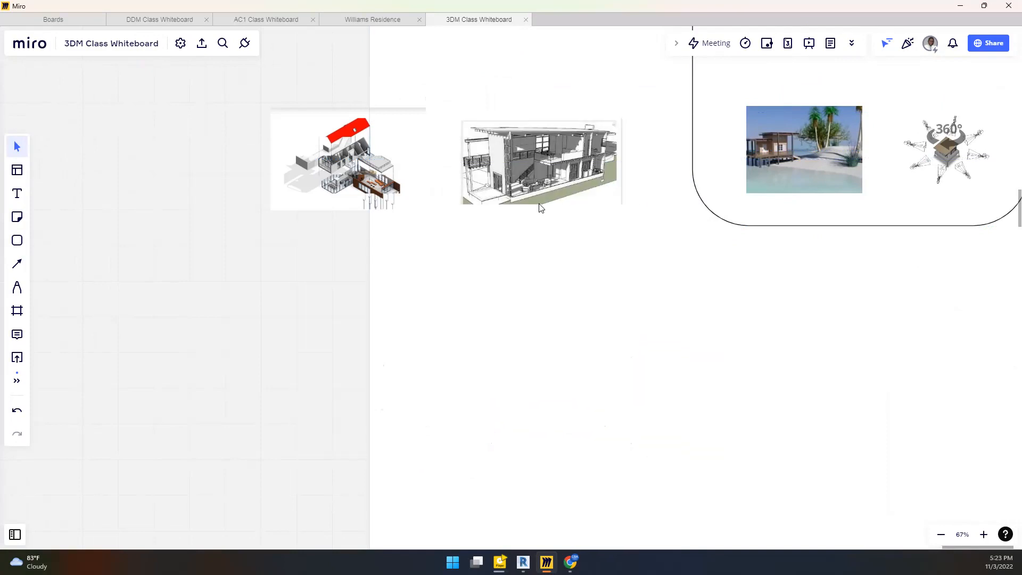
# Paste another four-view copy and crop it tightly to the Orthographic view, excluding its side borders.
pyautogui.hotkey('ctrl', 'v')
pyautogui.doubleClick(545, 331)
pyautogui.moveTo(580, 323); pyautogui.dragTo(707, 340)
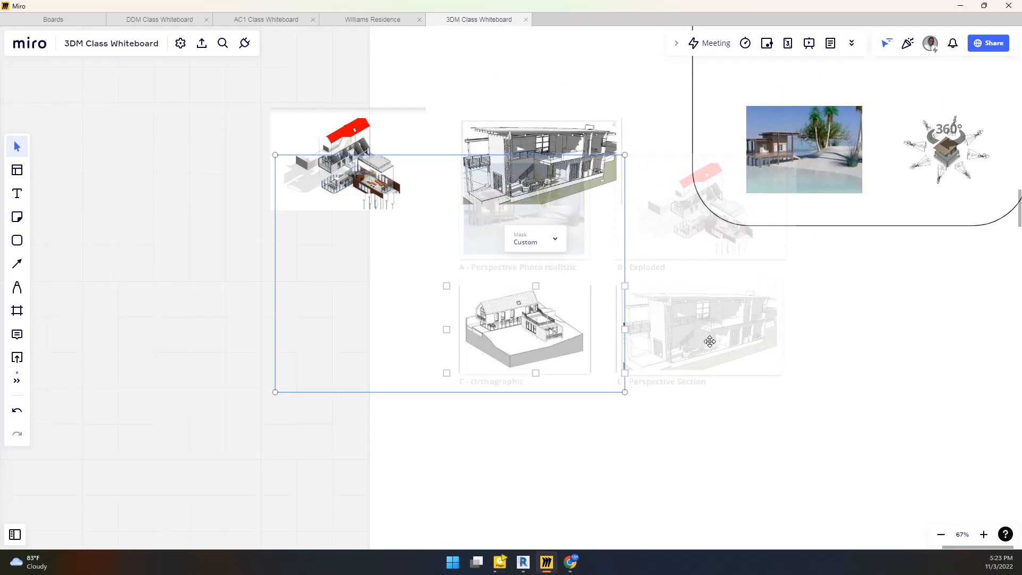
pyautogui.click(752, 467)
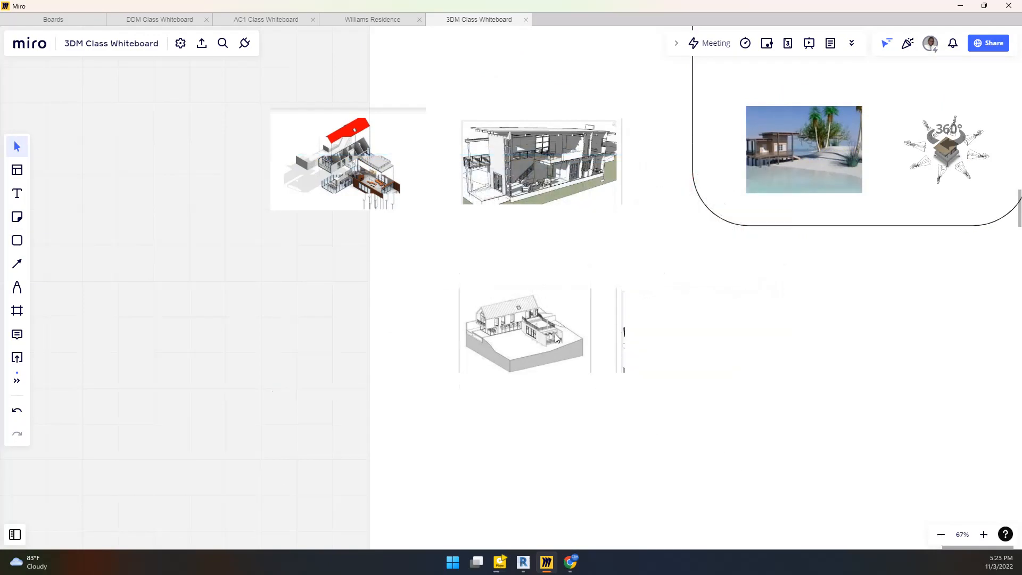
pyautogui.doubleClick(591, 347)
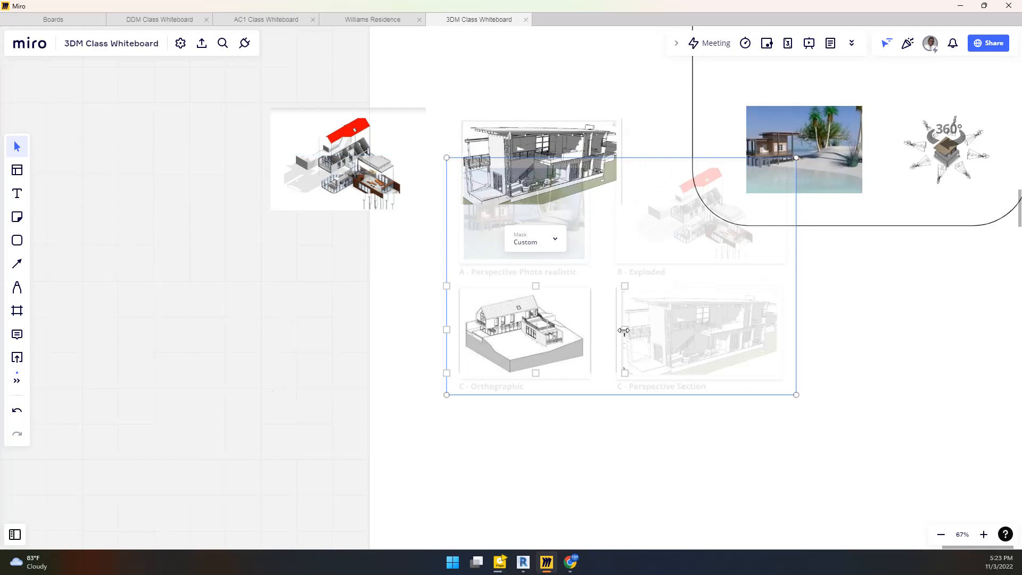
pyautogui.moveTo(599, 331); pyautogui.dragTo(588, 332)
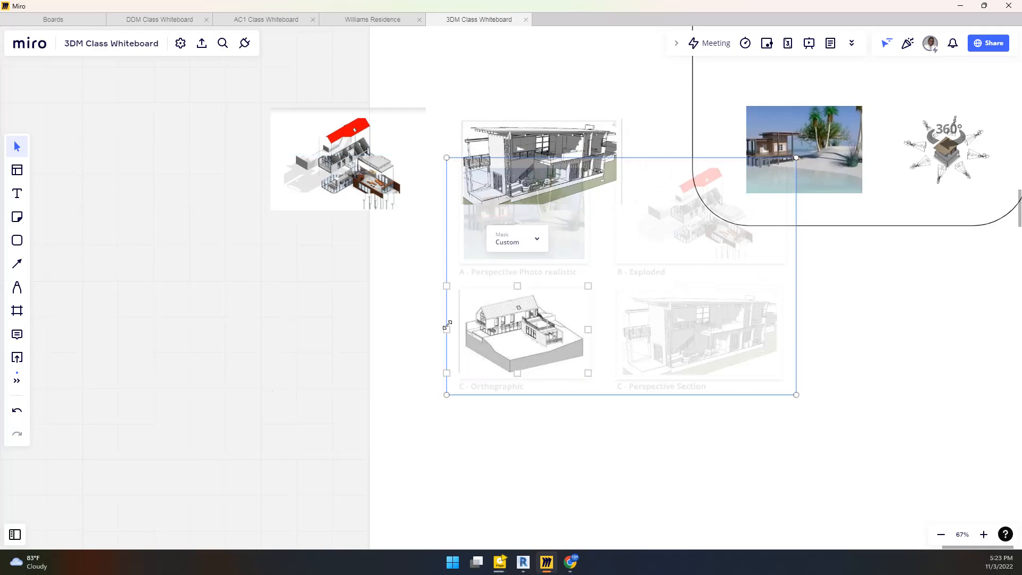
pyautogui.moveTo(447, 327); pyautogui.dragTo(460, 334)
pyautogui.click(536, 464)
# Stack the exploded and perspective section images above the orthographic view in a column under the Viz. in REvit note.
pyautogui.scroll(-2, 574, 296)
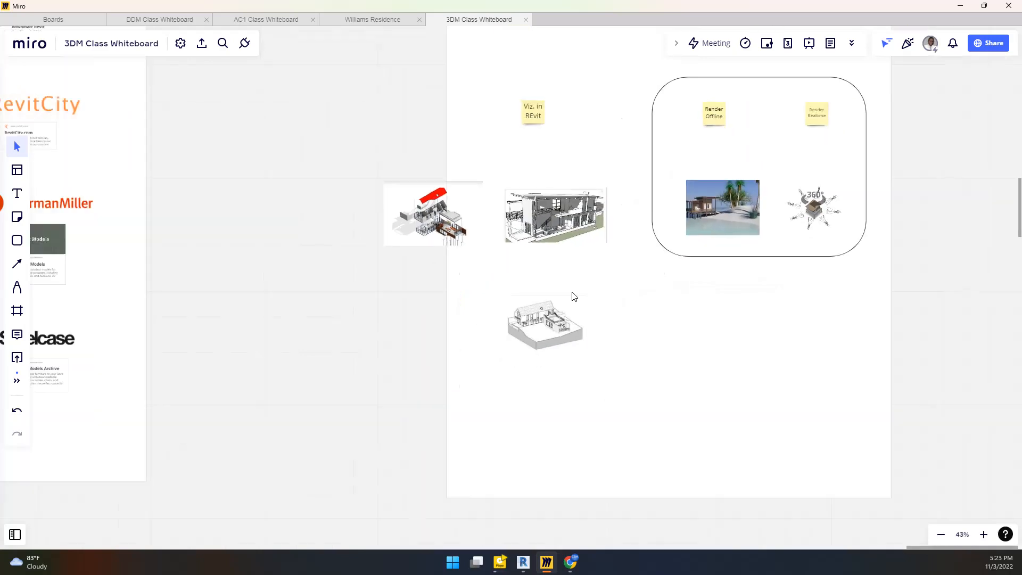
pyautogui.moveTo(427, 236); pyautogui.dragTo(518, 202)
pyautogui.click(591, 236)
pyautogui.moveTo(592, 238); pyautogui.dragTo(563, 285)
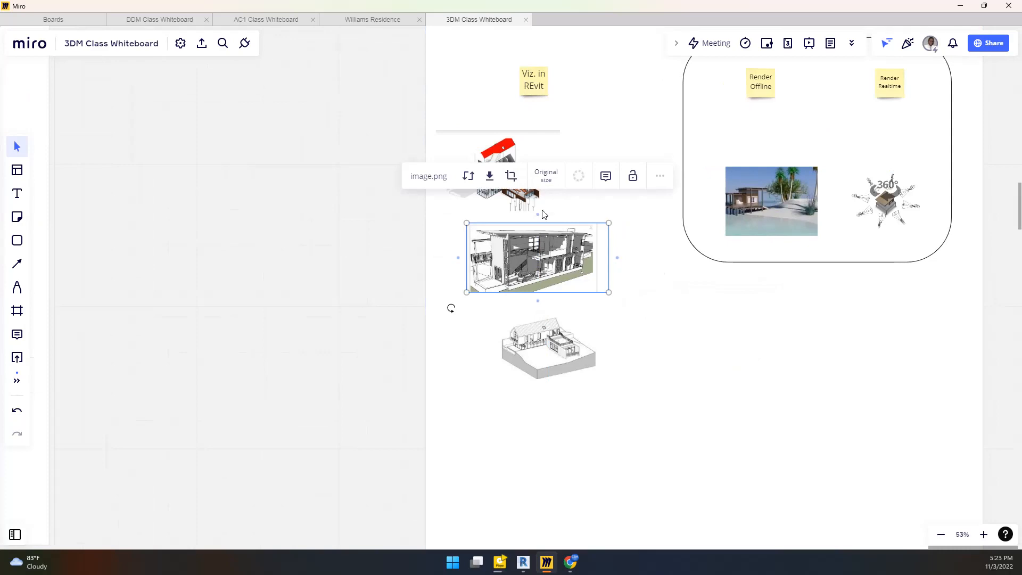
pyautogui.moveTo(503, 152); pyautogui.dragTo(533, 148)
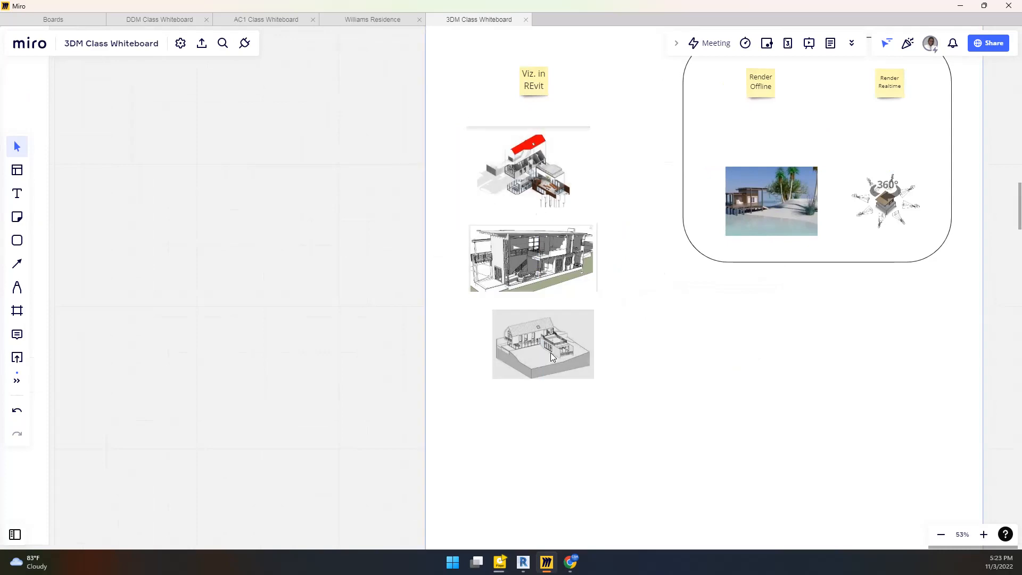
# Trim the top of the exploded view's crop to remove the grey border line.
pyautogui.scroll(1, 538, 143)
pyautogui.scroll(4, 543, 148)
pyautogui.doubleClick(542, 147)
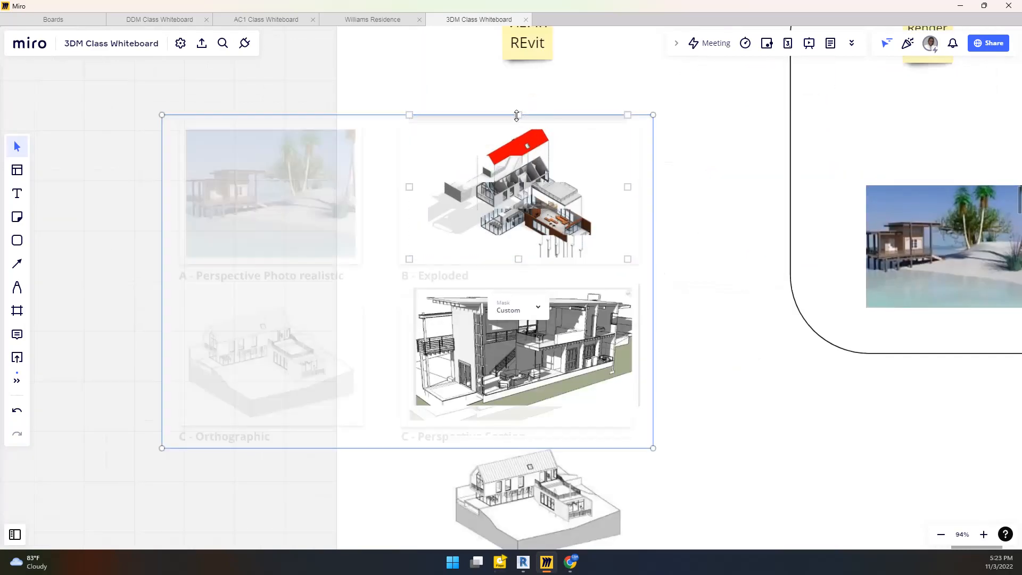
pyautogui.click(690, 225)
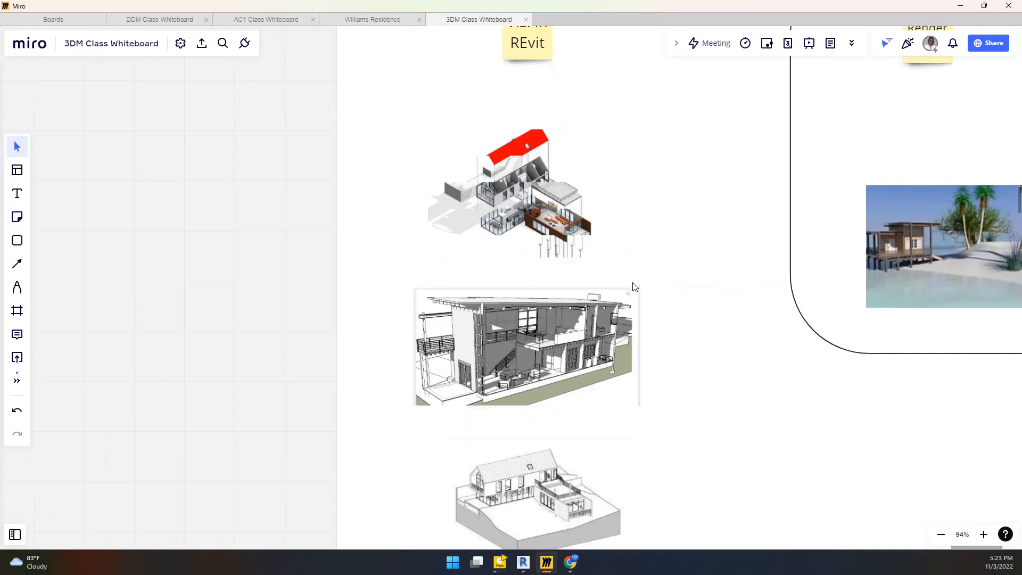
# Trim both sides of the perspective section image's crop to remove the empty margins and border line.
pyautogui.scroll(-2, 521, 311)
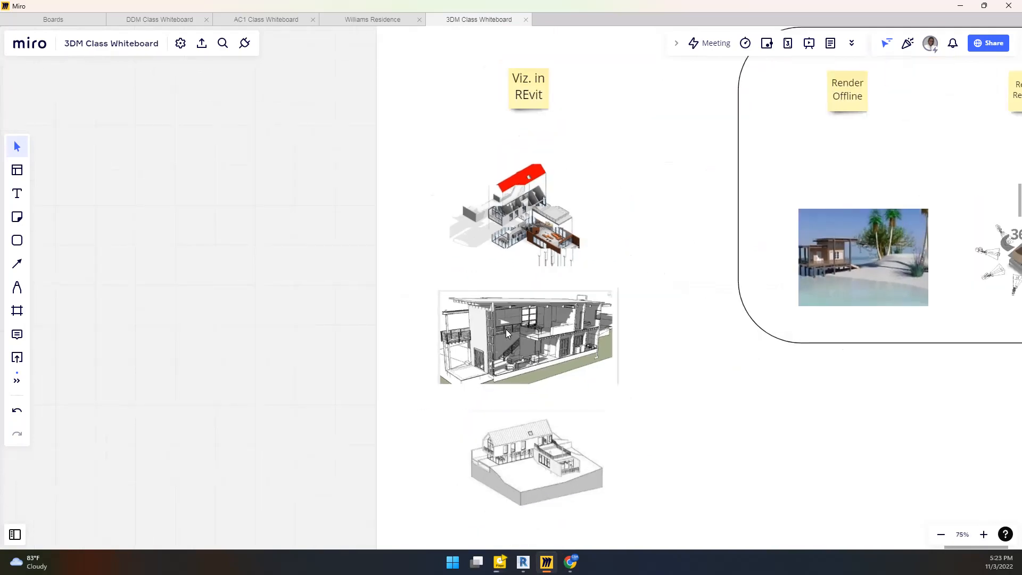
pyautogui.click(574, 363)
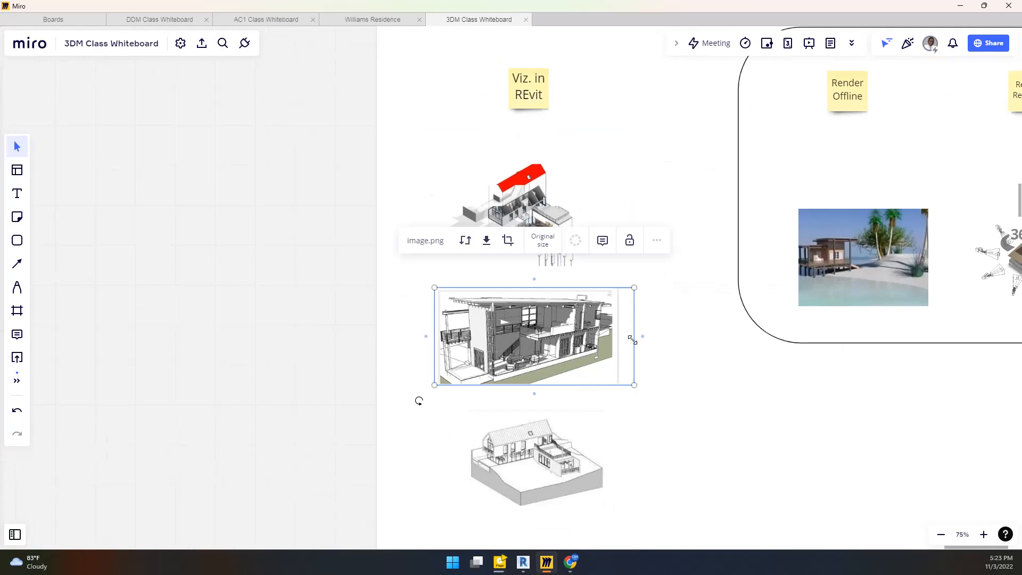
pyautogui.doubleClick(615, 360)
pyautogui.moveTo(632, 337); pyautogui.dragTo(614, 336)
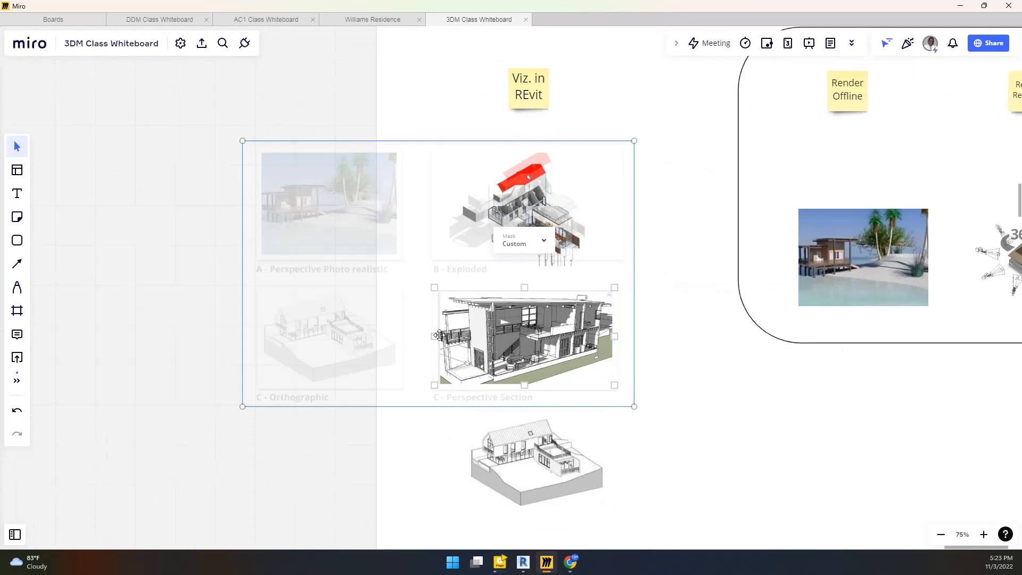
pyautogui.moveTo(435, 336); pyautogui.dragTo(442, 339)
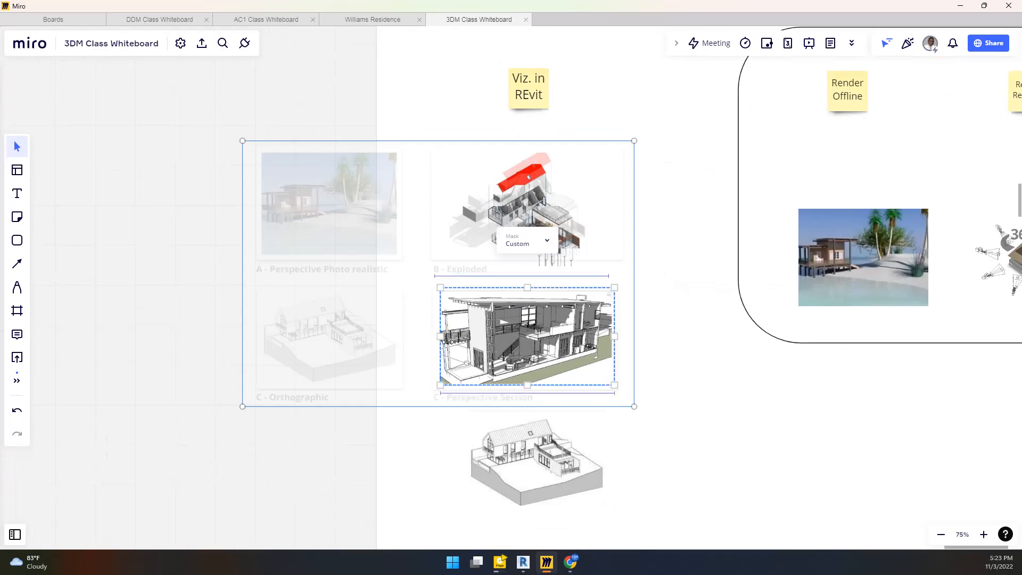
pyautogui.click(741, 422)
# Trim the top of the perspective section image's crop to remove the grey border line.
pyautogui.scroll(3, 545, 308)
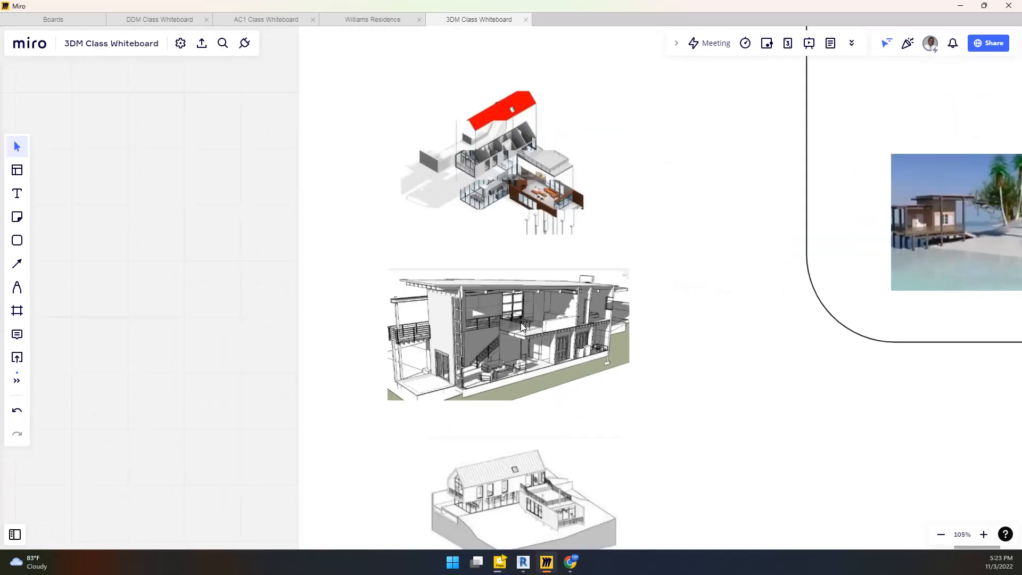
pyautogui.doubleClick(520, 322)
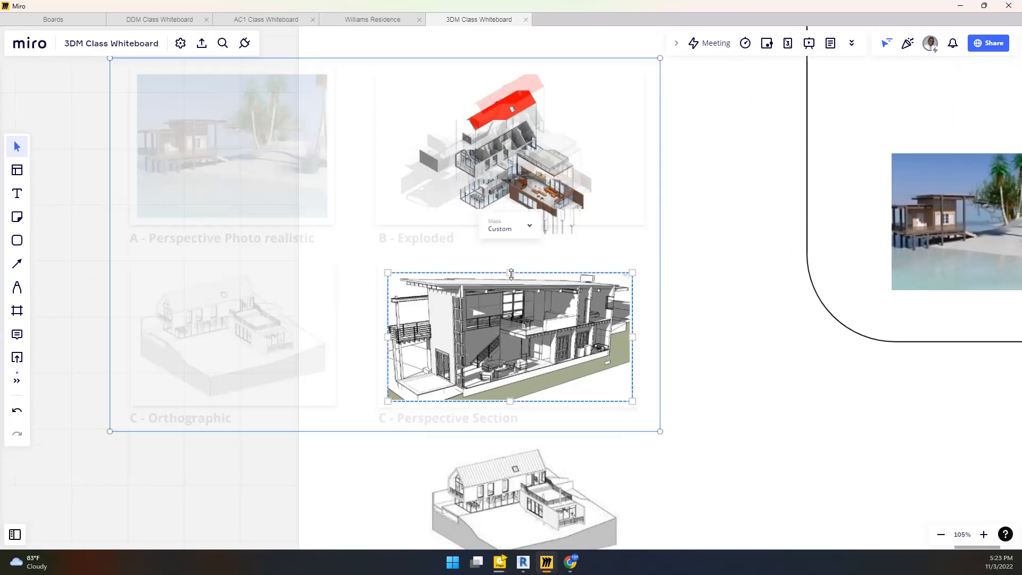
pyautogui.click(726, 383)
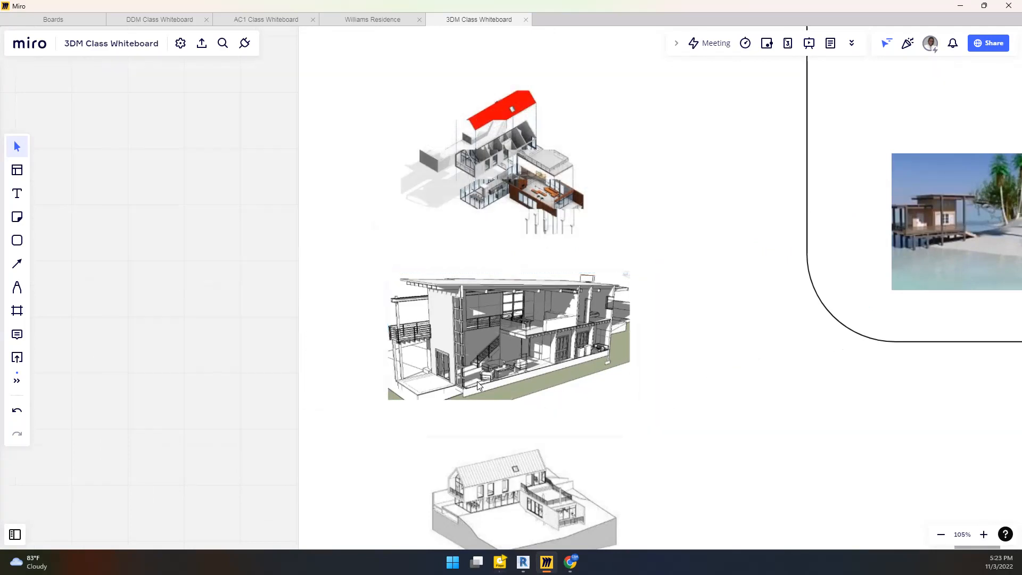
pyautogui.scroll(-4, 479, 381)
pyautogui.moveTo(512, 456)
pyautogui.mouseDown()
pyautogui.moveTo(501, 470)
pyautogui.moveTo(512, 457)
pyautogui.mouseUp()
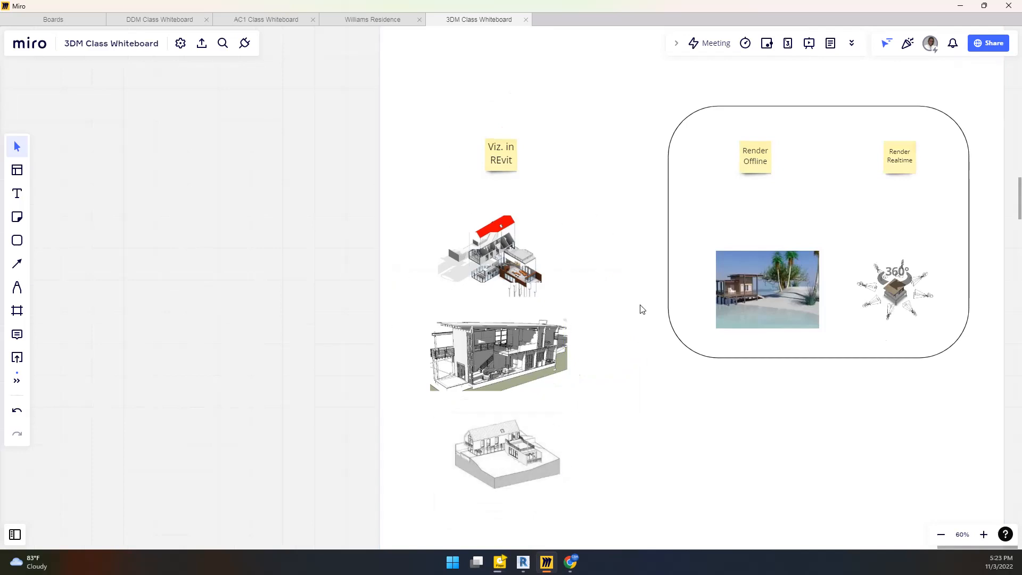
pyautogui.scroll(-3, 639, 314)
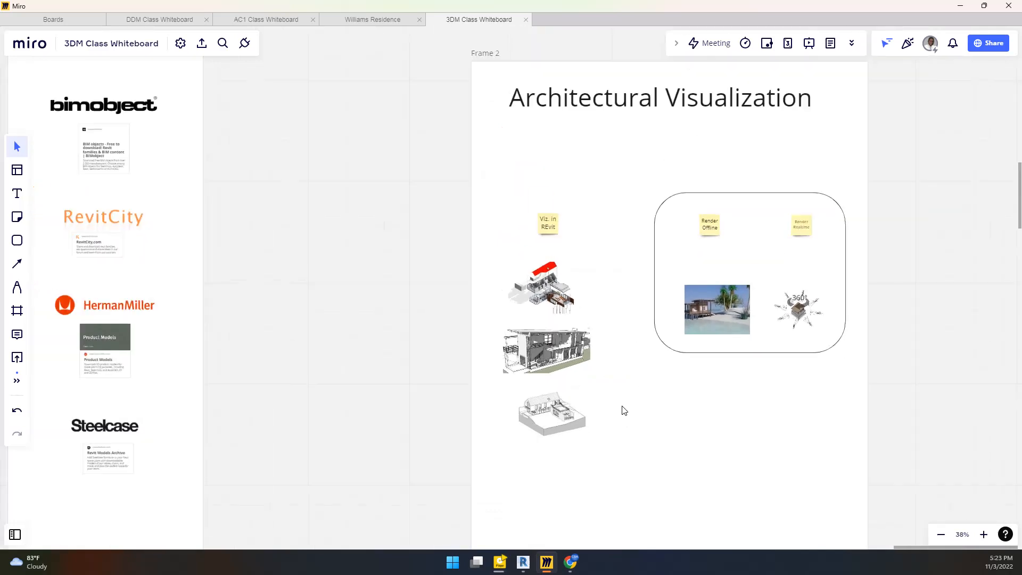
pyautogui.scroll(-1, 638, 333)
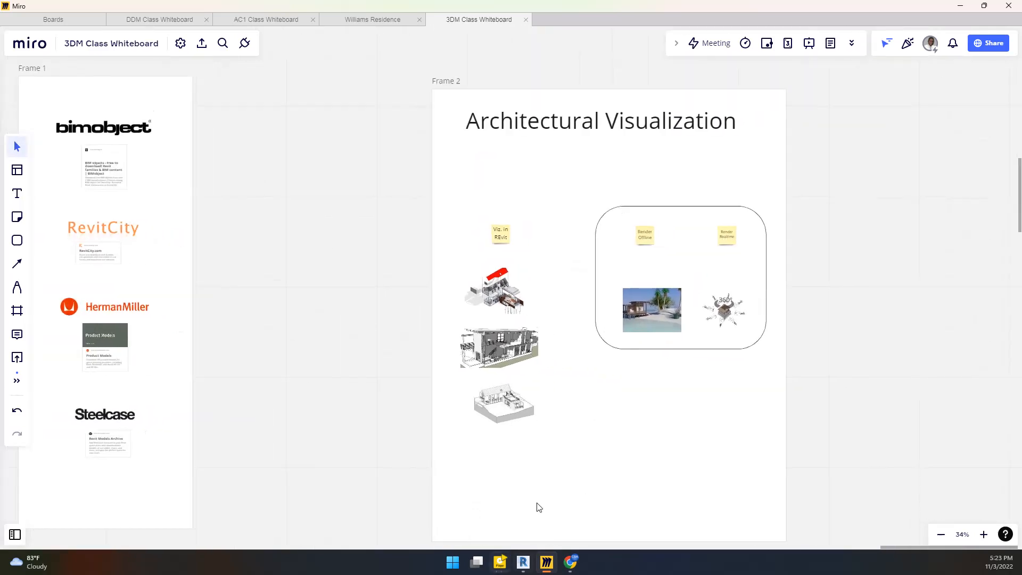
# Tile the Miro window side by side with the Autodesk Revit 2022 window.
pyautogui.click(983, 6)
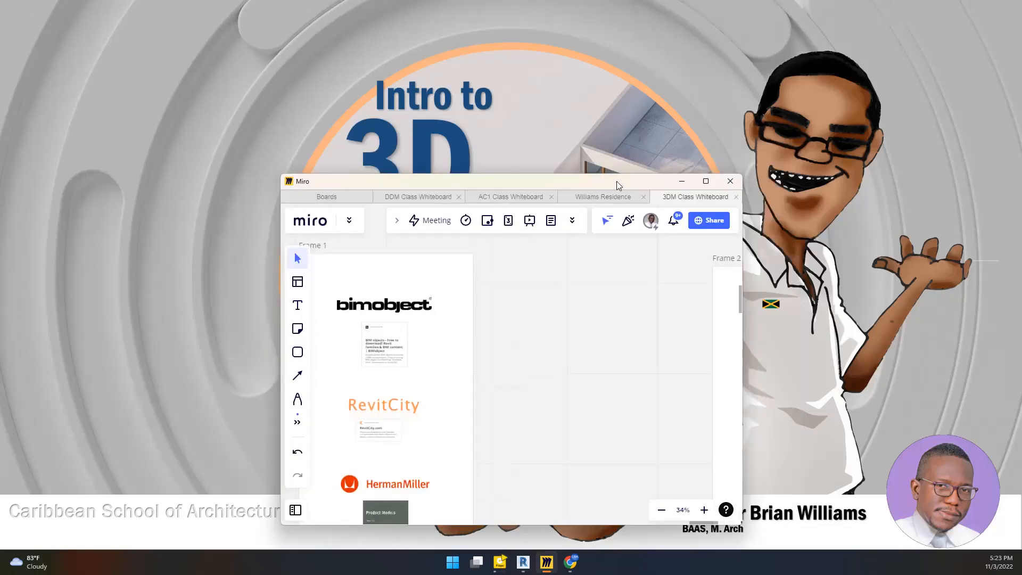
pyautogui.moveTo(616, 178); pyautogui.dragTo(1019, 133)
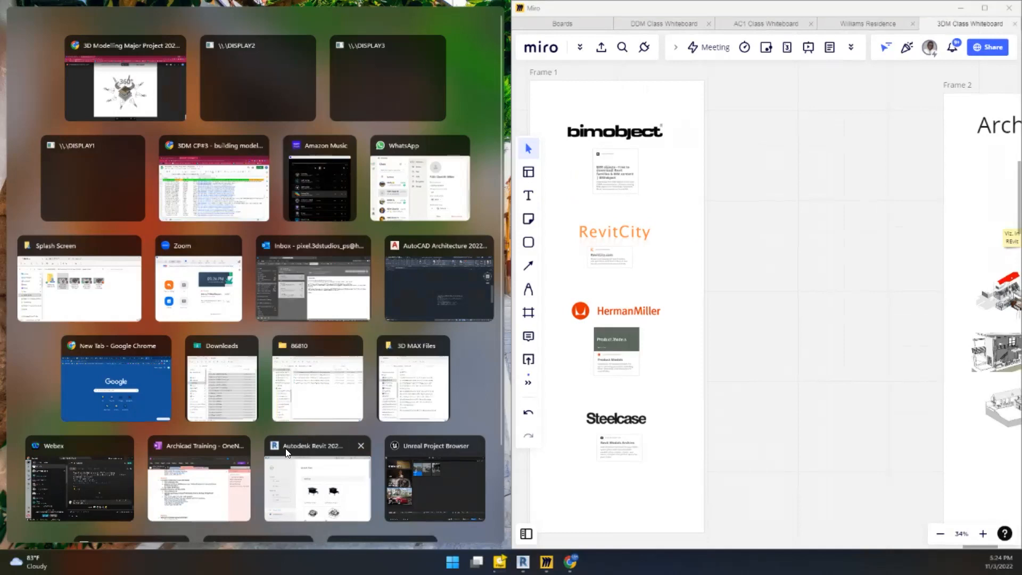
pyautogui.scroll(-2, 291, 445)
pyautogui.scroll(2, 300, 409)
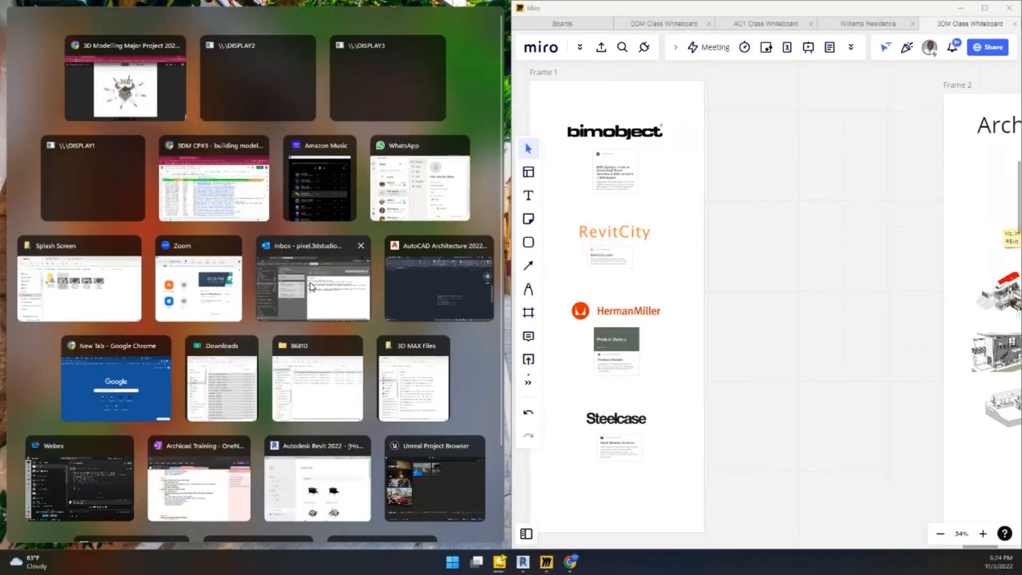
pyautogui.click(337, 472)
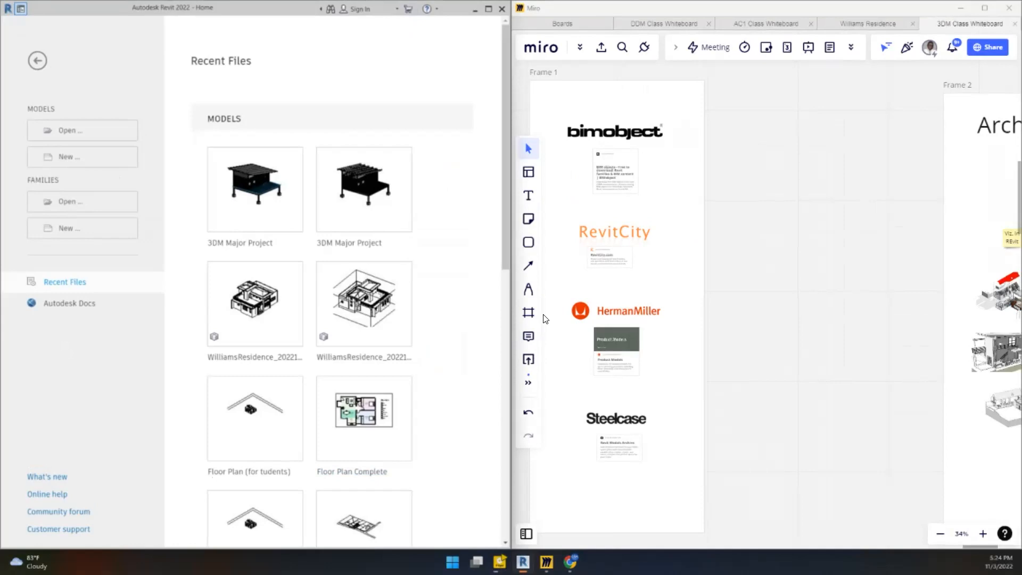
# Open the first 3DM Major Project model from the recent files and maximize the Revit window.
pyautogui.click(236, 190)
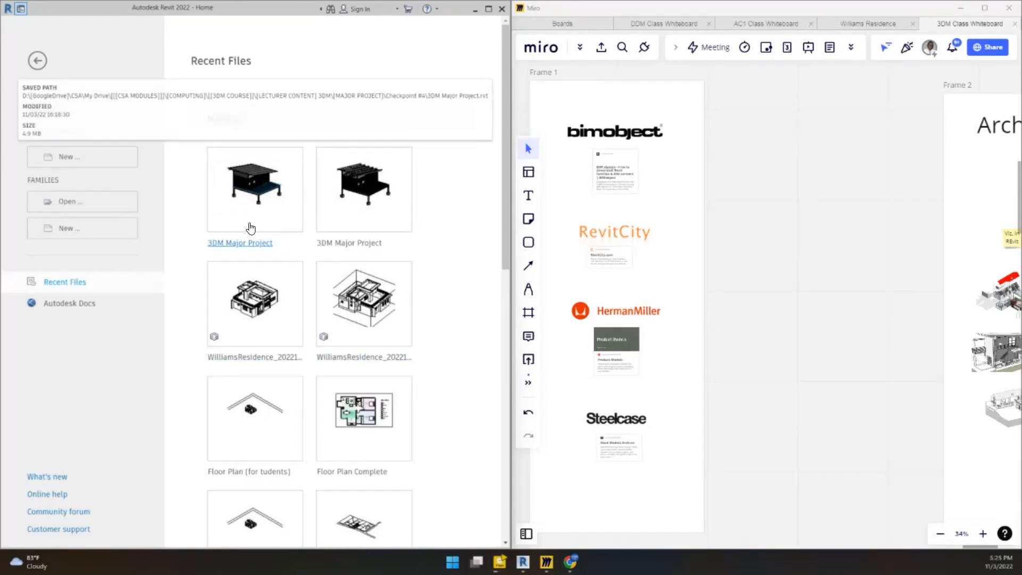
pyautogui.click(292, 182)
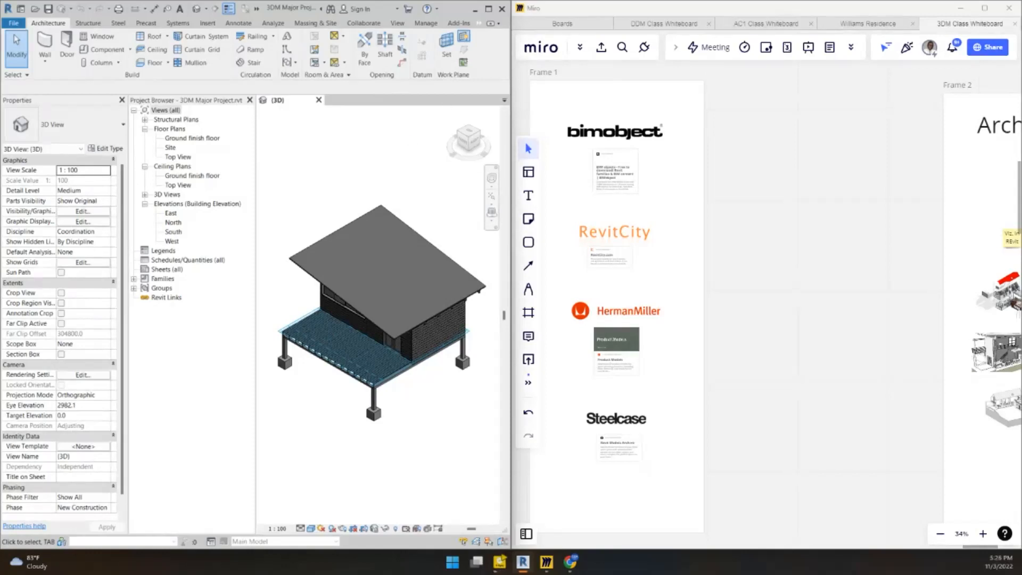
pyautogui.moveTo(374, 269)
pyautogui.keyDown('shift'); pyautogui.mouseDown(button='middle')
pyautogui.moveTo(455, 43)
pyautogui.moveTo(397, 309)
pyautogui.moveTo(426, 160)
pyautogui.mouseUp(button='middle'); pyautogui.keyUp('shift')
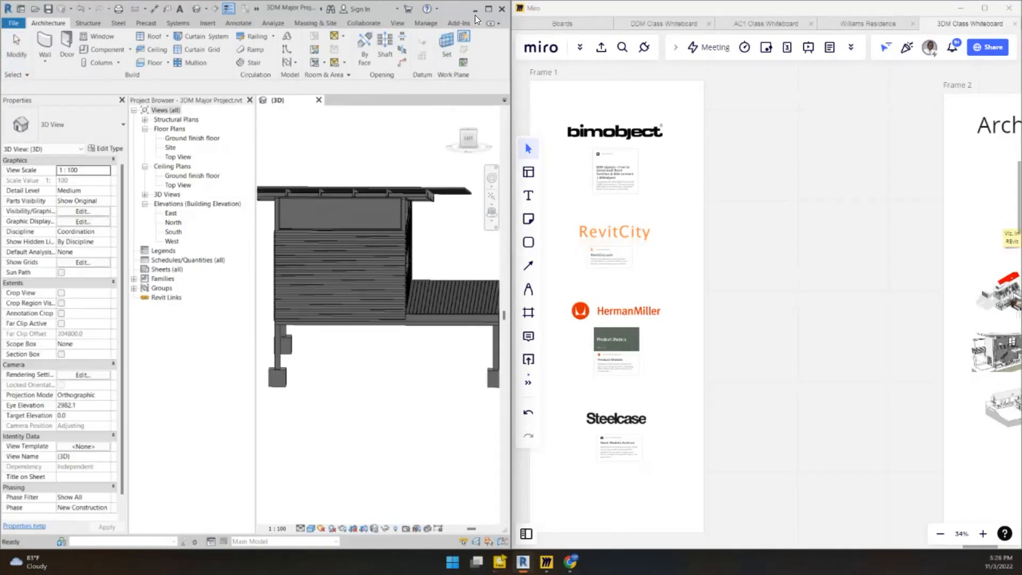
pyautogui.click(488, 9)
pyautogui.keyDown('shift'); pyautogui.moveTo(609, 201); pyautogui.dragTo(605, 187, button='middle'); pyautogui.keyUp('shift')
pyautogui.scroll(4, 606, 191)
pyautogui.scroll(2, 604, 188)
pyautogui.scroll(-2, 604, 187)
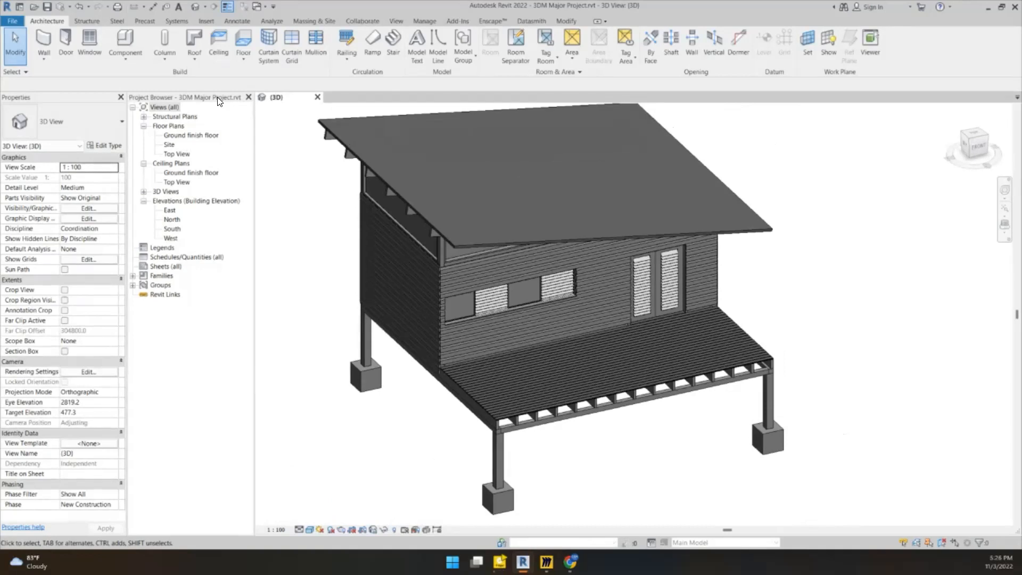
# Dock the Project Browser on the opposite side of the model view from Properties and expand its 3D Views.
pyautogui.moveTo(216, 95); pyautogui.dragTo(142, 529)
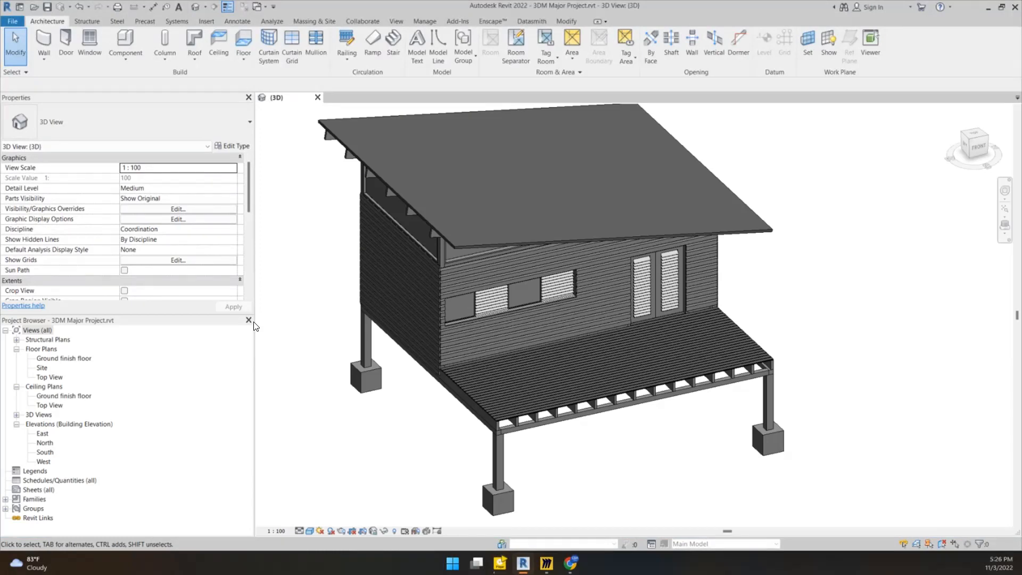
pyautogui.moveTo(254, 326); pyautogui.dragTo(139, 323)
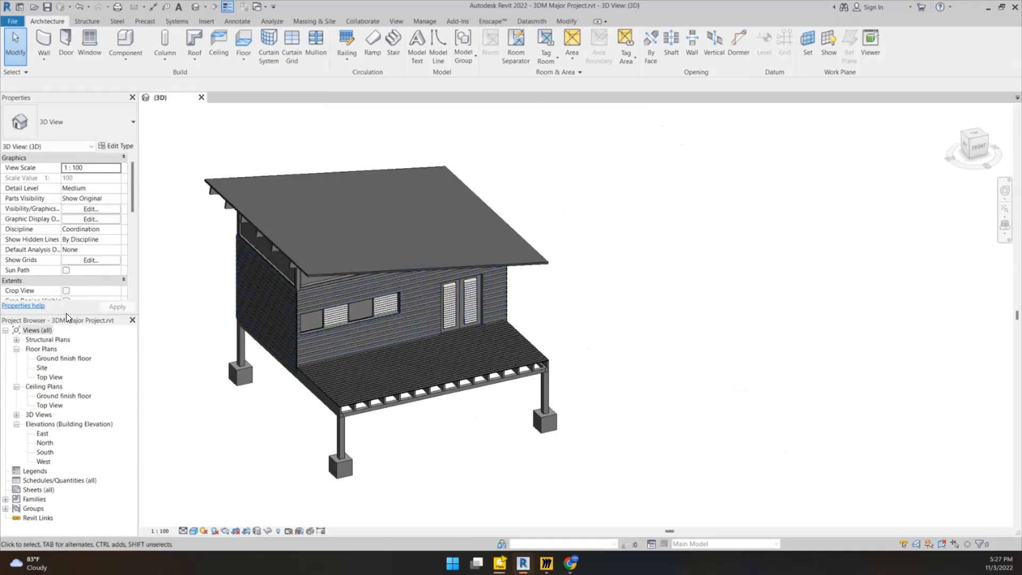
pyautogui.moveTo(47, 322); pyautogui.dragTo(999, 250)
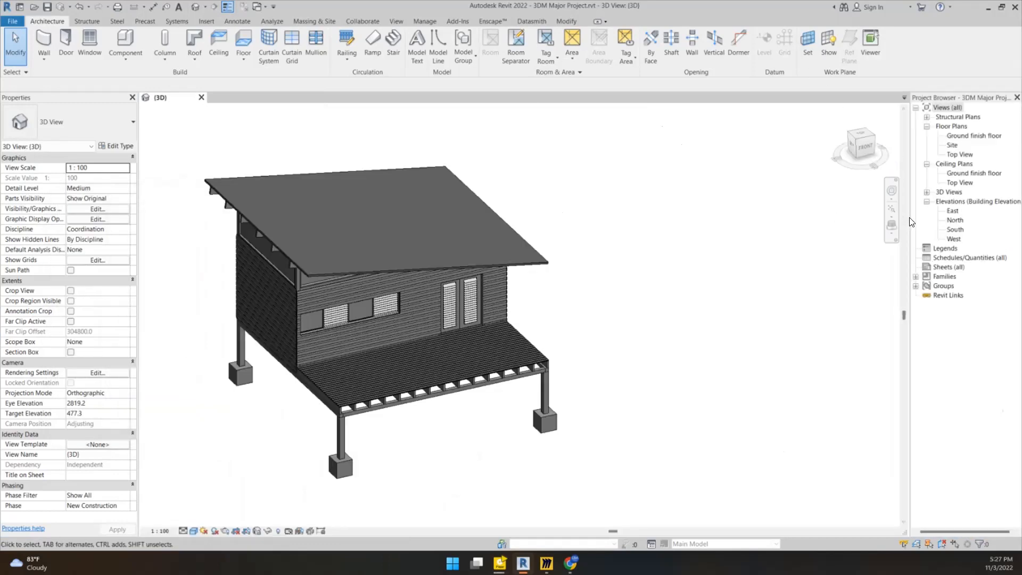
pyautogui.moveTo(910, 222); pyautogui.dragTo(863, 221)
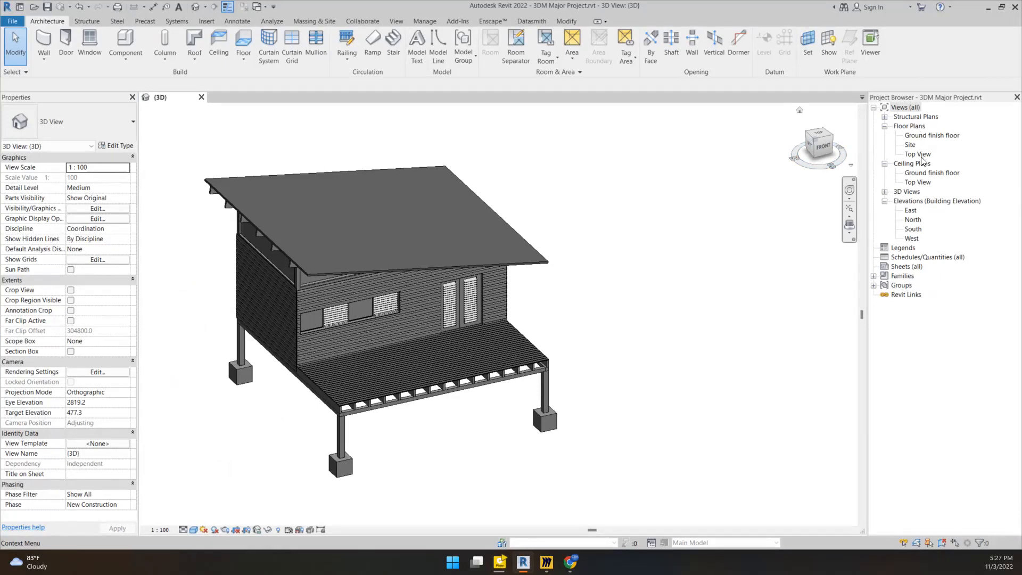
pyautogui.click(887, 196)
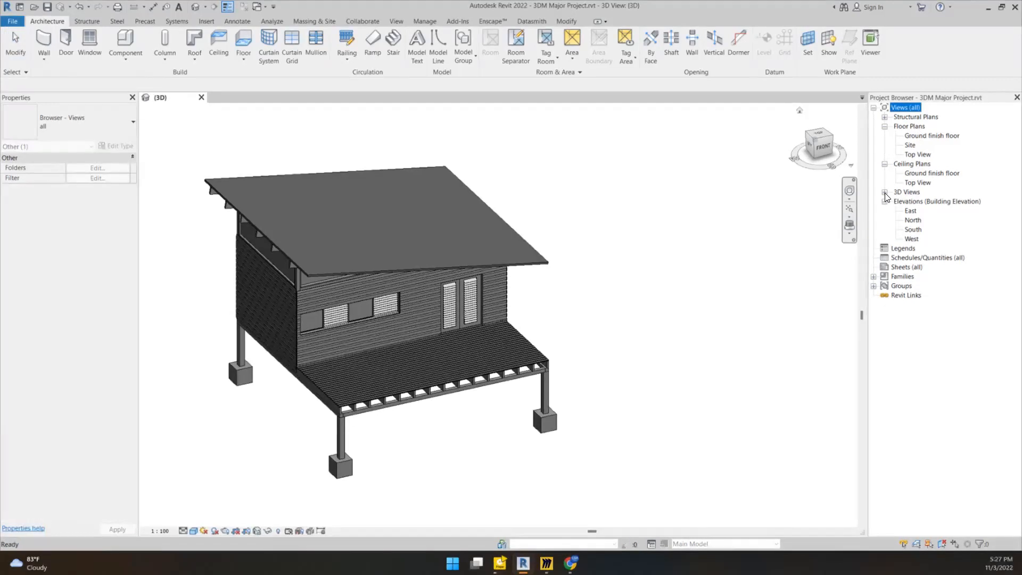
pyautogui.click(884, 193)
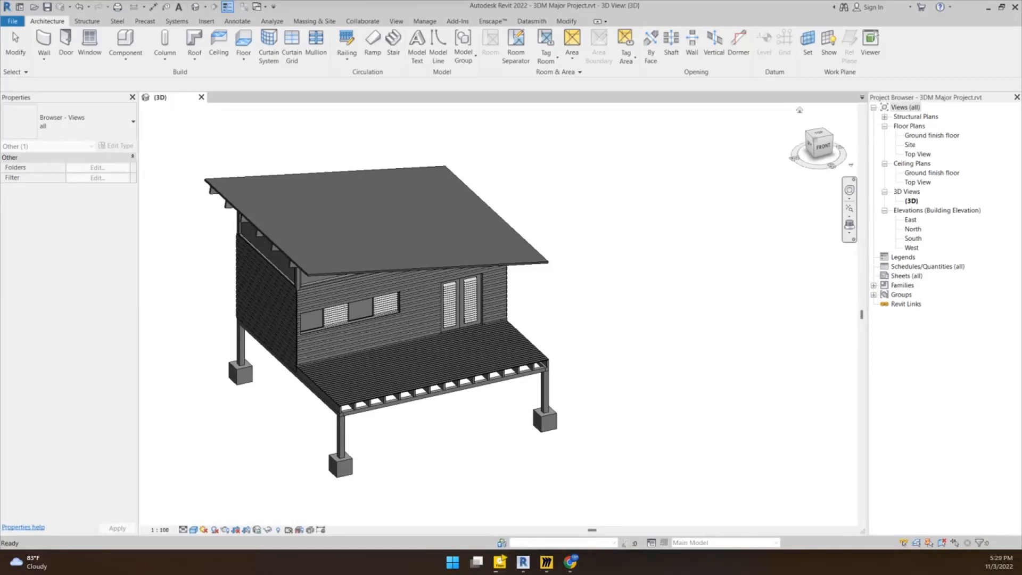
# Switch to Adobe Acrobat and examine the BDW THESIS PRJ TOTAL BOARD PDF.
pyautogui.hotkey('alt', 'Tab')
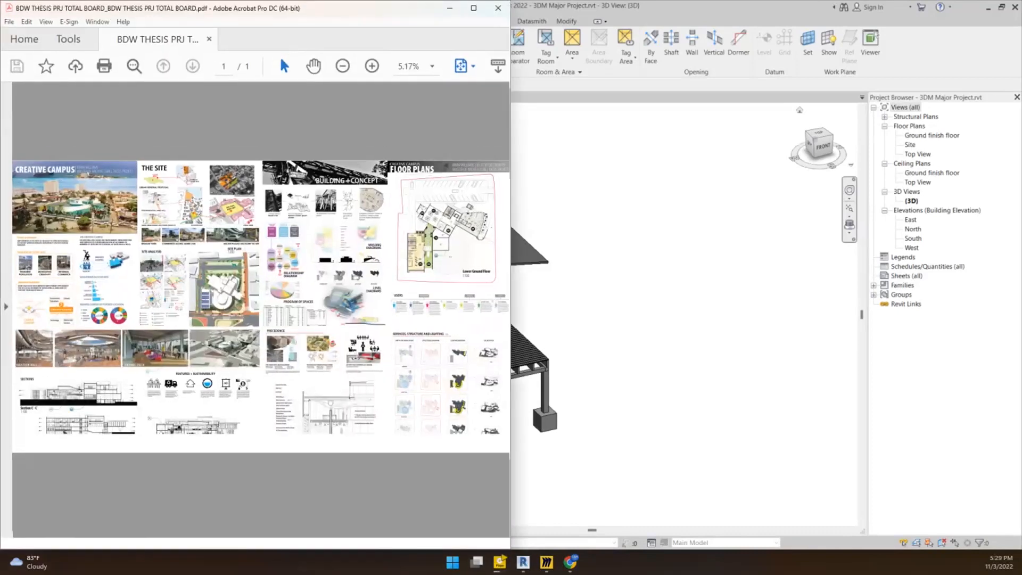
pyautogui.press('super+Left')
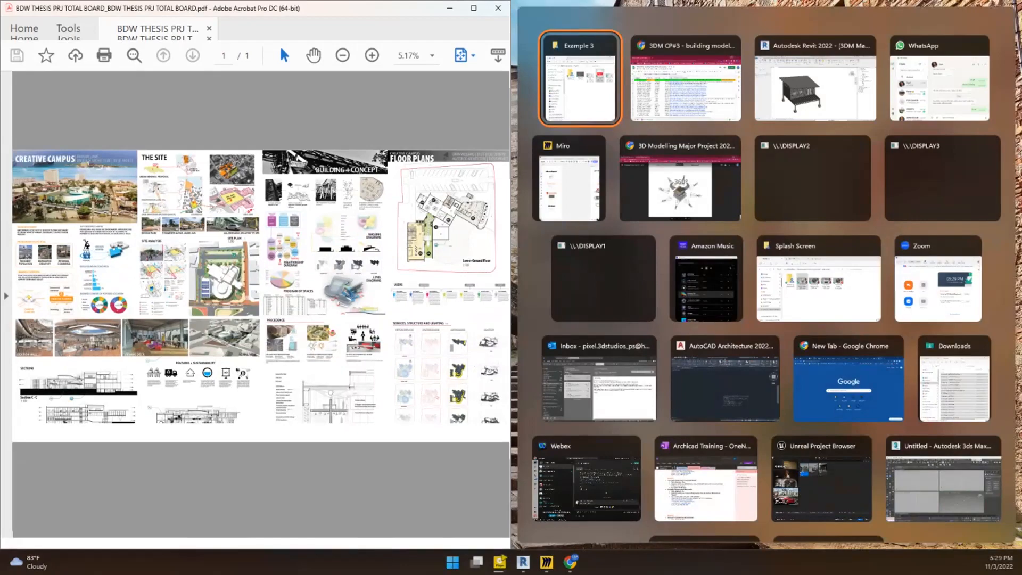
pyautogui.press('Escape')
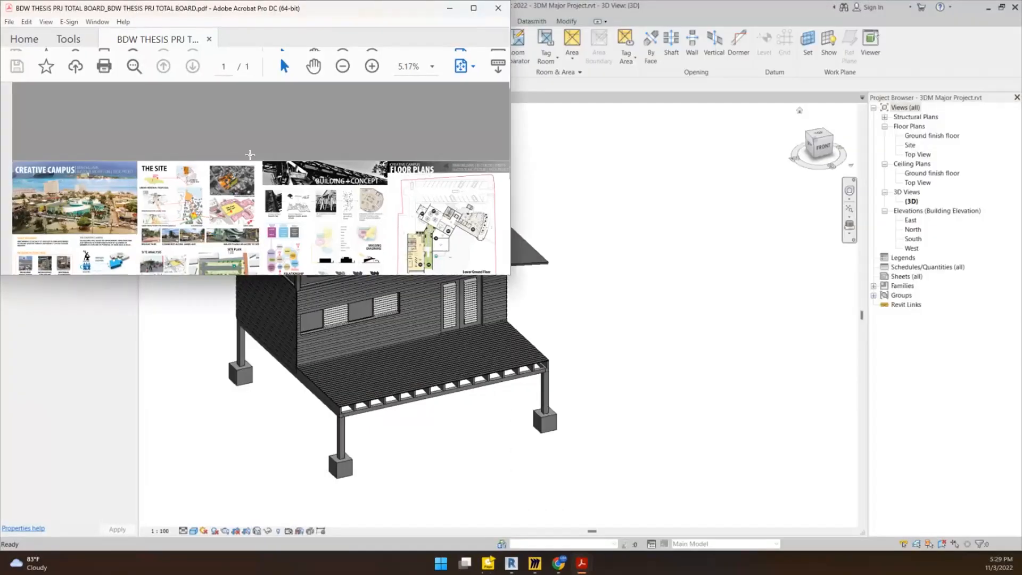
pyautogui.press('Escape')
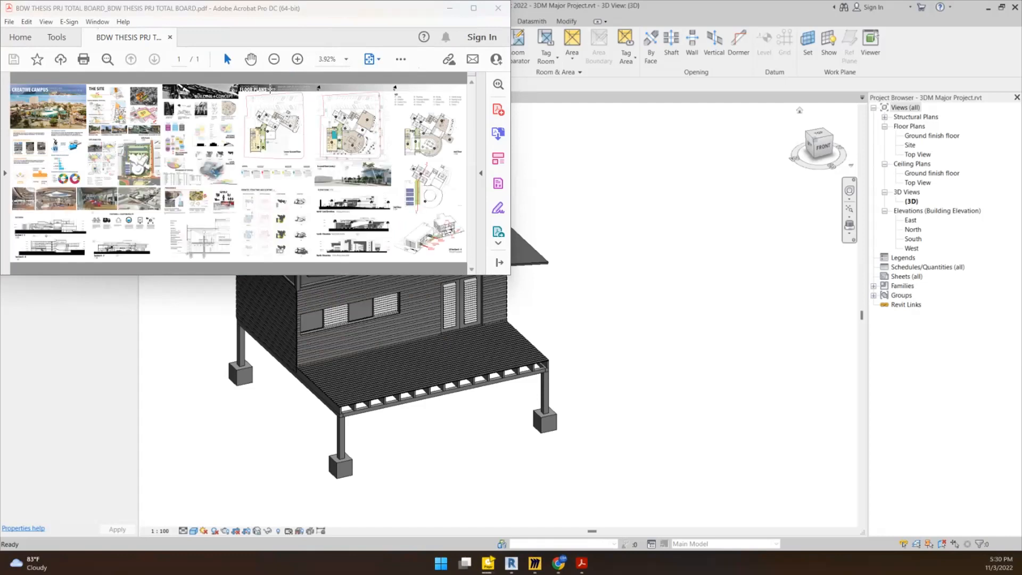
pyautogui.click(271, 90)
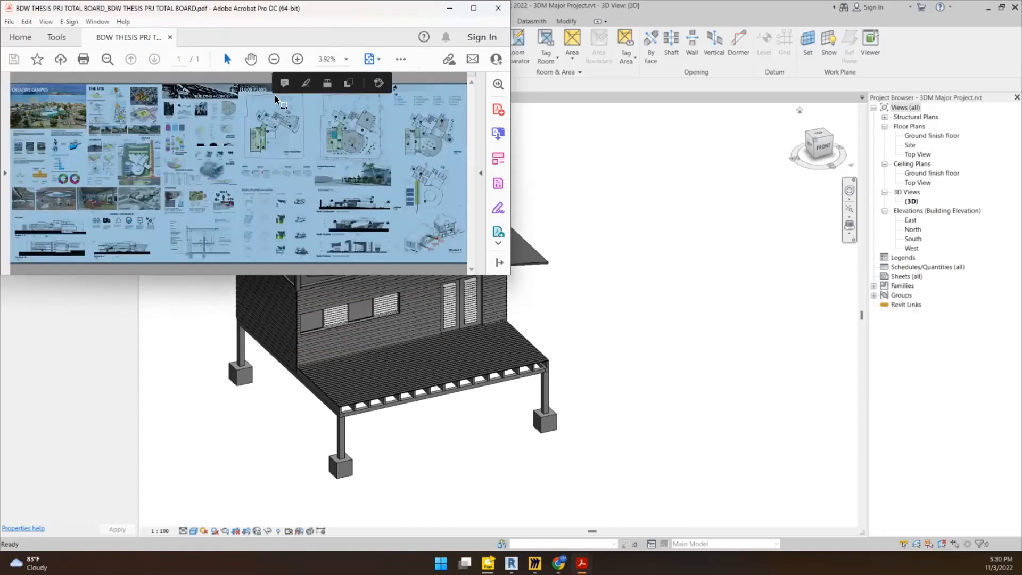
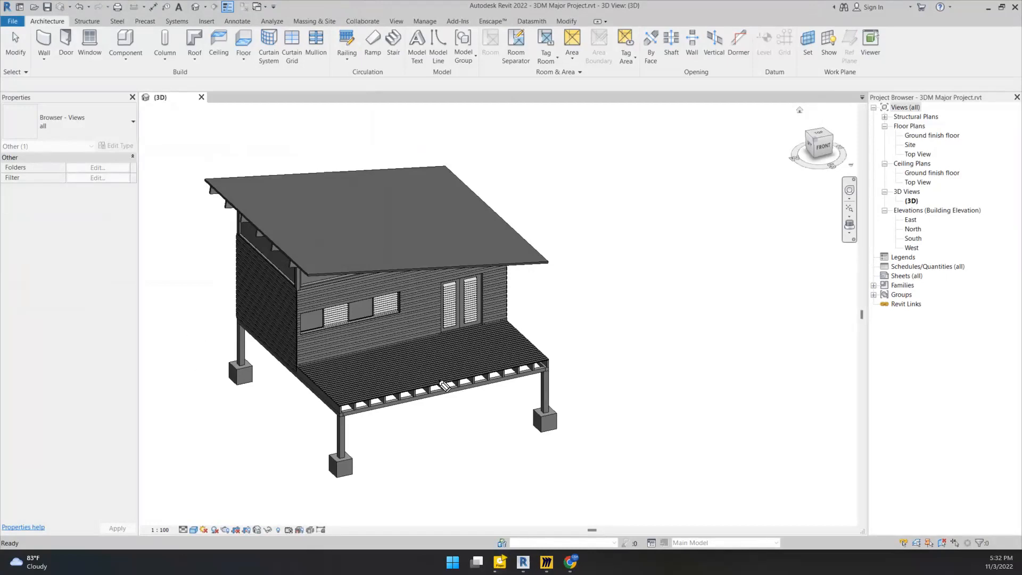
# Look through the visual style options available for the Revit 3D view.
pyautogui.moveTo(309, 496)
pyautogui.mouseDown()
pyautogui.moveTo(289, 558)
pyautogui.moveTo(205, 486)
pyautogui.moveTo(169, 519)
pyautogui.mouseUp()
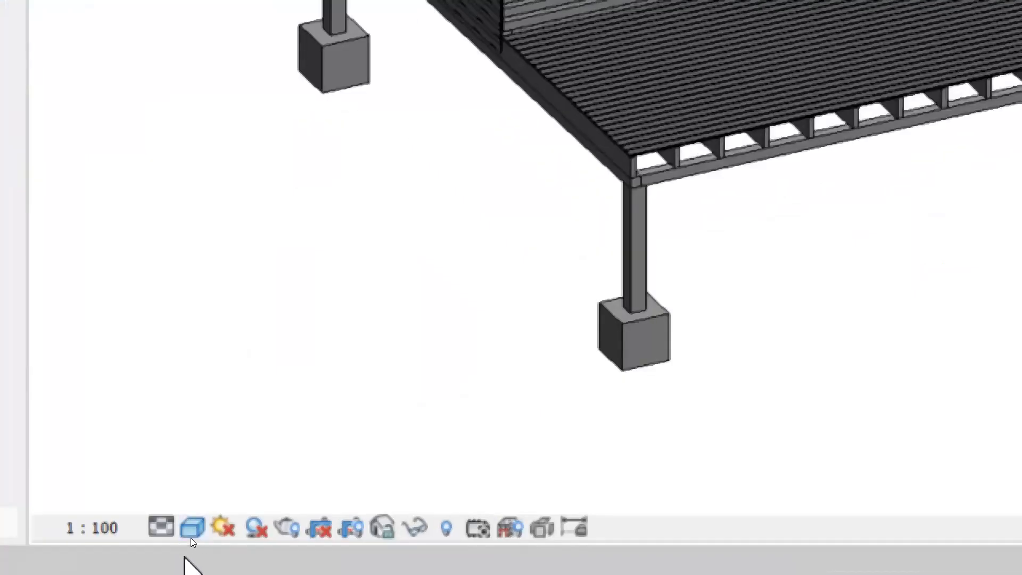
pyautogui.click(192, 535)
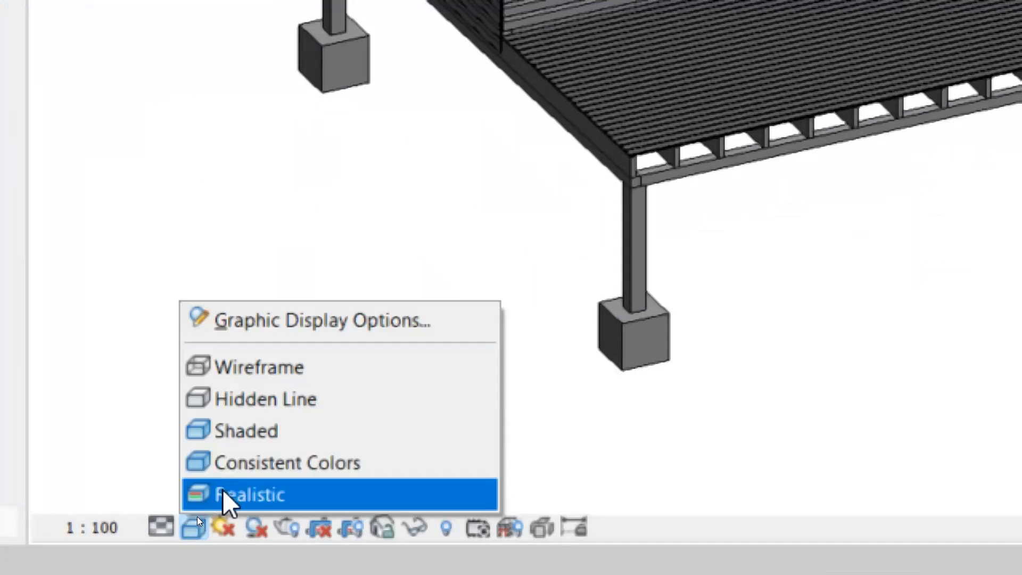
pyautogui.click(133, 486)
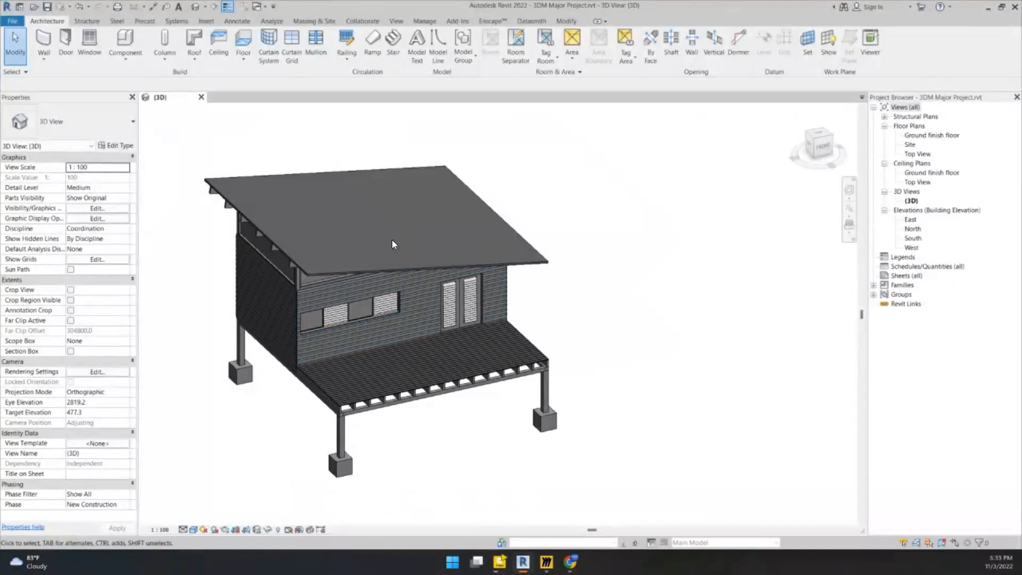
# Apply the Shaded visual style to the 3D view and inspect the house from a higher front angle.
pyautogui.press('s')
pyautogui.press('d')
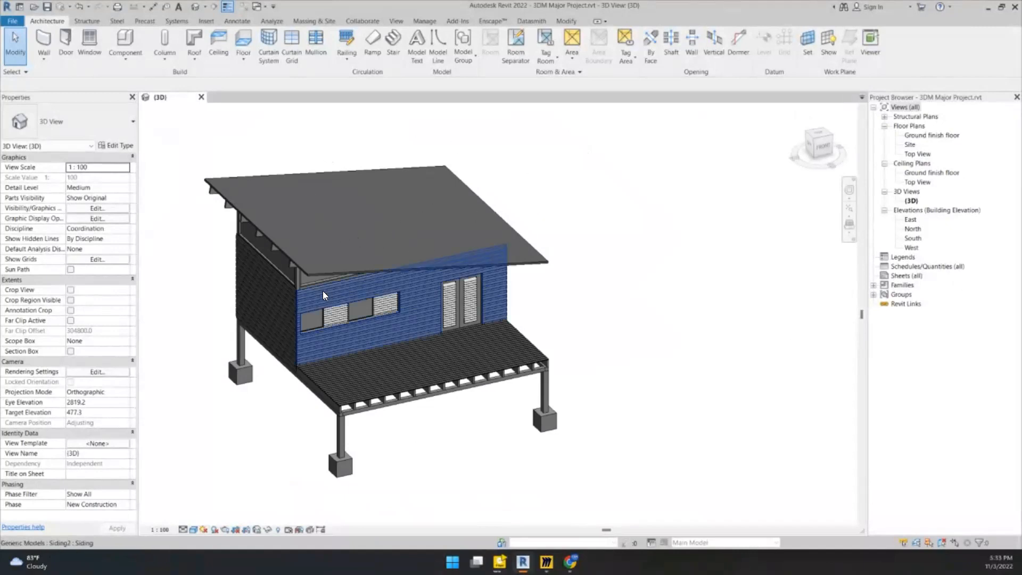
pyautogui.keyDown('shift'); pyautogui.moveTo(339, 267); pyautogui.dragTo(478, 270, button='middle'); pyautogui.keyUp('shift')
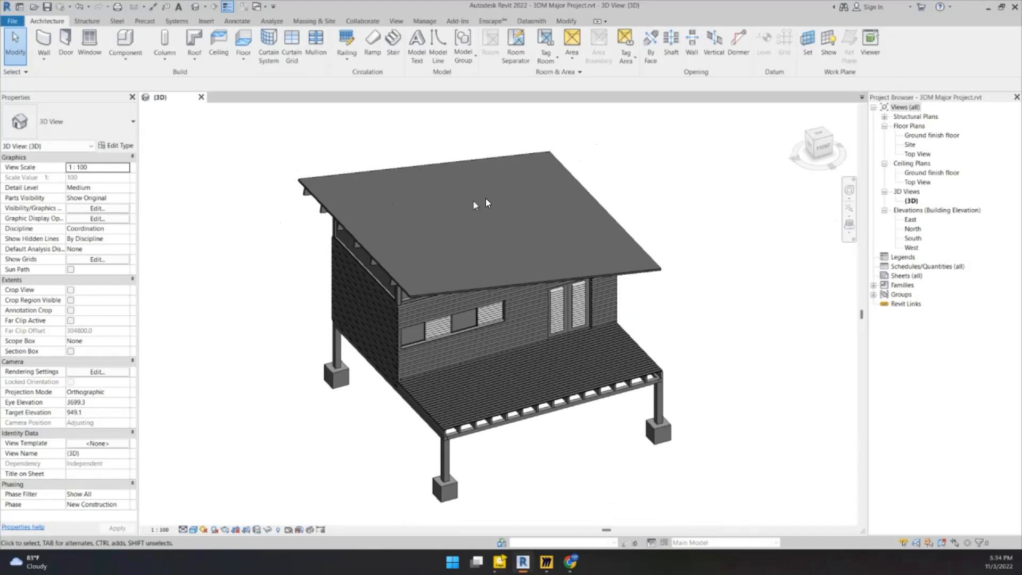
pyautogui.moveTo(318, 232)
pyautogui.mouseDown()
pyautogui.moveTo(870, 200)
pyautogui.moveTo(866, 185)
pyautogui.moveTo(879, 191)
pyautogui.moveTo(858, 228)
pyautogui.moveTo(881, 229)
pyautogui.mouseUp()
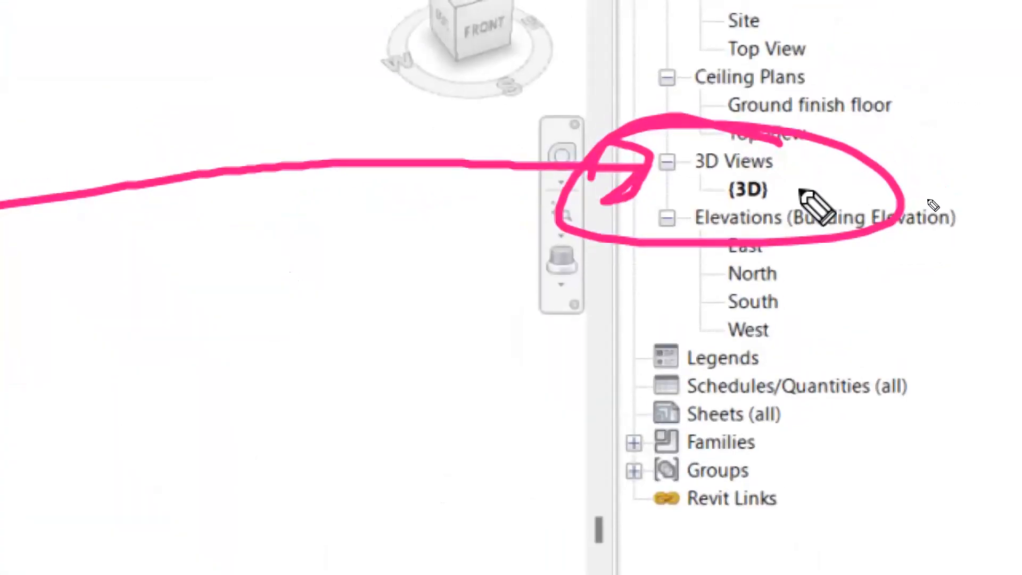
pyautogui.moveTo(991, 5); pyautogui.dragTo(768, 203)
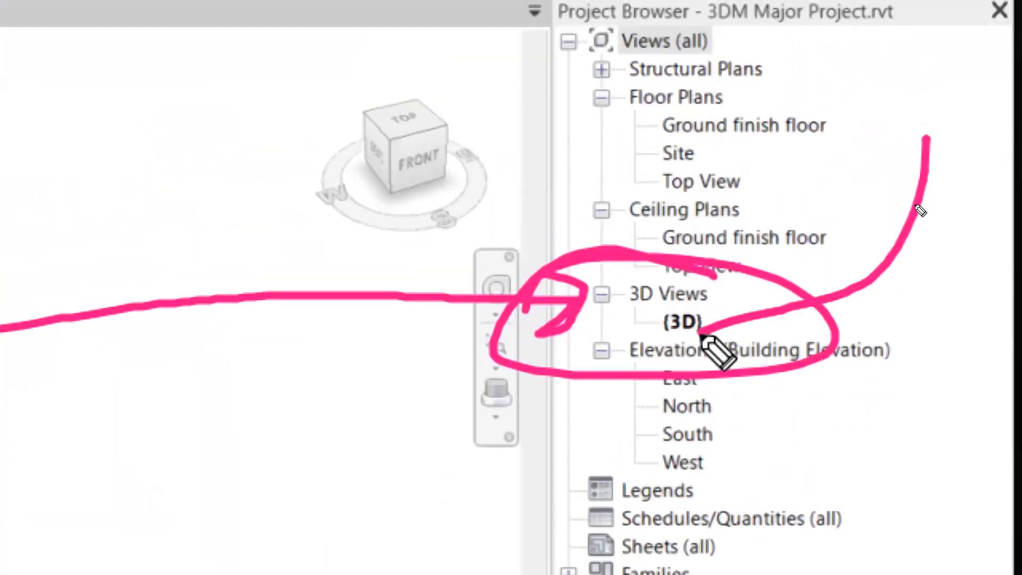
pyautogui.moveTo(700, 334)
pyautogui.mouseDown()
pyautogui.moveTo(709, 314)
pyautogui.moveTo(725, 345)
pyautogui.mouseUp()
pyautogui.hotkey('ctrl', 'shift', '5')
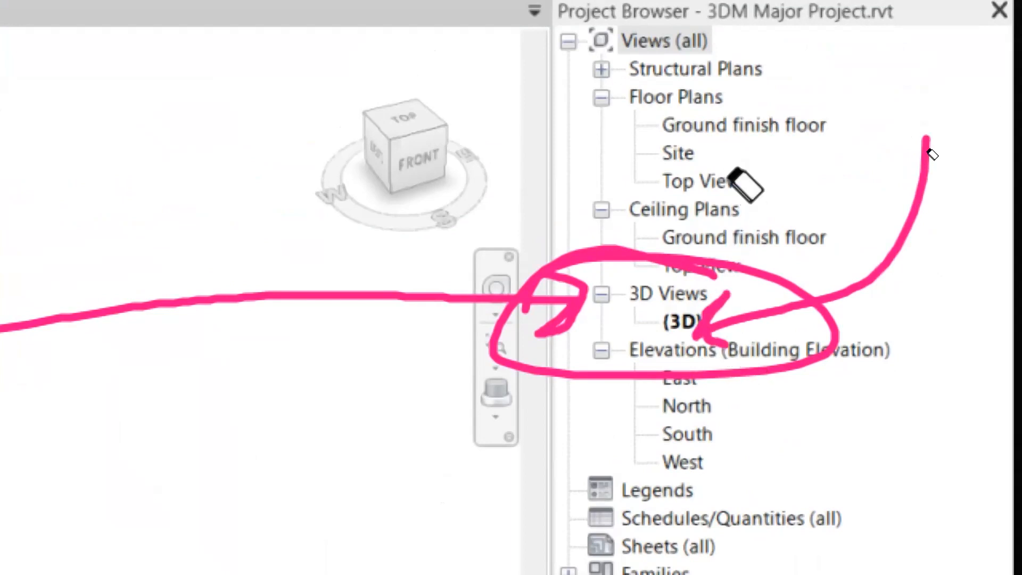
pyautogui.moveTo(730, 178); pyautogui.dragTo(752, 574)
pyautogui.moveTo(386, 295); pyautogui.dragTo(511, 400)
pyautogui.hotkey('ctrl', 'shift', '2')
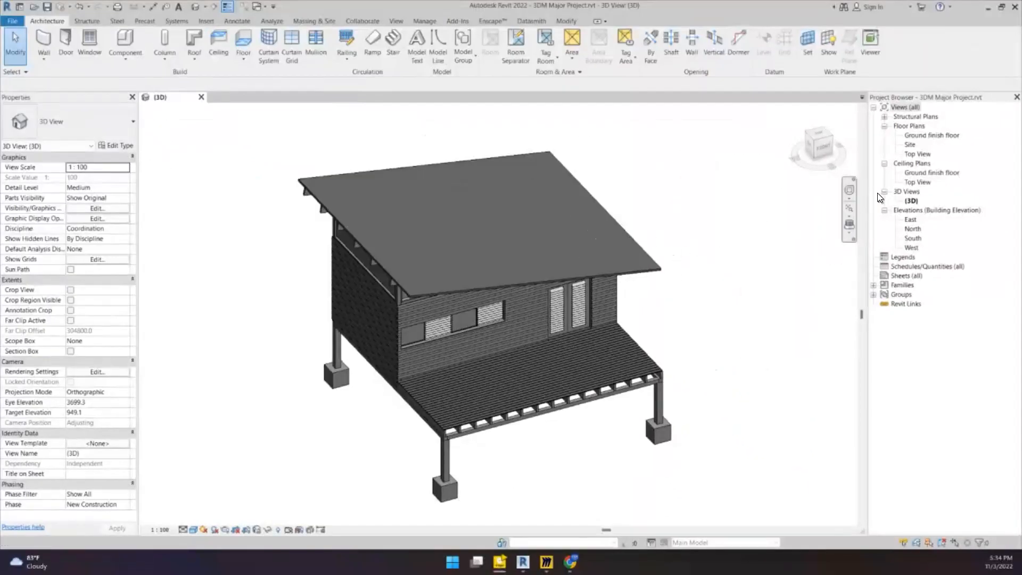
# Duplicate the default {3D} view in the Project Browser using the plain Duplicate option, without detailing.
pyautogui.rightClick(909, 201)
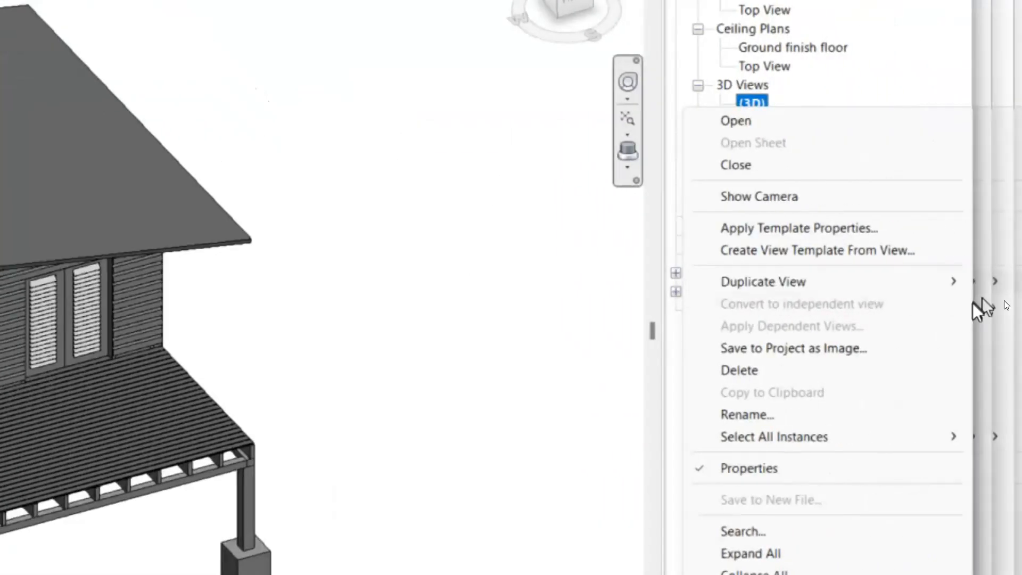
pyautogui.moveTo(772, 281)
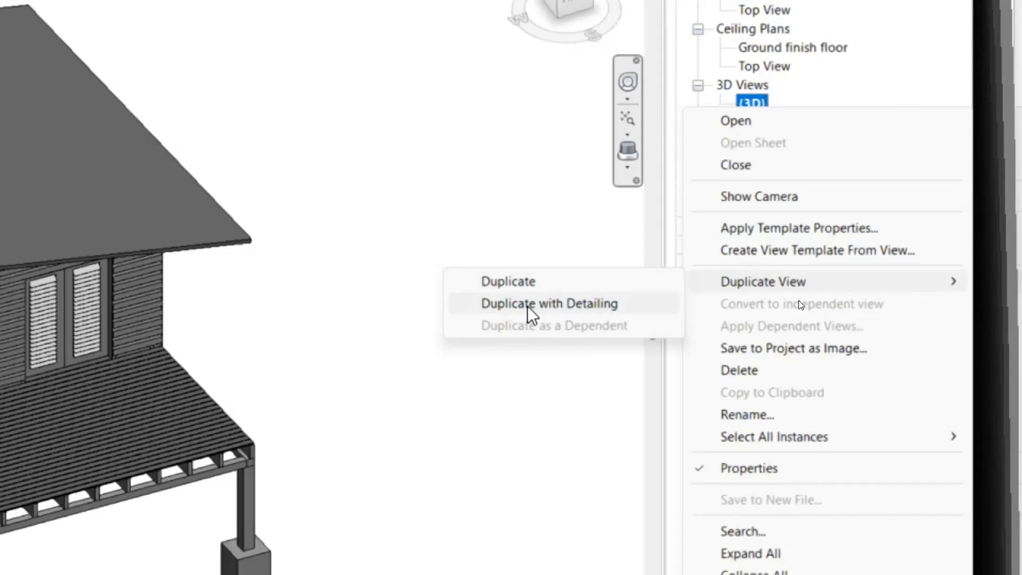
pyautogui.click(531, 285)
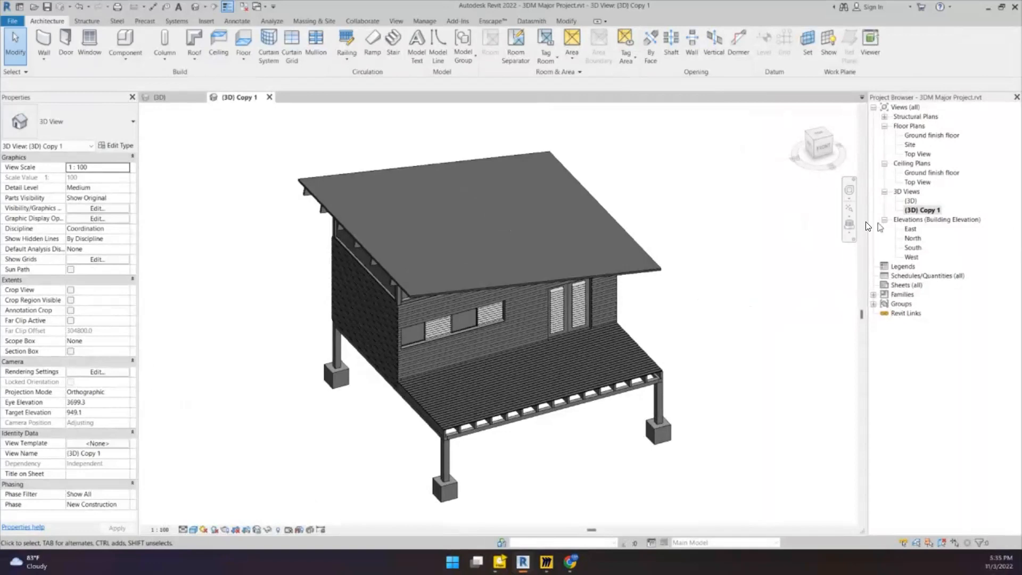
pyautogui.moveTo(653, 337)
pyautogui.mouseDown()
pyautogui.moveTo(903, 220)
pyautogui.moveTo(896, 238)
pyautogui.mouseUp()
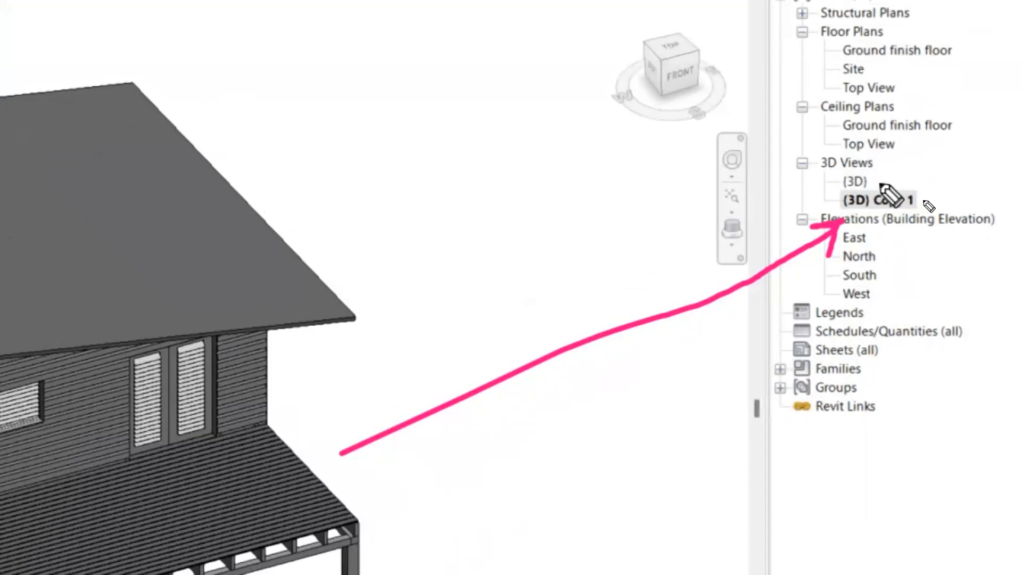
pyautogui.moveTo(879, 182)
pyautogui.mouseDown()
pyautogui.moveTo(939, 212)
pyautogui.moveTo(948, 201)
pyautogui.moveTo(943, 222)
pyautogui.mouseUp()
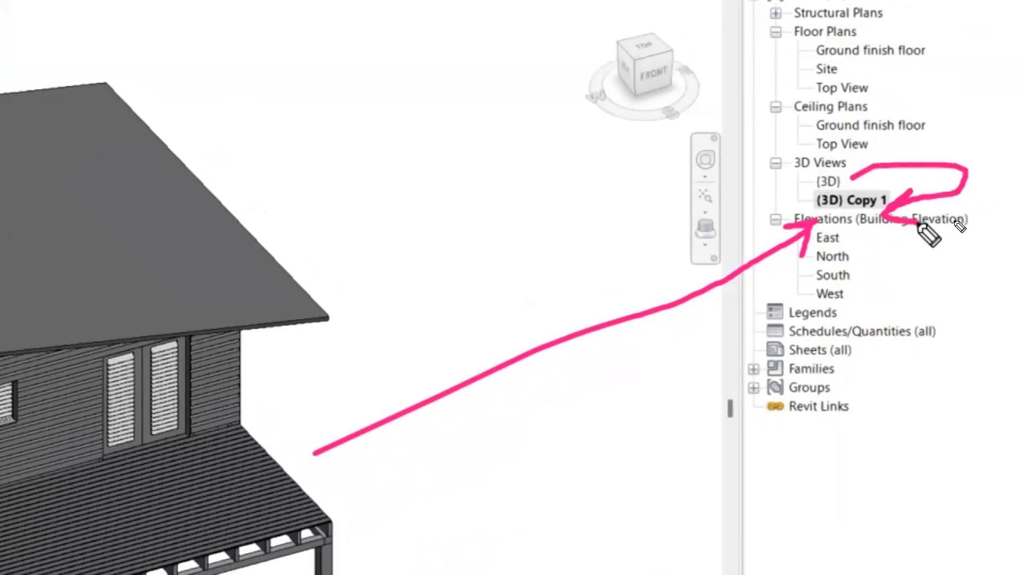
pyautogui.hotkey('ctrl', 'z')
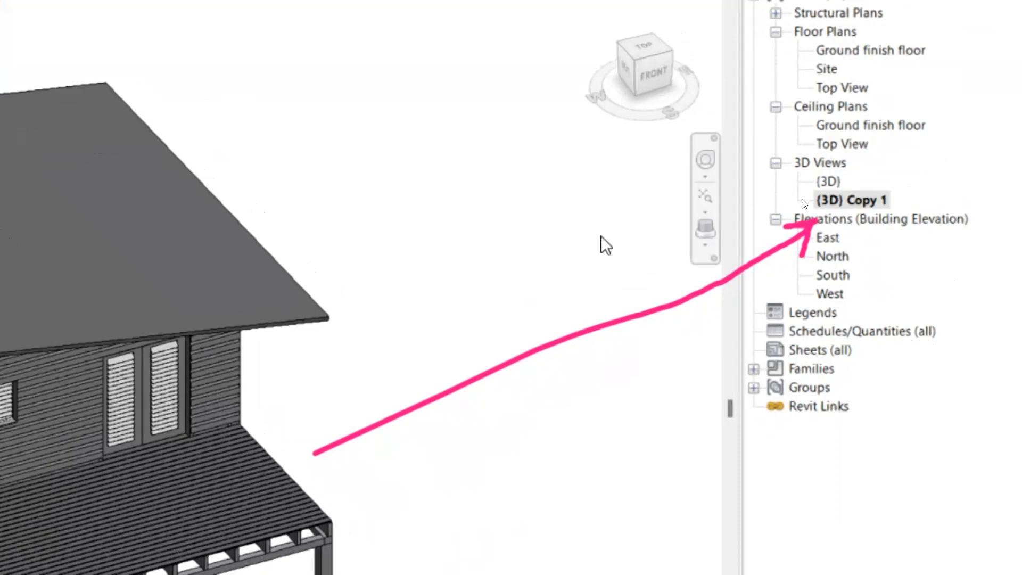
pyautogui.moveTo(643, 276); pyautogui.dragTo(725, 497)
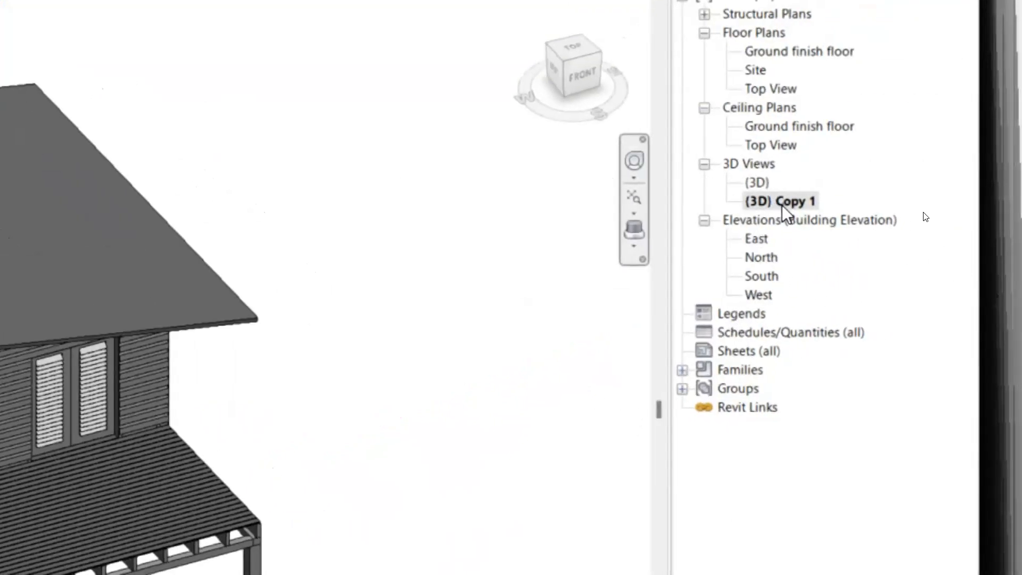
# Rename the duplicated 3D view "Hiddent Line Aux".
pyautogui.click(783, 202)
pyautogui.rightClick(786, 203)
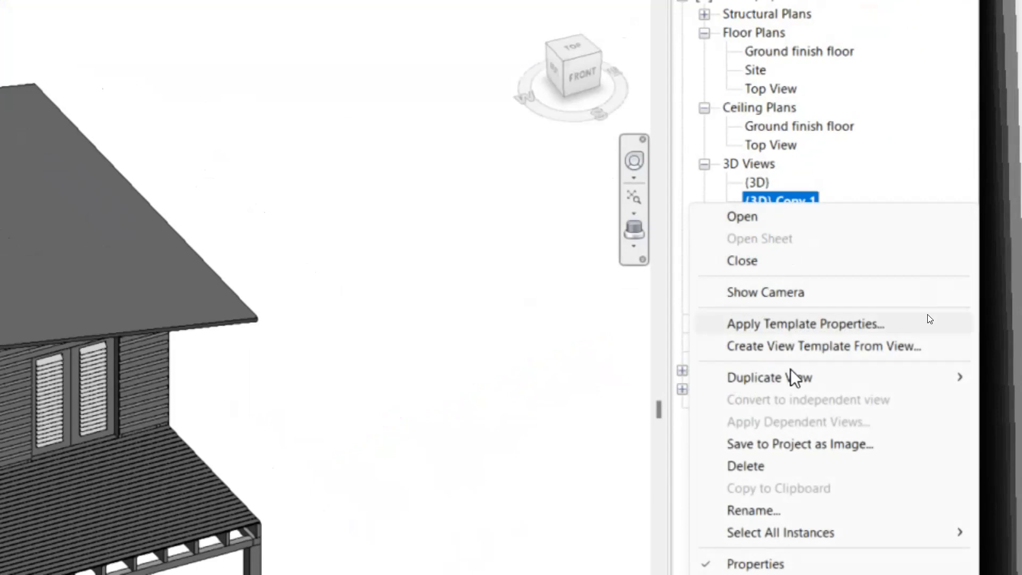
pyautogui.click(834, 514)
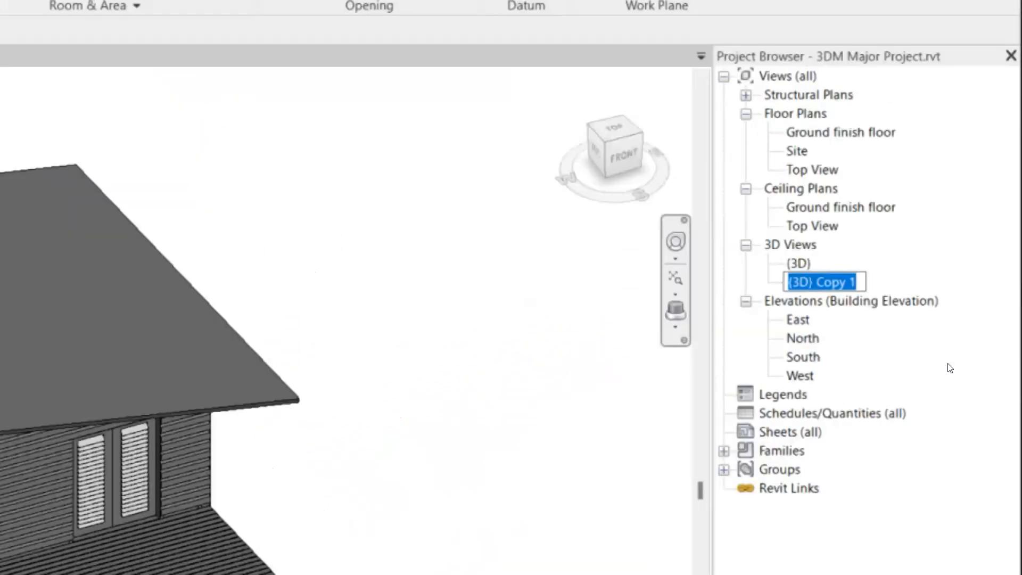
pyautogui.write('Hiddent')
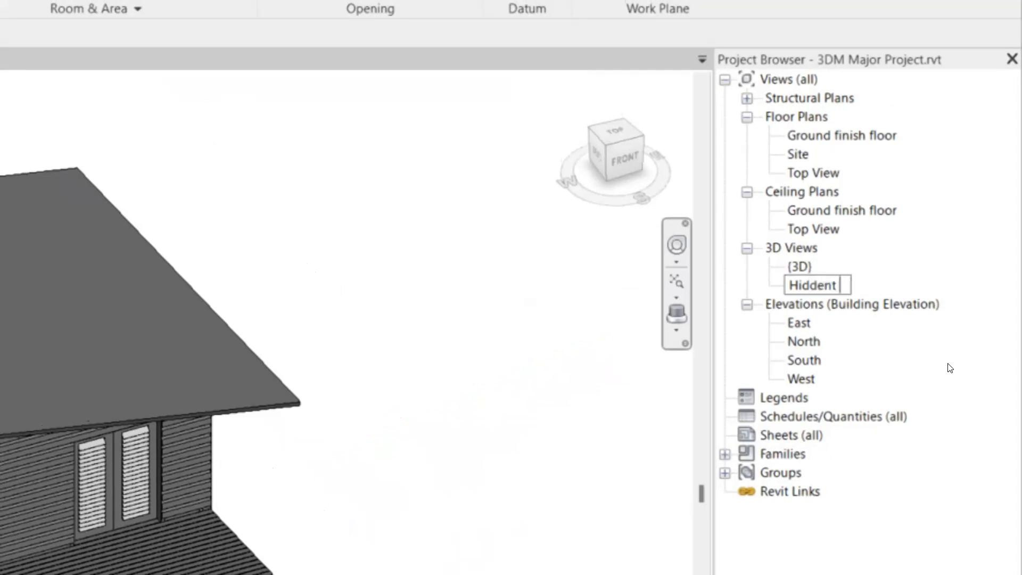
pyautogui.write(' Line A')
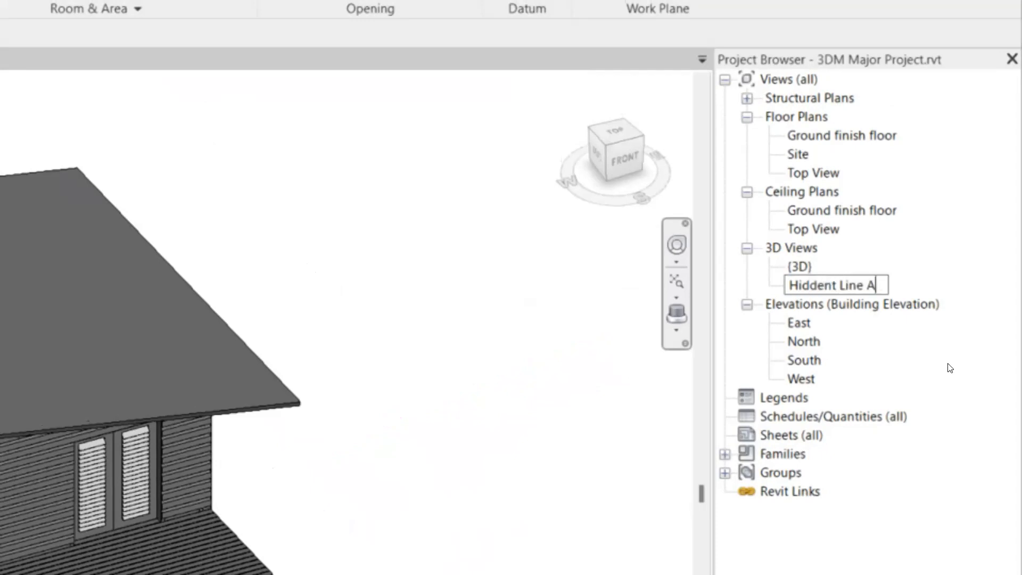
pyautogui.write('xon')
pyautogui.press('BackSpace')
pyautogui.press('BackSpace')
pyautogui.press('BackSpace')
pyautogui.write('ux')
pyautogui.press('Return')
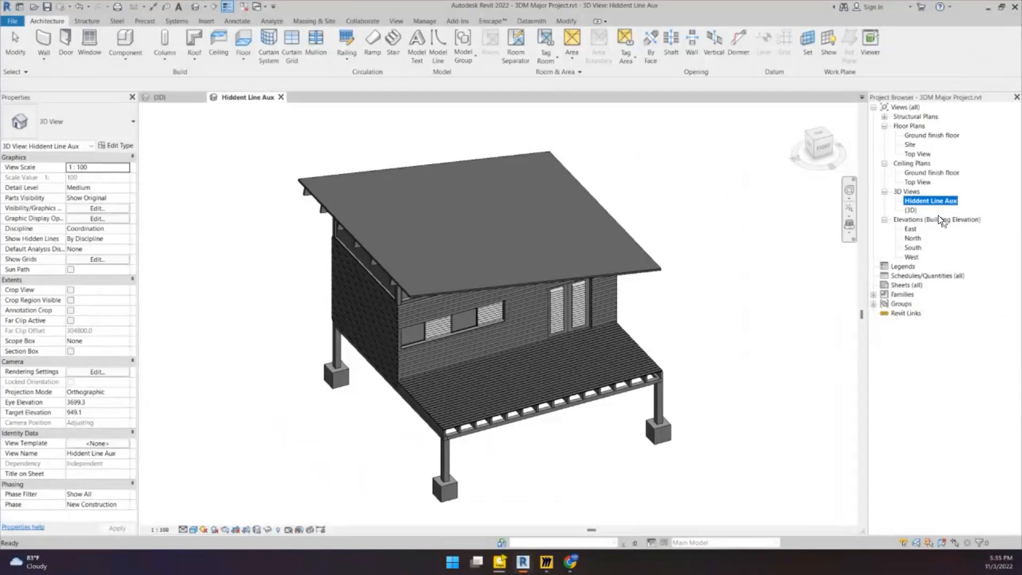
# Return to the original {3D} view and correct the duplicated view's name to "Hidden Line Aux".
pyautogui.doubleClick(910, 211)
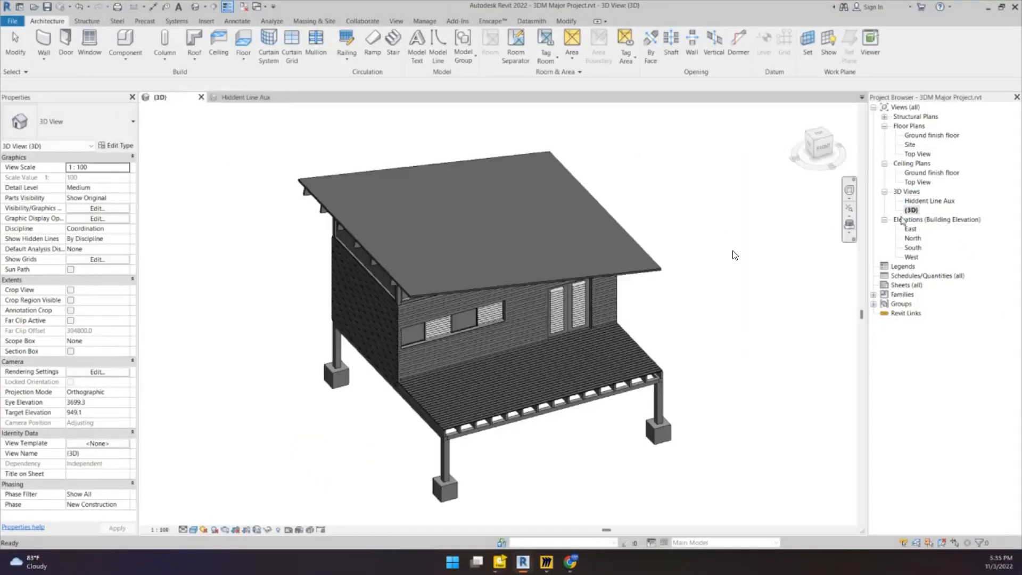
pyautogui.click(930, 202)
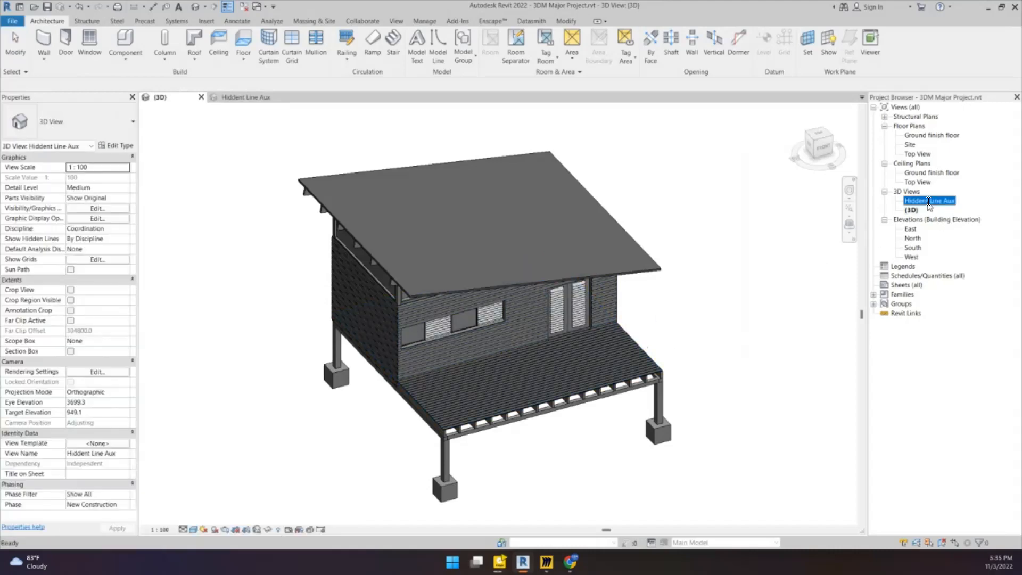
pyautogui.click(930, 202)
pyautogui.press('BackSpace')
pyautogui.press('Return')
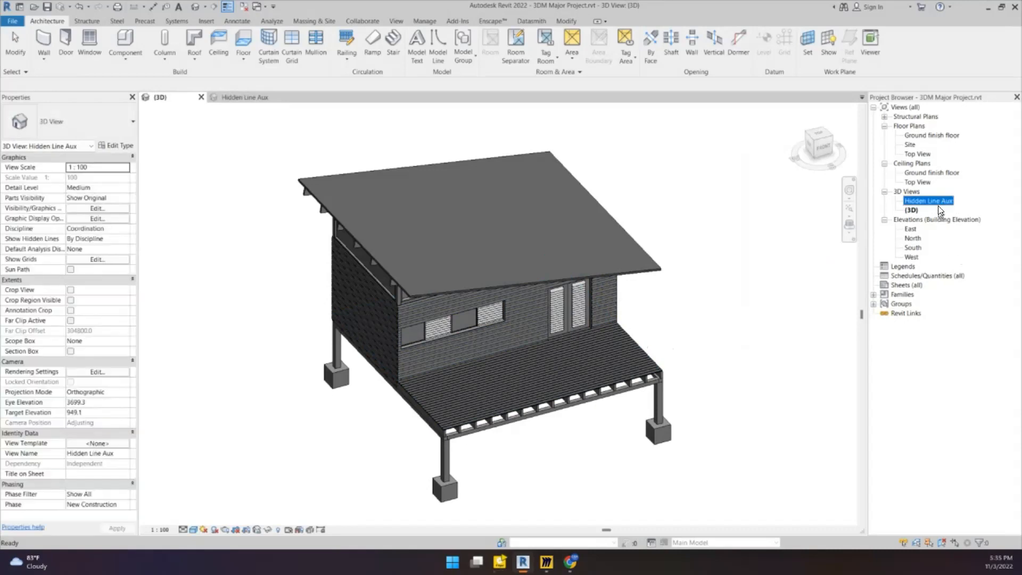
# Open the Hidden Line Aux view and set its visual style to Hidden Line.
pyautogui.doubleClick(941, 202)
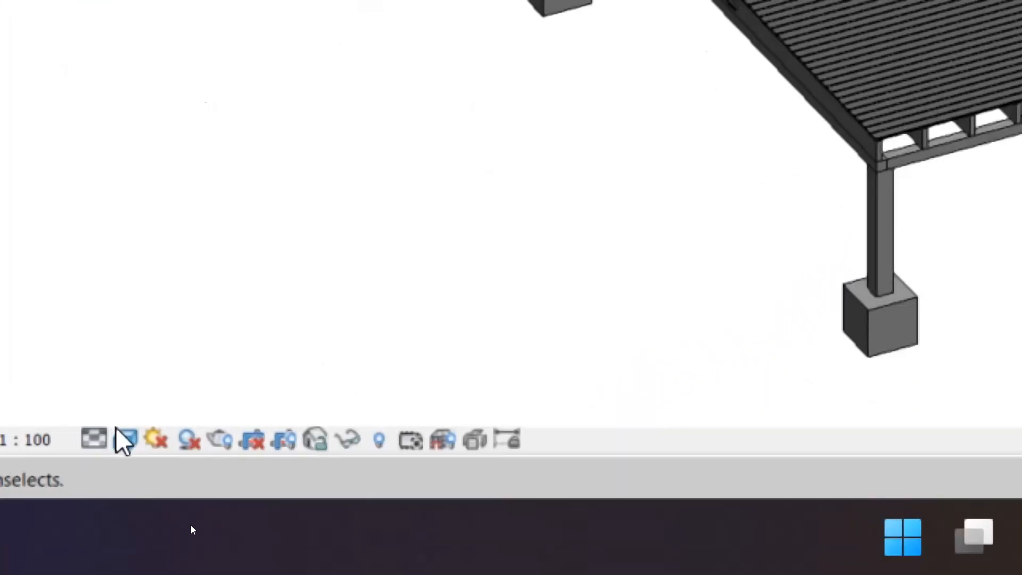
pyautogui.click(114, 441)
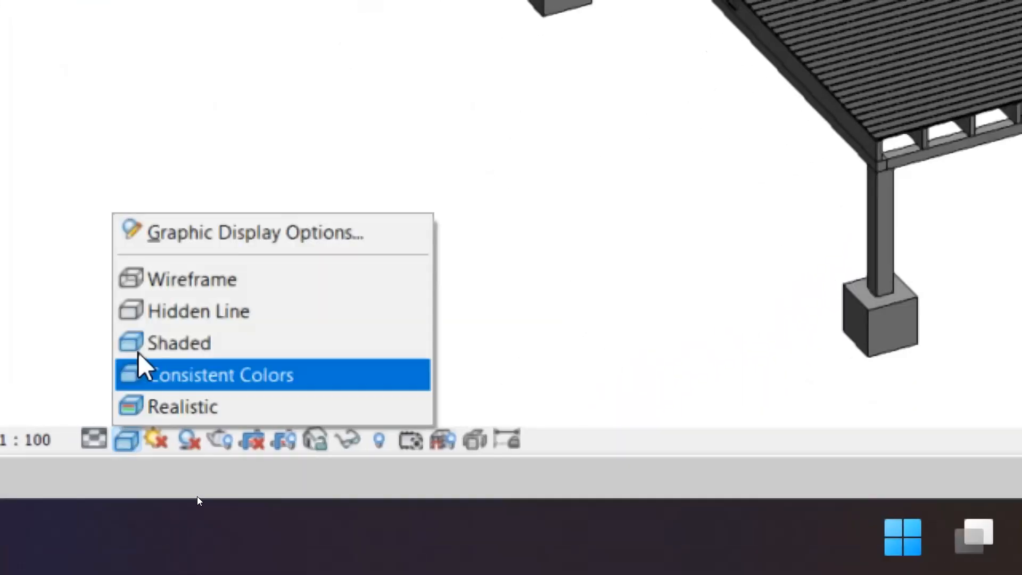
pyautogui.click(181, 313)
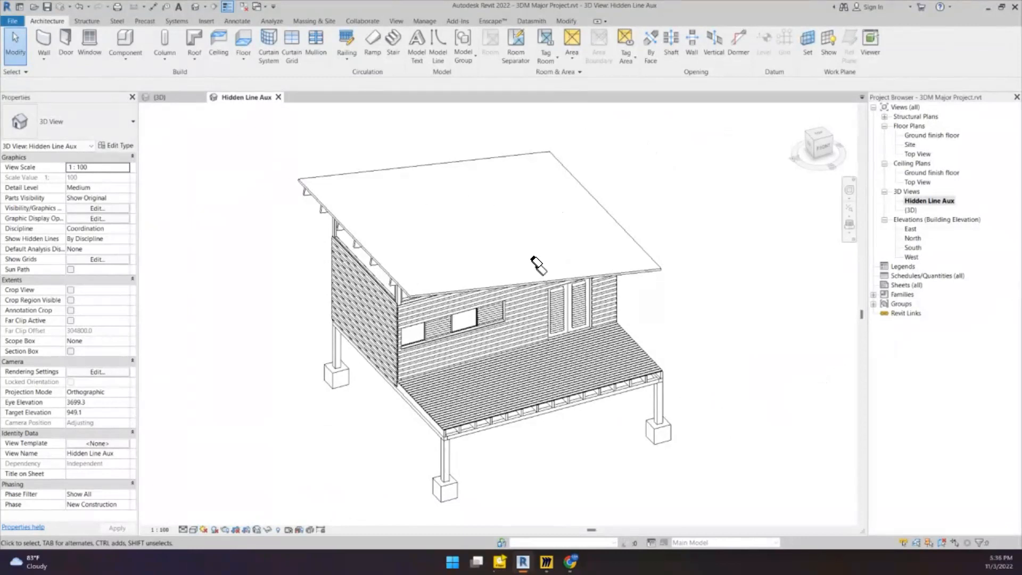
pyautogui.keyDown('shift'); pyautogui.moveTo(514, 235); pyautogui.dragTo(609, 273, button='middle'); pyautogui.keyUp('shift')
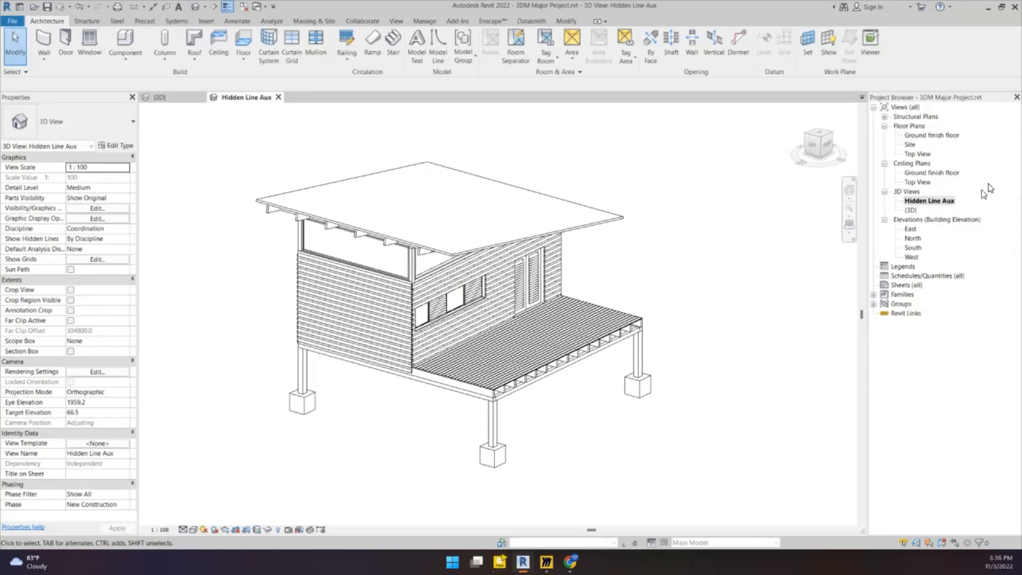
# Open the Ground finish floor plan under Floor Plans.
pyautogui.doubleClick(911, 137)
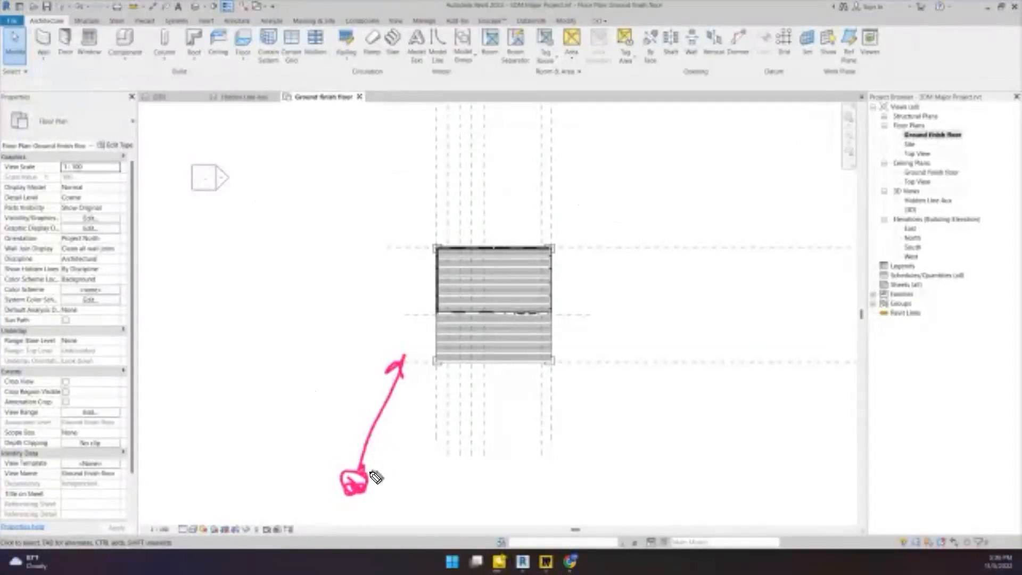
pyautogui.moveTo(371, 472)
pyautogui.mouseDown()
pyautogui.moveTo(471, 417)
pyautogui.moveTo(456, 452)
pyautogui.mouseUp()
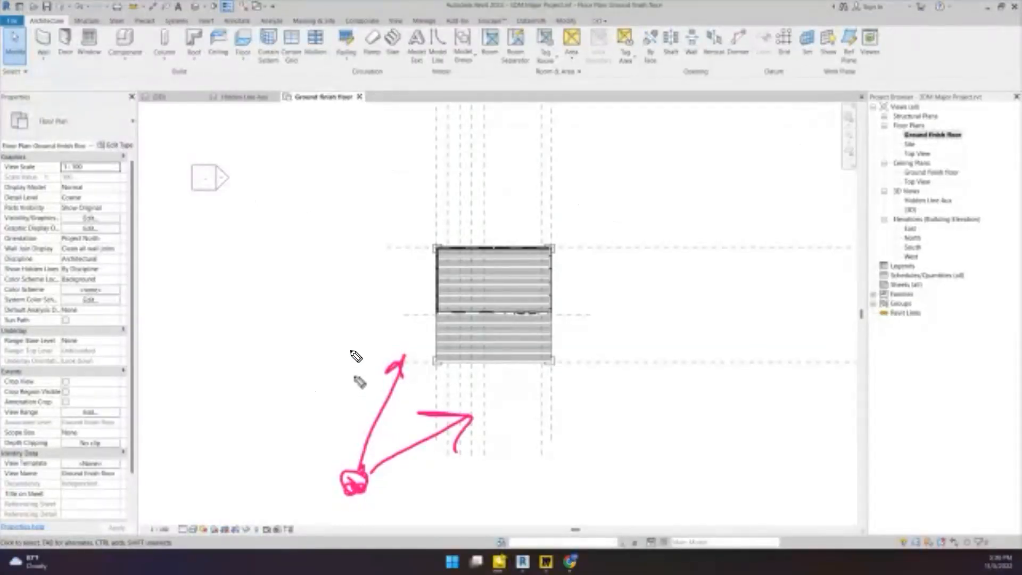
pyautogui.moveTo(343, 397)
pyautogui.mouseDown()
pyautogui.moveTo(346, 512)
pyautogui.moveTo(421, 493)
pyautogui.mouseUp()
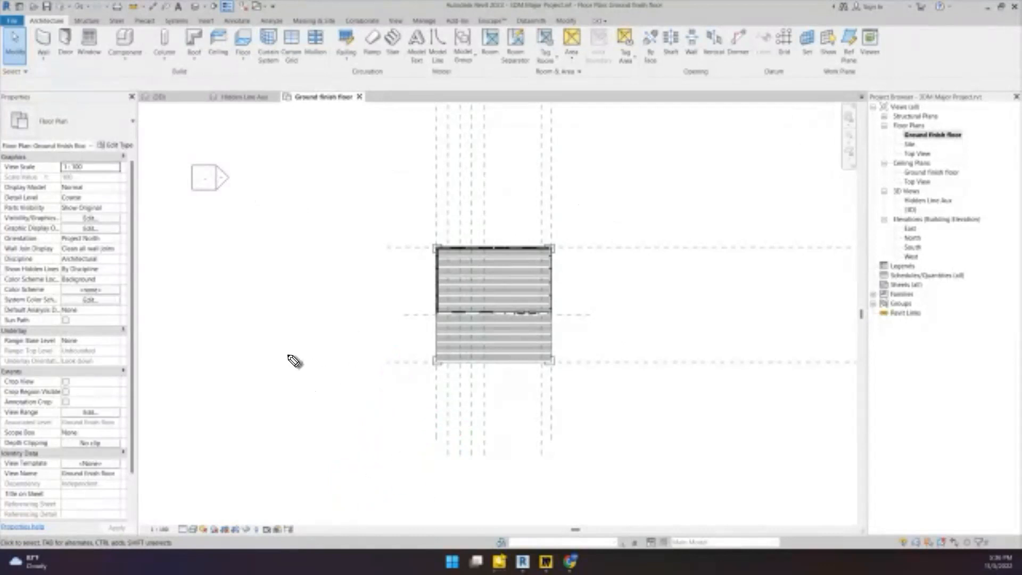
pyautogui.moveTo(342, 393)
pyautogui.mouseDown()
pyautogui.moveTo(299, 170)
pyautogui.moveTo(373, 42)
pyautogui.moveTo(392, 33)
pyautogui.moveTo(382, 17)
pyautogui.moveTo(420, 22)
pyautogui.mouseUp()
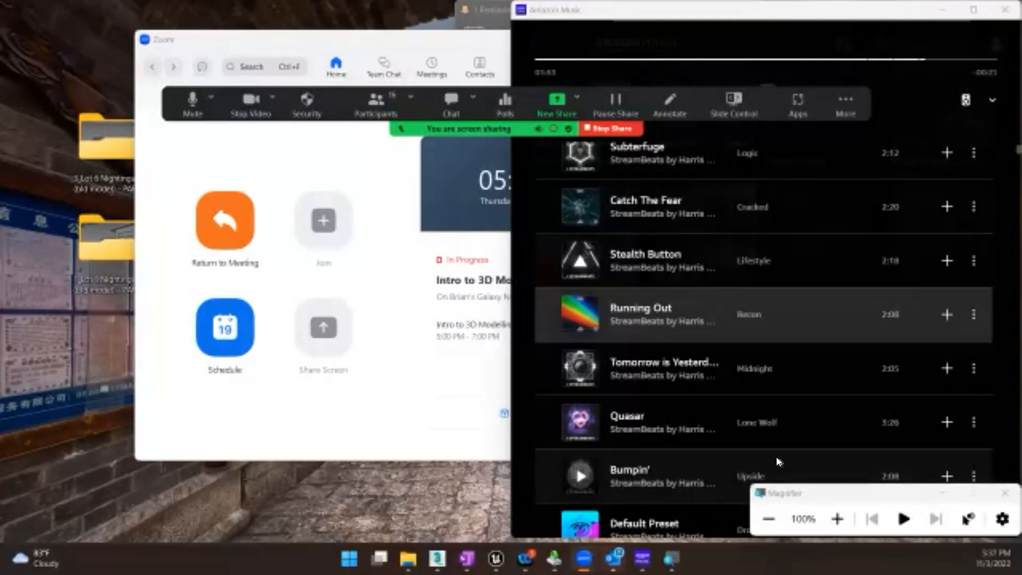
pyautogui.moveTo(671, 558)
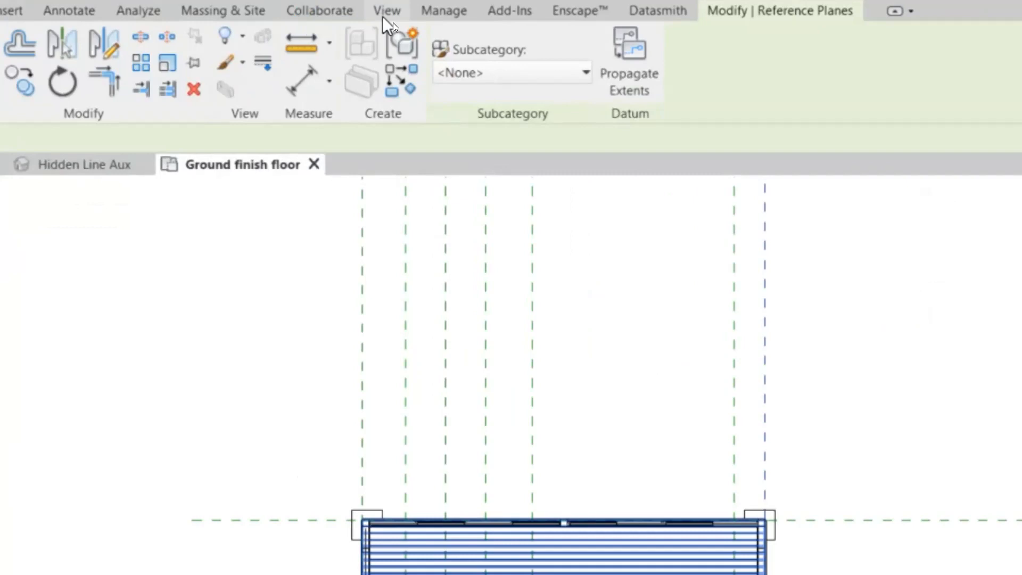
# Create a perspective camera view from the floor plan, placing the camera off the house's southwest corner and aiming it at the wall facing the deck.
pyautogui.click(384, 17)
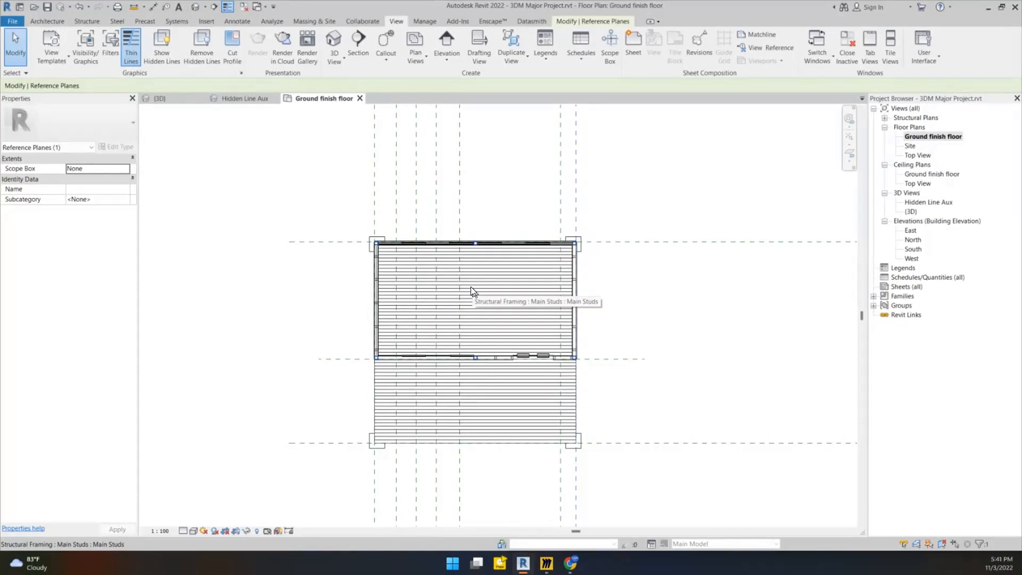
pyautogui.click(43, 17)
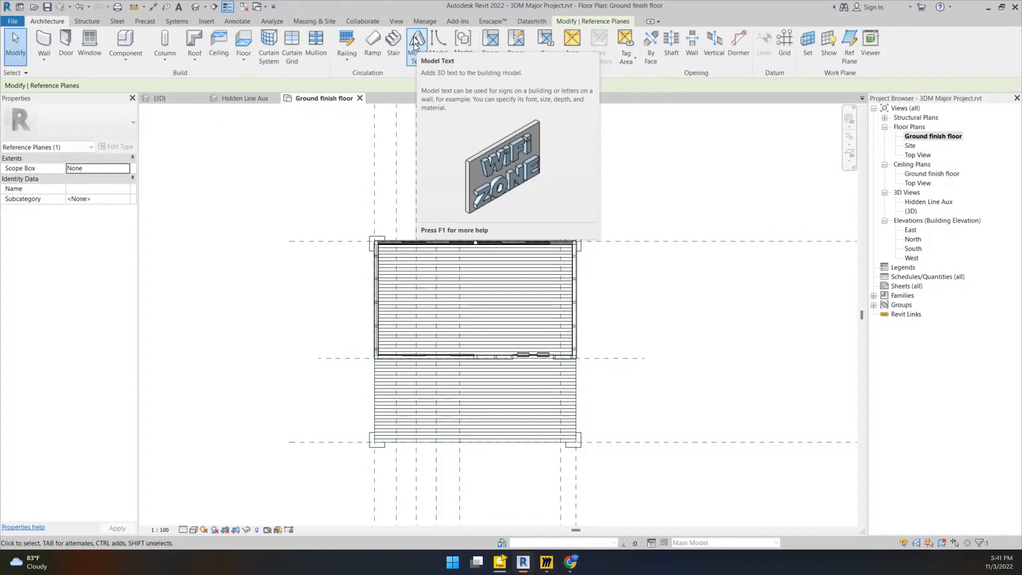
pyautogui.click(395, 21)
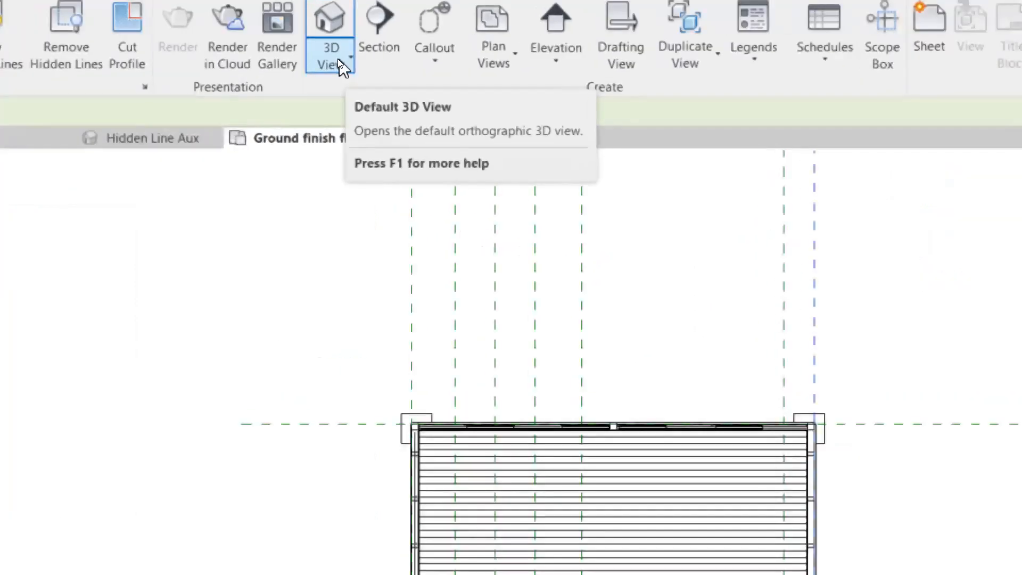
pyautogui.click(338, 63)
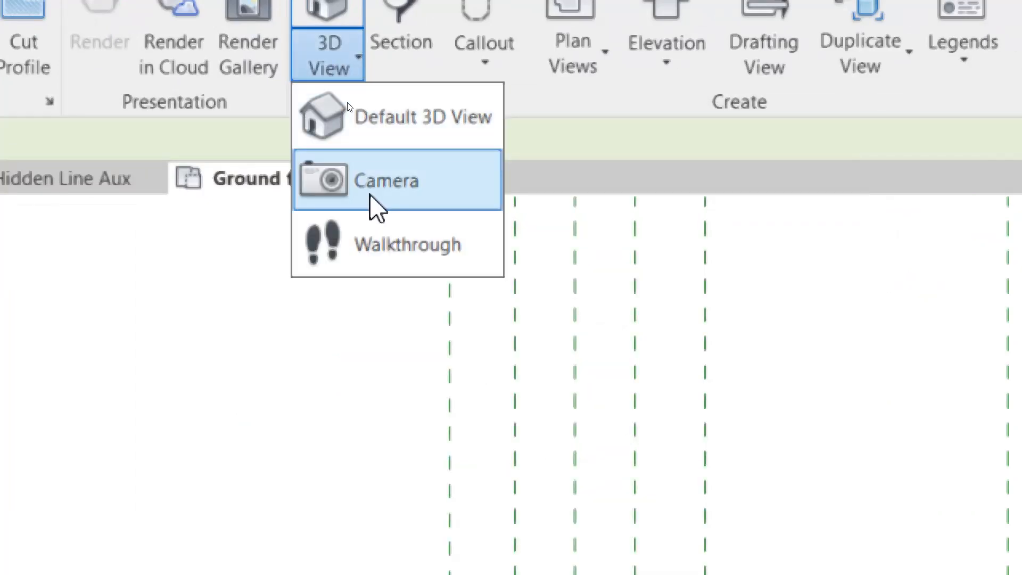
pyautogui.click(400, 185)
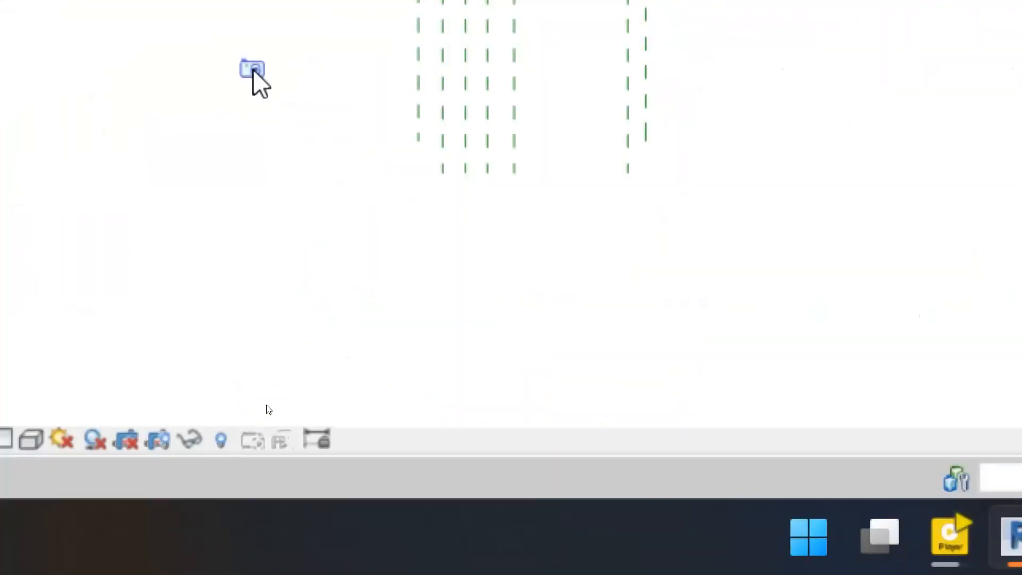
pyautogui.click(68, 302)
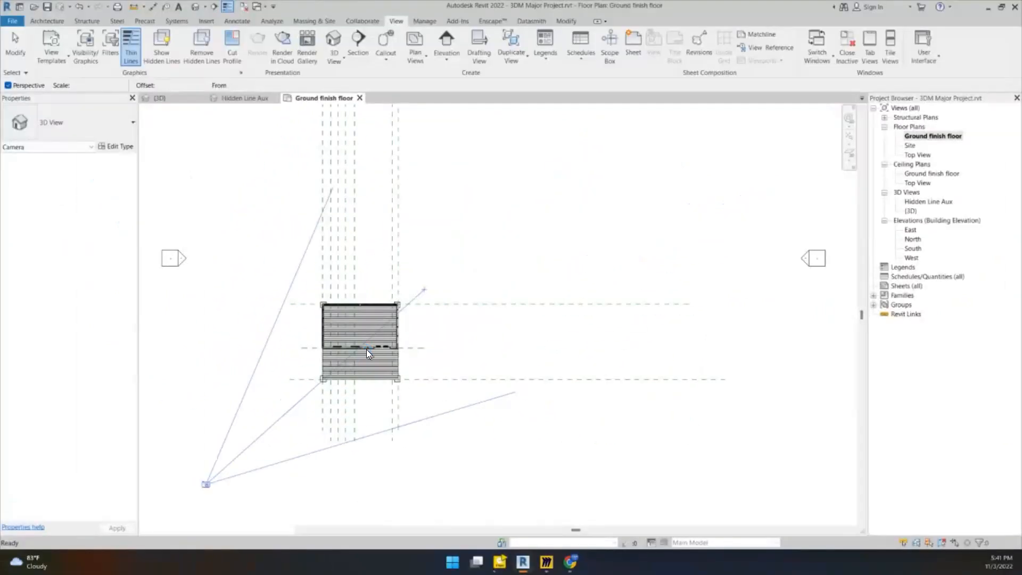
pyautogui.click(367, 353)
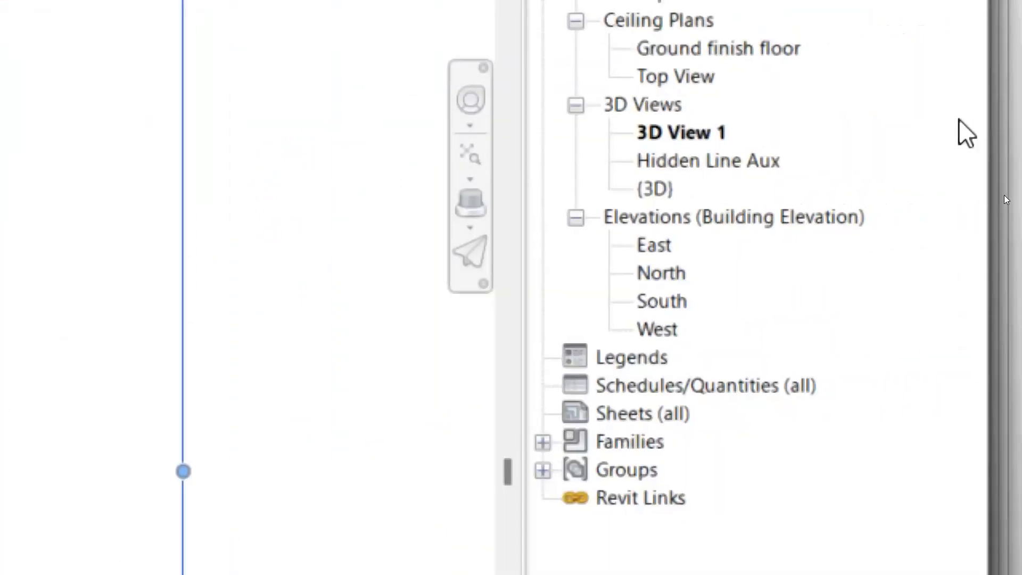
# Rename the new camera view 3D View 1 as "Hidden Line Pers".
pyautogui.click(691, 137)
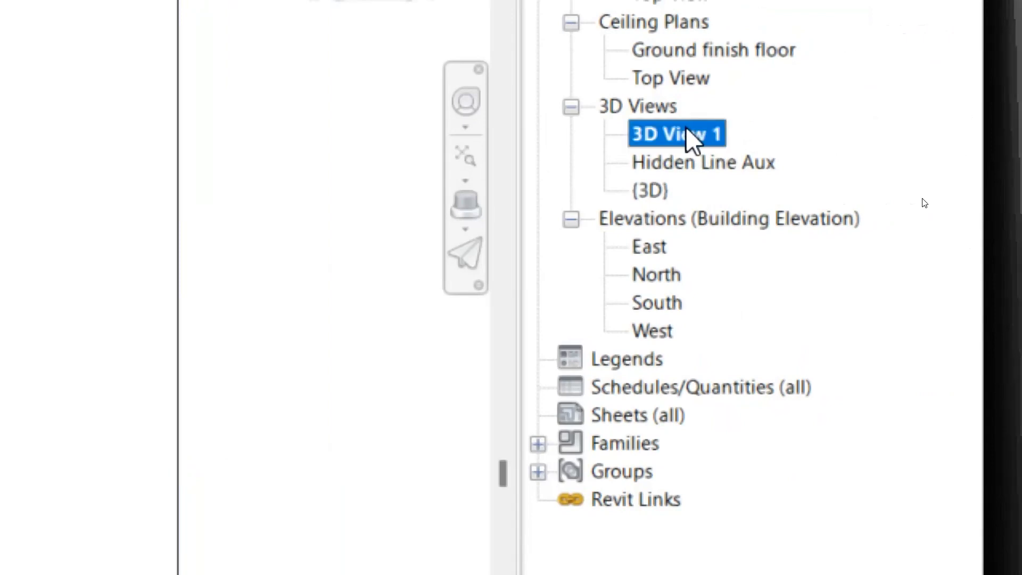
pyautogui.rightClick(690, 137)
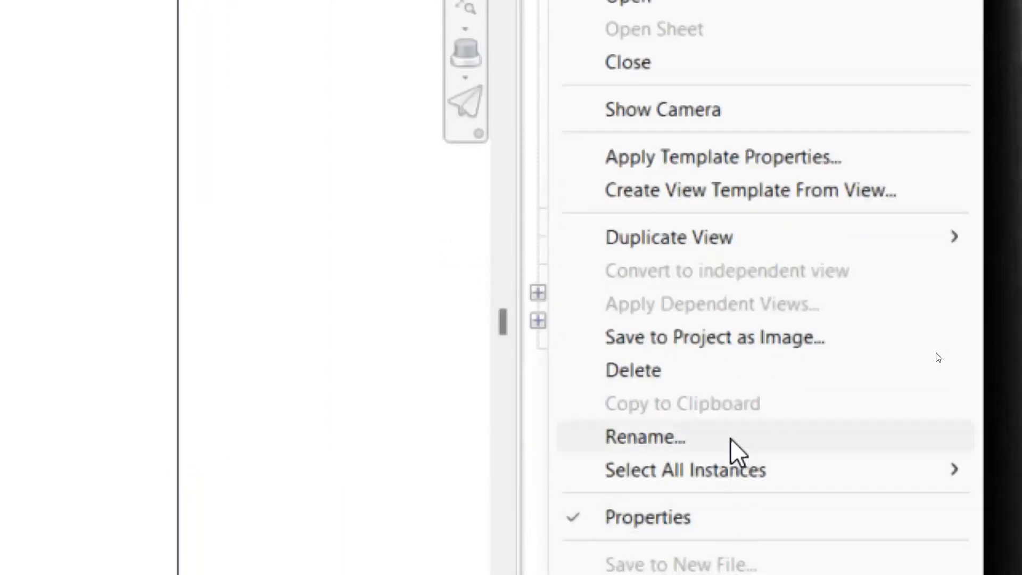
pyautogui.click(732, 569)
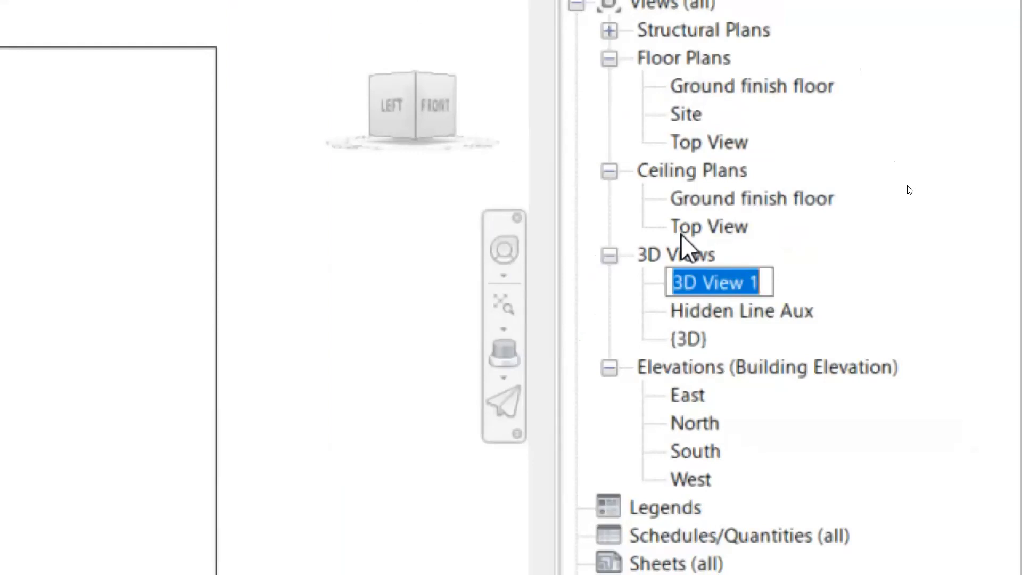
pyautogui.write('Hi')
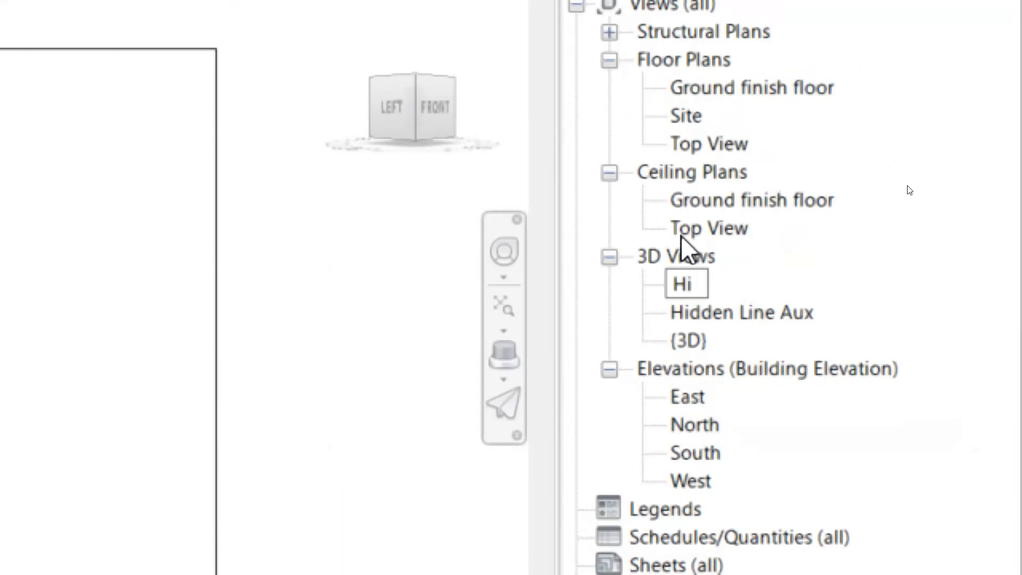
pyautogui.write('dden Lin')
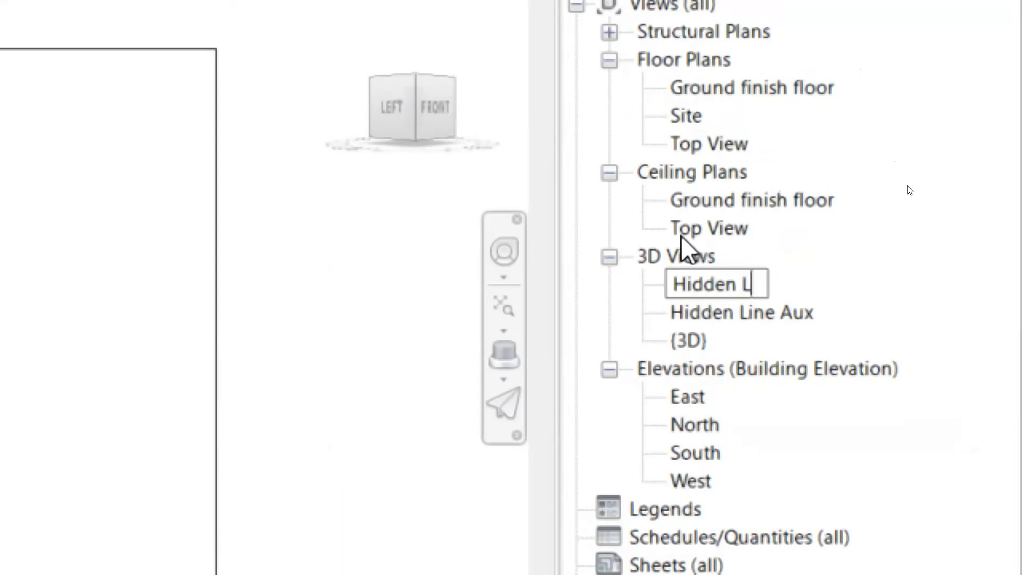
pyautogui.write('e Pers')
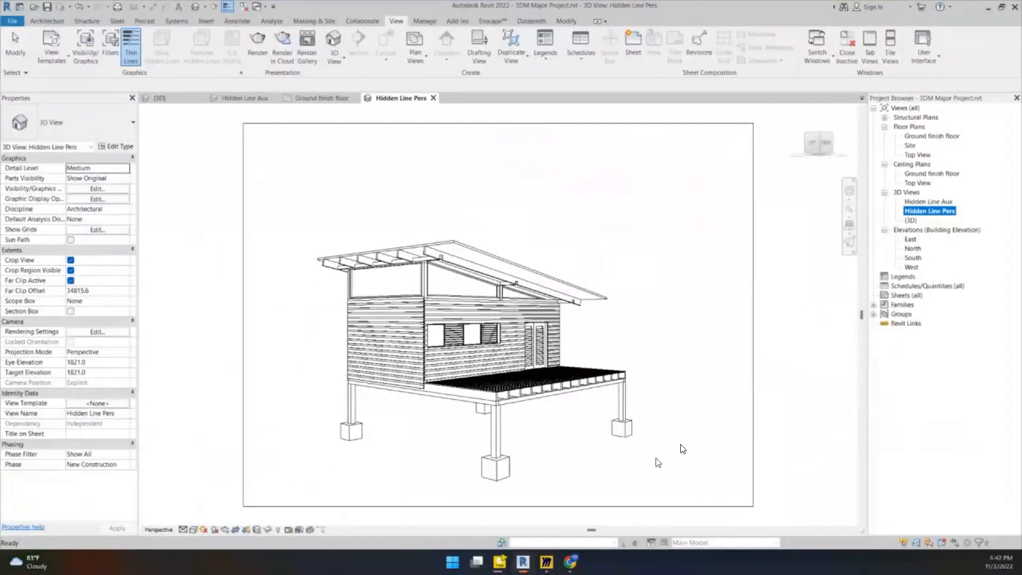
pyautogui.click(775, 415)
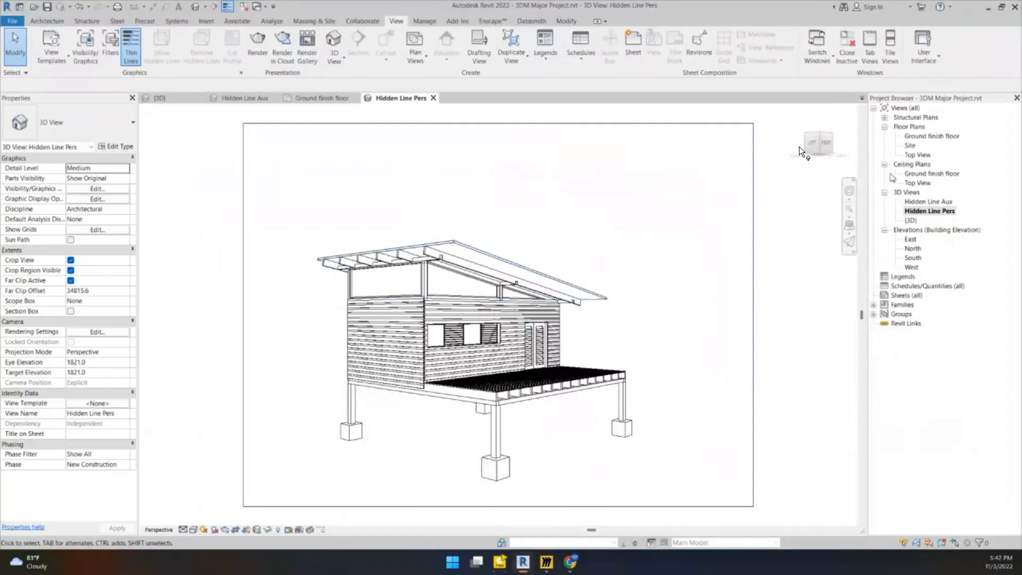
# Place the Hidden Line Aux view side by side with Hidden Line Pers and compare the orthographic and perspective views of the house.
pyautogui.click(319, 103)
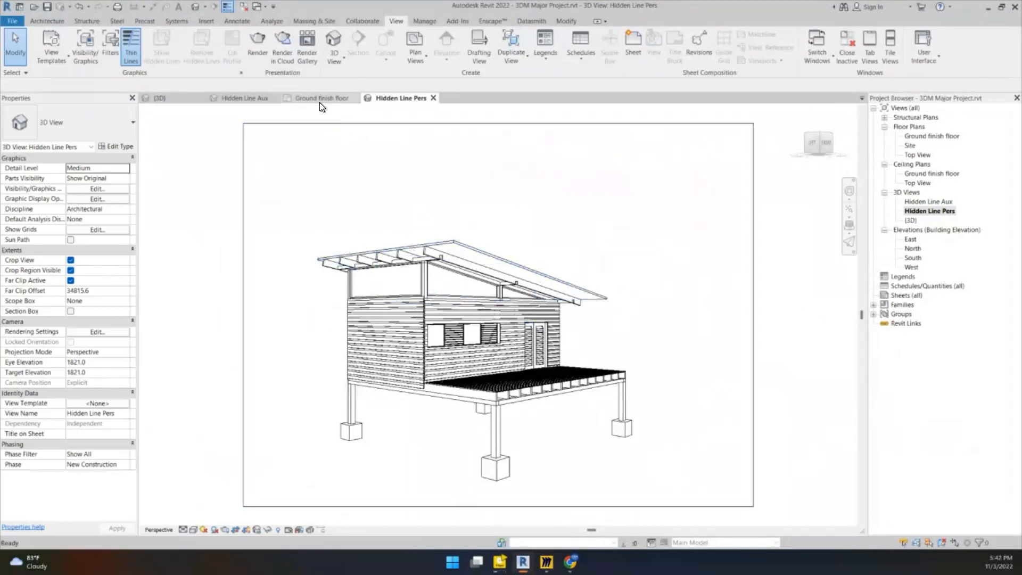
pyautogui.click(262, 99)
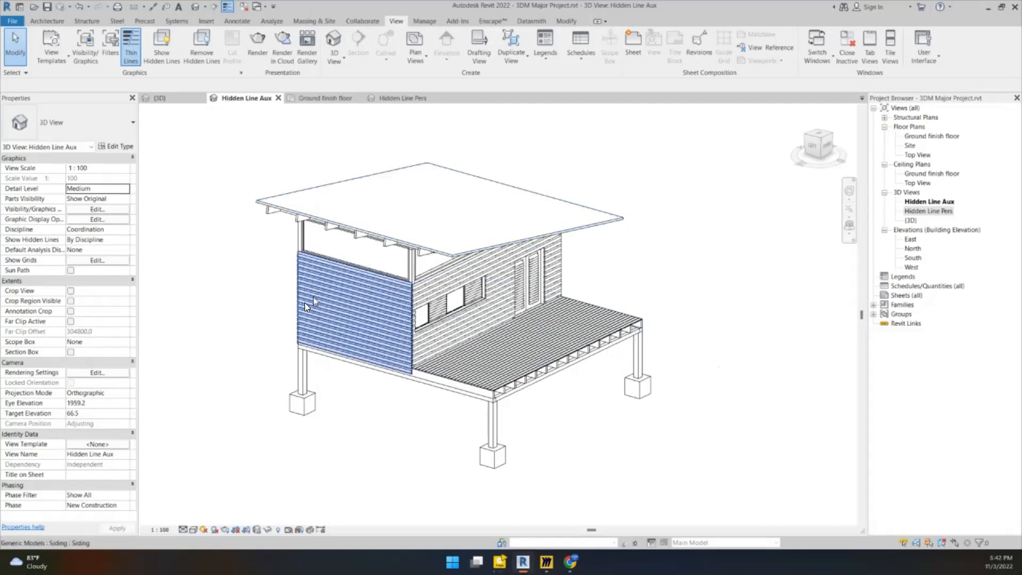
pyautogui.click(278, 98)
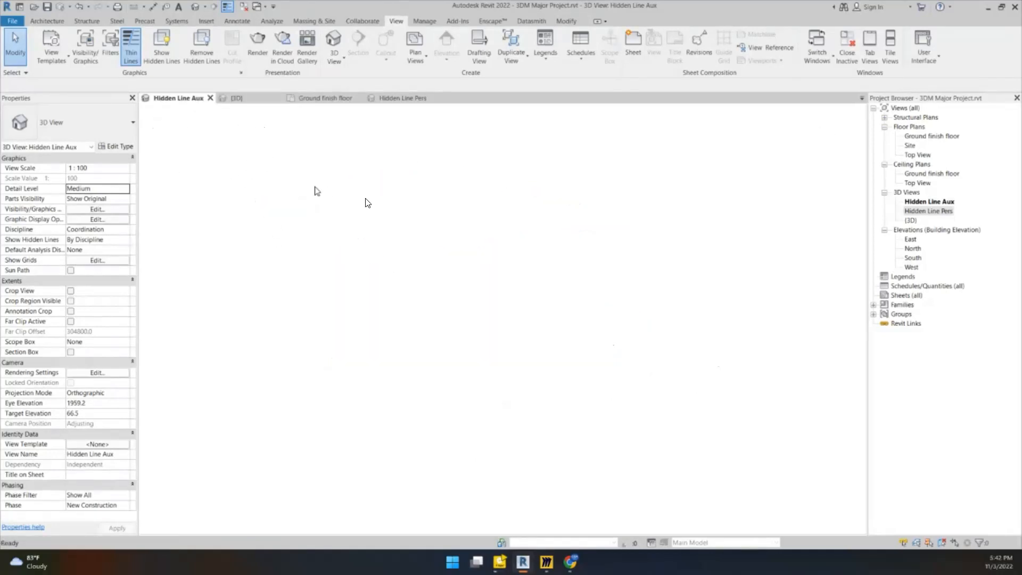
pyautogui.moveTo(607, 419); pyautogui.dragTo(861, 265)
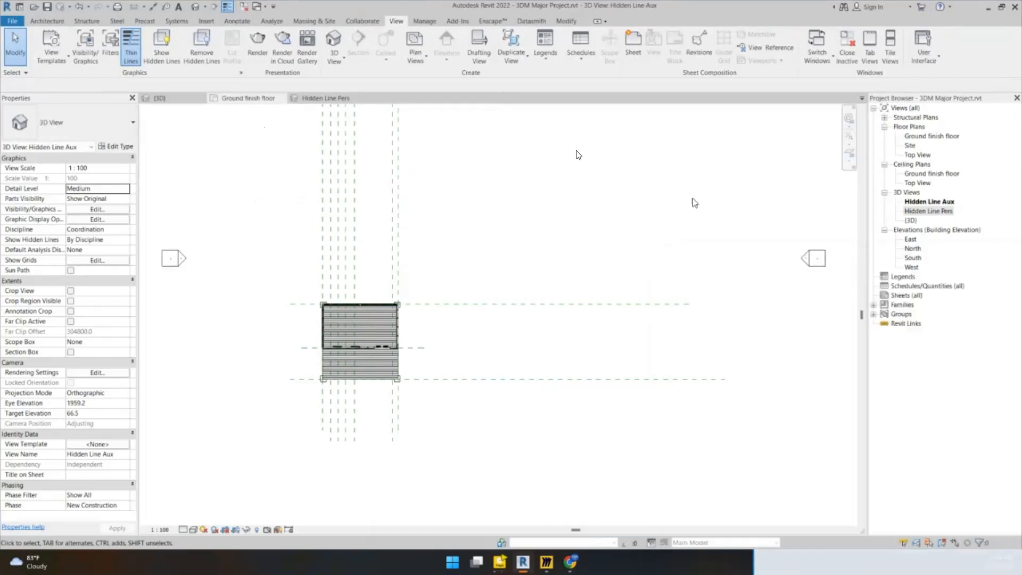
pyautogui.click(344, 98)
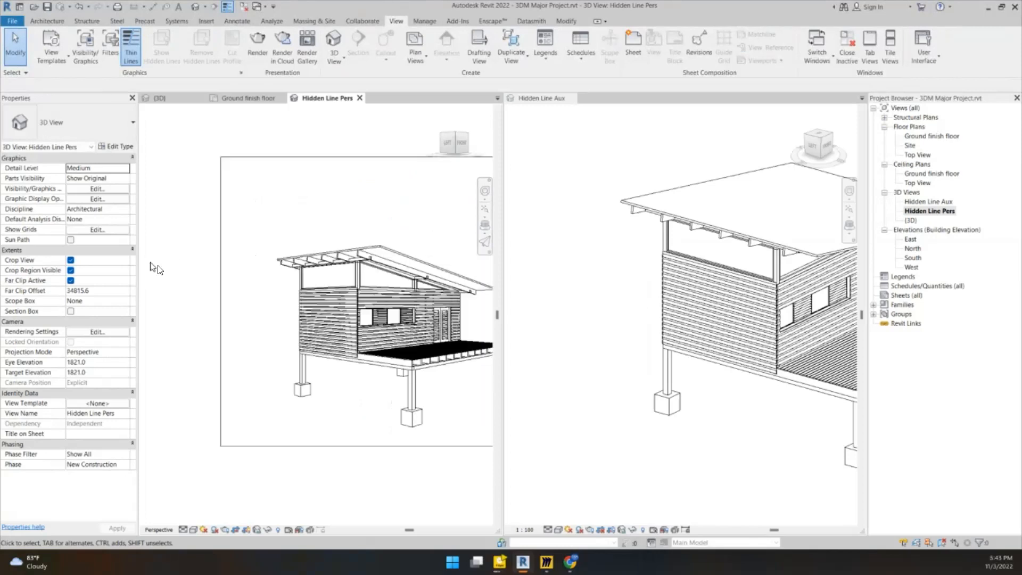
pyautogui.scroll(-1, 484, 283)
pyautogui.scroll(-6, 723, 292)
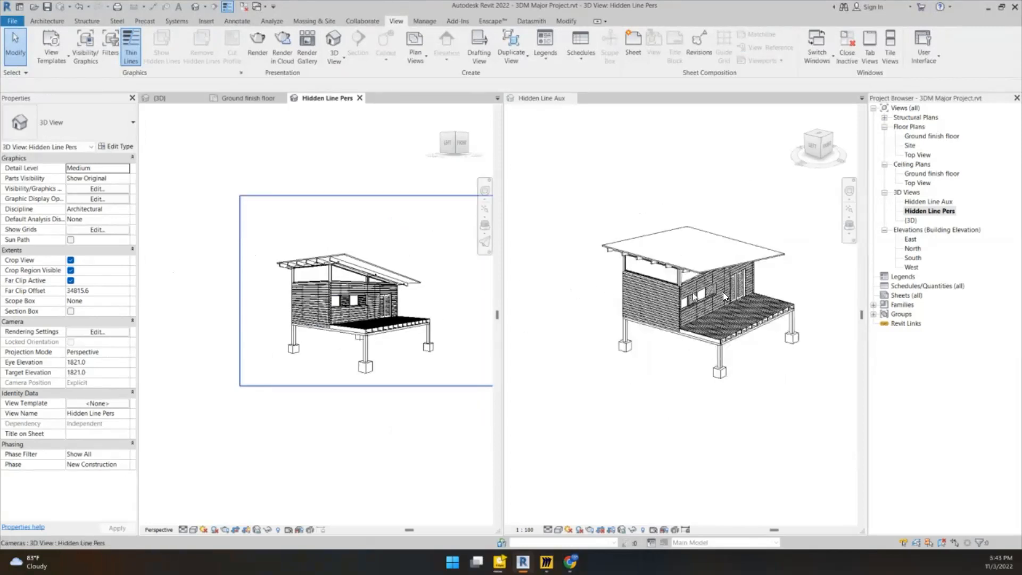
pyautogui.scroll(1, 696, 298)
pyautogui.scroll(2, 379, 300)
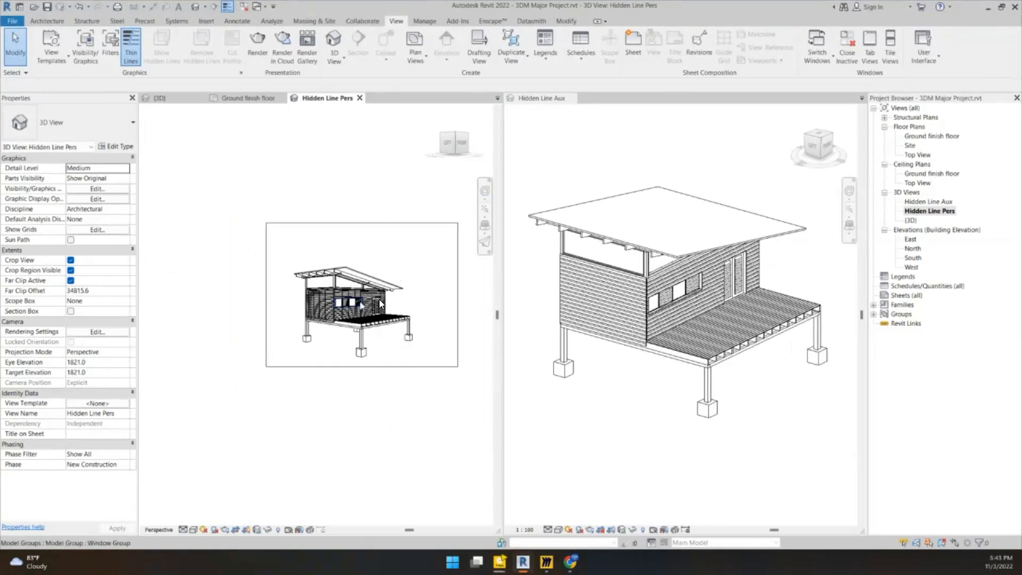
pyautogui.scroll(1, 350, 309)
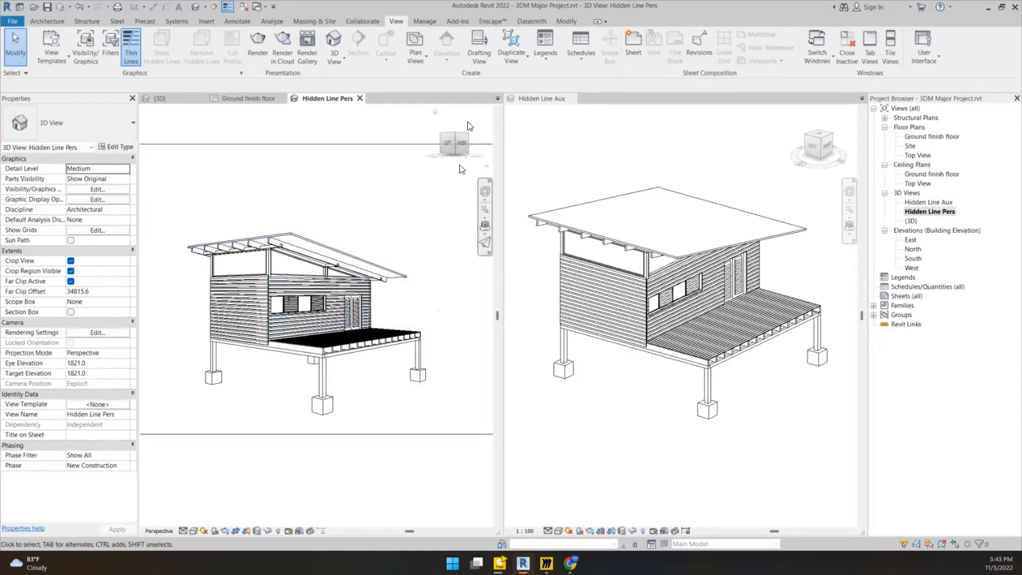
# Close the Hidden Line Aux view so that Hidden Line Pers fills the drawing area.
pyautogui.click(535, 98)
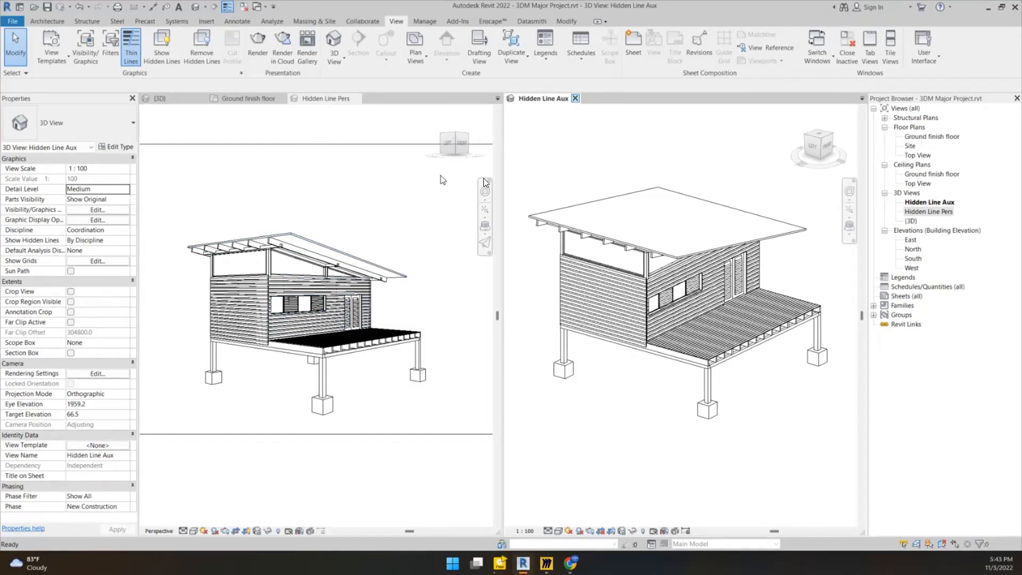
pyautogui.click(575, 98)
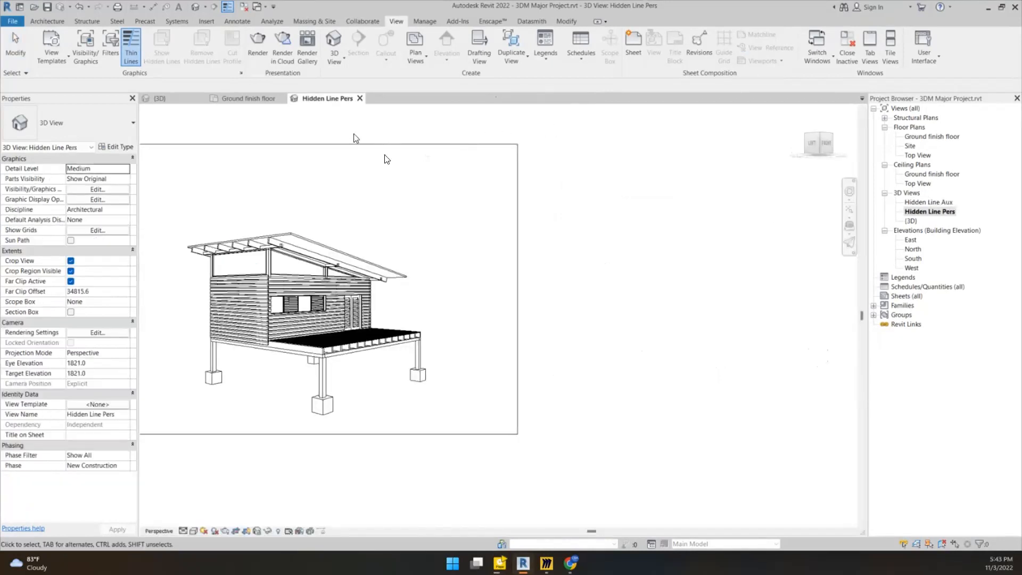
pyautogui.scroll(-5, 300, 249)
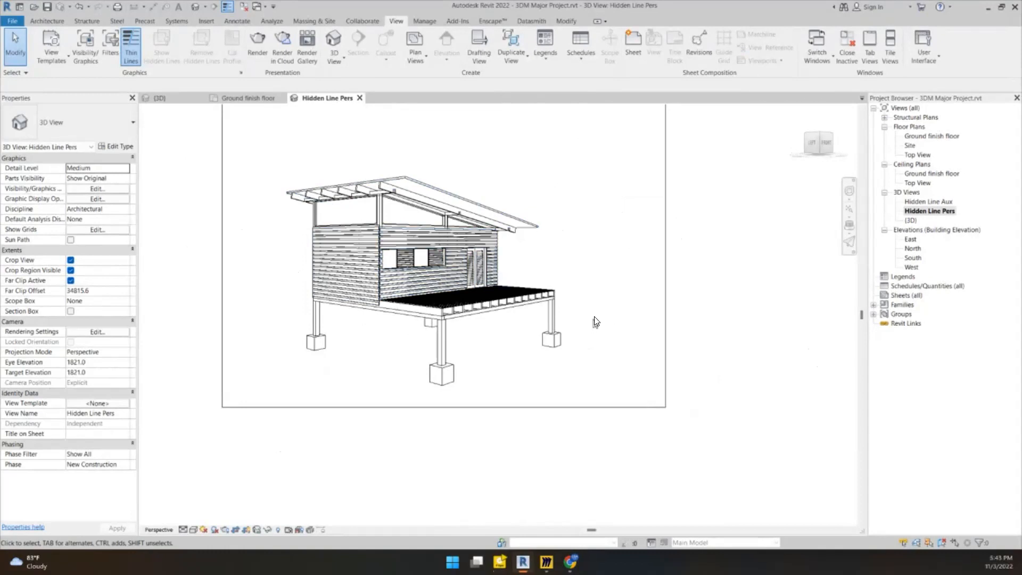
pyautogui.moveTo(809, 274)
pyautogui.mouseDown()
pyautogui.moveTo(686, 287)
pyautogui.moveTo(668, 273)
pyautogui.moveTo(679, 256)
pyautogui.mouseUp()
pyautogui.moveTo(698, 296); pyautogui.dragTo(701, 296)
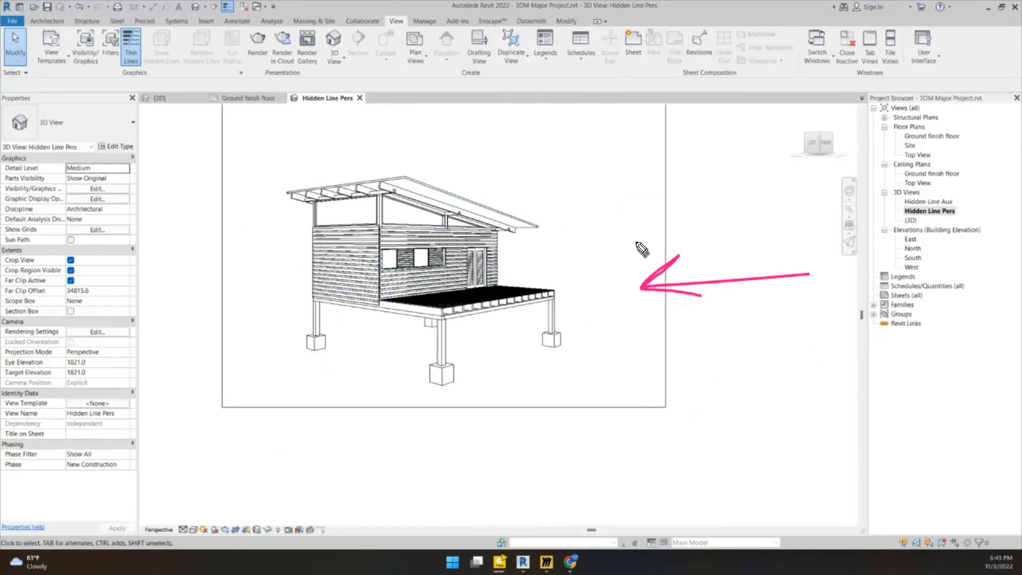
pyautogui.click(673, 272)
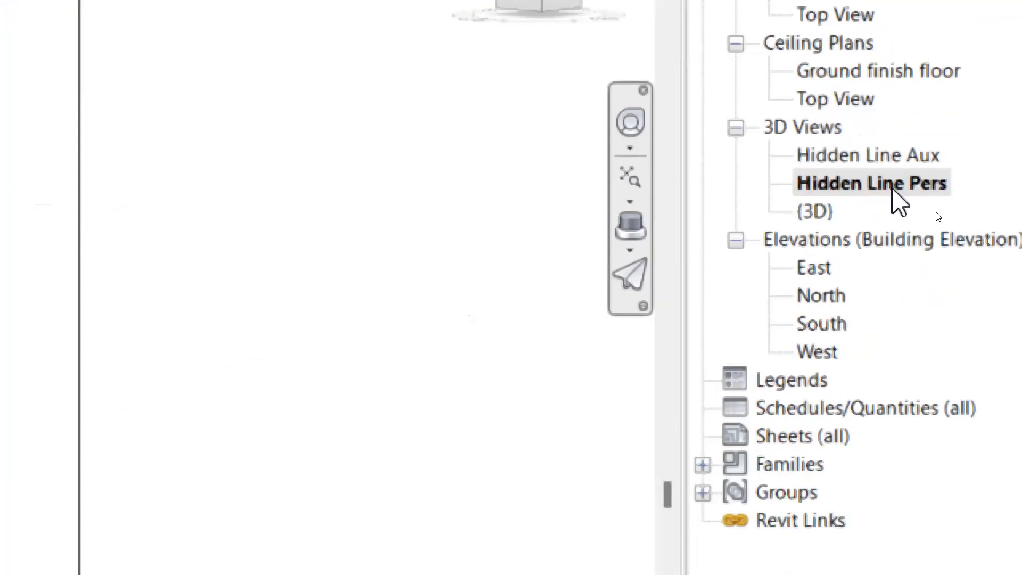
# Duplicate the Hidden Line Pers view under 3D Views.
pyautogui.rightClick(890, 189)
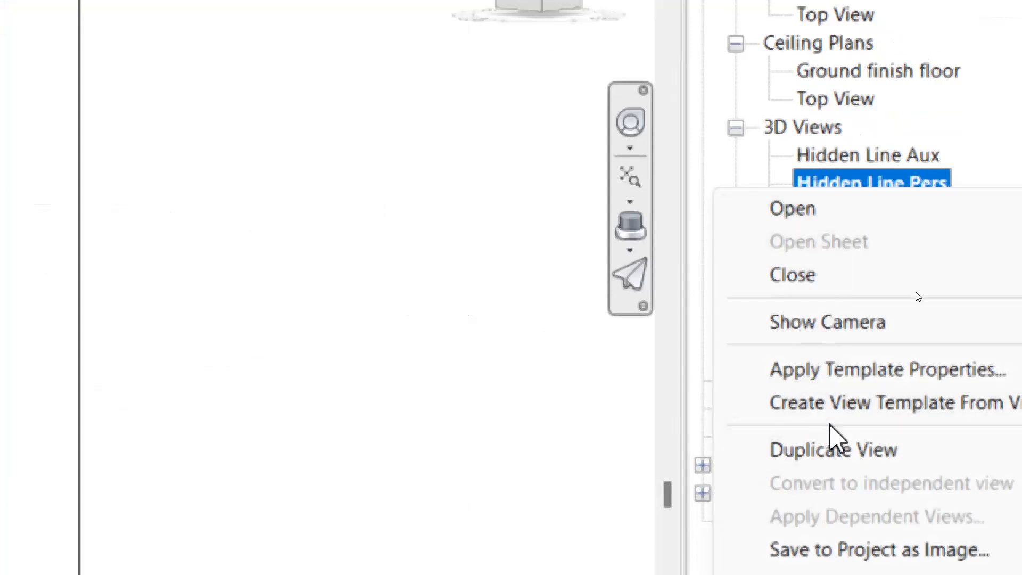
pyautogui.moveTo(860, 459)
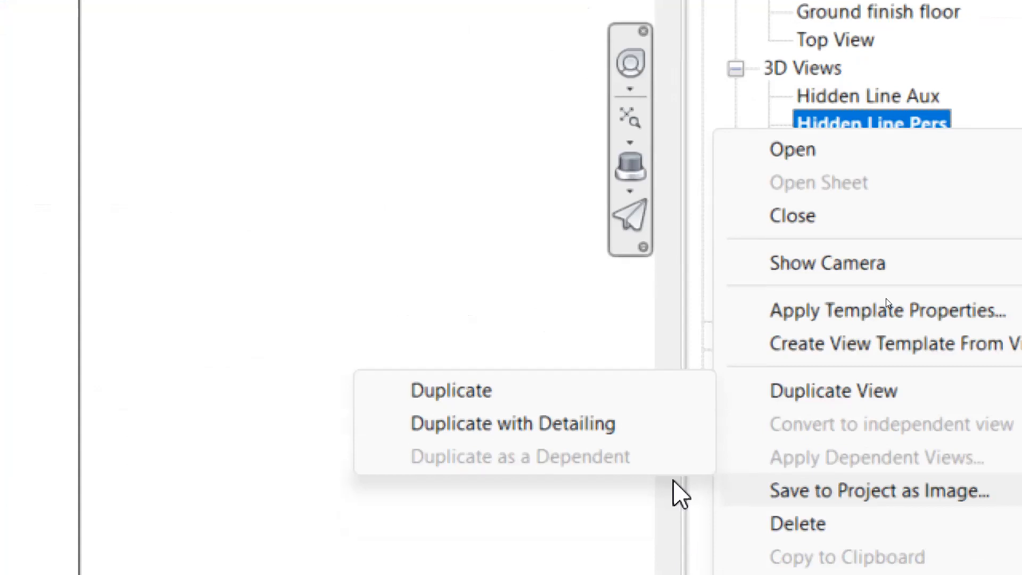
pyautogui.moveTo(896, 407)
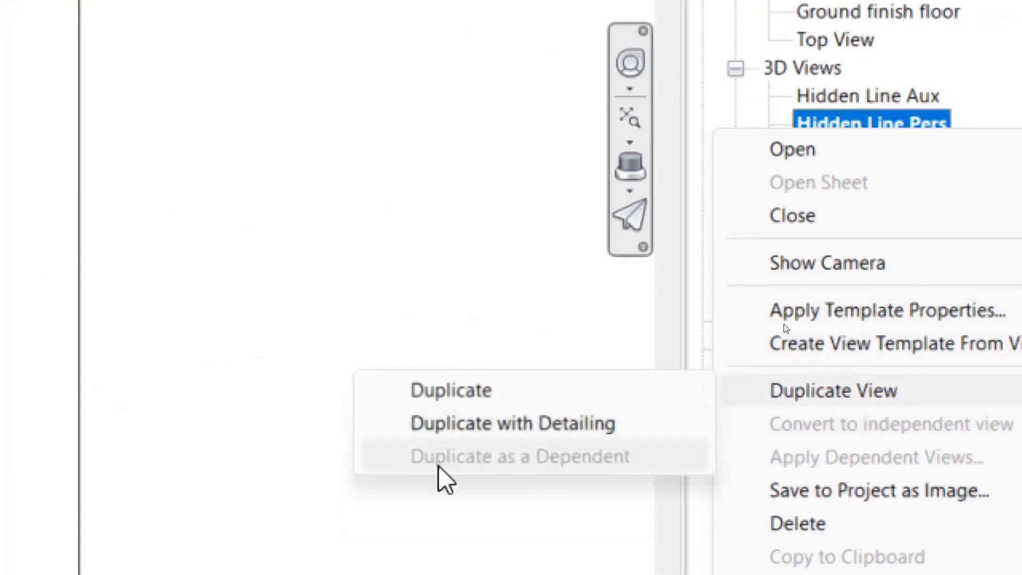
pyautogui.click(467, 420)
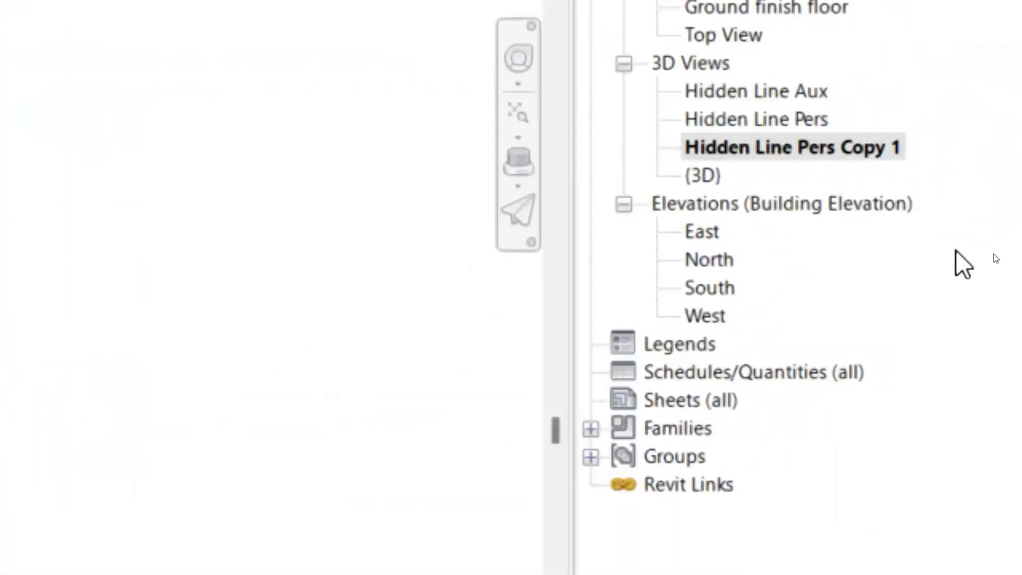
# Rename the duplicated perspective view as "Hidden Line Pers opp side".
pyautogui.click(846, 148)
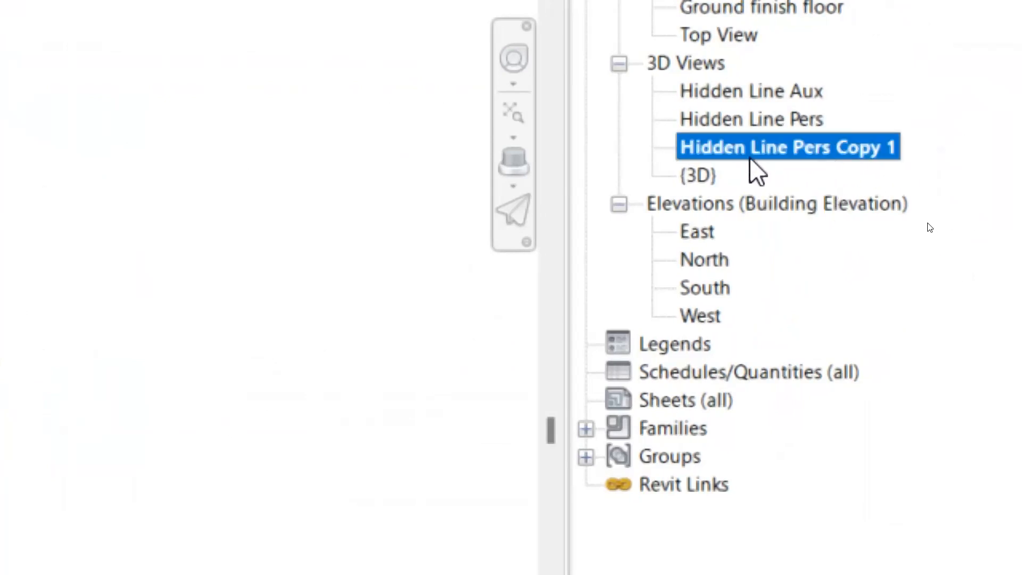
pyautogui.click(821, 157)
pyautogui.moveTo(831, 147); pyautogui.dragTo(1021, 133)
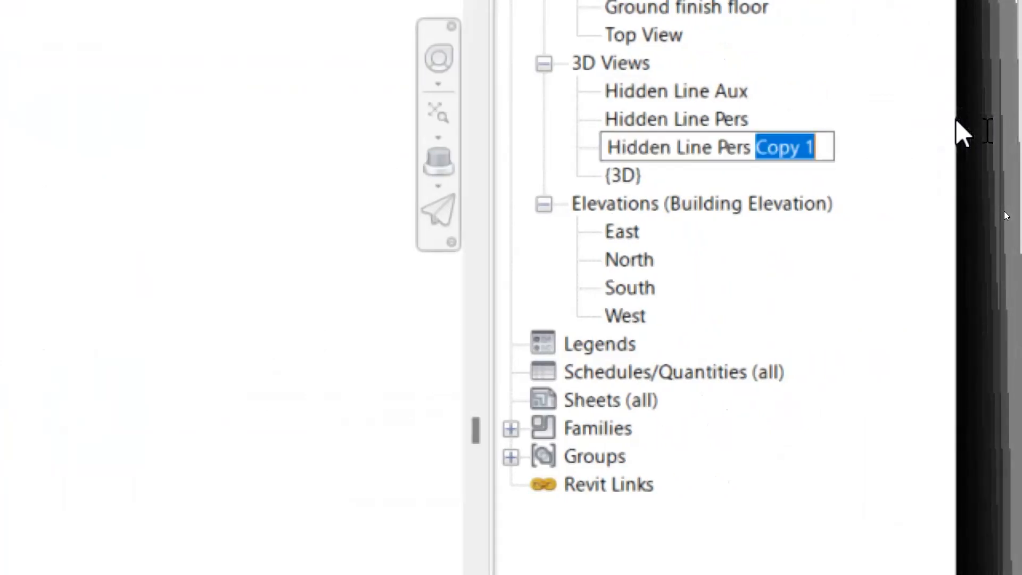
pyautogui.press('BackSpace')
pyautogui.write('opp side')
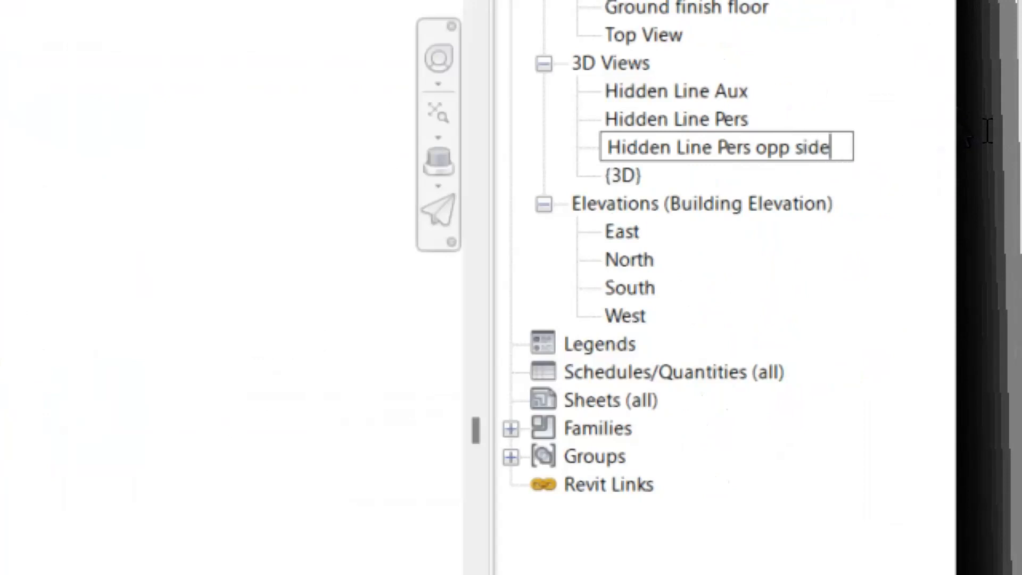
pyautogui.press('Return')
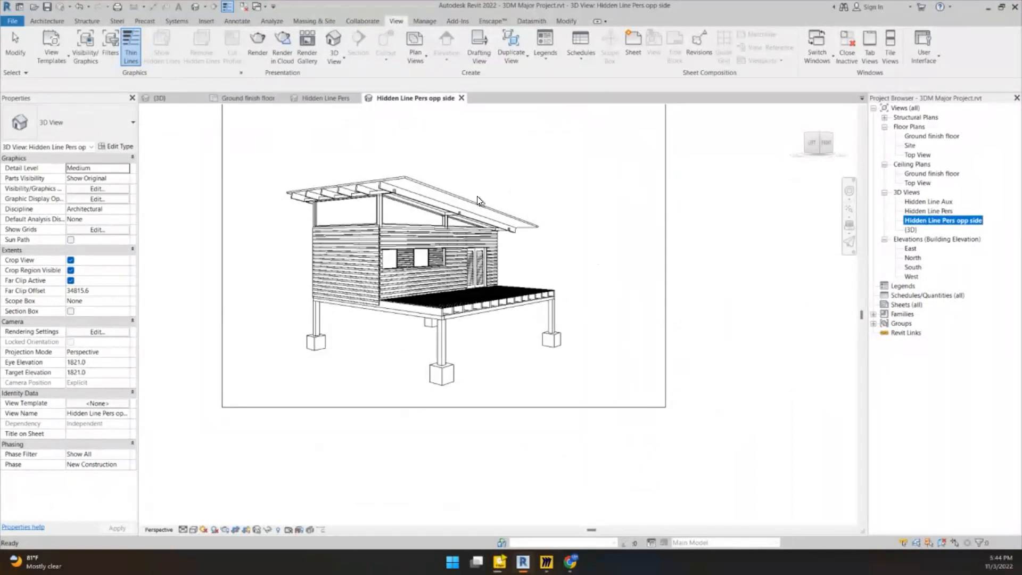
pyautogui.scroll(1, 477, 195)
pyautogui.click(517, 290)
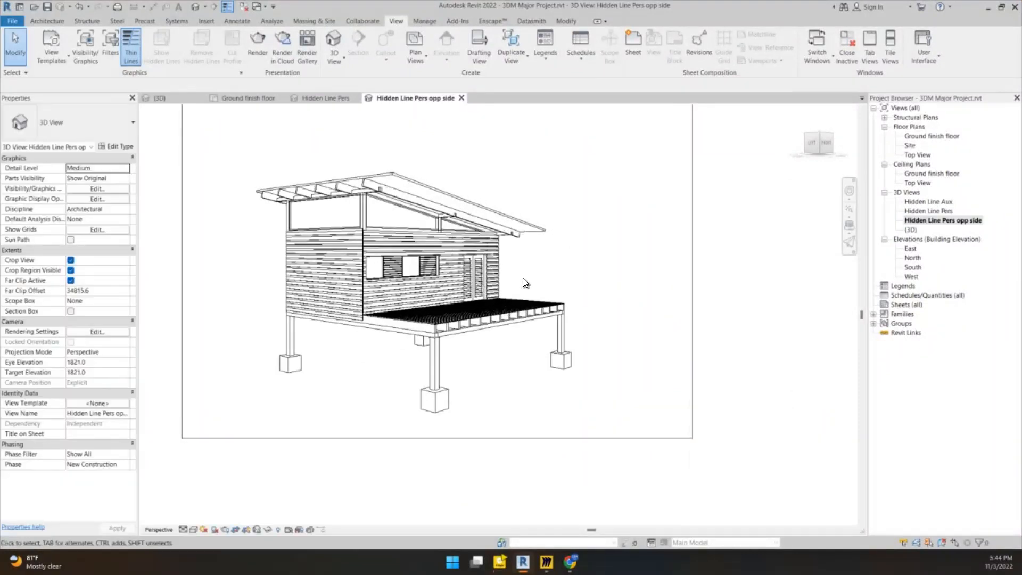
pyautogui.scroll(-2, 522, 279)
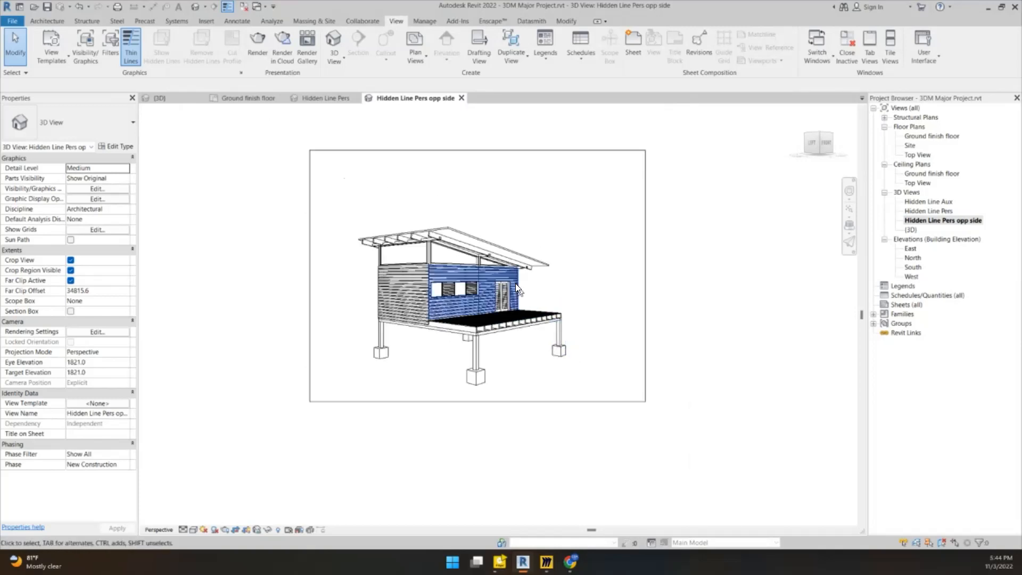
pyautogui.scroll(1, 507, 285)
pyautogui.moveTo(533, 260); pyautogui.dragTo(431, 357, button='middle')
pyautogui.moveTo(454, 230); pyautogui.dragTo(508, 210, button='middle')
pyautogui.moveTo(462, 243); pyautogui.dragTo(546, 248, button='middle')
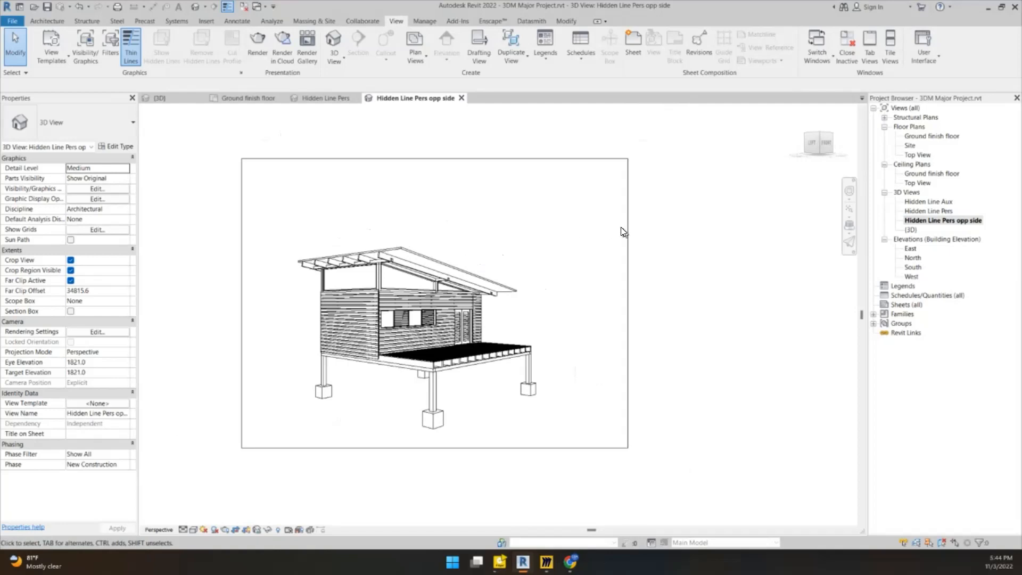
pyautogui.moveTo(434, 330); pyautogui.dragTo(474, 298)
pyautogui.moveTo(594, 251)
pyautogui.mouseDown()
pyautogui.moveTo(816, 209)
pyautogui.moveTo(838, 195)
pyautogui.moveTo(820, 211)
pyautogui.moveTo(840, 194)
pyautogui.mouseUp()
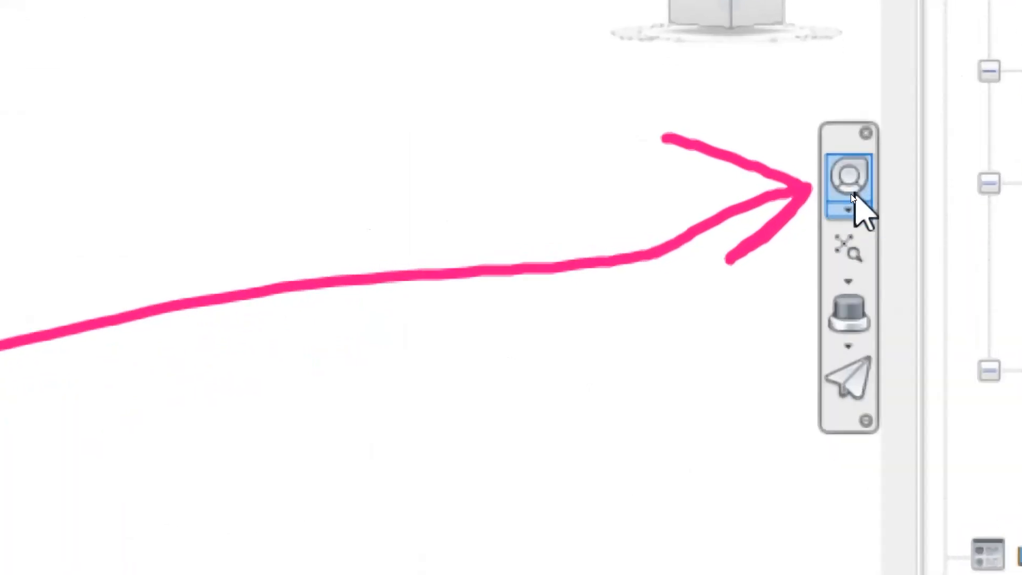
# Turn on the steering wheel and switch it to the Mini View Object Wheel in the Hidden Line Pers opp side view.
pyautogui.click(851, 190)
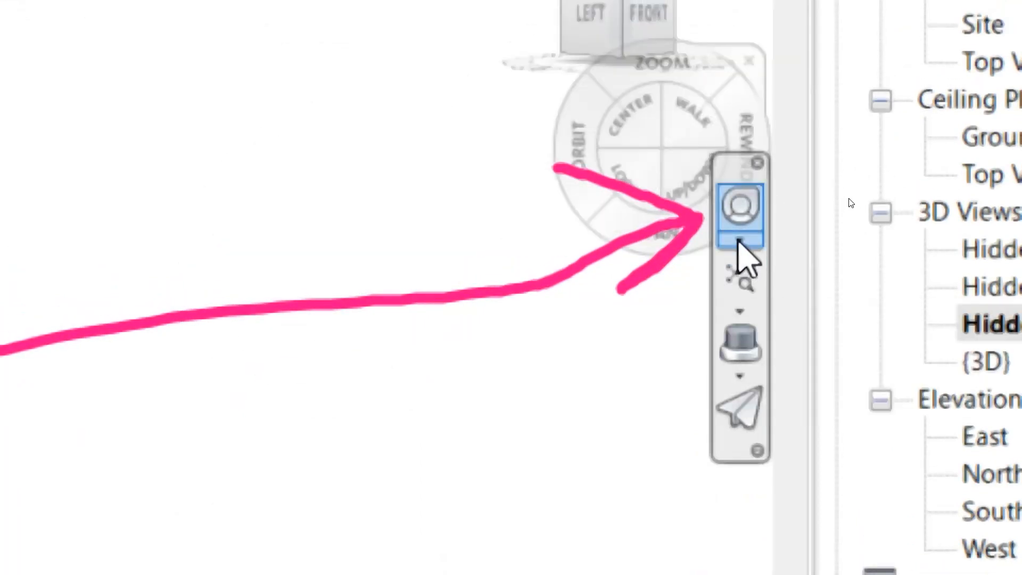
pyautogui.click(739, 238)
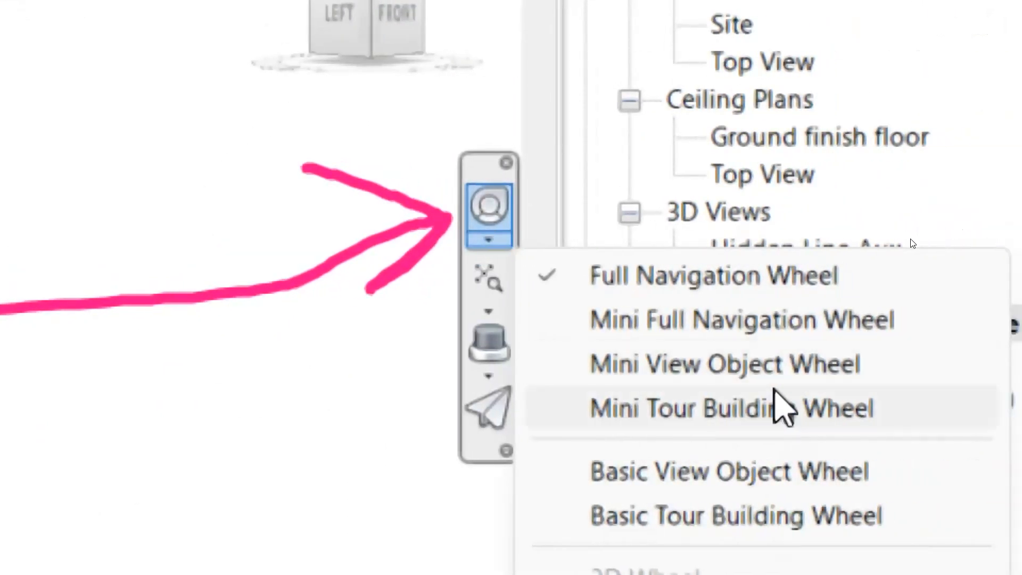
pyautogui.click(684, 365)
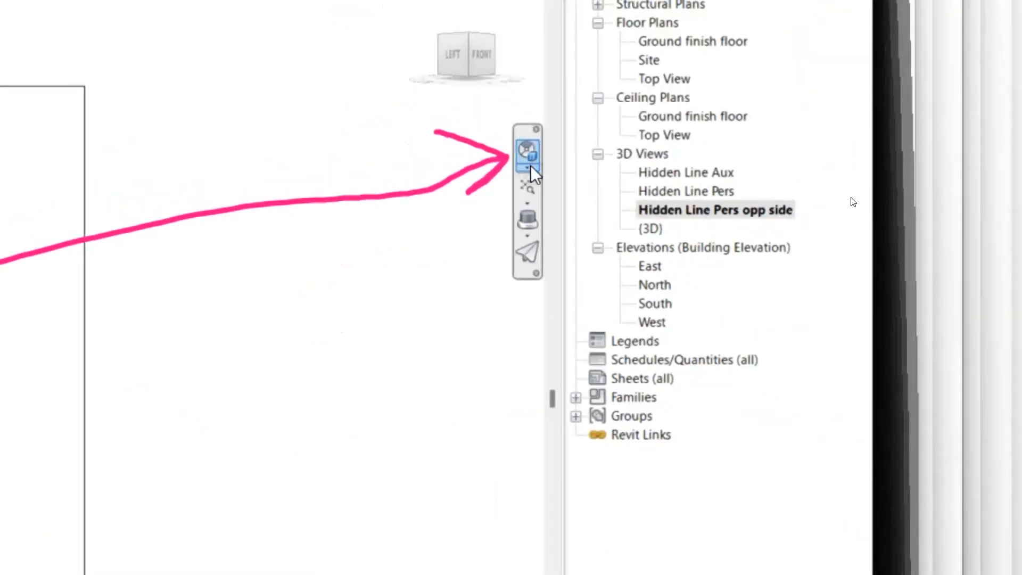
# Switch the steering wheel to the Full Navigation Wheel and activate it in the Hidden Line Pers opp side view.
pyautogui.click(528, 167)
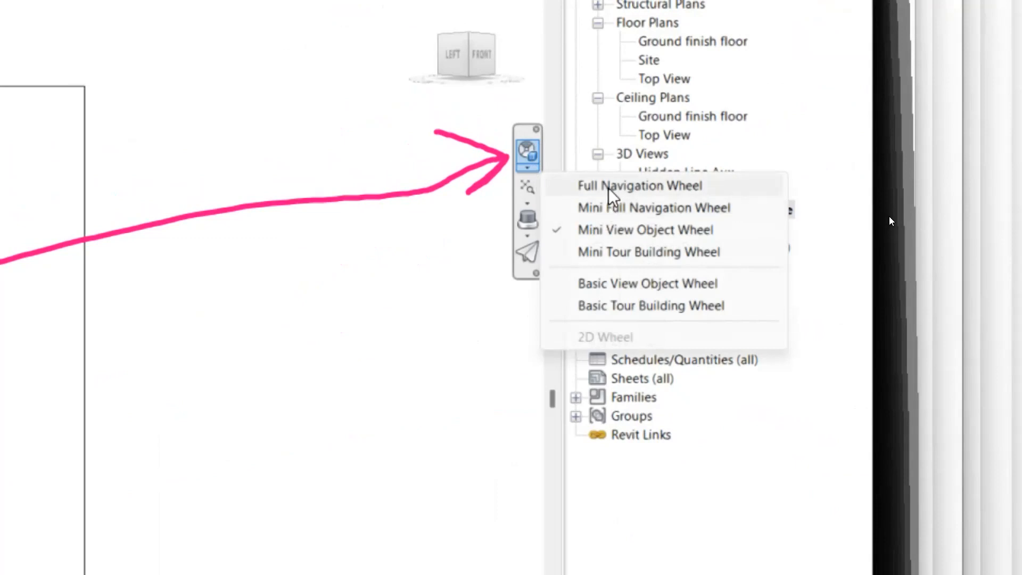
pyautogui.click(625, 253)
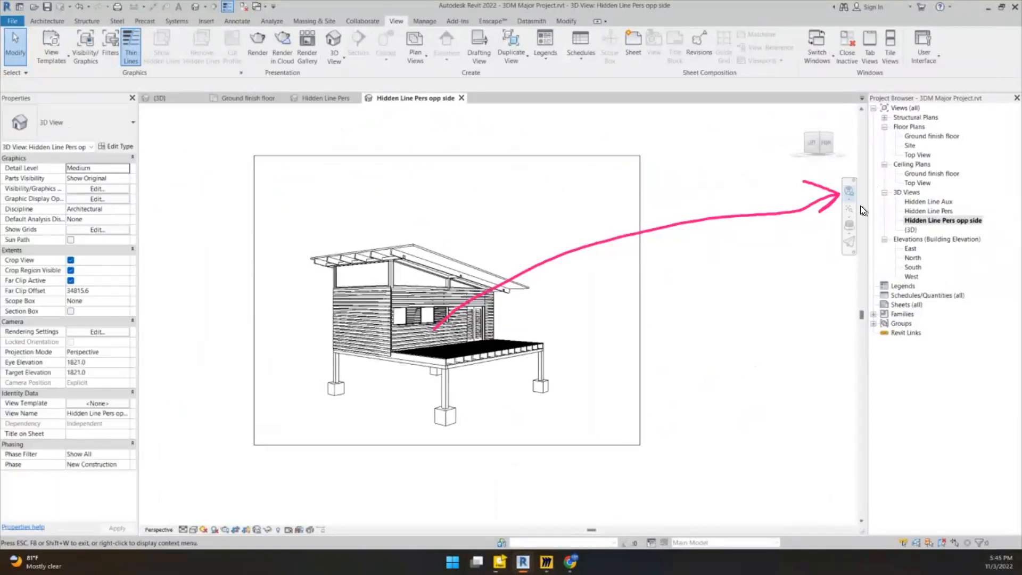
pyautogui.click(850, 198)
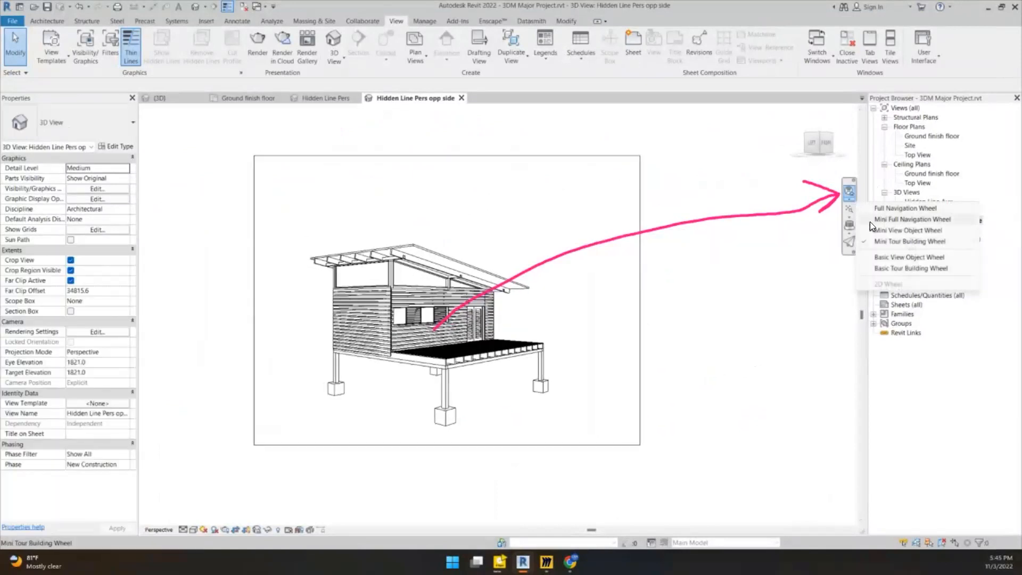
pyautogui.click(875, 209)
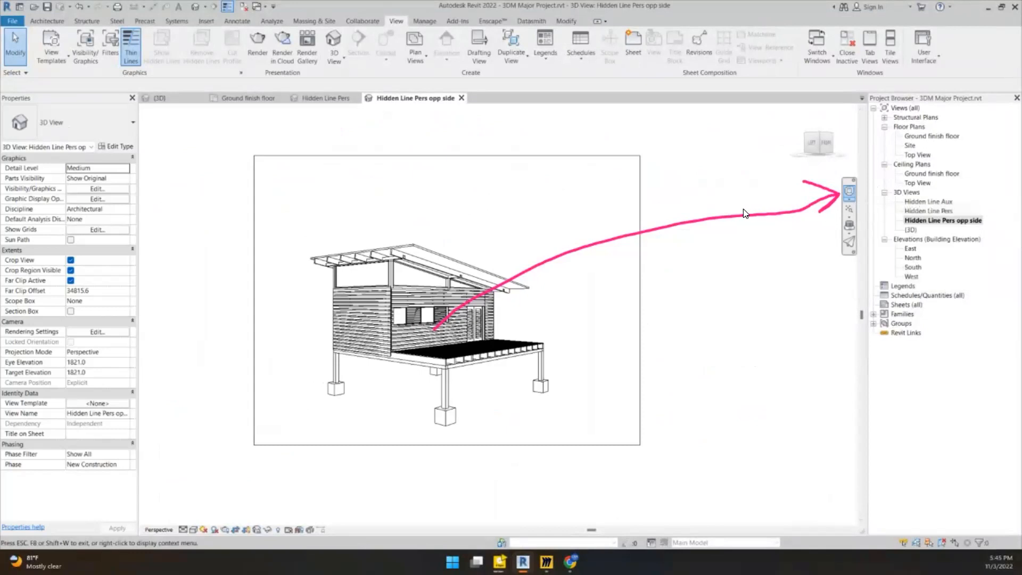
pyautogui.click(849, 190)
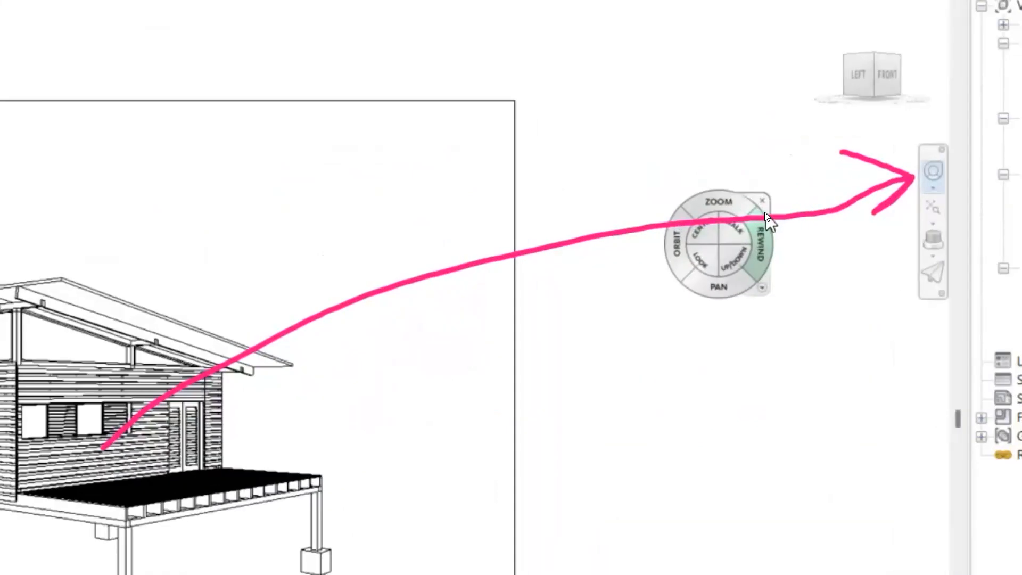
pyautogui.click(937, 188)
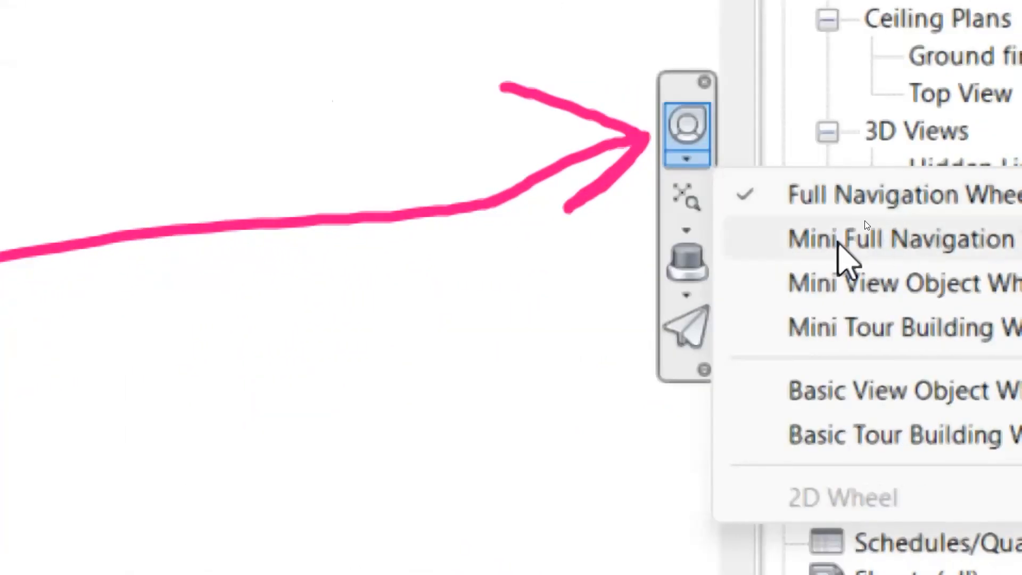
pyautogui.click(846, 196)
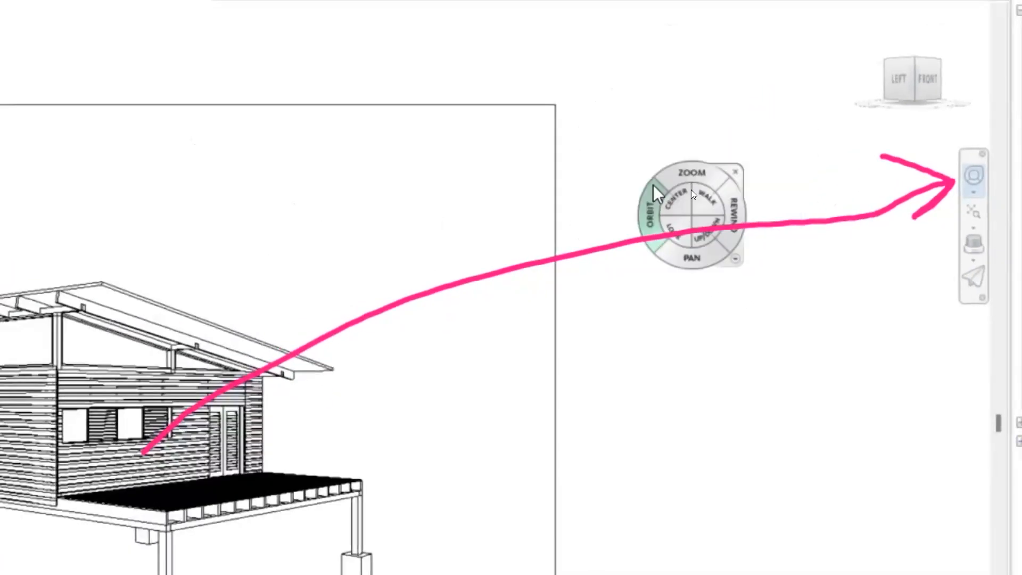
# Orbit and pan the camera around the house until the deck side is seen from the opposite corner.
pyautogui.hotkey('ctrl', 'shift', '5')
pyautogui.hotkey('ctrl', 'shift', '7')
pyautogui.hotkey('ctrl', 'shift', '1')
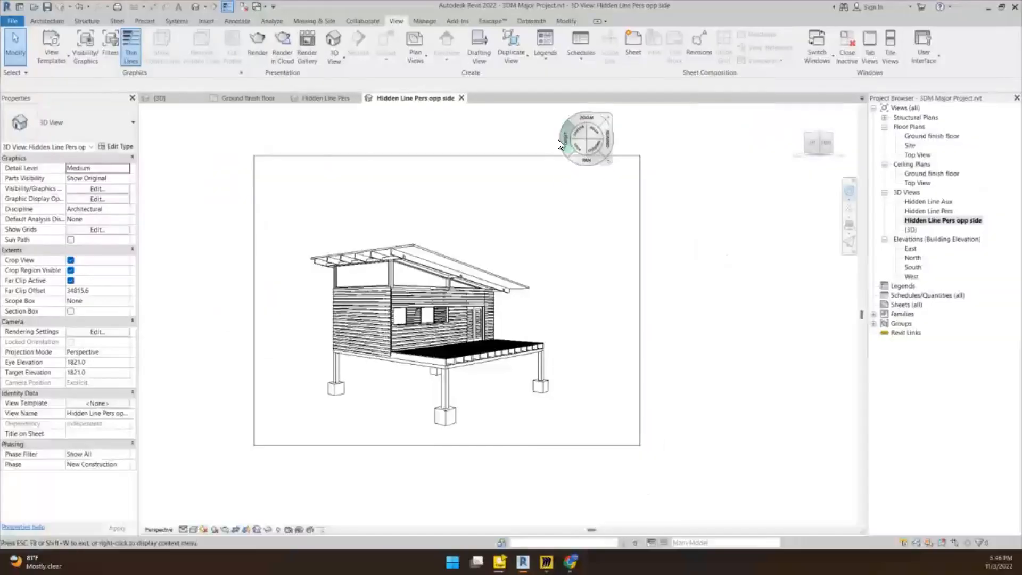
pyautogui.scroll(3, 454, 531)
pyautogui.scroll(5, 436, 355)
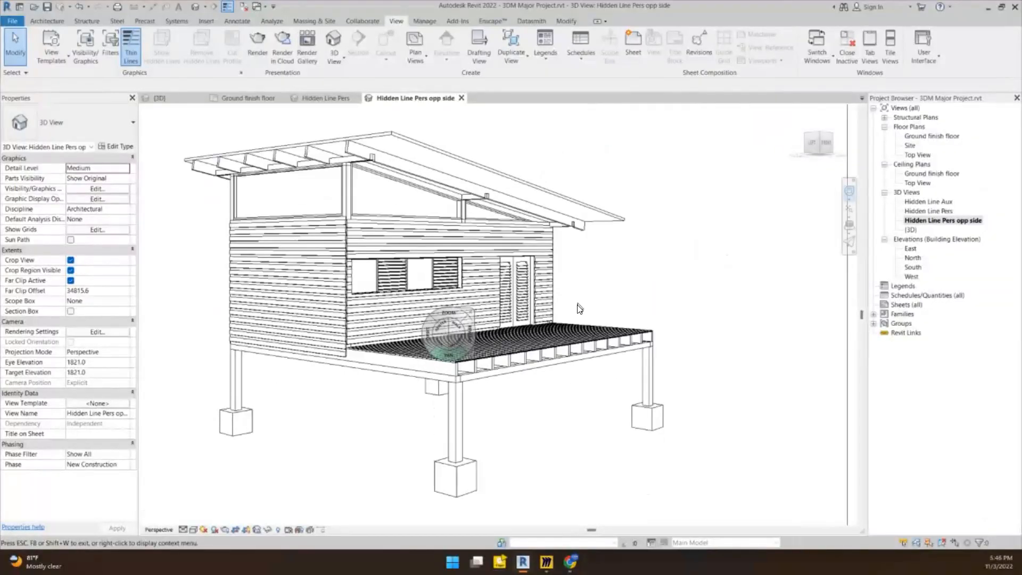
pyautogui.scroll(-1, 698, 285)
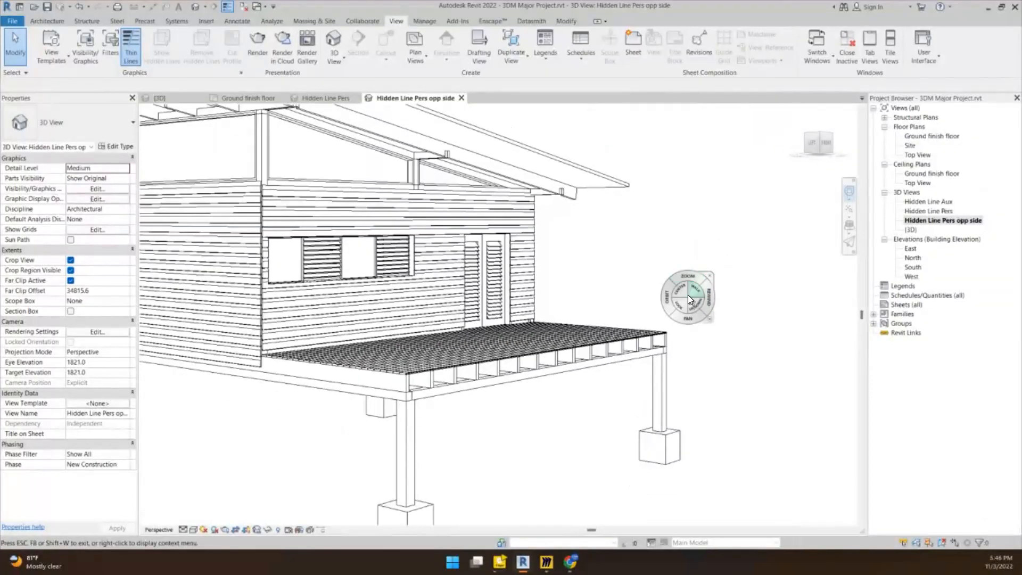
pyautogui.moveTo(690, 319)
pyautogui.mouseDown()
pyautogui.moveTo(724, 320)
pyautogui.moveTo(607, 294)
pyautogui.moveTo(716, 308)
pyautogui.moveTo(702, 313)
pyautogui.mouseUp()
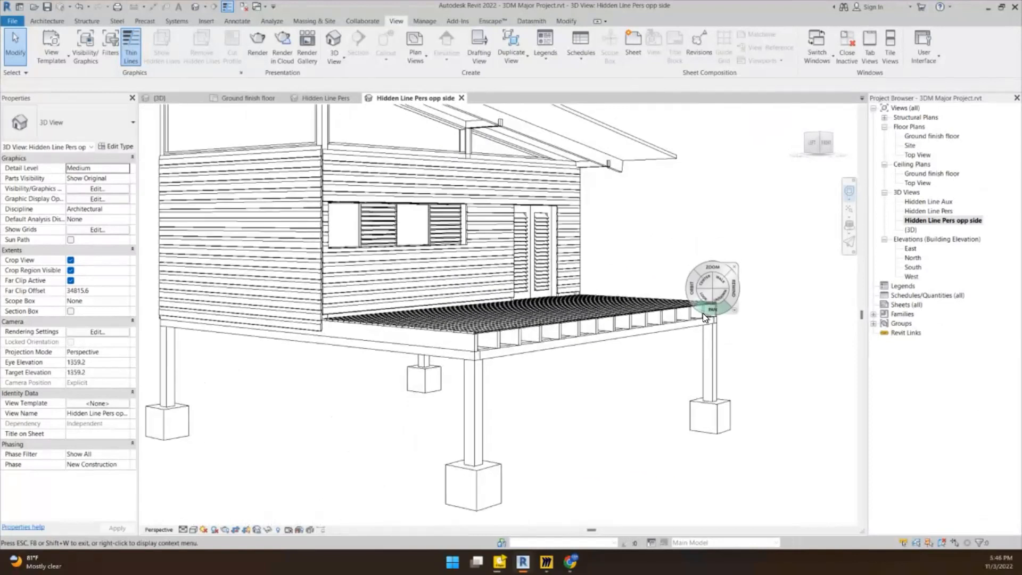
pyautogui.scroll(-5, 615, 315)
pyautogui.moveTo(622, 314)
pyautogui.mouseDown()
pyautogui.moveTo(411, 325)
pyautogui.moveTo(775, 337)
pyautogui.moveTo(751, 330)
pyautogui.moveTo(730, 309)
pyautogui.mouseUp()
pyautogui.scroll(3, 545, 263)
pyautogui.scroll(-2, 545, 263)
pyautogui.scroll(2, 547, 264)
pyautogui.scroll(-6, 546, 265)
pyautogui.scroll(3, 546, 270)
pyautogui.scroll(-3, 547, 271)
pyautogui.scroll(5, 547, 269)
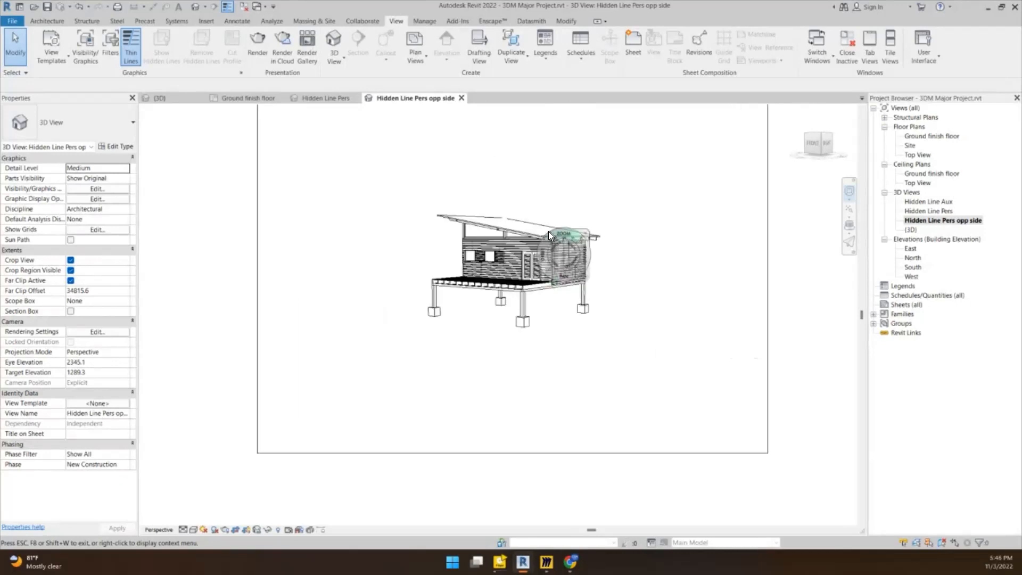
# Lower the camera to an eye elevation of about 1232, fit the whole house inside the crop region and close the steering wheel.
pyautogui.scroll(-2, 553, 227)
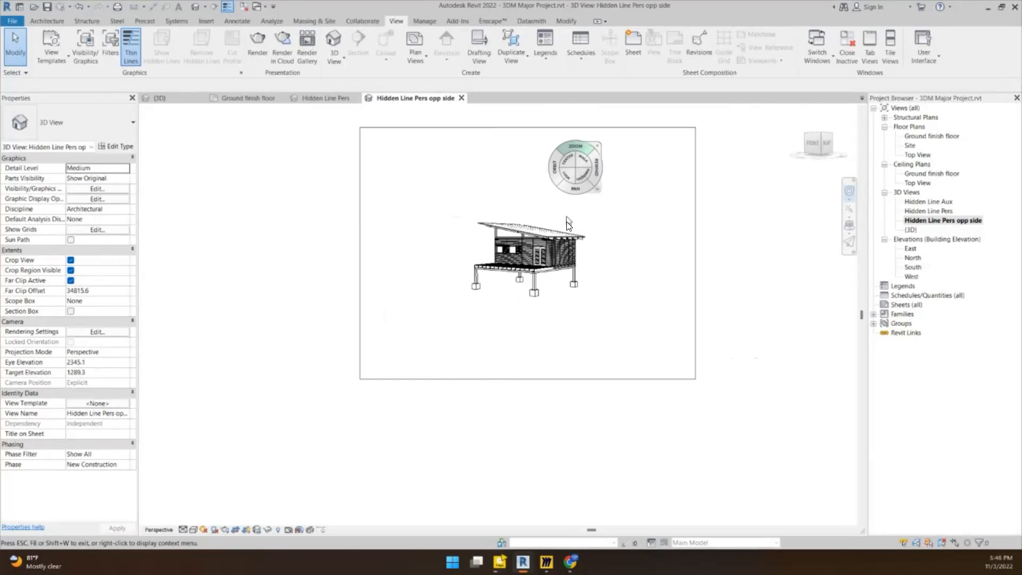
pyautogui.scroll(4, 565, 226)
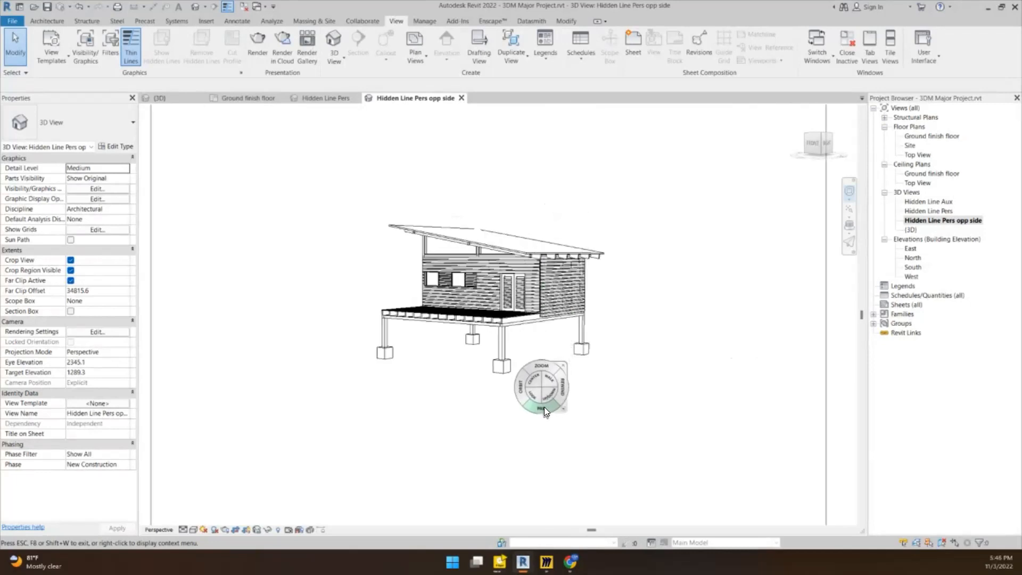
pyautogui.moveTo(549, 373); pyautogui.dragTo(723, 168)
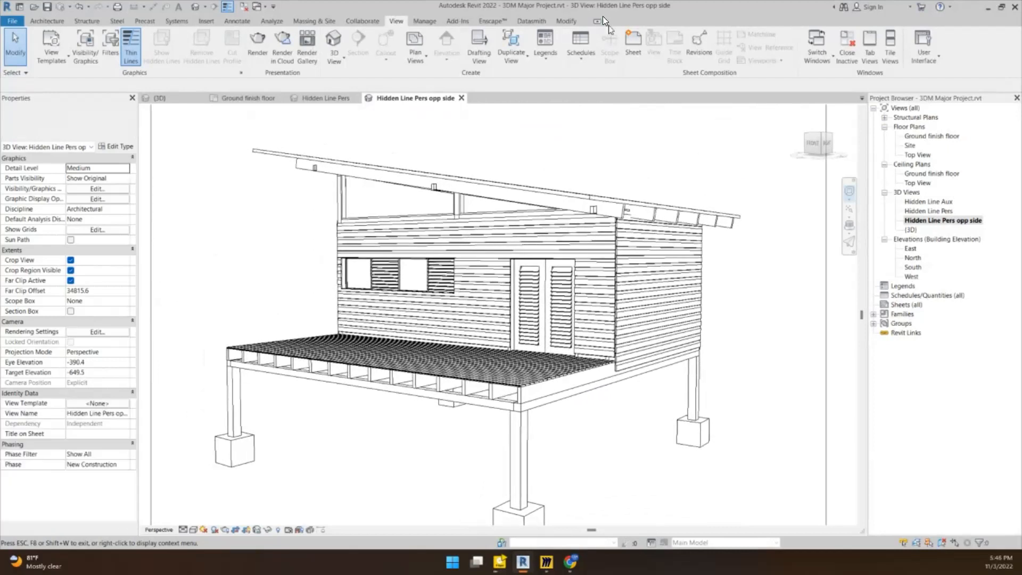
pyautogui.middleClick(611, 272)
pyautogui.middleClick(611, 273)
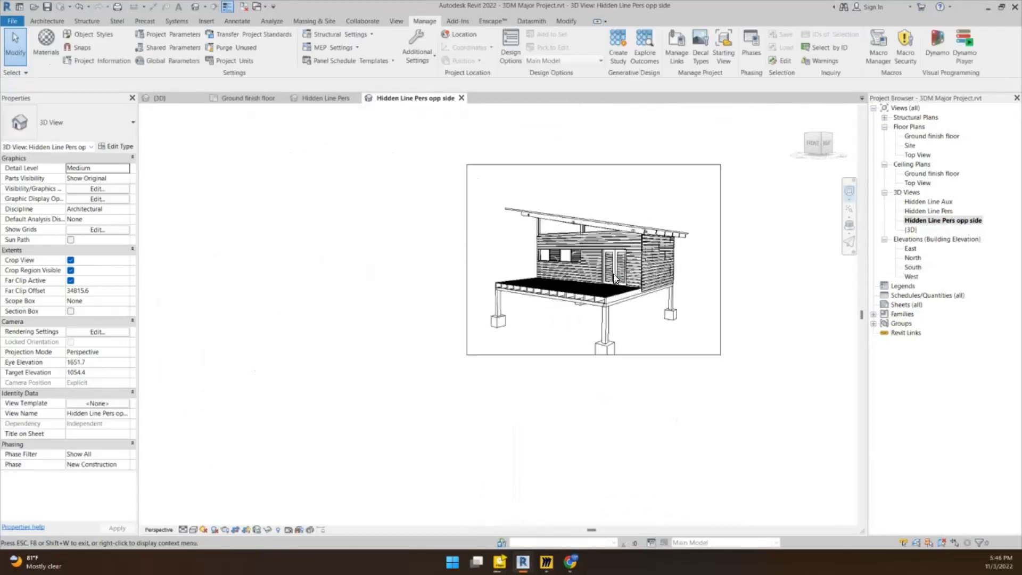
pyautogui.moveTo(613, 286); pyautogui.dragTo(611, 267)
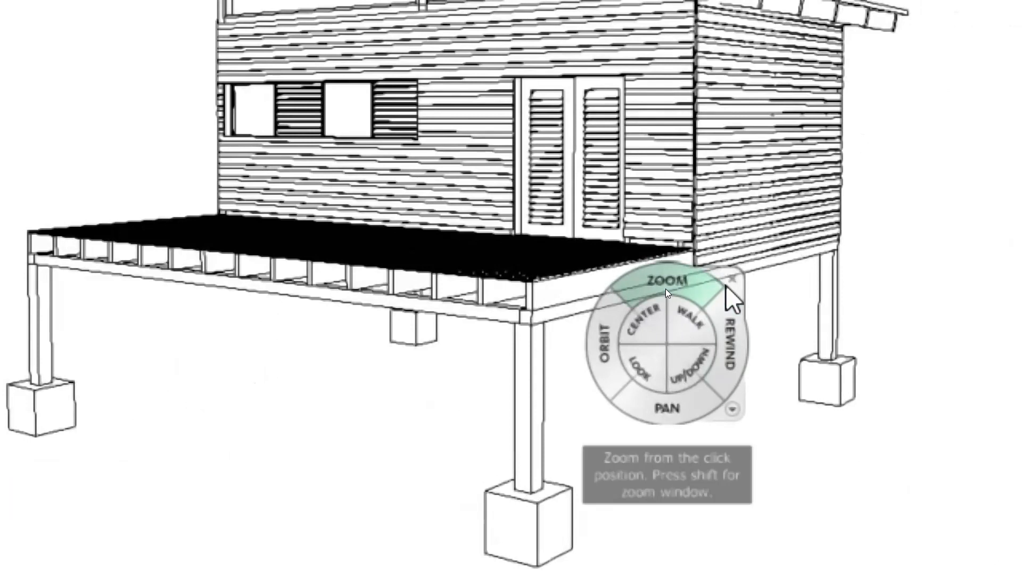
pyautogui.click(731, 278)
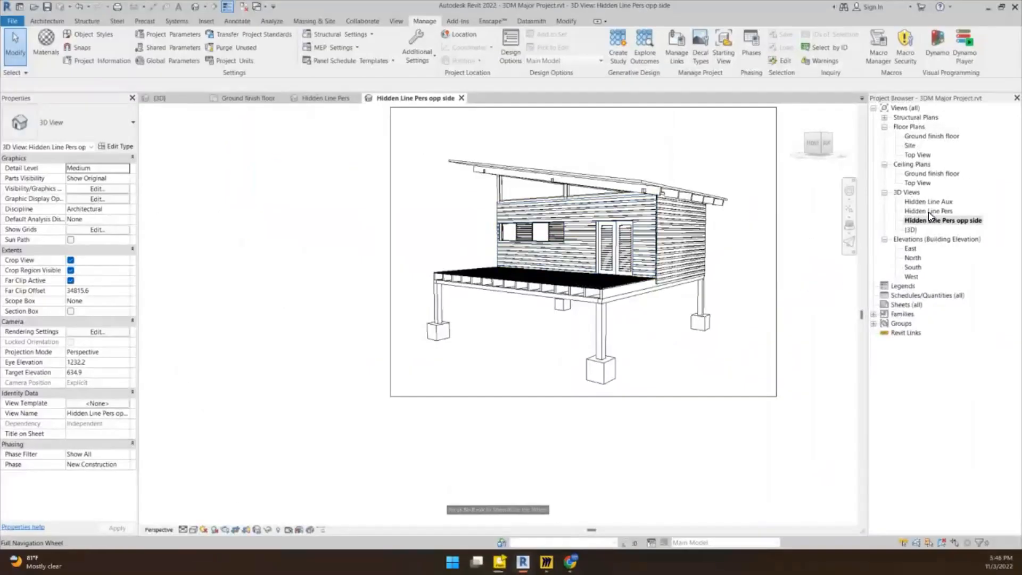
# Open the original Hidden Line Pers view for comparison and return to Hidden Line Pers opp side.
pyautogui.doubleClick(929, 211)
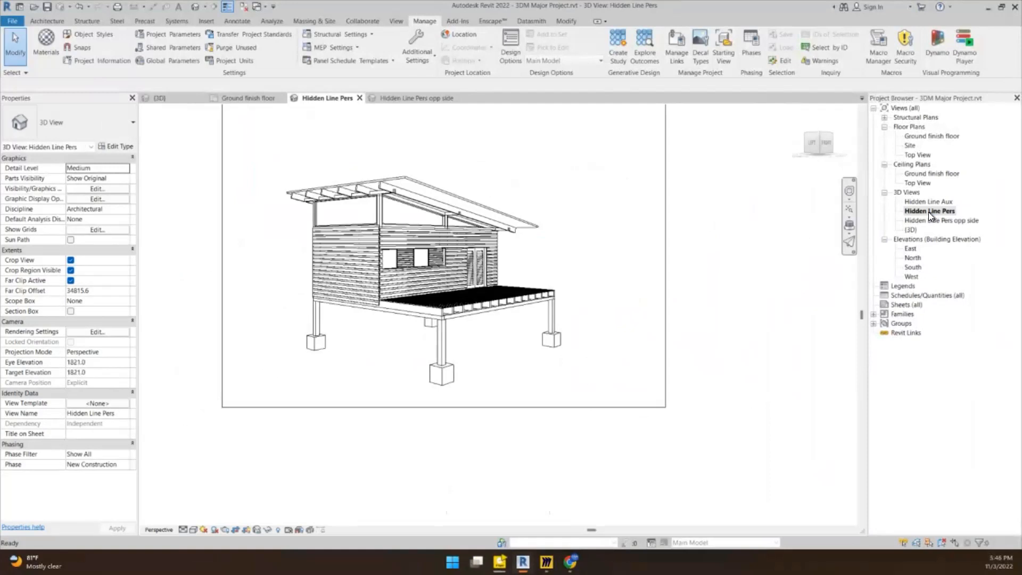
pyautogui.click(933, 218)
pyautogui.click(933, 217)
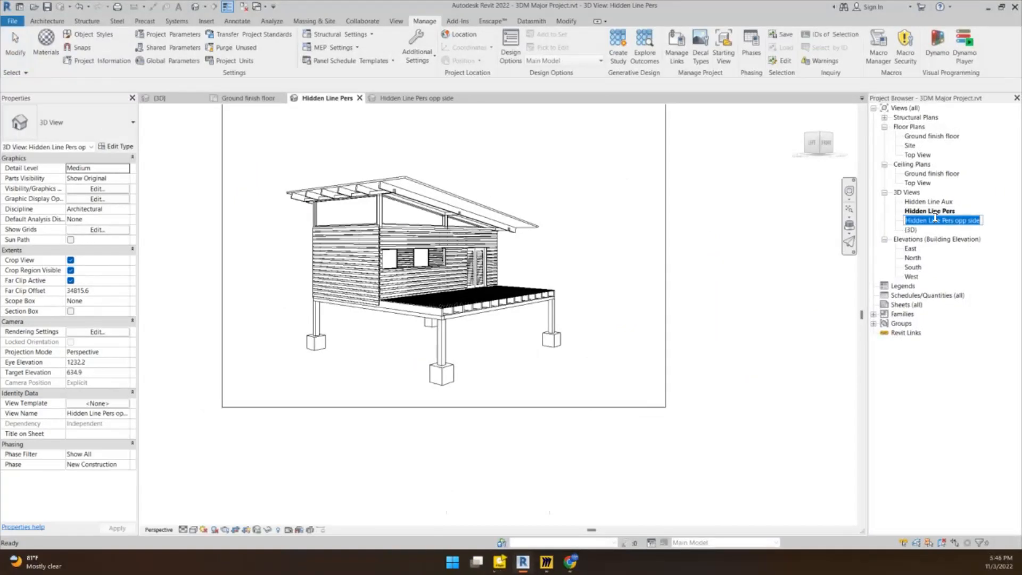
pyautogui.click(961, 243)
pyautogui.doubleClick(953, 218)
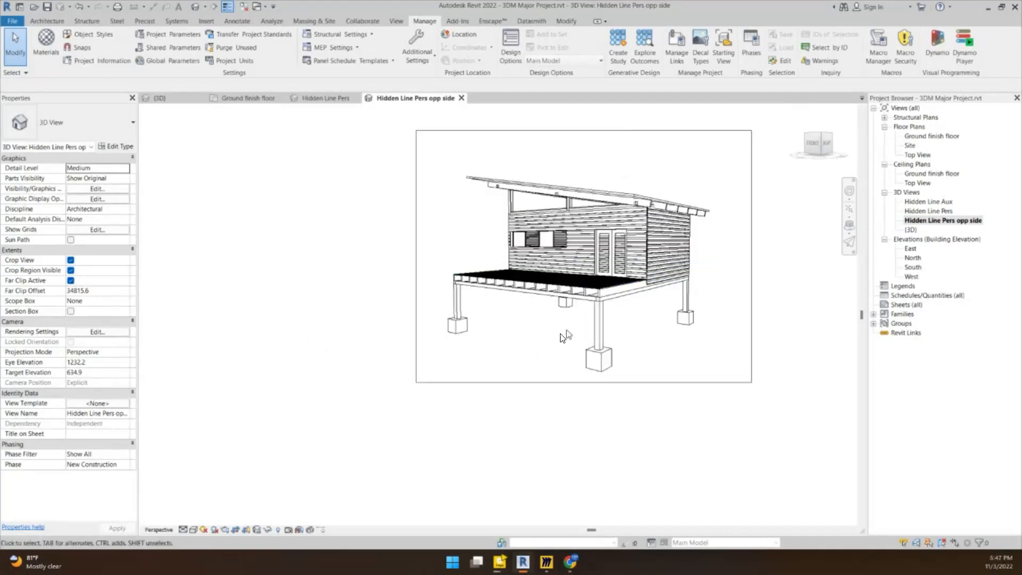
pyautogui.scroll(-3, 599, 271)
pyautogui.scroll(3, 611, 284)
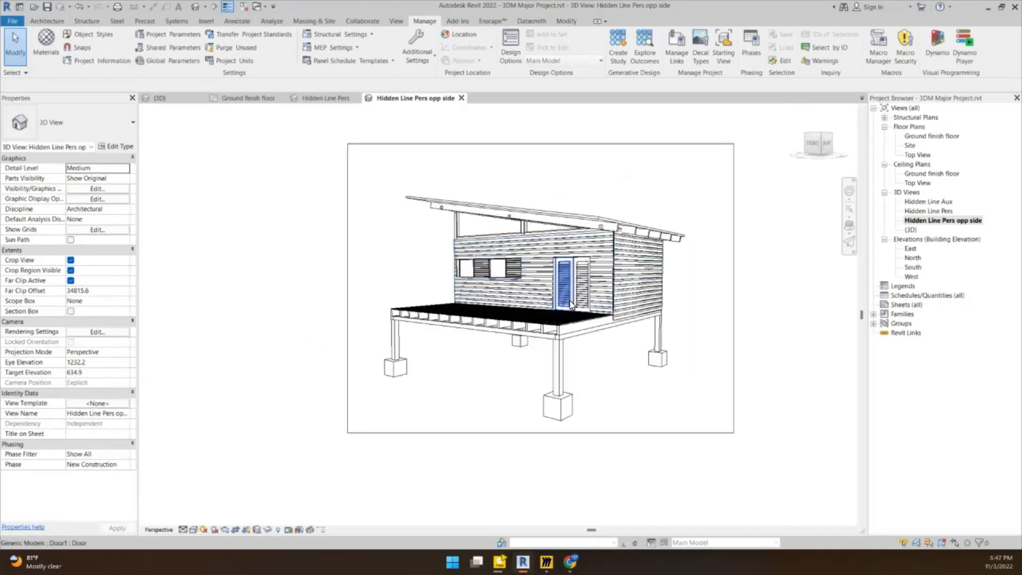
pyautogui.scroll(-2, 564, 298)
pyautogui.moveTo(275, 140)
pyautogui.mouseDown()
pyautogui.moveTo(269, 215)
pyautogui.moveTo(380, 265)
pyautogui.mouseUp()
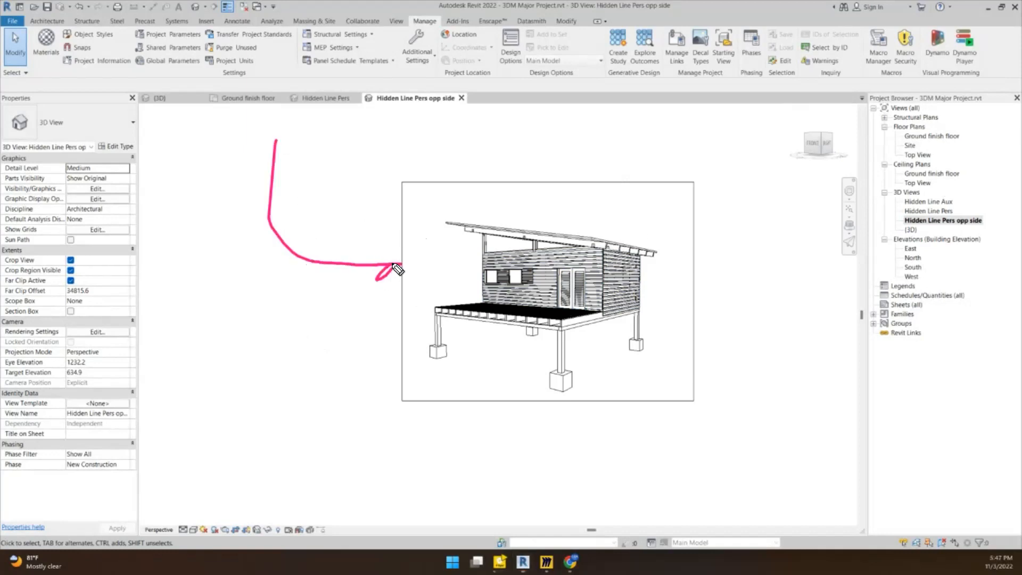
pyautogui.moveTo(638, 121); pyautogui.dragTo(566, 171)
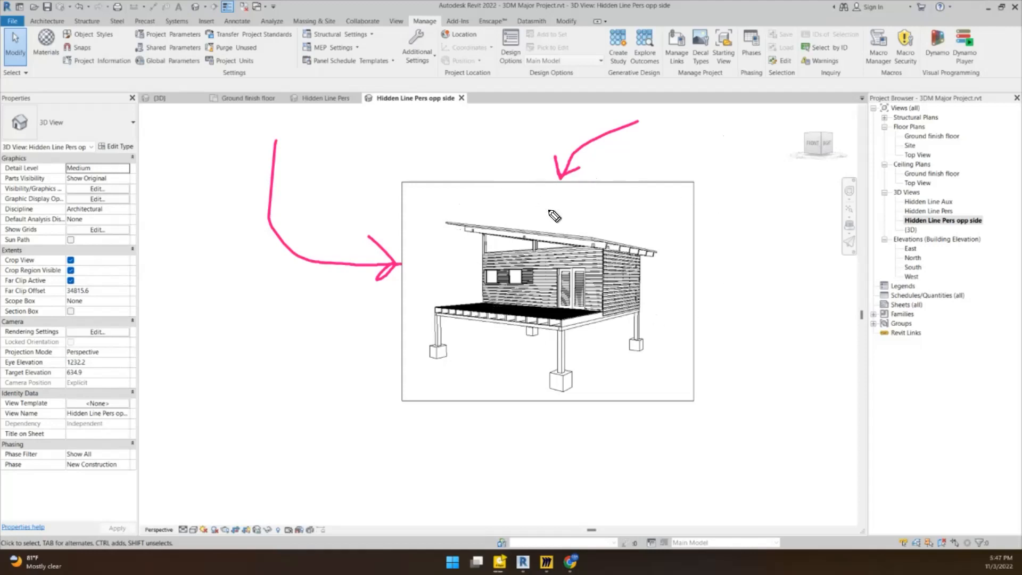
pyautogui.click(373, 235)
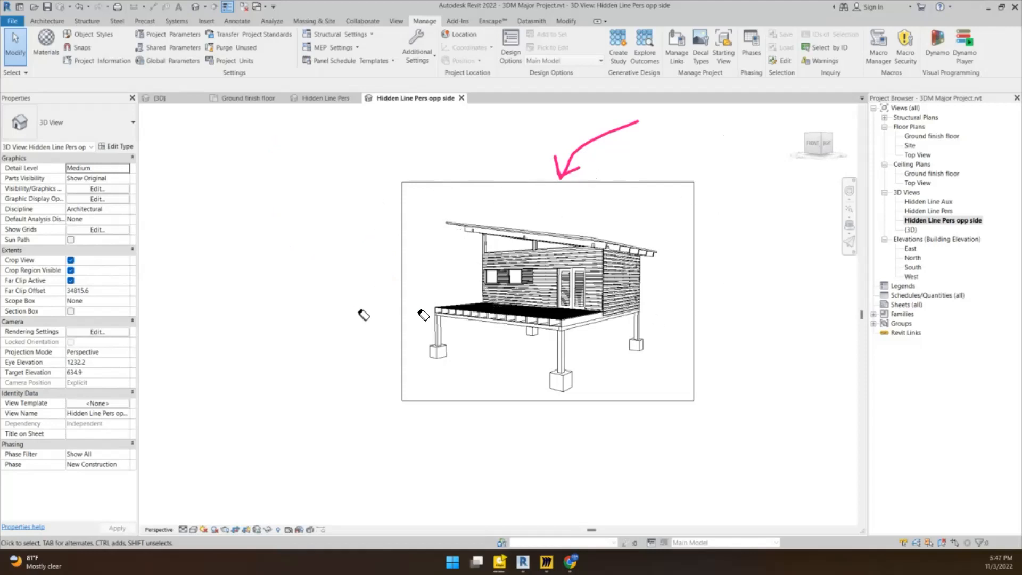
pyautogui.click(566, 158)
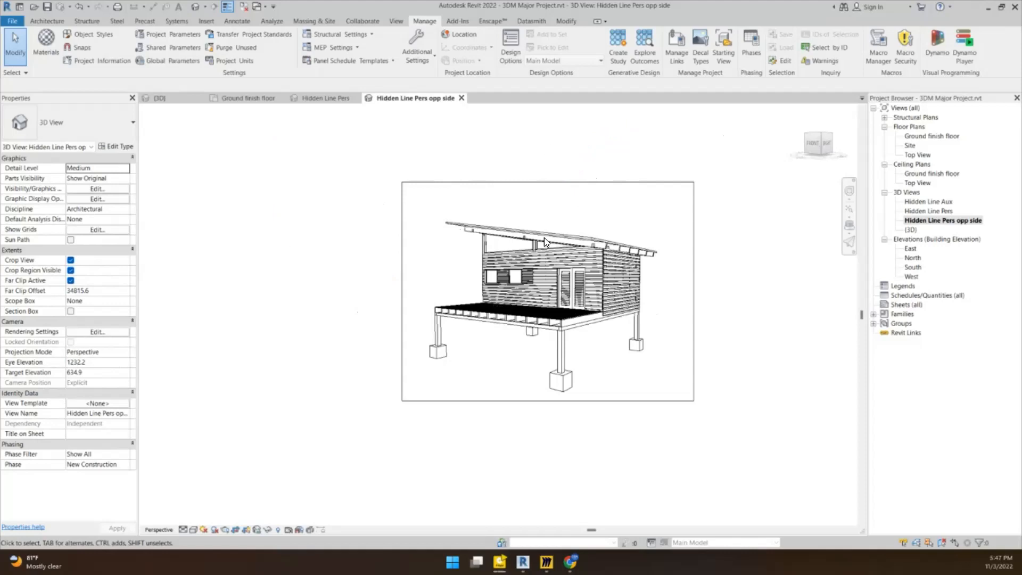
# Narrow the perspective's crop region by pulling its right edge in closer to the house.
pyautogui.click(570, 182)
pyautogui.moveTo(694, 291)
pyautogui.mouseDown()
pyautogui.moveTo(780, 288)
pyautogui.moveTo(677, 291)
pyautogui.mouseUp()
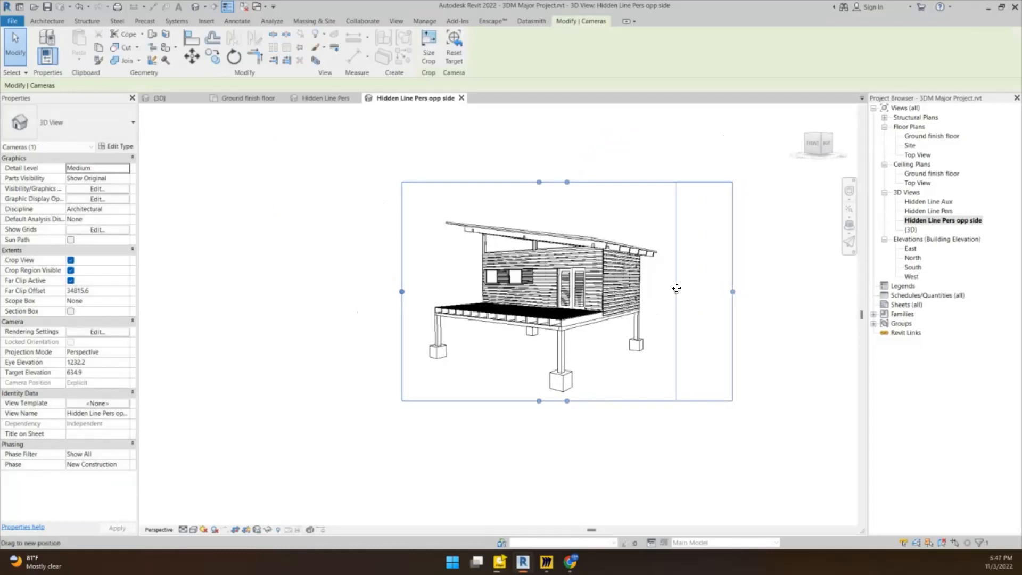
pyautogui.click(711, 285)
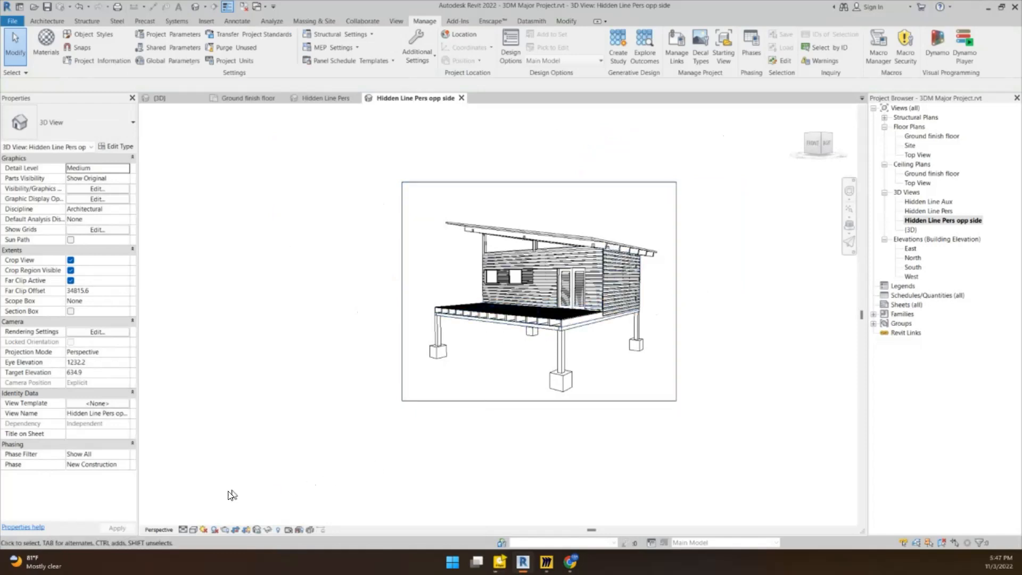
# Hide the crop region boundary as an element in the Hidden Line Pers opp side view.
pyautogui.scroll(2, 232, 495)
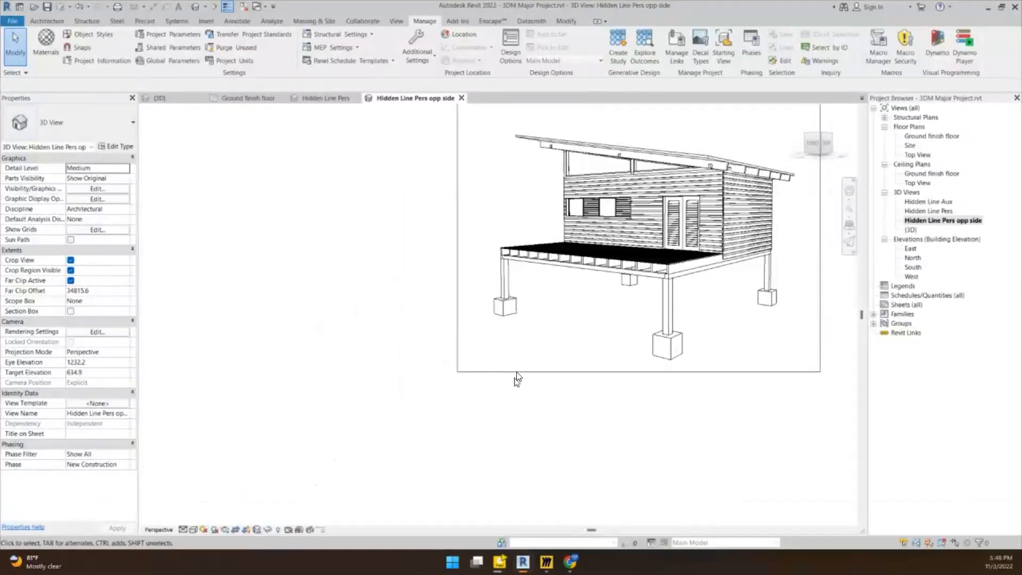
pyautogui.click(516, 371)
pyautogui.rightClick(516, 372)
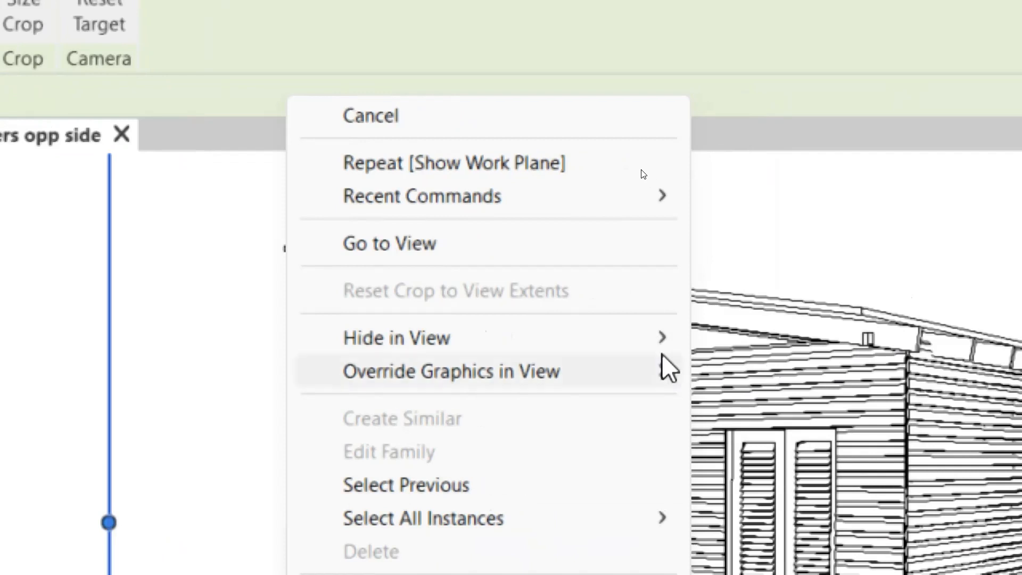
pyautogui.moveTo(661, 349)
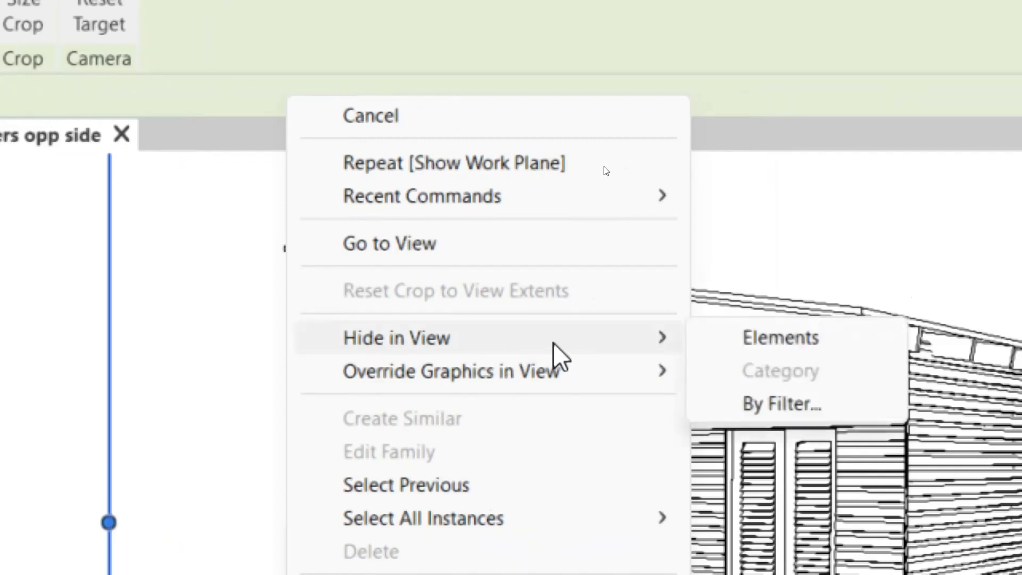
pyautogui.click(776, 340)
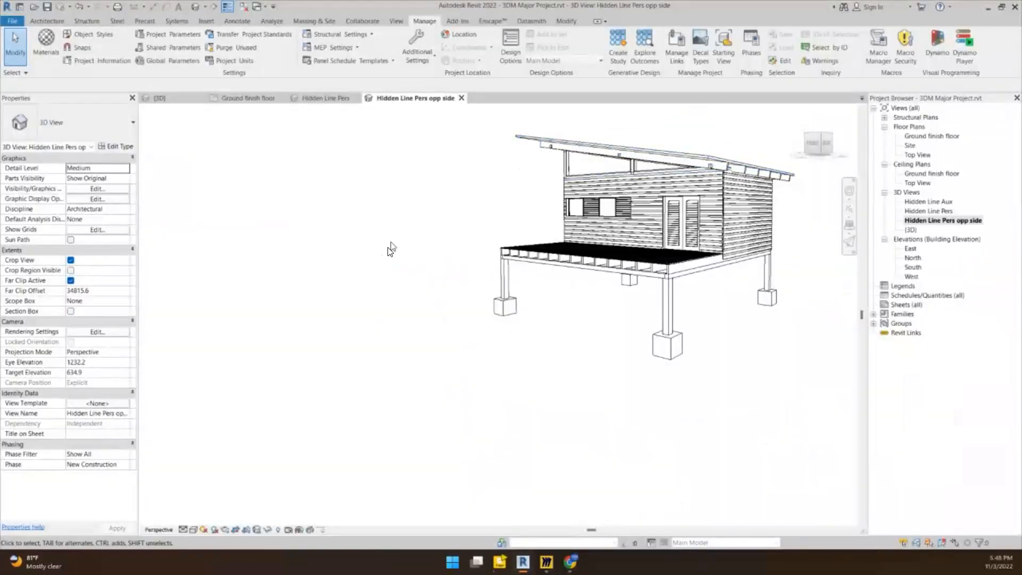
pyautogui.scroll(-5, 391, 250)
pyautogui.moveTo(590, 192); pyautogui.dragTo(531, 221, button='middle')
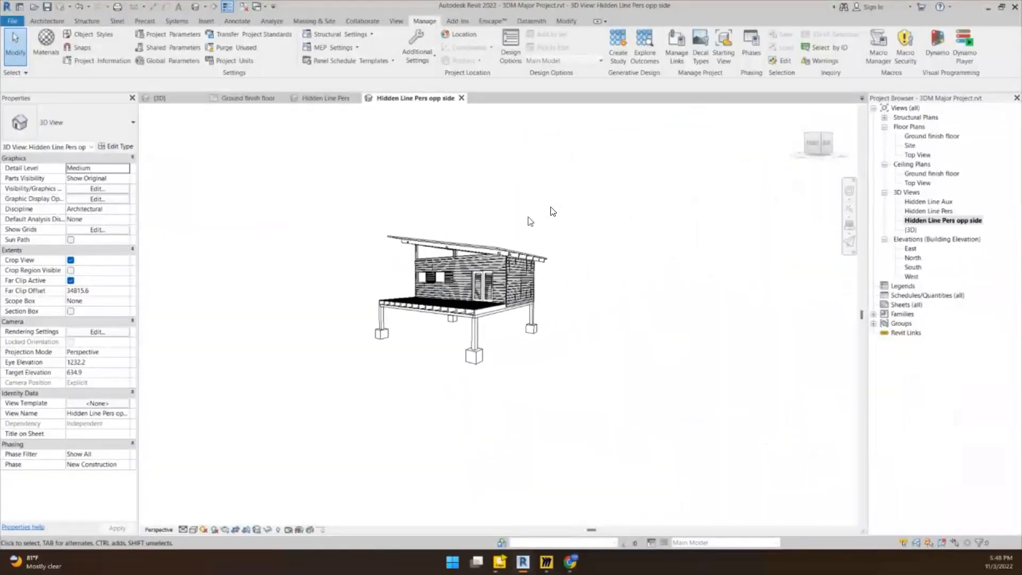
pyautogui.moveTo(520, 181)
pyautogui.mouseDown()
pyautogui.moveTo(346, 171)
pyautogui.moveTo(345, 340)
pyautogui.moveTo(620, 376)
pyautogui.moveTo(548, 193)
pyautogui.moveTo(440, 191)
pyautogui.mouseUp()
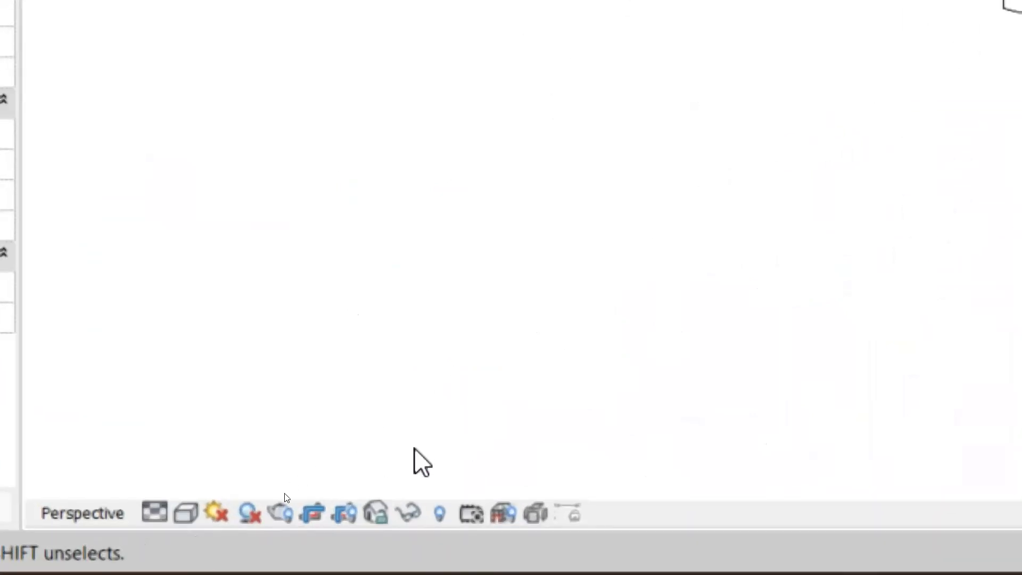
pyautogui.moveTo(587, 180); pyautogui.dragTo(277, 510)
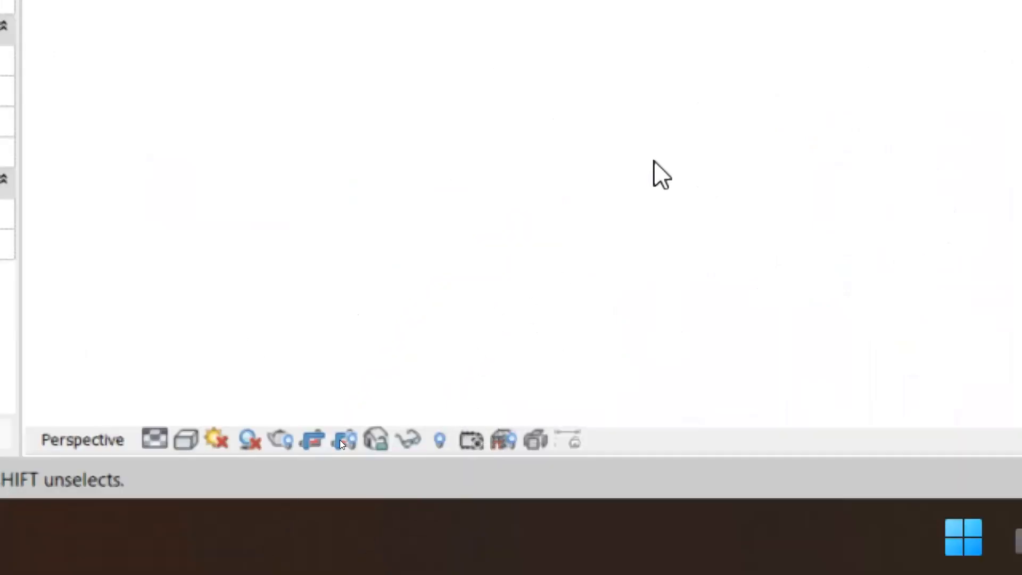
# Reveal the hidden elements in the Hidden Line Pers opp side view, inspect the crop boundary around the house and exit reveal mode.
pyautogui.moveTo(708, 221)
pyautogui.mouseDown()
pyautogui.moveTo(619, 259)
pyautogui.moveTo(450, 430)
pyautogui.moveTo(483, 426)
pyautogui.mouseUp()
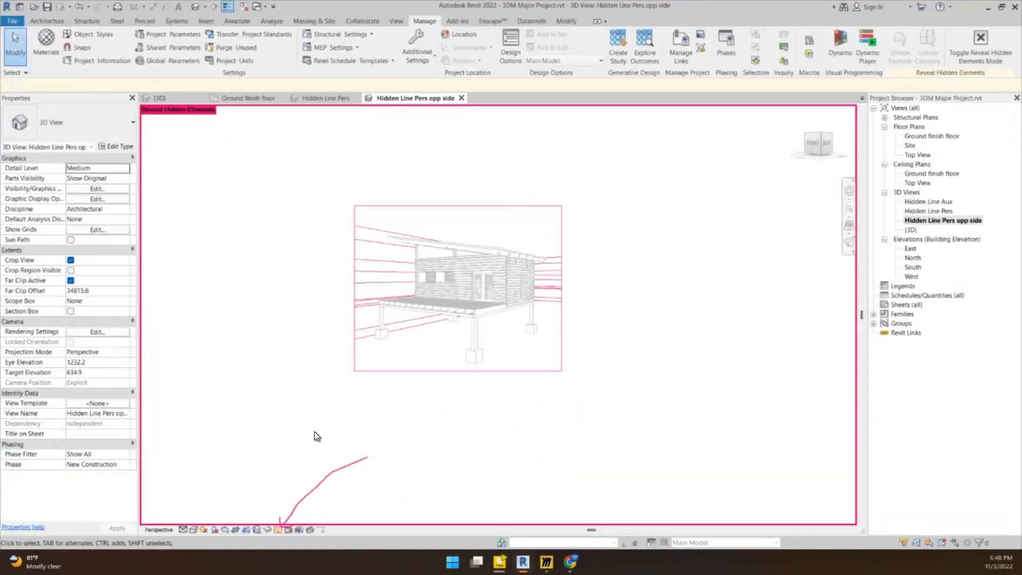
pyautogui.scroll(5, 400, 260)
pyautogui.scroll(-2, 368, 248)
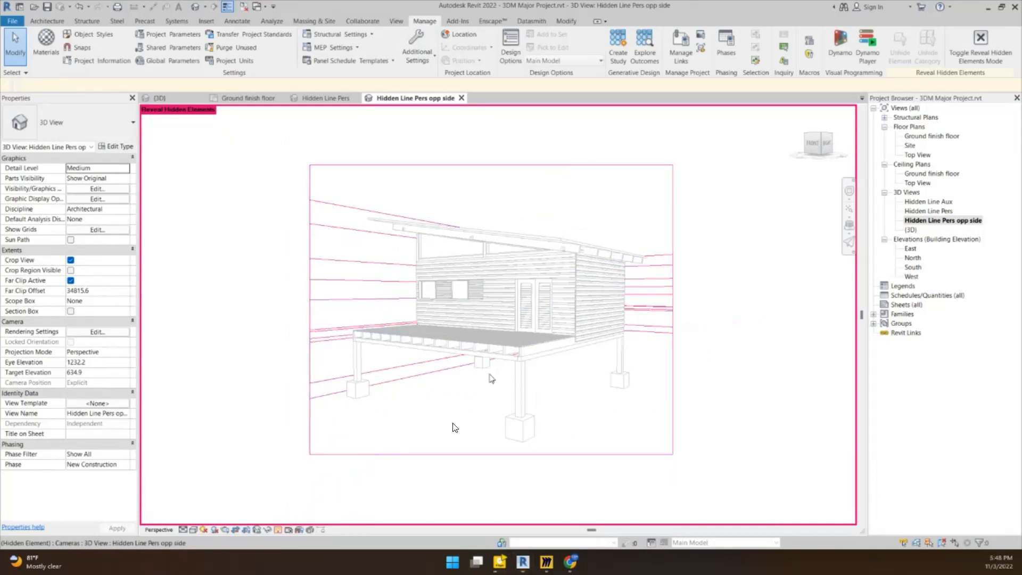
pyautogui.click(277, 526)
pyautogui.scroll(-2, 358, 215)
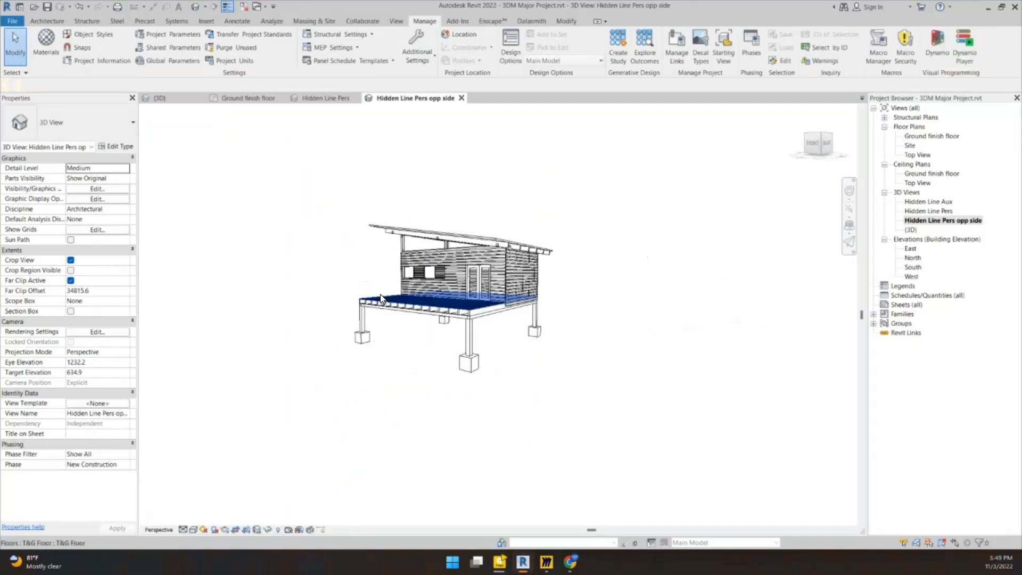
pyautogui.scroll(2, 397, 267)
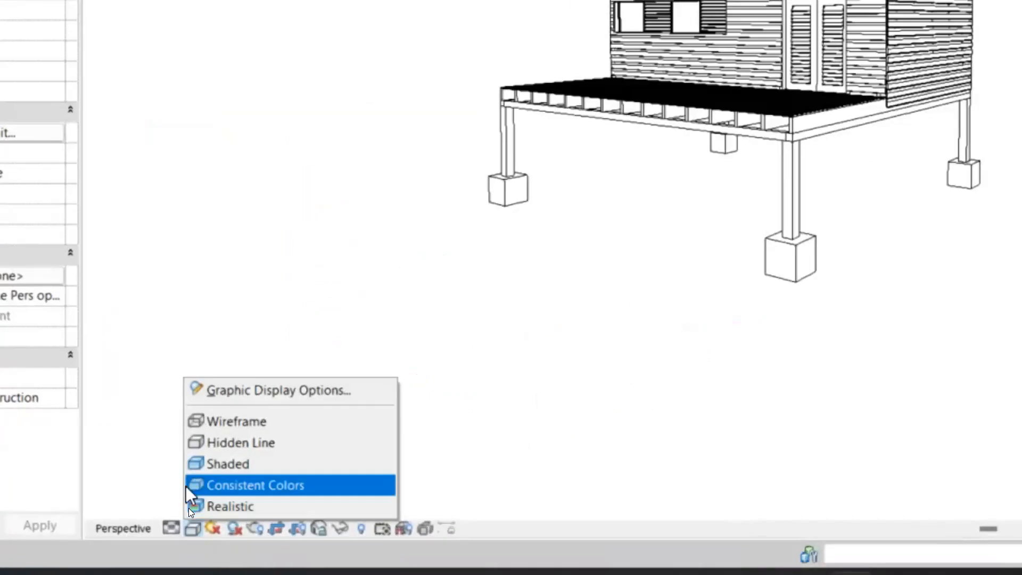
# Open the Graphic Display Options for the perspective view and review the Model Display settings and available visual styles.
pyautogui.click(223, 391)
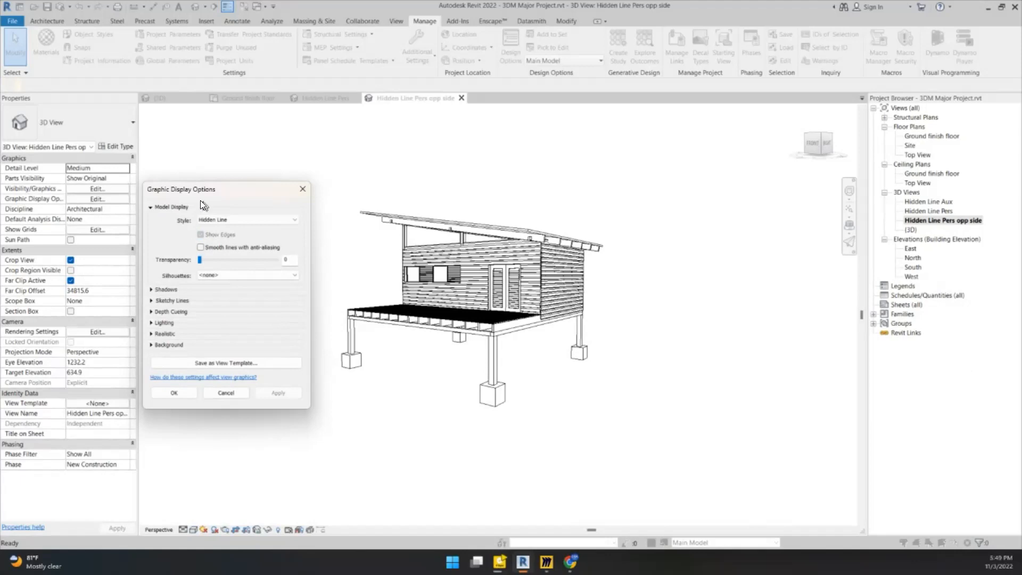
pyautogui.moveTo(217, 187); pyautogui.dragTo(274, 184)
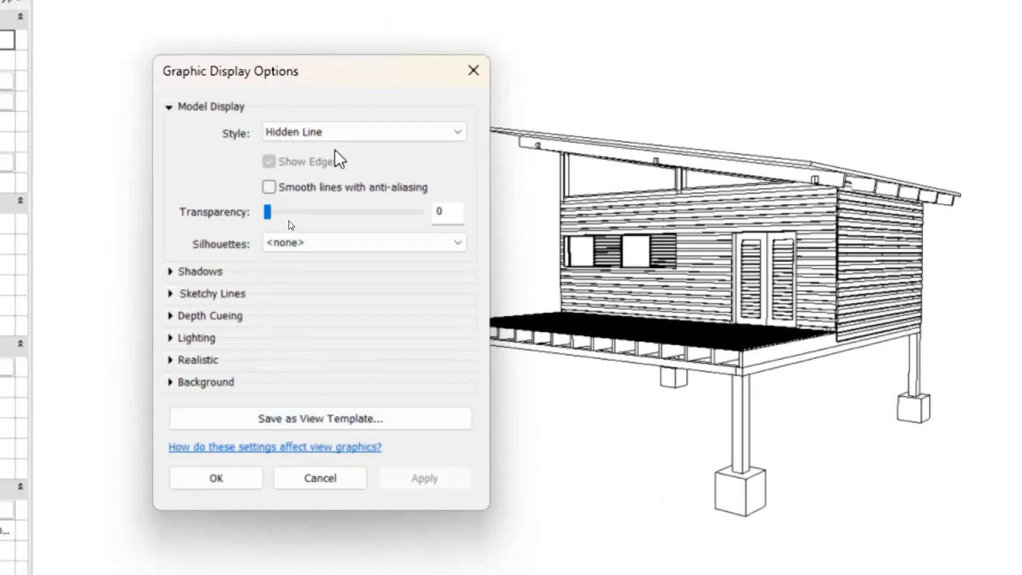
pyautogui.click(170, 109)
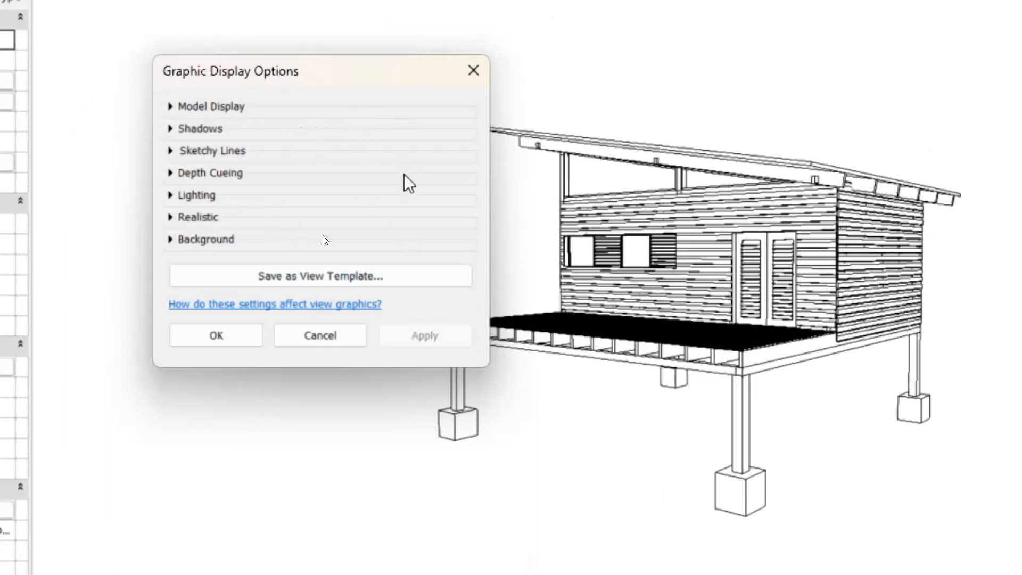
pyautogui.click(170, 107)
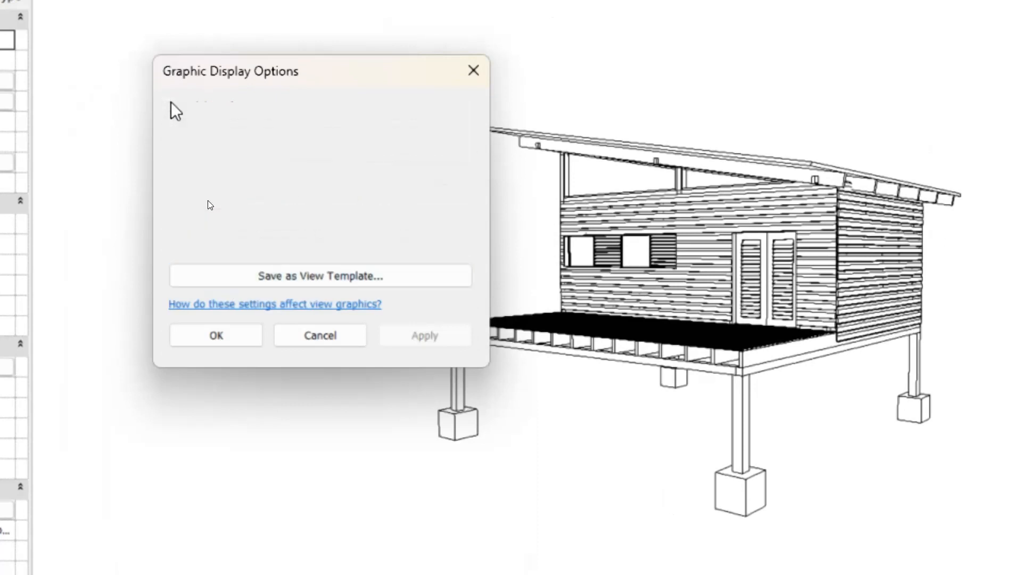
pyautogui.click(306, 134)
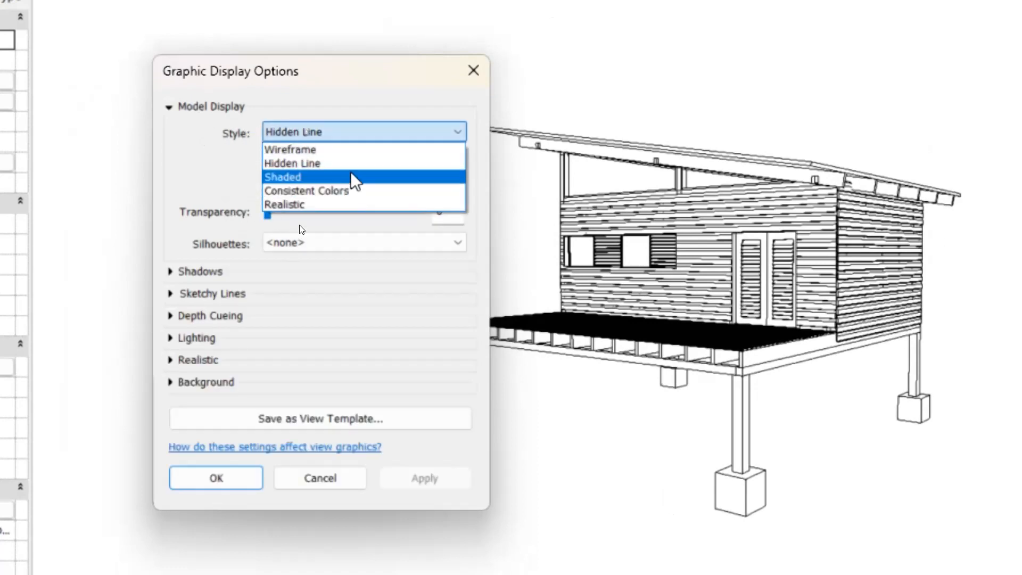
pyautogui.click(388, 84)
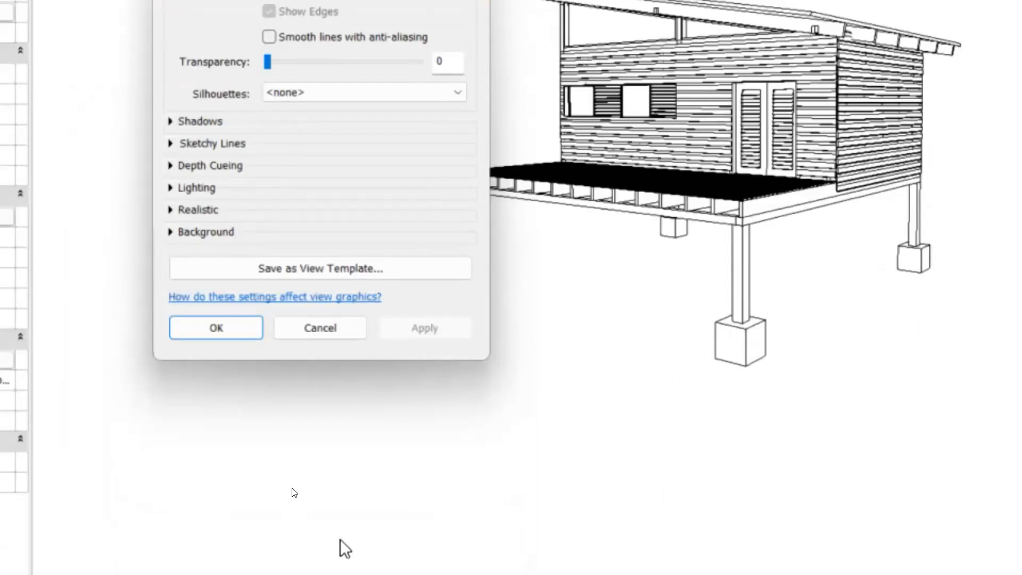
# Apply Cast Shadows to the perspective as a trial and turn them off again.
pyautogui.click(171, 122)
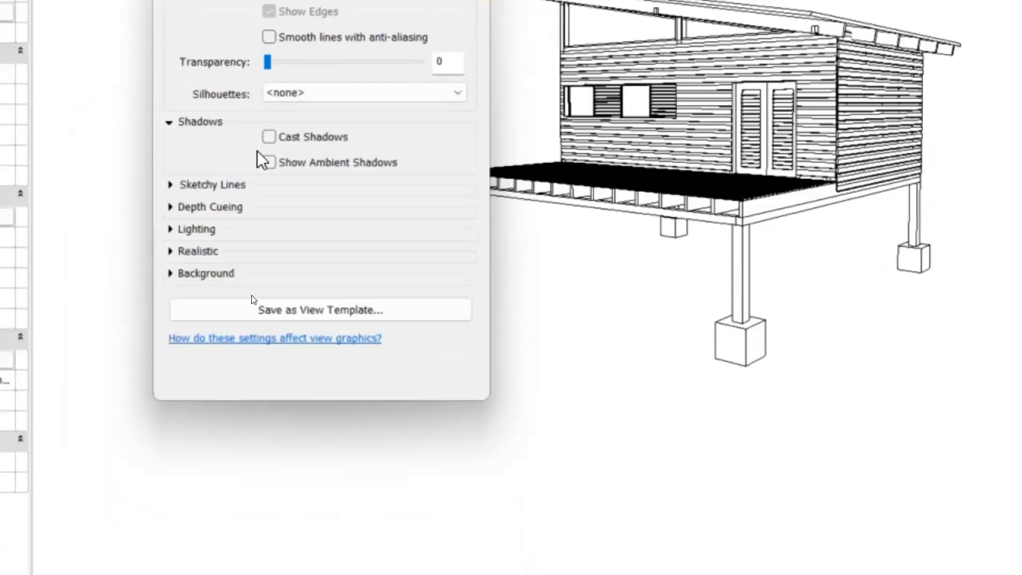
pyautogui.click(269, 137)
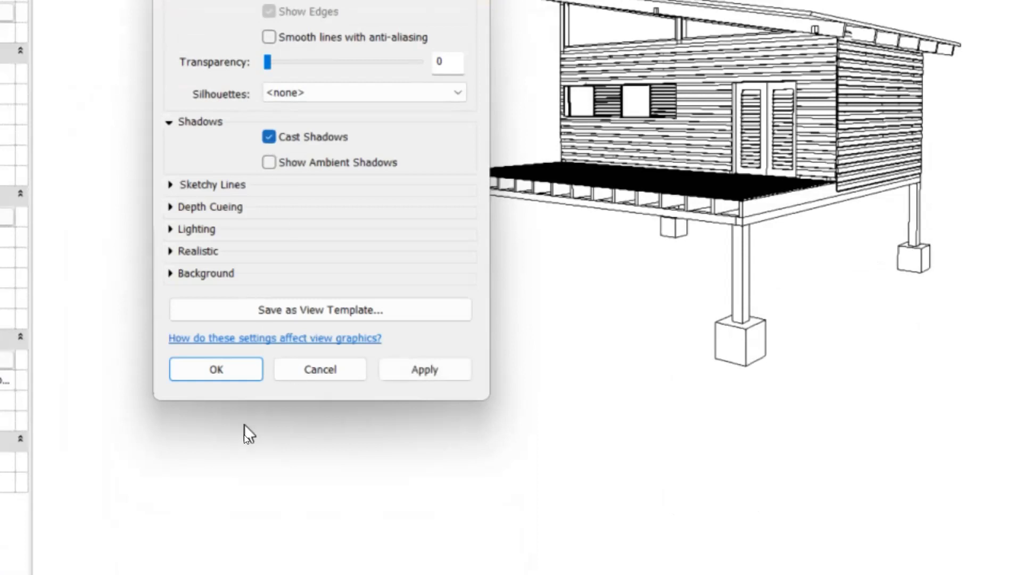
pyautogui.click(461, 375)
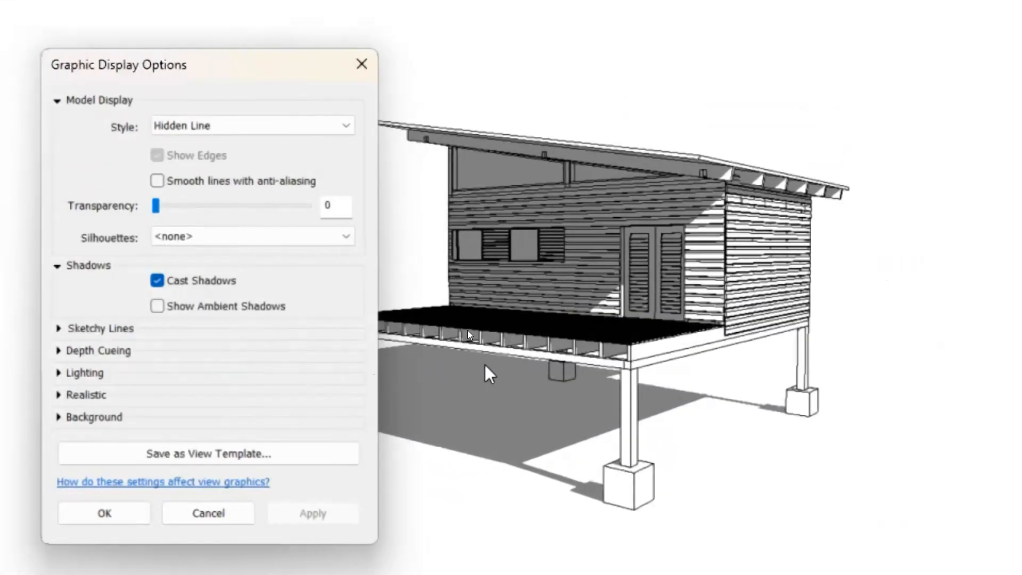
pyautogui.click(158, 282)
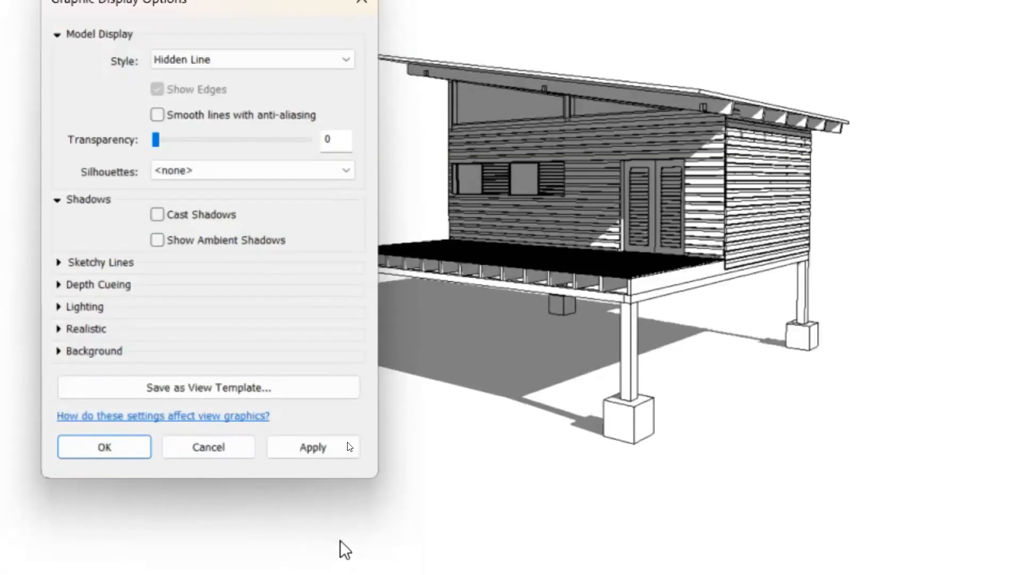
pyautogui.click(330, 516)
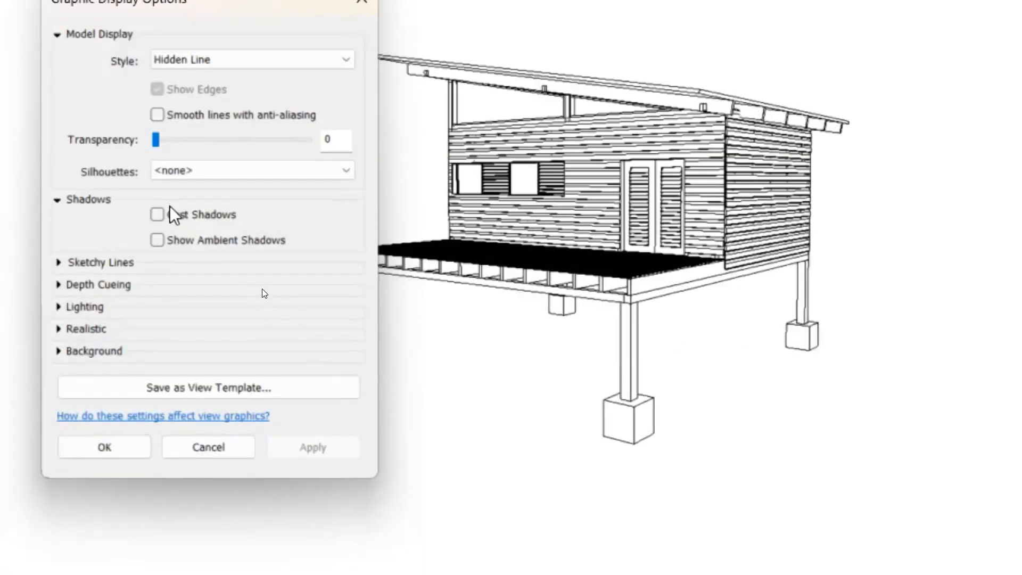
# Apply Show Ambient Shadows to the perspective with Cast Shadows off and close the Graphic Display Options.
pyautogui.click(157, 241)
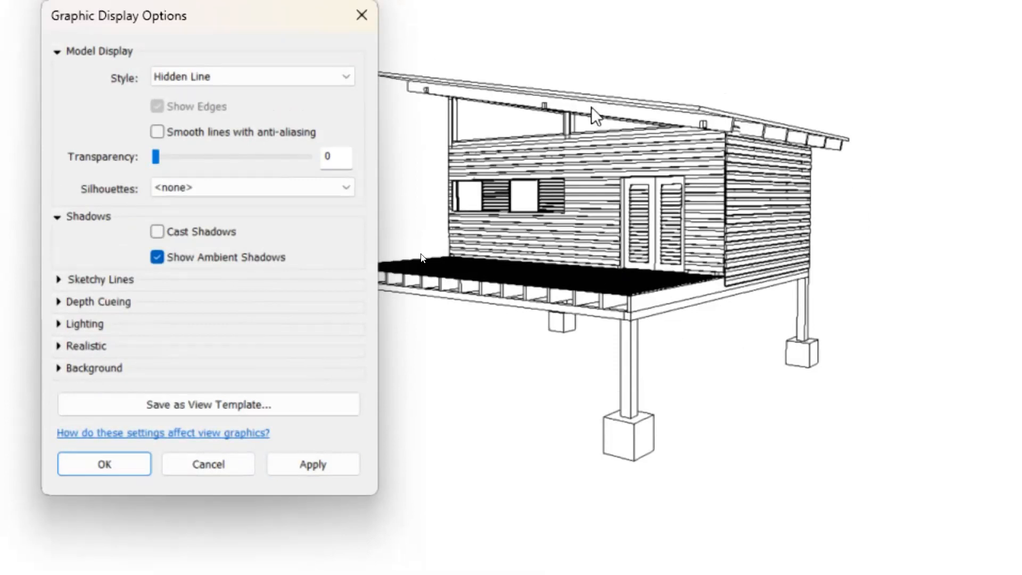
pyautogui.click(156, 231)
pyautogui.click(157, 231)
pyautogui.click(340, 472)
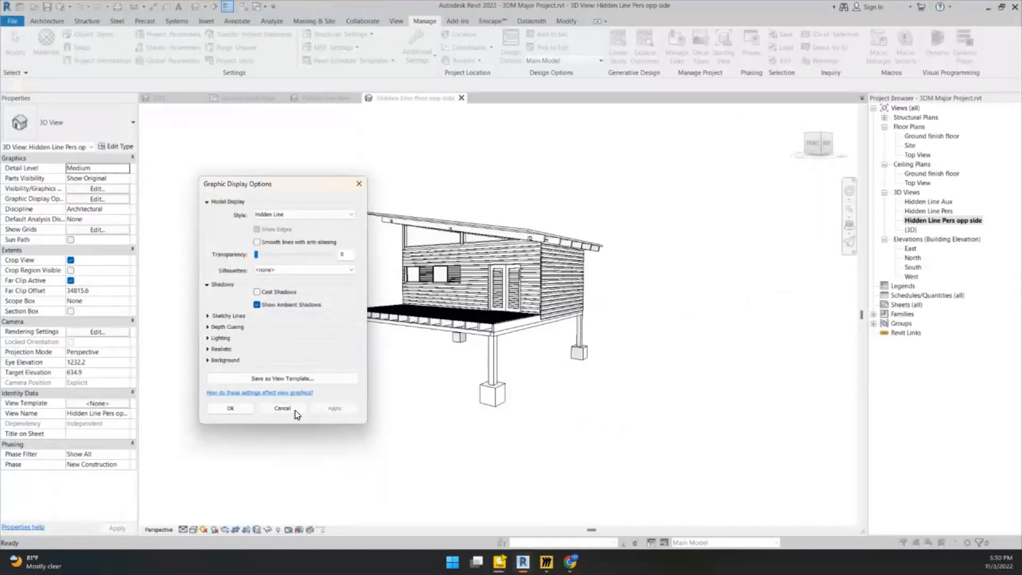
pyautogui.click(295, 410)
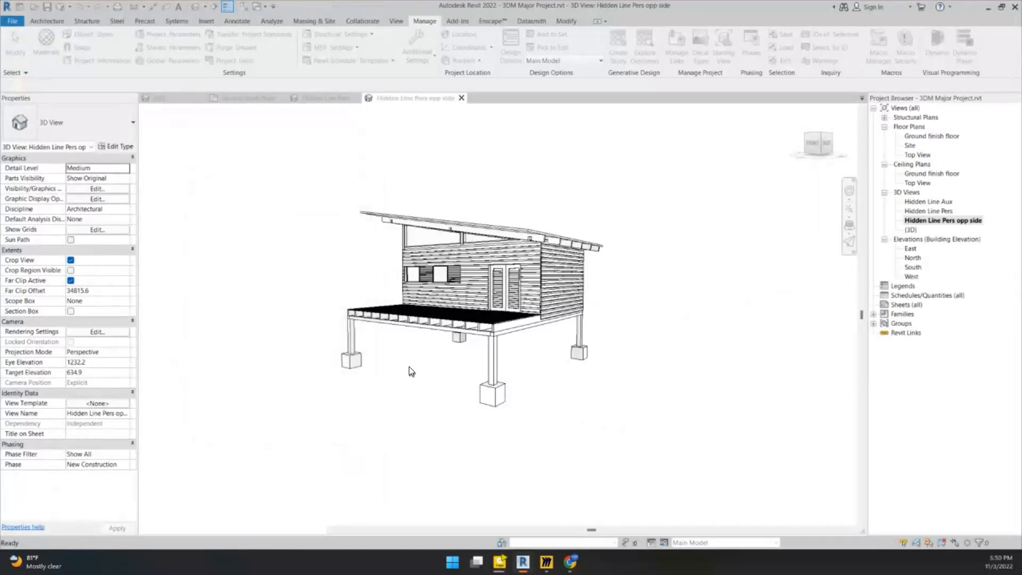
pyautogui.click(918, 114)
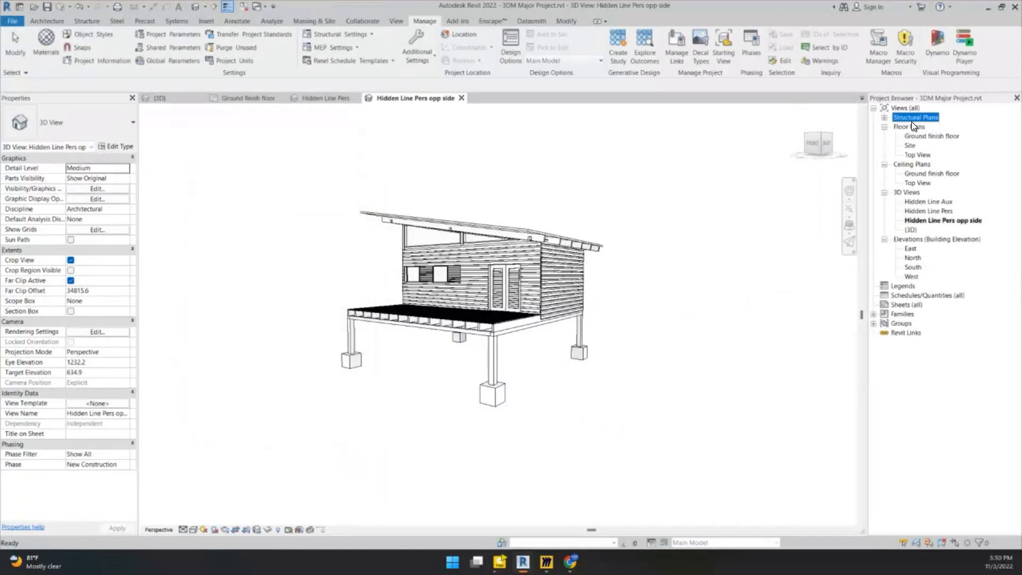
pyautogui.doubleClick(911, 125)
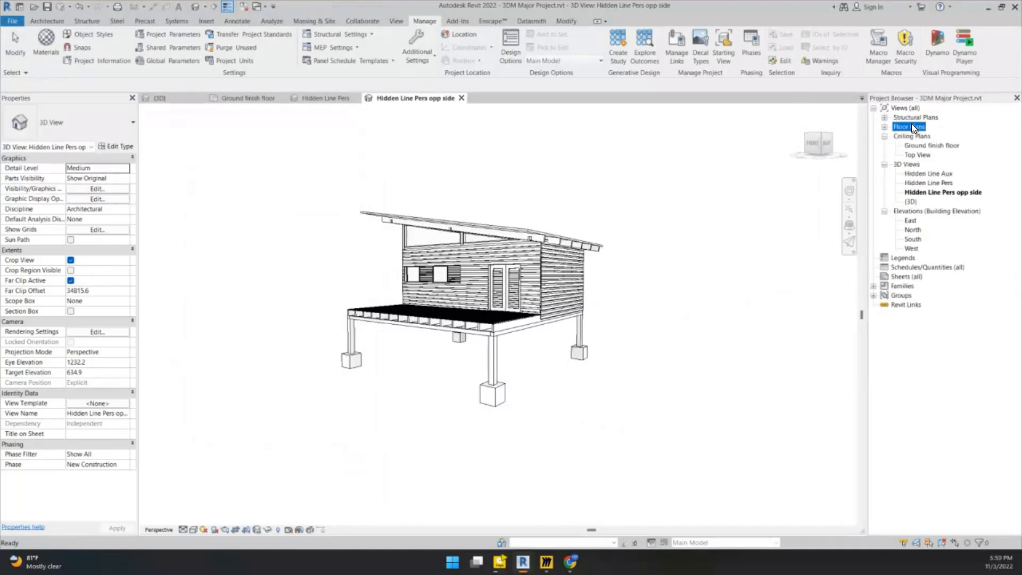
pyautogui.doubleClick(910, 128)
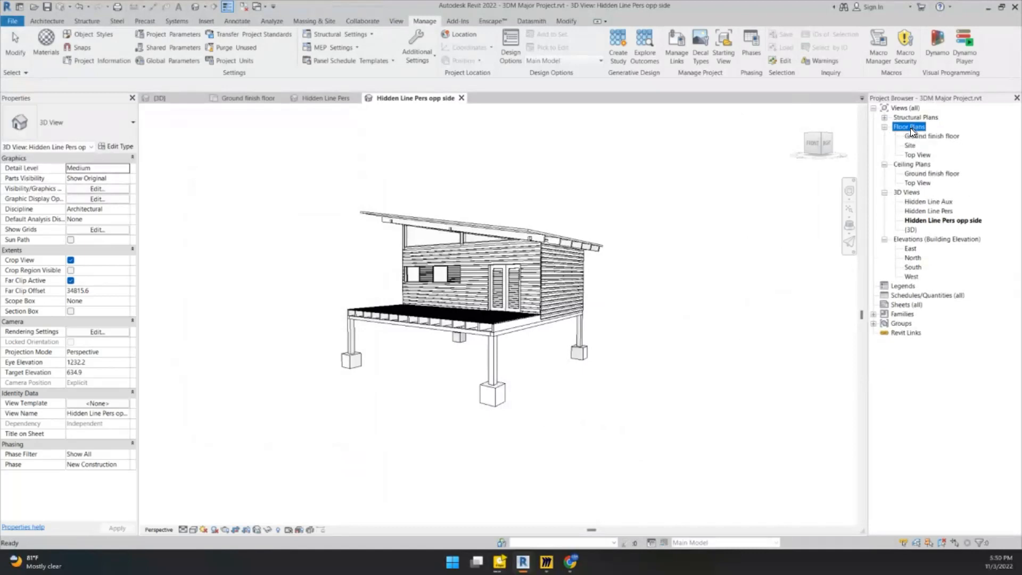
pyautogui.doubleClick(910, 128)
pyautogui.doubleClick(902, 124)
pyautogui.doubleClick(901, 124)
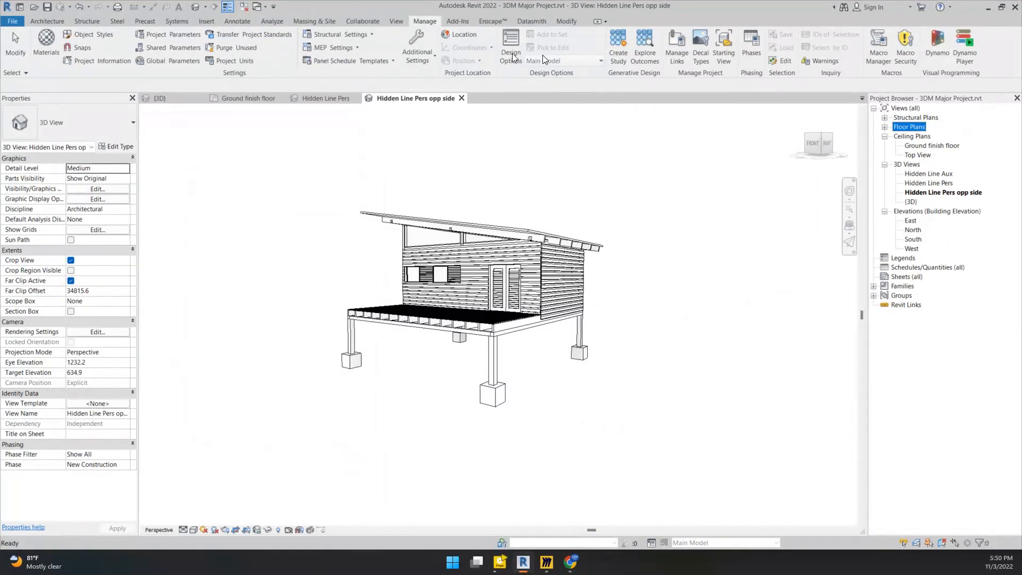
pyautogui.click(15, 22)
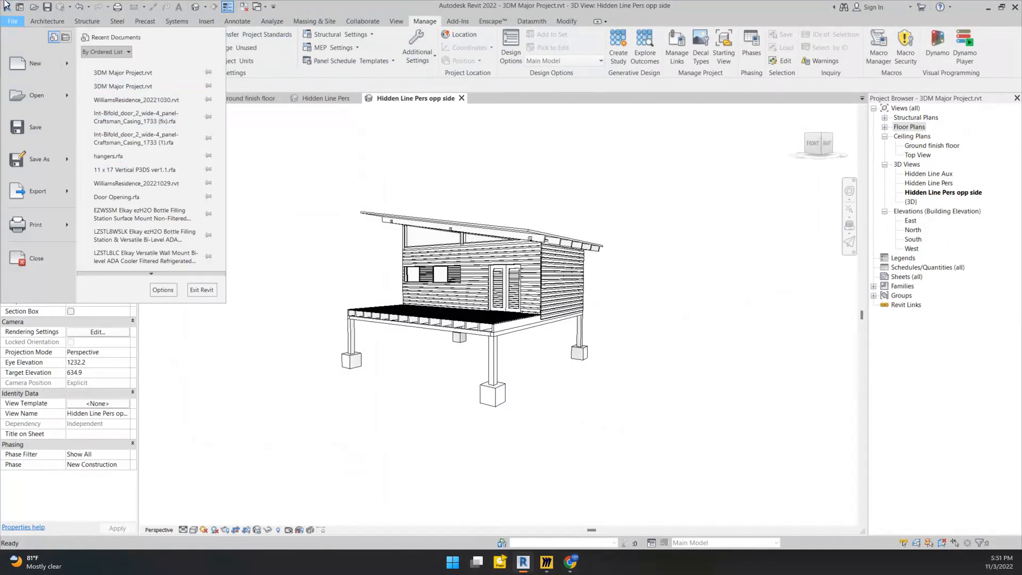
pyautogui.press('Escape')
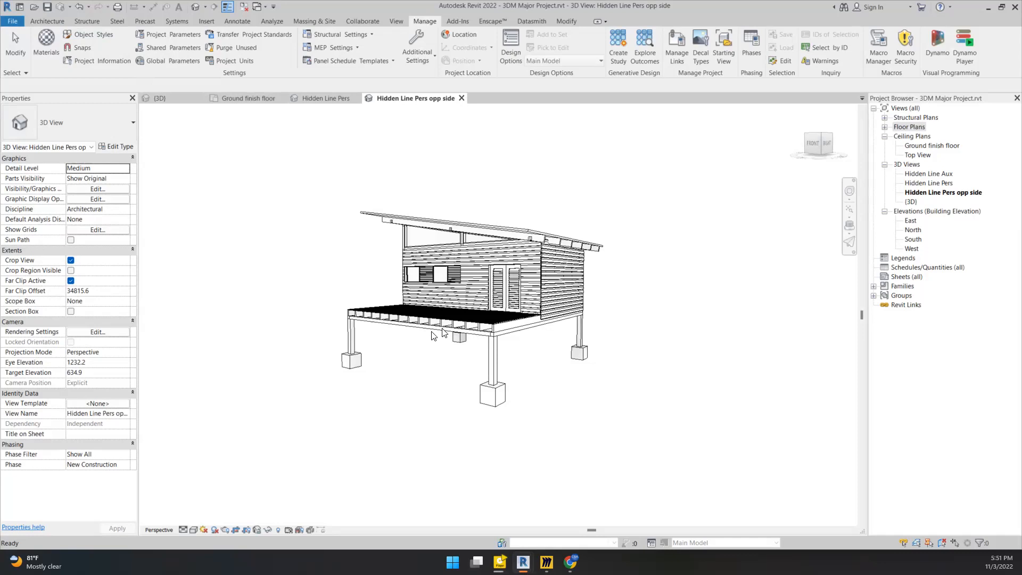
# Examine the ambient shading on the deck, doors and siding up close and reopen the view's shadow settings in Graphic Display Options.
pyautogui.scroll(5, 467, 362)
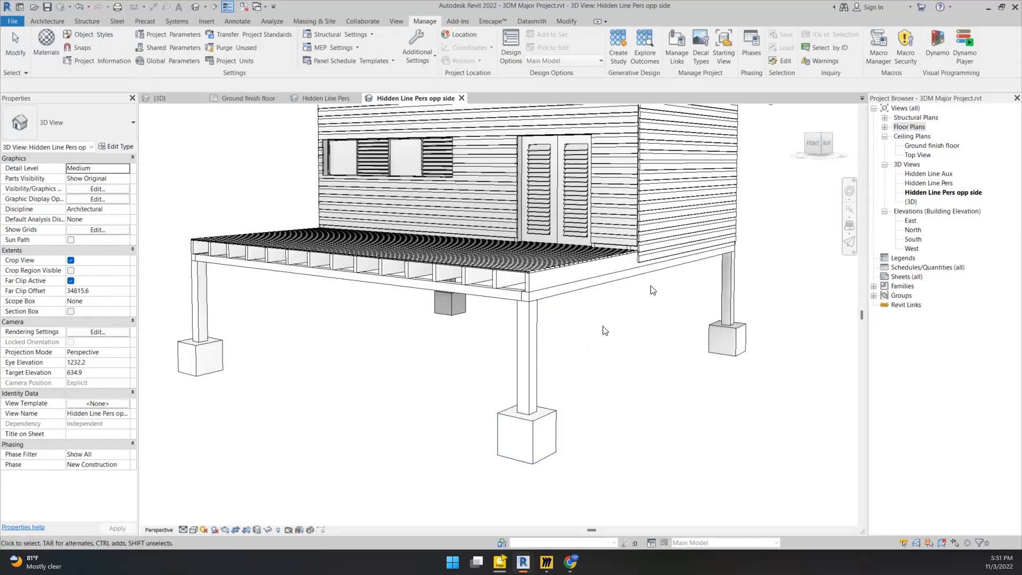
pyautogui.scroll(5, 655, 282)
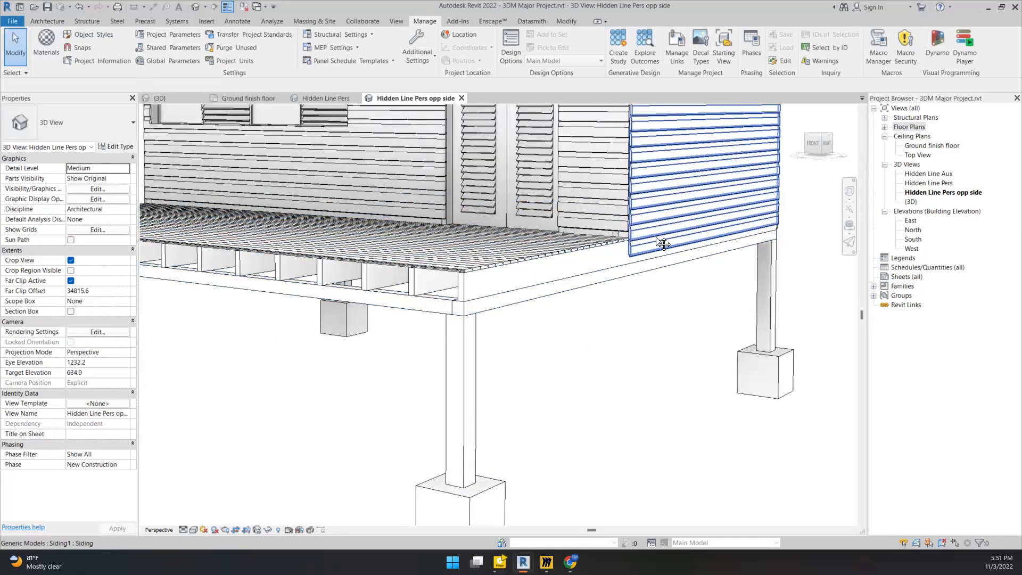
pyautogui.scroll(-6, 662, 243)
pyautogui.scroll(3, 511, 386)
pyautogui.moveTo(509, 387); pyautogui.dragTo(504, 411, button='middle')
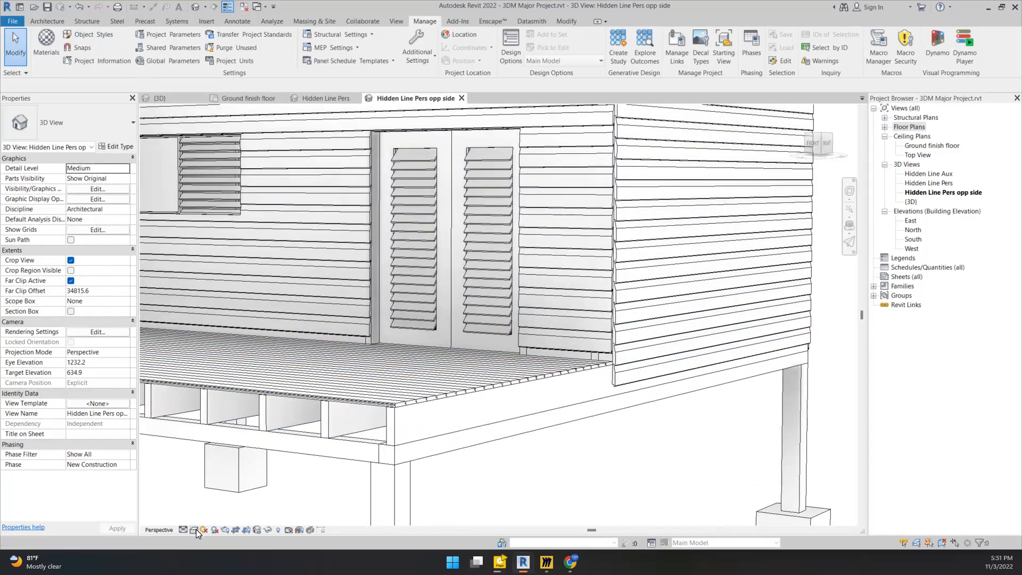
pyautogui.click(195, 529)
pyautogui.click(235, 461)
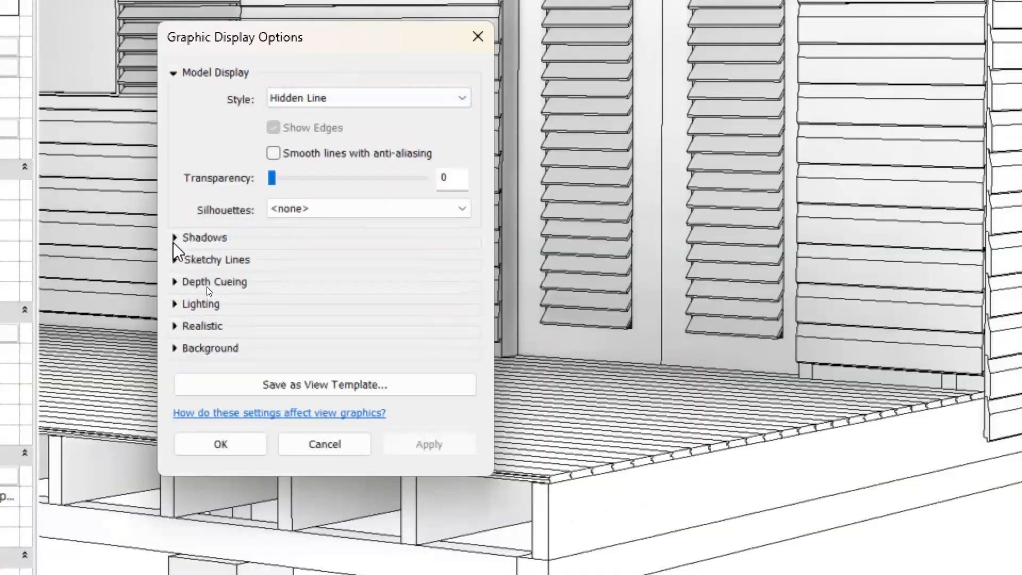
pyautogui.click(173, 73)
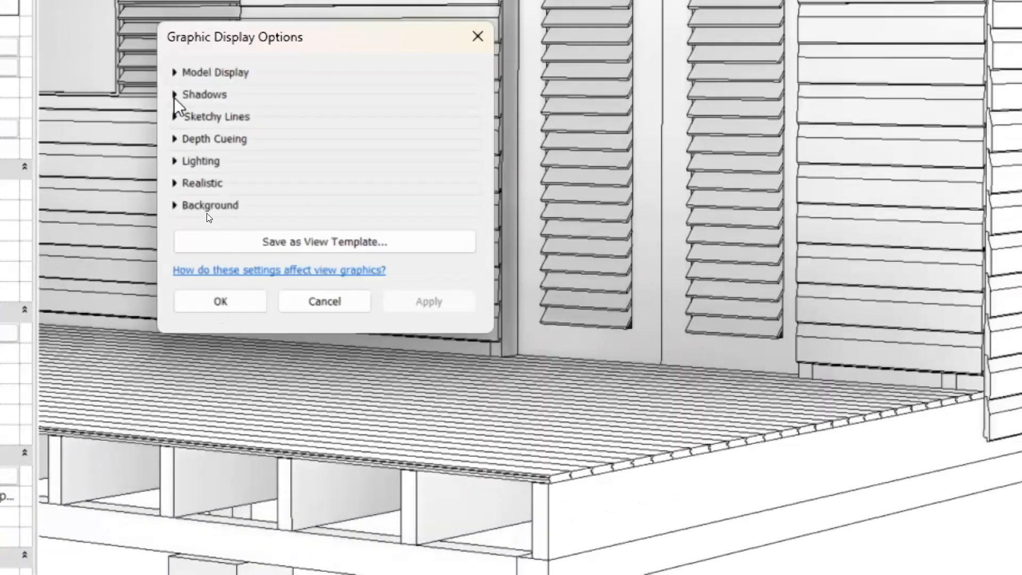
pyautogui.click(175, 95)
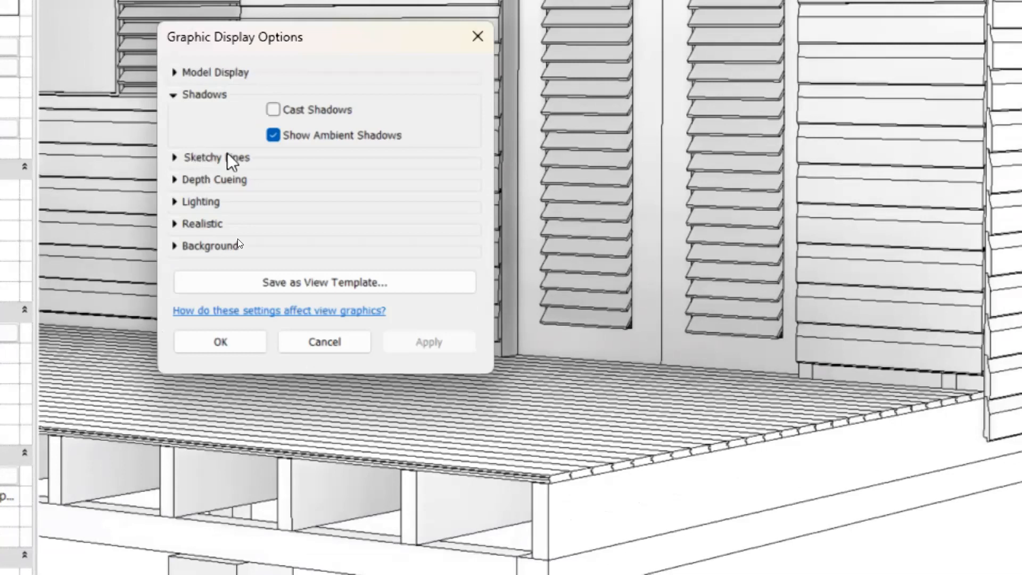
# Turn ambient shadows off and back on, applying each change, to compare the shading between the deck joists.
pyautogui.click(273, 136)
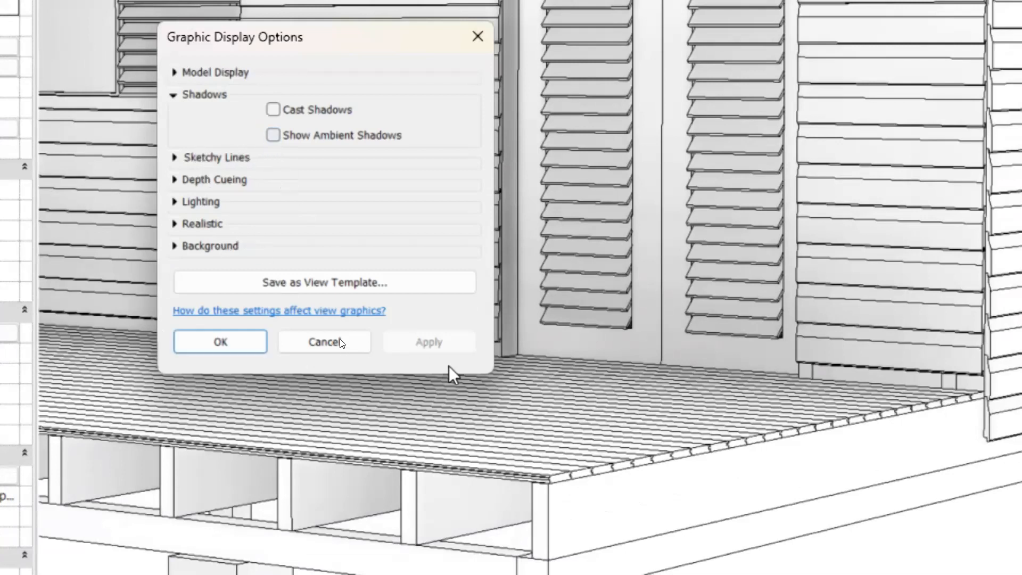
pyautogui.click(429, 342)
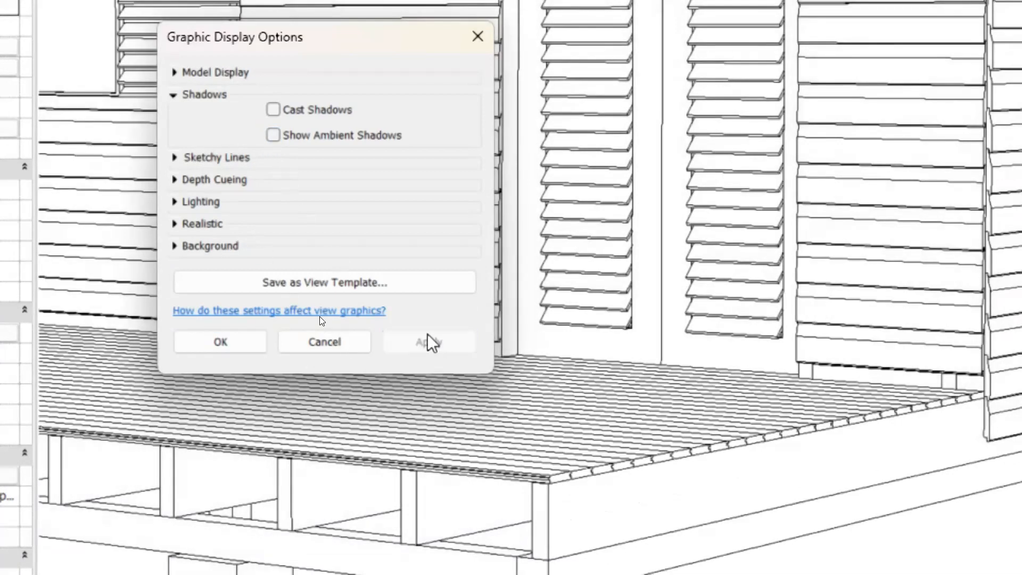
pyautogui.click(273, 136)
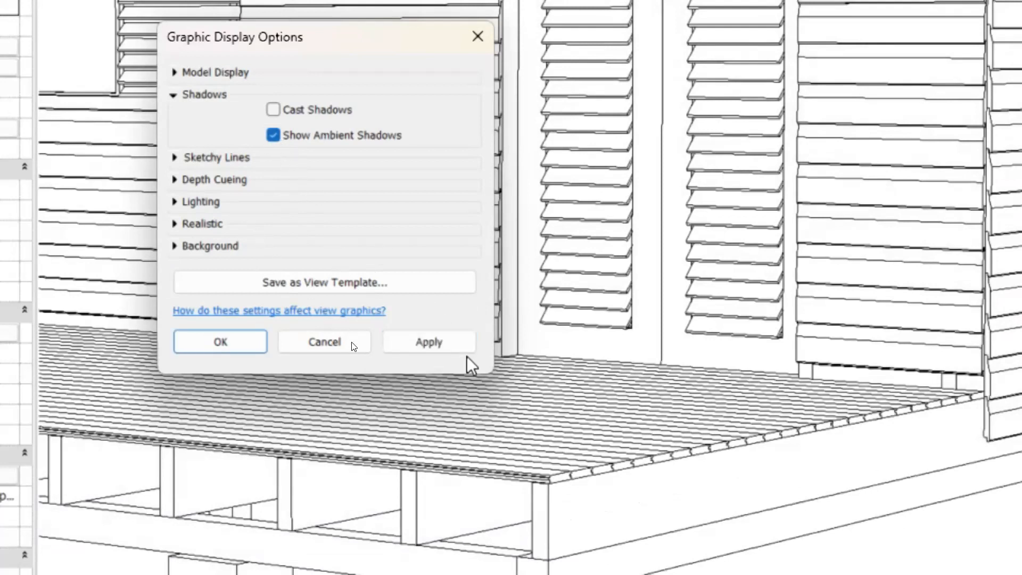
pyautogui.click(459, 349)
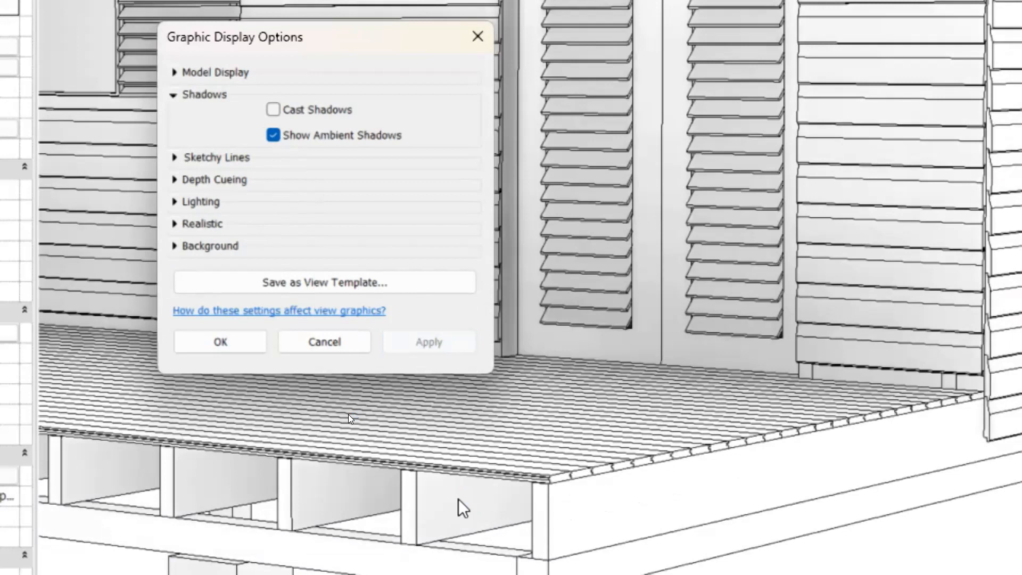
pyautogui.moveTo(537, 424)
pyautogui.mouseDown()
pyautogui.moveTo(402, 388)
pyautogui.moveTo(160, 426)
pyautogui.mouseUp()
pyautogui.moveTo(166, 517)
pyautogui.mouseDown()
pyautogui.moveTo(561, 431)
pyautogui.moveTo(218, 445)
pyautogui.moveTo(517, 574)
pyautogui.moveTo(246, 412)
pyautogui.mouseUp()
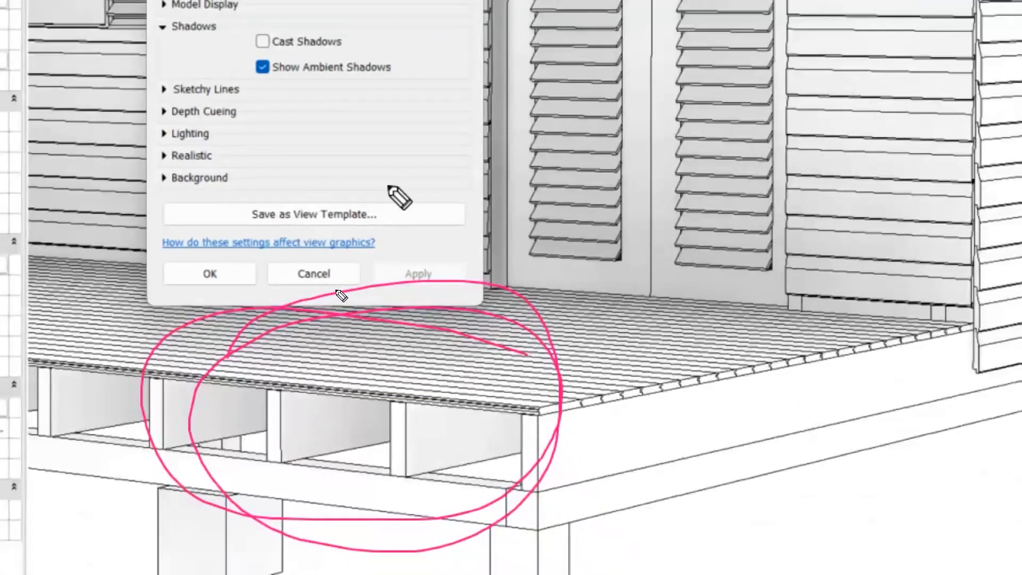
# Apply the perspective without ambient shadows once more and restore Show Ambient Shadows to compare the doors and deck framing.
pyautogui.click(262, 67)
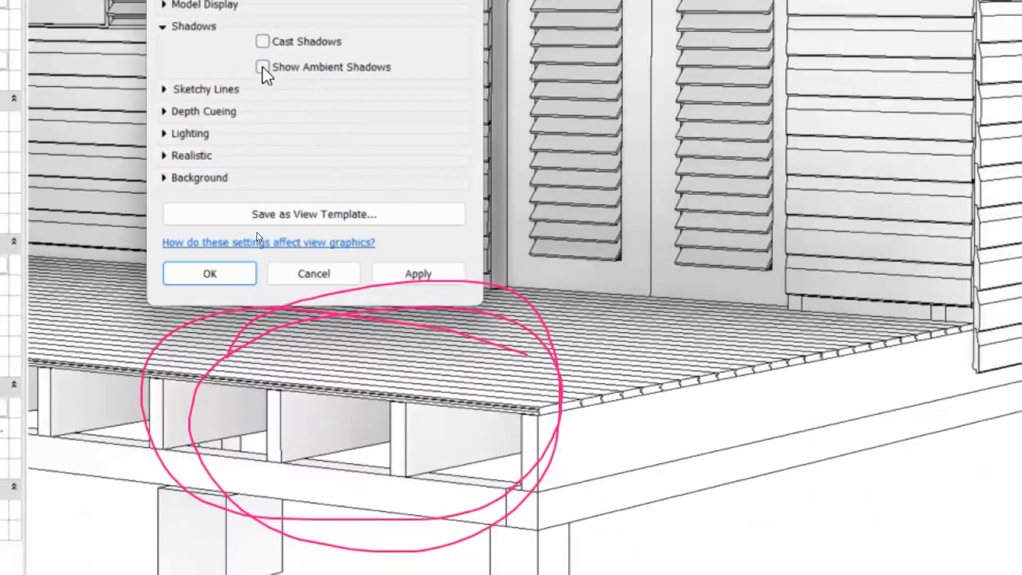
pyautogui.click(436, 279)
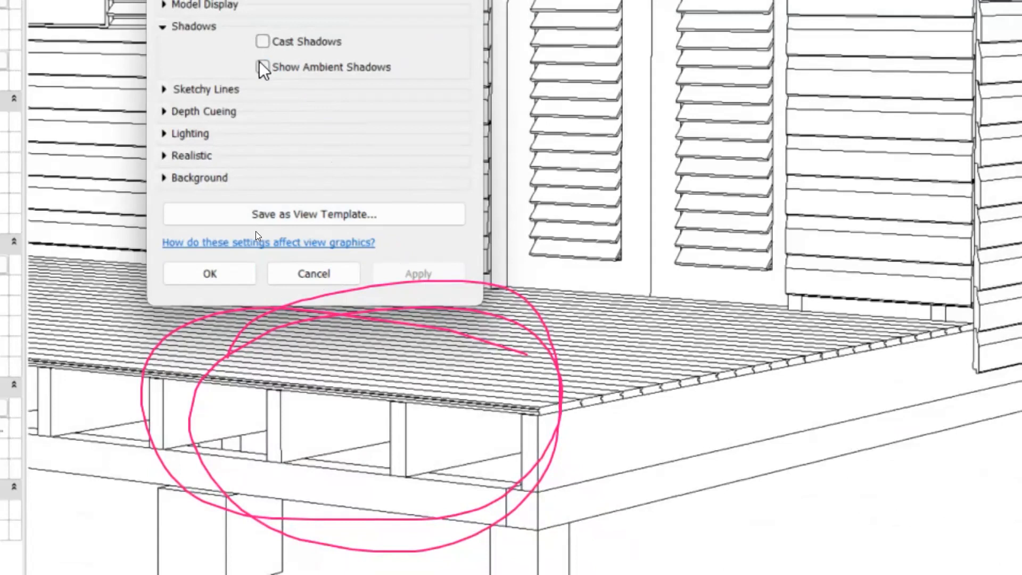
pyautogui.press('space')
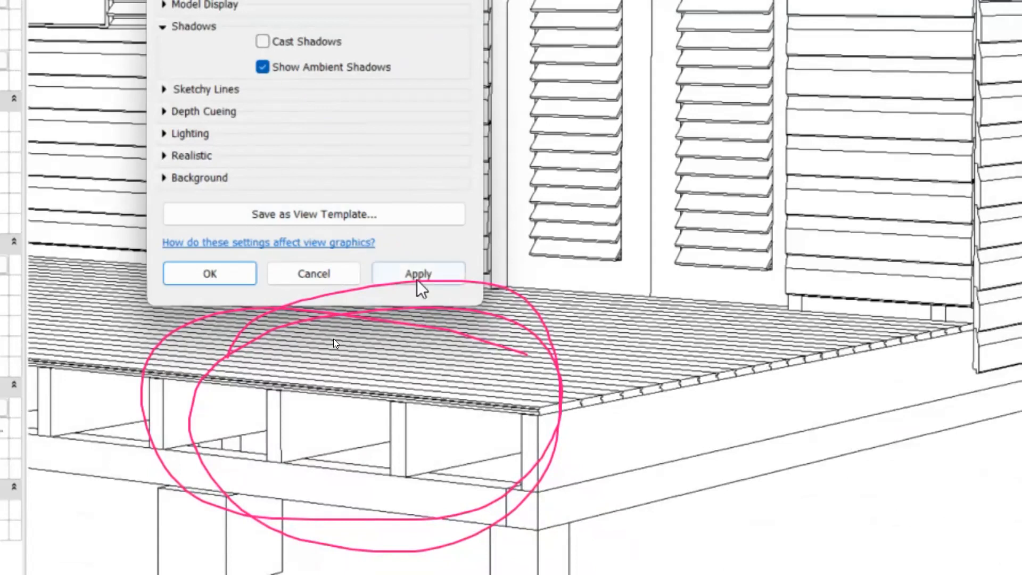
pyautogui.click(418, 276)
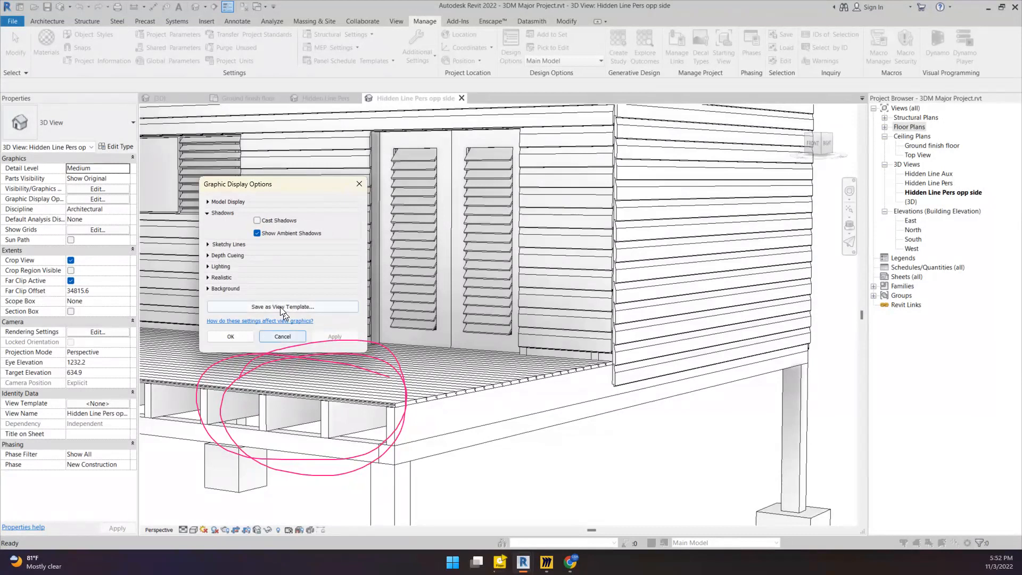
# Apply Cast Shadows together with ambient shadows in the perspective and expand the Depth Cueing settings.
pyautogui.click(257, 220)
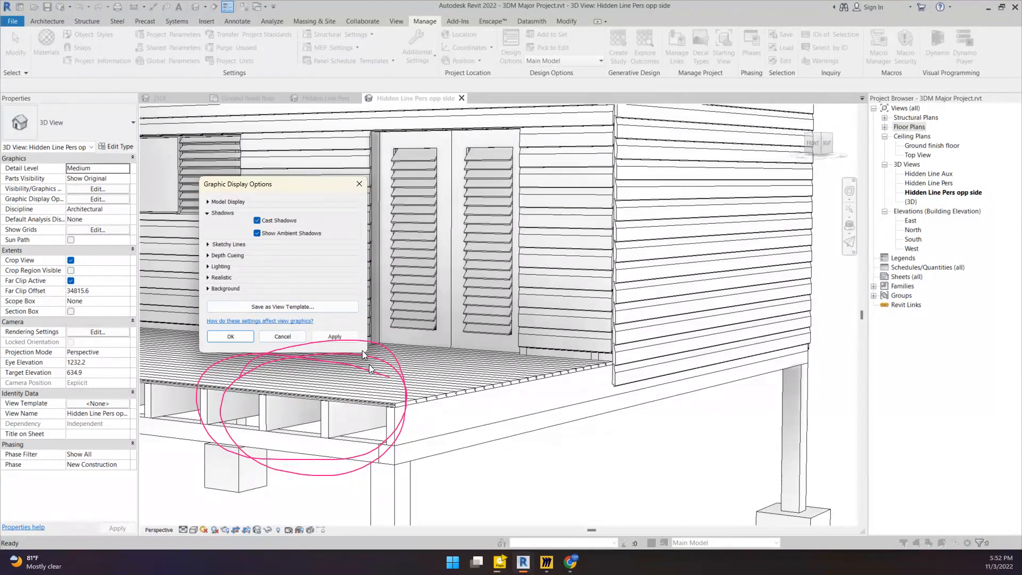
pyautogui.click(353, 340)
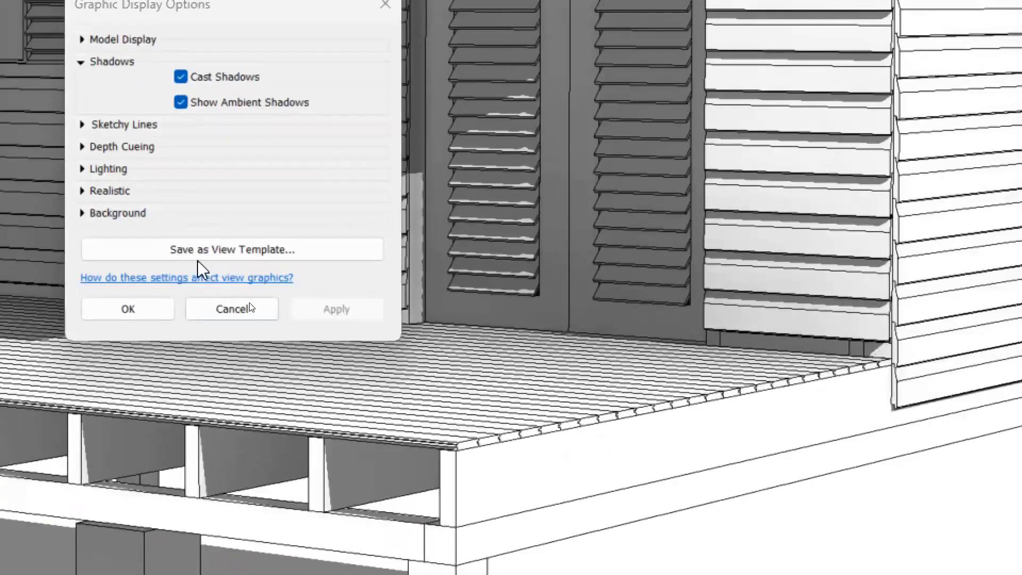
pyautogui.click(83, 169)
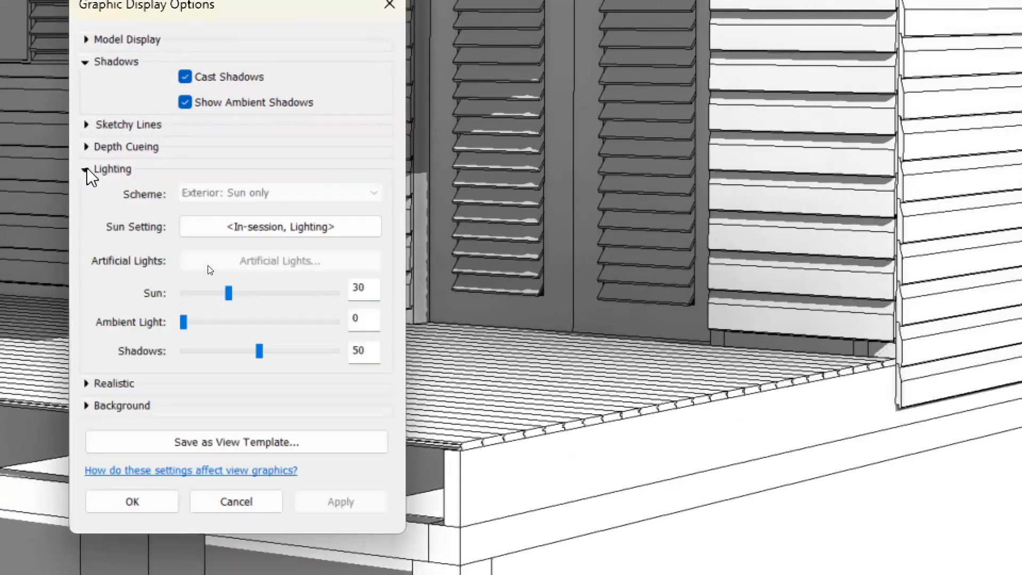
pyautogui.click(86, 170)
pyautogui.click(87, 147)
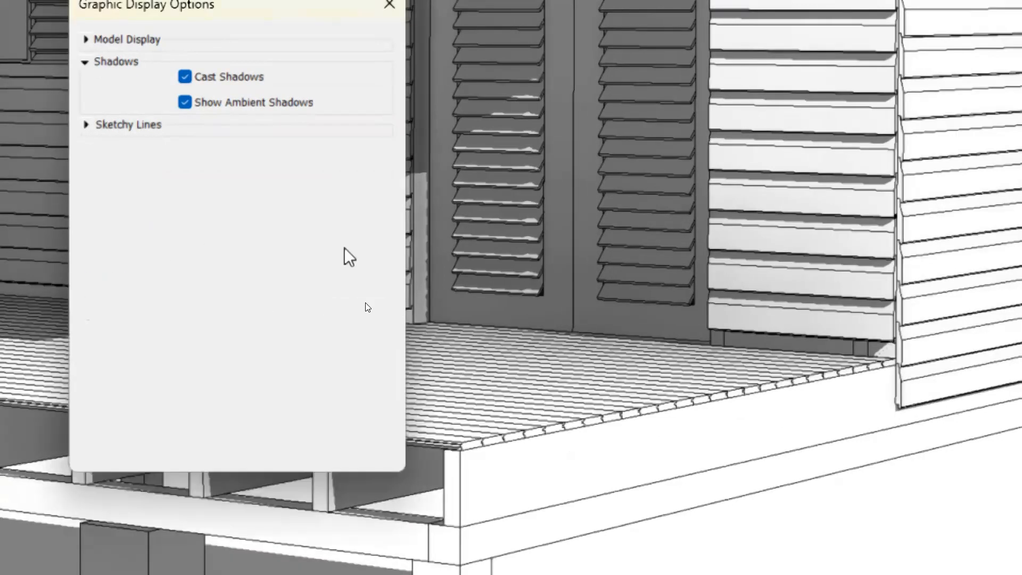
pyautogui.moveTo(384, 185)
pyautogui.mouseDown()
pyautogui.moveTo(387, 381)
pyautogui.moveTo(0, 174)
pyautogui.moveTo(0, 207)
pyautogui.mouseUp()
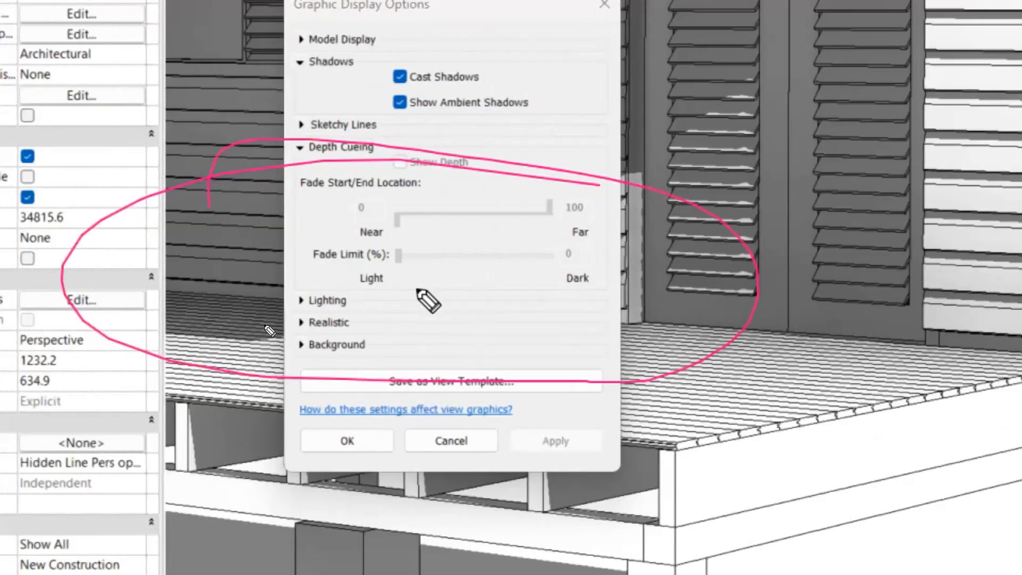
pyautogui.press('e')
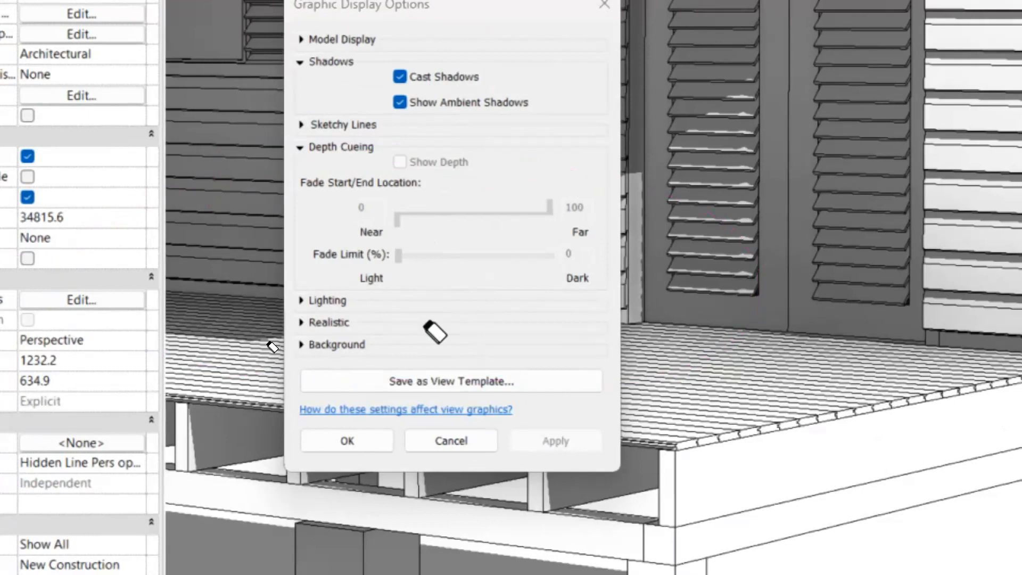
# Apply a sun intensity of 88 as a trial in the Lighting settings and reduce it to 48.
pyautogui.click(303, 300)
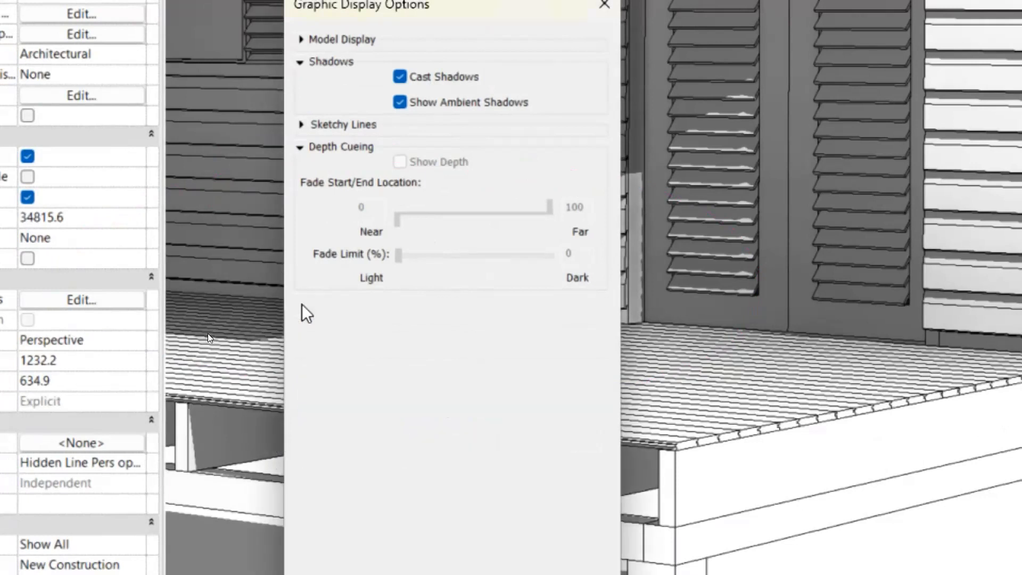
pyautogui.click(302, 304)
pyautogui.click(301, 300)
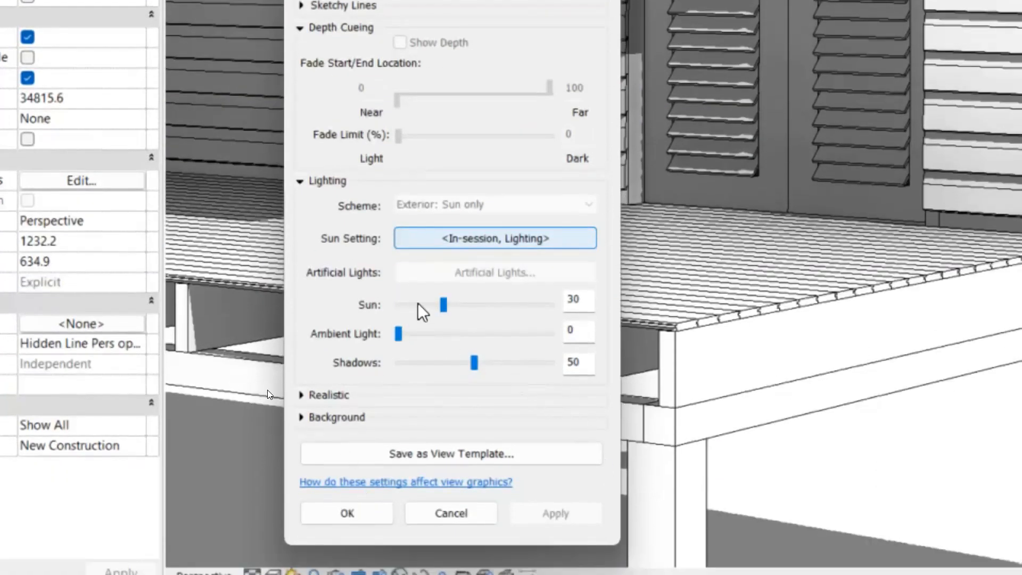
pyautogui.moveTo(443, 306); pyautogui.dragTo(532, 320)
pyautogui.click(578, 521)
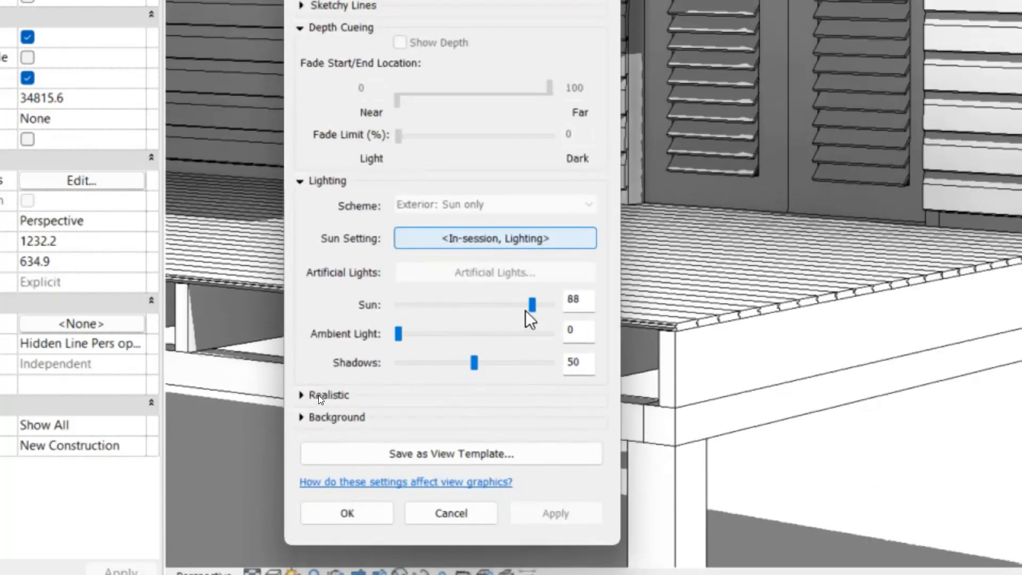
pyautogui.moveTo(535, 316); pyautogui.dragTo(471, 316)
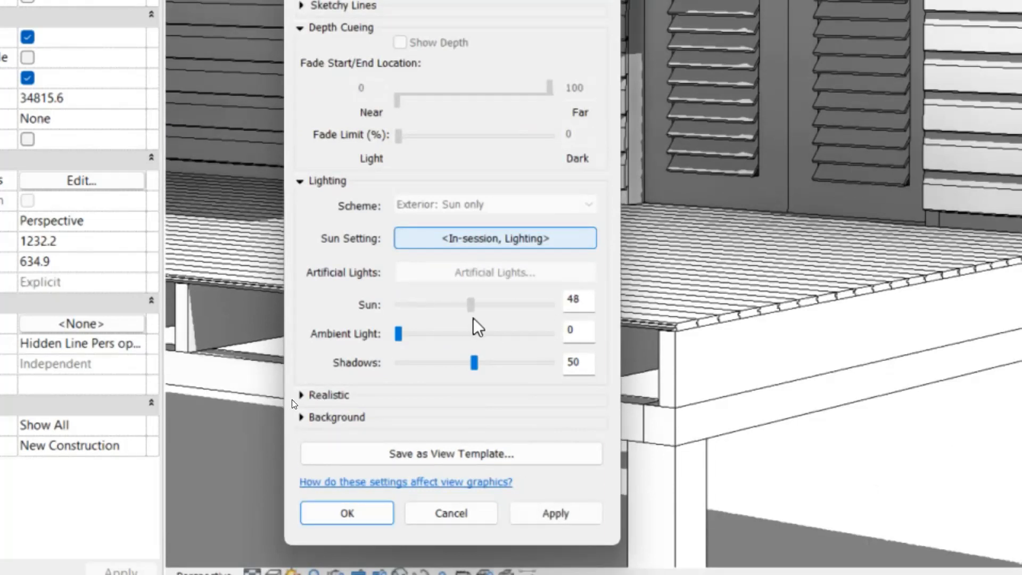
# Apply shadow intensities of 10 and 100 in turn to compare light and fully dark shadows.
pyautogui.click(481, 363)
pyautogui.click(482, 363)
pyautogui.click(402, 364)
pyautogui.click(402, 363)
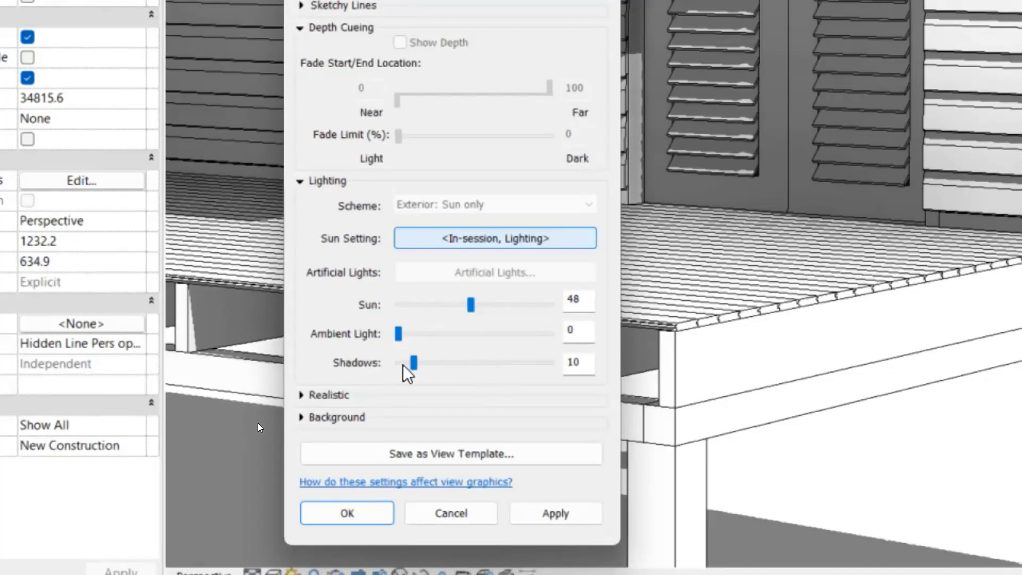
pyautogui.click(575, 522)
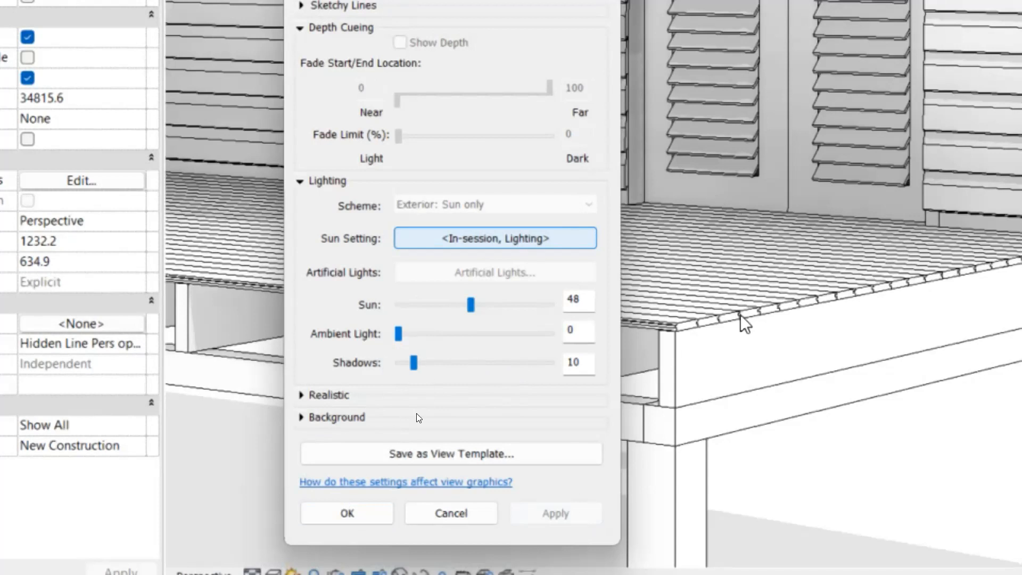
pyautogui.moveTo(414, 363); pyautogui.dragTo(635, 361)
pyautogui.click(556, 513)
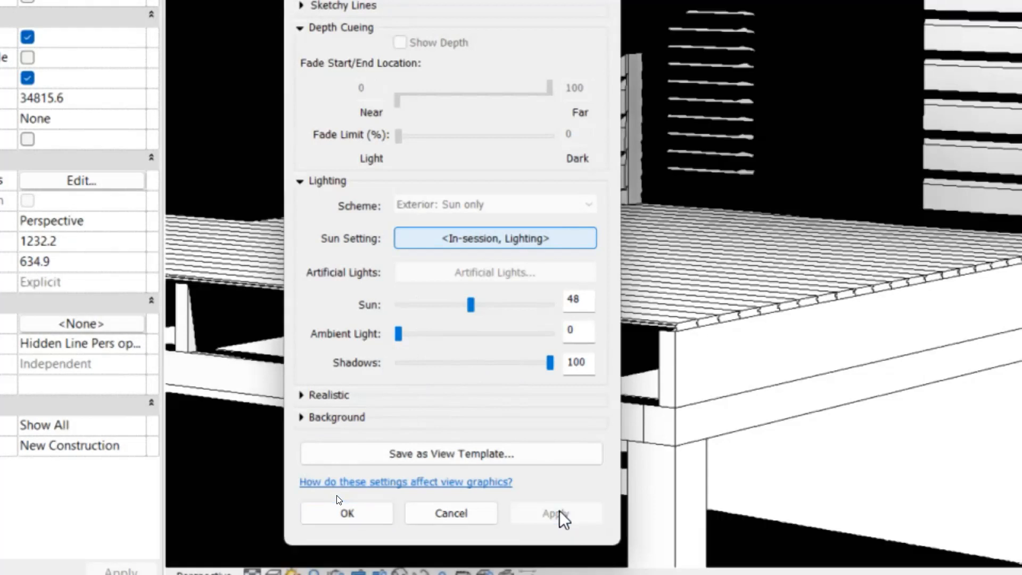
# Set the shadow intensity to 23 and apply it to the perspective.
pyautogui.click(448, 366)
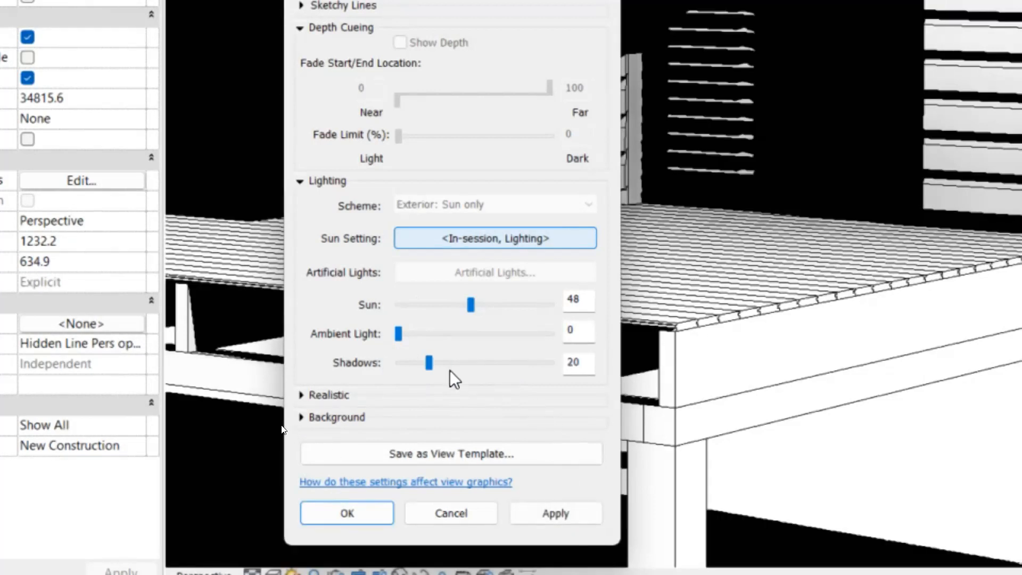
pyautogui.moveTo(426, 359); pyautogui.dragTo(433, 363)
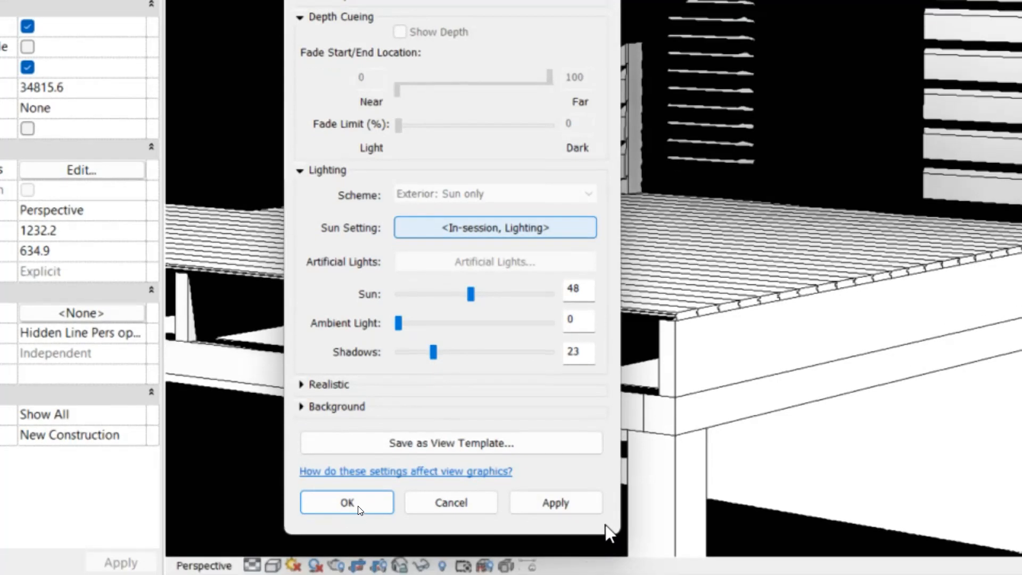
pyautogui.click(573, 512)
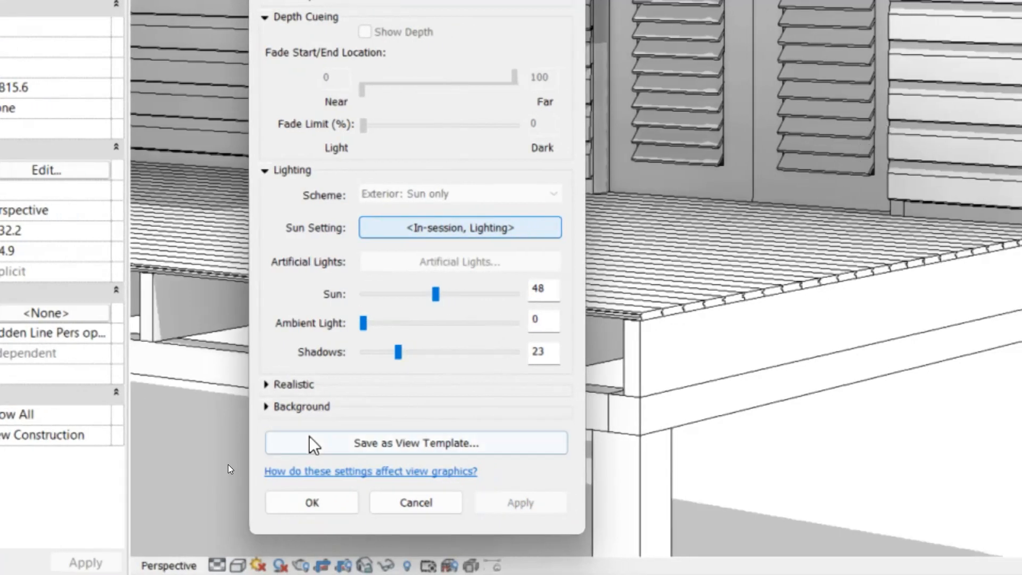
# Set the view background to Gradient with a Cyan sky color.
pyautogui.click(265, 407)
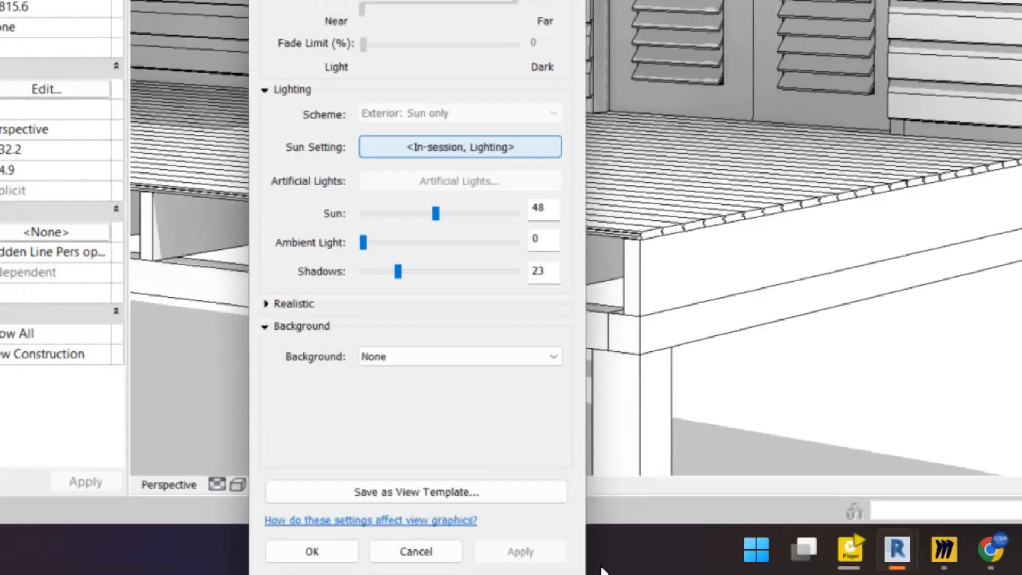
pyautogui.click(416, 362)
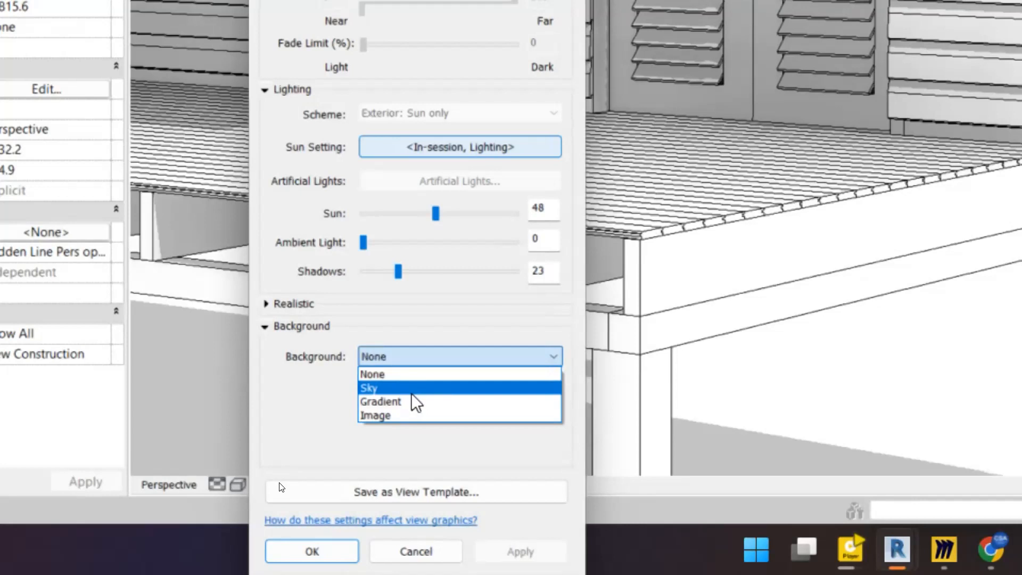
pyautogui.click(415, 407)
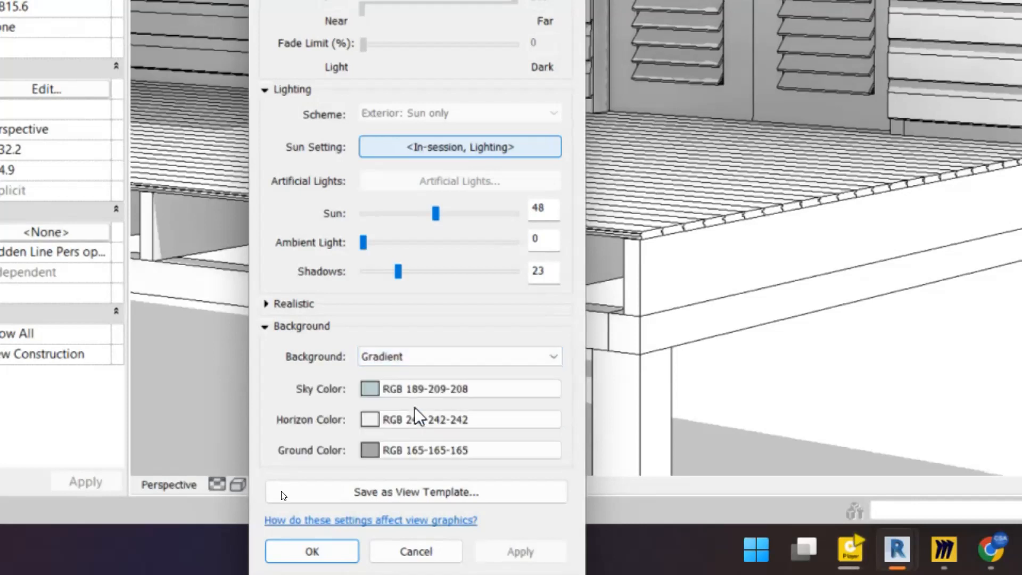
pyautogui.click(370, 394)
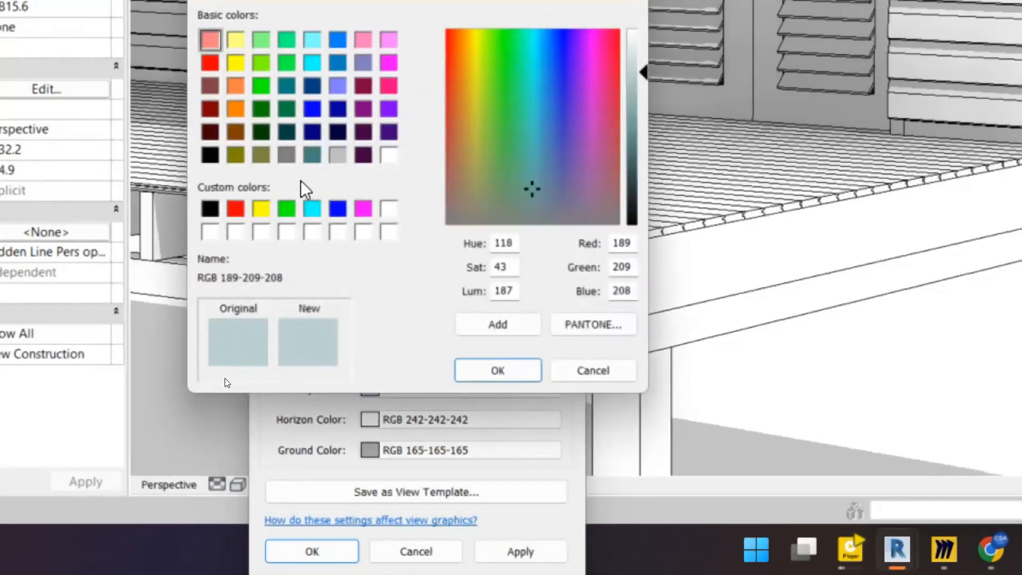
pyautogui.click(313, 208)
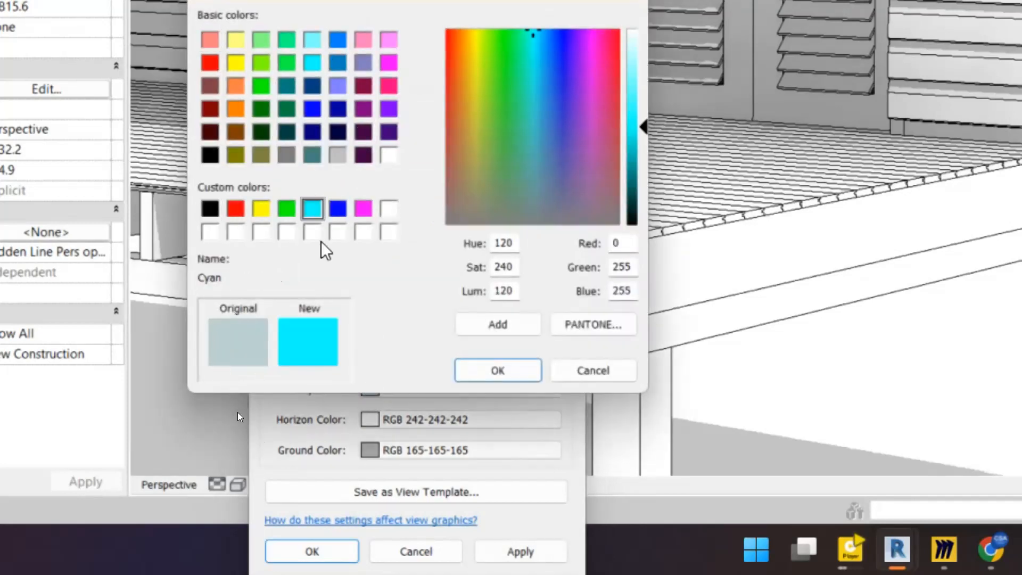
pyautogui.click(531, 377)
# Set the gradient's horizon color to White and ground color to RGB 192-192-192, apply them and close Graphic Display Options.
pyautogui.click(371, 419)
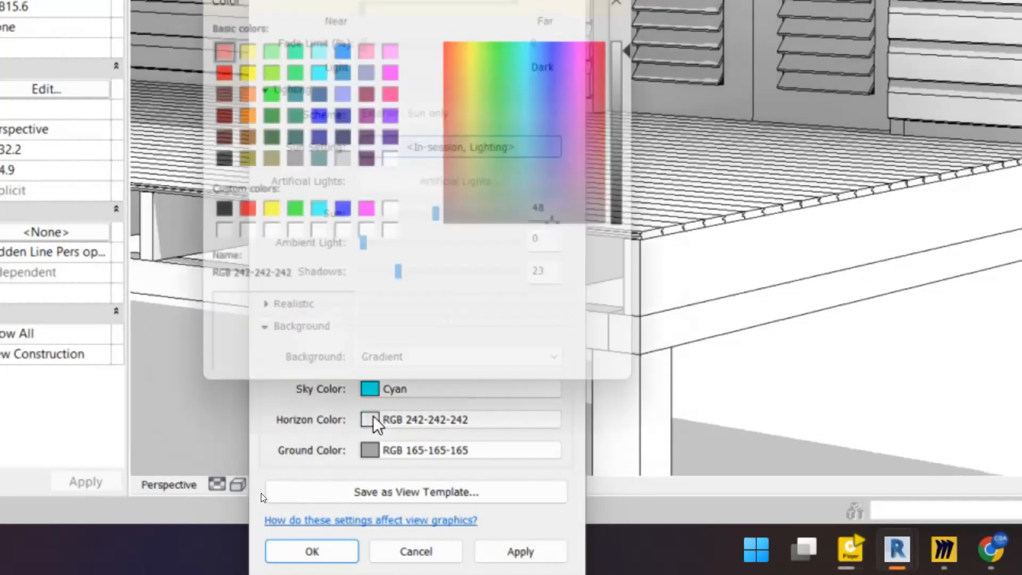
pyautogui.click(389, 231)
pyautogui.click(466, 372)
pyautogui.click(371, 450)
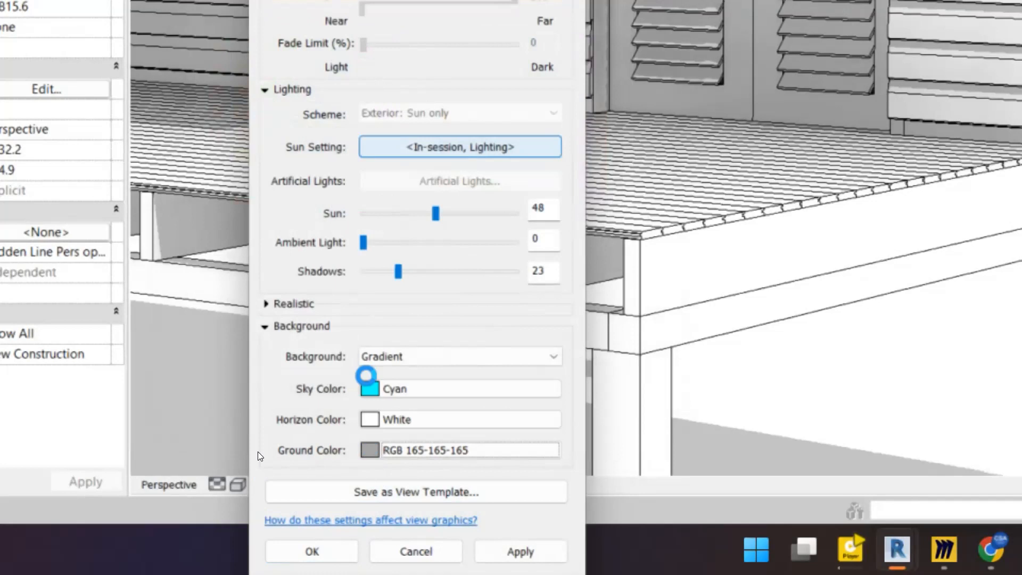
pyautogui.click(338, 155)
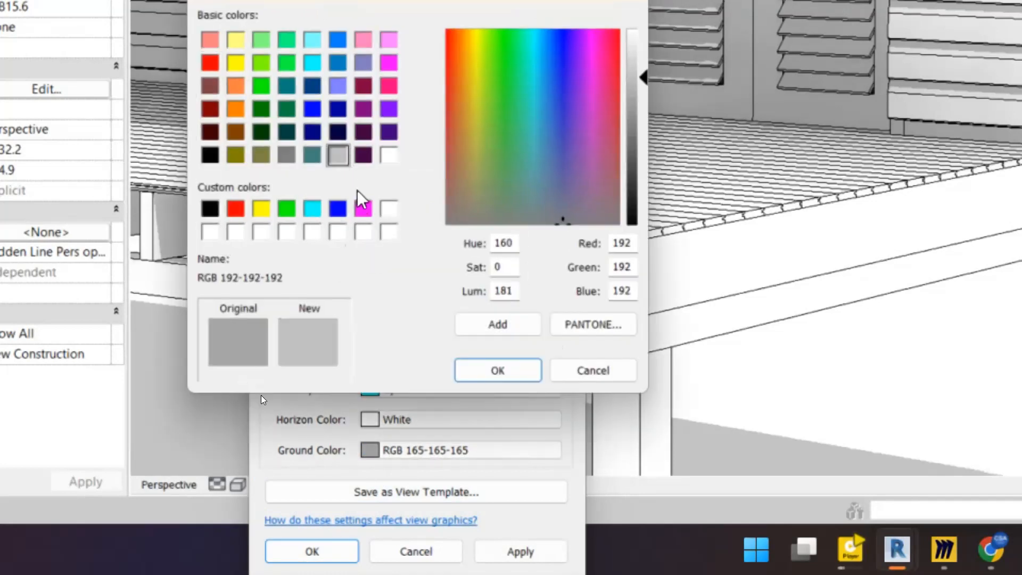
pyautogui.click(495, 373)
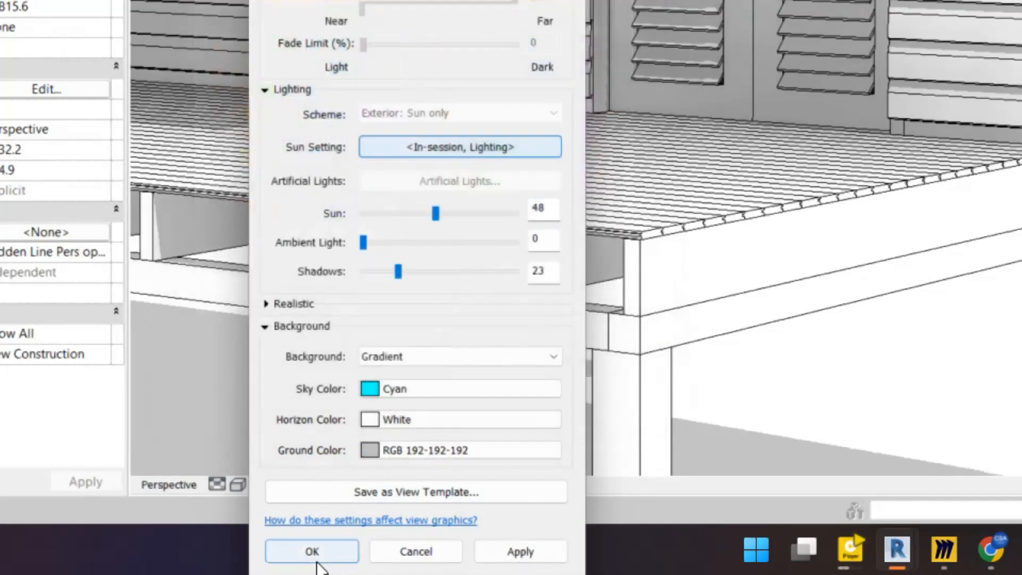
pyautogui.click(516, 547)
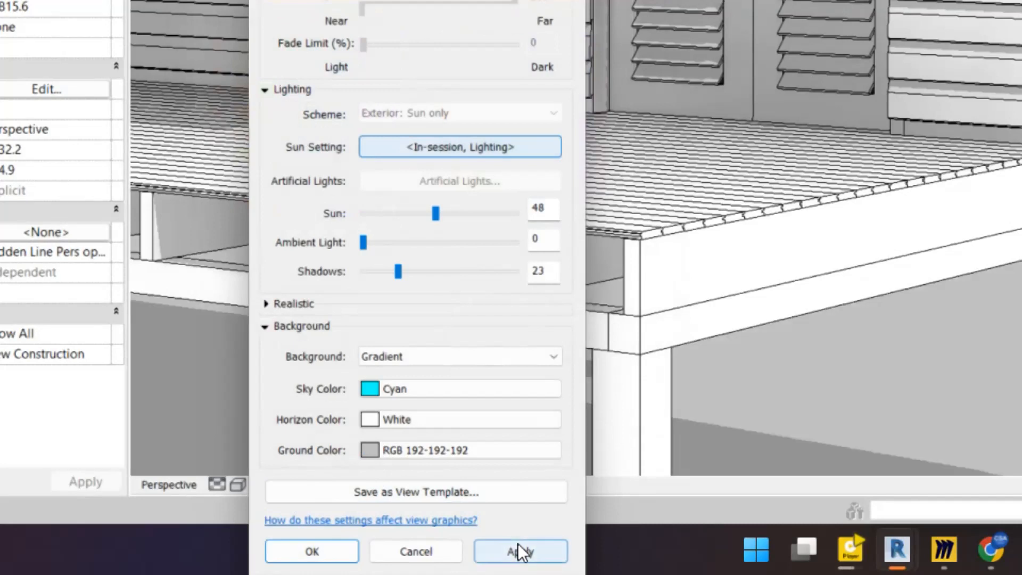
pyautogui.click(298, 547)
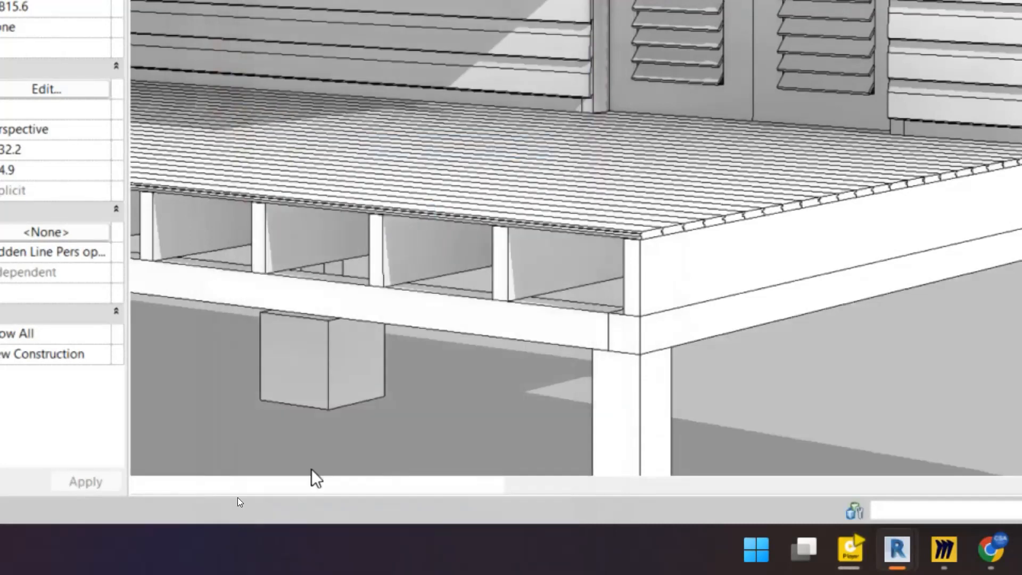
# Duplicate the Hidden Line Pers opp side view with detailing.
pyautogui.scroll(-3, 398, 233)
pyautogui.scroll(-3, 399, 239)
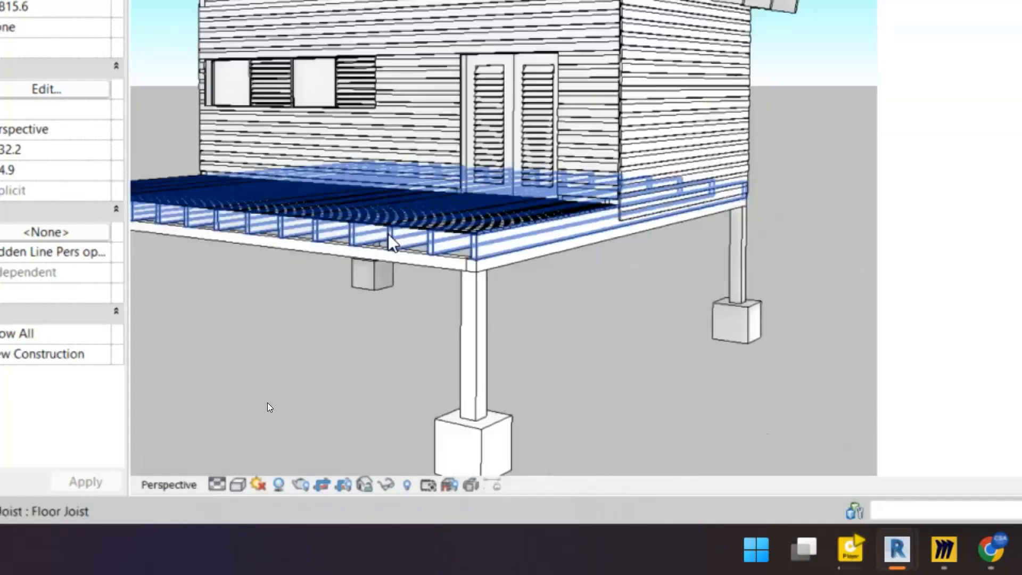
pyautogui.moveTo(256, 421); pyautogui.dragTo(466, 394, button='middle')
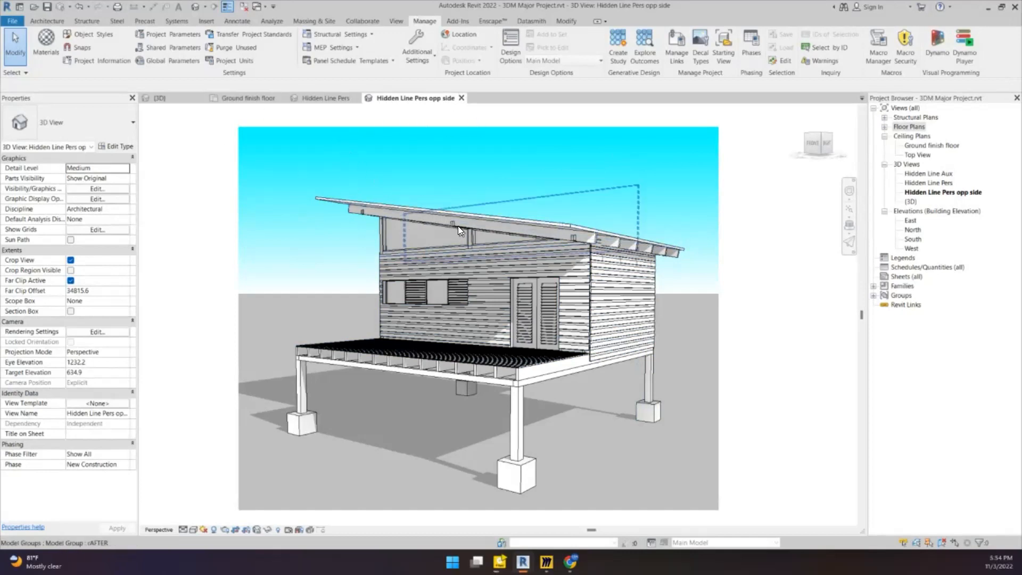
pyautogui.rightClick(922, 192)
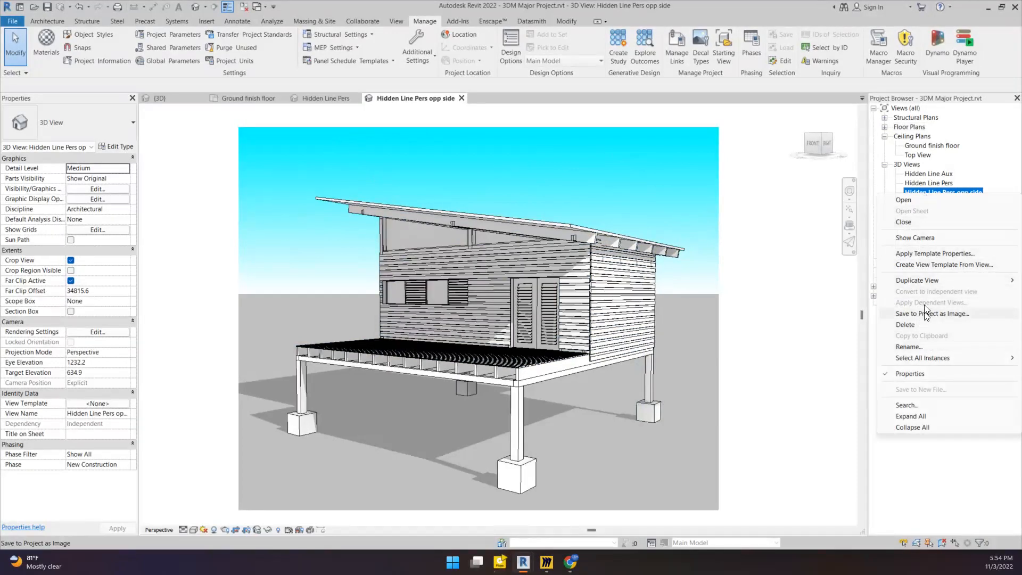
pyautogui.moveTo(924, 285)
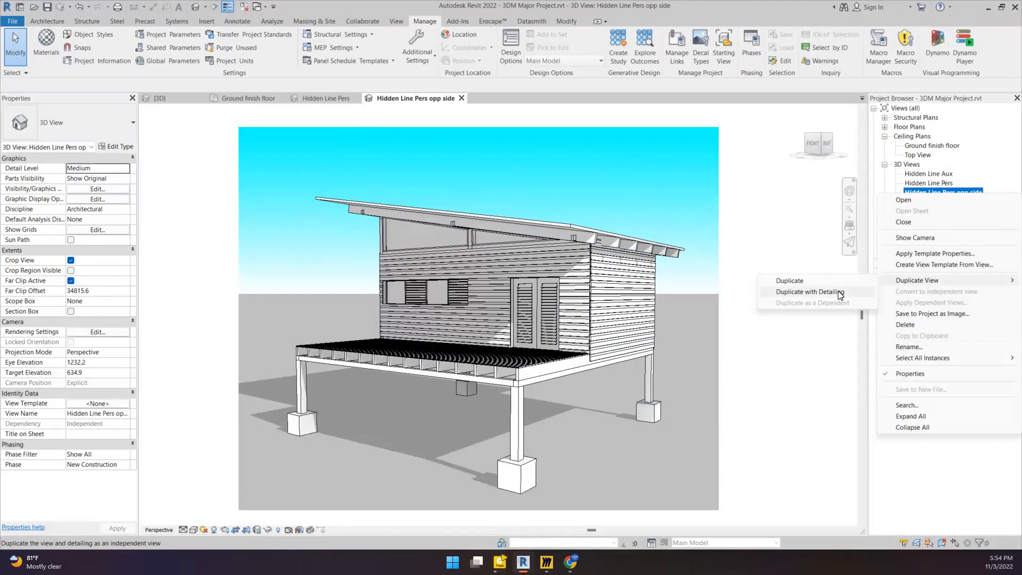
pyautogui.click(809, 291)
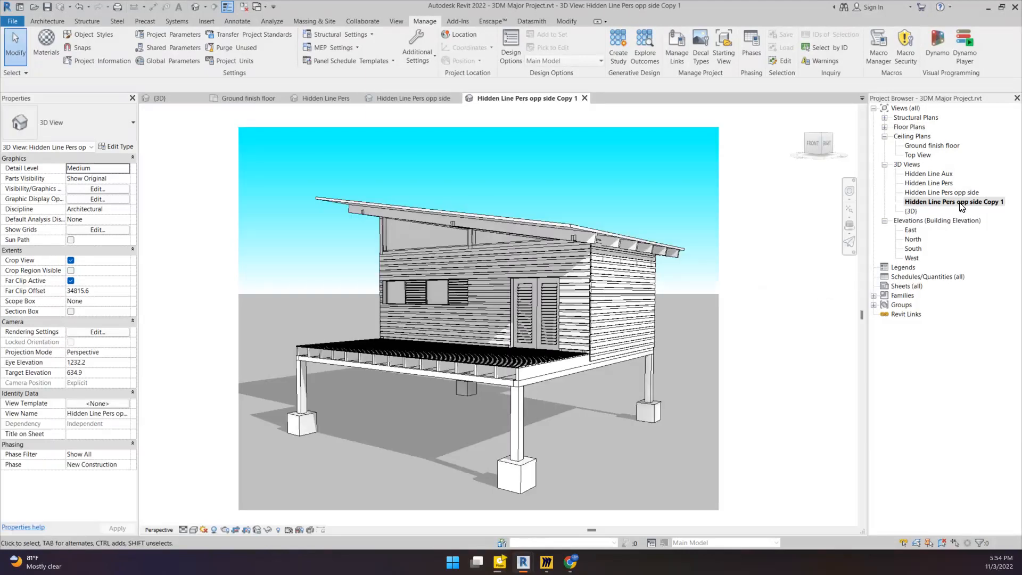
# Rename the duplicated perspective view as Hidden Line Pers w/BG.
pyautogui.click(959, 202)
pyautogui.click(958, 204)
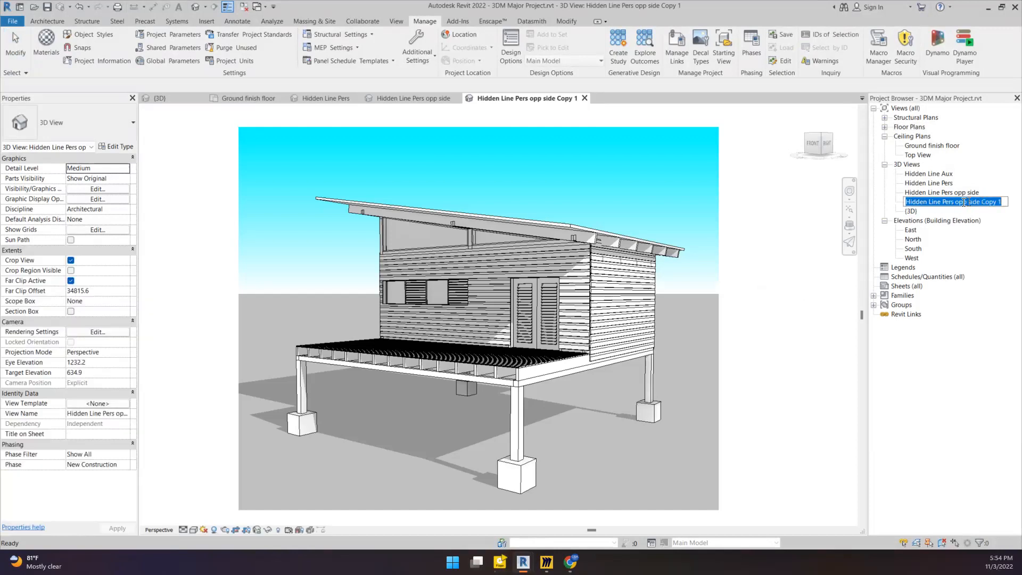
pyautogui.moveTo(956, 203); pyautogui.dragTo(1009, 200)
pyautogui.write('BG')
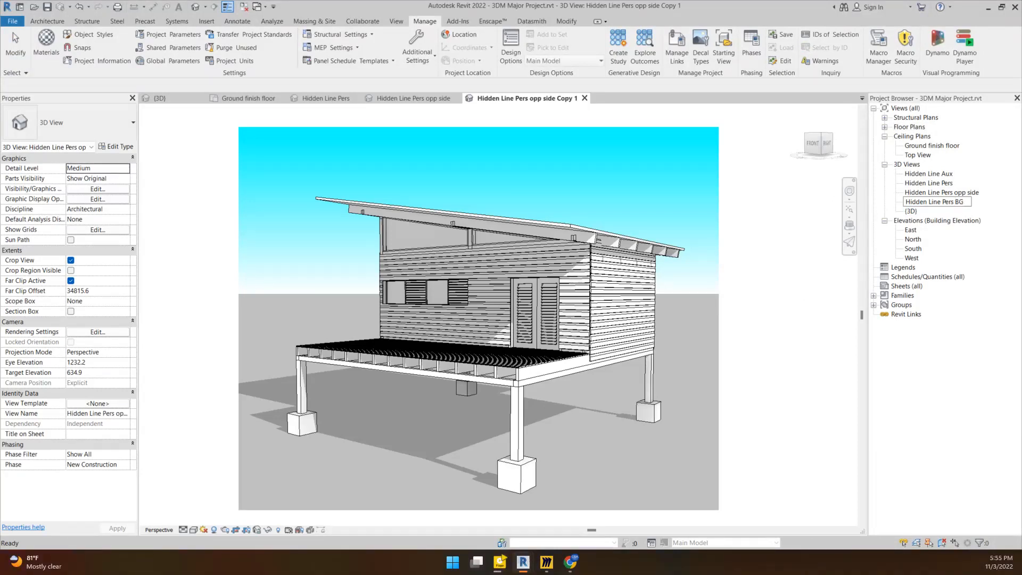
pyautogui.press('Return')
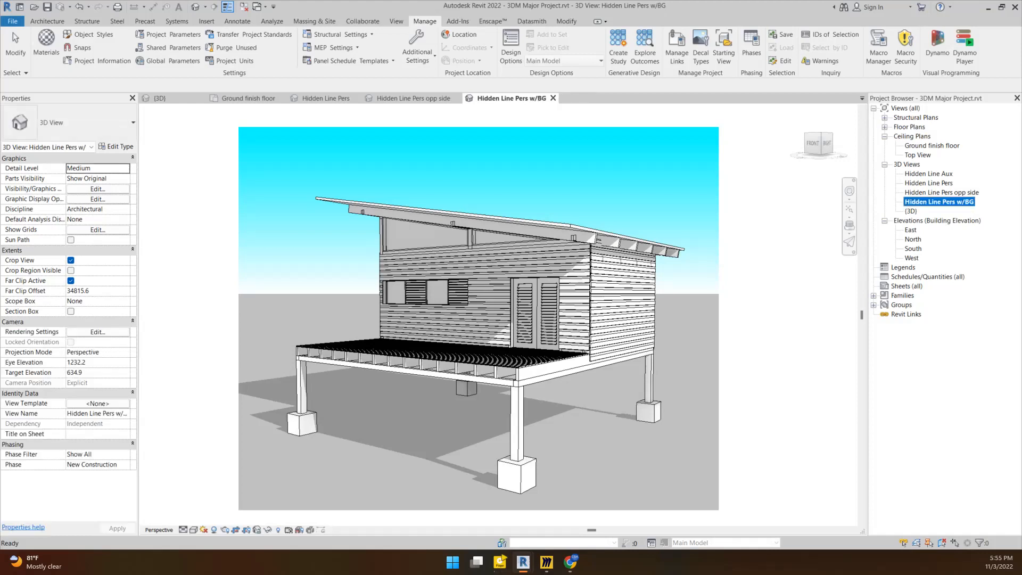
# Reopen the Hidden Line Pers opp side view and preview it in the Consistent Colors and Realistic visual styles.
pyautogui.doubleClick(940, 193)
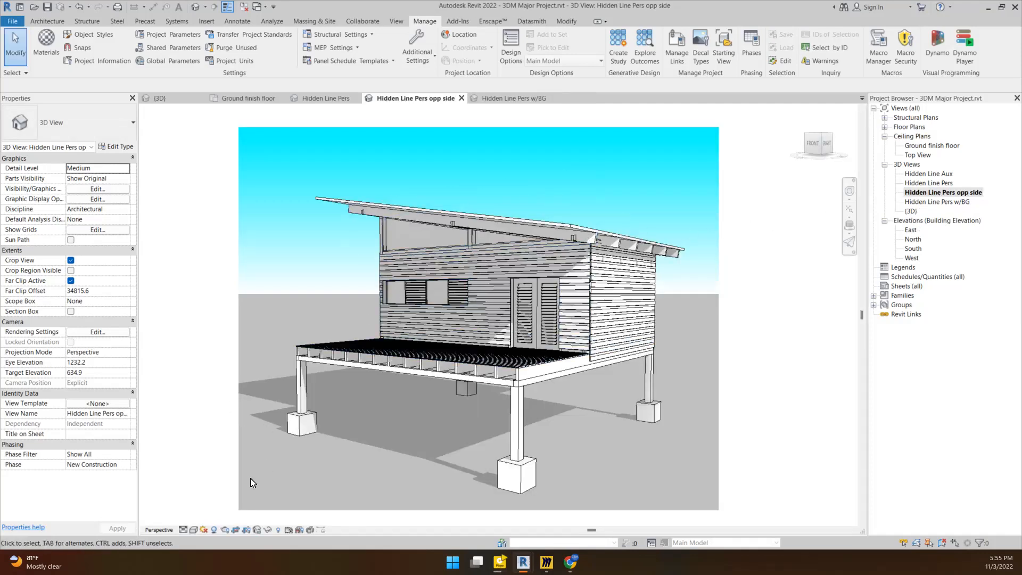
pyautogui.click(194, 529)
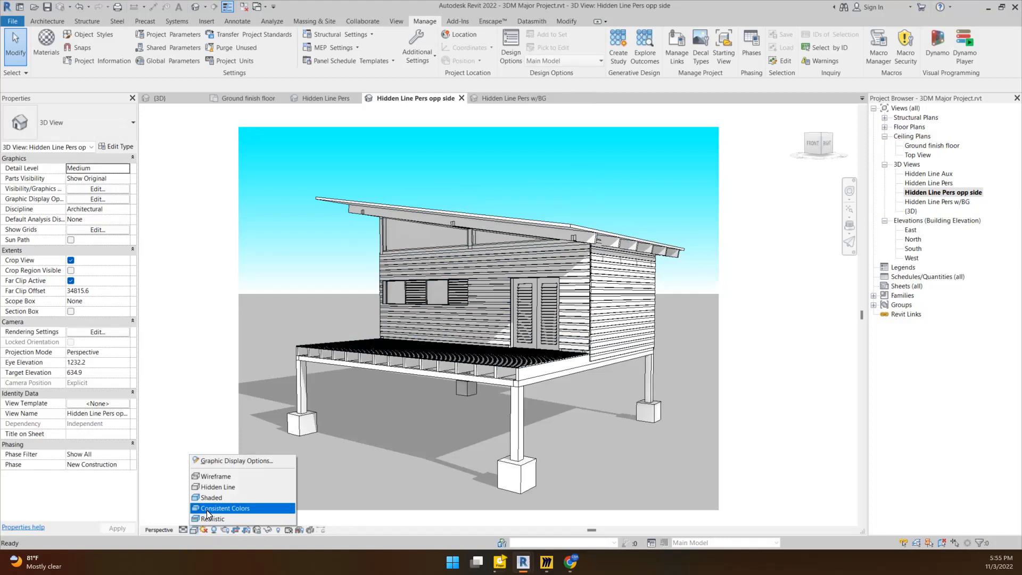
pyautogui.click(207, 509)
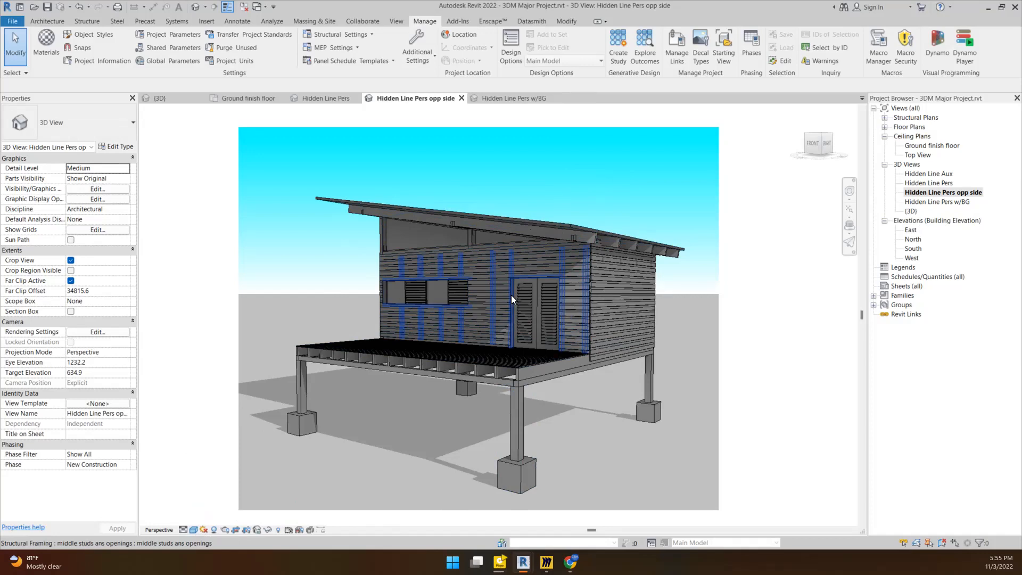
pyautogui.click(194, 530)
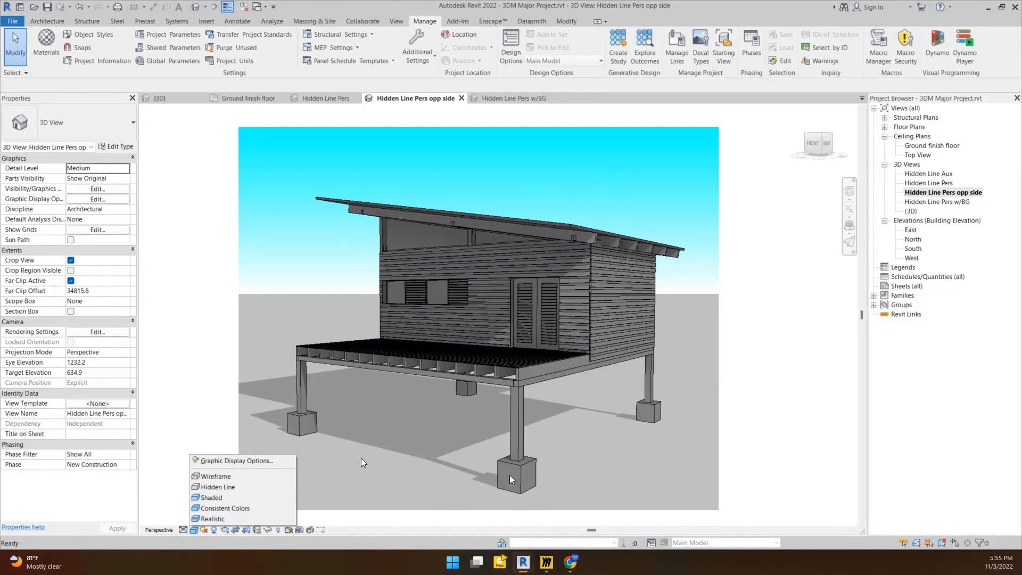
pyautogui.click(239, 518)
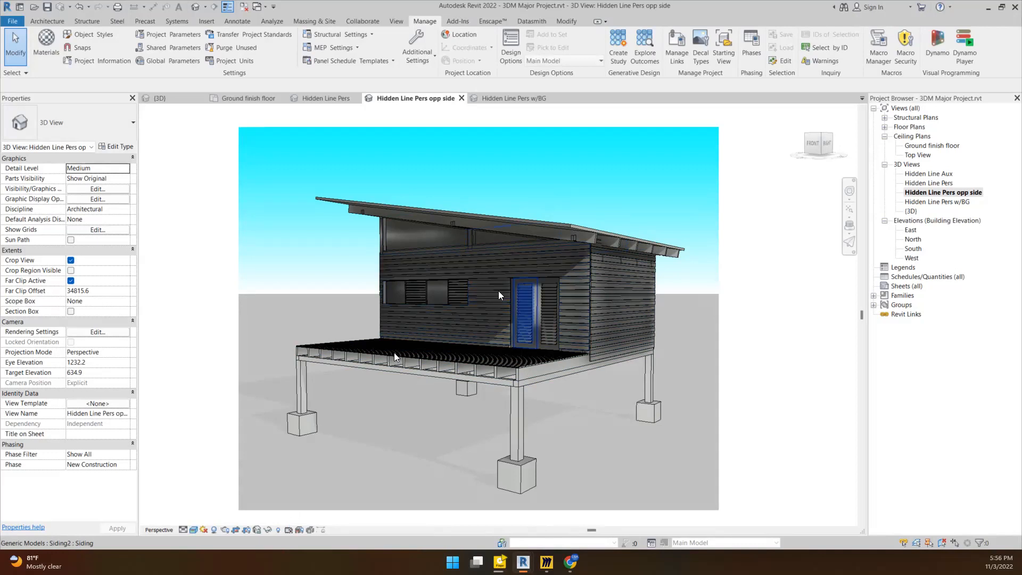
# Set the opposite-side perspective to the Hidden Line visual style and dismiss the save reminder.
pyautogui.click(194, 531)
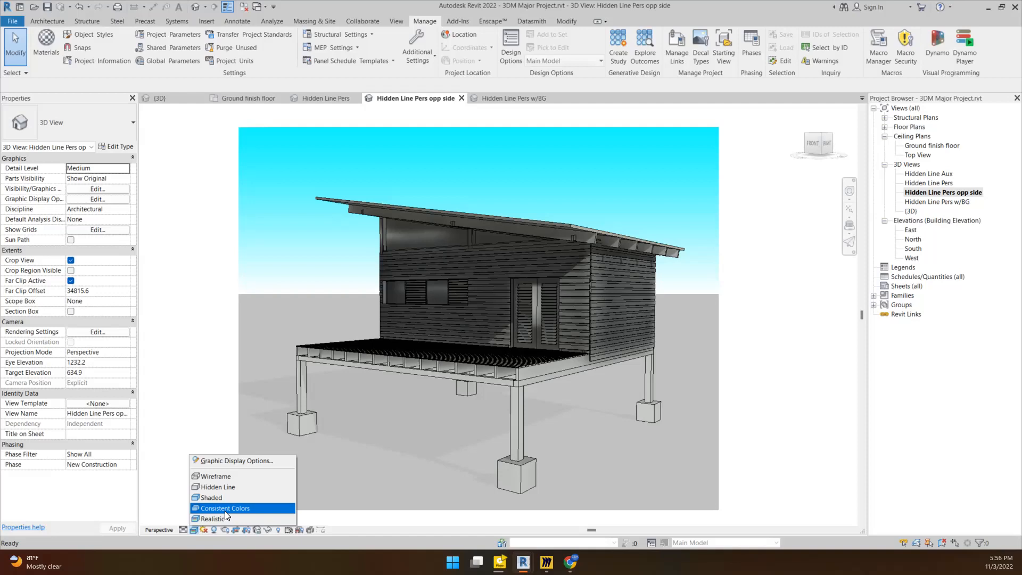
pyautogui.click(227, 487)
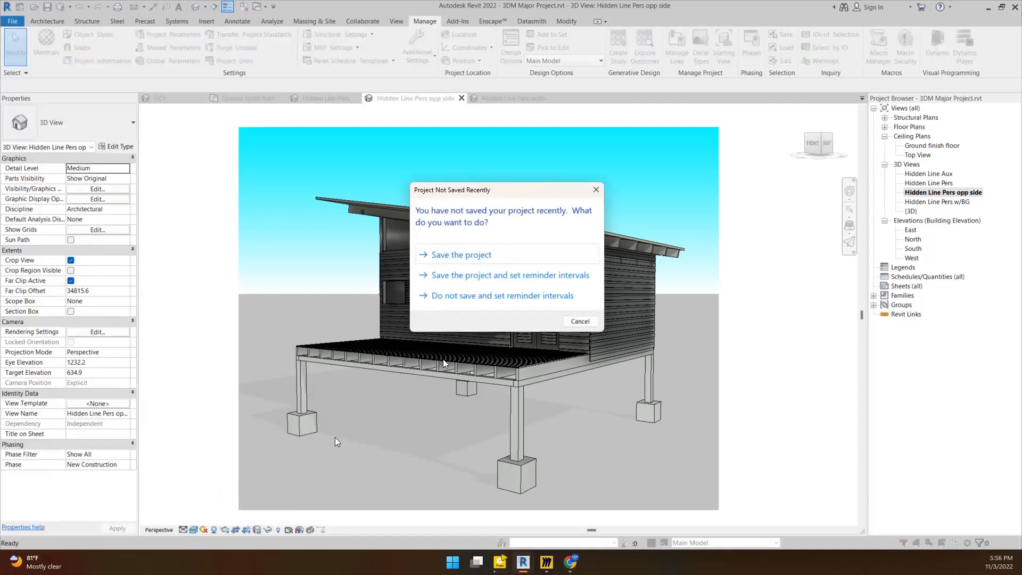
pyautogui.click(596, 189)
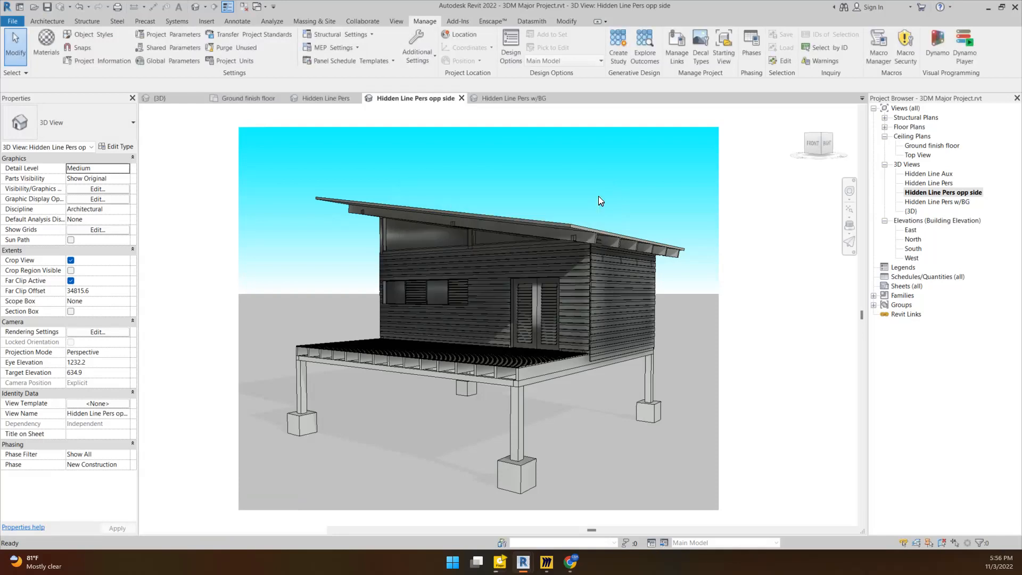
# Examine the post and footing block of the Footing Group at the deck's front corner up close.
pyautogui.click(521, 468)
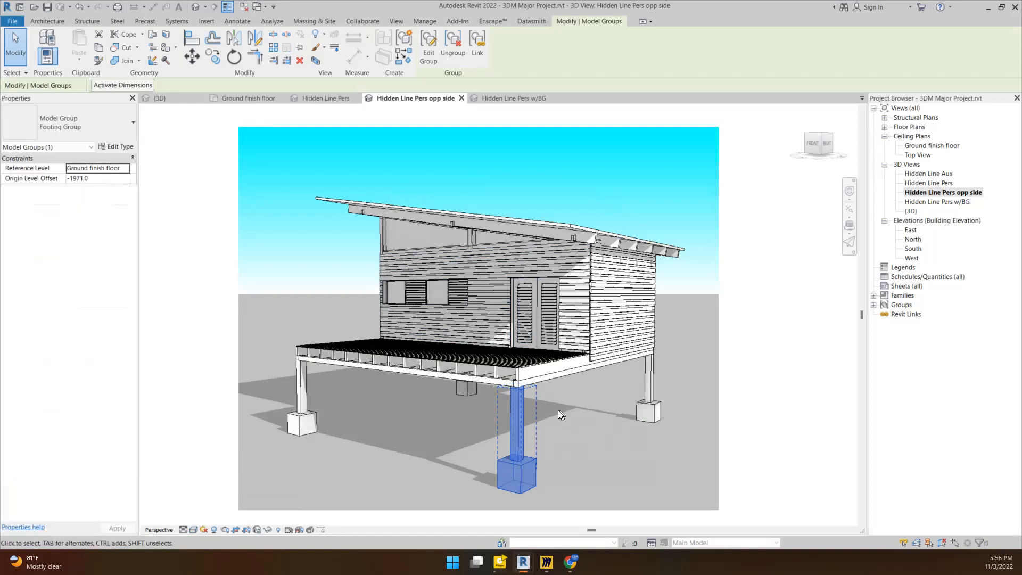
pyautogui.moveTo(550, 412); pyautogui.dragTo(522, 340, button='middle')
pyautogui.scroll(4, 537, 426)
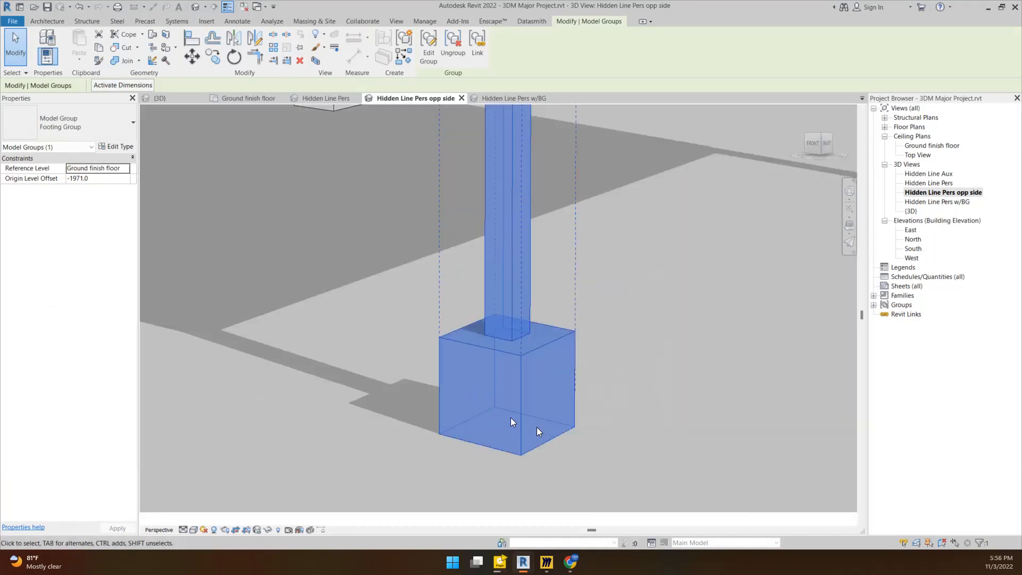
pyautogui.scroll(-5, 538, 415)
pyautogui.scroll(-2, 533, 396)
pyautogui.moveTo(545, 337); pyautogui.dragTo(532, 308, button='middle')
pyautogui.scroll(5, 500, 262)
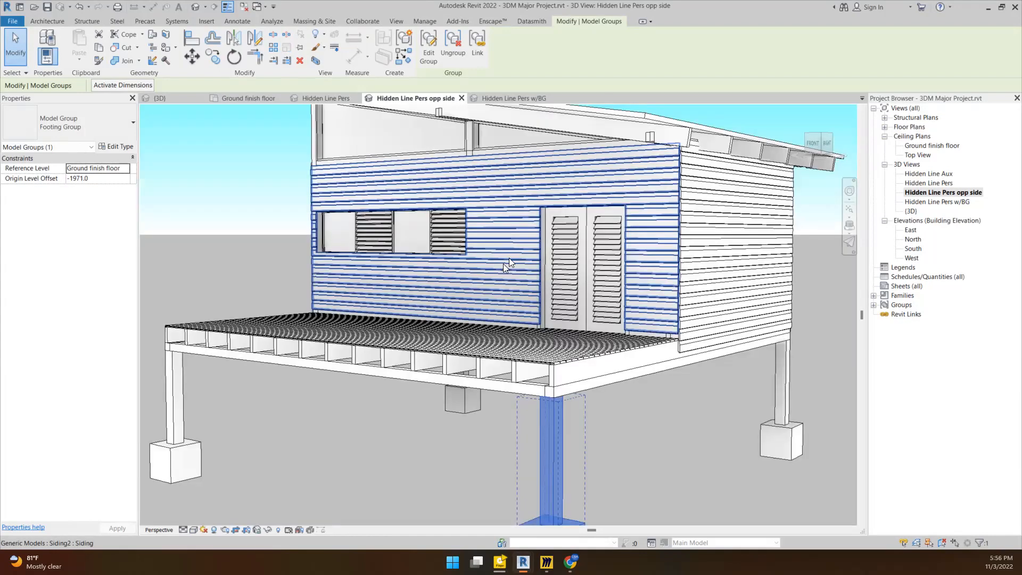
pyautogui.moveTo(478, 287); pyautogui.dragTo(276, 96, button='middle')
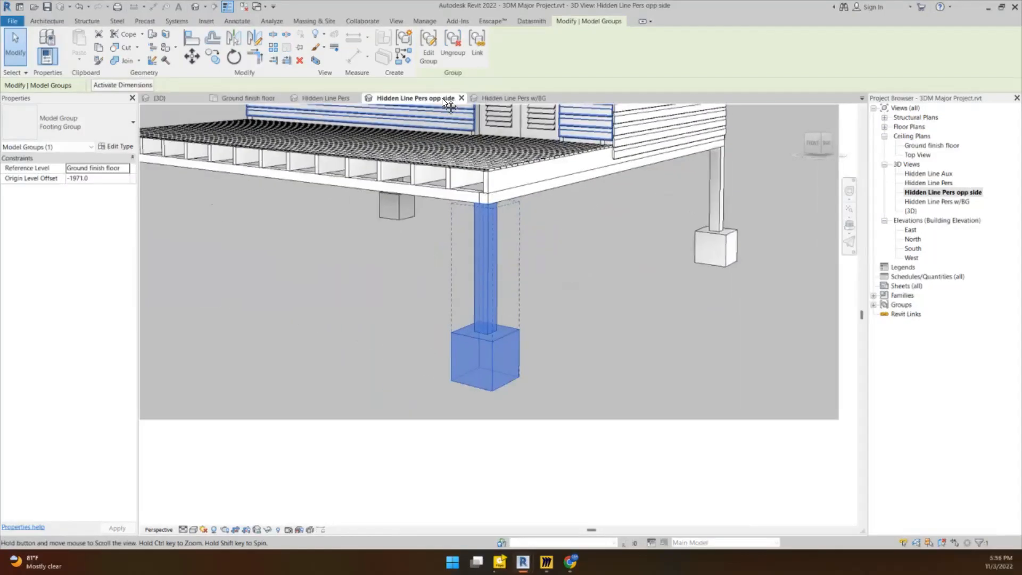
pyautogui.scroll(3, 431, 245)
pyautogui.scroll(4, 532, 389)
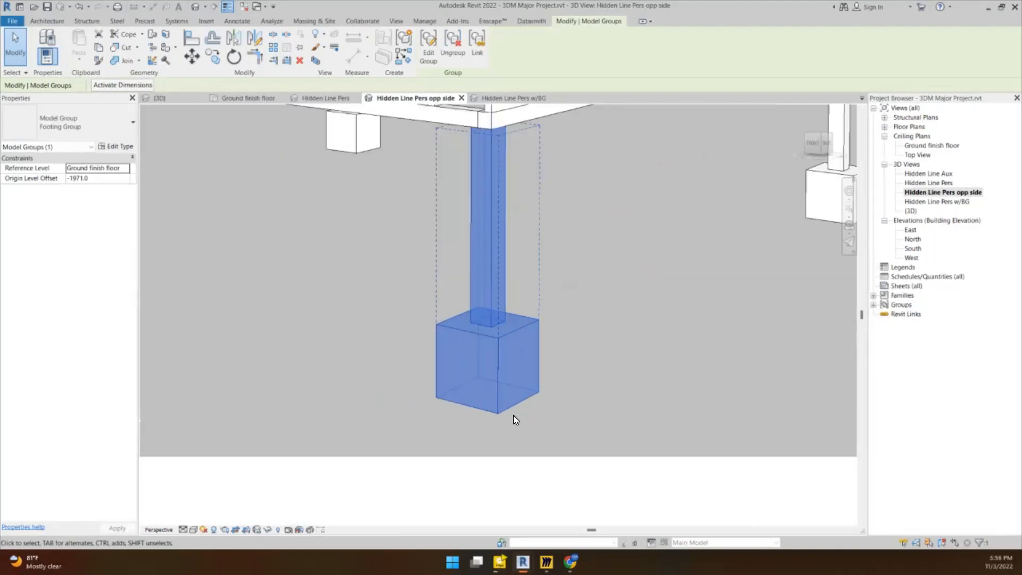
pyautogui.click(434, 478)
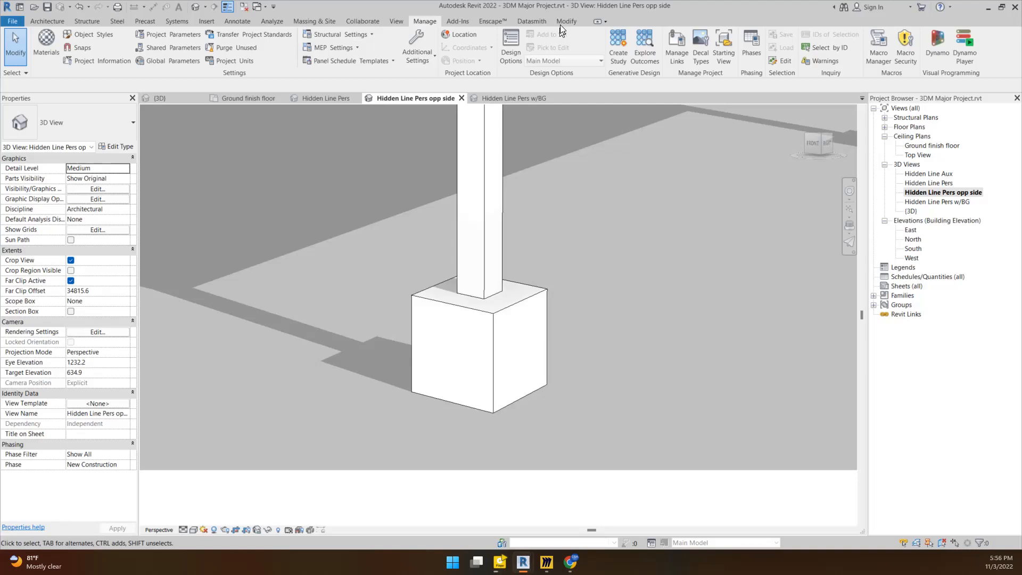
# Open the front corner Footing Group for editing and start in-place editing of its structural foundation.
pyautogui.click(494, 311)
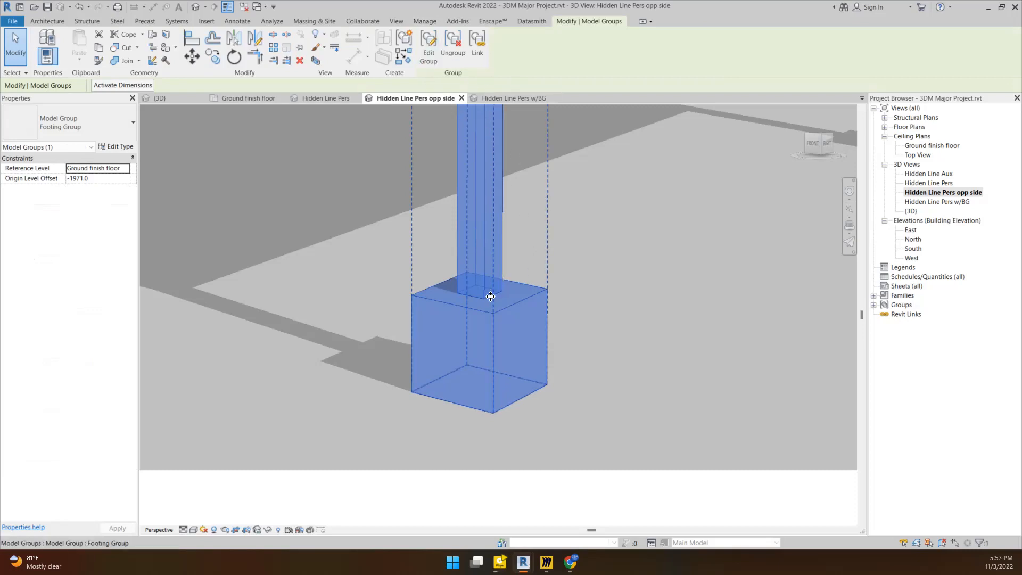
pyautogui.scroll(-6, 490, 297)
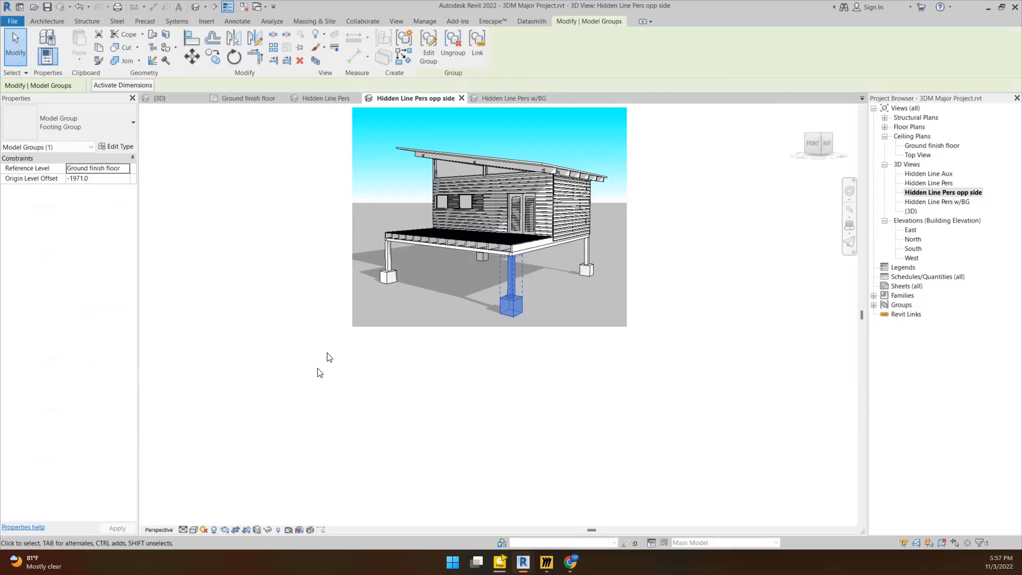
pyautogui.scroll(6, 503, 304)
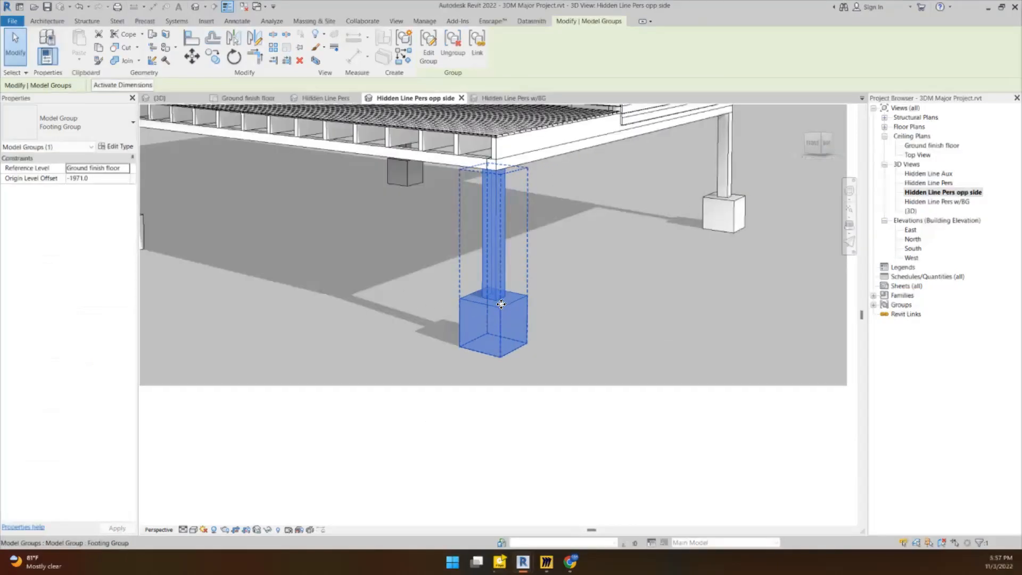
pyautogui.doubleClick(500, 305)
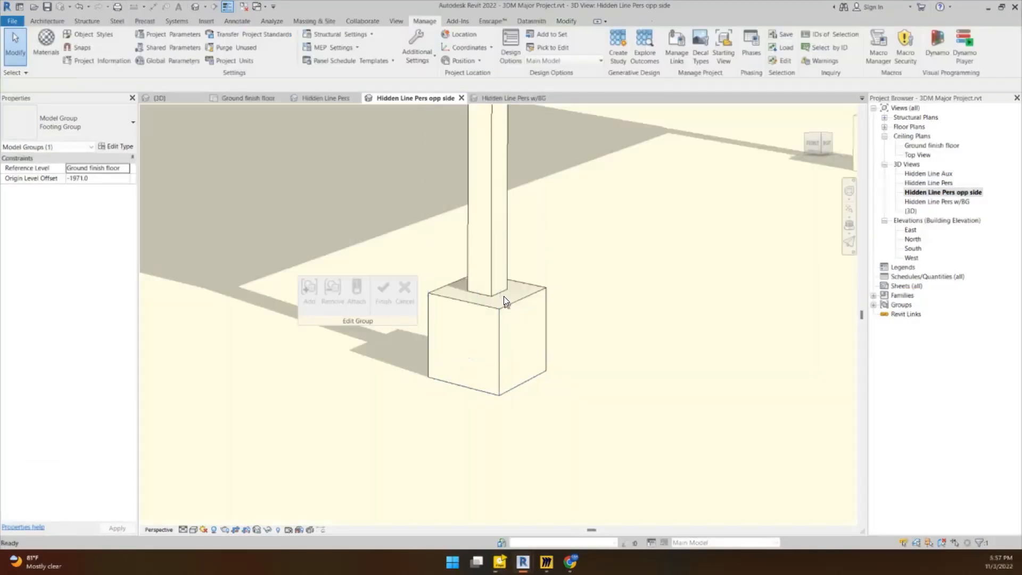
pyautogui.click(506, 301)
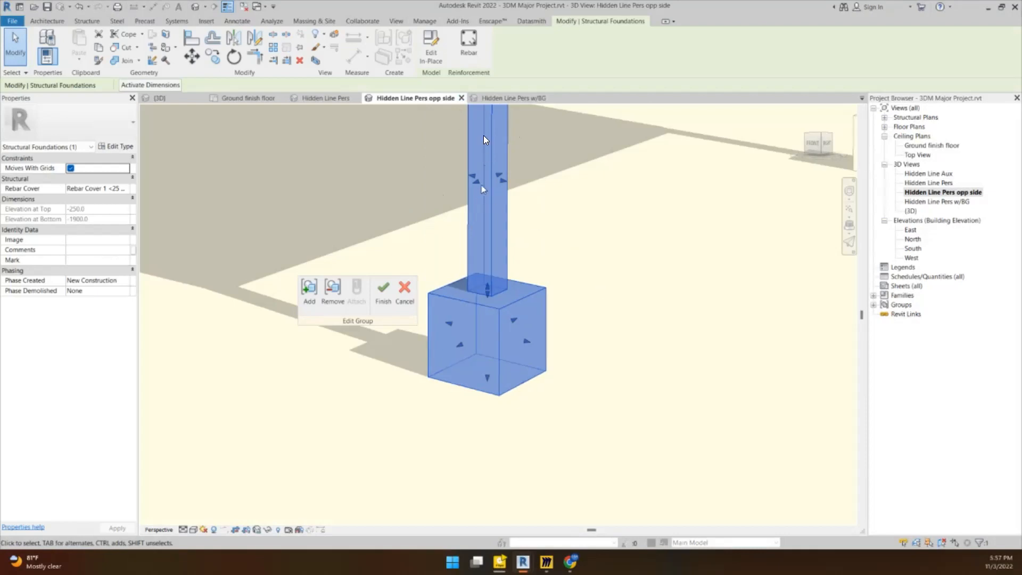
pyautogui.click(430, 62)
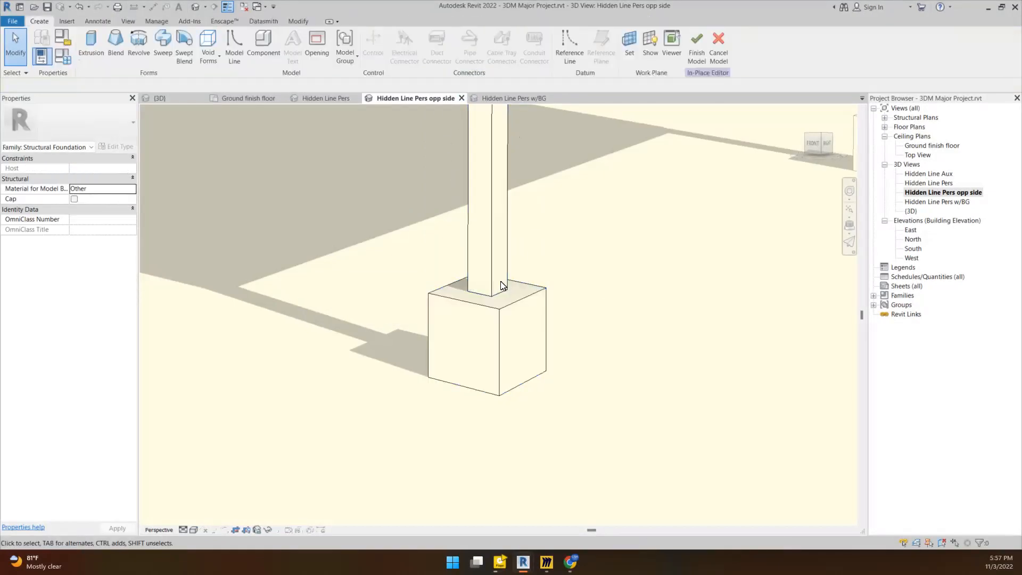
# Select the post extrusion above the footing block and start the Paint tool.
pyautogui.click(472, 270)
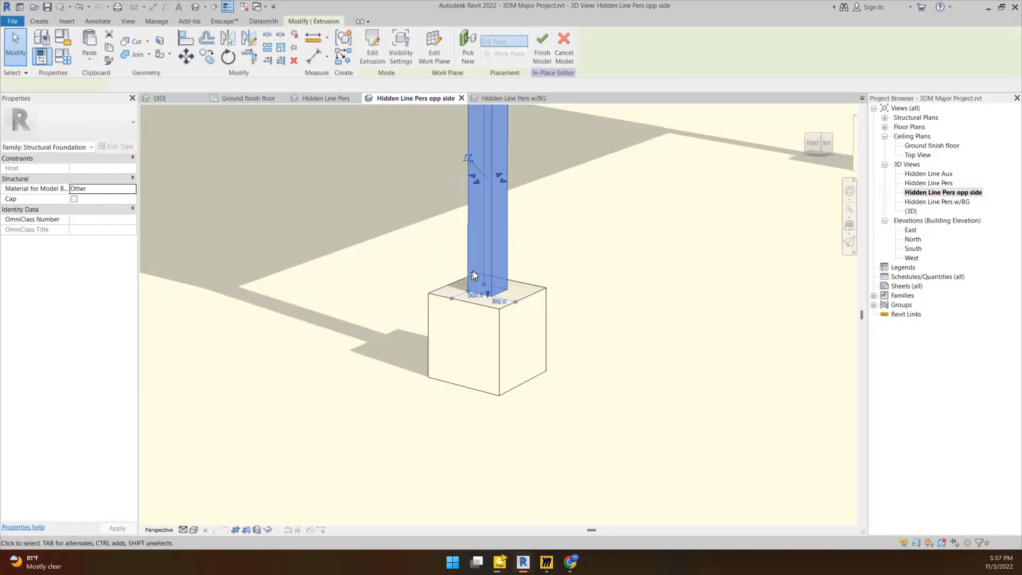
pyautogui.moveTo(556, 197); pyautogui.dragTo(531, 308, button='middle')
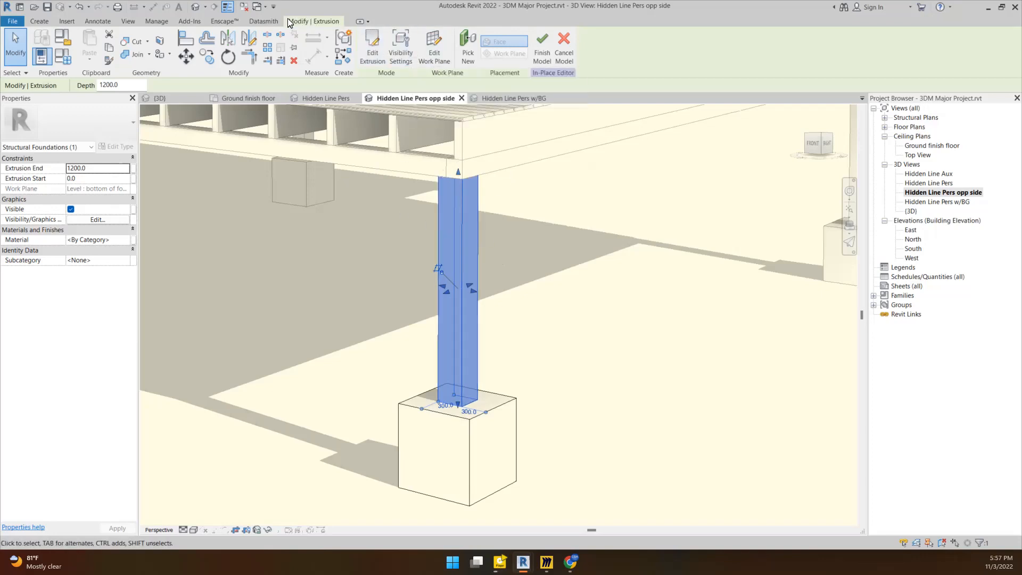
pyautogui.moveTo(248, 255)
pyautogui.mouseDown()
pyautogui.moveTo(182, 136)
pyautogui.moveTo(159, 61)
pyautogui.moveTo(176, 70)
pyautogui.mouseUp()
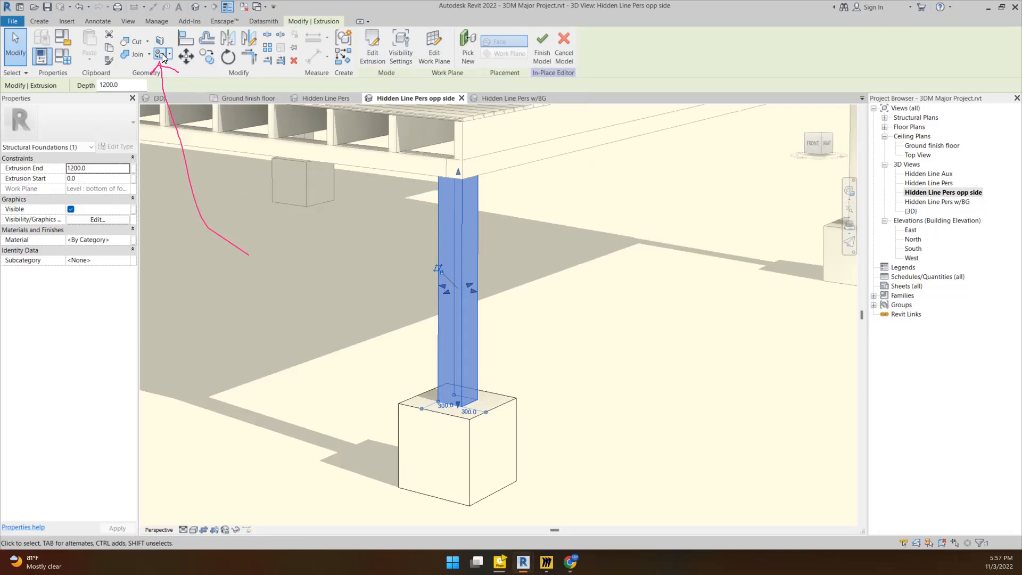
pyautogui.click(162, 55)
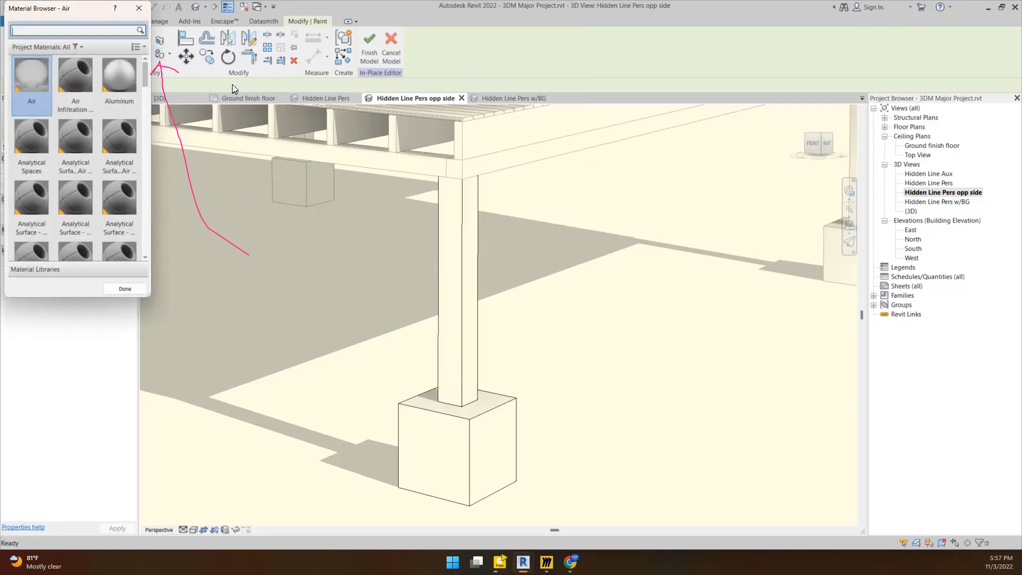
pyautogui.moveTo(234, 104); pyautogui.dragTo(186, 176)
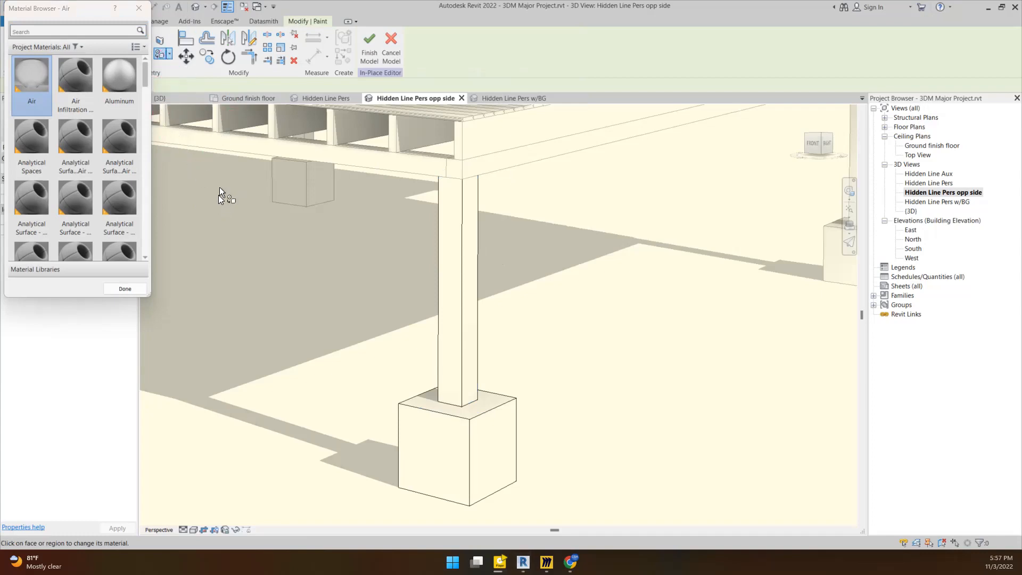
# Browse the project materials and choose the stainless metal material as the paint for the post.
pyautogui.scroll(-15, 98, 141)
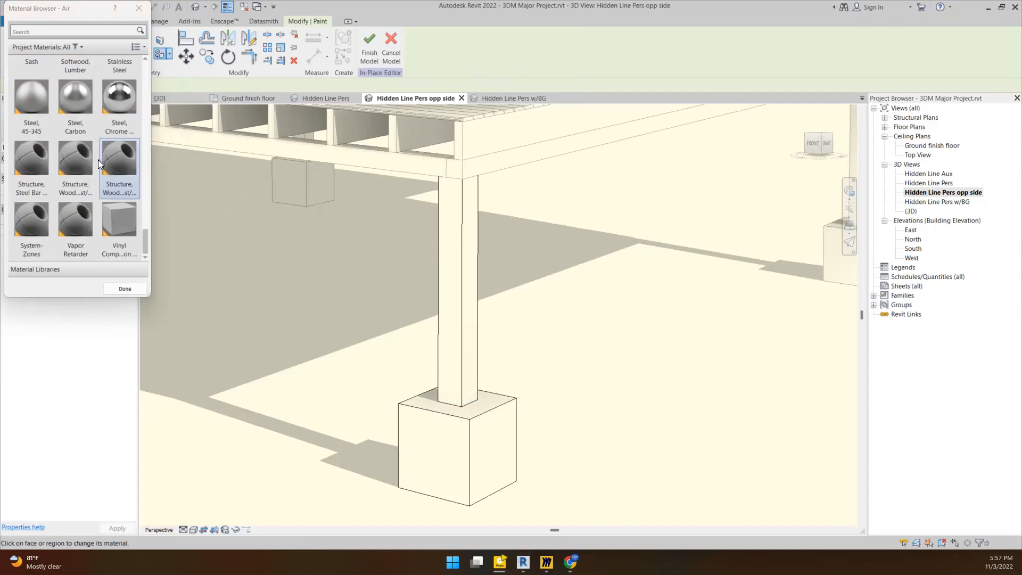
pyautogui.scroll(14, 98, 160)
pyautogui.scroll(-7, 99, 162)
pyautogui.scroll(2, 99, 161)
pyautogui.scroll(3, 99, 161)
pyautogui.scroll(-6, 99, 161)
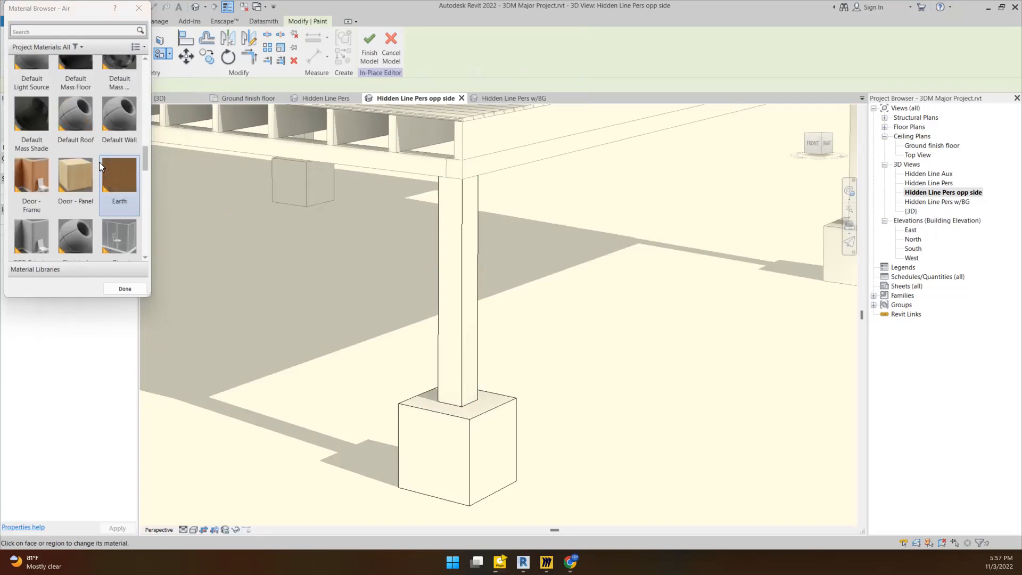
pyautogui.scroll(-4, 100, 165)
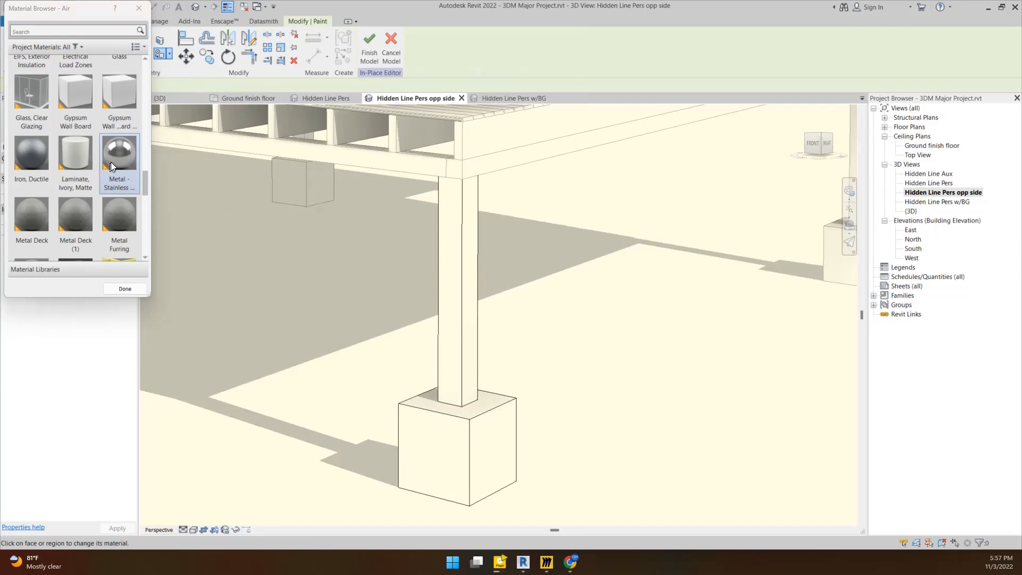
pyautogui.click(111, 159)
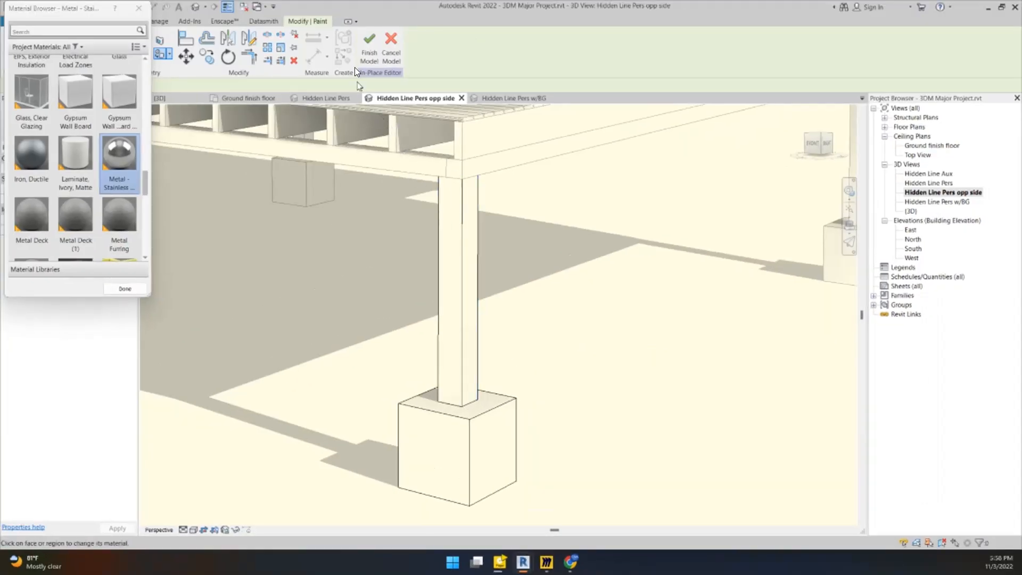
# Finish the in-place foundation model and the Footing Group edit, and clear the selection.
pyautogui.click(365, 59)
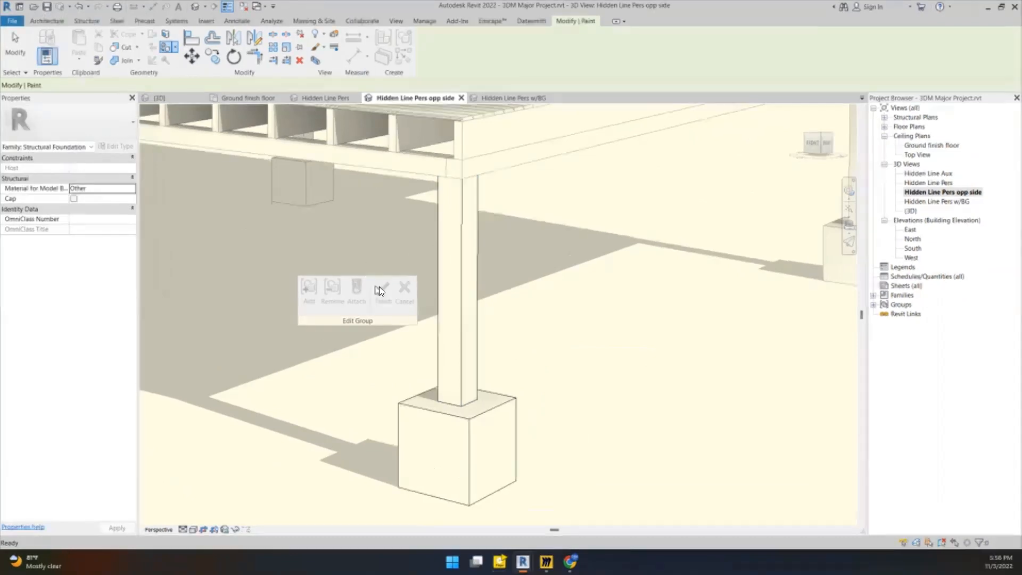
pyautogui.click(382, 287)
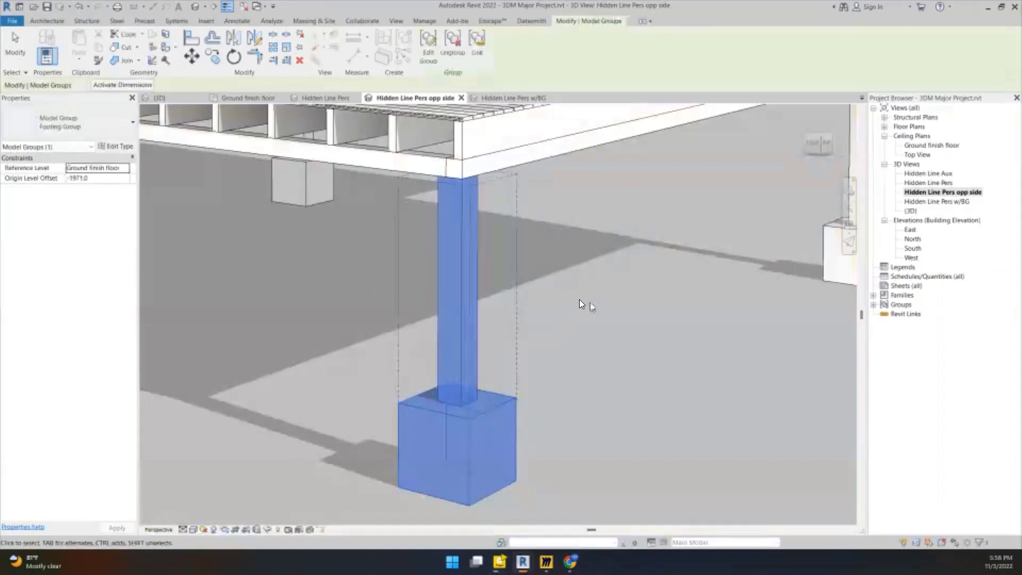
pyautogui.scroll(-5, 579, 299)
pyautogui.click(628, 404)
pyautogui.scroll(5, 567, 350)
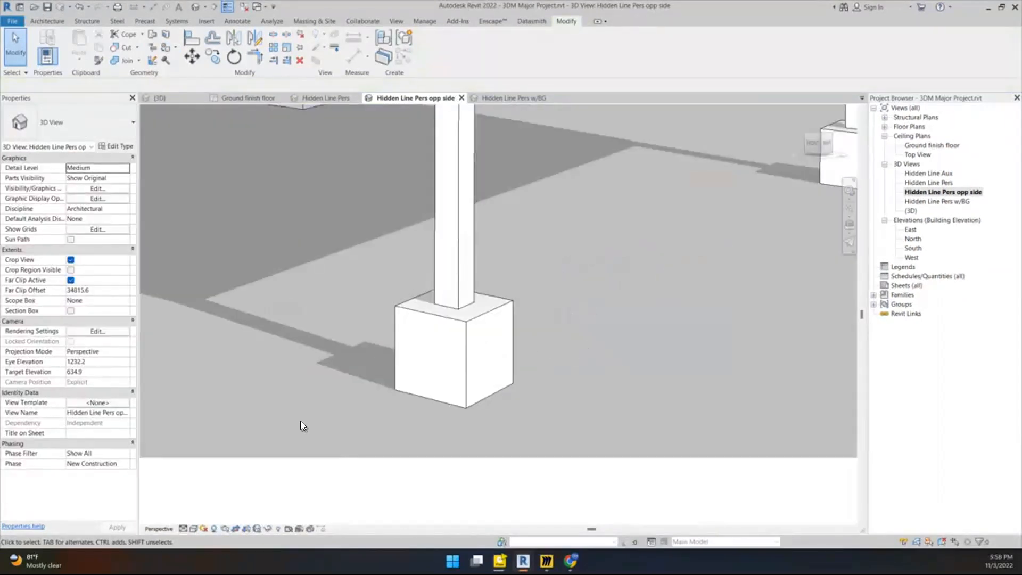
# Try the Shaded and Realistic visual styles on the opposite-side perspective to compare the post and footing colours.
pyautogui.click(192, 526)
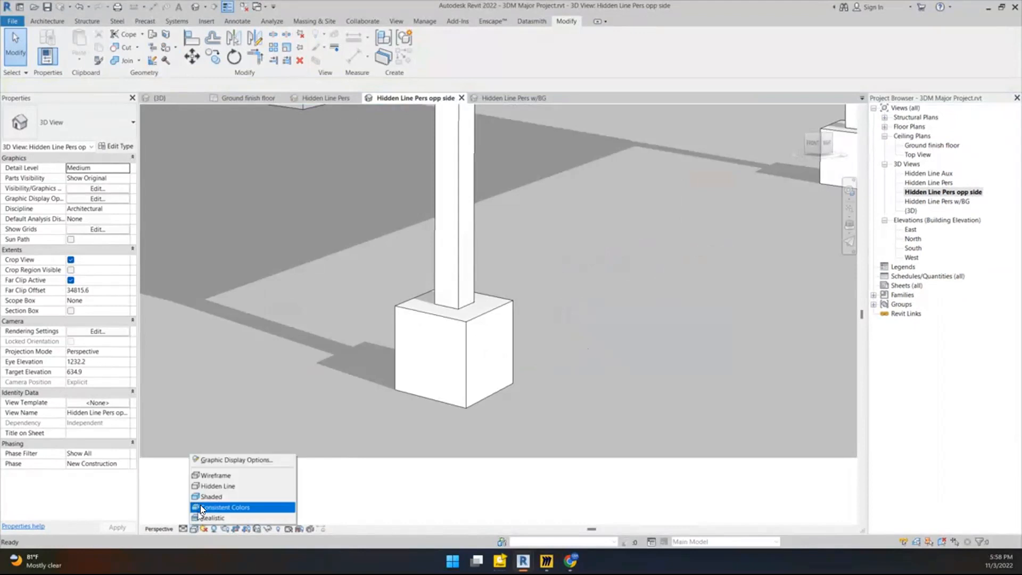
pyautogui.click(207, 496)
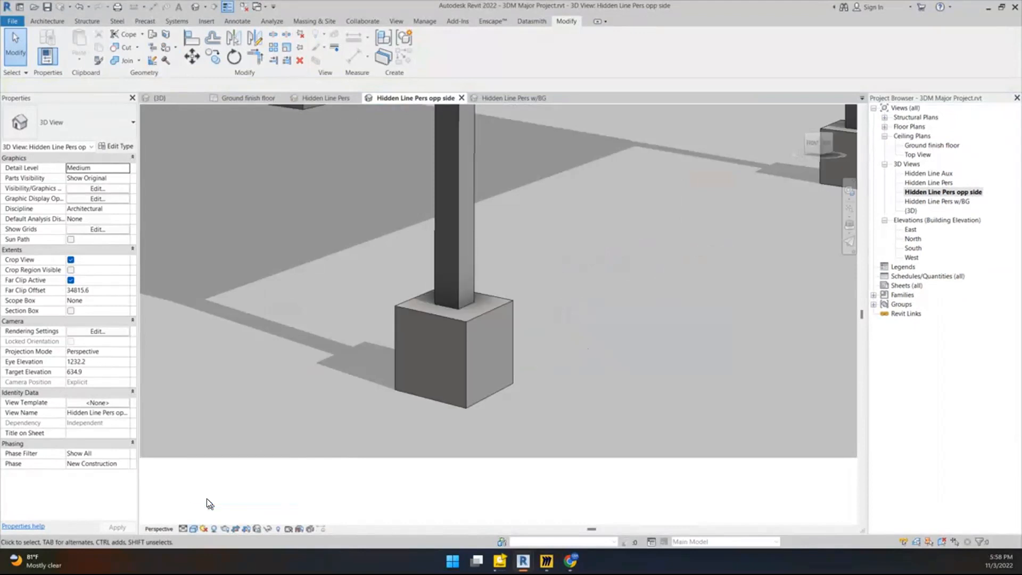
pyautogui.click(193, 529)
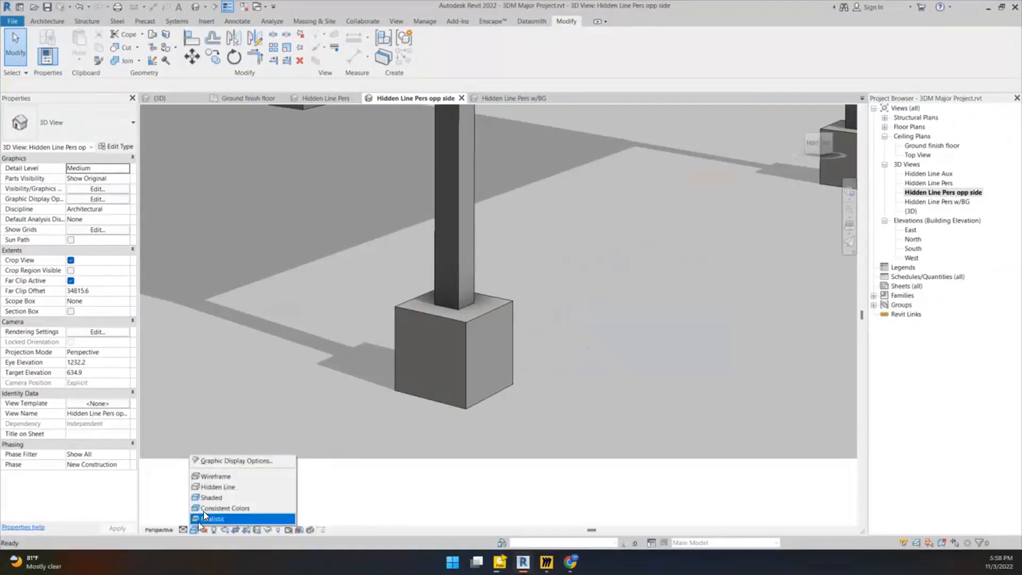
pyautogui.click(205, 517)
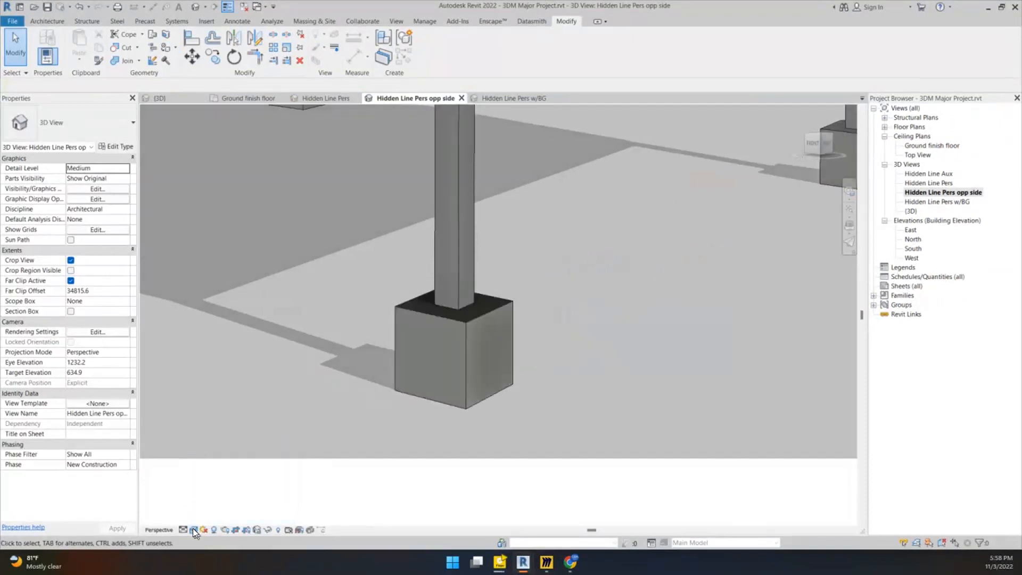
pyautogui.click(193, 529)
pyautogui.click(203, 515)
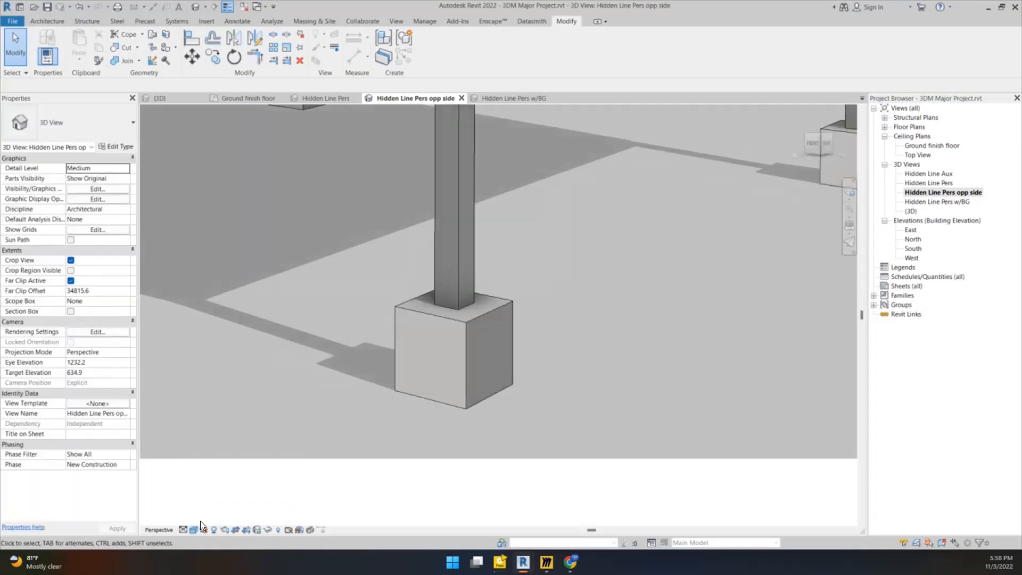
# Reopen the front corner Footing Group and start in-place editing of its structural foundation.
pyautogui.doubleClick(432, 312)
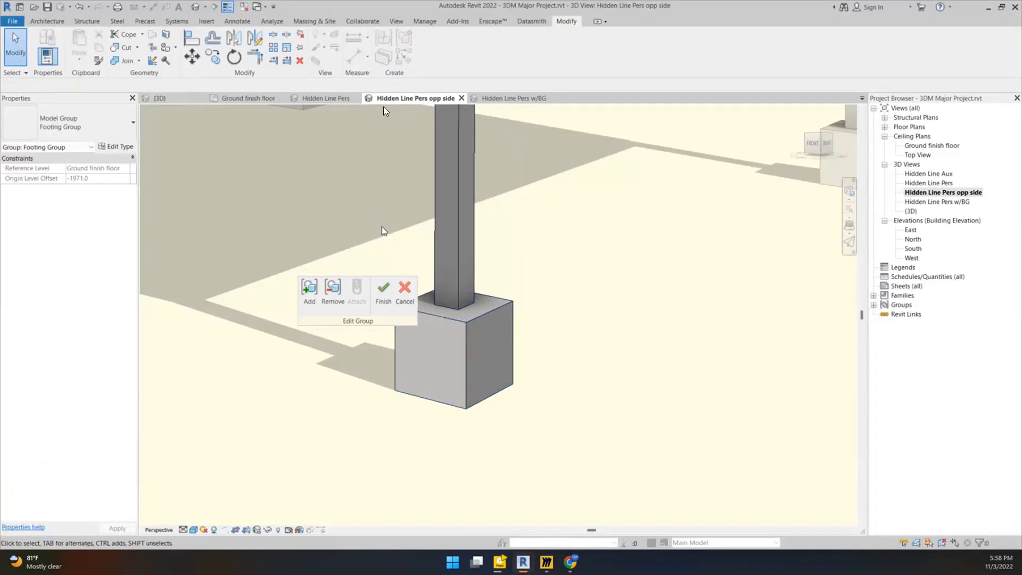
pyautogui.click(437, 301)
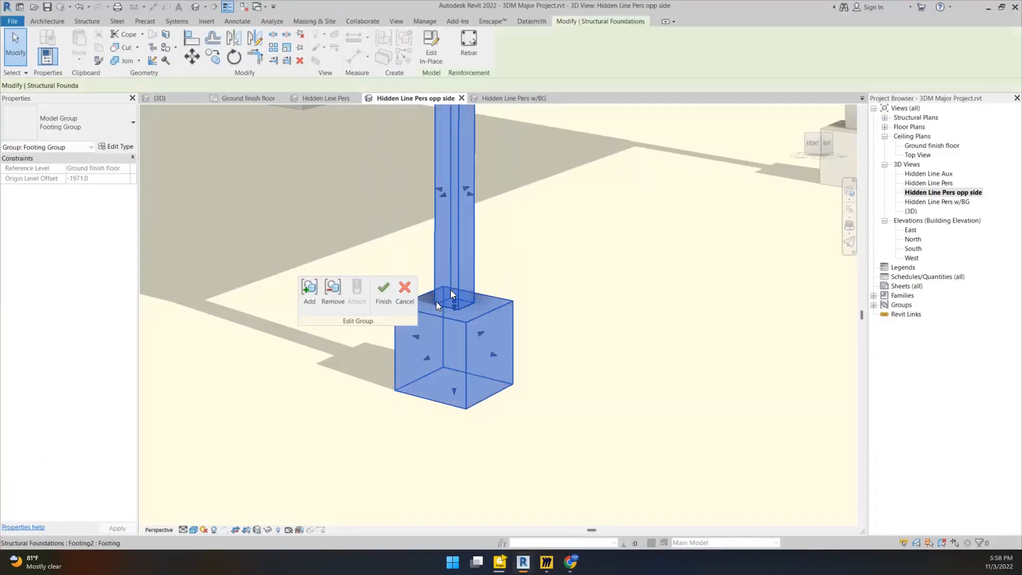
pyautogui.click(440, 63)
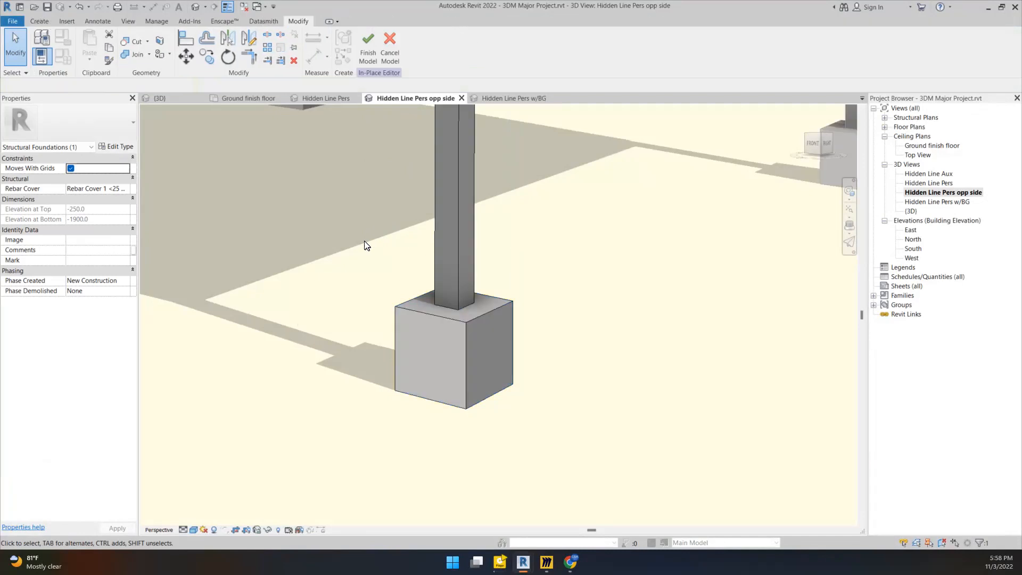
# Paint the two visible vertical faces of the footing block with the Concrete, Lightweight material.
pyautogui.click(158, 53)
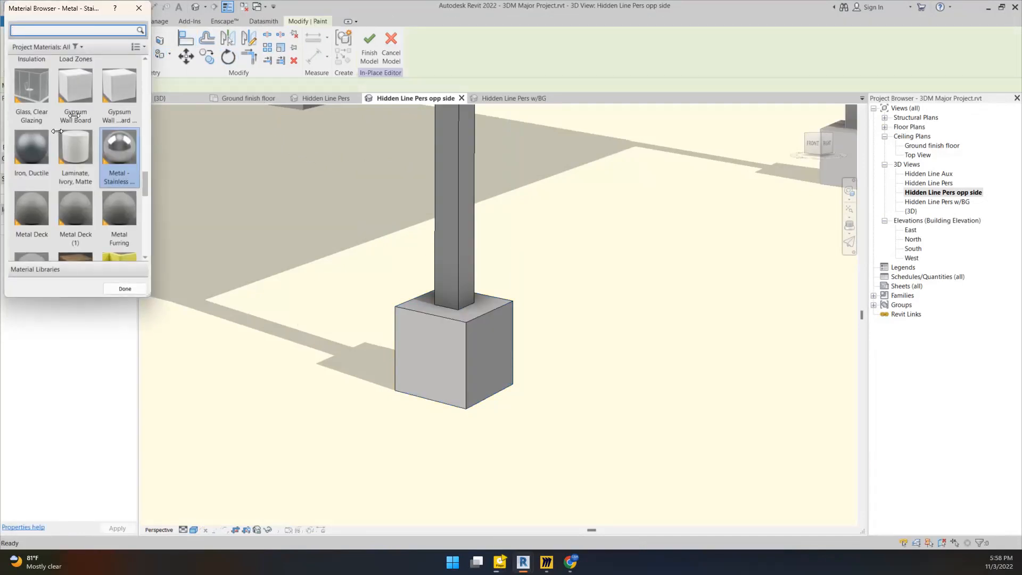
pyautogui.scroll(15, 62, 166)
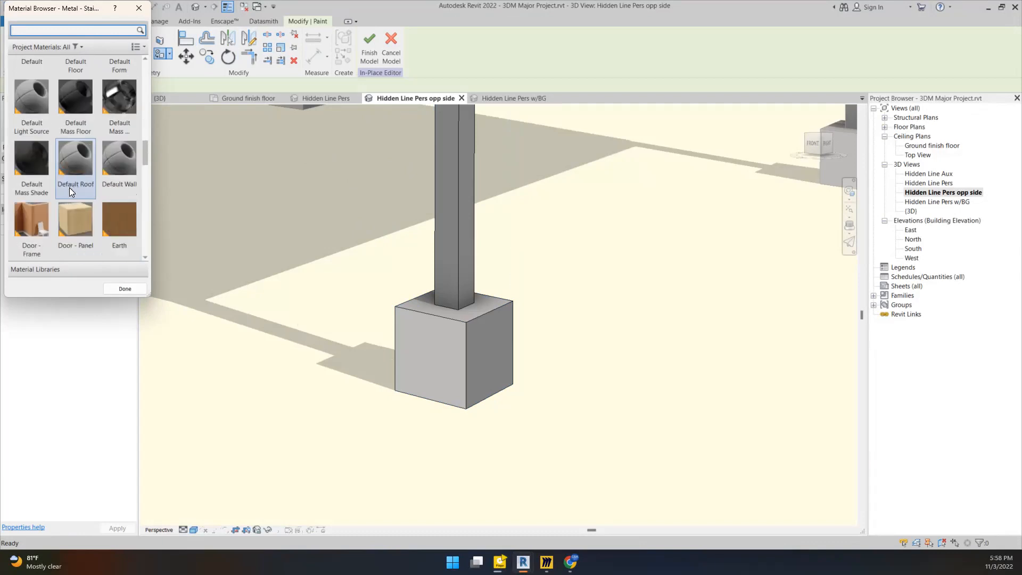
pyautogui.scroll(-3, 114, 205)
pyautogui.click(128, 106)
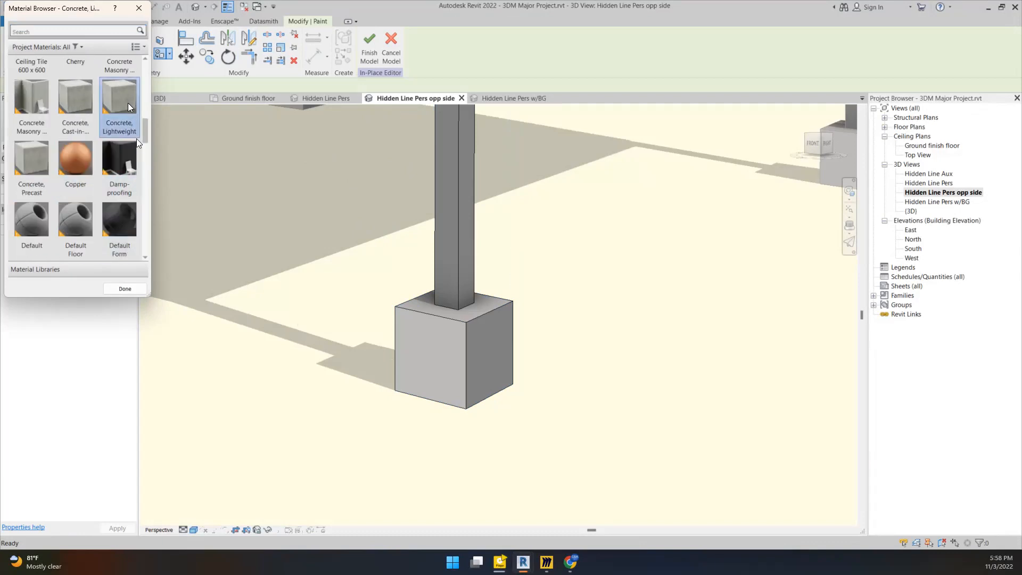
pyautogui.click(403, 315)
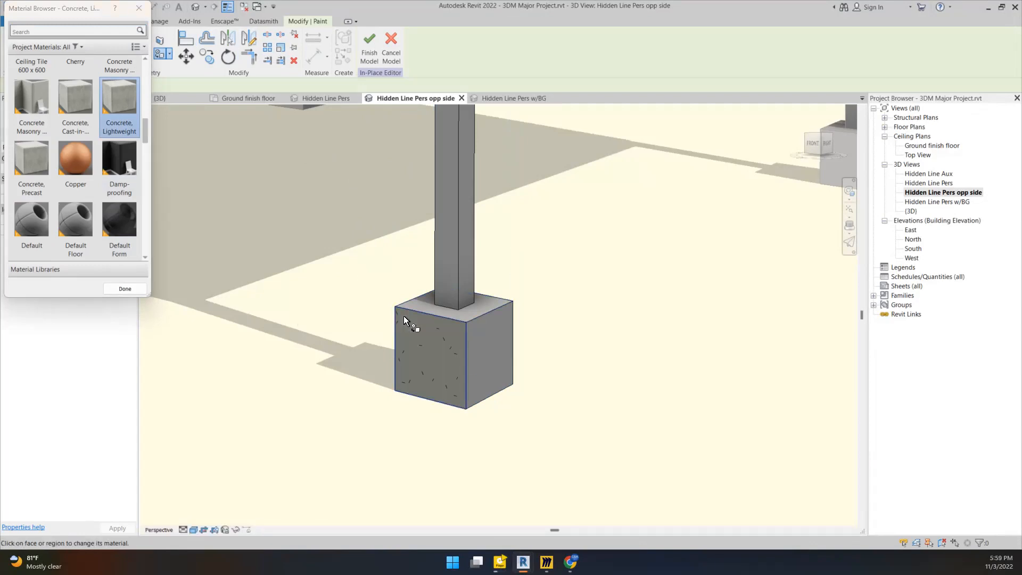
pyautogui.click(478, 324)
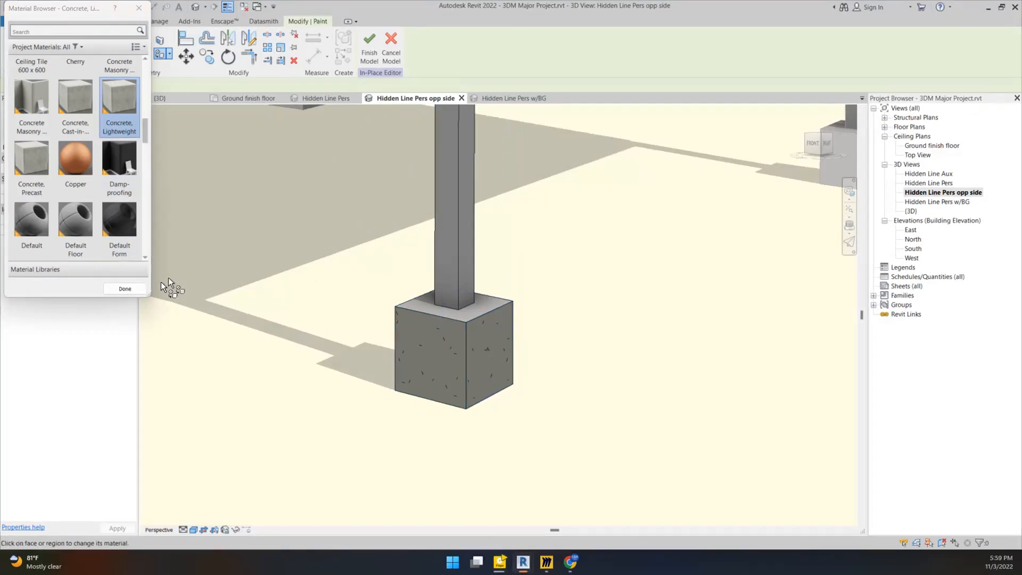
# End painting and finish both the in-place foundation model and the Footing Group edit.
pyautogui.click(125, 288)
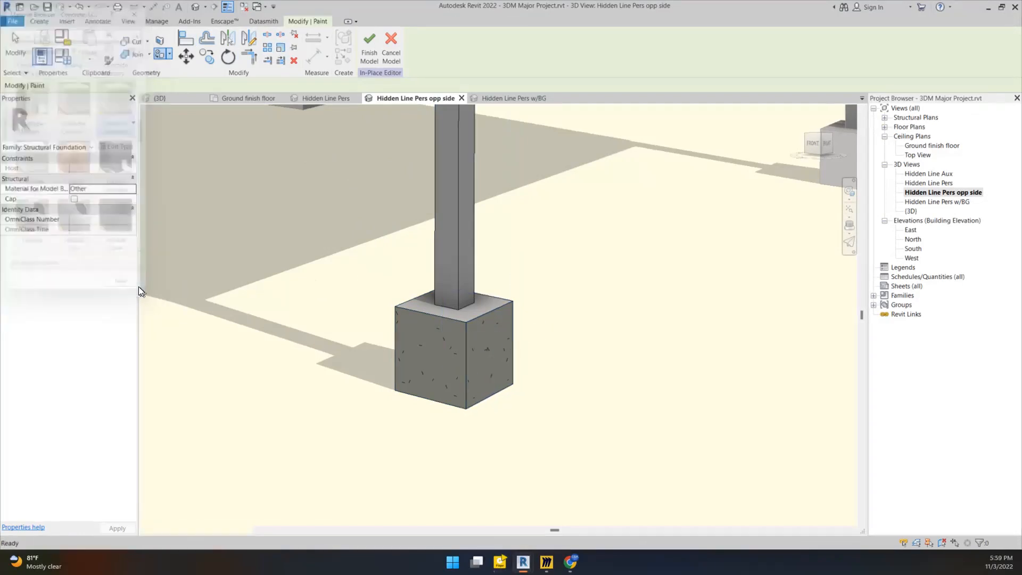
pyautogui.press('Escape')
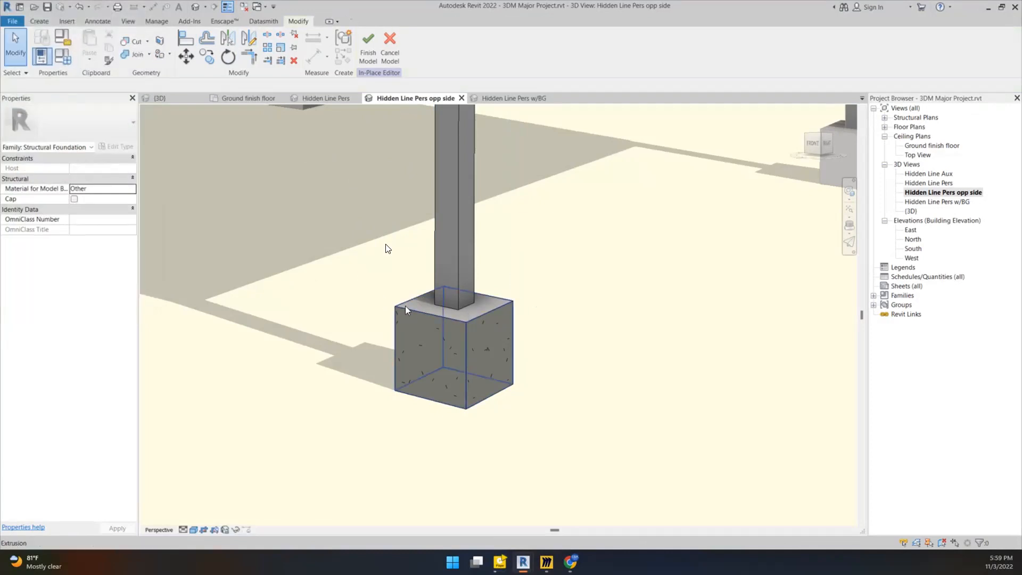
pyautogui.click(367, 56)
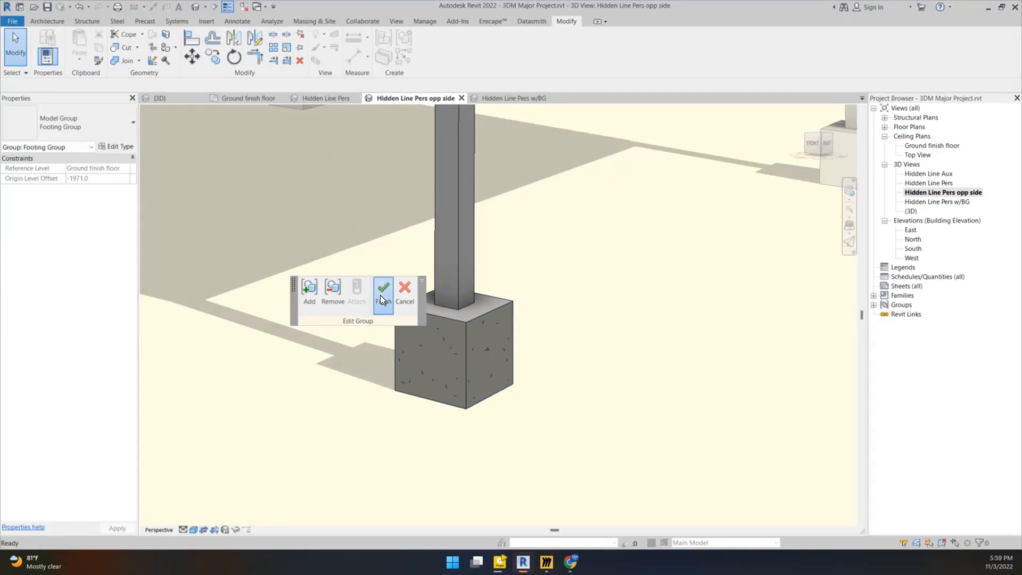
pyautogui.click(380, 294)
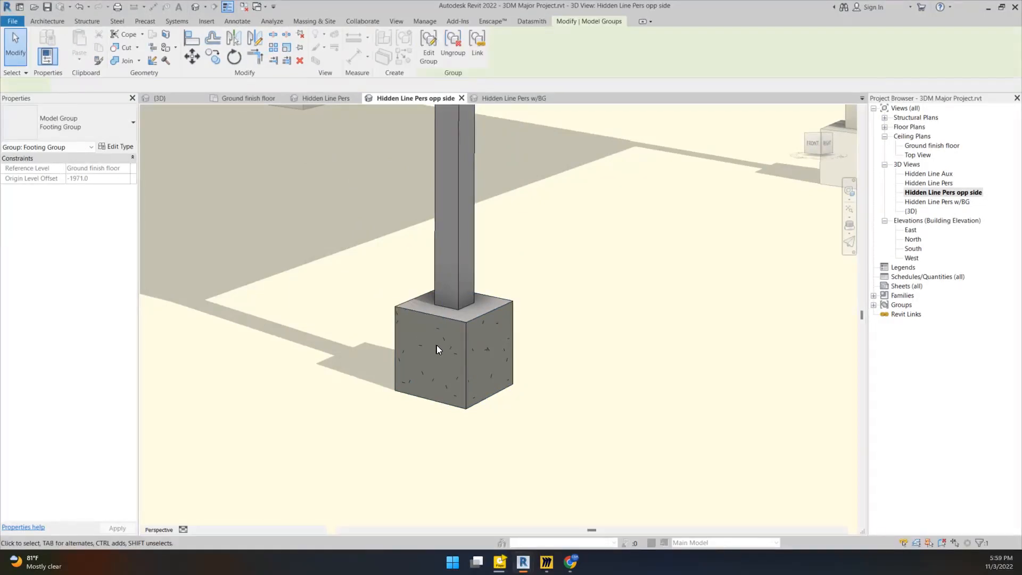
# Examine the concrete-painted footing block up close and check the footings across the whole building.
pyautogui.click(436, 345)
pyautogui.scroll(4, 482, 325)
pyautogui.click(293, 371)
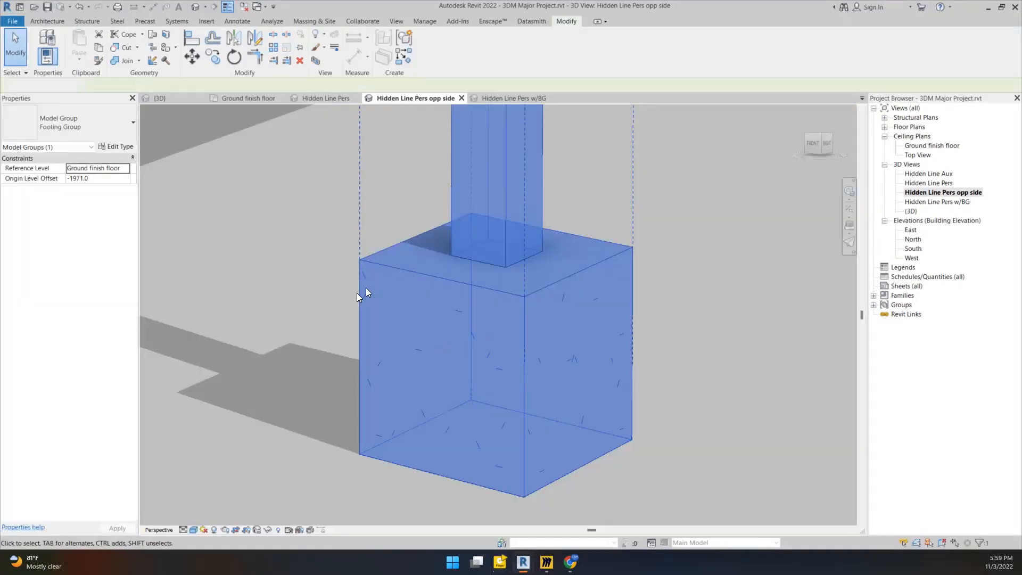
pyautogui.scroll(-7, 359, 290)
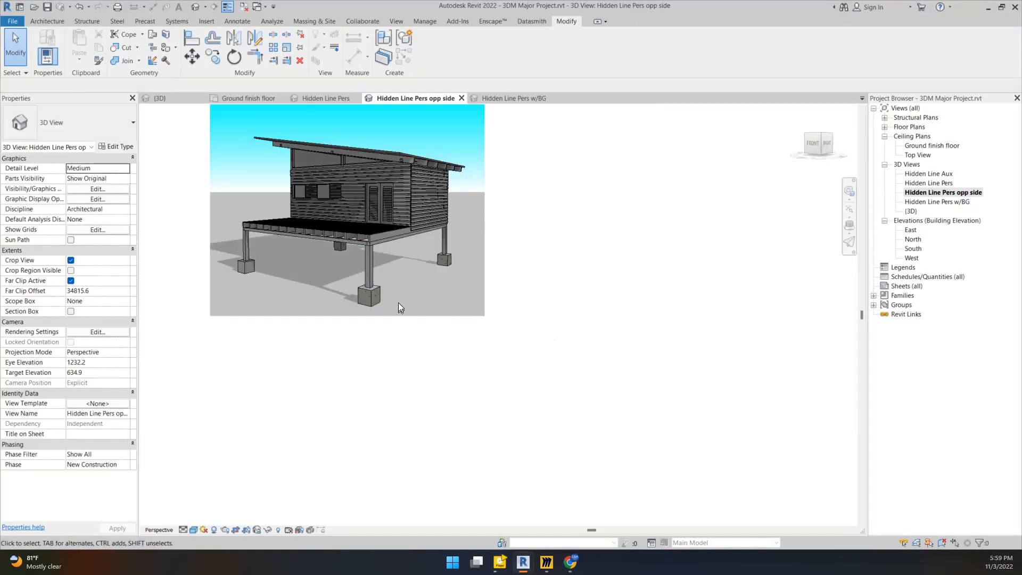
pyautogui.scroll(6, 326, 289)
pyautogui.scroll(4, 320, 256)
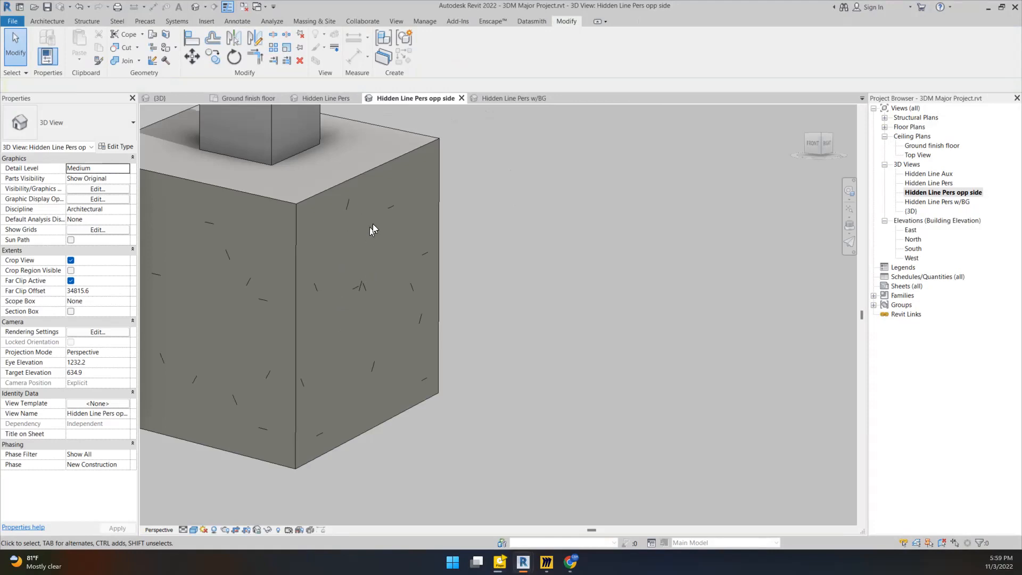
# Set the opposite-side perspective to the Hidden Line visual style and check the concrete pattern on the footings.
pyautogui.click(193, 530)
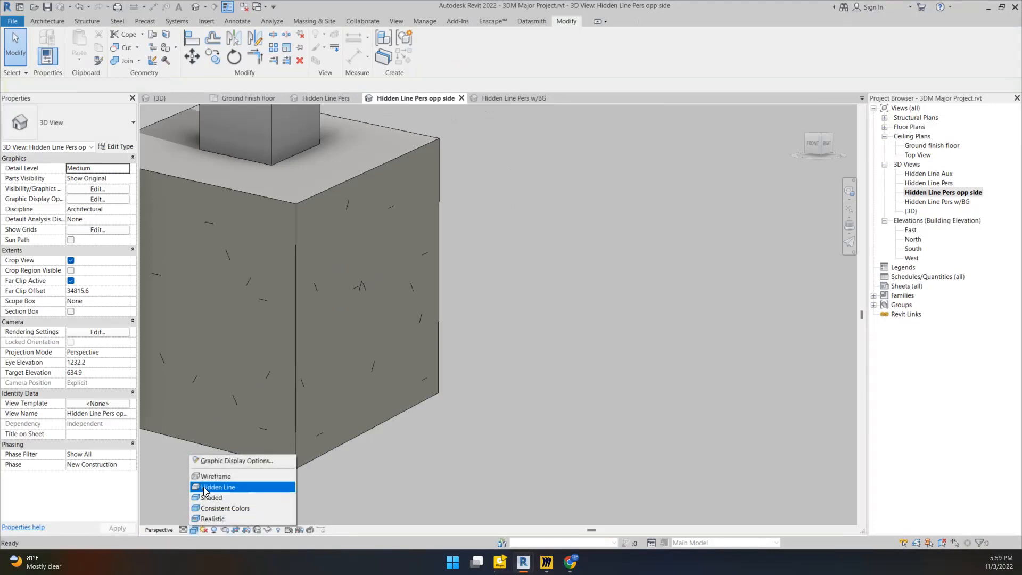
pyautogui.click(203, 486)
pyautogui.scroll(-6, 420, 413)
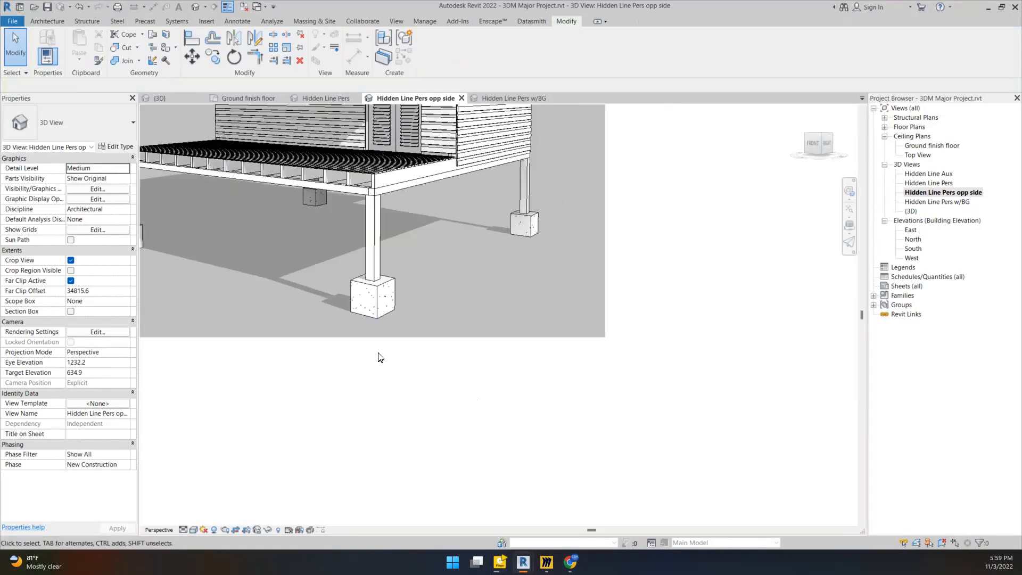
pyautogui.scroll(3, 374, 317)
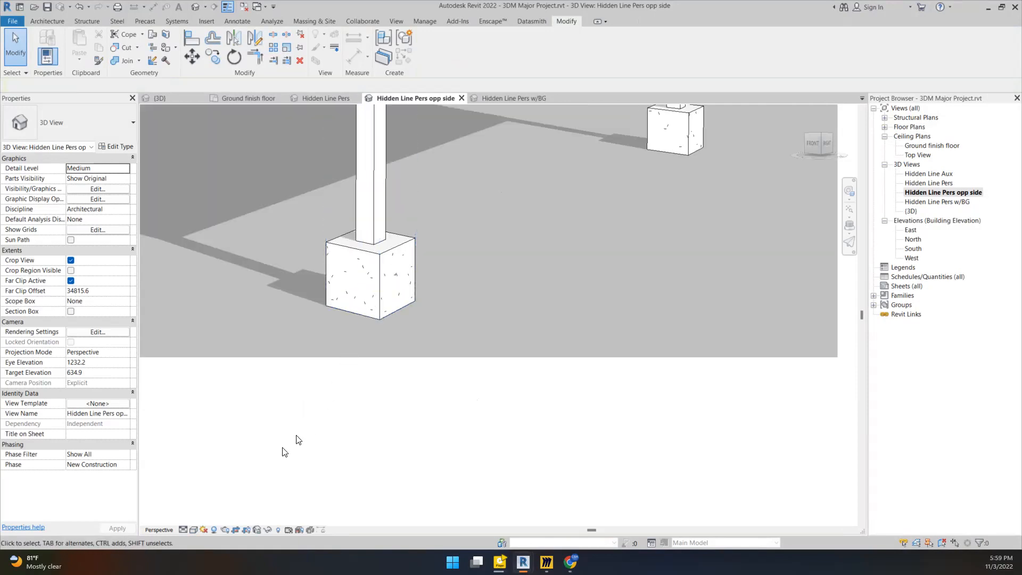
# Switch the opposite-side perspective to the Shaded visual style.
pyautogui.click(215, 531)
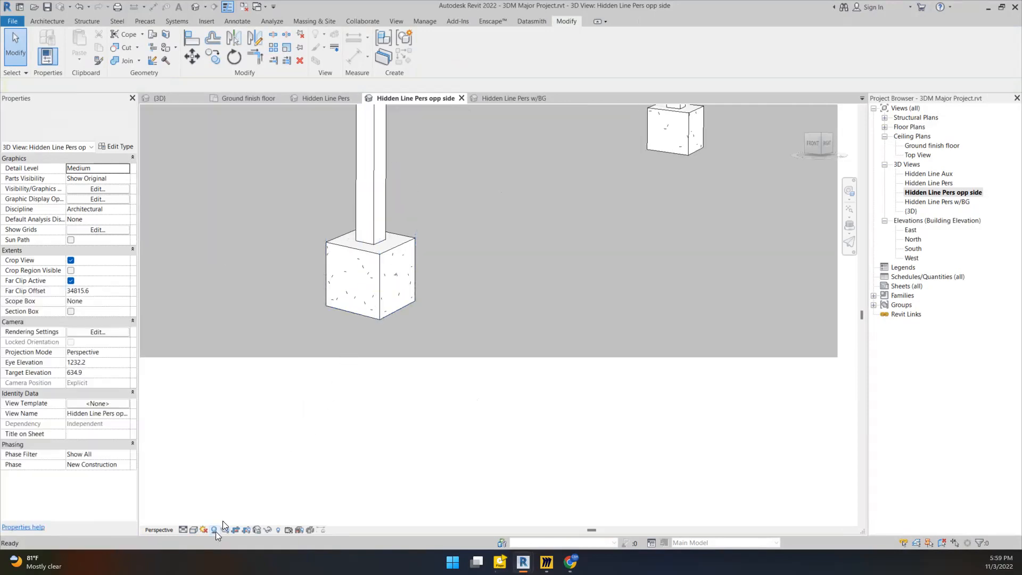
pyautogui.click(204, 530)
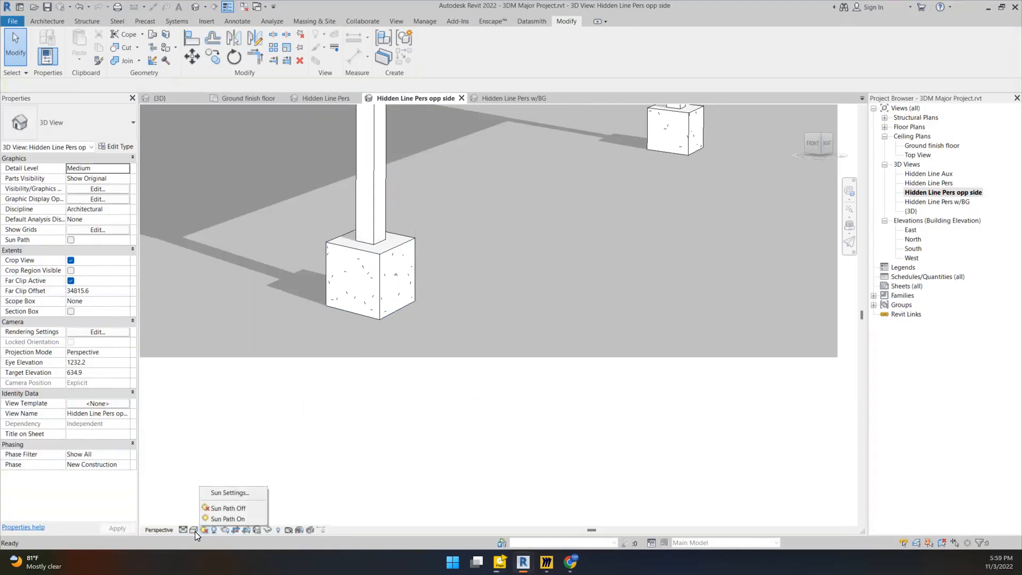
pyautogui.click(195, 531)
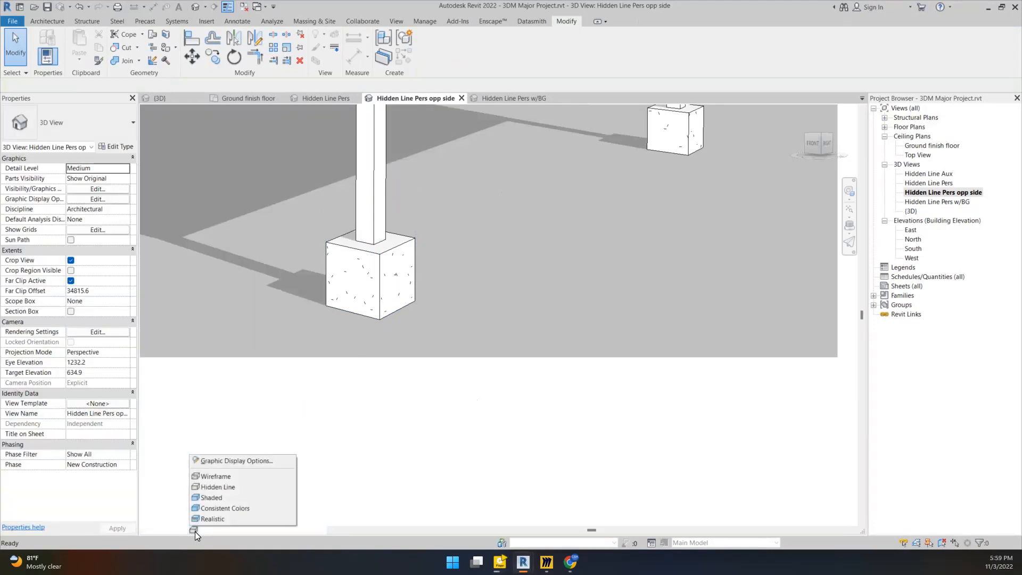
pyautogui.click(216, 508)
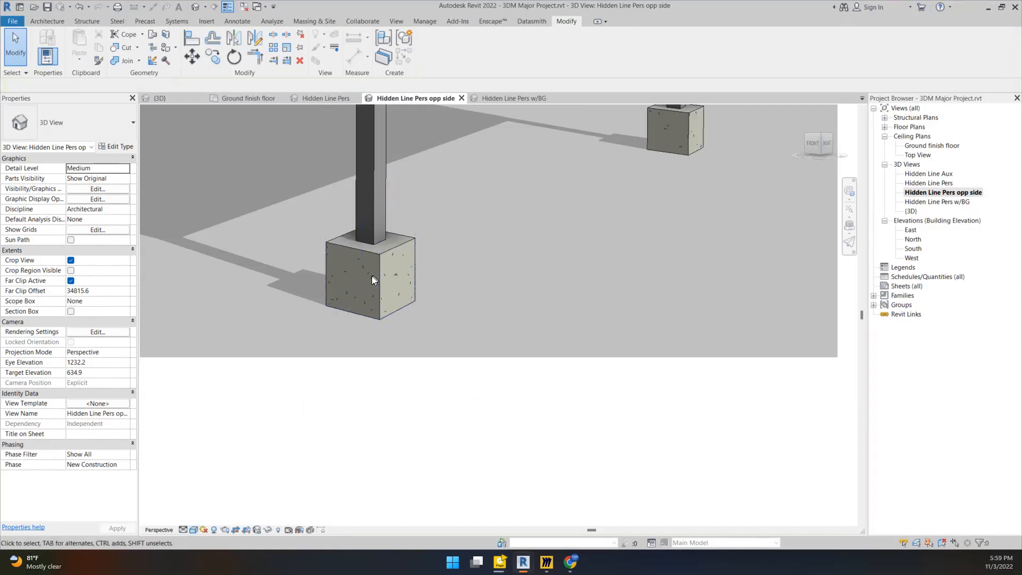
# Preview the opposite-side perspective in the Consistent Colors and Realistic visual styles.
pyautogui.click(196, 532)
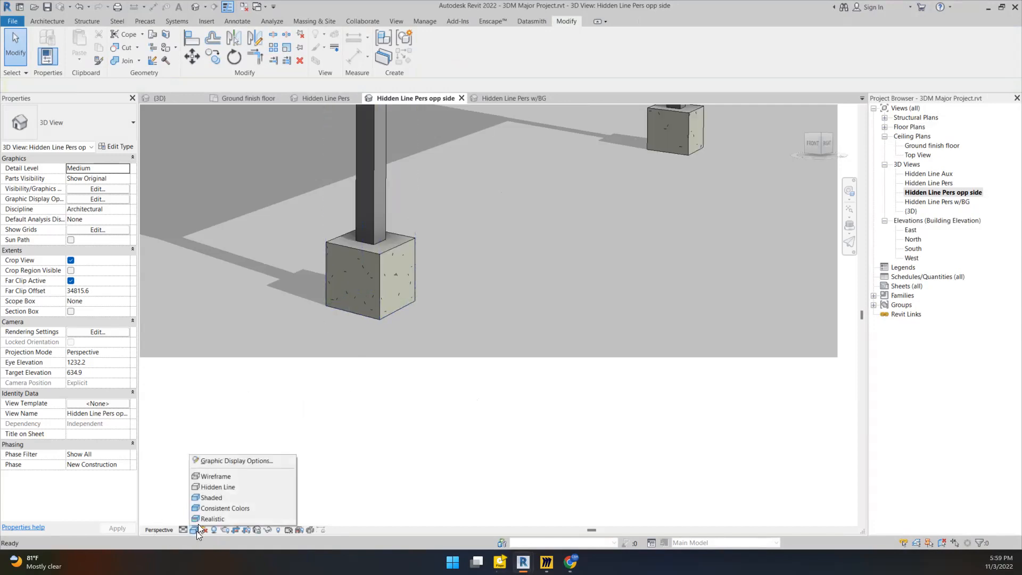
pyautogui.click(212, 507)
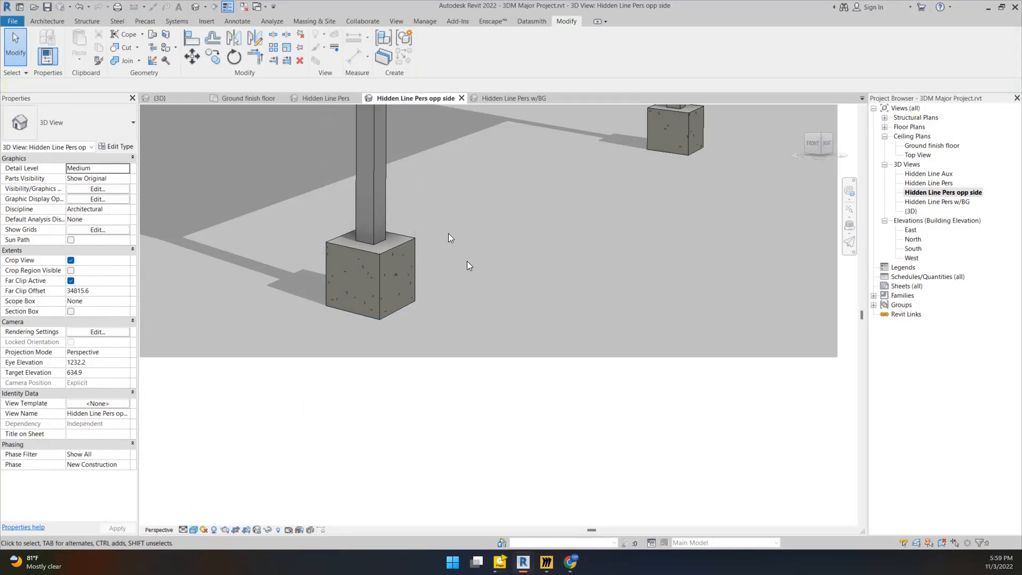
pyautogui.click(196, 530)
pyautogui.click(204, 516)
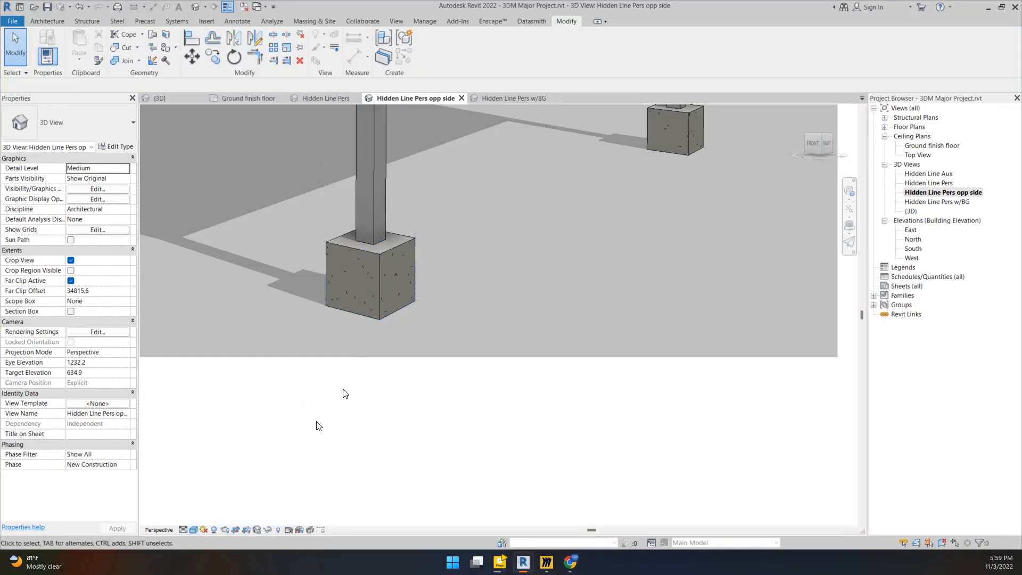
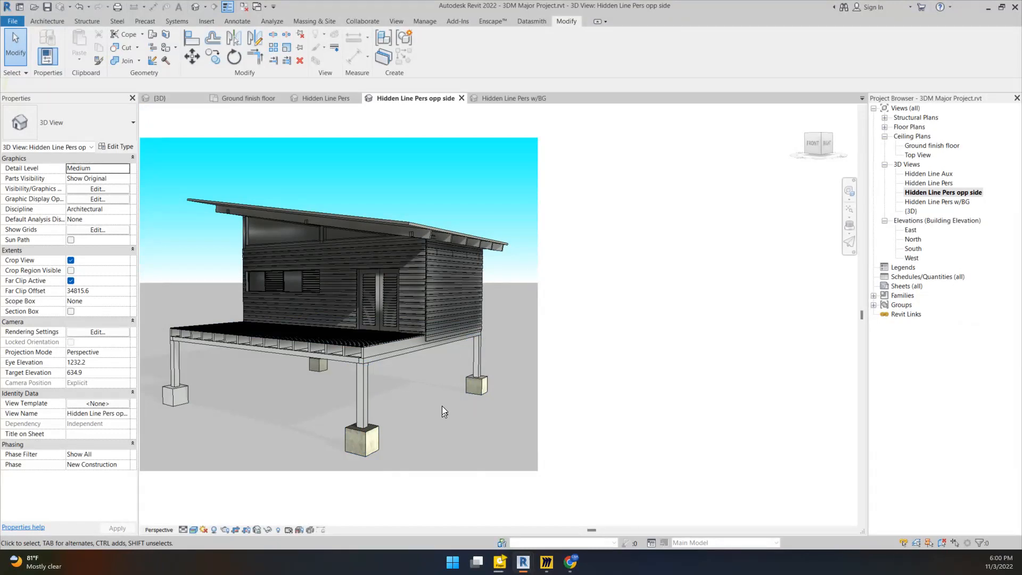
# Try another coloured visual style on the whole building and return the view to Hidden Line.
pyautogui.click(195, 531)
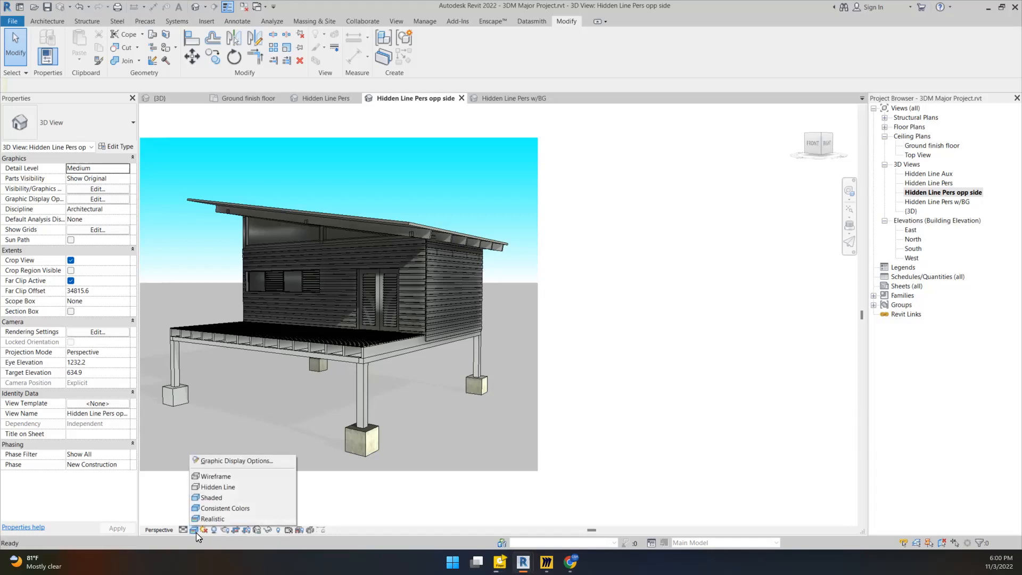
pyautogui.click(225, 507)
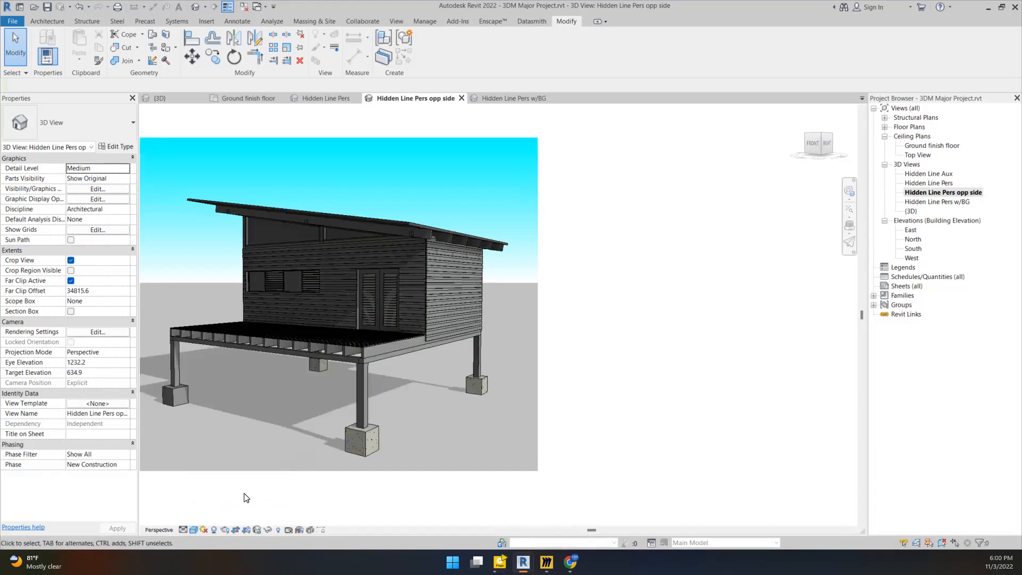
pyautogui.click(194, 529)
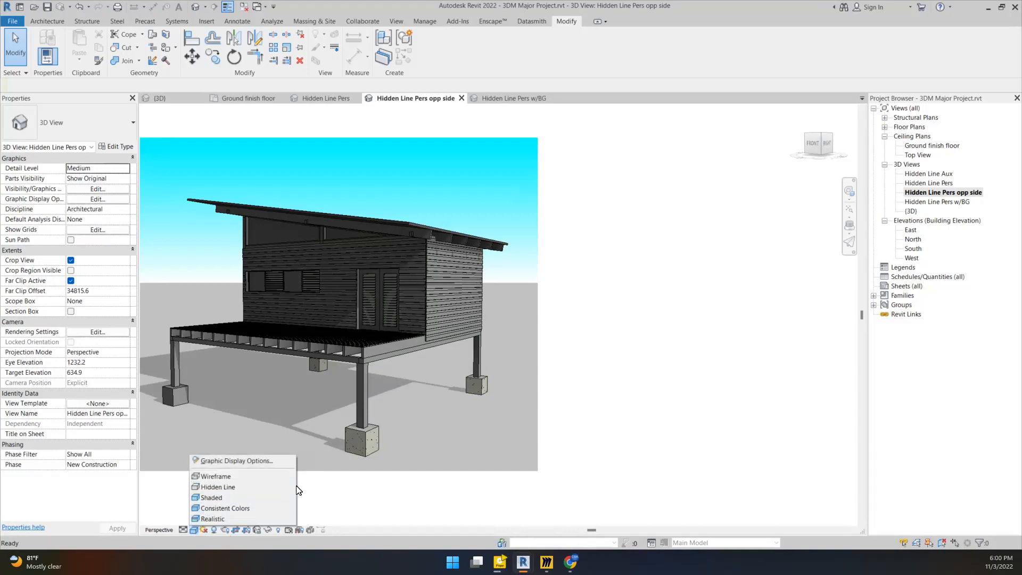
pyautogui.click(222, 497)
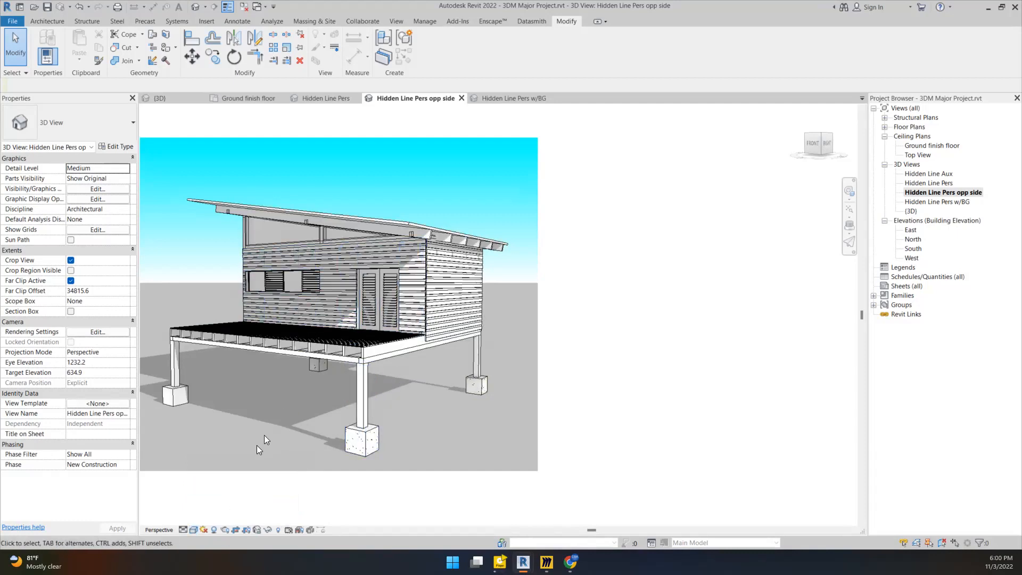
pyautogui.click(213, 530)
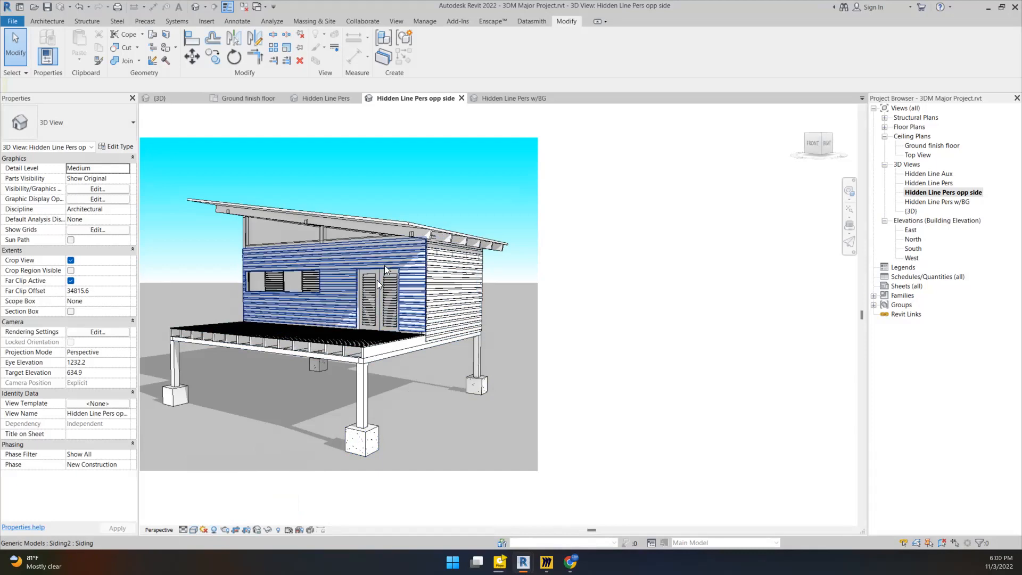
# Review the view's lighting and sun settings through Graphic Display Options and leave without changing them.
pyautogui.moveTo(397, 415); pyautogui.dragTo(458, 406, button='middle')
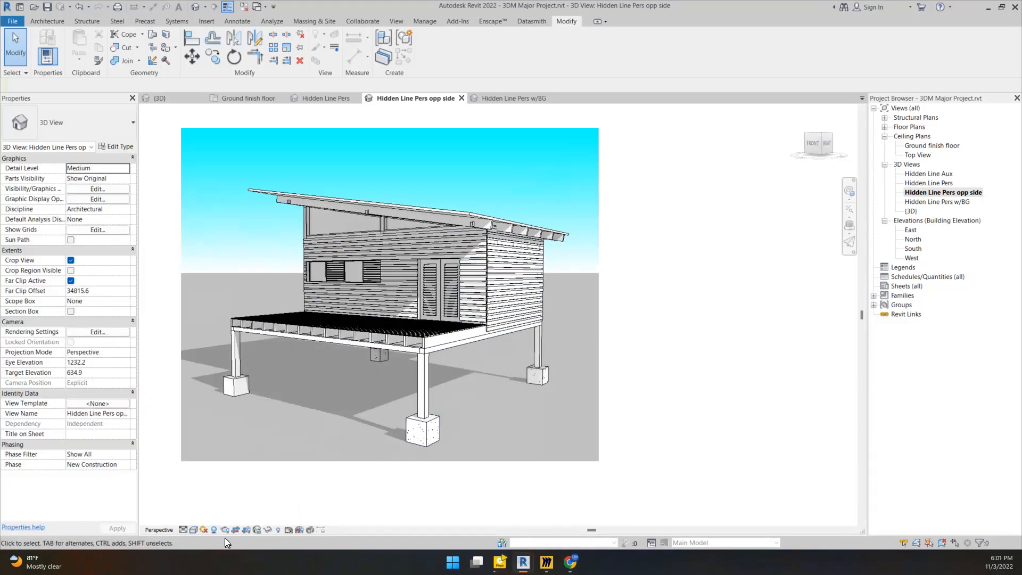
pyautogui.click(194, 530)
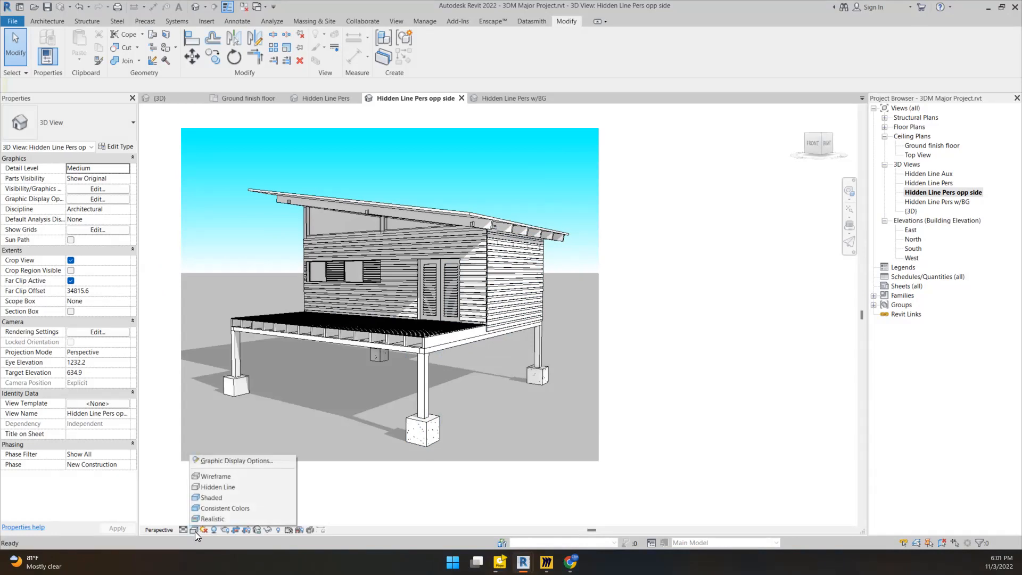
pyautogui.click(208, 461)
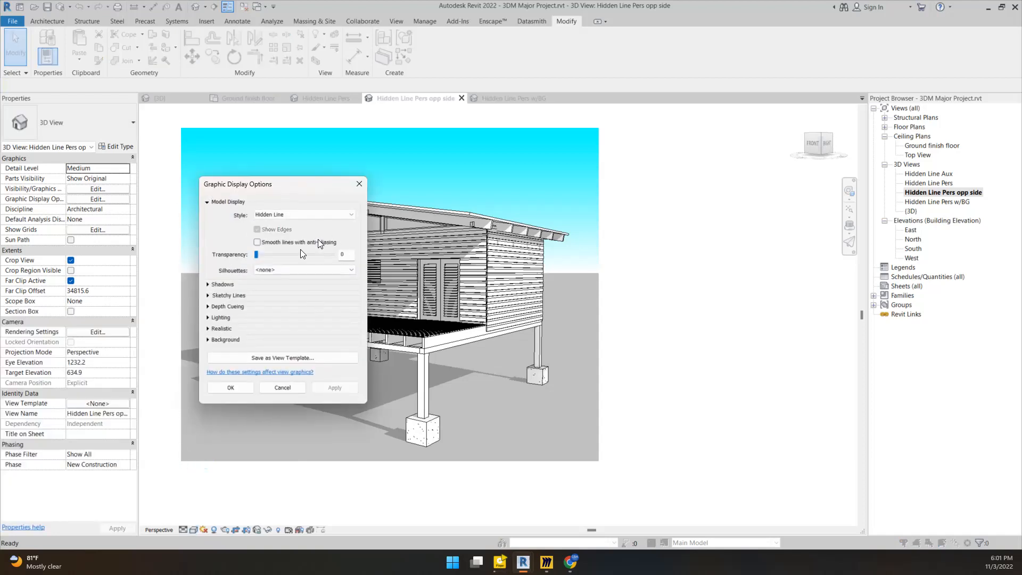
pyautogui.click(206, 317)
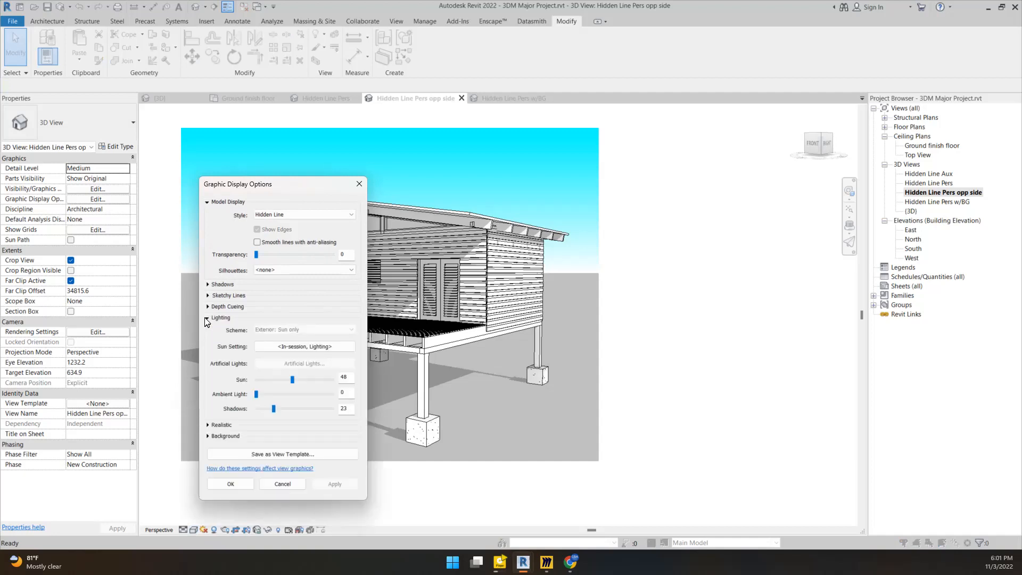
pyautogui.moveTo(262, 185); pyautogui.dragTo(200, 144)
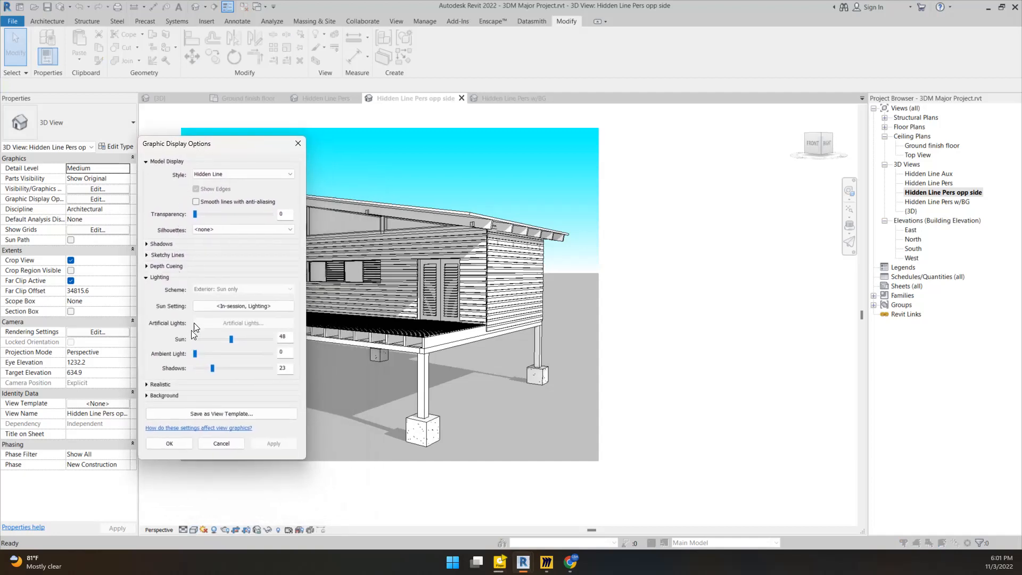
pyautogui.click(236, 306)
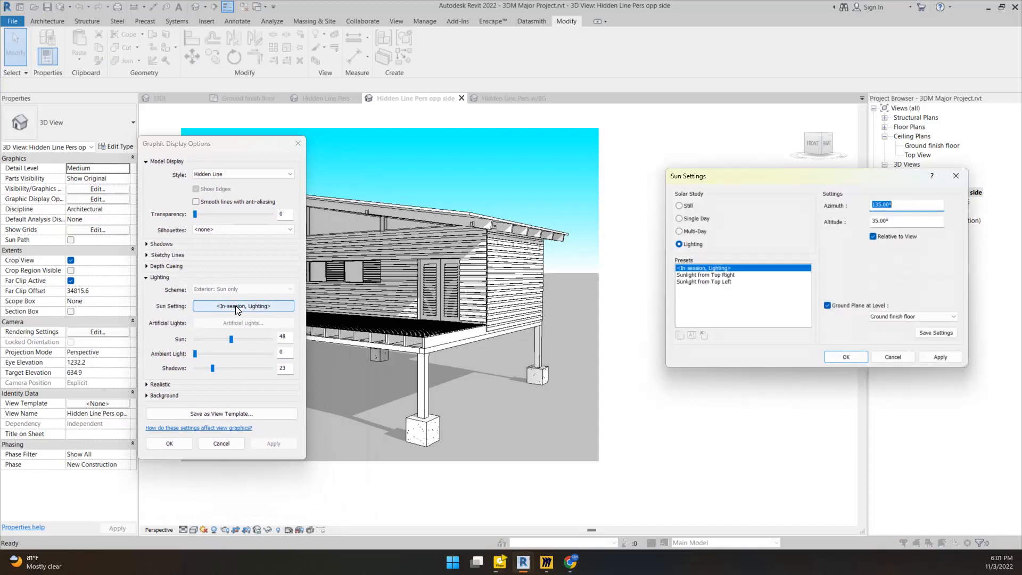
pyautogui.moveTo(691, 180); pyautogui.dragTo(516, 182)
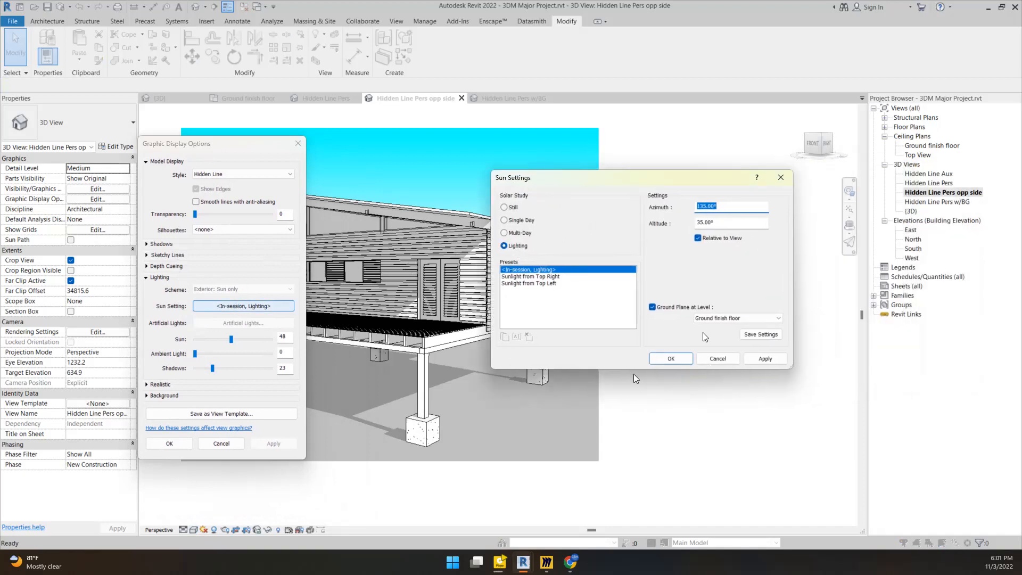
pyautogui.click(716, 359)
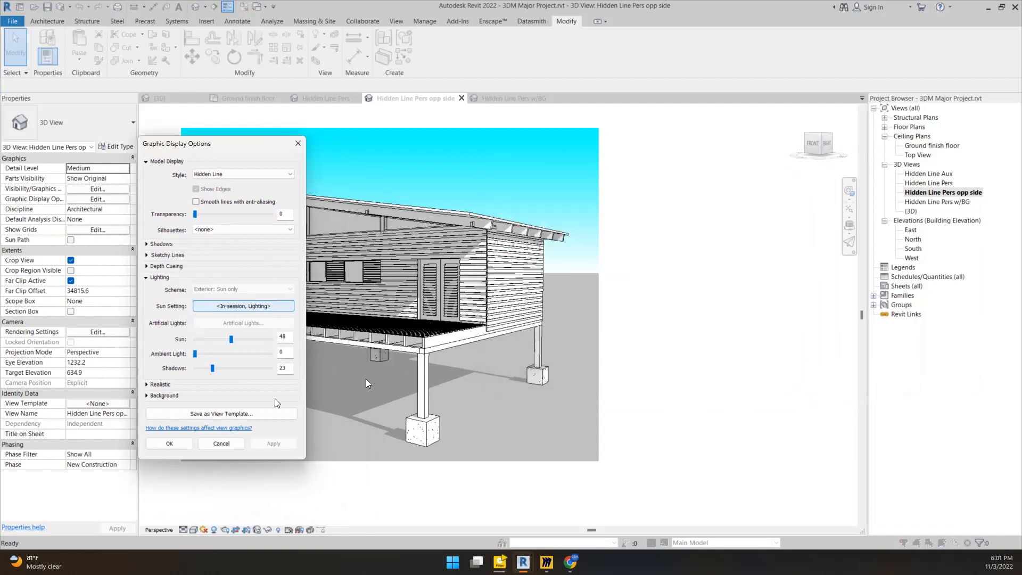
pyautogui.click(222, 444)
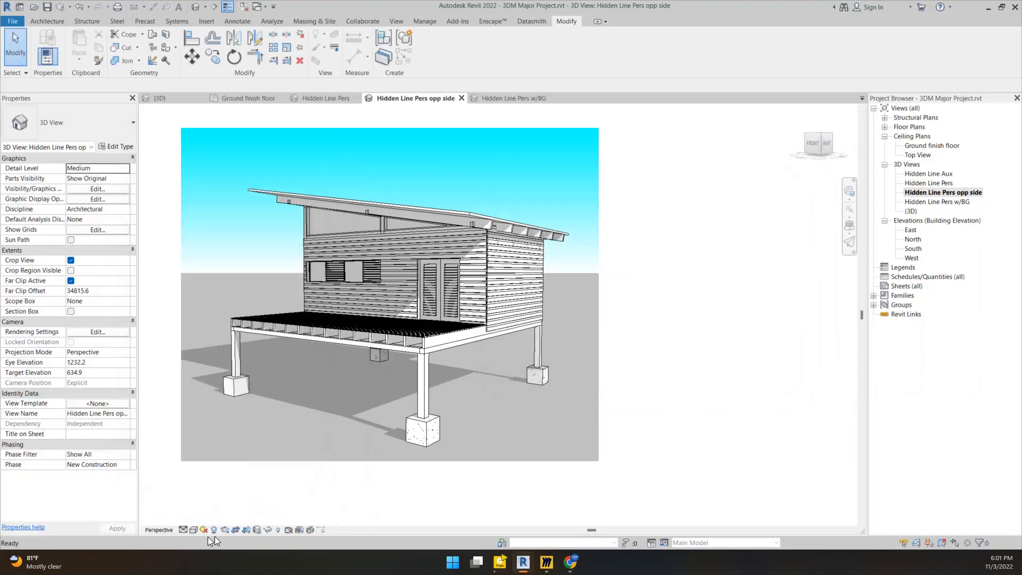
# Open the Sun Settings for the opposite-side perspective.
pyautogui.click(204, 533)
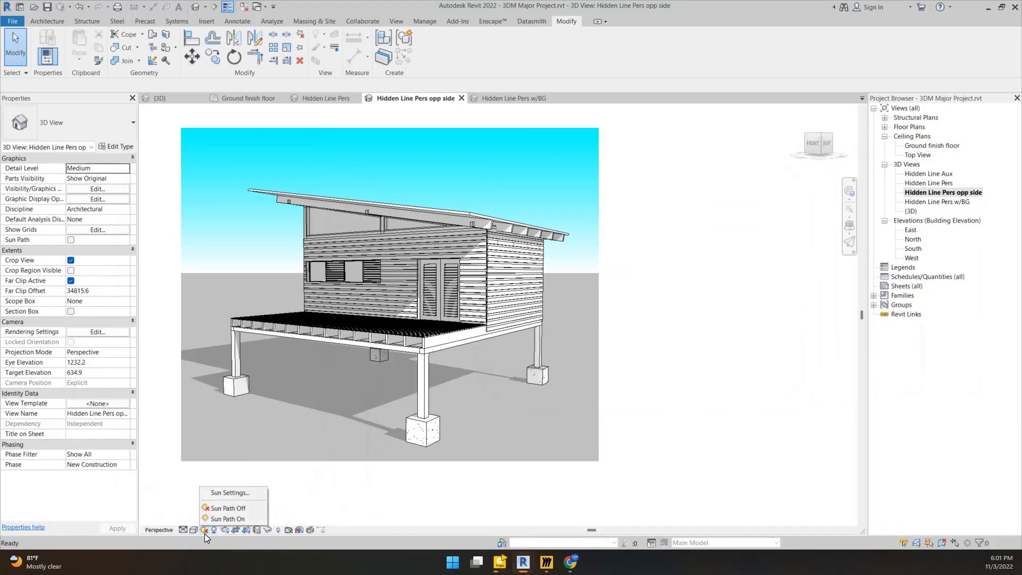
pyautogui.click(229, 496)
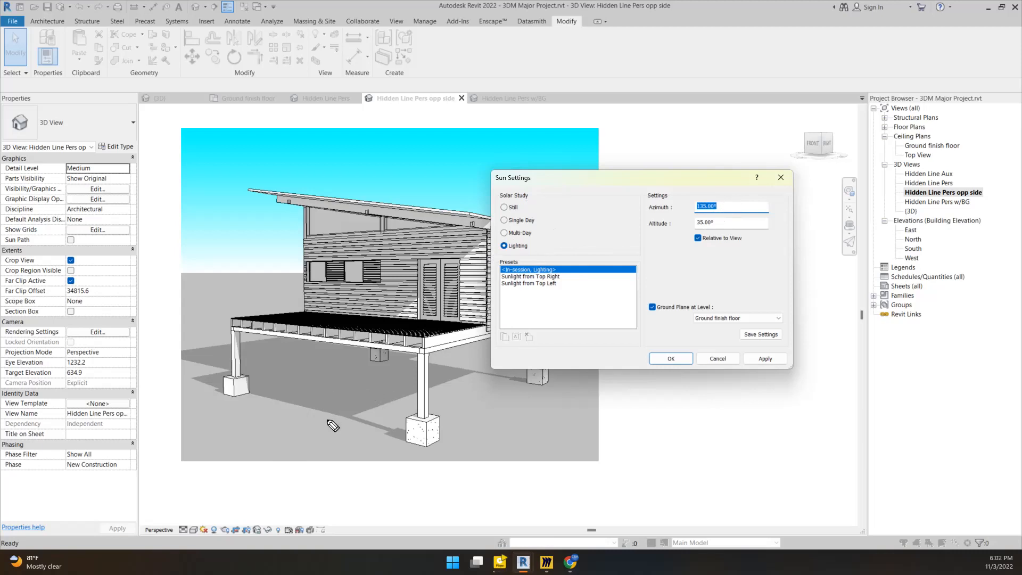
pyautogui.moveTo(396, 382)
pyautogui.mouseDown()
pyautogui.moveTo(469, 420)
pyautogui.moveTo(292, 454)
pyautogui.moveTo(485, 393)
pyautogui.moveTo(285, 441)
pyautogui.mouseUp()
pyautogui.moveTo(364, 416)
pyautogui.mouseDown()
pyautogui.moveTo(360, 424)
pyautogui.moveTo(364, 416)
pyautogui.moveTo(273, 384)
pyautogui.moveTo(314, 403)
pyautogui.moveTo(344, 455)
pyautogui.moveTo(403, 426)
pyautogui.moveTo(387, 428)
pyautogui.moveTo(396, 441)
pyautogui.moveTo(346, 319)
pyautogui.moveTo(331, 218)
pyautogui.mouseUp()
pyautogui.moveTo(334, 263)
pyautogui.mouseDown()
pyautogui.moveTo(412, 327)
pyautogui.moveTo(362, 392)
pyautogui.mouseUp()
pyautogui.moveTo(371, 354)
pyautogui.mouseDown()
pyautogui.moveTo(410, 452)
pyautogui.moveTo(392, 366)
pyautogui.moveTo(354, 420)
pyautogui.mouseUp()
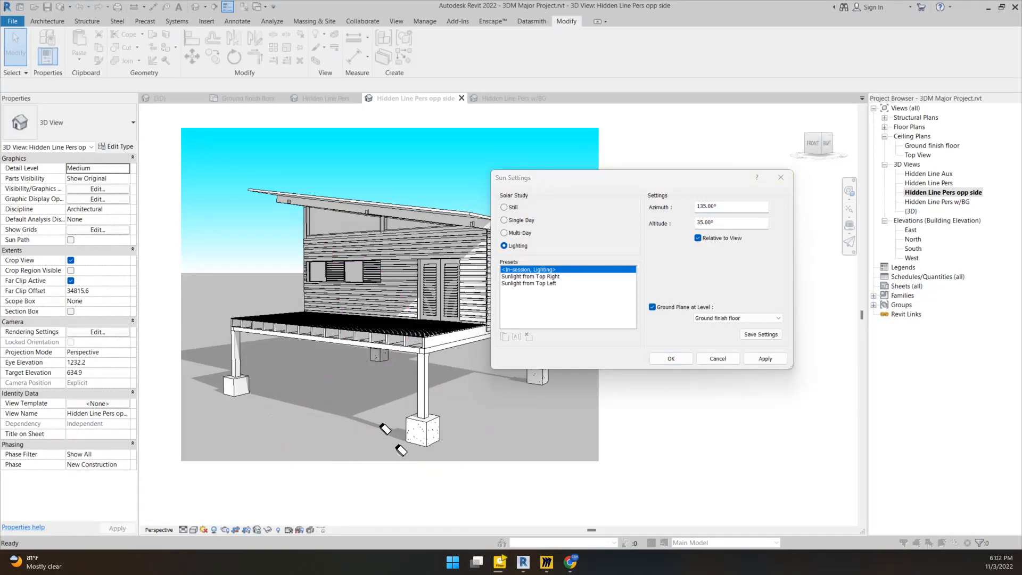
# Set the sun's altitude to 40° and apply it to the view.
pyautogui.click(671, 228)
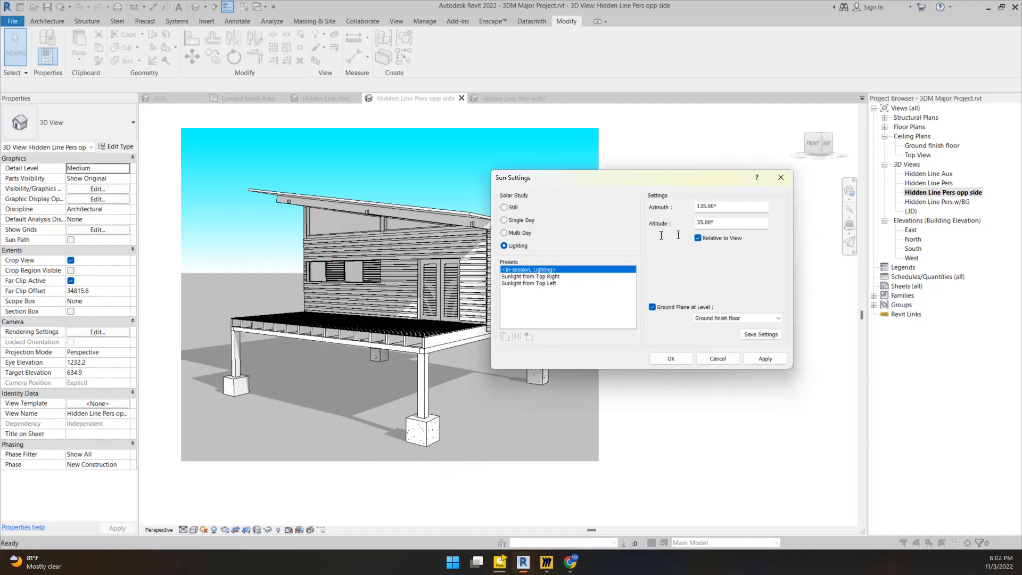
pyautogui.write('40')
pyautogui.click(782, 360)
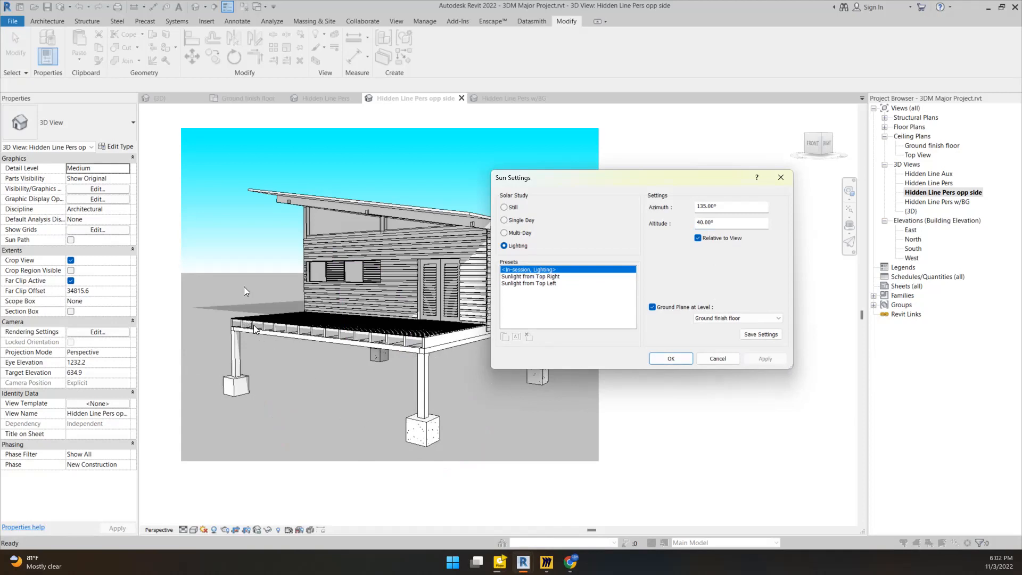
# Try to set the sun's altitude to 160°.
pyautogui.click(736, 222)
pyautogui.write('160')
pyautogui.press('Return')
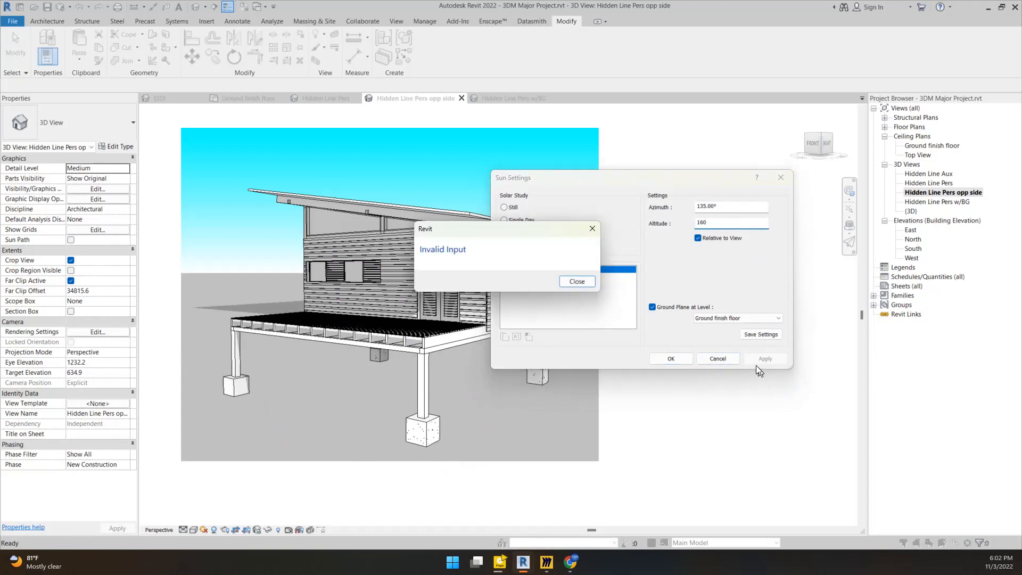
pyautogui.click(576, 281)
pyautogui.click(727, 224)
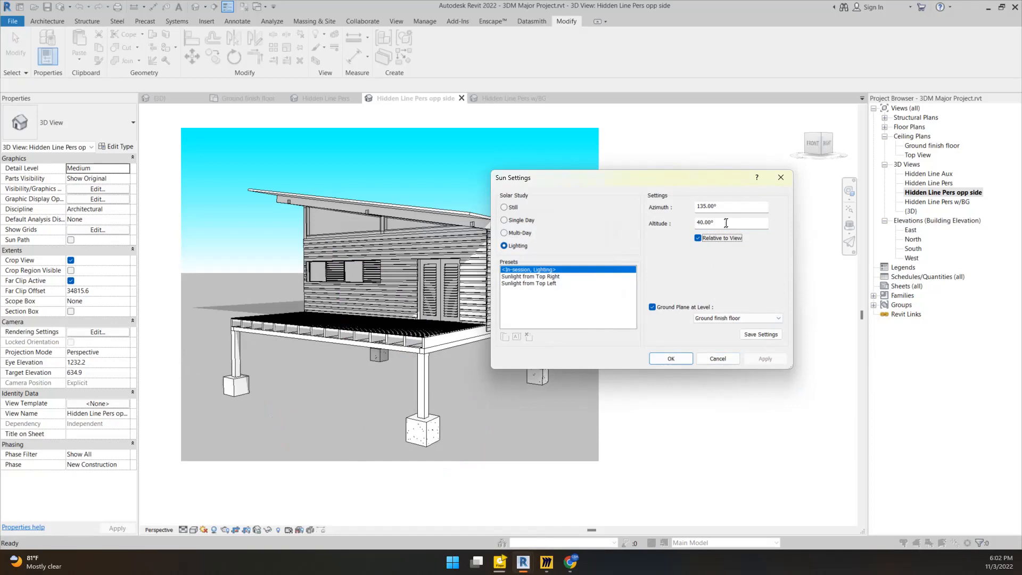
# Set the sun's altitude to 80° and apply it to the view.
pyautogui.doubleClick(727, 224)
pyautogui.write('80')
pyautogui.press('Tab')
pyautogui.click(759, 358)
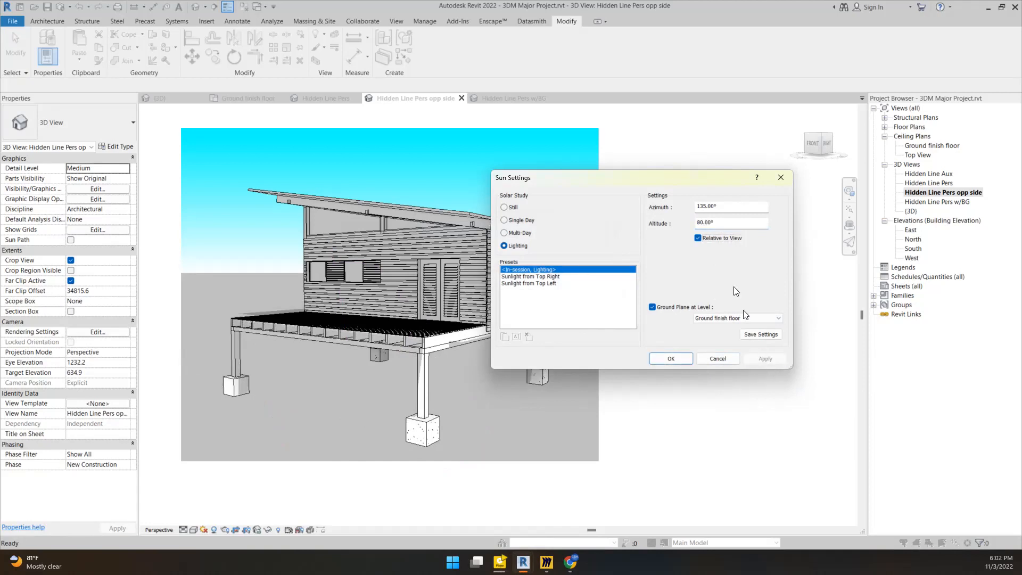
# Move the sun settings clear of the building and apply a sun altitude of 10°.
pyautogui.moveTo(639, 178); pyautogui.dragTo(846, 151)
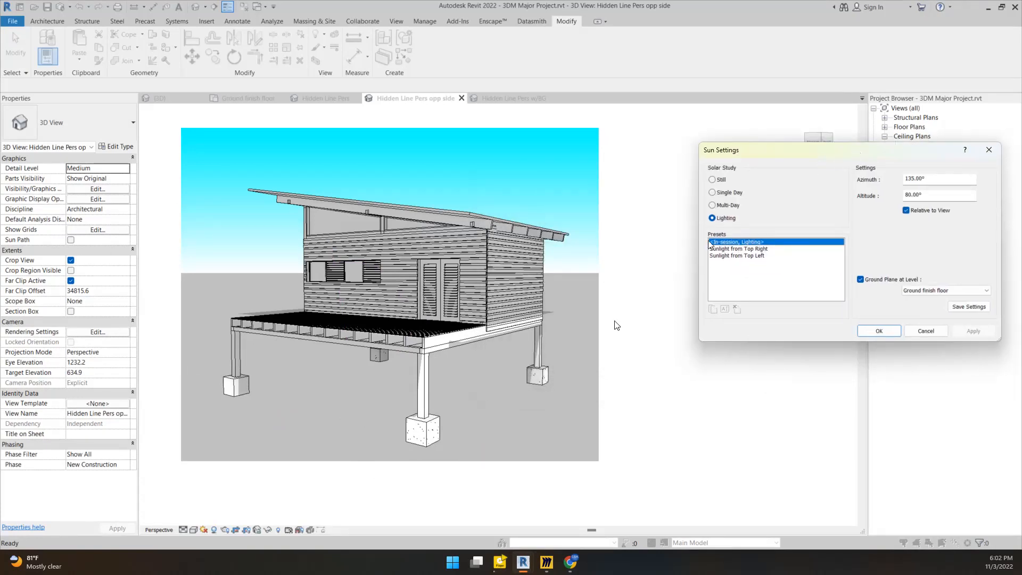
pyautogui.doubleClick(964, 195)
pyautogui.write('10')
pyautogui.press('Tab')
pyautogui.click(971, 332)
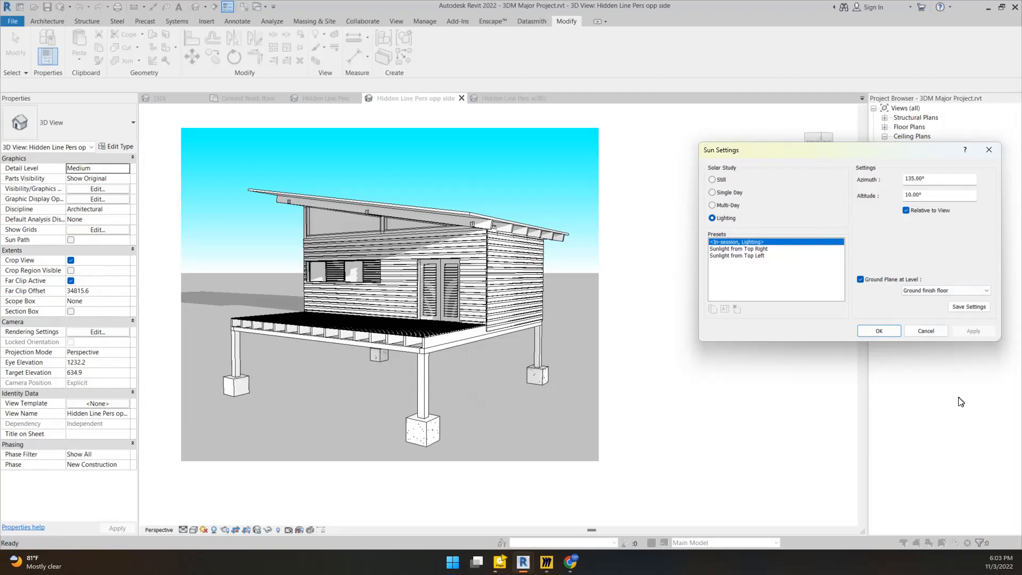
# Set the sun's altitude to 30° and its azimuth to 50°, and apply both to the view.
pyautogui.click(940, 195)
pyautogui.write('30')
pyautogui.click(960, 181)
pyautogui.moveTo(960, 181); pyautogui.dragTo(858, 187)
pyautogui.write('50')
pyautogui.click(936, 197)
pyautogui.click(964, 332)
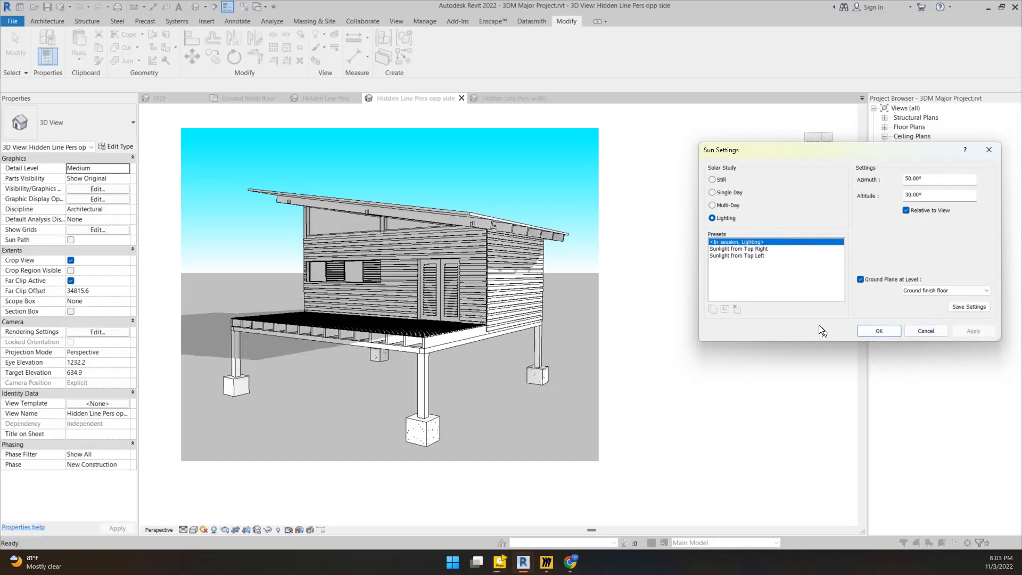
# Set the sun's azimuth to 20° and apply it to the view.
pyautogui.doubleClick(910, 178)
pyautogui.write('20')
pyautogui.press('Tab')
pyautogui.click(978, 332)
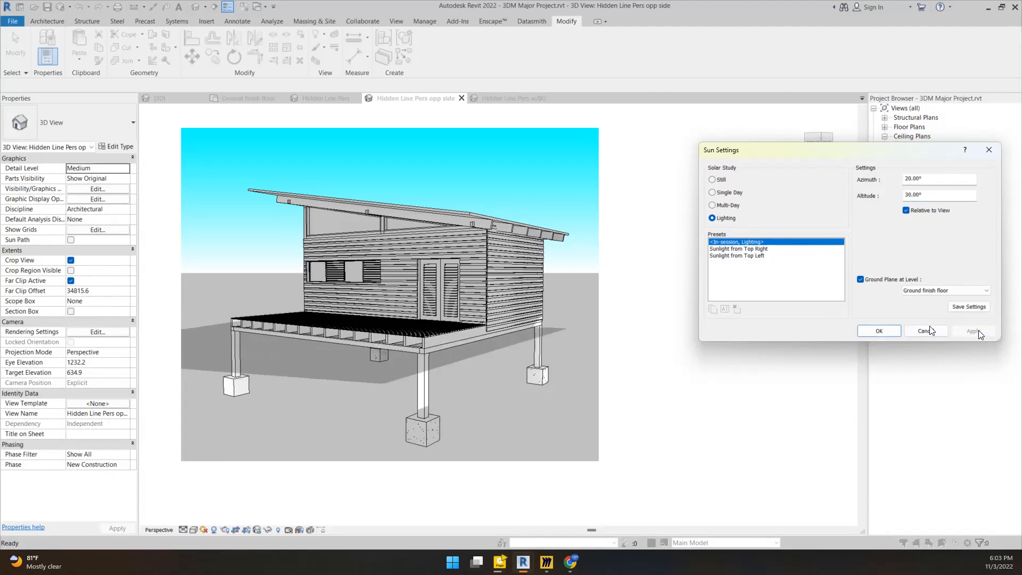
# Set the sun's azimuth to 170° and apply it to the view.
pyautogui.doubleClick(925, 180)
pyautogui.write('170')
pyautogui.press('Tab')
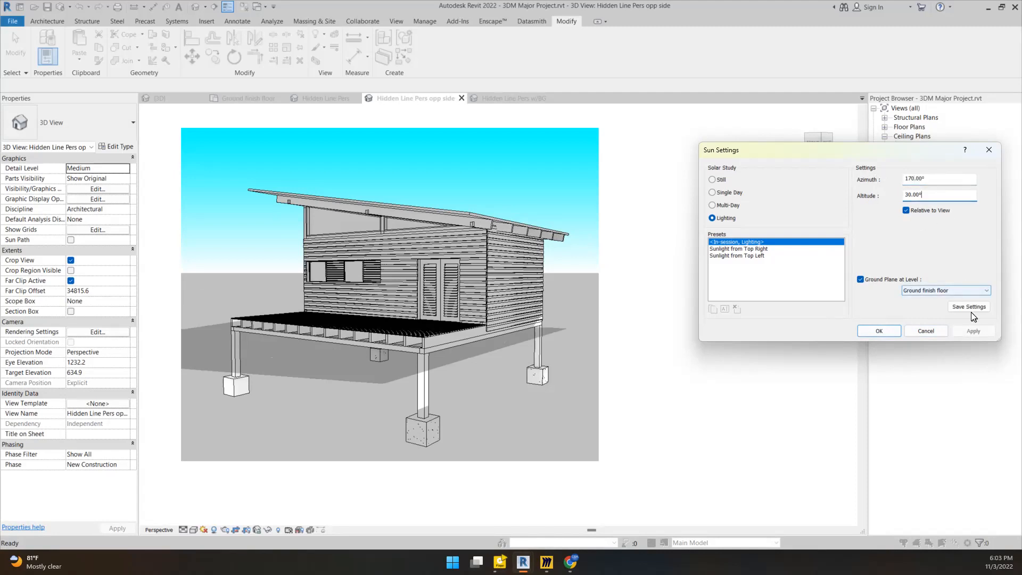
pyautogui.click(978, 330)
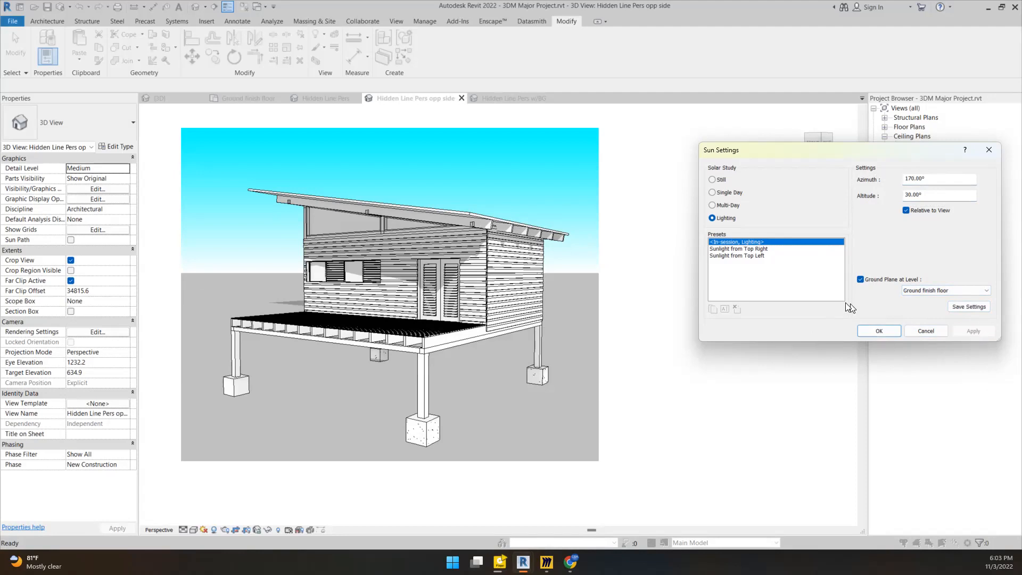
# Confirm the sun settings and open the view's Graphic Display Options with the shadow and lighting settings expanded.
pyautogui.click(879, 331)
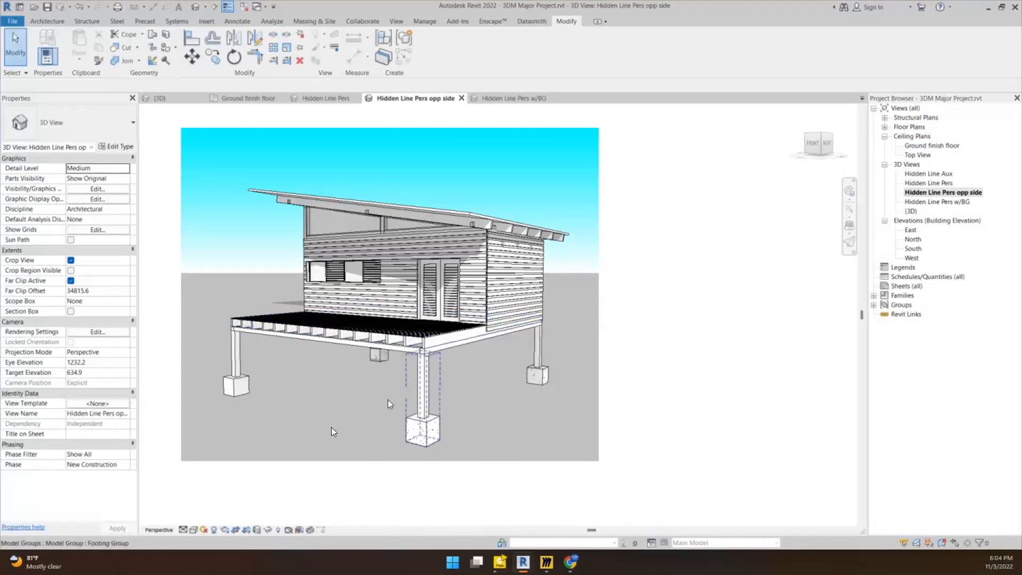
pyautogui.click(191, 531)
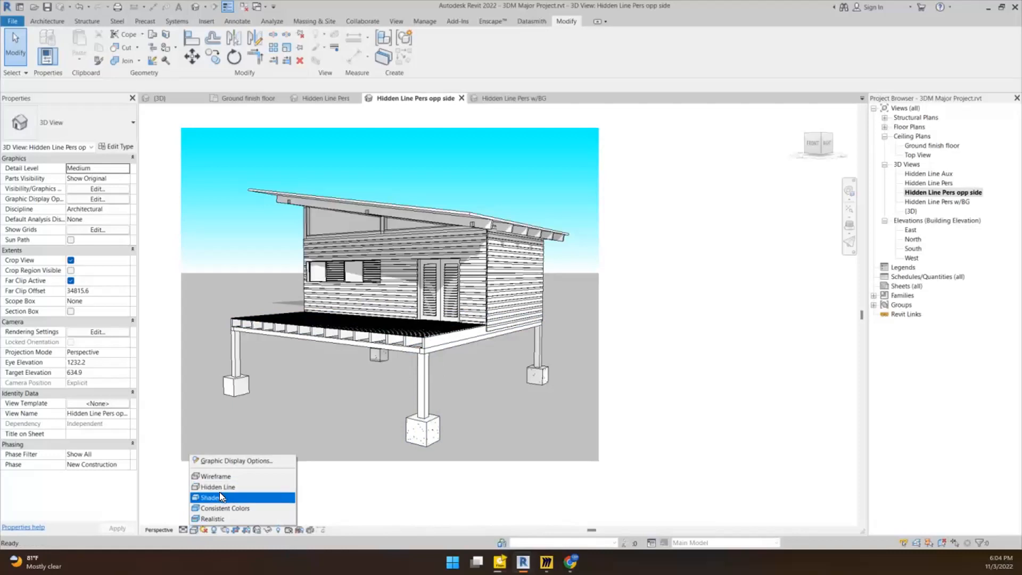
pyautogui.click(238, 462)
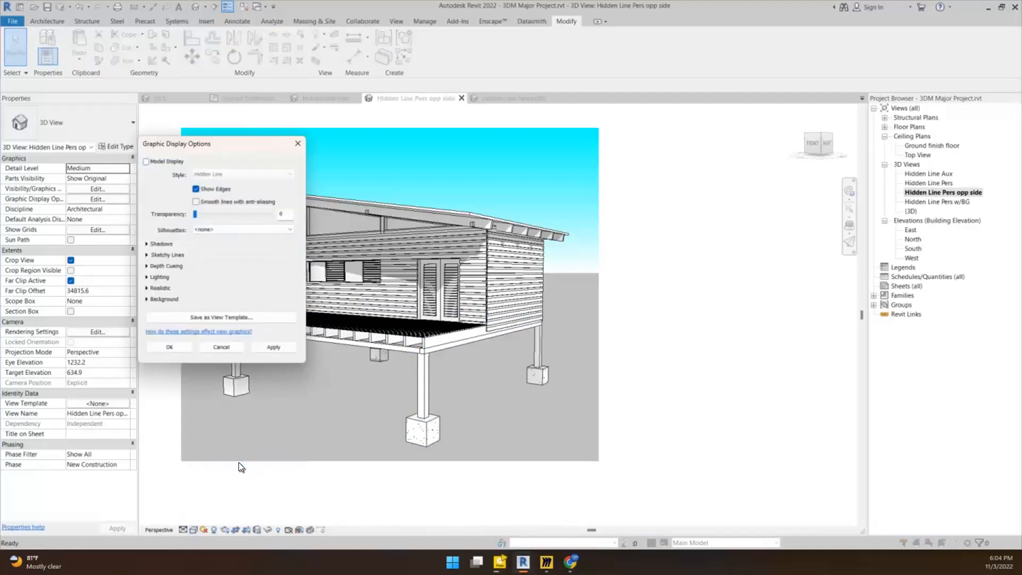
pyautogui.moveTo(209, 143); pyautogui.dragTo(711, 172)
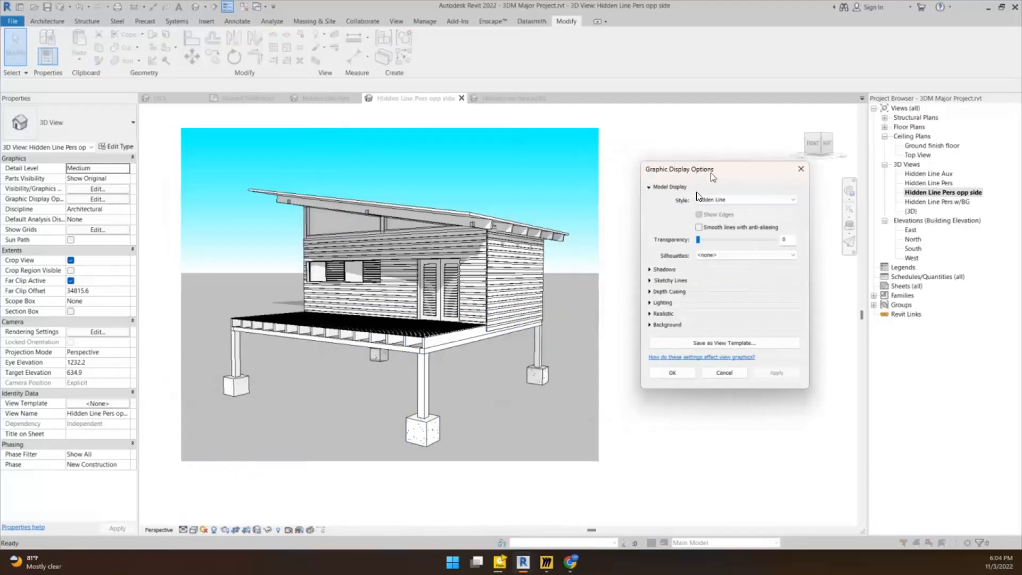
pyautogui.click(648, 270)
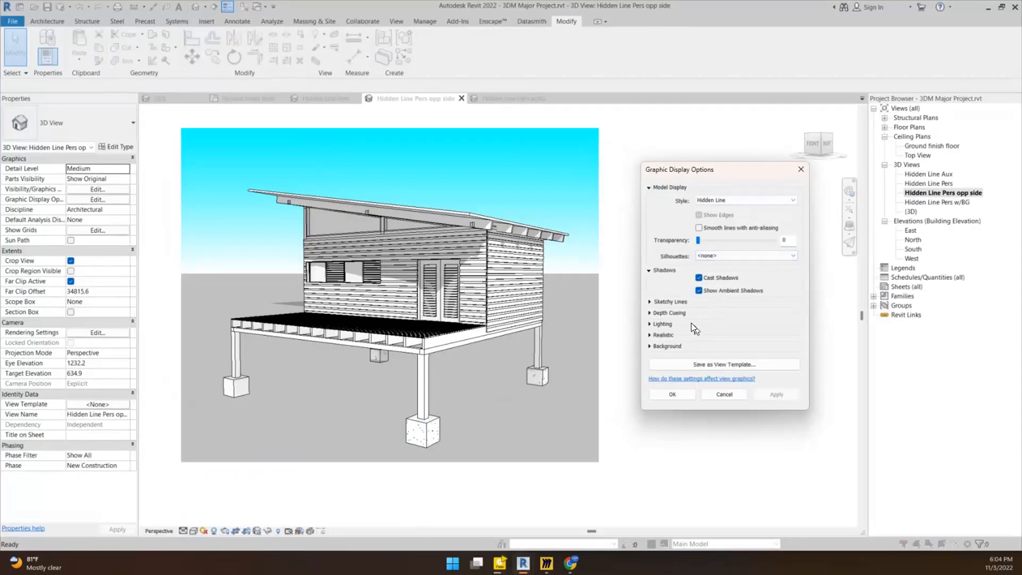
pyautogui.click(650, 322)
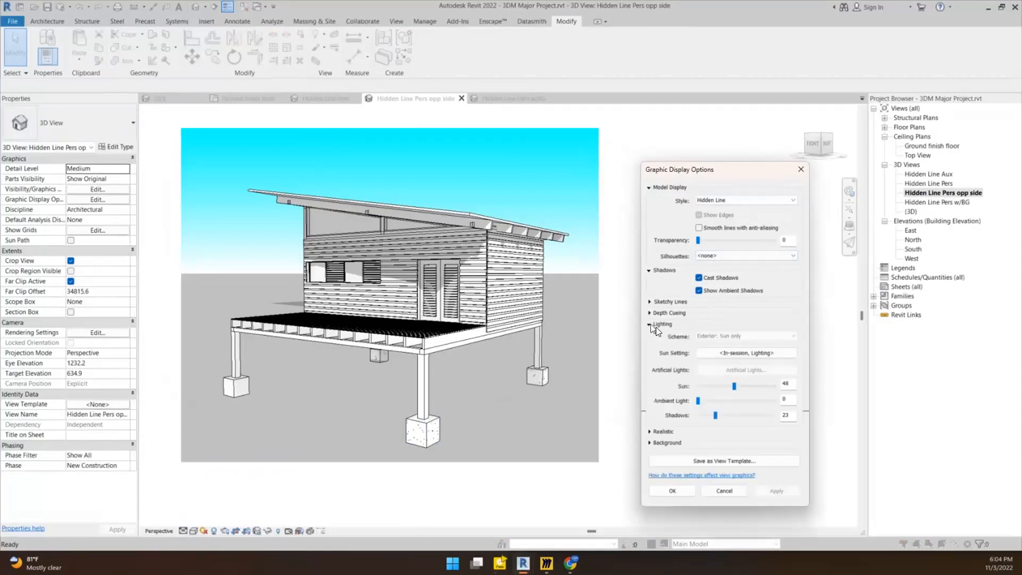
# Adjust the view's lighting to sun 43, ambient light 60 and shadows 15, and apply it.
pyautogui.moveTo(713, 416); pyautogui.dragTo(700, 419)
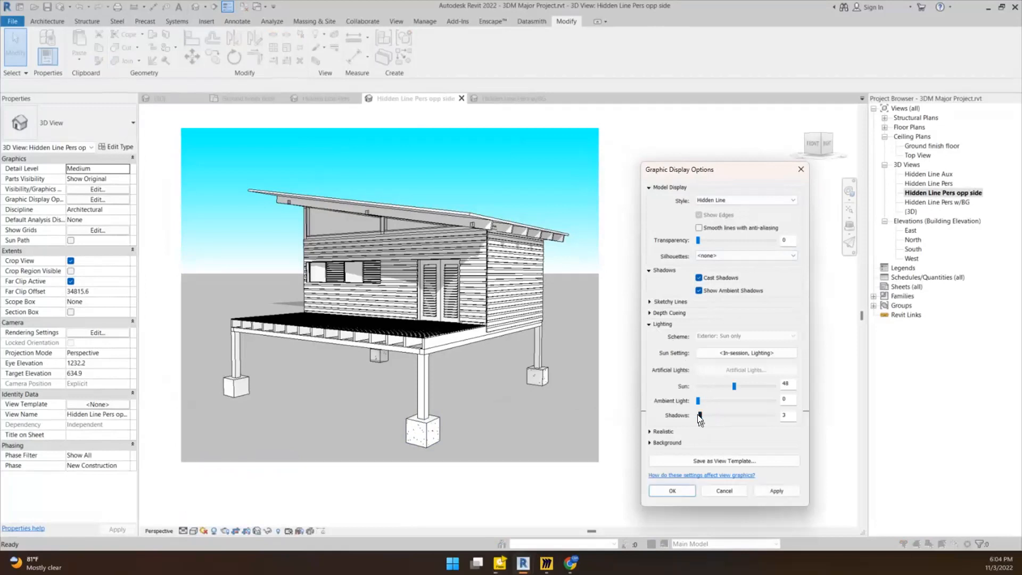
pyautogui.click(770, 491)
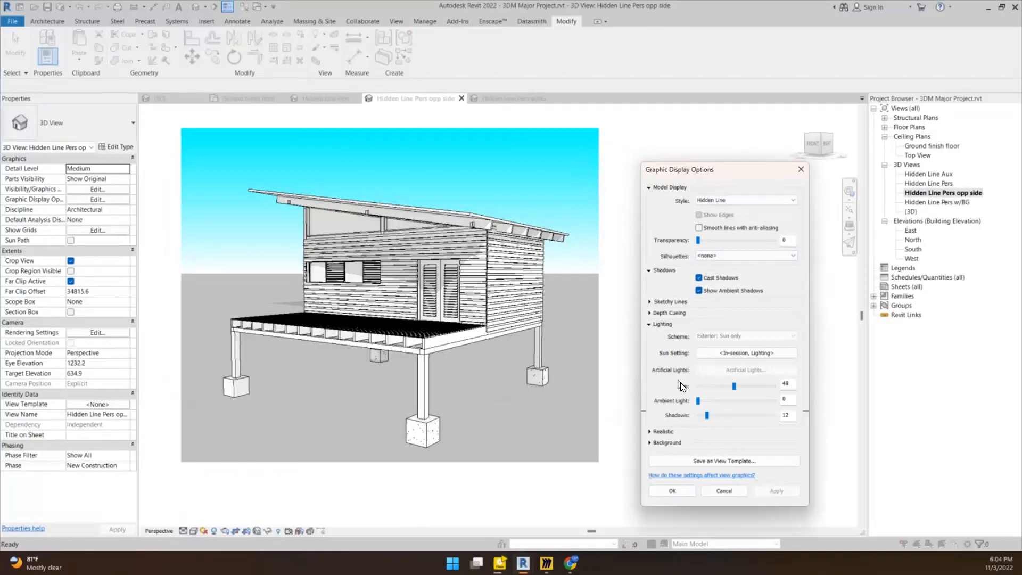
pyautogui.moveTo(734, 386); pyautogui.dragTo(708, 386)
pyautogui.click(766, 488)
pyautogui.click(711, 402)
pyautogui.click(755, 398)
pyautogui.click(780, 489)
pyautogui.moveTo(706, 412); pyautogui.dragTo(712, 412)
pyautogui.moveTo(742, 382); pyautogui.dragTo(731, 387)
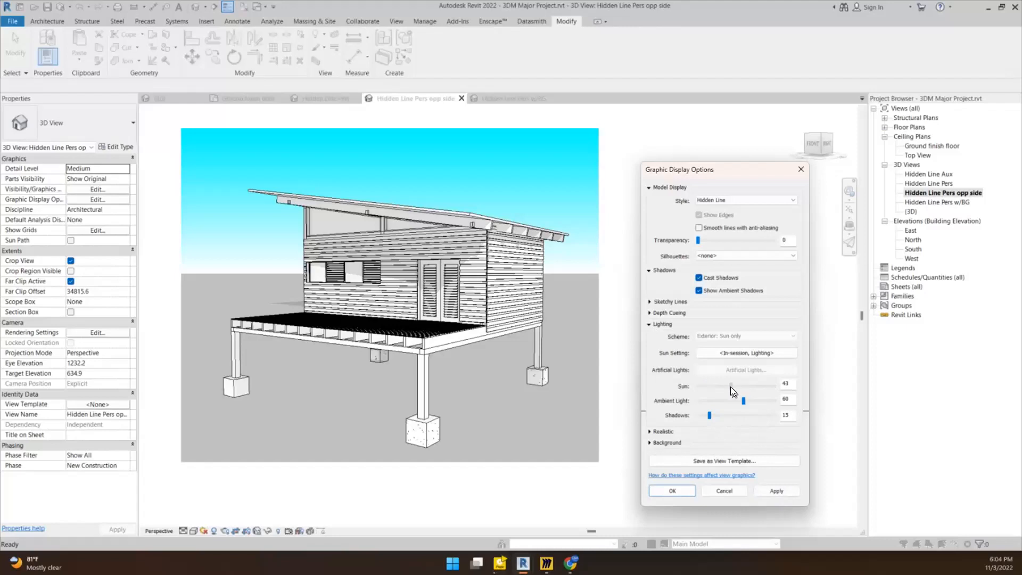
pyautogui.click(766, 491)
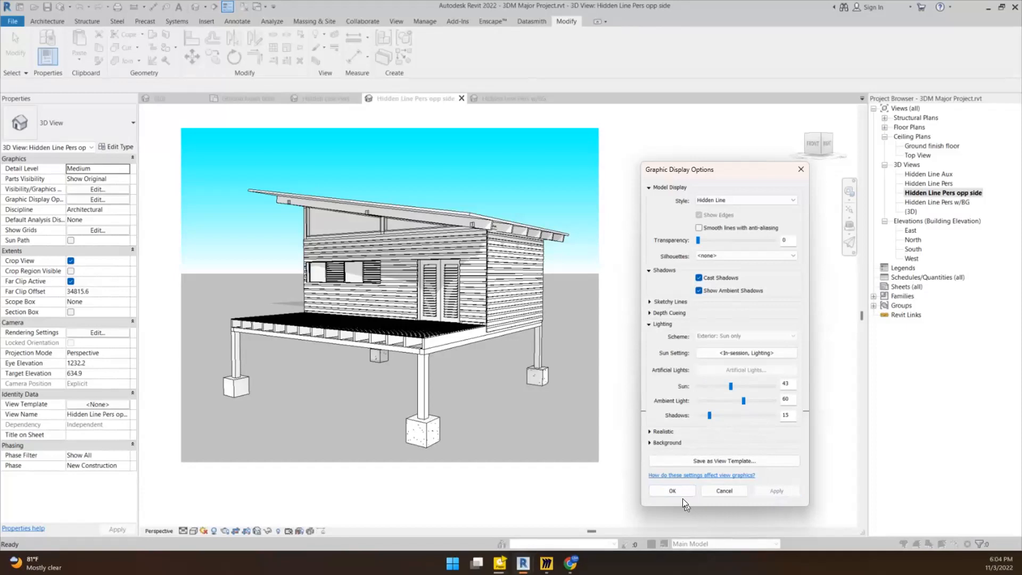
# Change the background of the Hidden Line Pers opp side view to Sky and accept the display options.
pyautogui.click(649, 442)
pyautogui.click(719, 457)
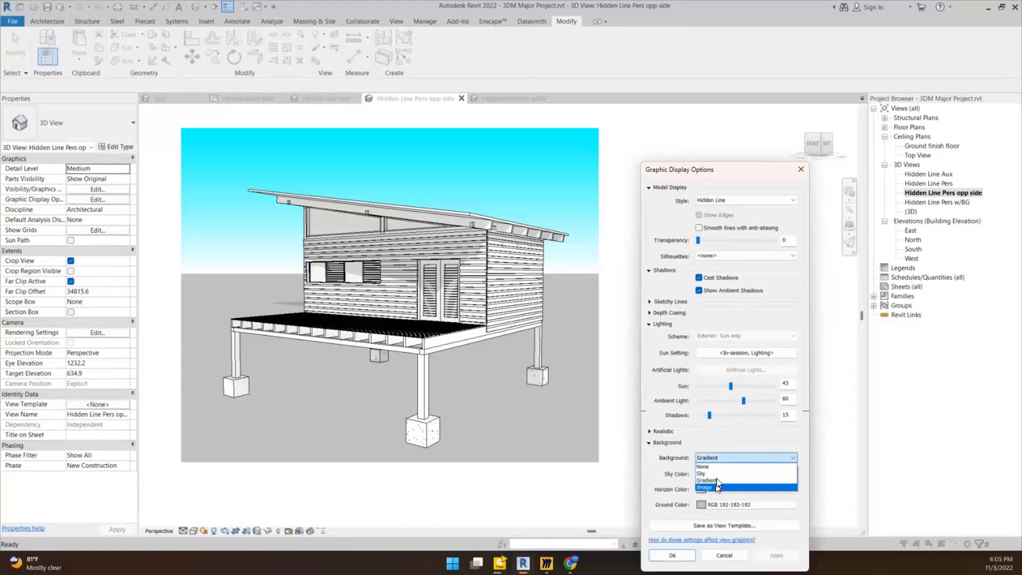
pyautogui.click(718, 472)
pyautogui.click(765, 556)
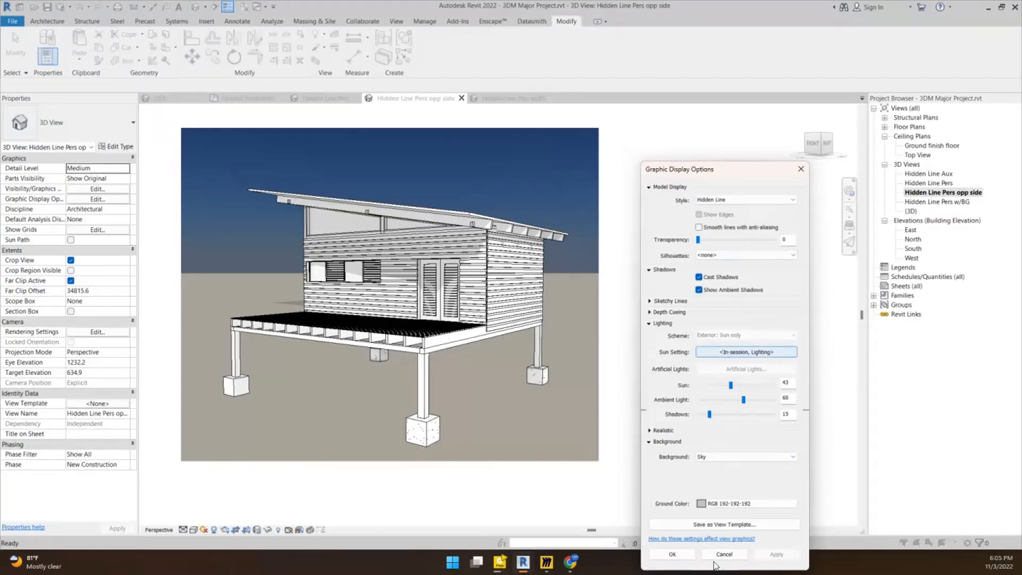
pyautogui.click(691, 556)
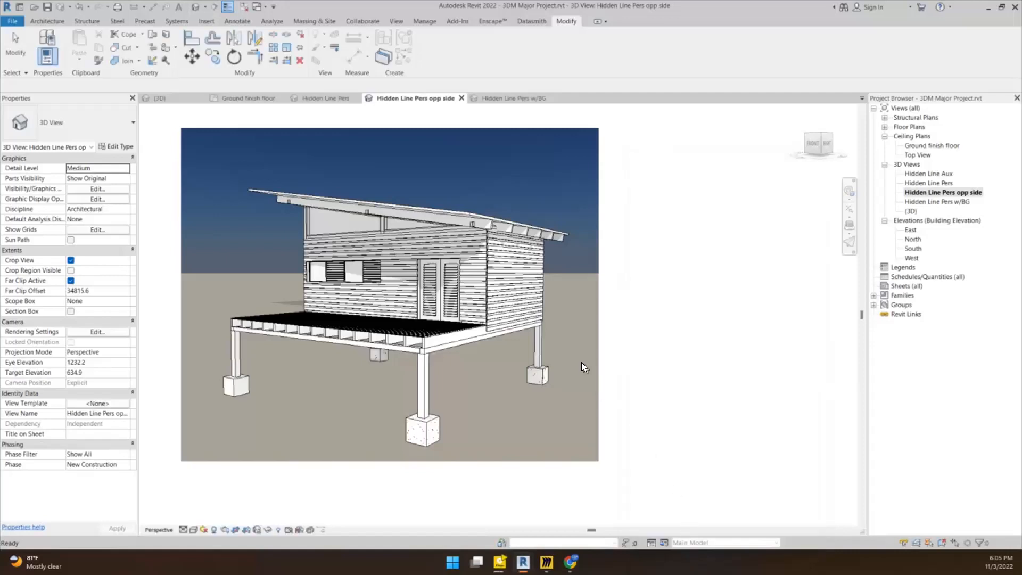
pyautogui.scroll(-5, 581, 362)
pyautogui.scroll(3, 581, 359)
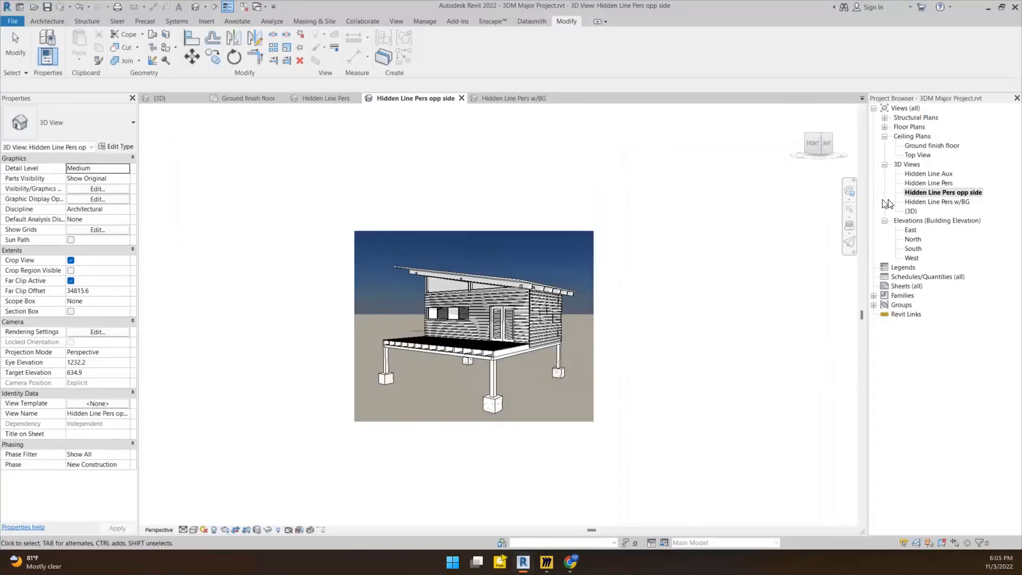
# Compare the Hidden Line Pers w/BG view with the opp side view, and duplicate the w/BG view without detailing.
pyautogui.doubleClick(936, 201)
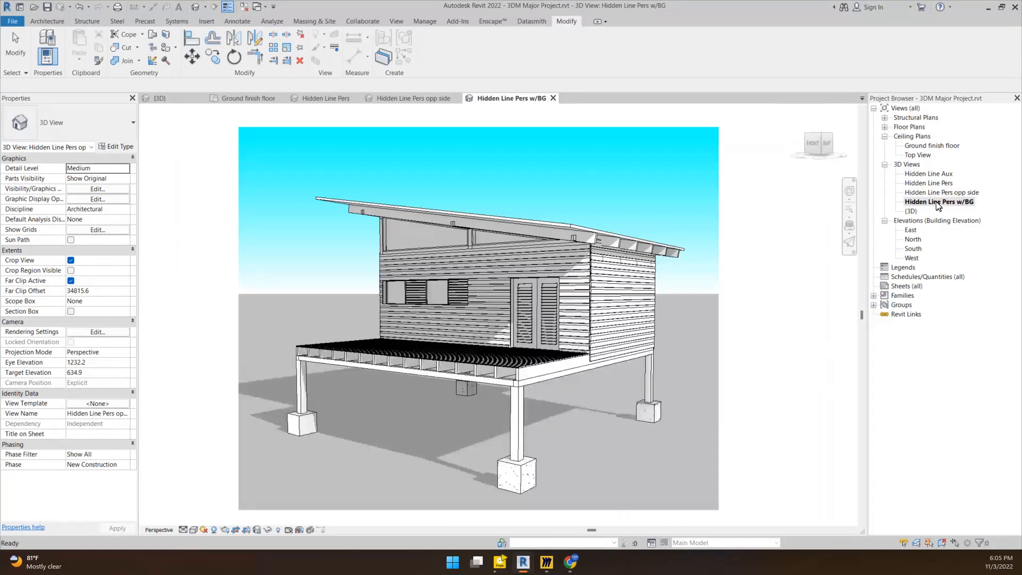
pyautogui.scroll(-4, 659, 301)
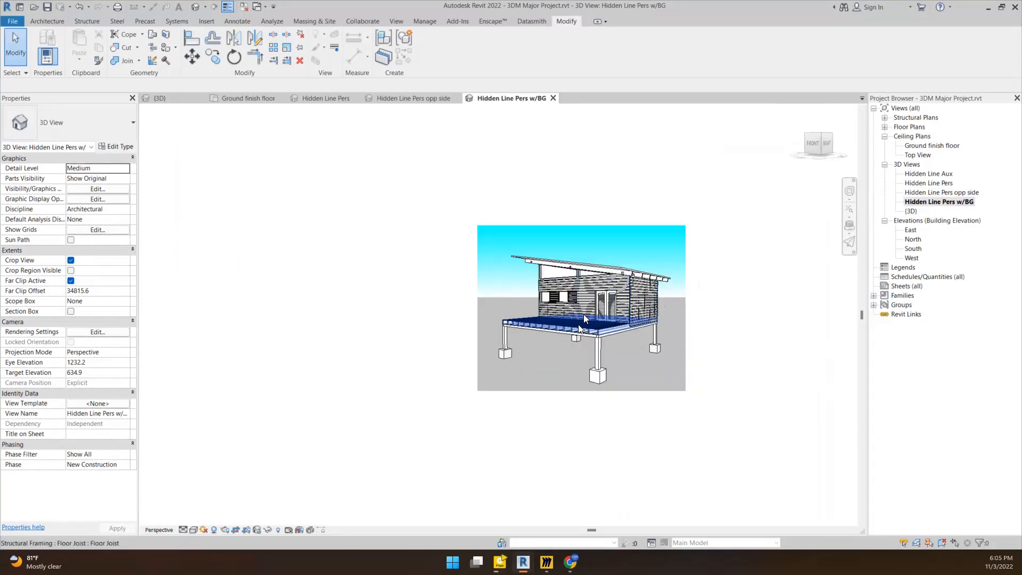
pyautogui.doubleClick(936, 192)
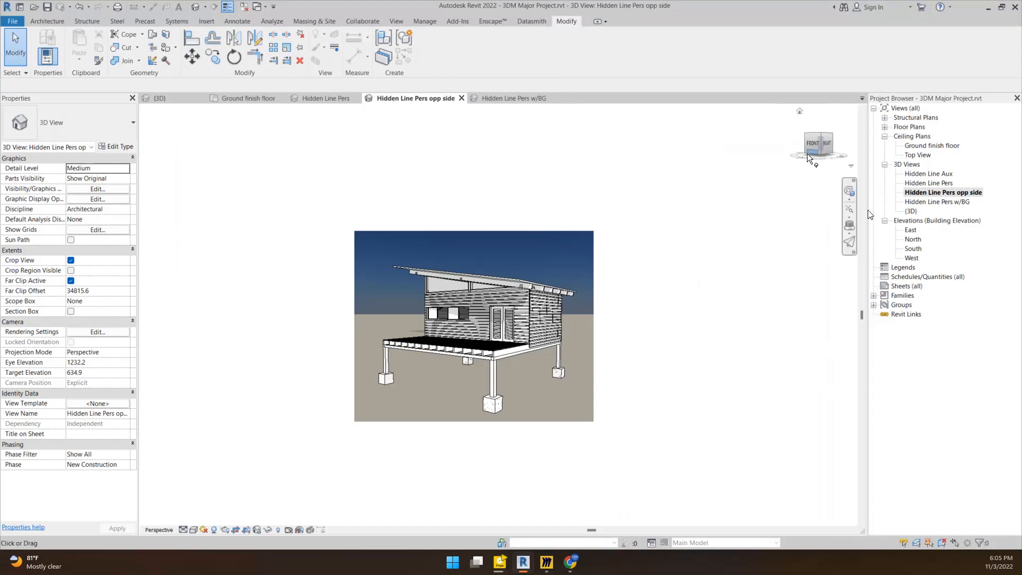
pyautogui.rightClick(935, 202)
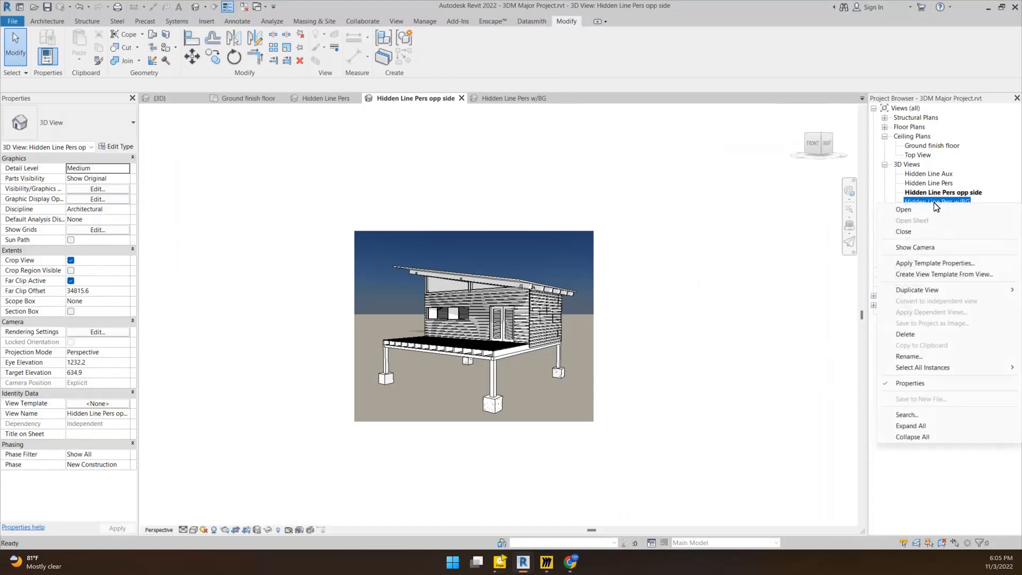
pyautogui.moveTo(921, 289)
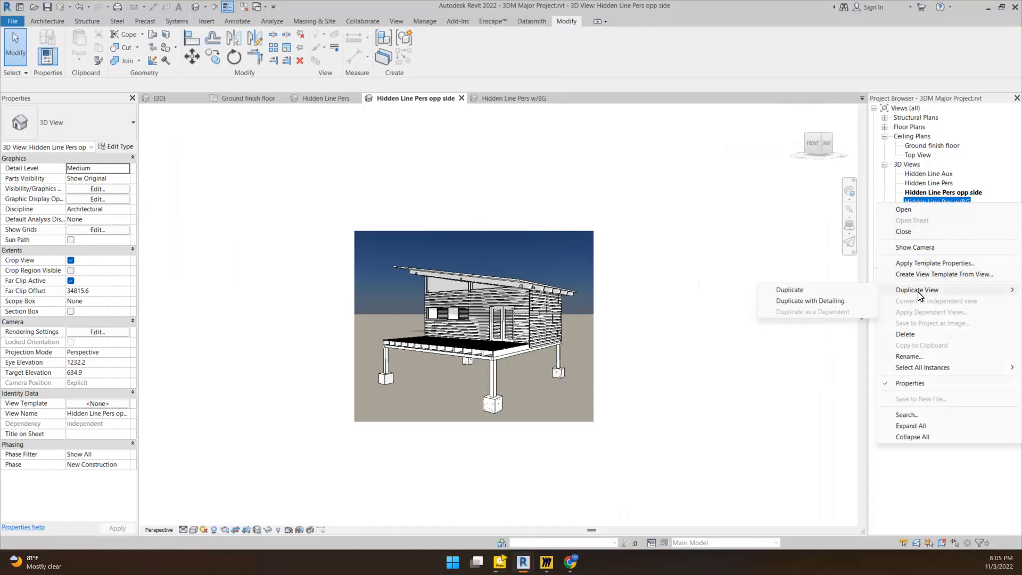
pyautogui.click(820, 290)
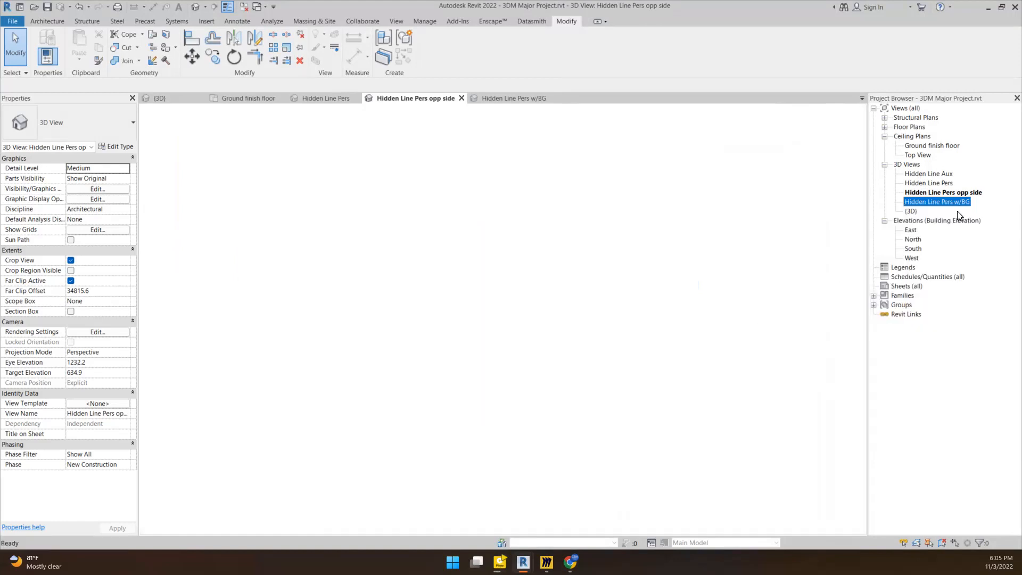
# Rename the duplicated 3D view as PhotoR Pers.
pyautogui.click(957, 213)
pyautogui.click(958, 214)
pyautogui.doubleClick(923, 213)
pyautogui.write('R')
pyautogui.press('BackSpace')
pyautogui.write('Photo ')
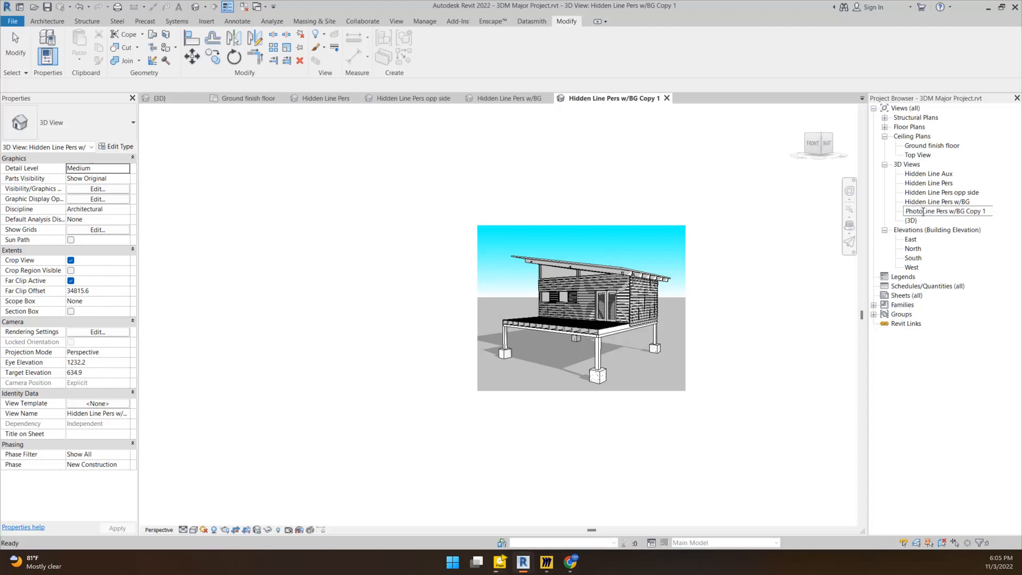
pyautogui.write('R')
pyautogui.hotkey('ctrl', 'shift', 'Right')
pyautogui.press('Delete')
pyautogui.hotkey('ctrl', 'shift', 'Right')
pyautogui.hotkey('ctrl', 'shift', 'Right')
pyautogui.press('Delete')
pyautogui.press('Return')
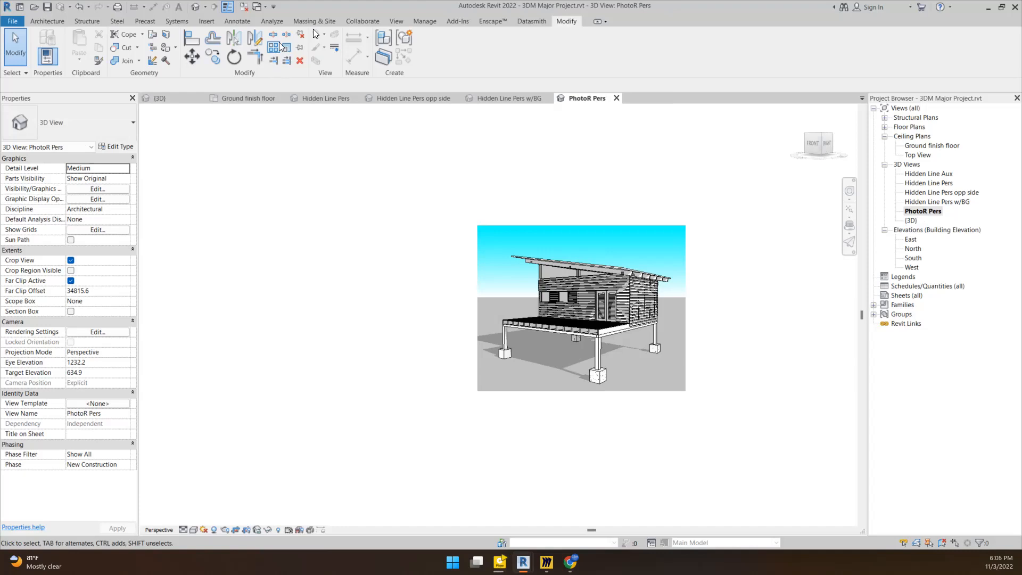
# Start a rendering of the PhotoR Pers view with the whole building in frame and set its quality to Medium.
pyautogui.click(396, 22)
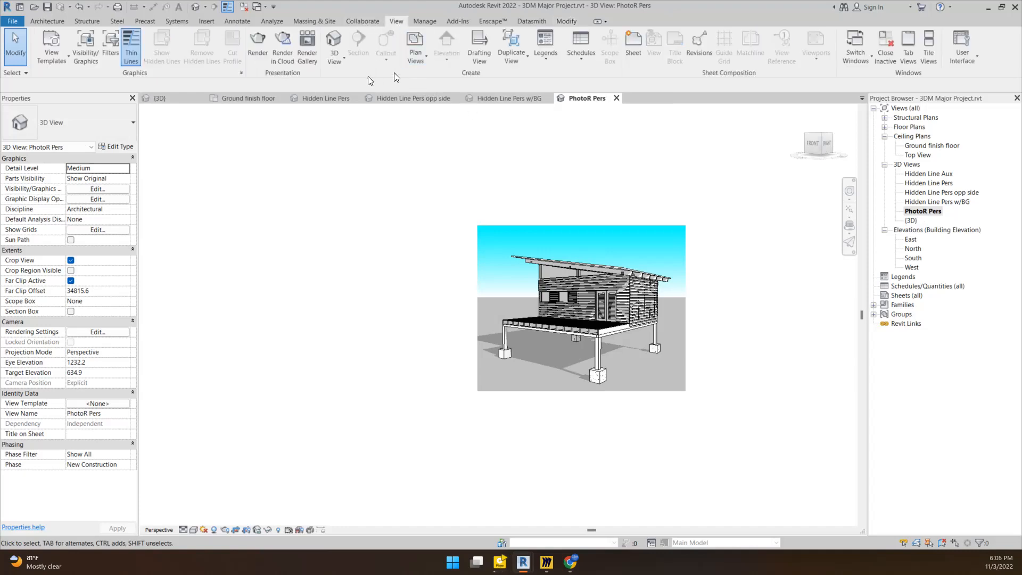
pyautogui.click(264, 54)
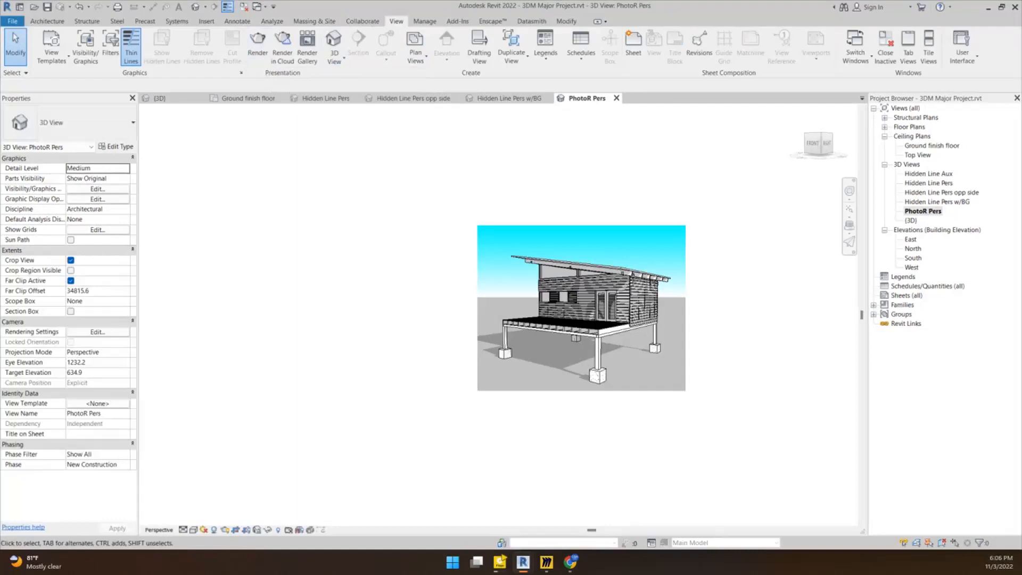
pyautogui.click(258, 52)
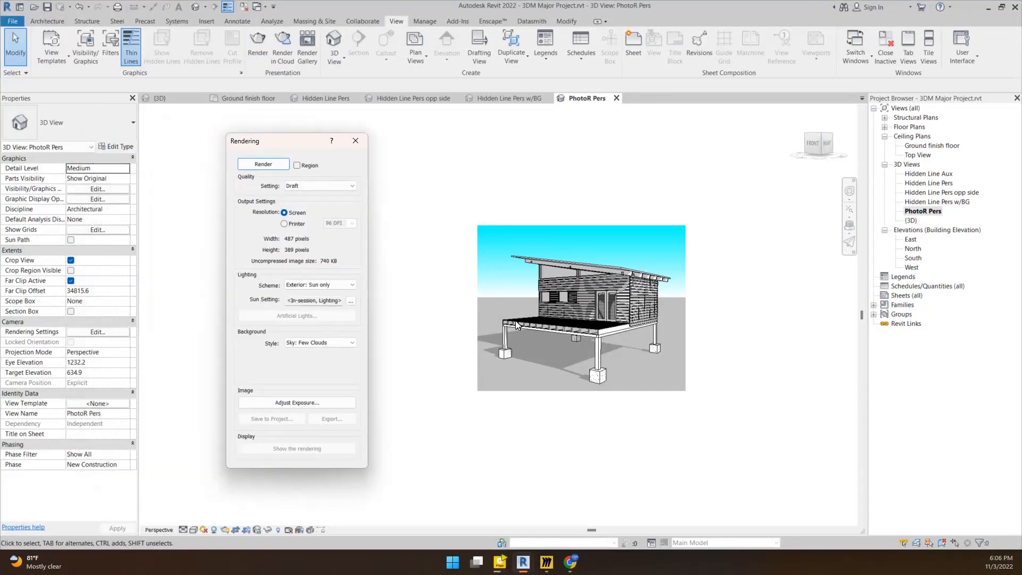
pyautogui.scroll(2, 532, 274)
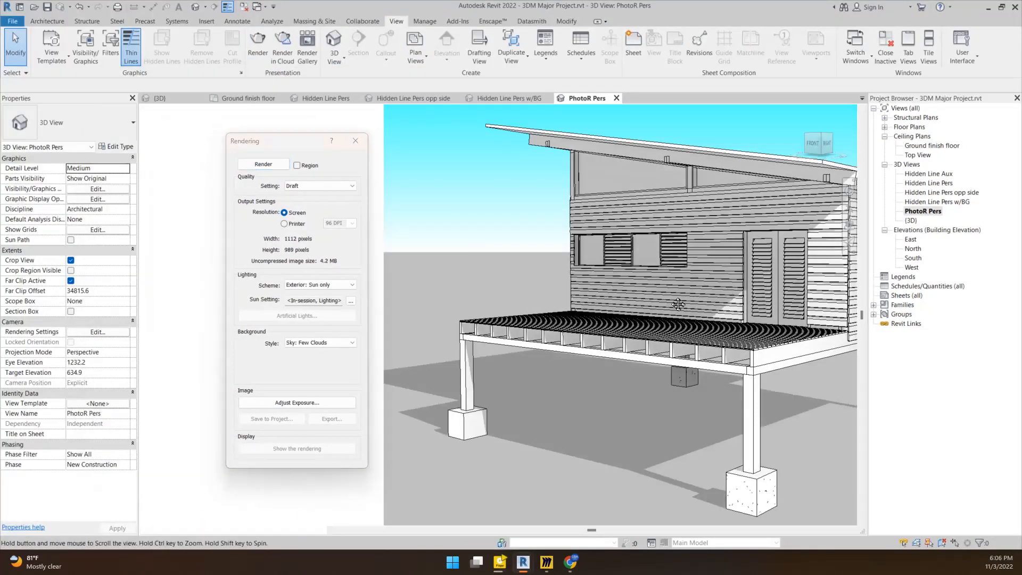
pyautogui.scroll(-3, 452, 264)
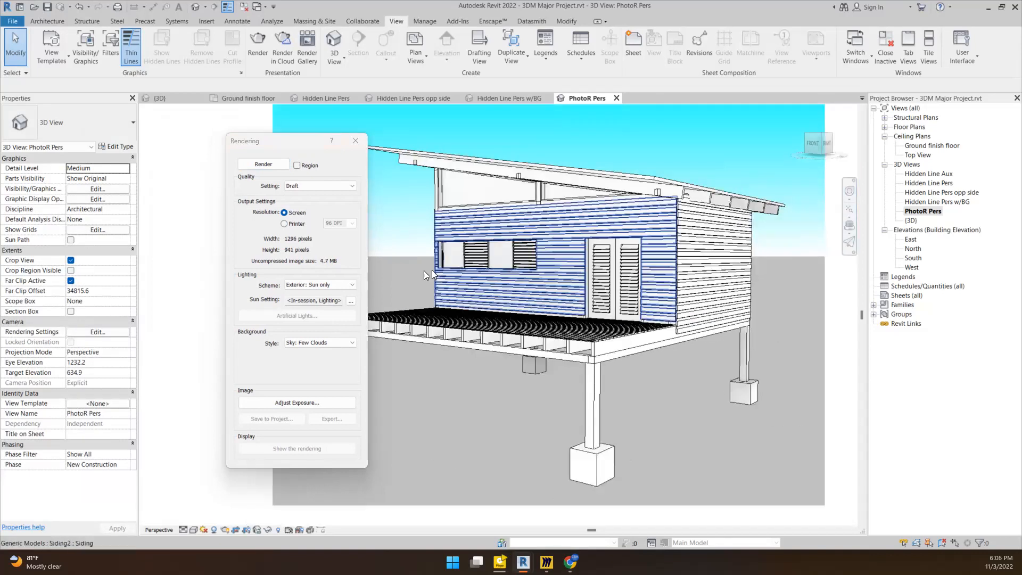
pyautogui.scroll(-3, 413, 273)
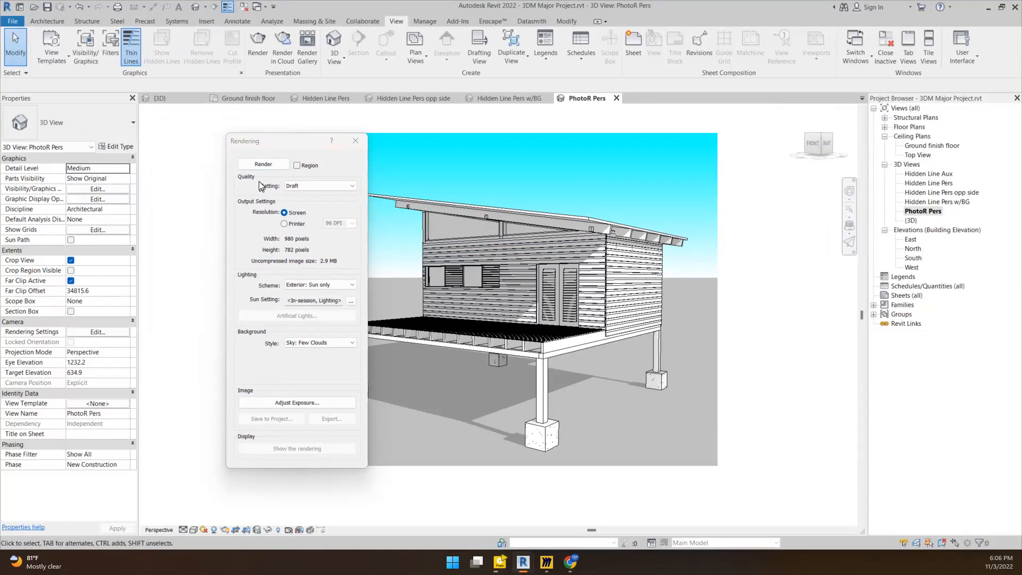
pyautogui.click(299, 185)
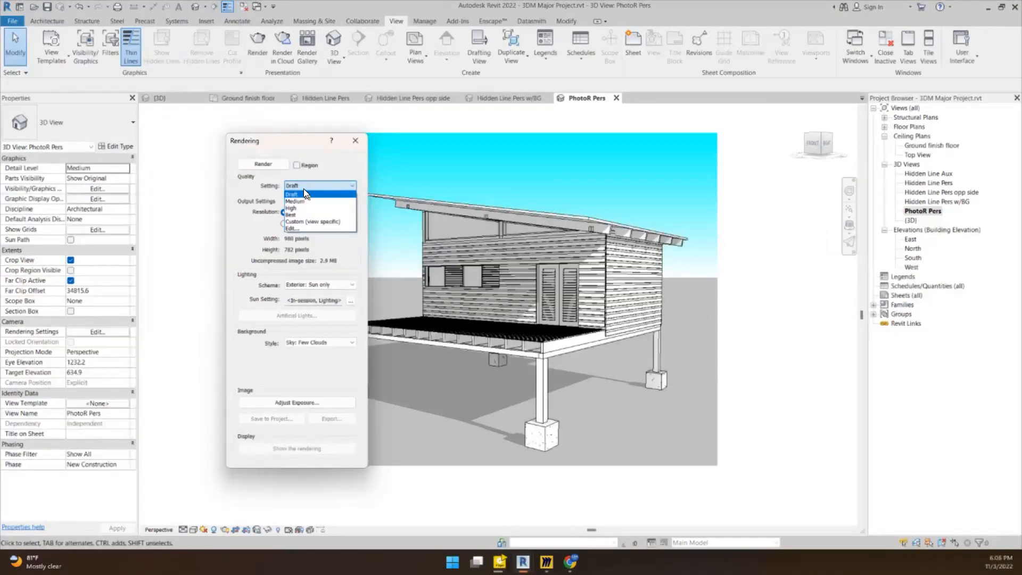
pyautogui.click(297, 199)
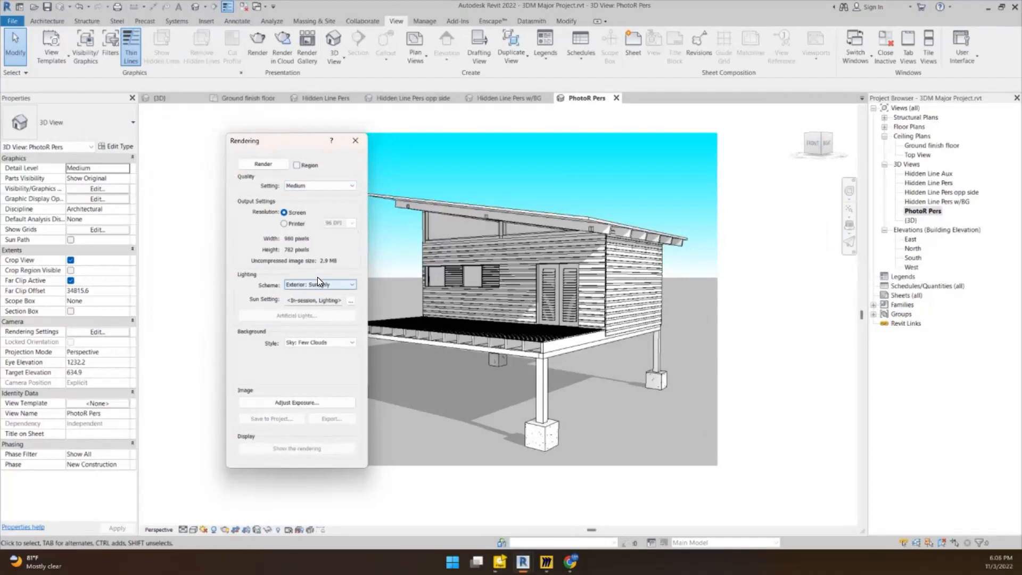
# Keep the Exterior: Sun only lighting scheme, render the view and uncover the rendered image.
pyautogui.click(337, 282)
pyautogui.click(337, 281)
pyautogui.click(339, 285)
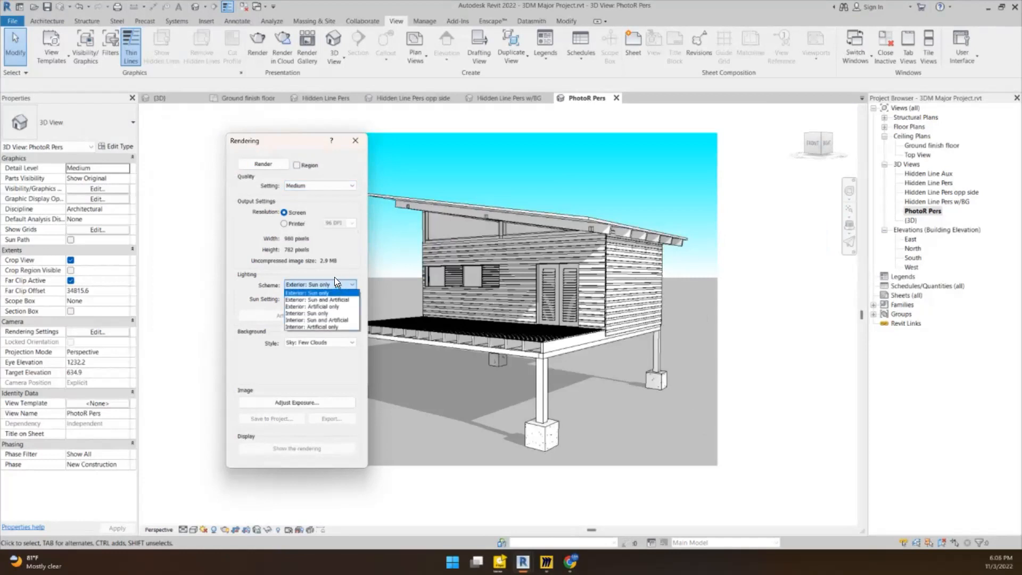
pyautogui.click(329, 282)
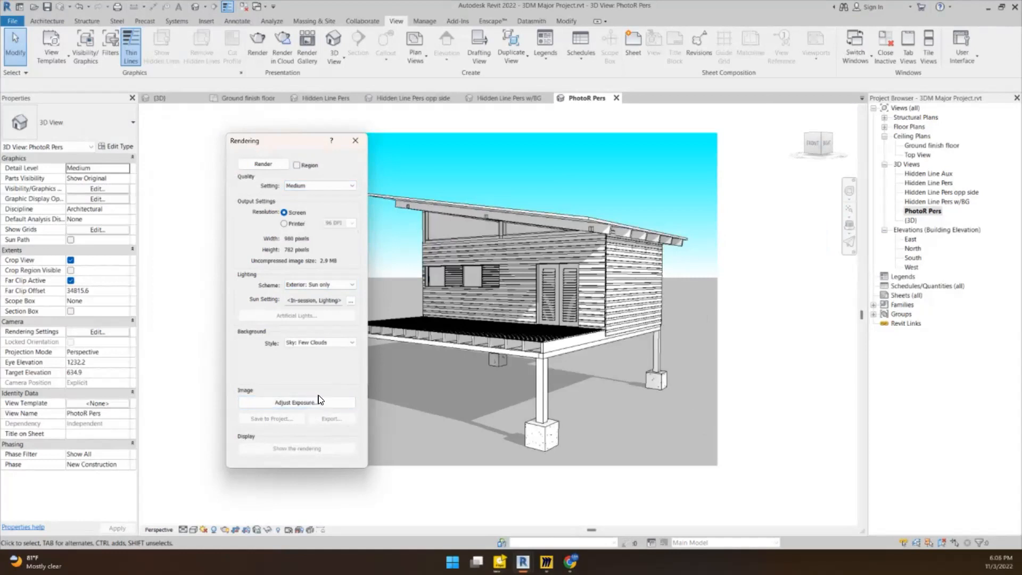
pyautogui.click(273, 165)
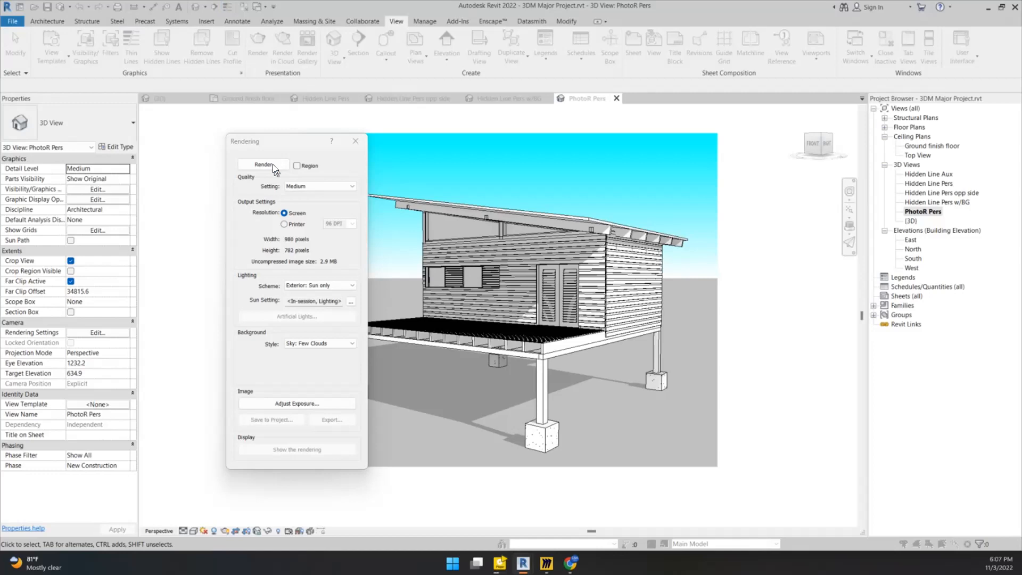
pyautogui.click(272, 164)
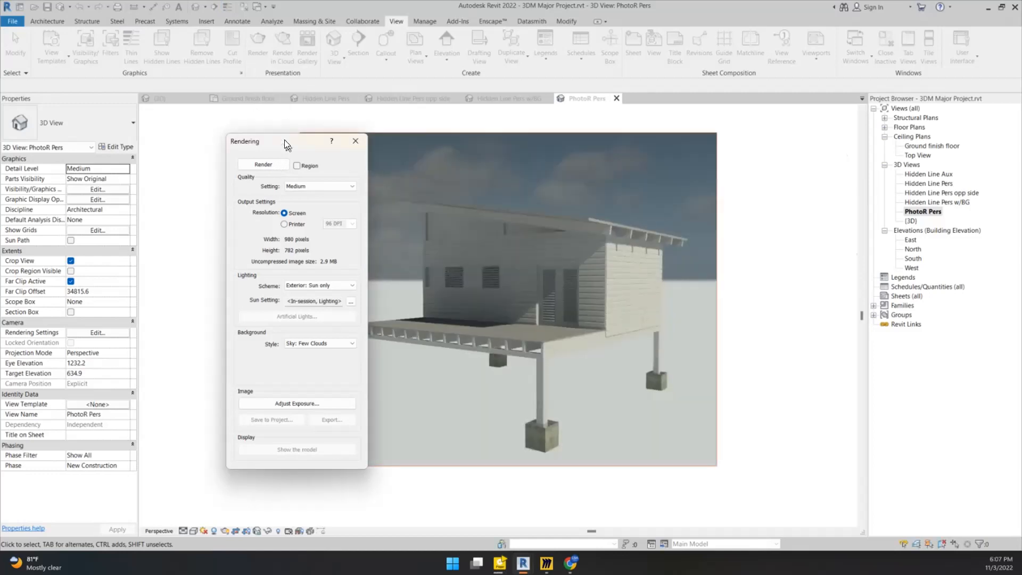
pyautogui.moveTo(284, 141); pyautogui.dragTo(164, 133)
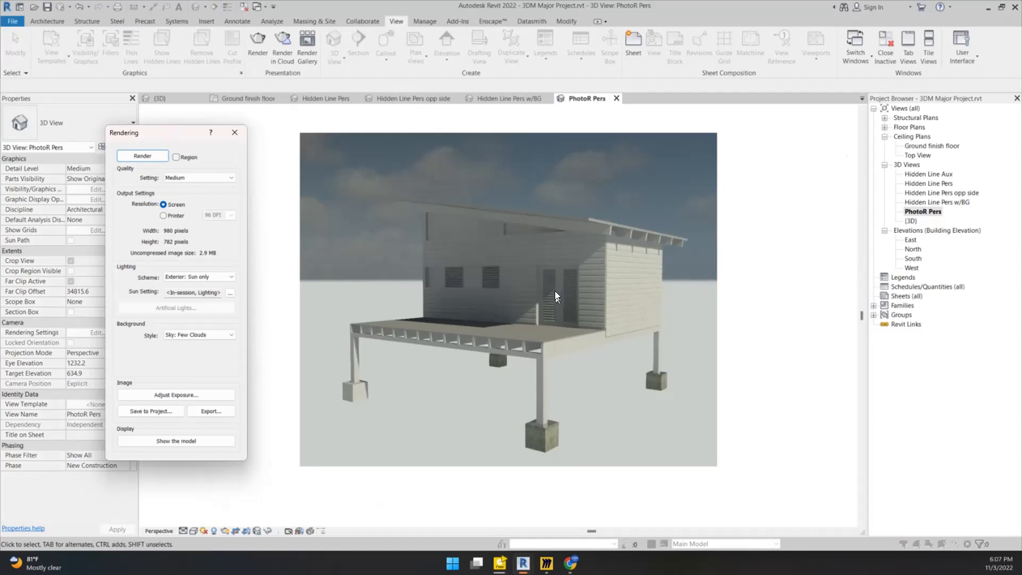
# Examine the rendered PhotoR Pers image up close, and review the Hidden Line Pers w/BG, opp side and Hidden Line Pers views.
pyautogui.scroll(5, 583, 290)
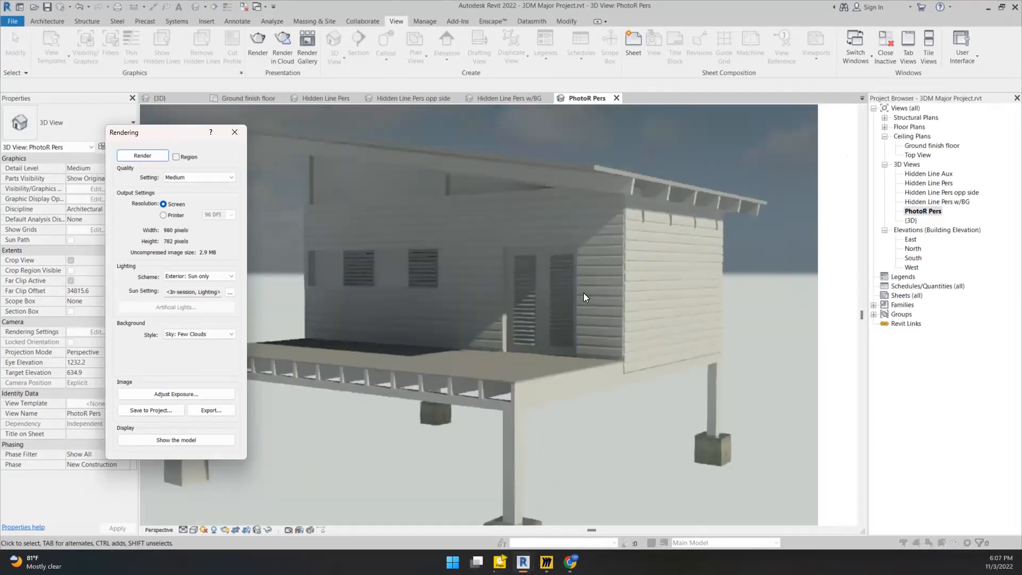
pyautogui.scroll(4, 482, 276)
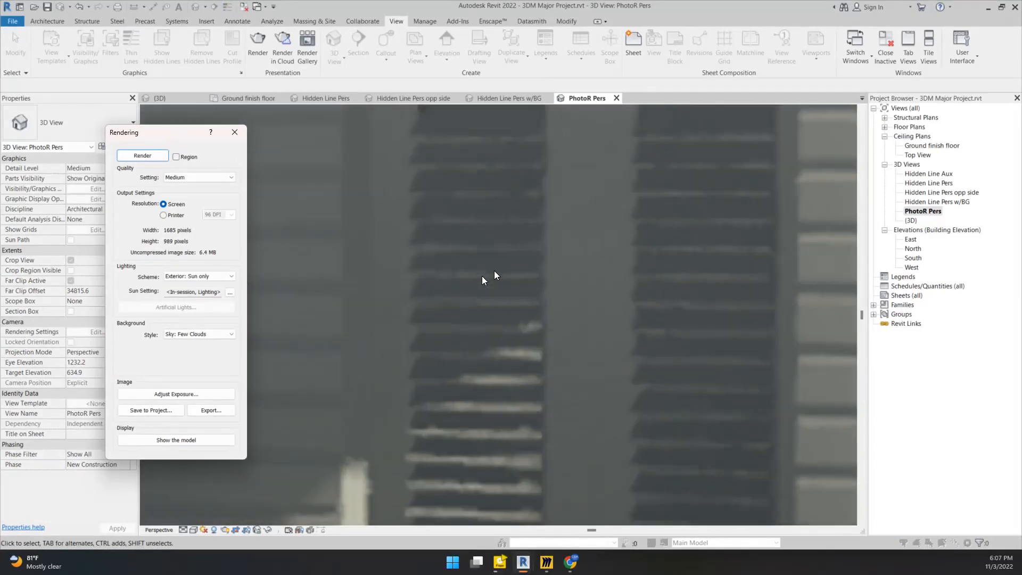
pyautogui.scroll(-8, 587, 267)
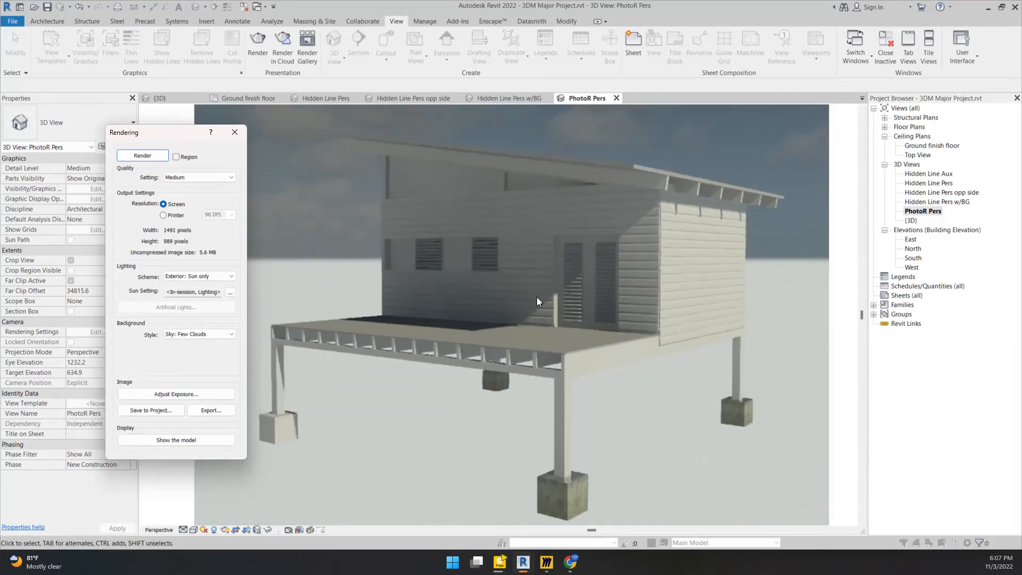
pyautogui.doubleClick(915, 203)
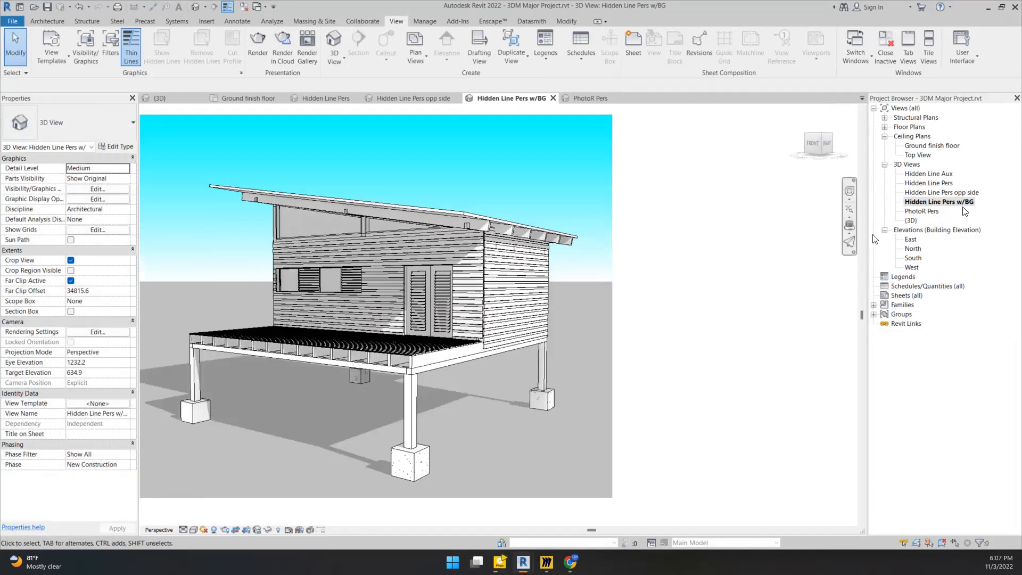
pyautogui.doubleClick(955, 193)
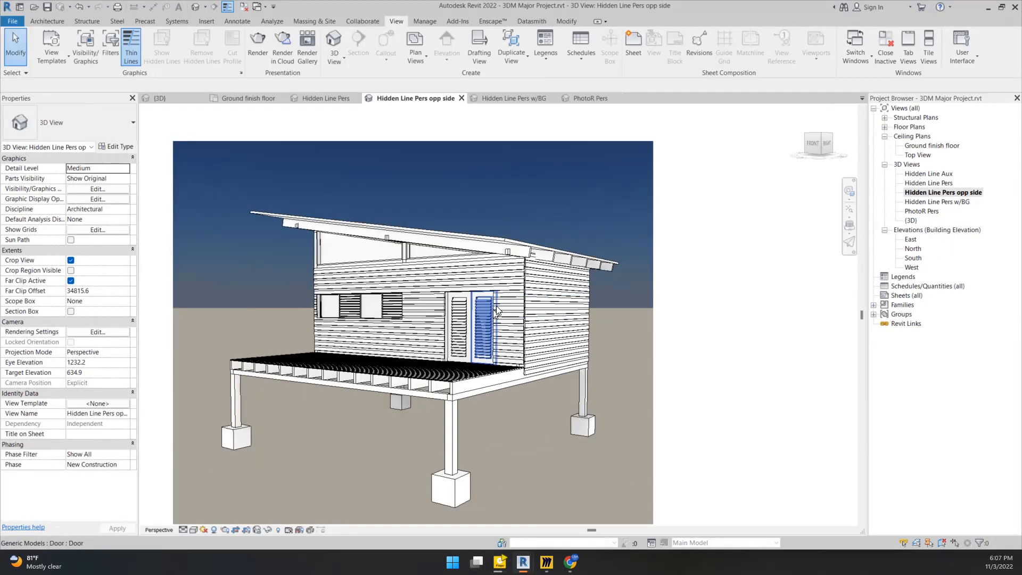
pyautogui.doubleClick(938, 182)
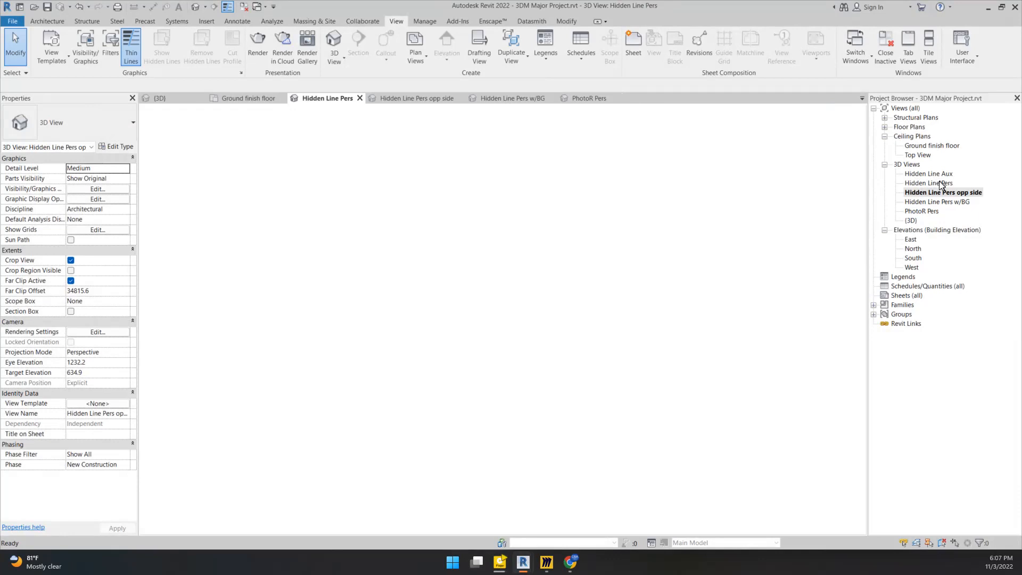
pyautogui.moveTo(488, 231); pyautogui.dragTo(516, 281, button='middle')
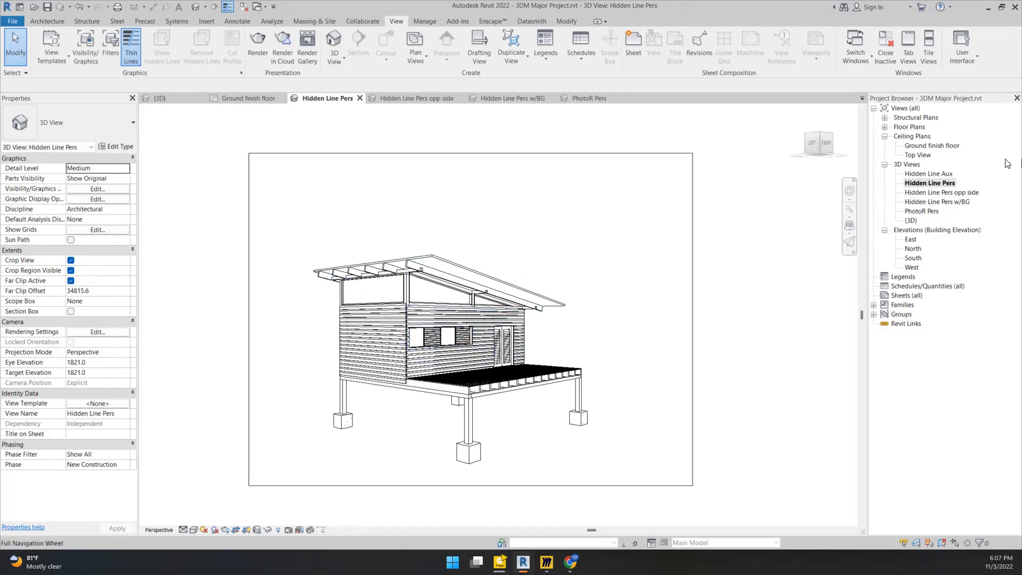
# Create a camera perspective view from the Ground finish floor plan, with the eye southeast of the house and the target beyond its northwest corner.
pyautogui.doubleClick(908, 128)
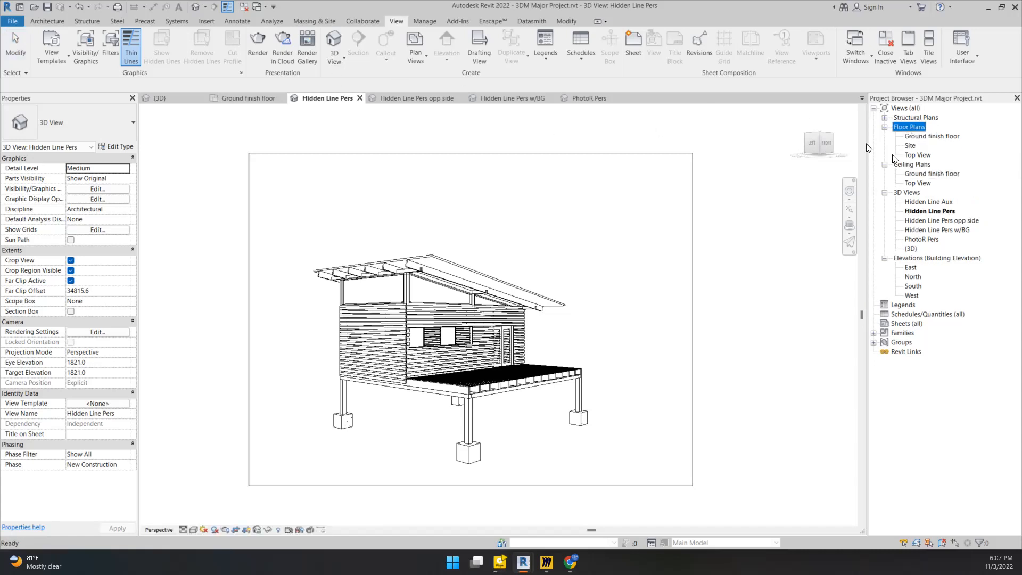
pyautogui.click(912, 136)
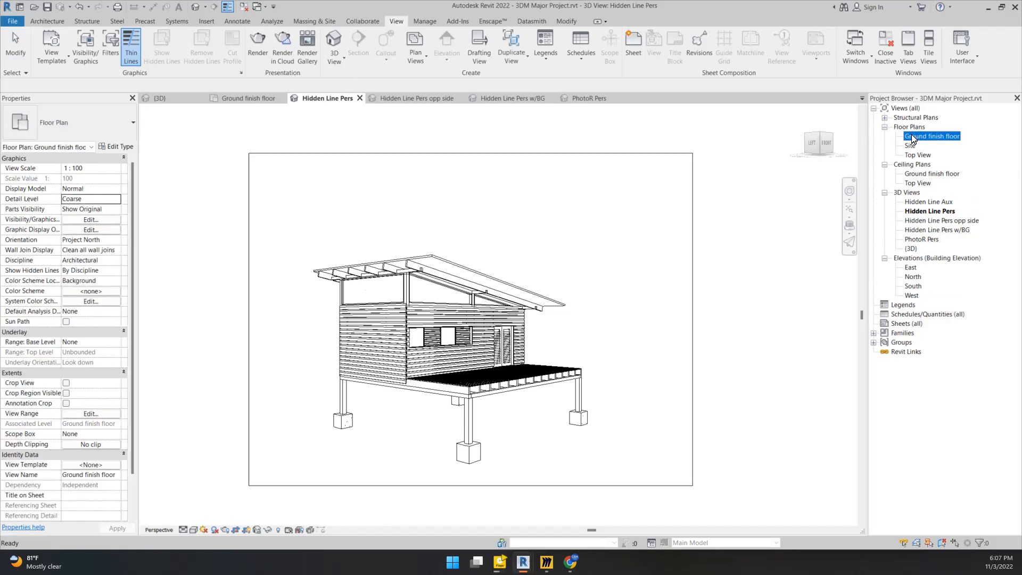
pyautogui.doubleClick(911, 136)
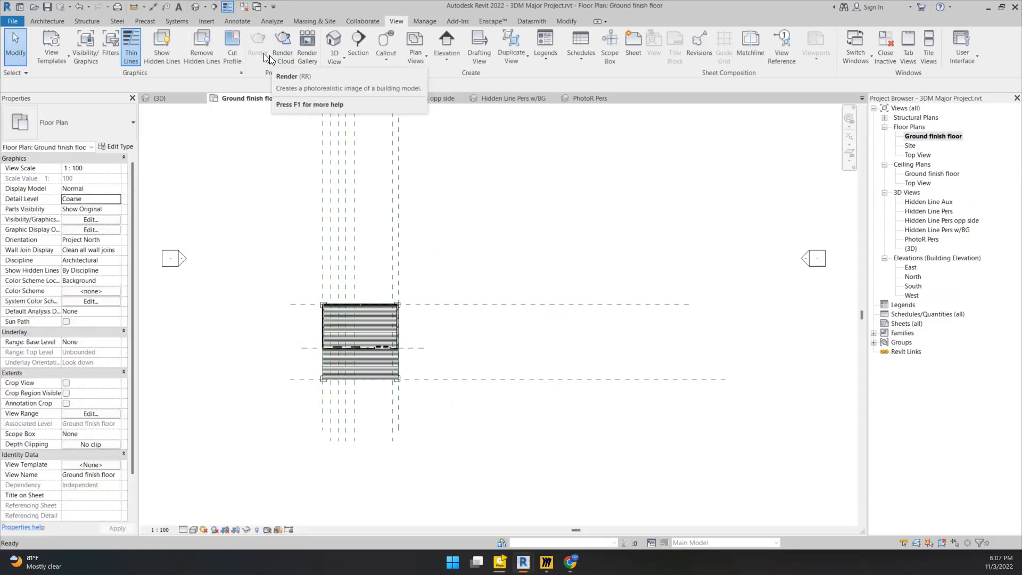
pyautogui.click(333, 62)
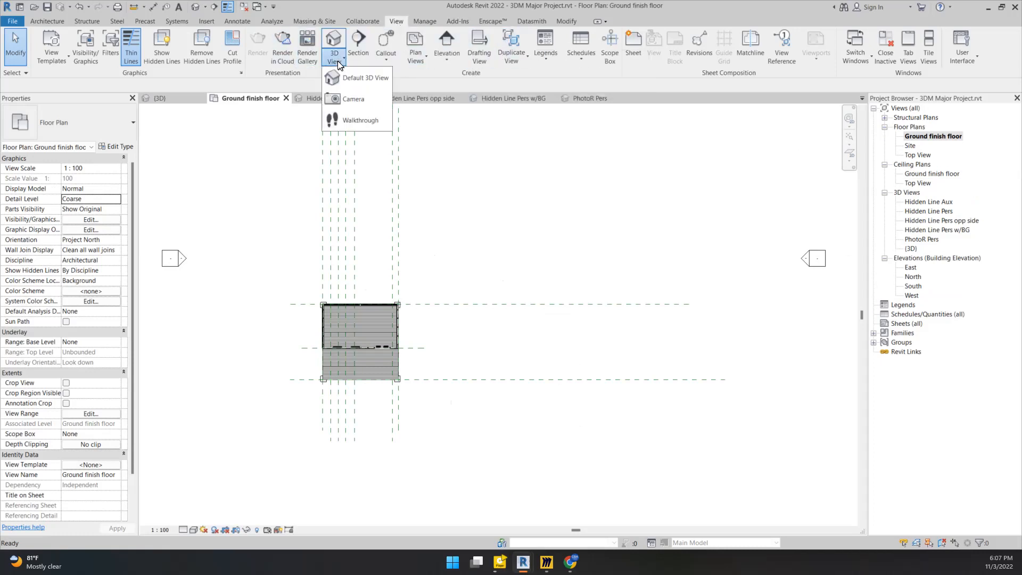
pyautogui.click(338, 105)
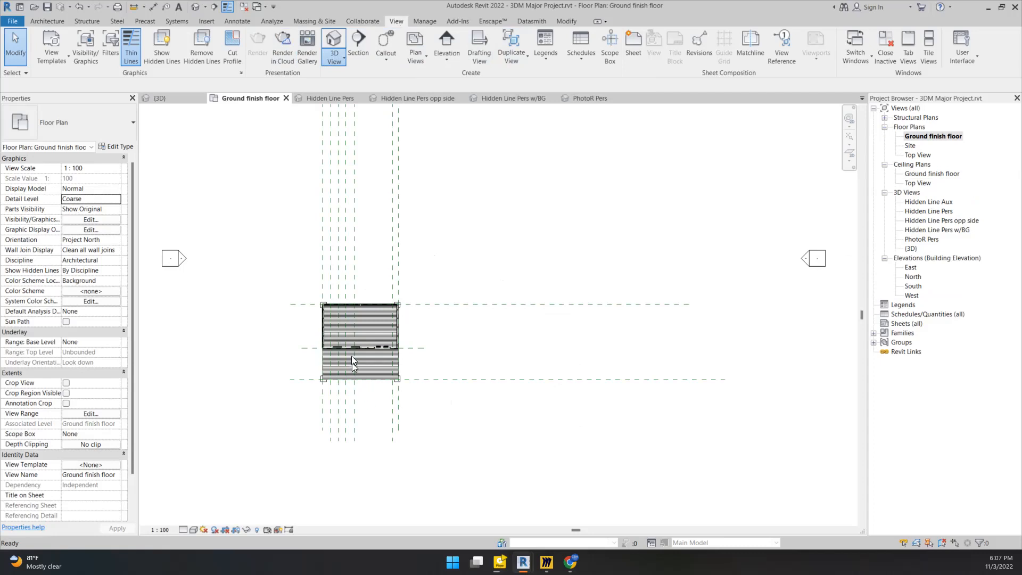
pyautogui.scroll(5, 372, 397)
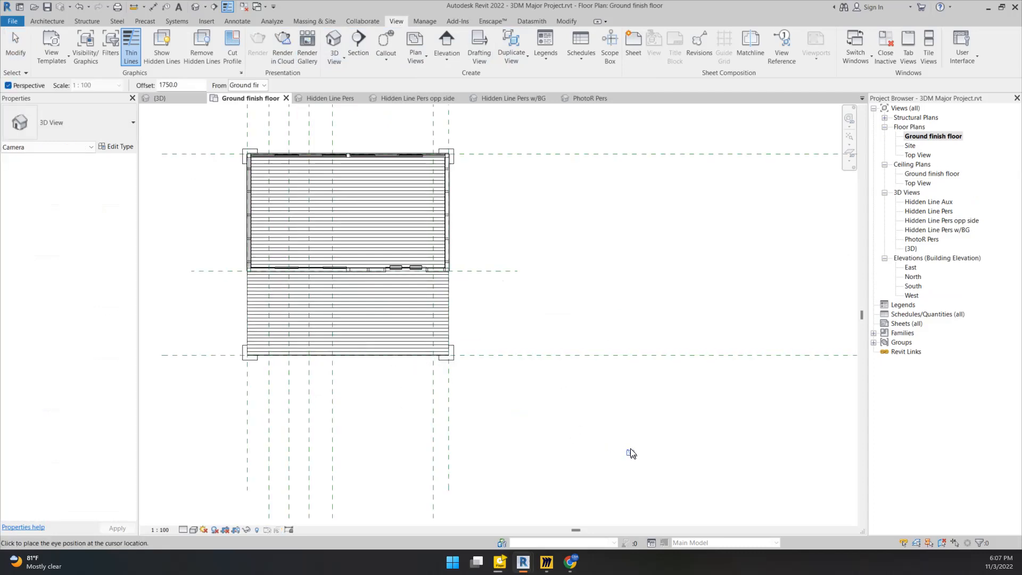
pyautogui.scroll(-3, 416, 368)
pyautogui.click(577, 431)
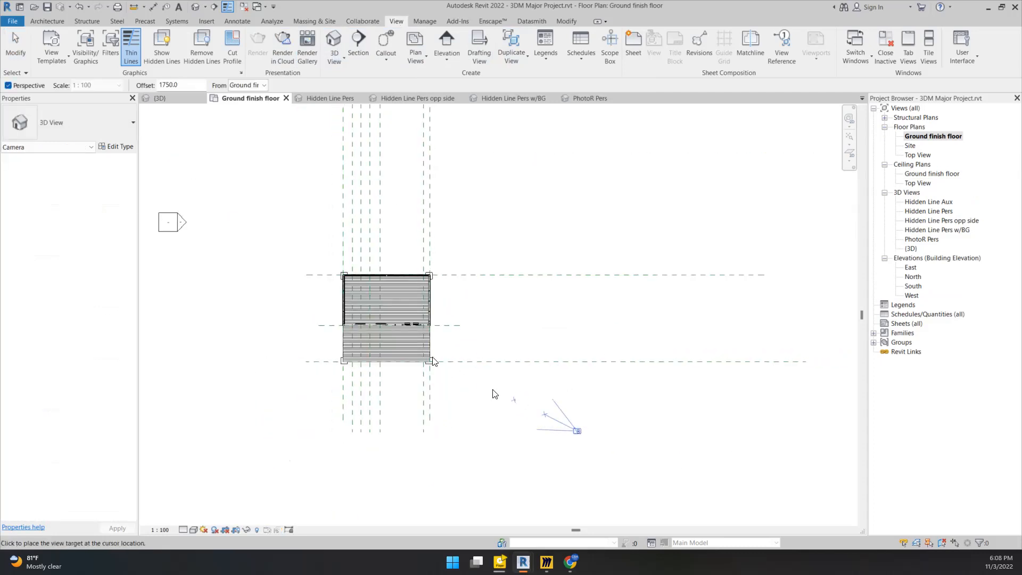
pyautogui.click(289, 262)
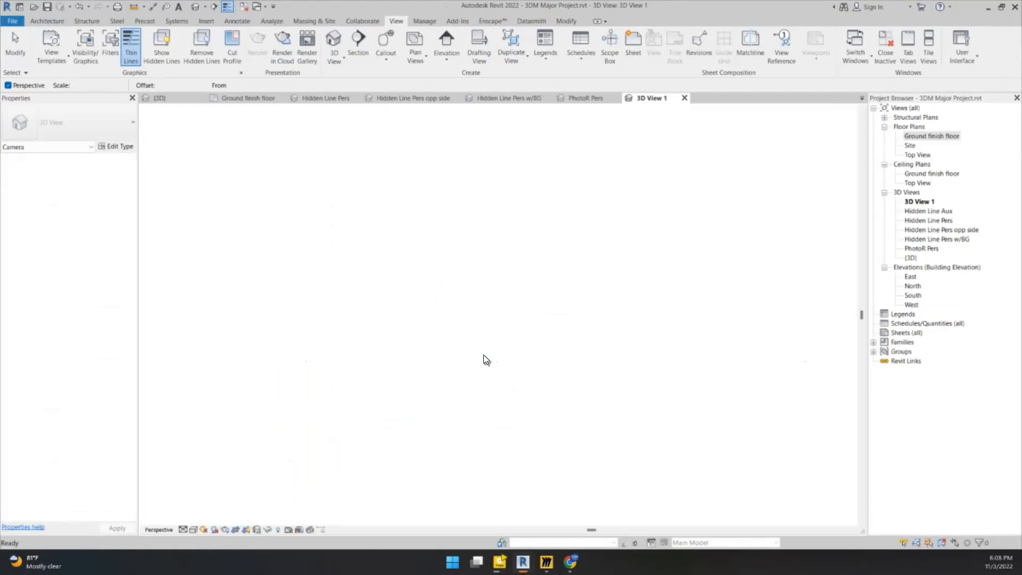
pyautogui.scroll(-4, 410, 269)
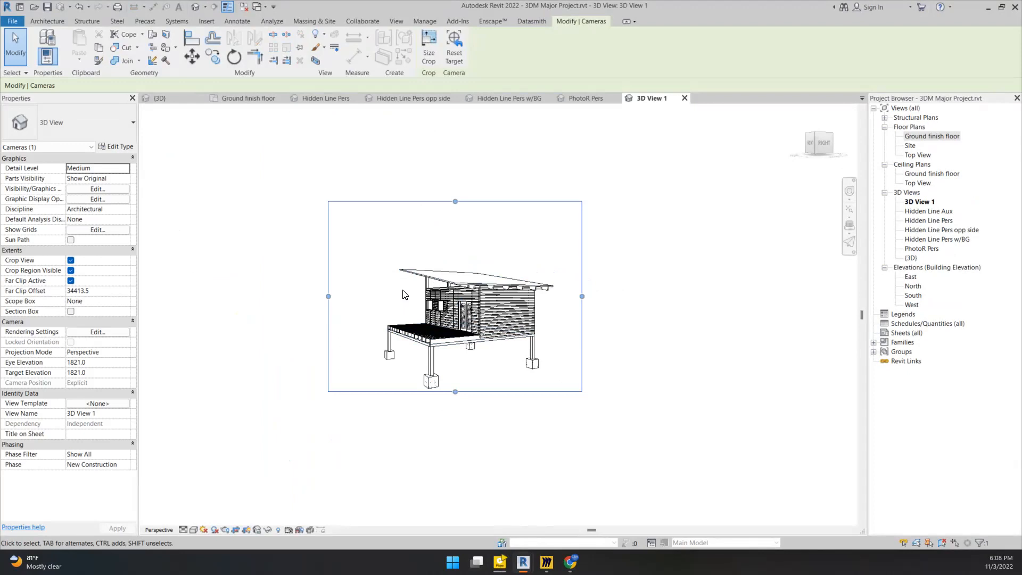
pyautogui.scroll(3, 424, 364)
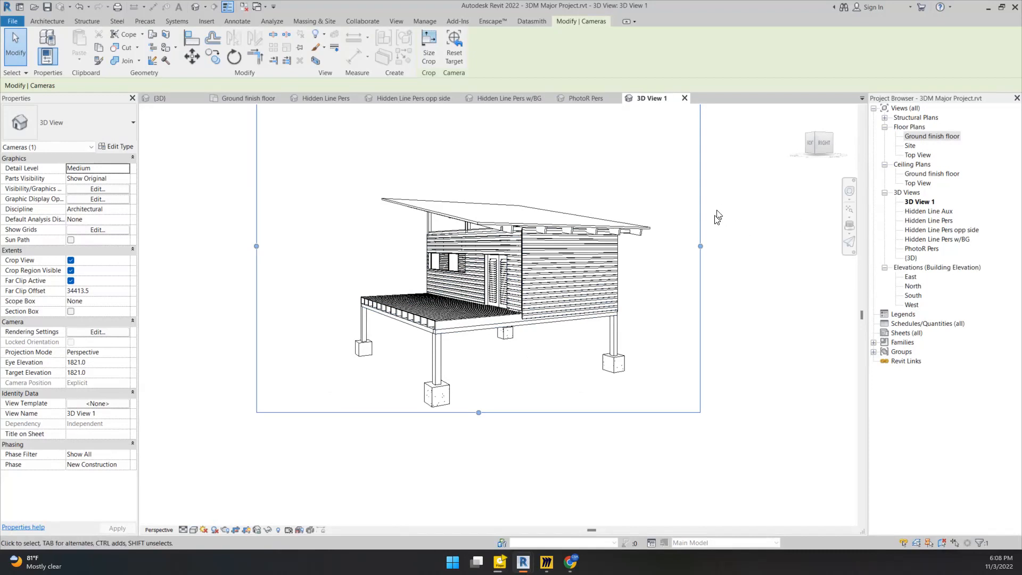
# Open the default {3D} view and clear the camera selection.
pyautogui.doubleClick(911, 258)
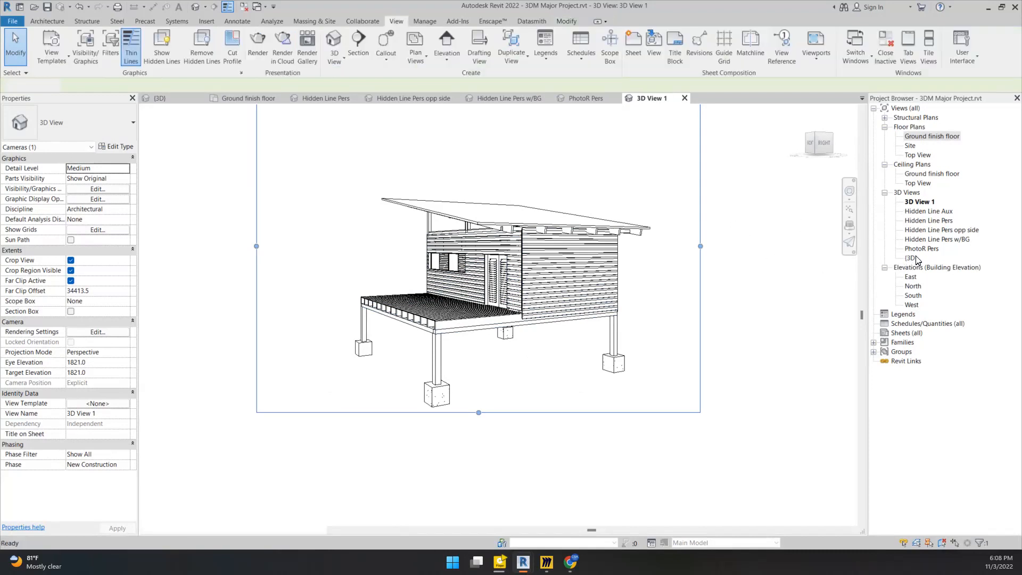
pyautogui.rightClick(914, 261)
pyautogui.click(947, 458)
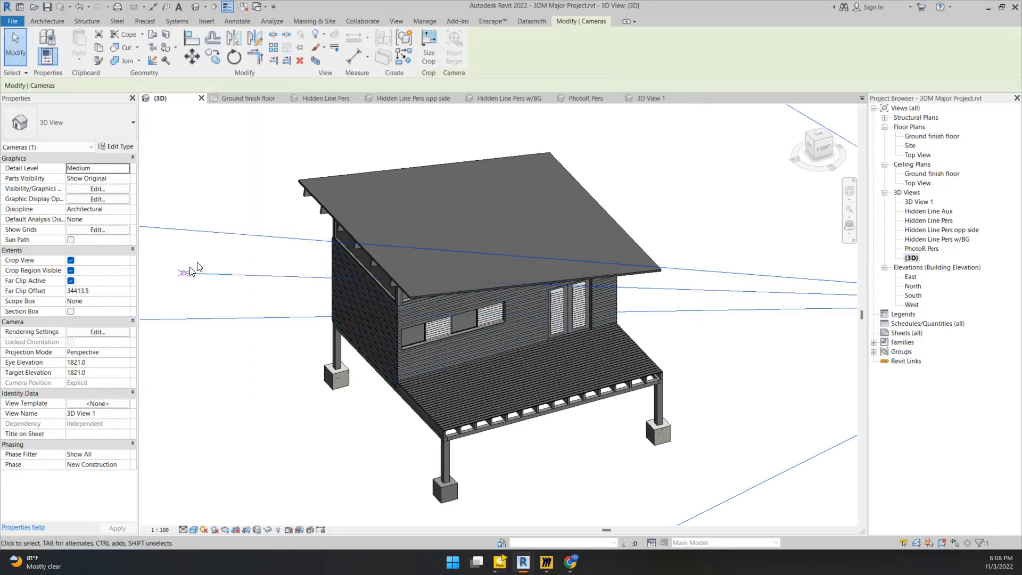
pyautogui.click(278, 419)
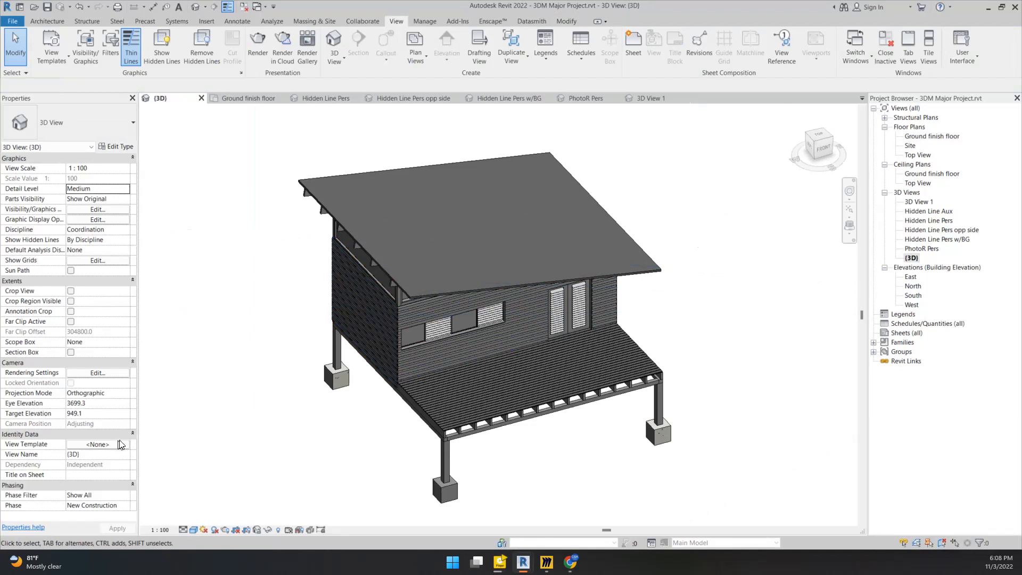
pyautogui.moveTo(197, 429)
pyautogui.mouseDown()
pyautogui.moveTo(30, 454)
pyautogui.moveTo(234, 444)
pyautogui.mouseUp()
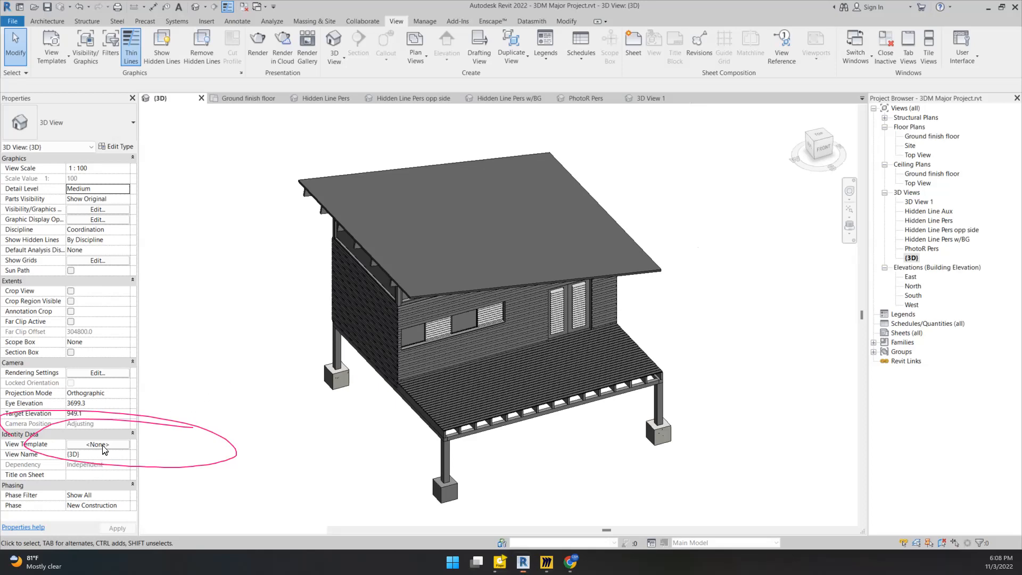
# List view templates of all view types and assign the Architectural Elevation template to the {3D} view.
pyautogui.click(101, 445)
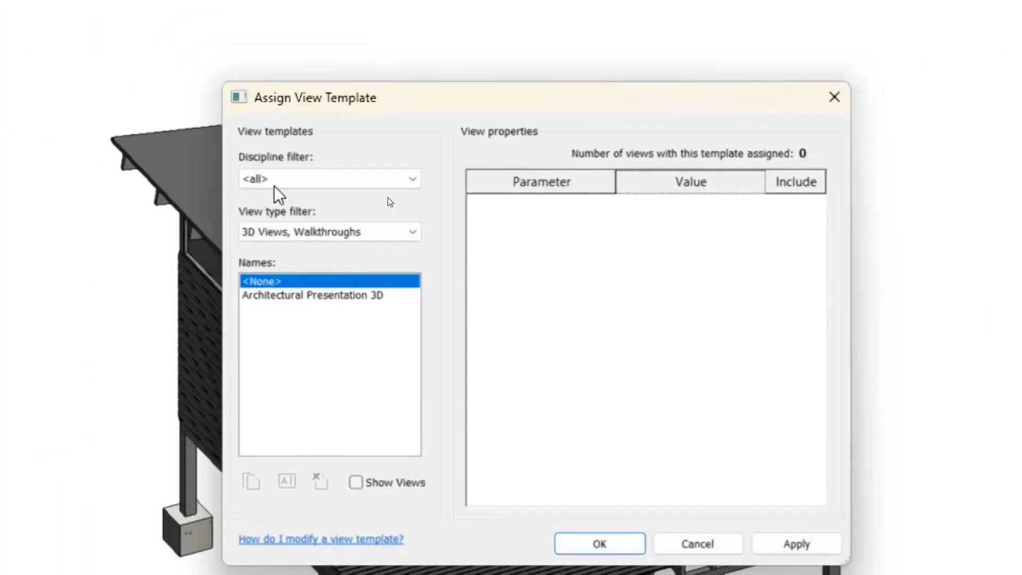
pyautogui.click(401, 229)
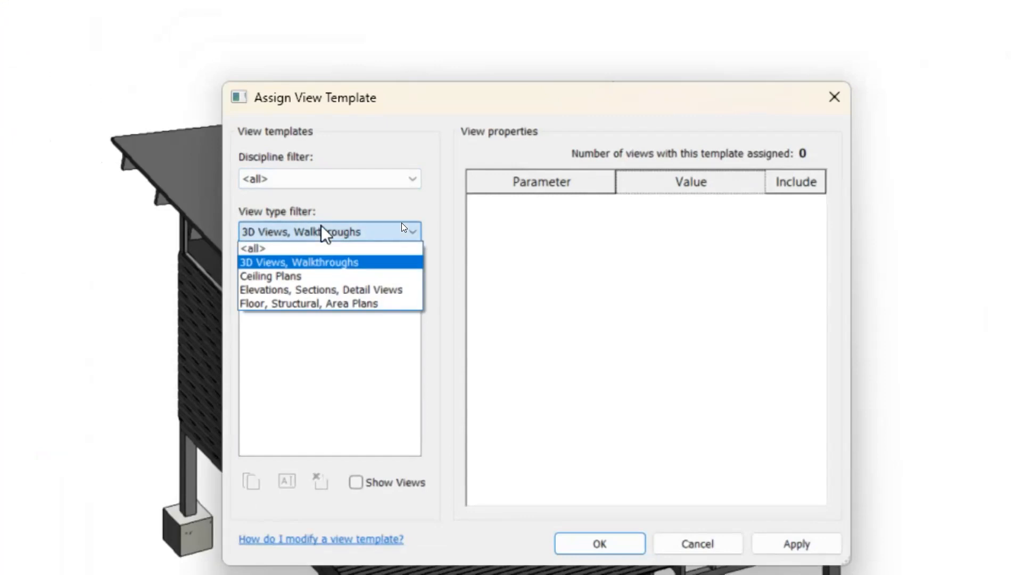
pyautogui.click(315, 248)
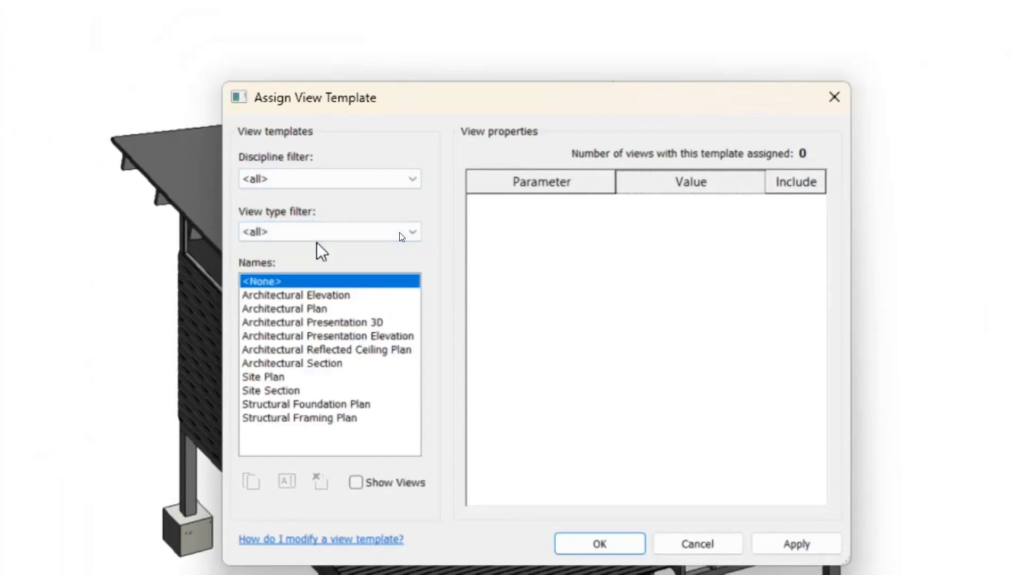
pyautogui.click(309, 309)
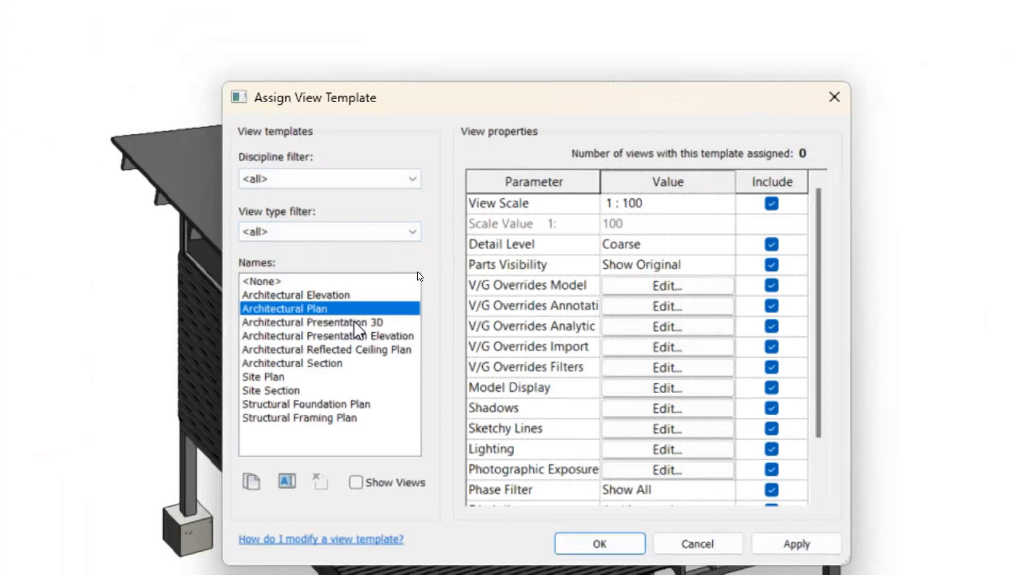
pyautogui.click(354, 322)
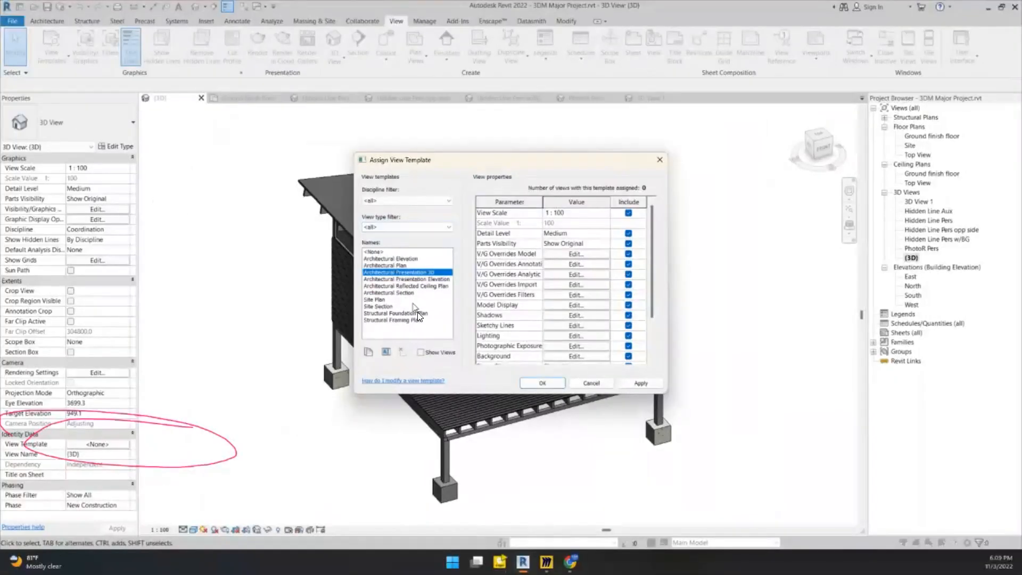
pyautogui.click(379, 258)
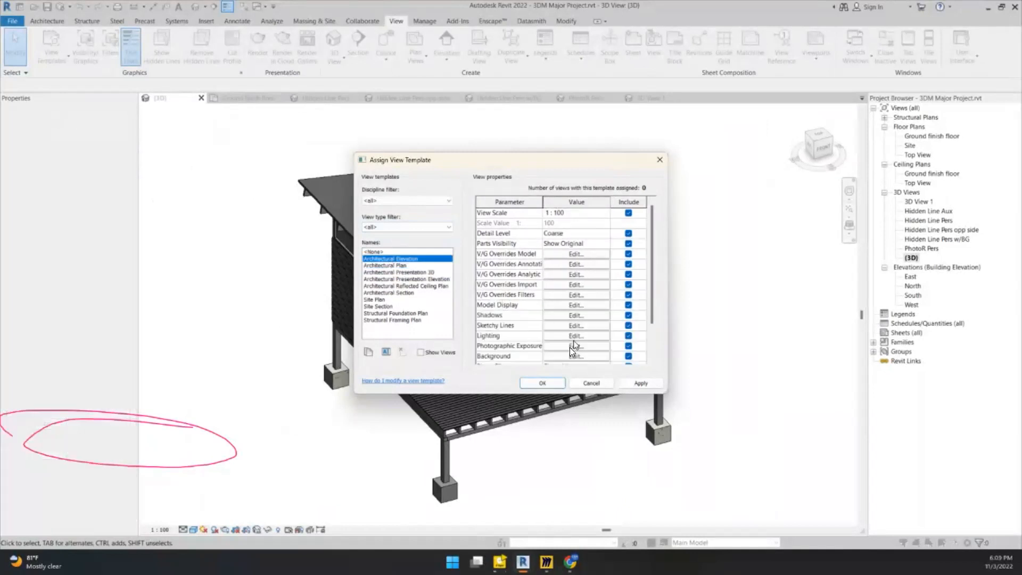
pyautogui.click(535, 381)
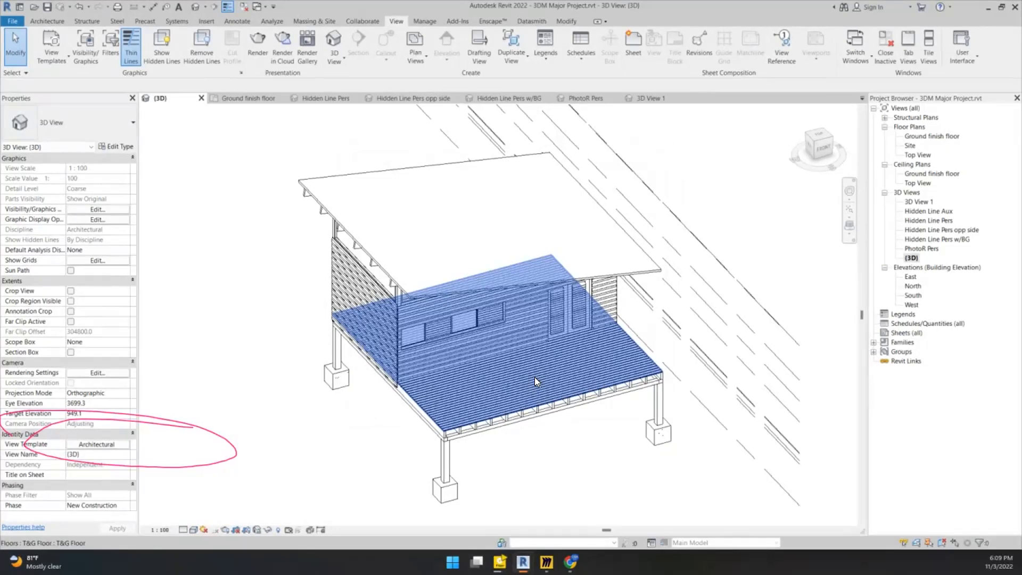
# Examine how the assigned view template affects the {3D} view of the house and check its View Template property.
pyautogui.scroll(-2, 219, 293)
pyautogui.scroll(-2, 366, 311)
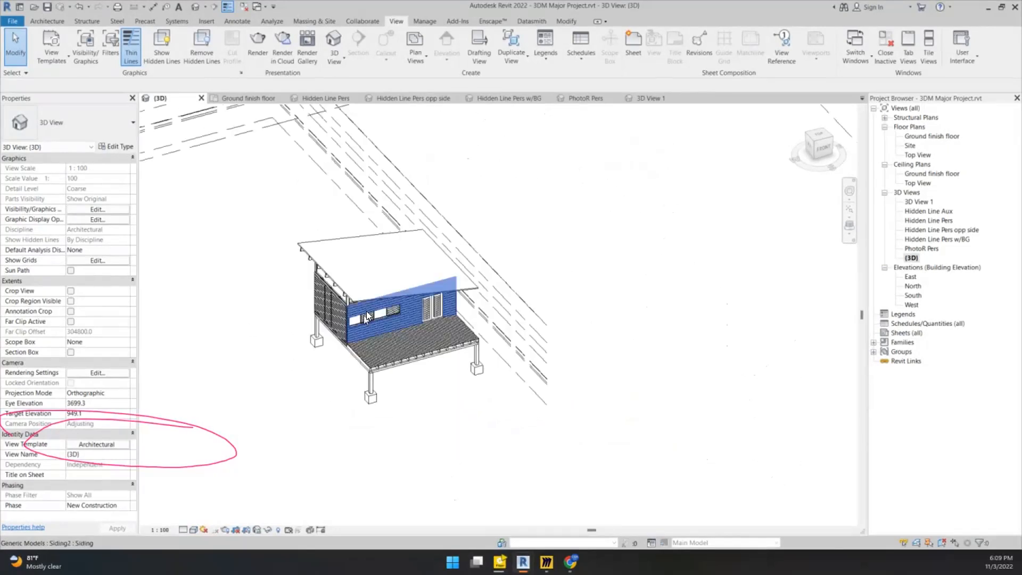
pyautogui.scroll(-1, 474, 303)
pyautogui.scroll(4, 440, 344)
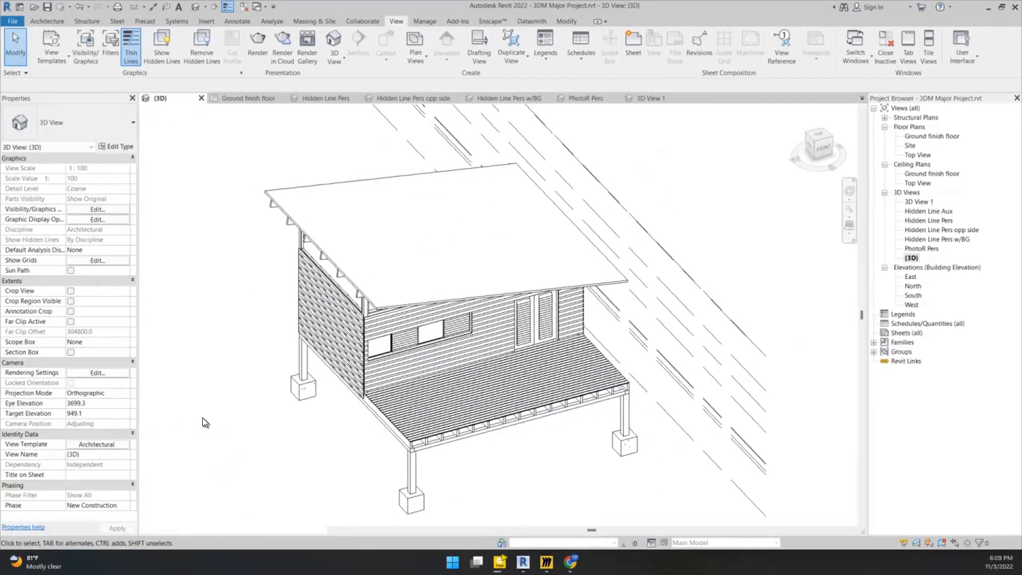
pyautogui.click(568, 365)
pyautogui.click(170, 325)
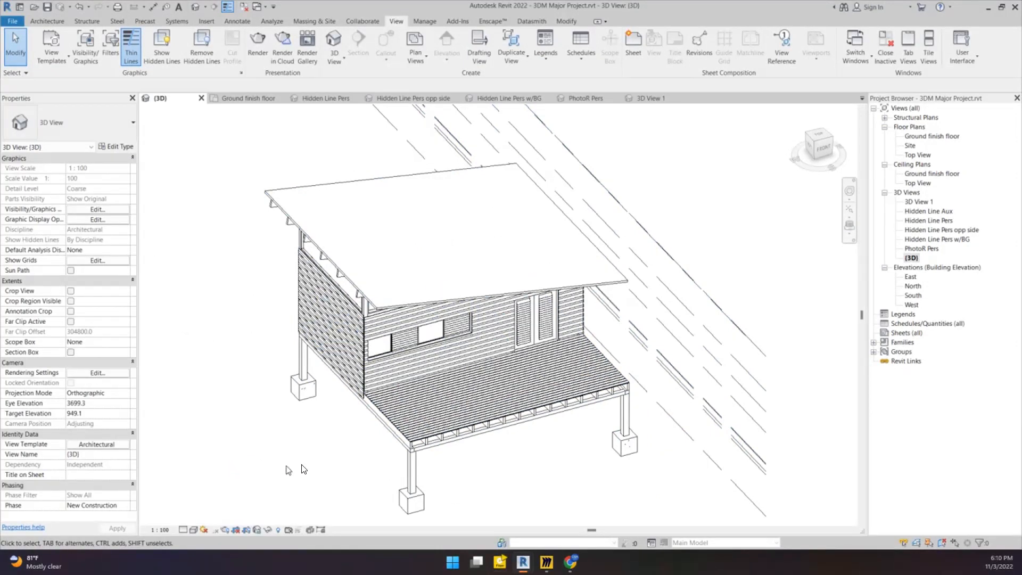
pyautogui.moveTo(99, 454)
pyautogui.mouseDown()
pyautogui.moveTo(42, 450)
pyautogui.moveTo(80, 418)
pyautogui.moveTo(172, 434)
pyautogui.mouseUp()
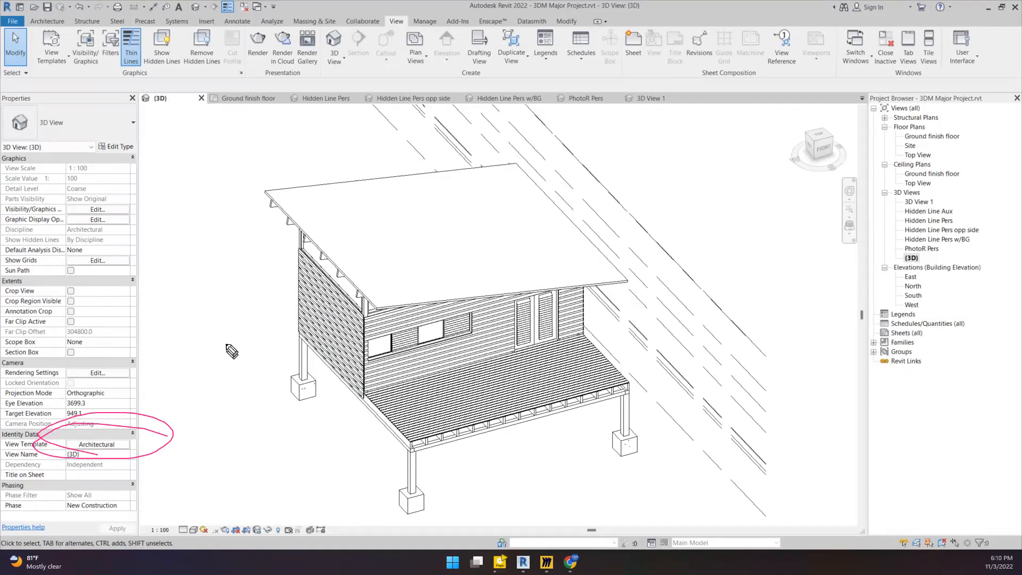
pyautogui.press('Escape')
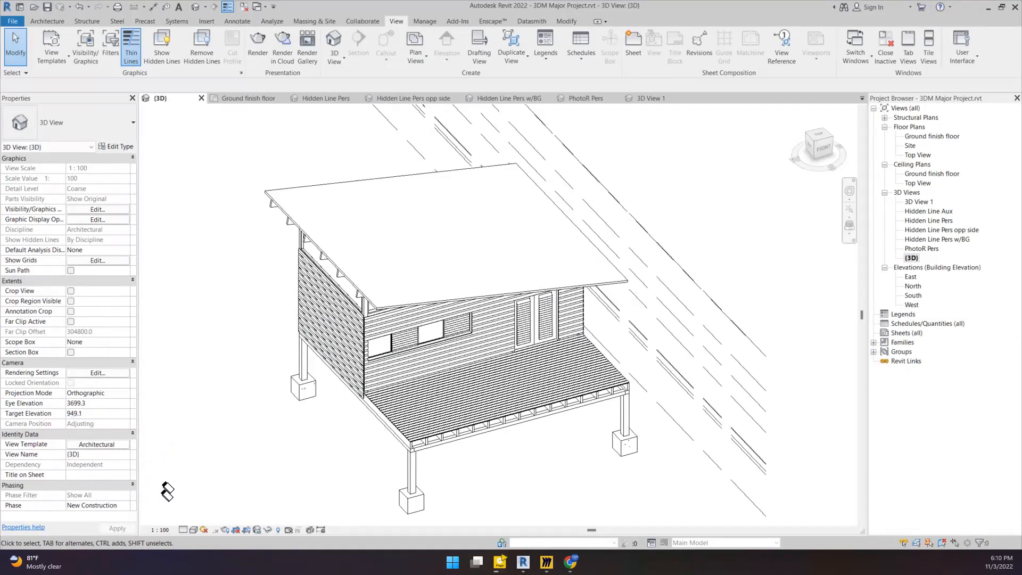
# List view templates of all view types and assign the Site Plan template to the {3D} view.
pyautogui.click(115, 444)
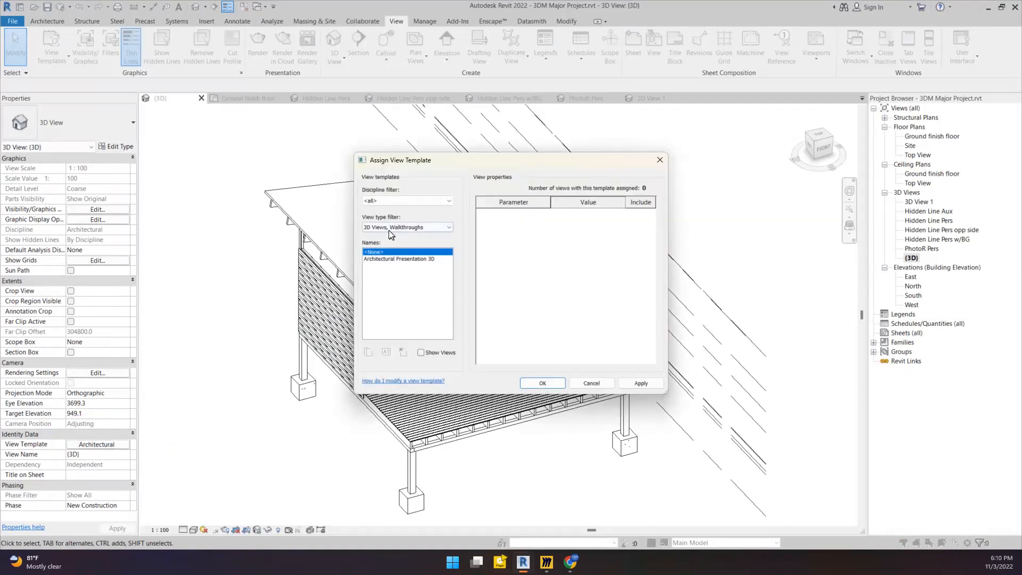
pyautogui.click(396, 228)
pyautogui.click(401, 235)
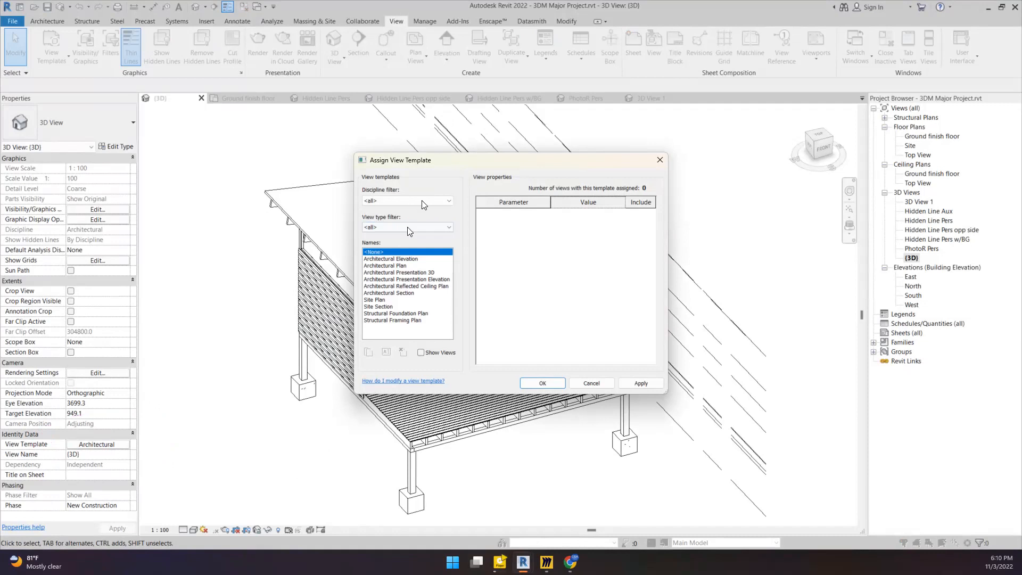
pyautogui.moveTo(448, 165); pyautogui.dragTo(679, 151)
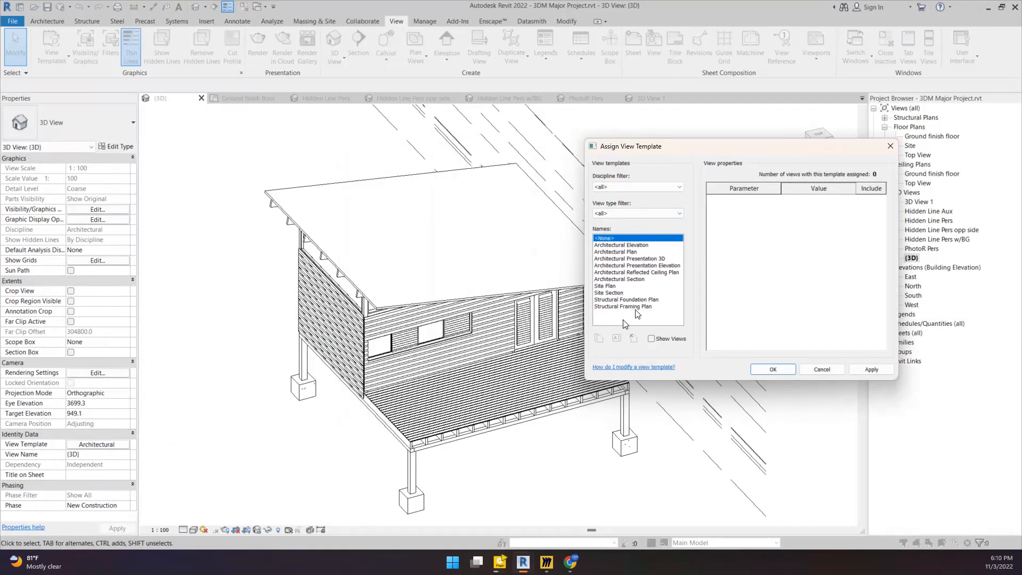
pyautogui.click(611, 286)
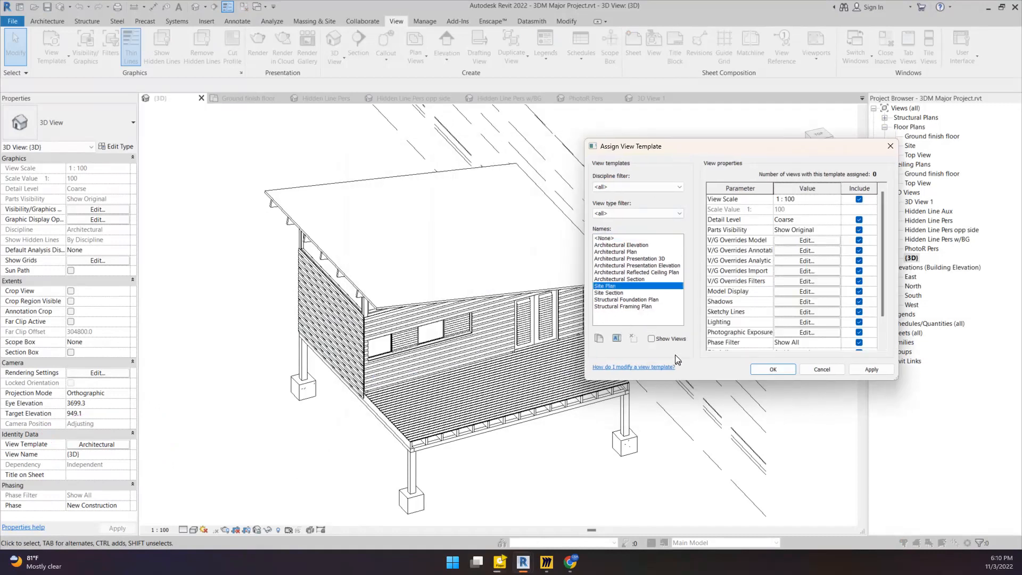
pyautogui.click(772, 369)
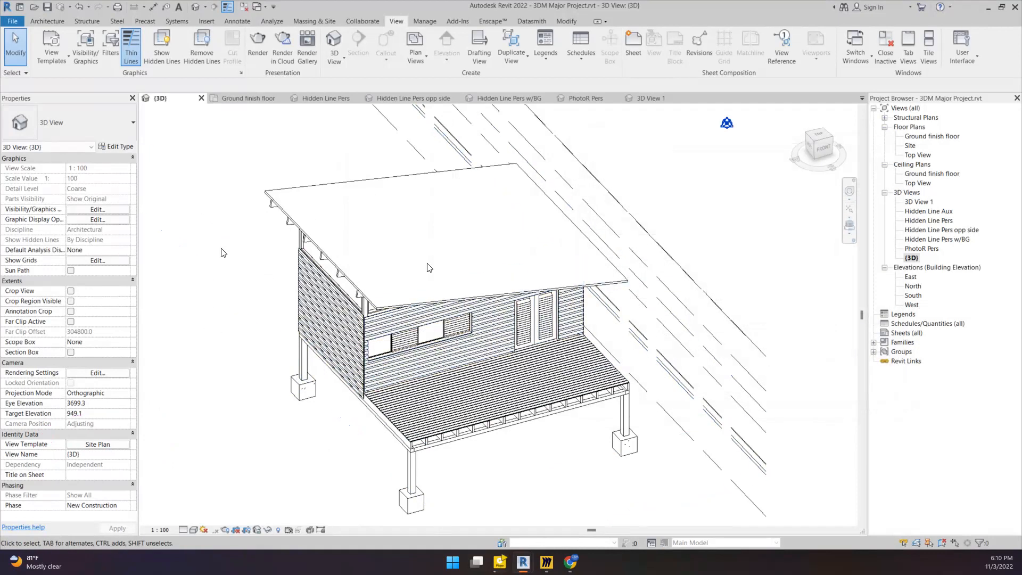
pyautogui.press('Tab')
# Create a view template named "Fav Hidden Line" from the Hidden Line Pers opp side view.
pyautogui.doubleClick(927, 231)
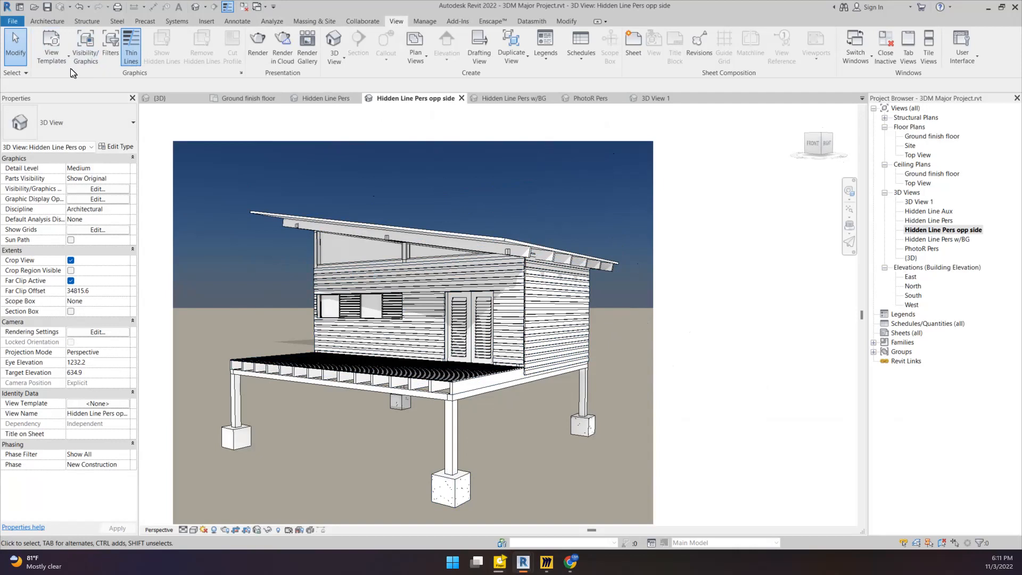
pyautogui.click(56, 59)
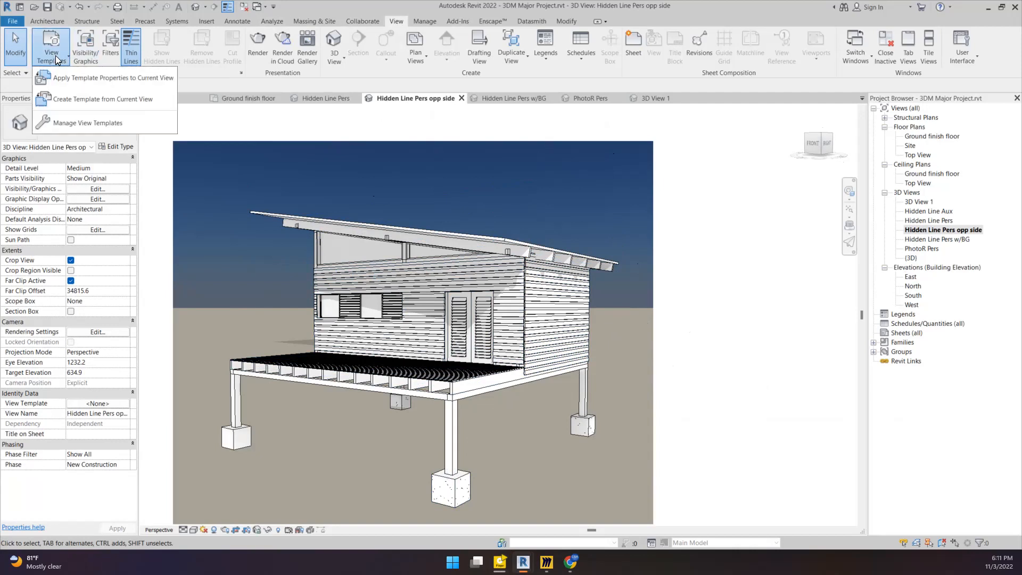
pyautogui.click(125, 98)
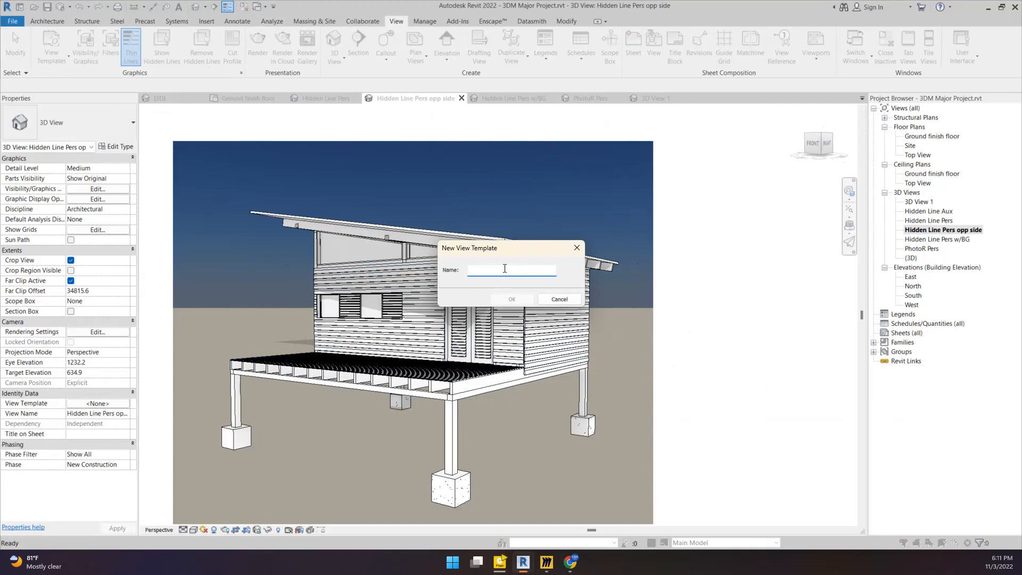
pyautogui.write('Fav Hidden Line')
pyautogui.click(514, 301)
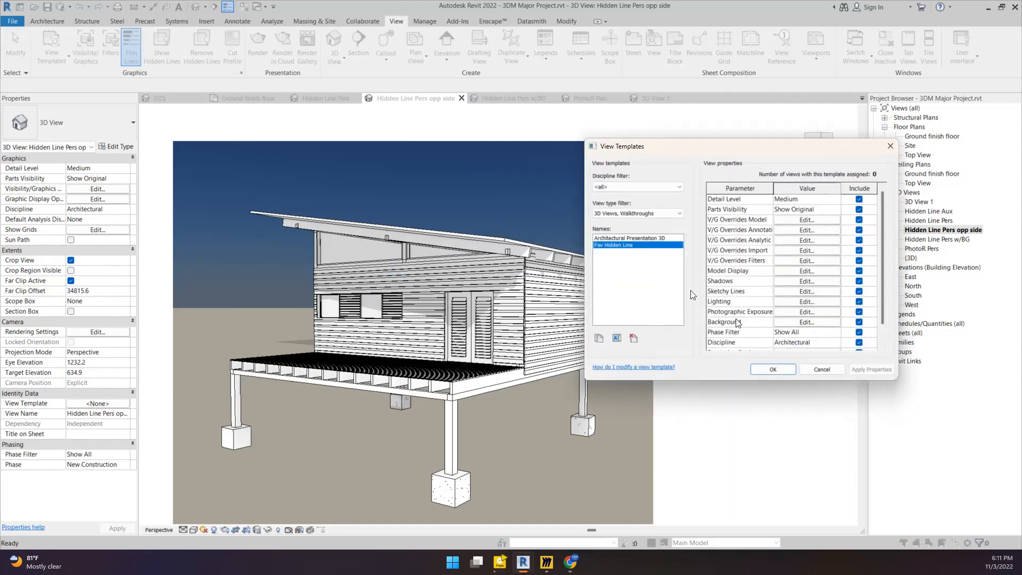
pyautogui.click(772, 369)
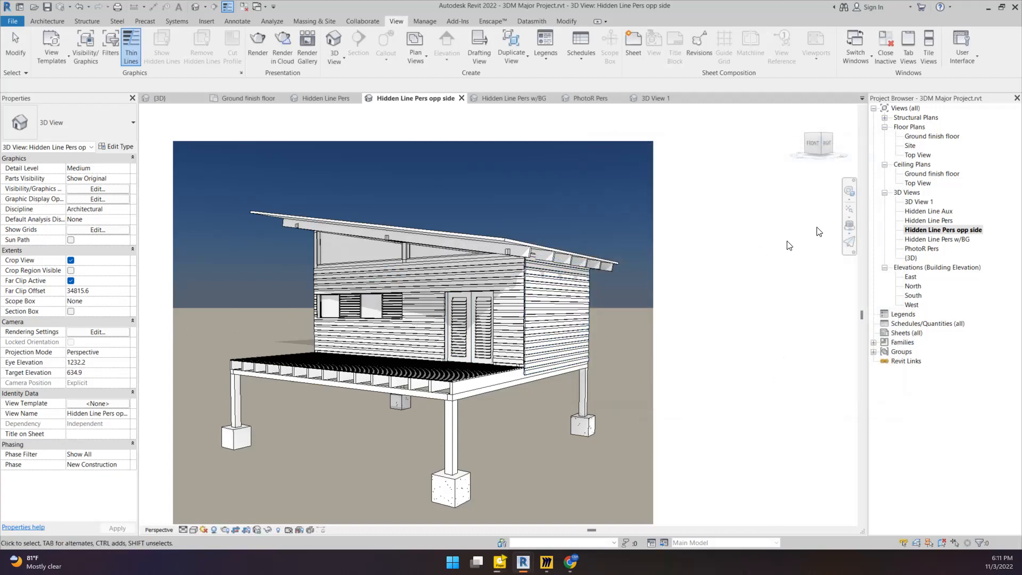
# Look over the Hidden Line Pers and Hidden Line Pers w/BG views, and open PhotoR Pers with its Rendering dialog closed.
pyautogui.doubleClick(922, 248)
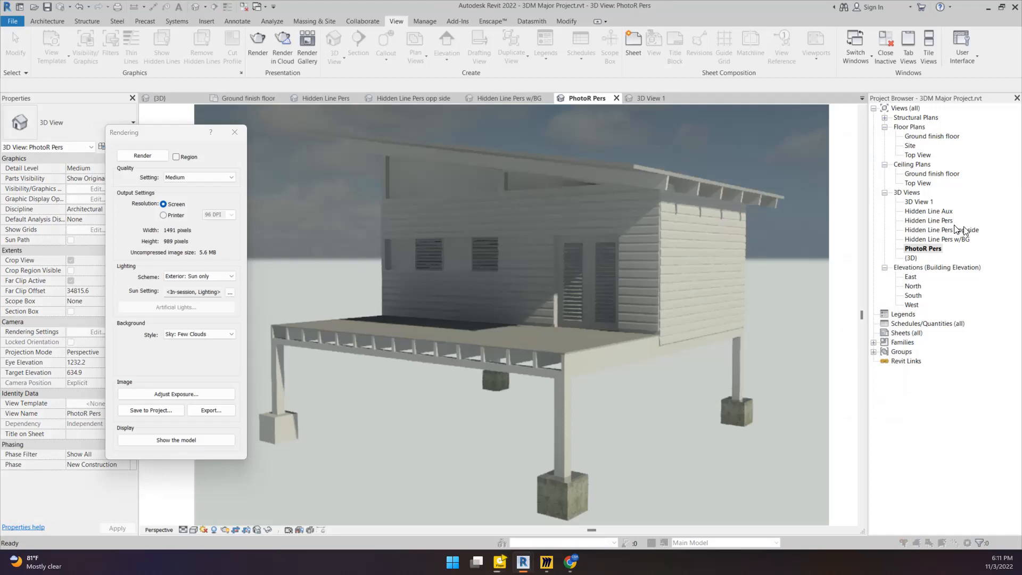
pyautogui.doubleClick(933, 224)
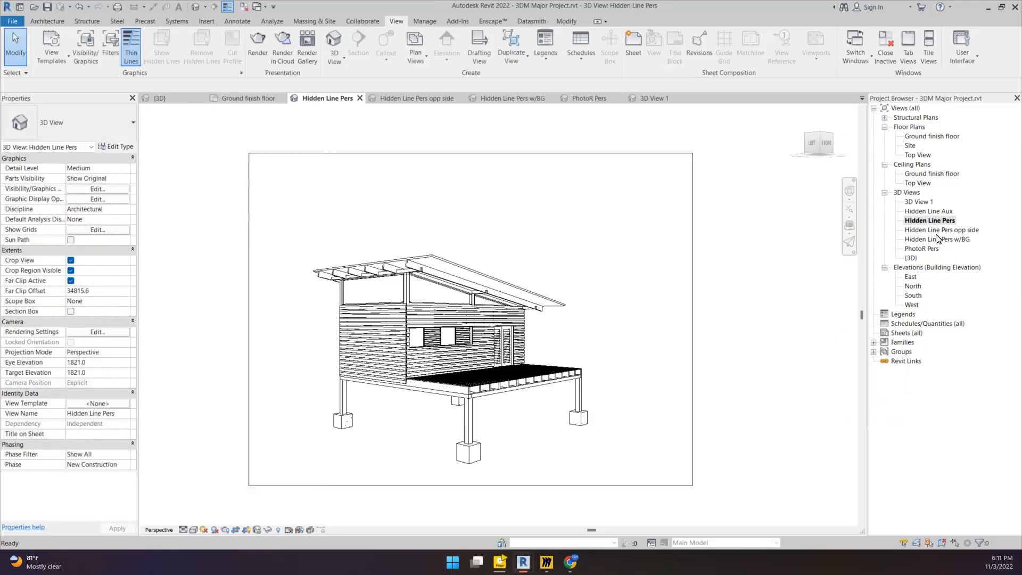
pyautogui.doubleClick(938, 239)
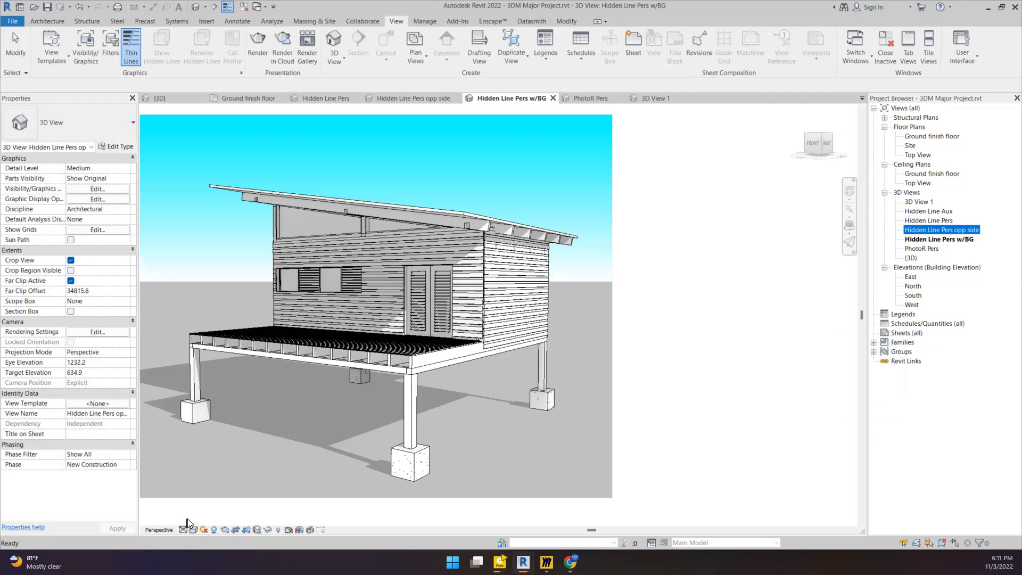
pyautogui.doubleClick(926, 248)
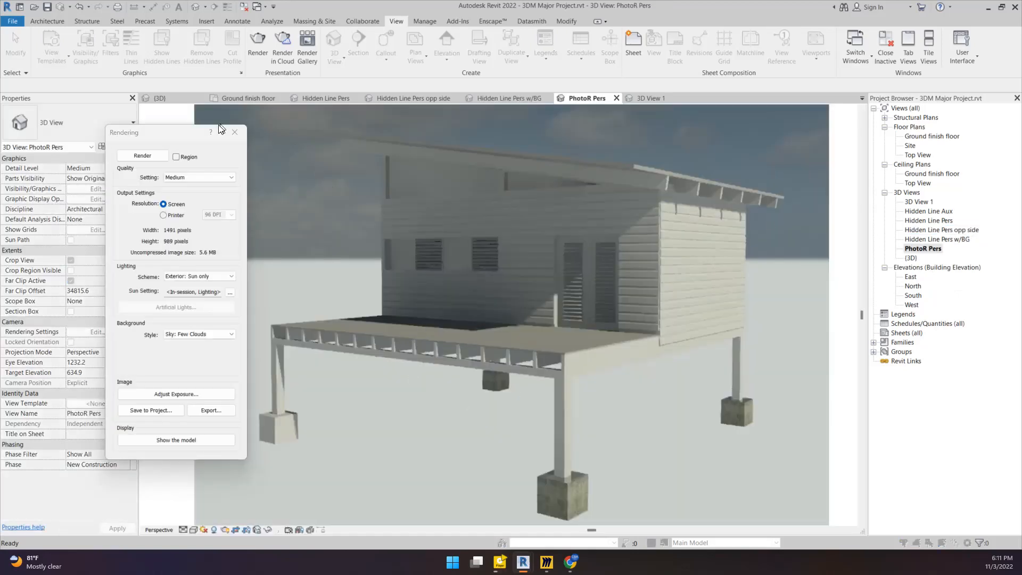
pyautogui.click(236, 131)
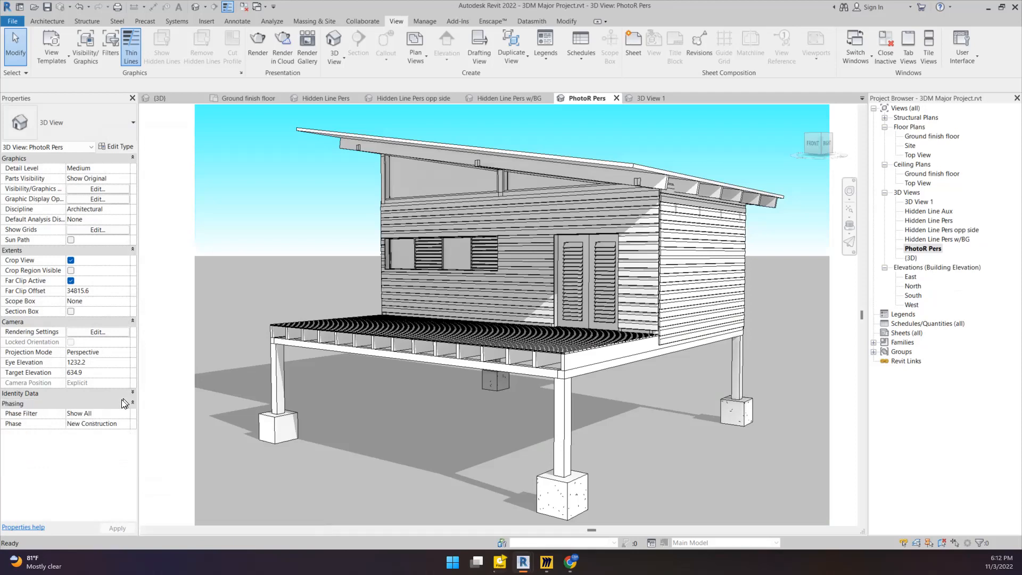
# Assign the Architectural Presentation 3D view template to the PhotoR Pers view.
pyautogui.click(121, 404)
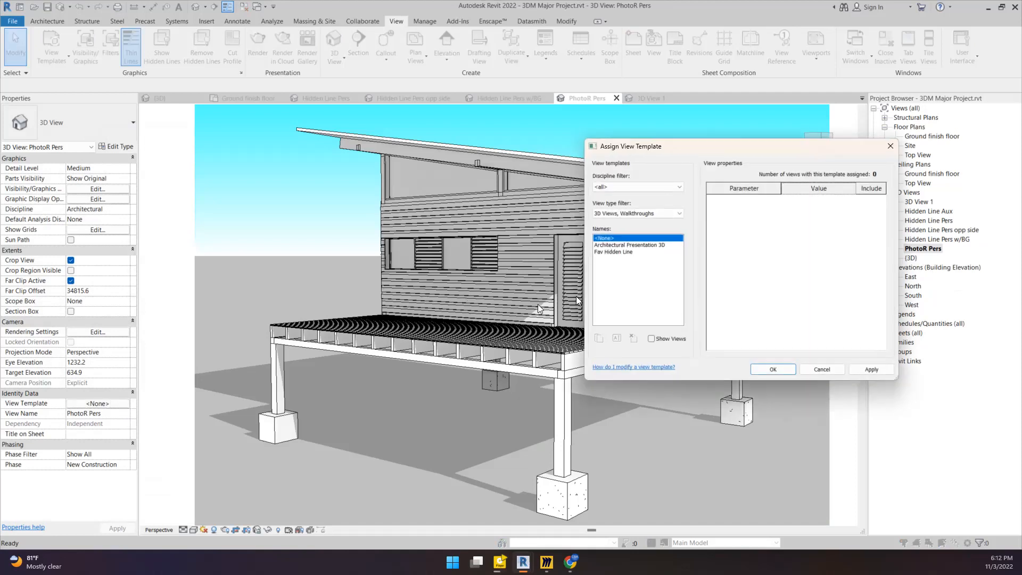
pyautogui.click(626, 250)
pyautogui.click(628, 245)
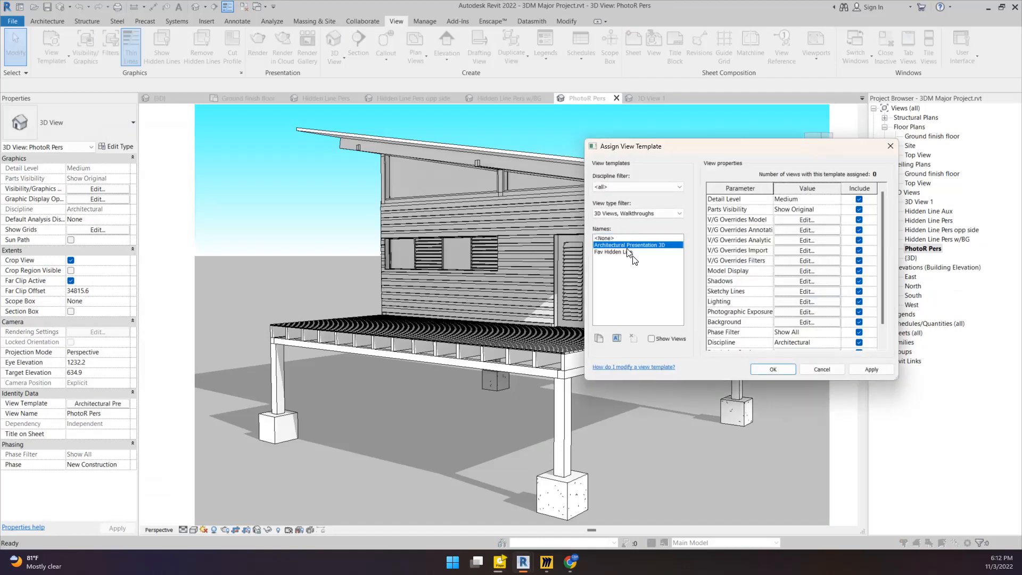
pyautogui.press('Return')
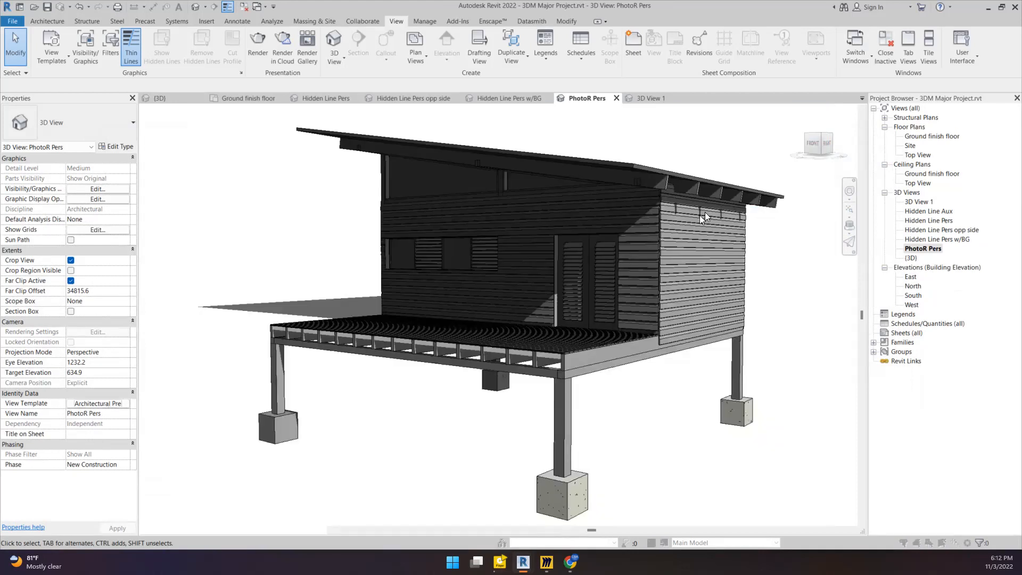
# Assign the Fav Hidden Line view template to the PhotoR Pers view.
pyautogui.press('v')
pyautogui.press('t')
pyautogui.click(612, 251)
pyautogui.press('Return')
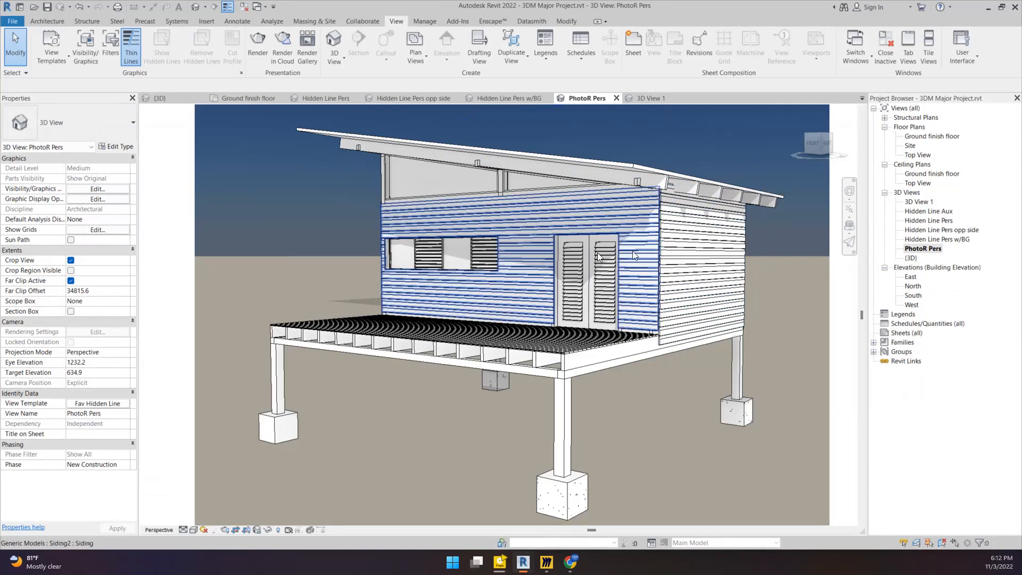
pyautogui.scroll(-1, 536, 276)
pyautogui.scroll(-2, 453, 271)
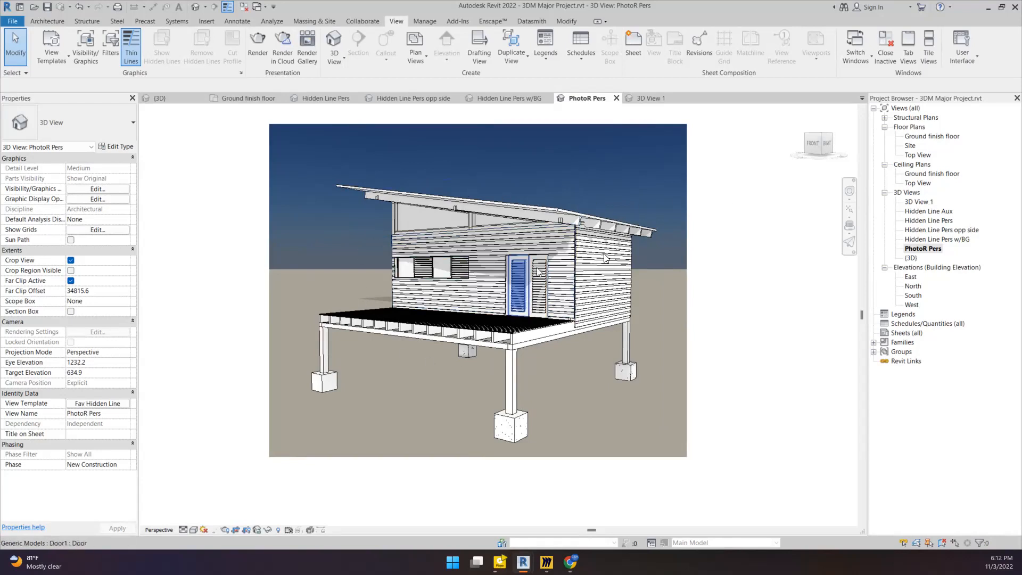
# Open the {3D} view and duplicate it with detailing.
pyautogui.doubleClick(911, 258)
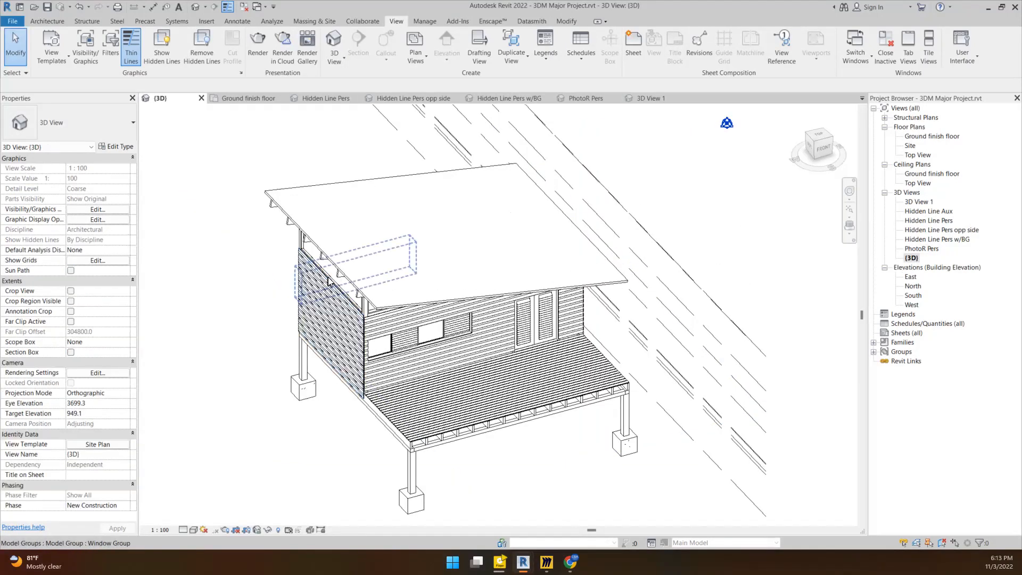
pyautogui.scroll(-2, 330, 282)
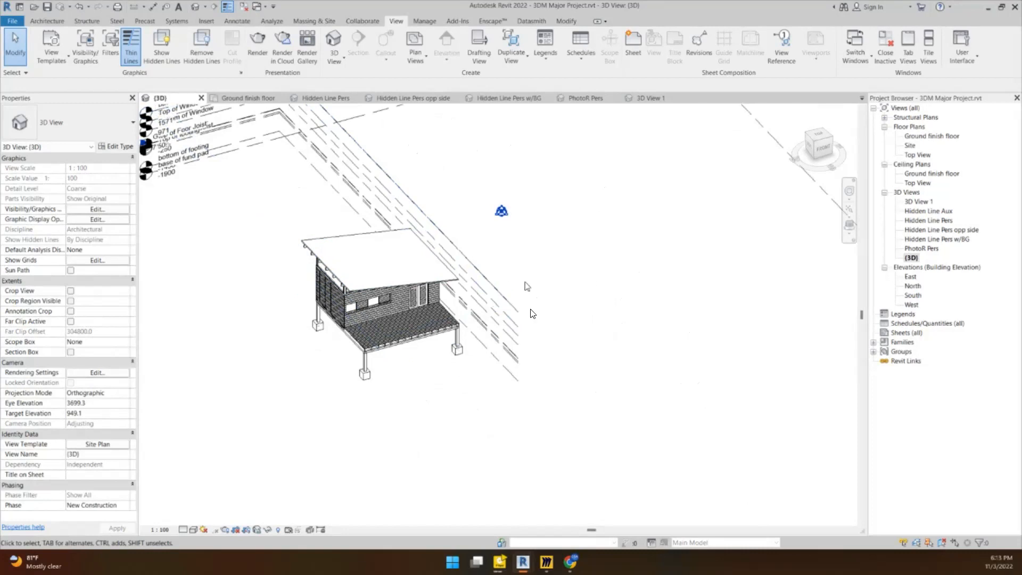
pyautogui.rightClick(912, 259)
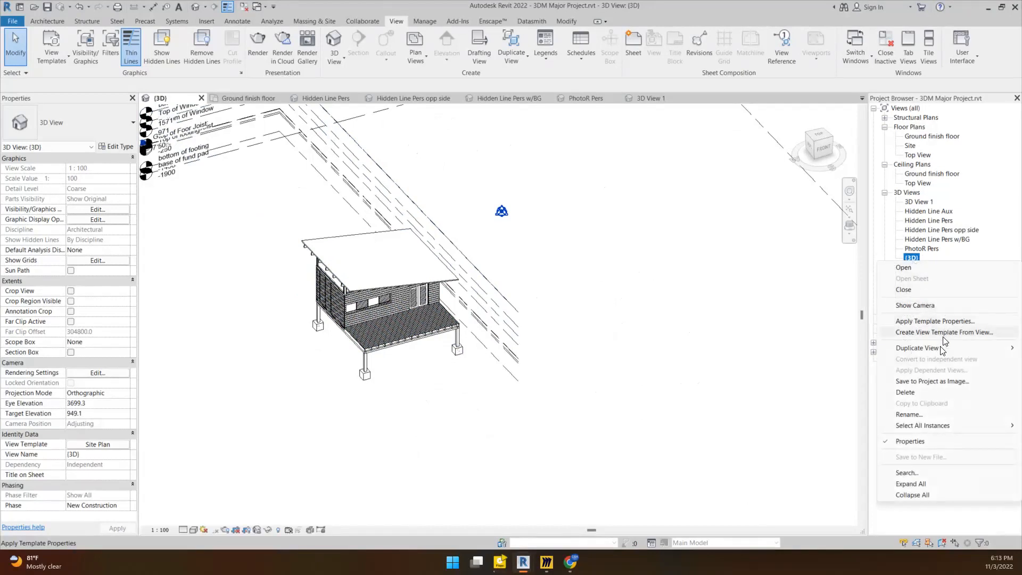
pyautogui.moveTo(940, 348)
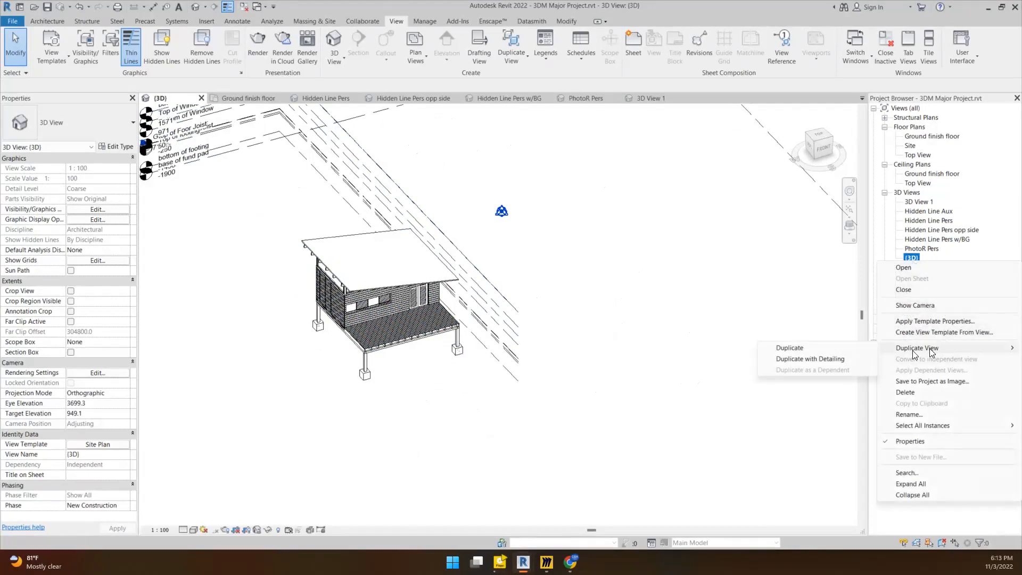
pyautogui.click(838, 359)
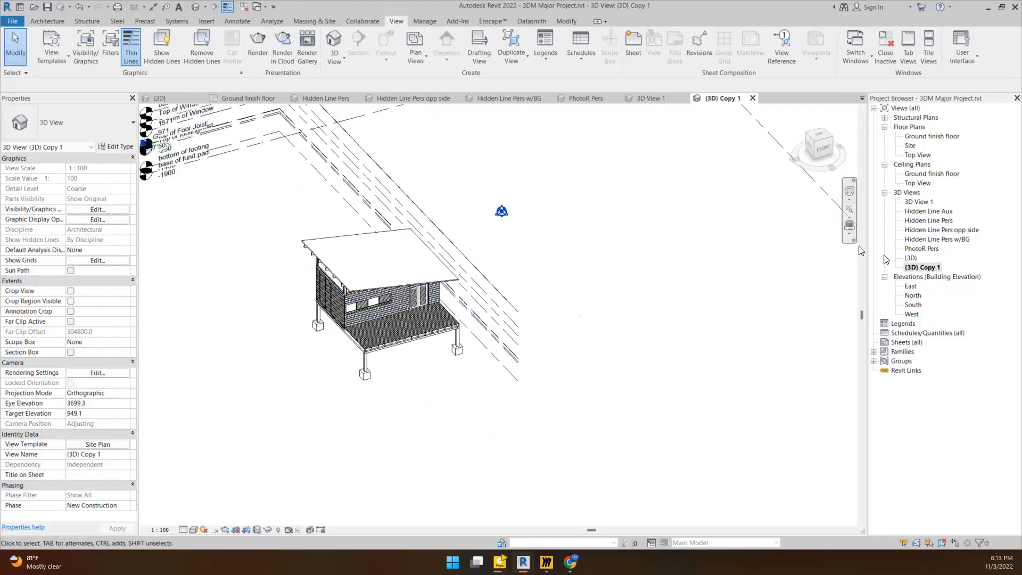
# Rename the duplicated 3D view to "Exp".
pyautogui.click(917, 268)
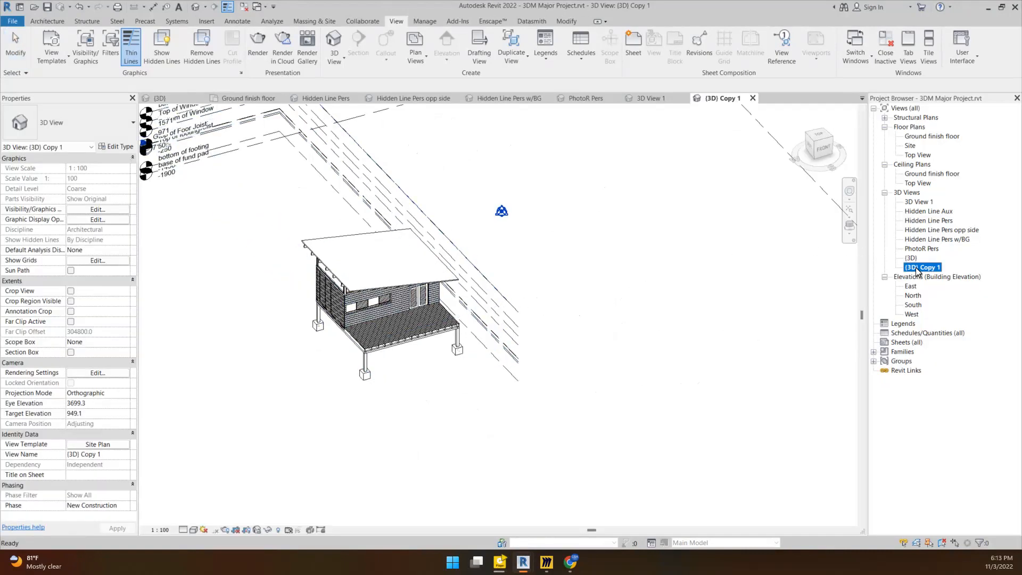
pyautogui.click(916, 268)
pyautogui.write('Exp')
pyautogui.press('Return')
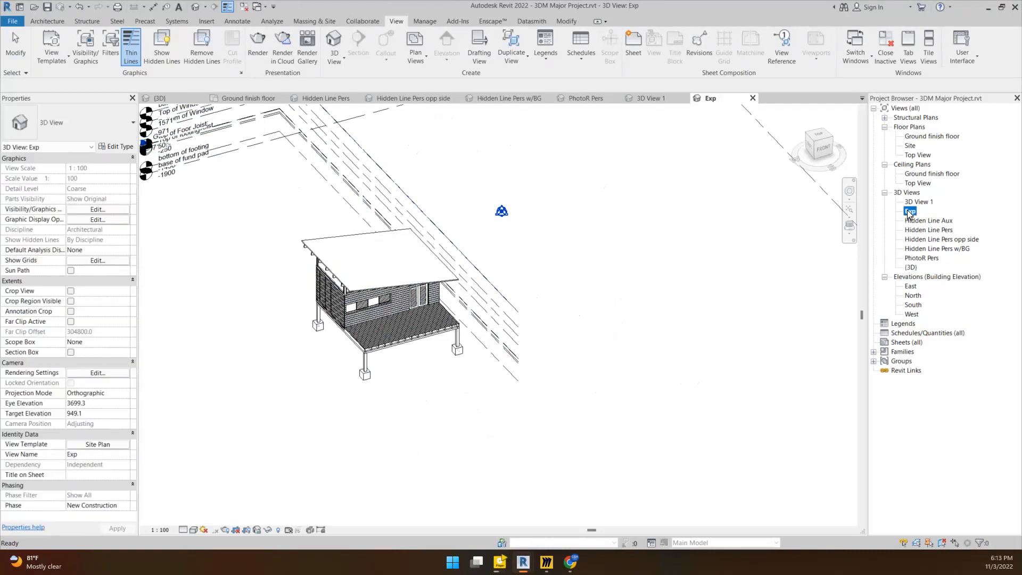
# Hide the bottom of footing level as an individual element in the Exp view.
pyautogui.scroll(-4, 520, 293)
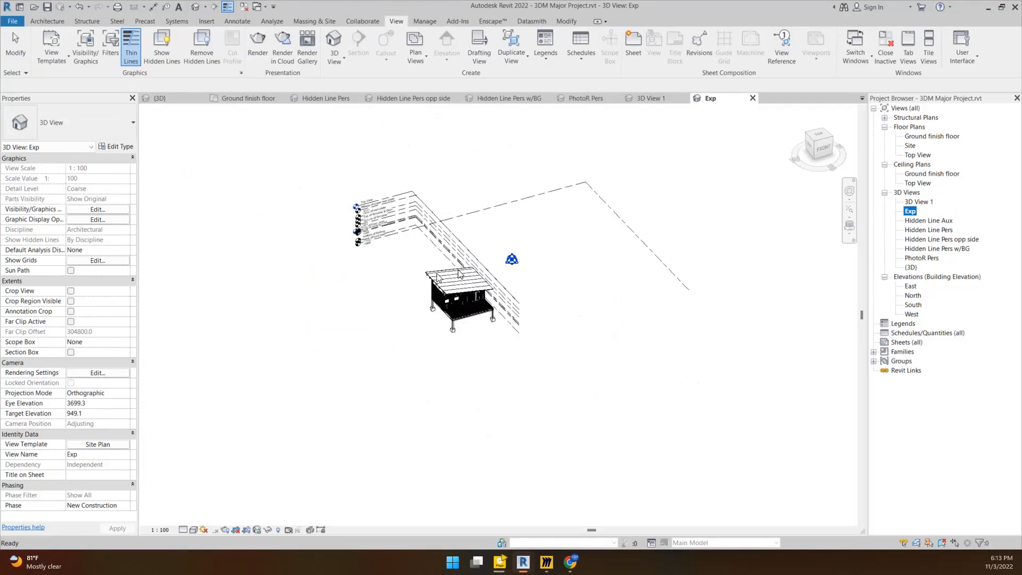
pyautogui.scroll(4, 461, 270)
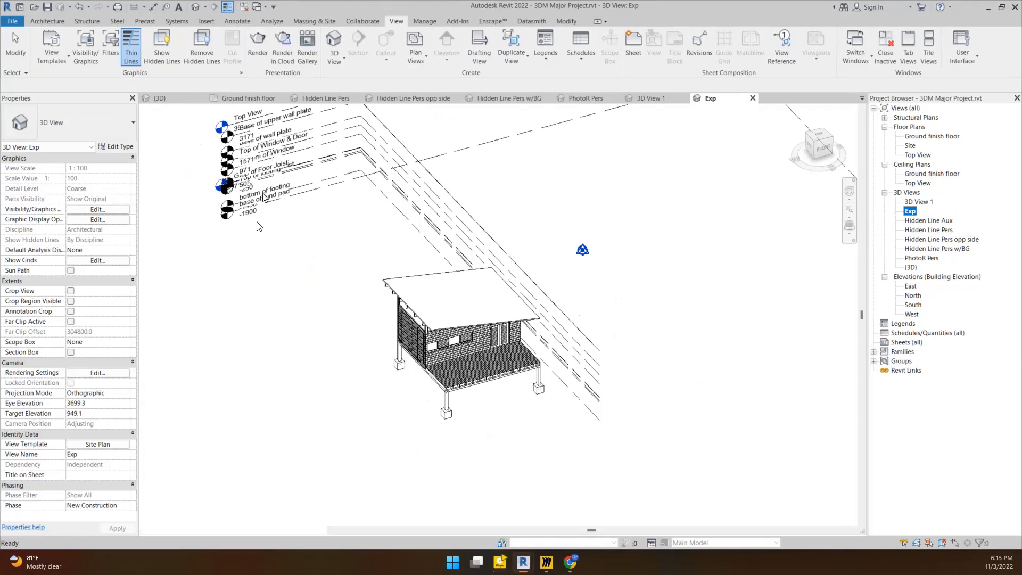
pyautogui.scroll(1, 215, 145)
pyautogui.scroll(4, 216, 145)
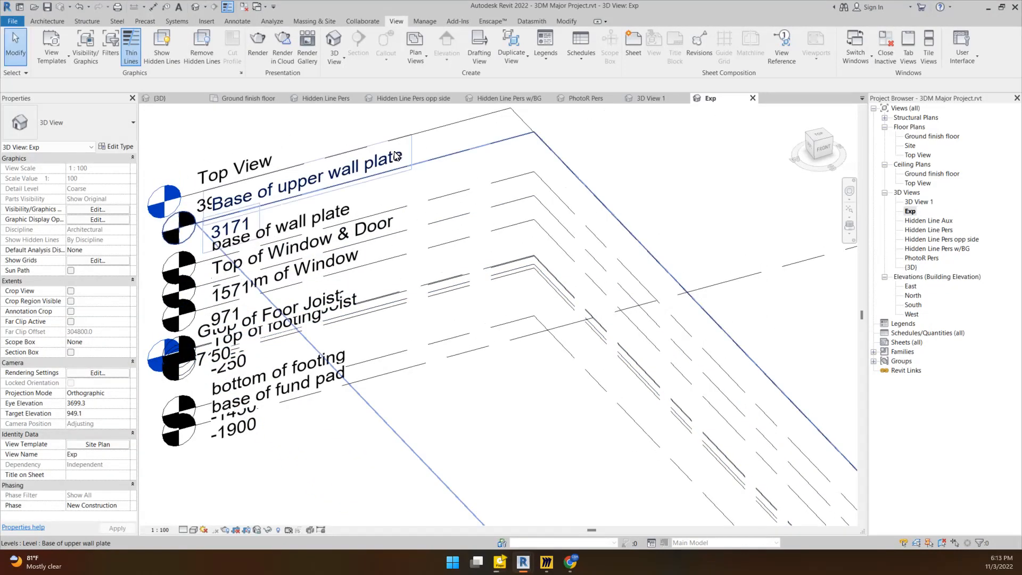
pyautogui.scroll(-5, 522, 308)
pyautogui.scroll(4, 382, 165)
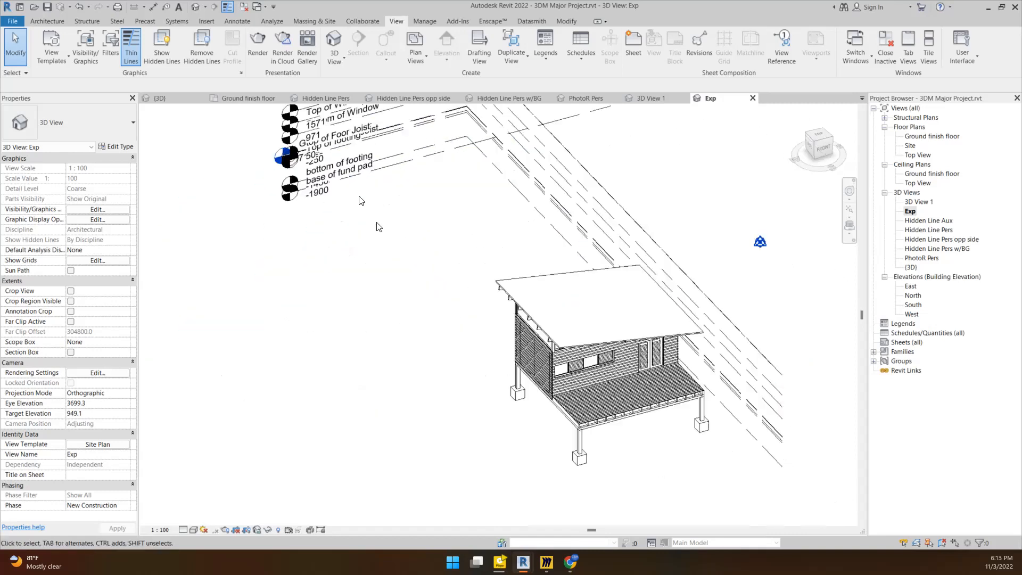
pyautogui.click(389, 157)
pyautogui.rightClick(389, 156)
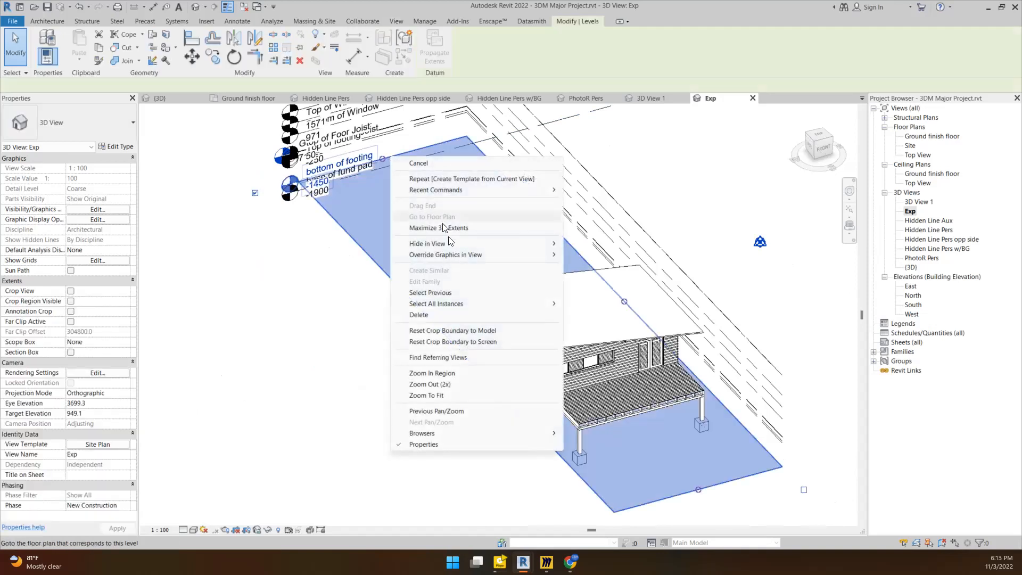
pyautogui.moveTo(456, 245)
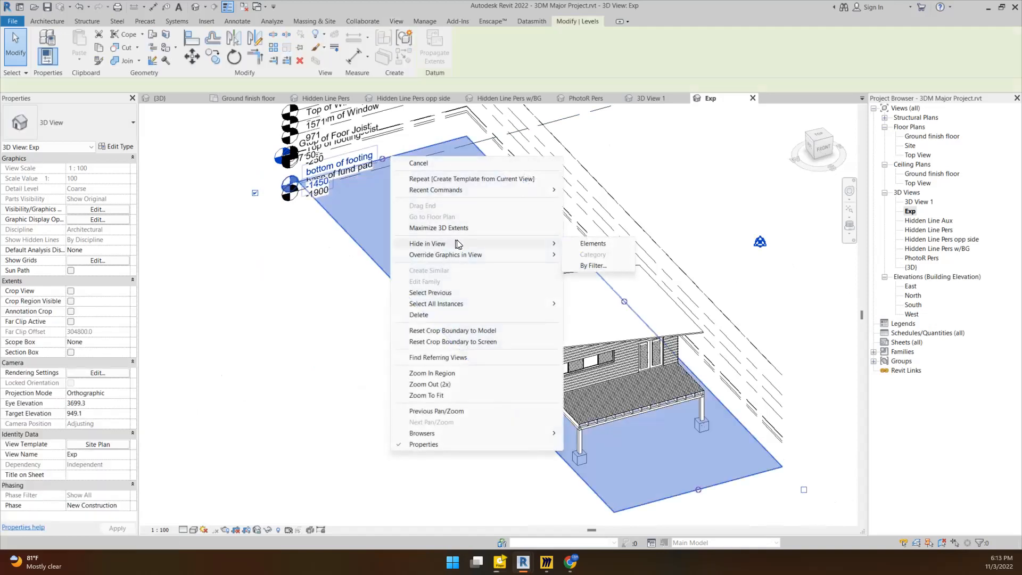
pyautogui.click(622, 246)
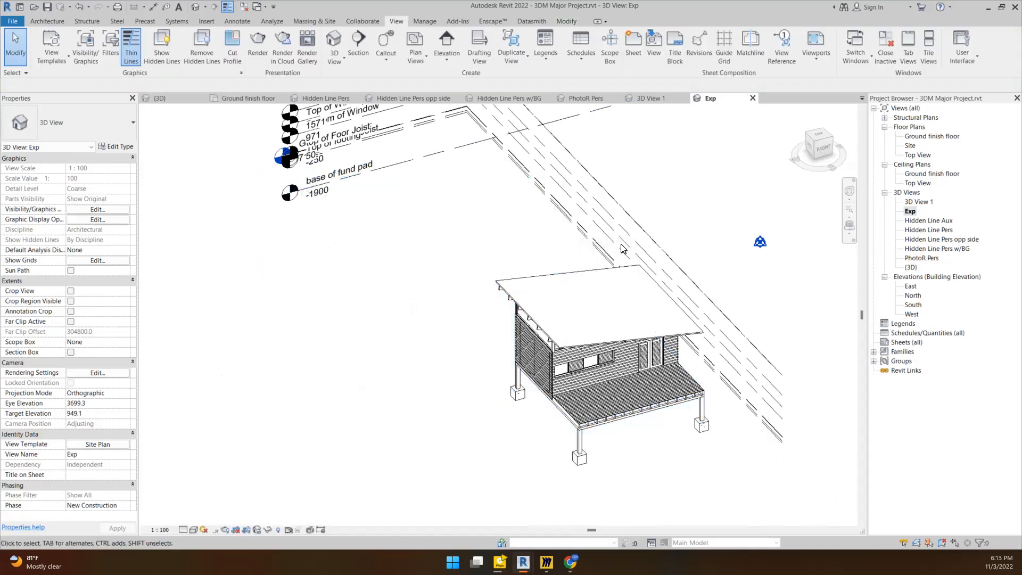
# Hide all the remaining levels as individual elements in the Exp view.
pyautogui.click(412, 161)
pyautogui.rightClick(412, 161)
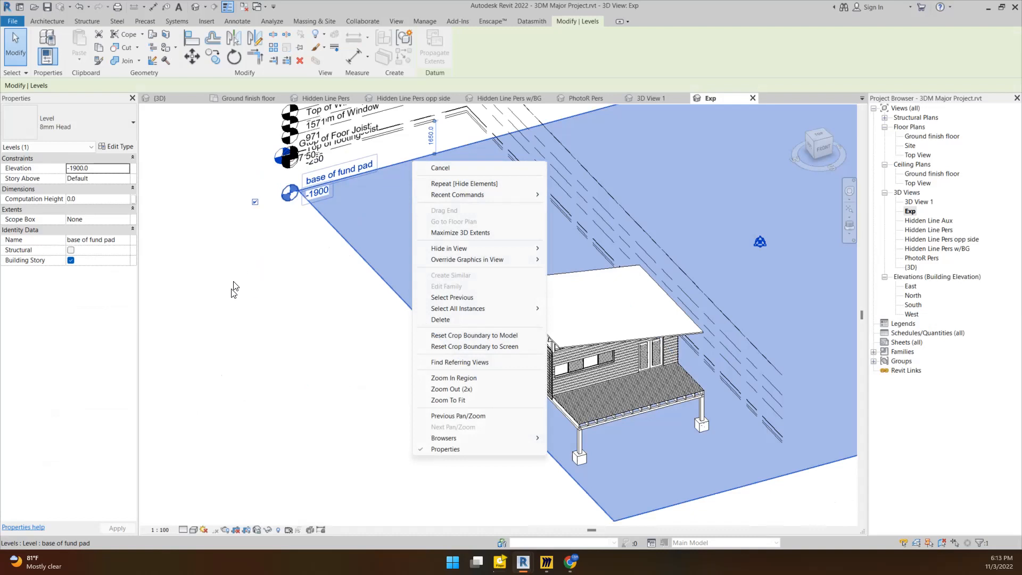
pyautogui.press('Escape')
pyautogui.moveTo(435, 229); pyautogui.dragTo(443, 375, button='middle')
pyautogui.moveTo(304, 434); pyautogui.dragTo(269, 202)
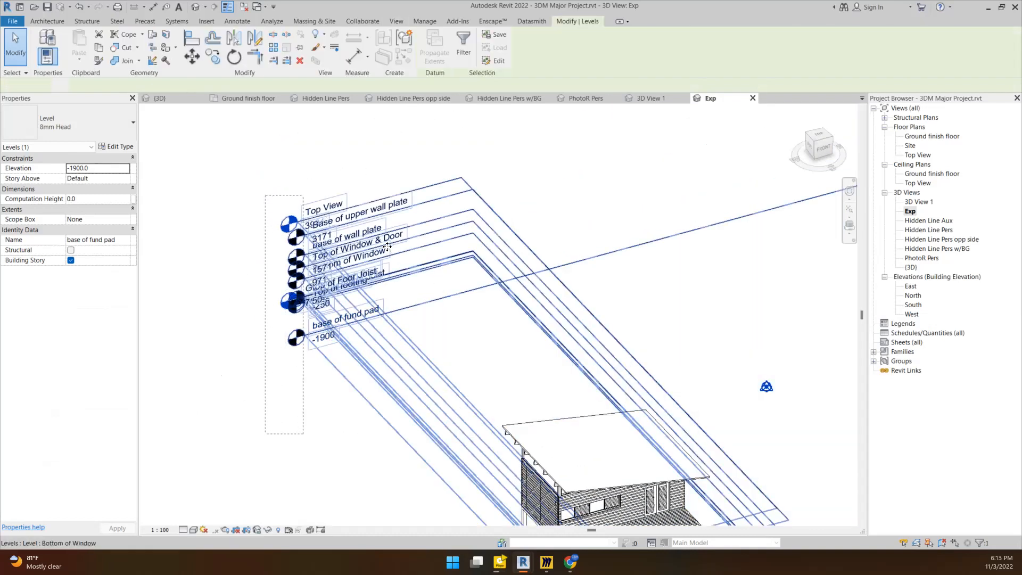
pyautogui.rightClick(387, 249)
pyautogui.moveTo(505, 335)
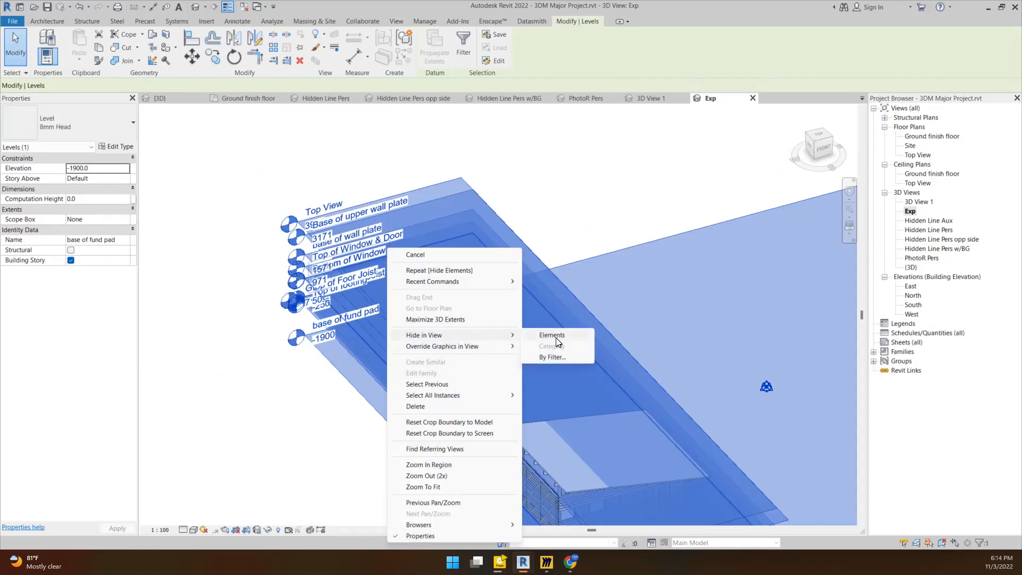
pyautogui.click(559, 335)
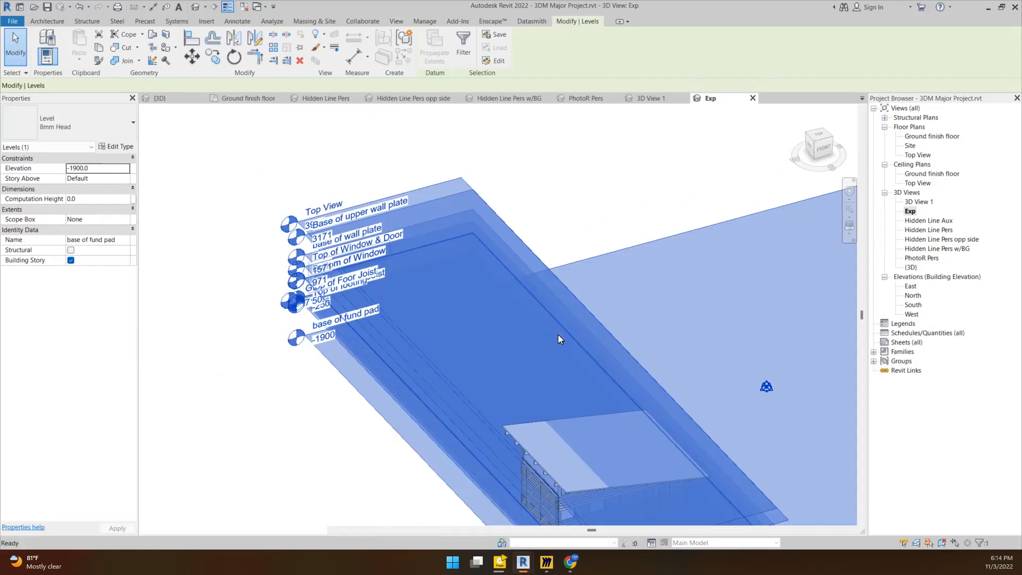
pyautogui.scroll(-3, 431, 335)
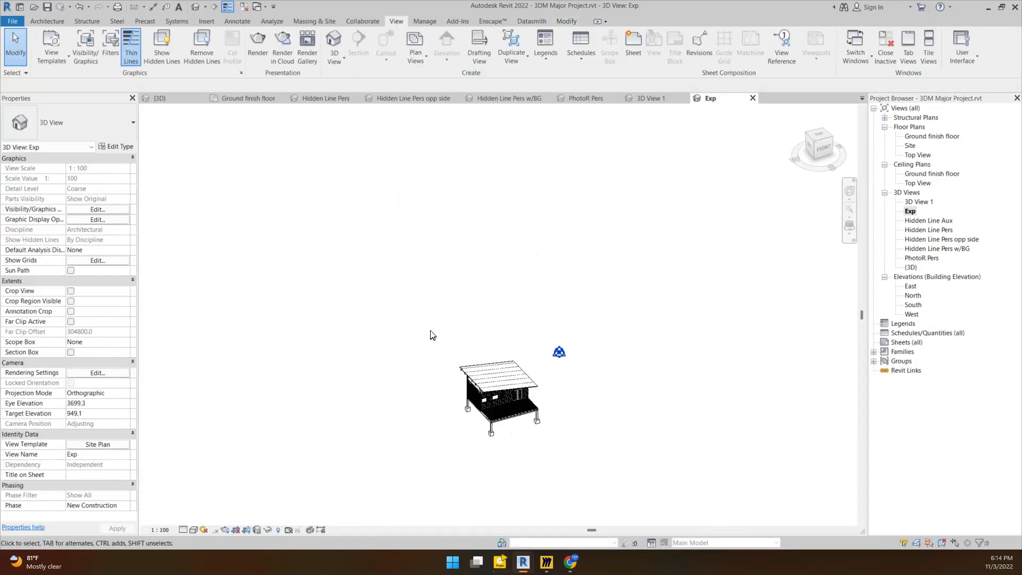
# Try moving the end wall's siding about 3100 mm outward from the house with the Move tool.
pyautogui.scroll(5, 565, 375)
pyautogui.scroll(2, 333, 478)
pyautogui.moveTo(355, 482); pyautogui.dragTo(452, 387, button='middle')
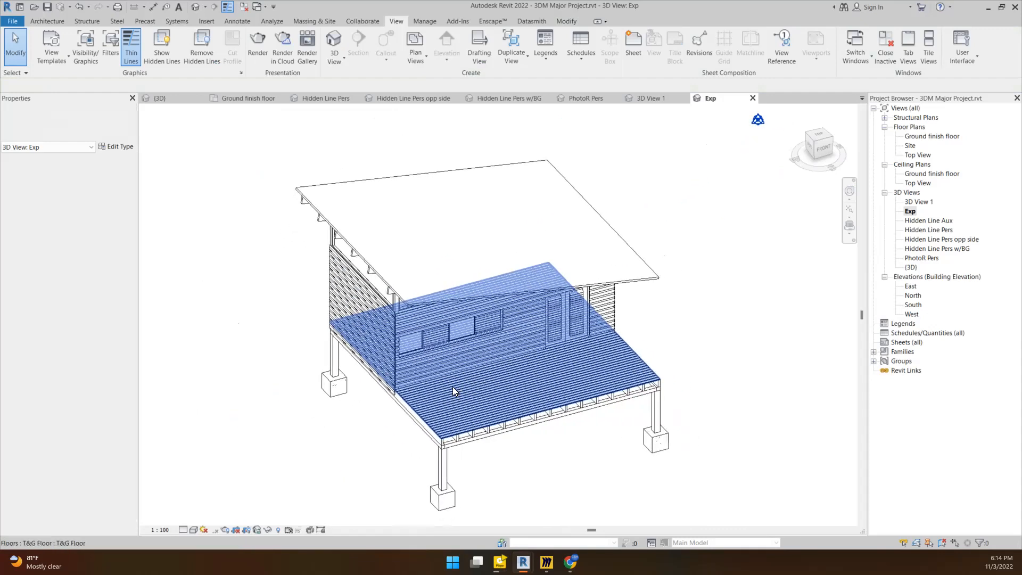
pyautogui.scroll(-2, 454, 385)
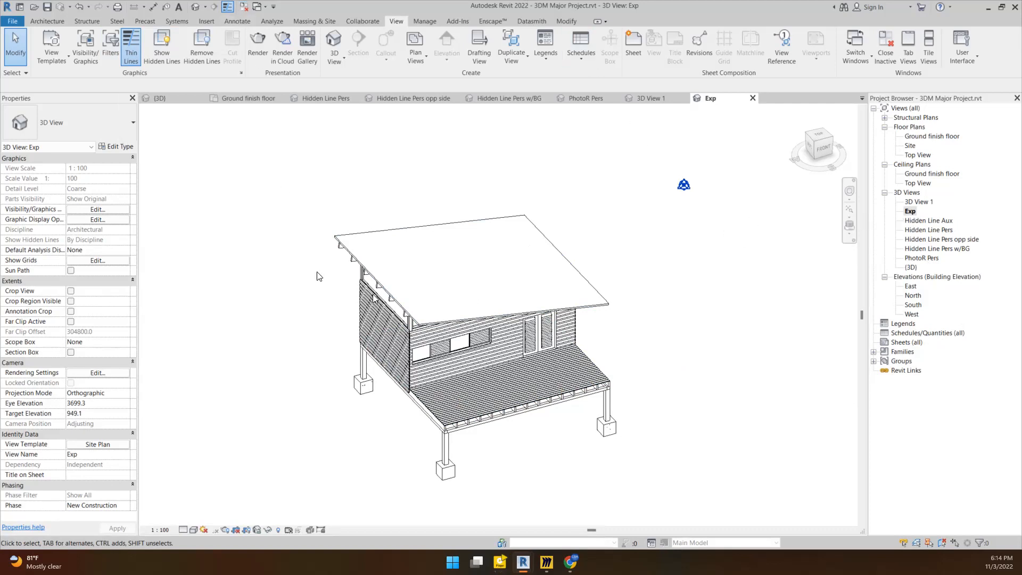
pyautogui.click(459, 323)
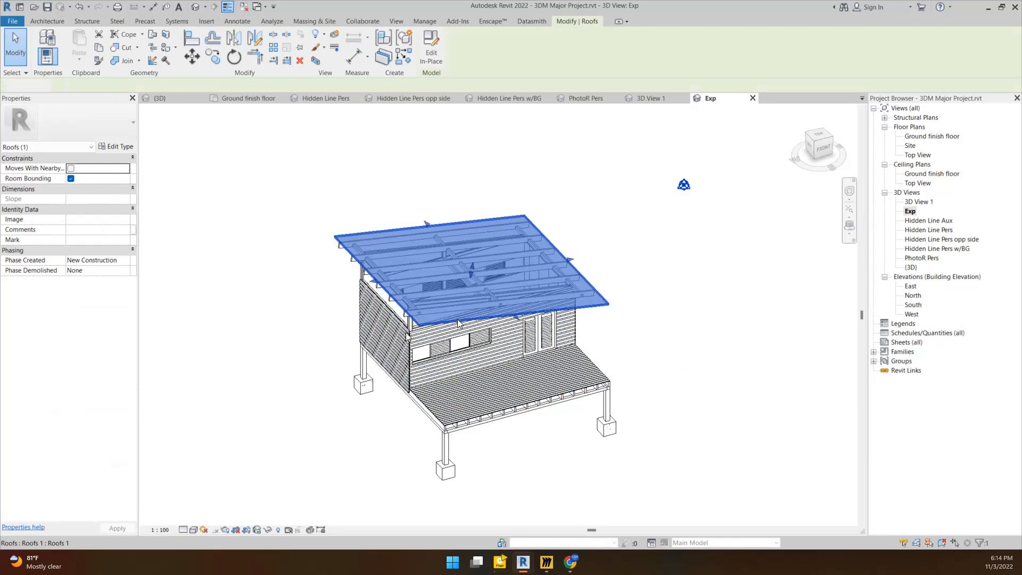
pyautogui.press('Escape')
pyautogui.scroll(5, 372, 346)
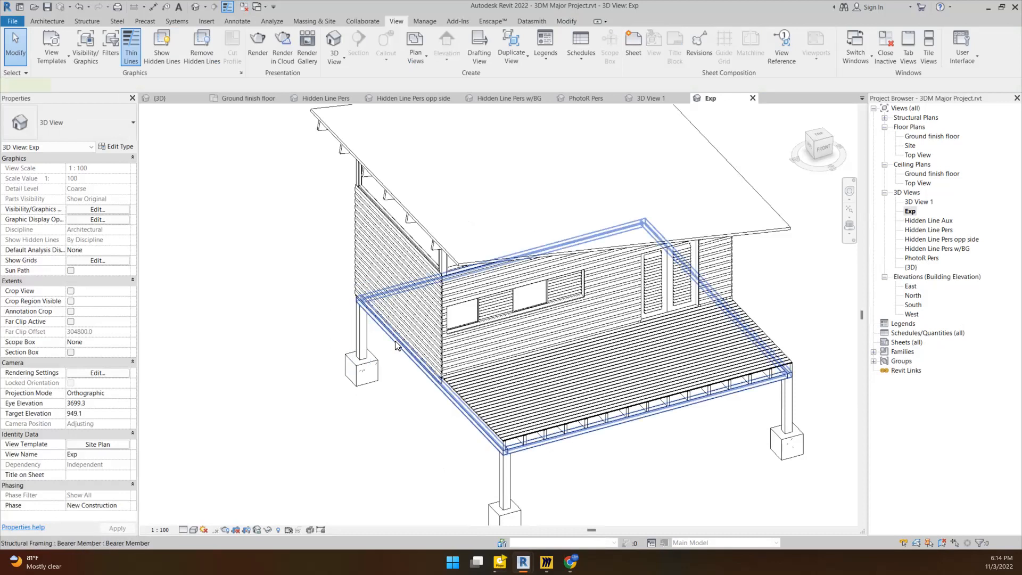
pyautogui.click(397, 346)
pyautogui.click(354, 257)
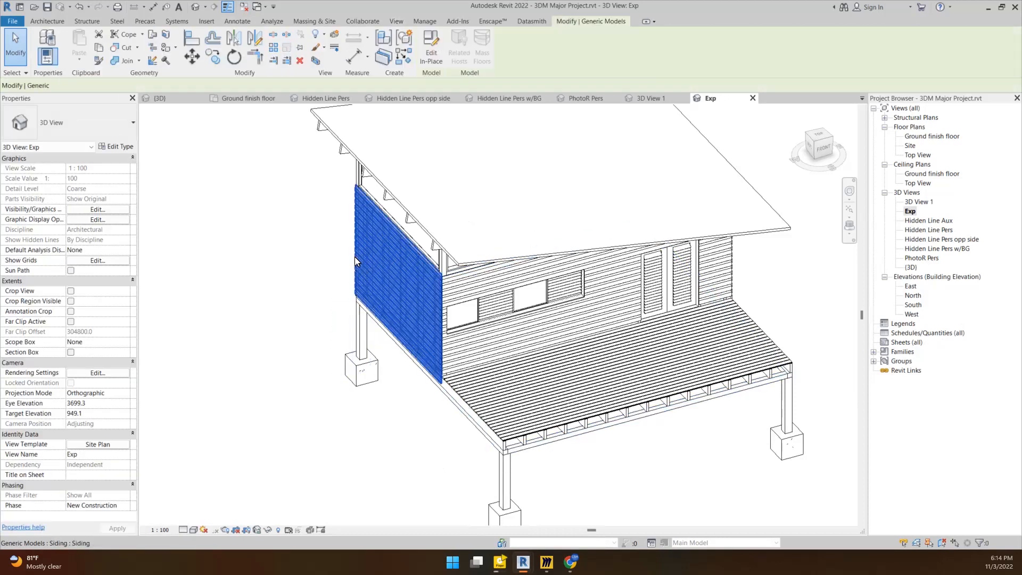
pyautogui.press('m')
pyautogui.press('v')
pyautogui.click(368, 280)
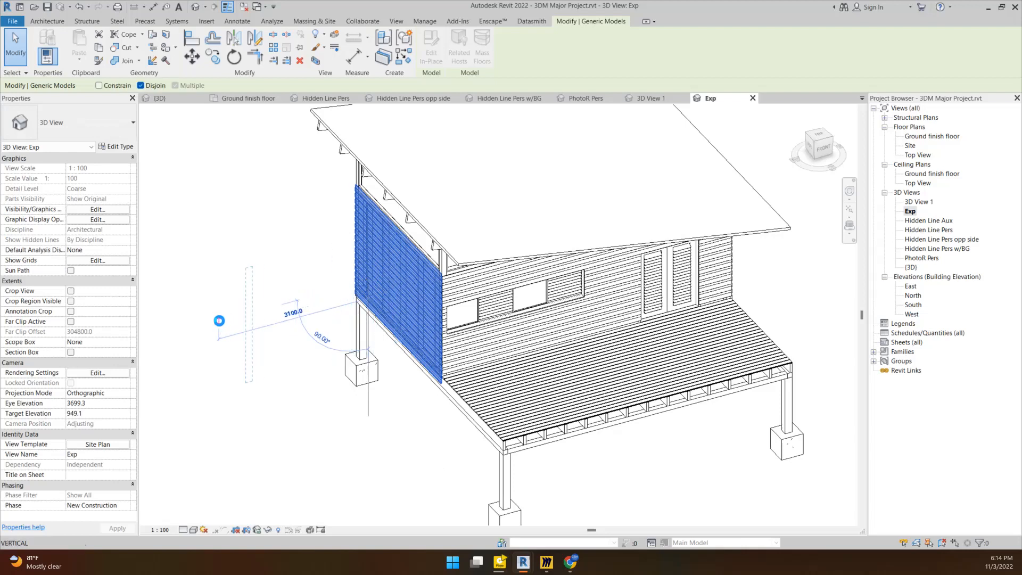
pyautogui.click(219, 320)
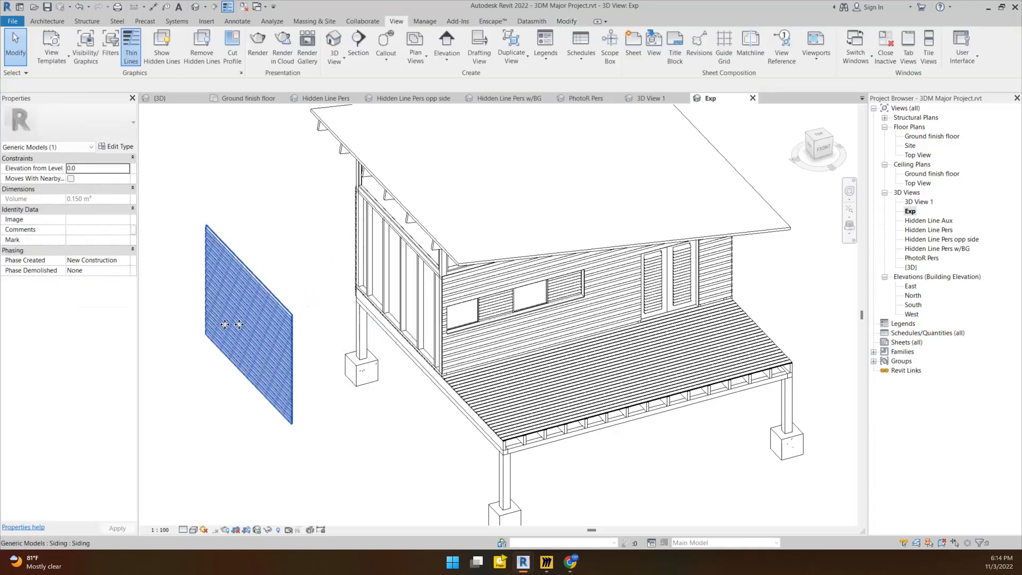
pyautogui.press('Escape')
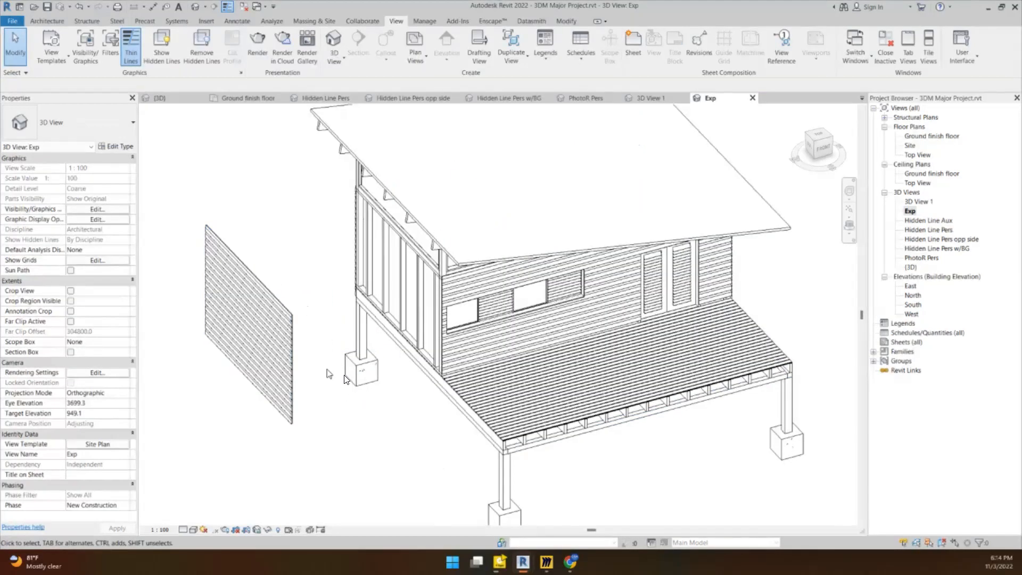
pyautogui.scroll(5, 426, 248)
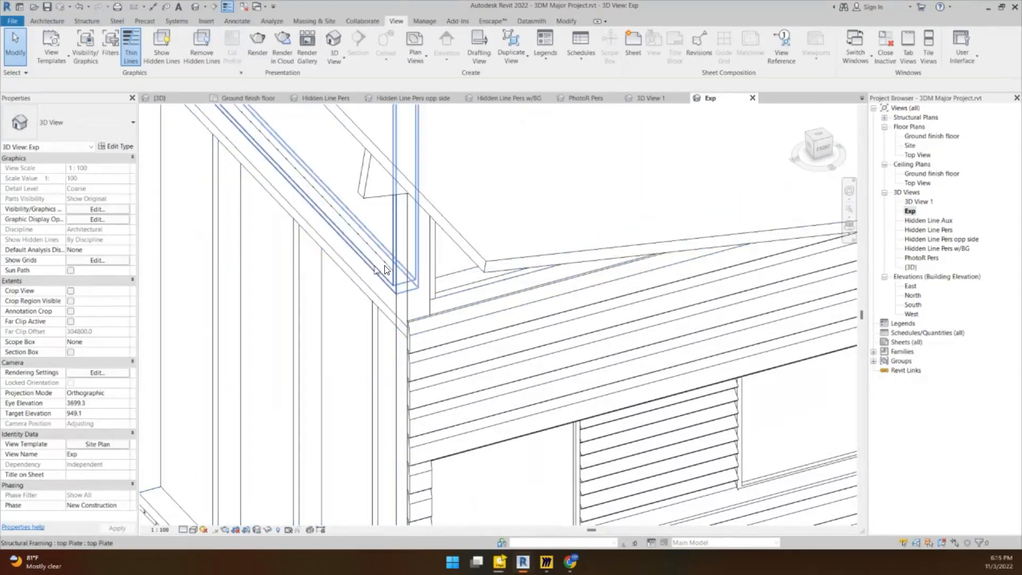
pyautogui.scroll(-5, 385, 269)
pyautogui.scroll(-3, 417, 304)
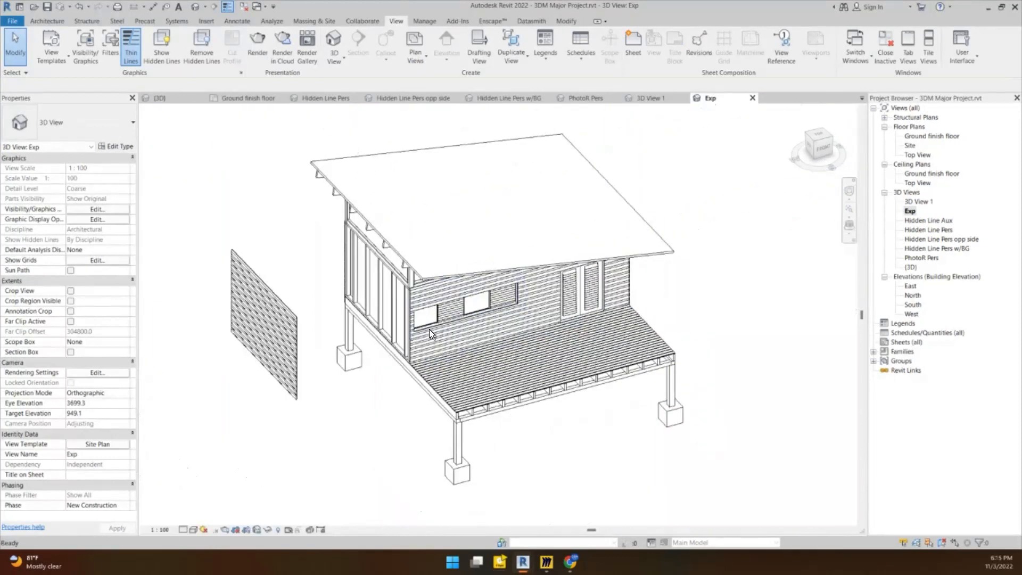
pyautogui.scroll(2, 429, 329)
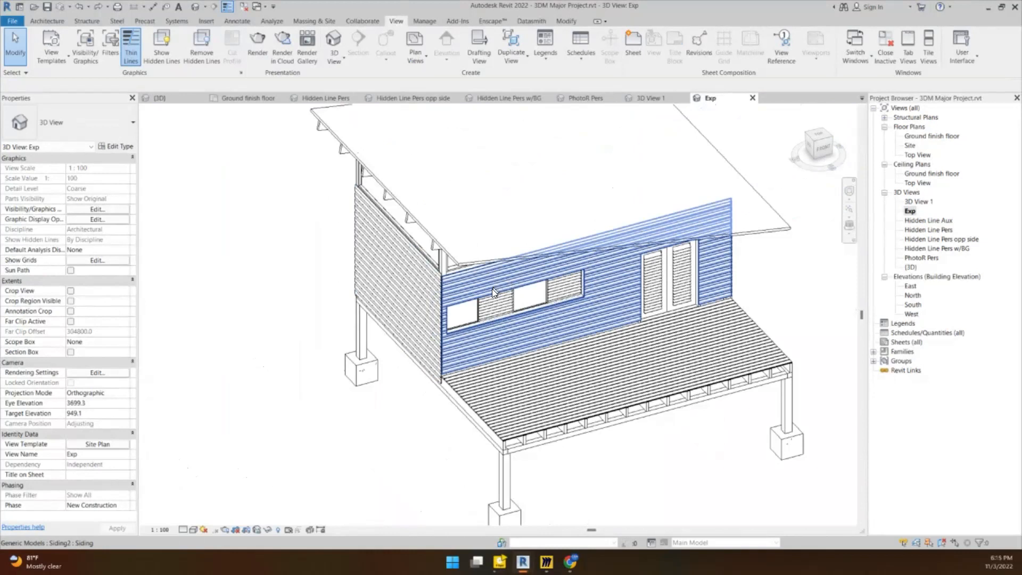
# Create a displacement set from the roof and displace it upward by about 5318 mm.
pyautogui.scroll(-4, 492, 289)
pyautogui.keyDown('shift'); pyautogui.moveTo(403, 365); pyautogui.dragTo(392, 379, button='middle'); pyautogui.keyUp('shift')
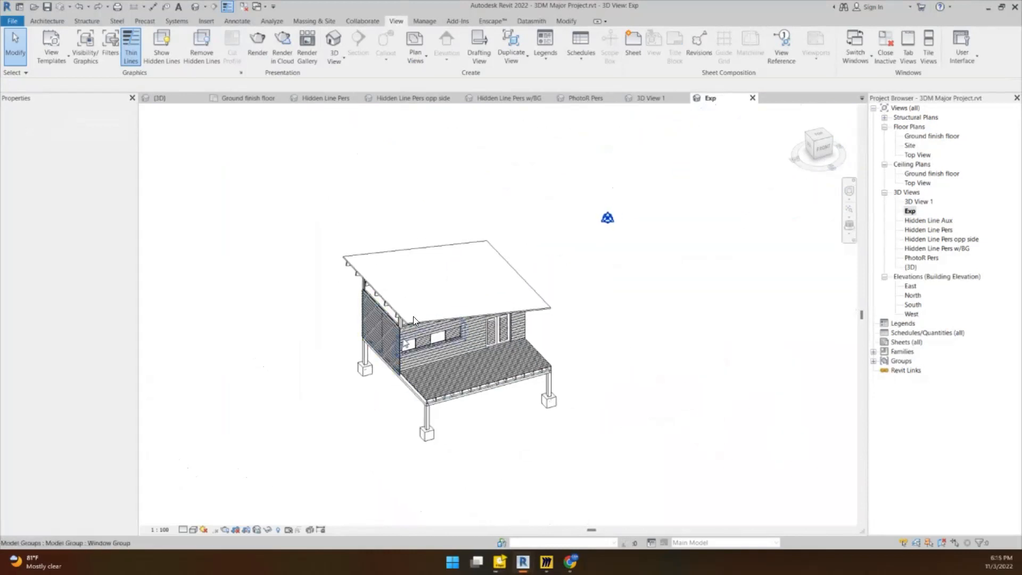
pyautogui.scroll(2, 420, 229)
pyautogui.click(387, 240)
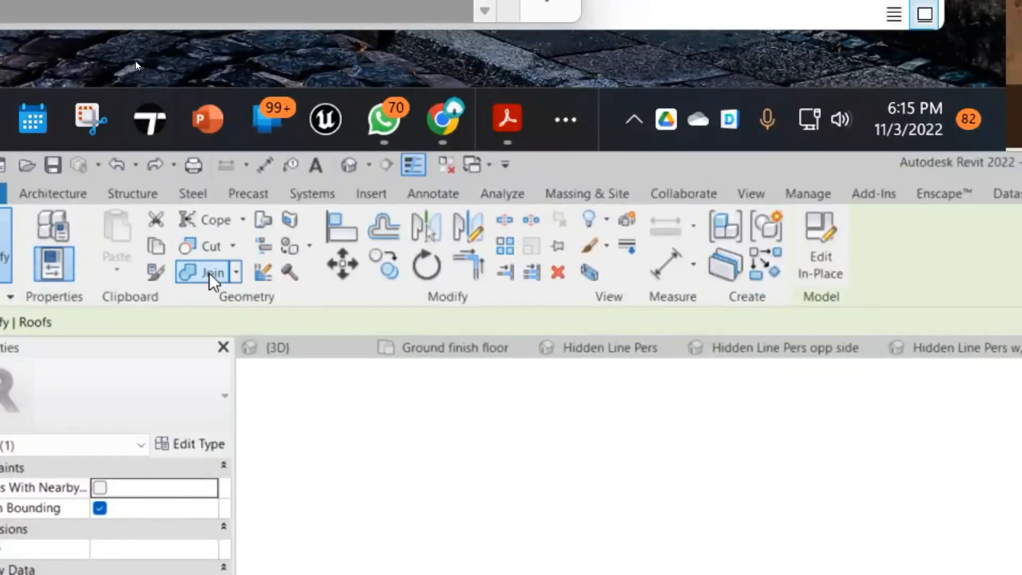
pyautogui.click(628, 219)
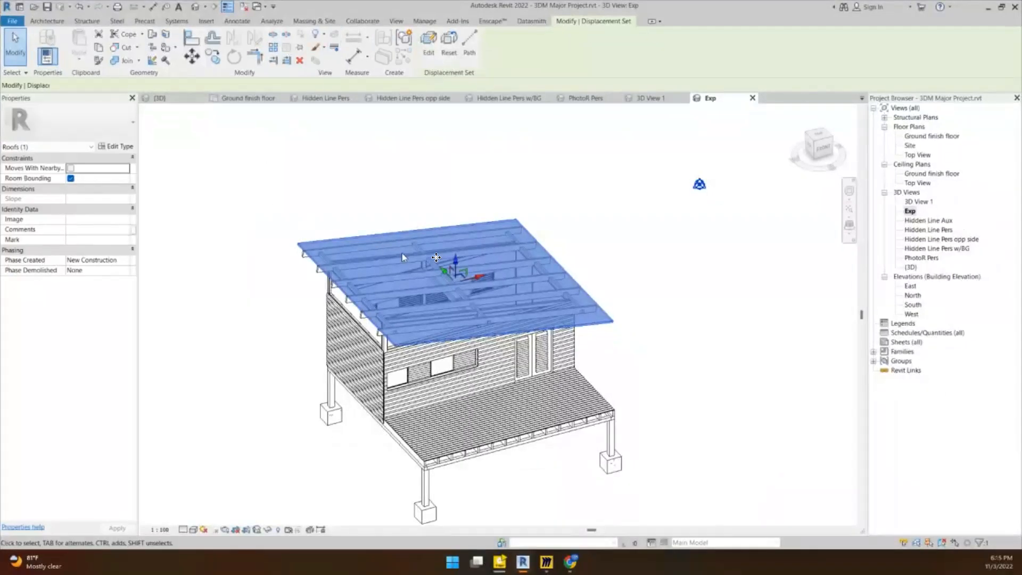
pyautogui.moveTo(453, 264); pyautogui.dragTo(444, 125)
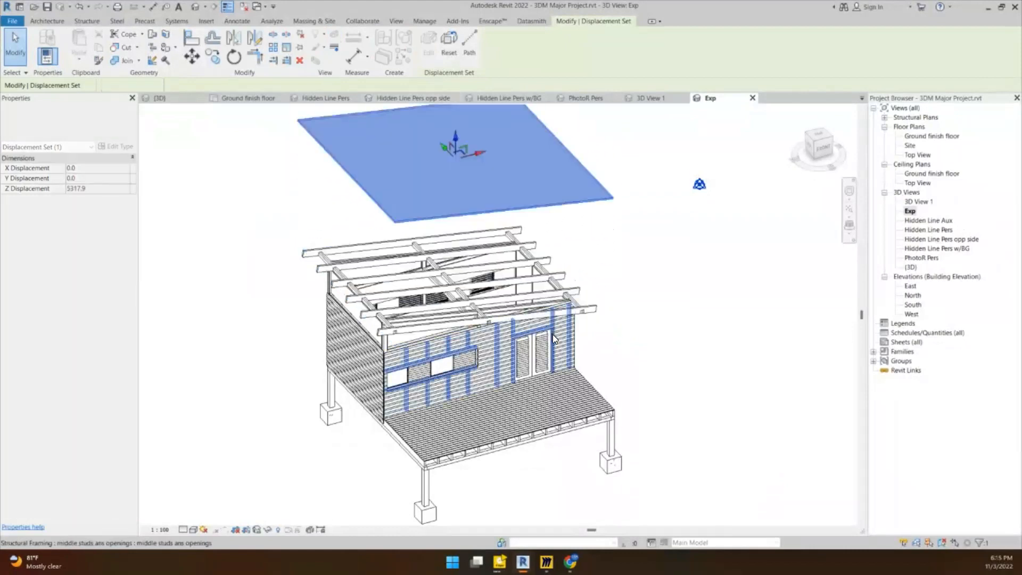
# Create a displacement set from the siding on the deck-side wall and displace it outward about -6190 mm in Y.
pyautogui.click(573, 338)
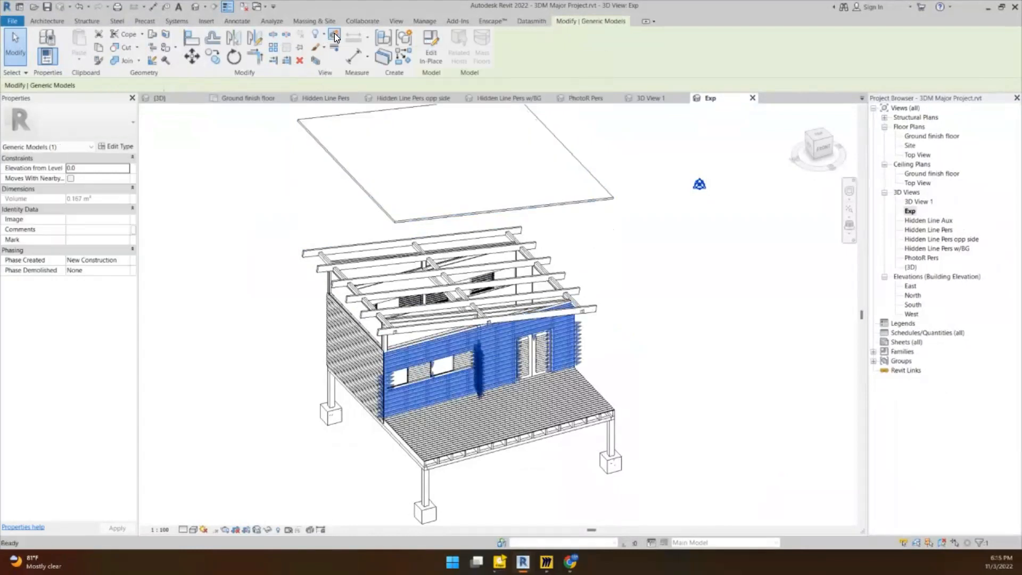
pyautogui.click(475, 392)
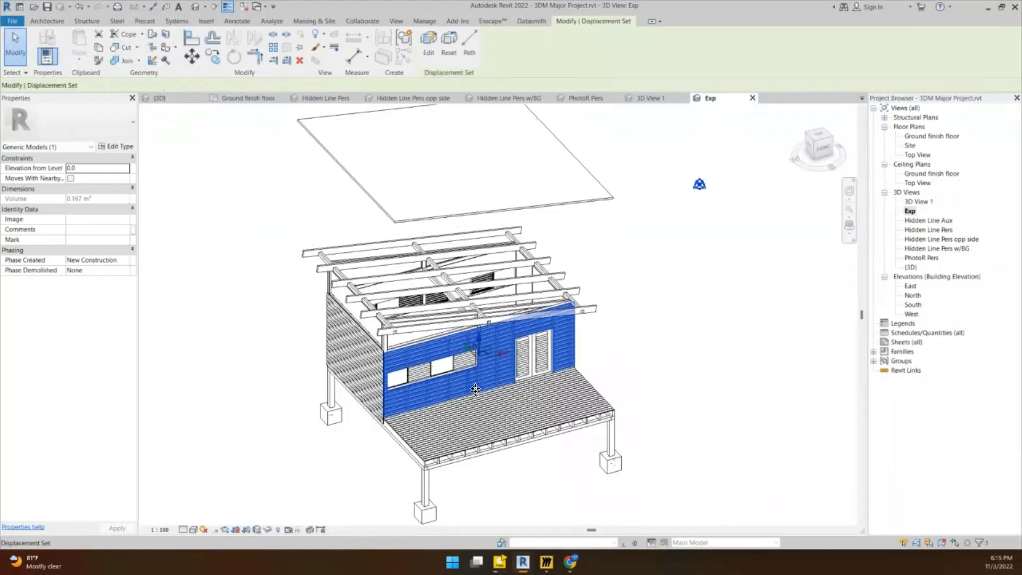
pyautogui.click(463, 347)
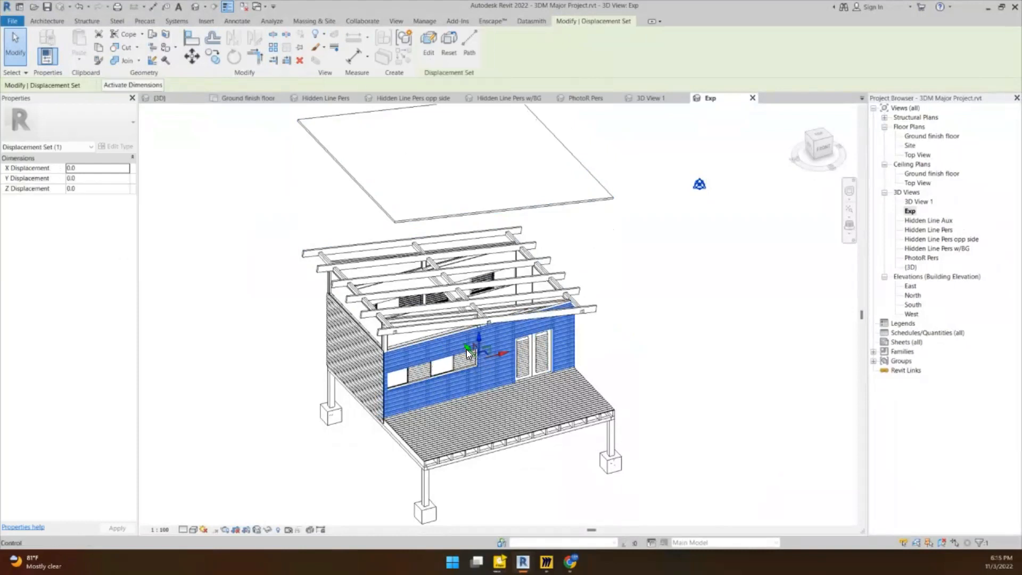
pyautogui.moveTo(468, 347); pyautogui.dragTo(598, 403)
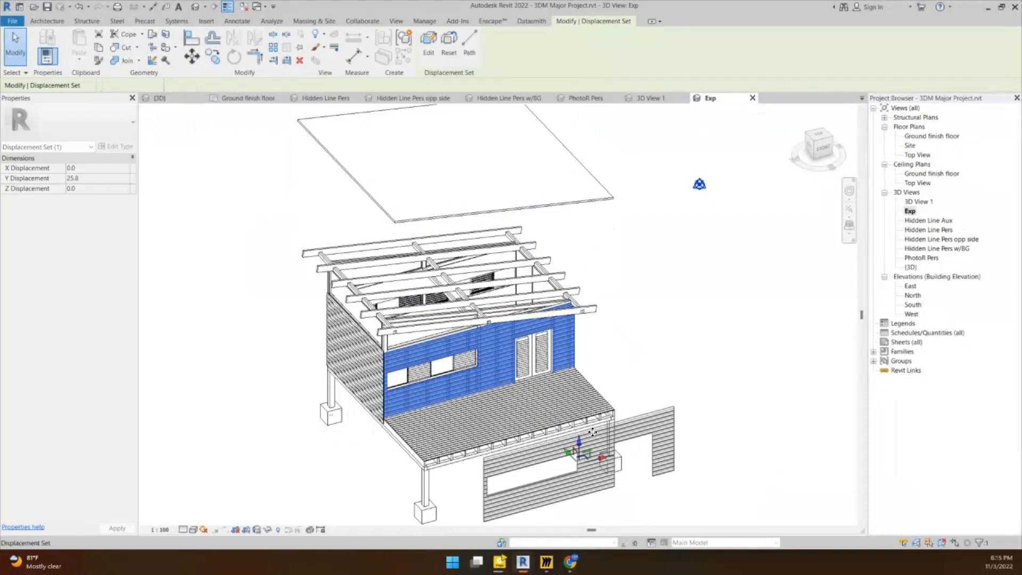
# Create a displacement set from the outermost roof joist opposite the deck and displace it outward from the house along Y.
pyautogui.scroll(3, 477, 365)
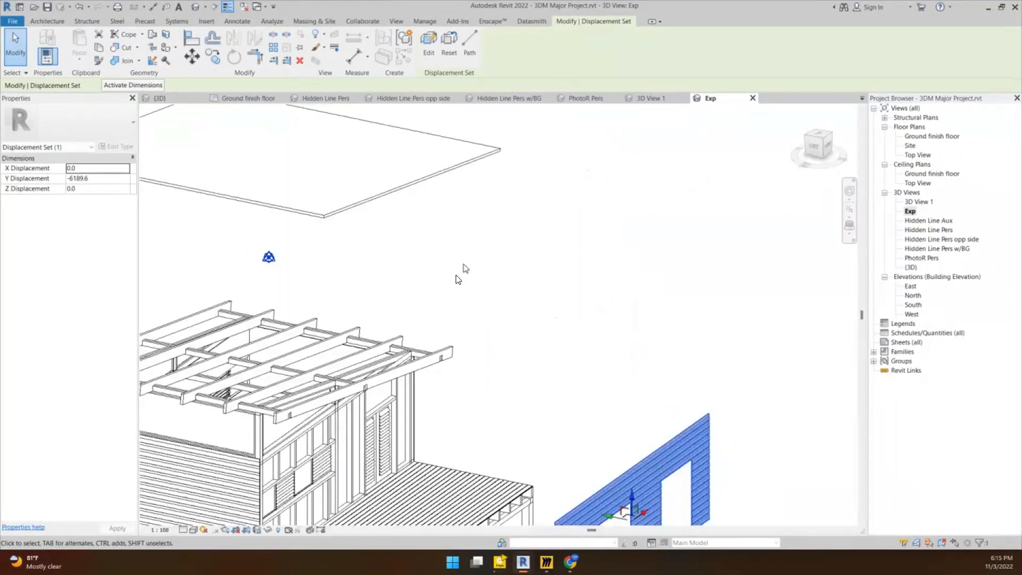
pyautogui.moveTo(304, 370); pyautogui.dragTo(464, 312, button='middle')
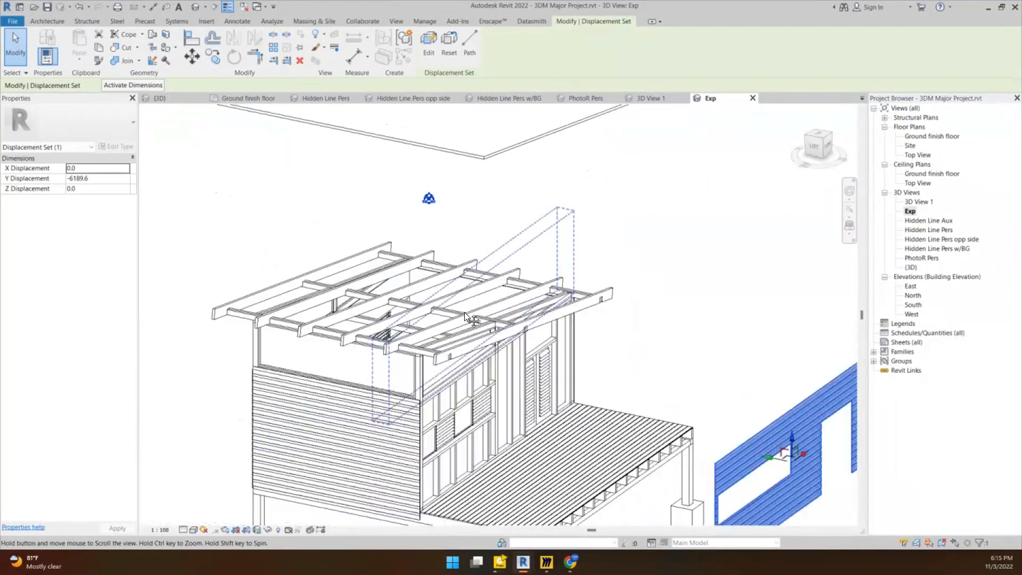
pyautogui.click(446, 352)
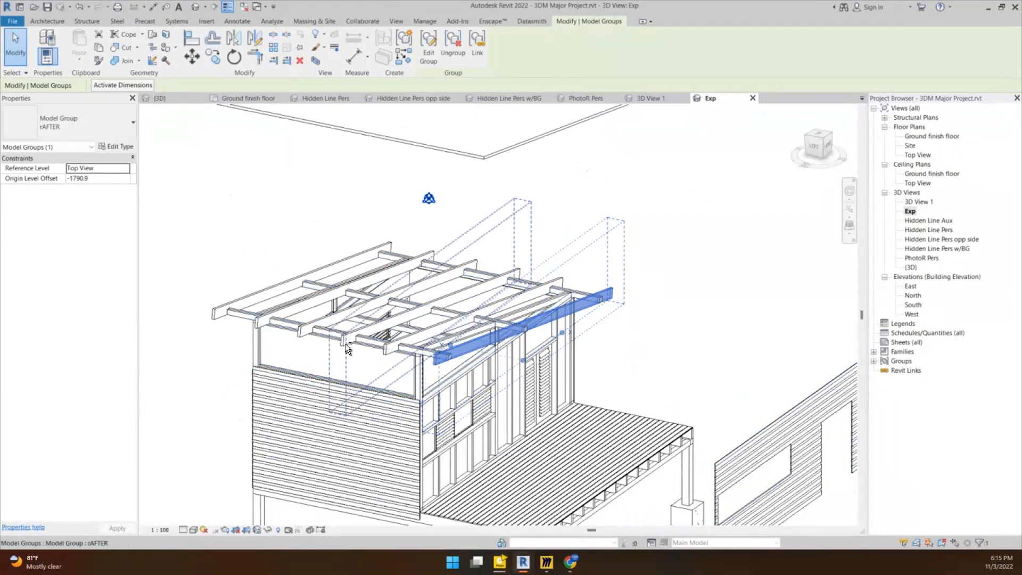
pyautogui.keyDown('shift'); pyautogui.moveTo(399, 369); pyautogui.dragTo(391, 129, button='middle'); pyautogui.keyUp('shift')
pyautogui.moveTo(542, 203); pyautogui.dragTo(420, 376, button='middle')
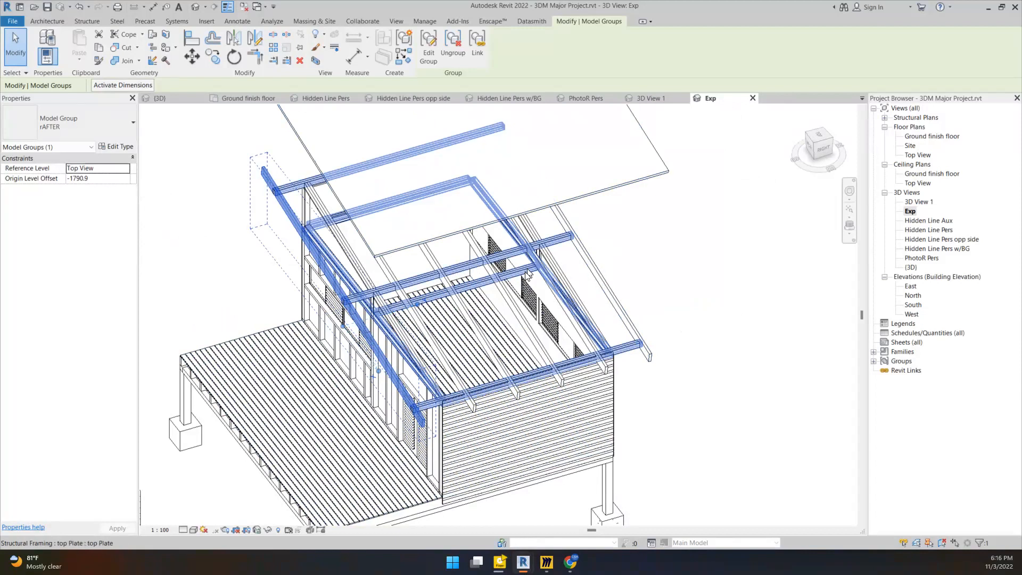
pyautogui.click(603, 290)
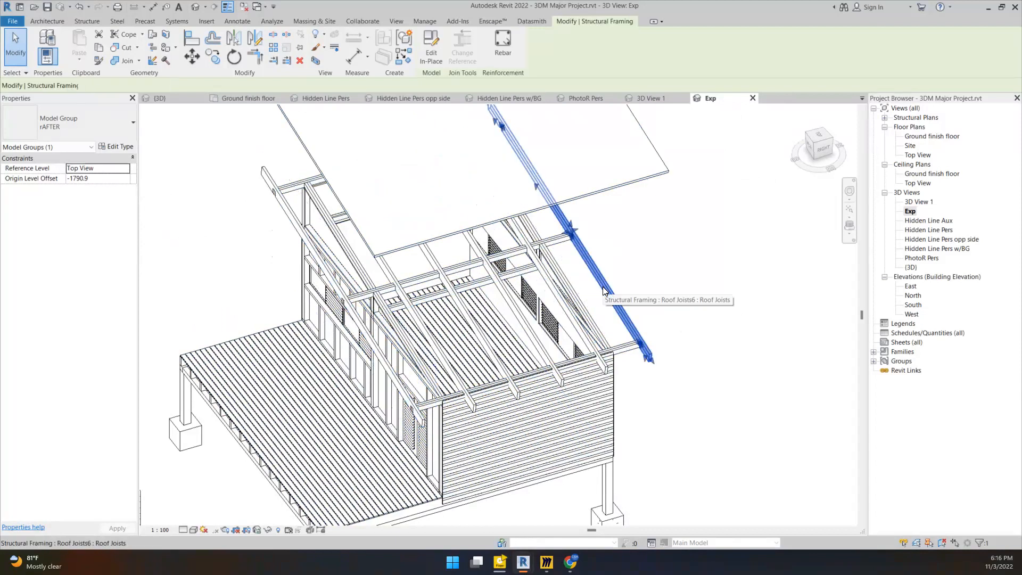
pyautogui.moveTo(634, 271); pyautogui.dragTo(530, 293, button='middle')
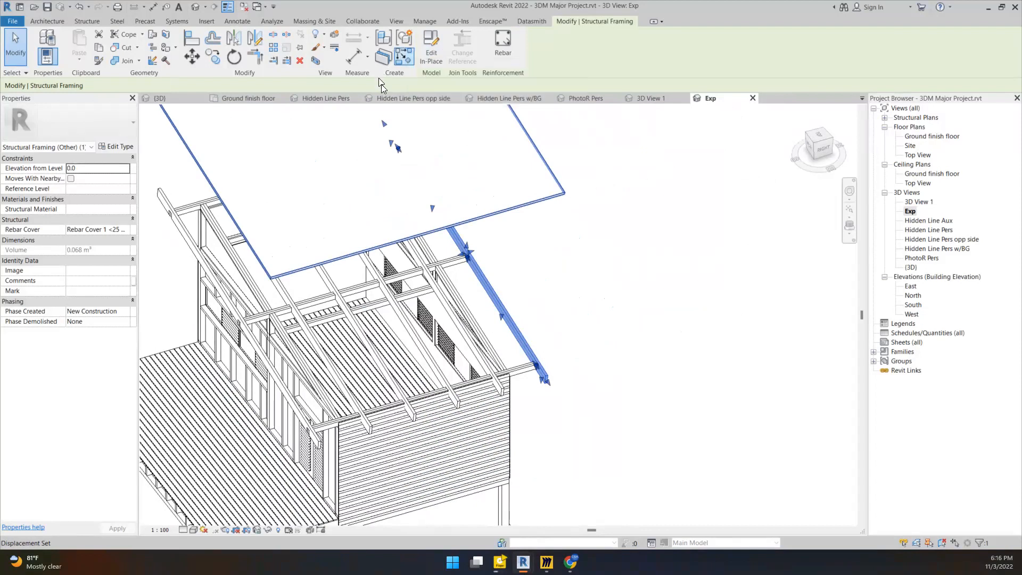
pyautogui.click(534, 362)
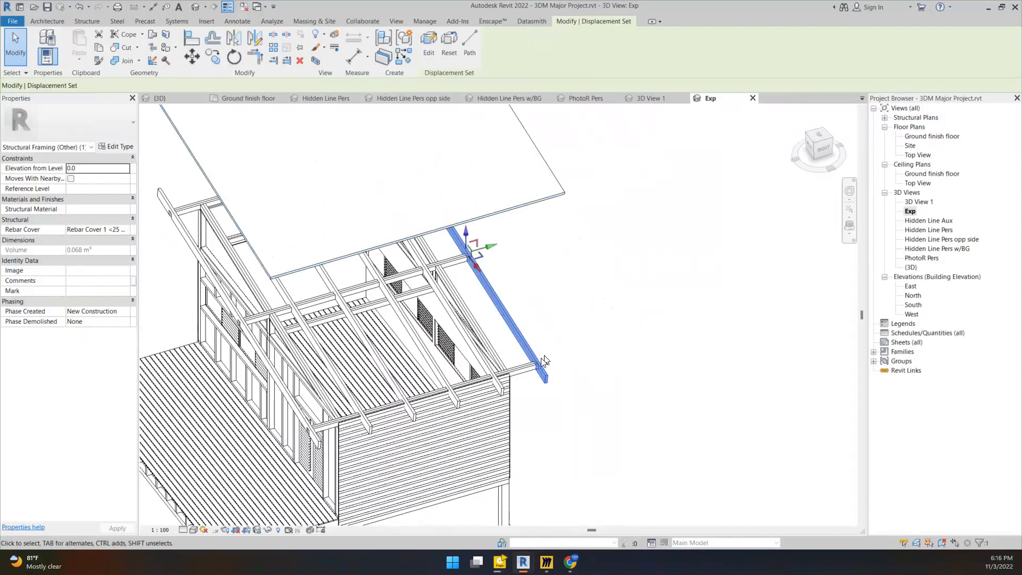
pyautogui.moveTo(534, 362); pyautogui.dragTo(651, 325)
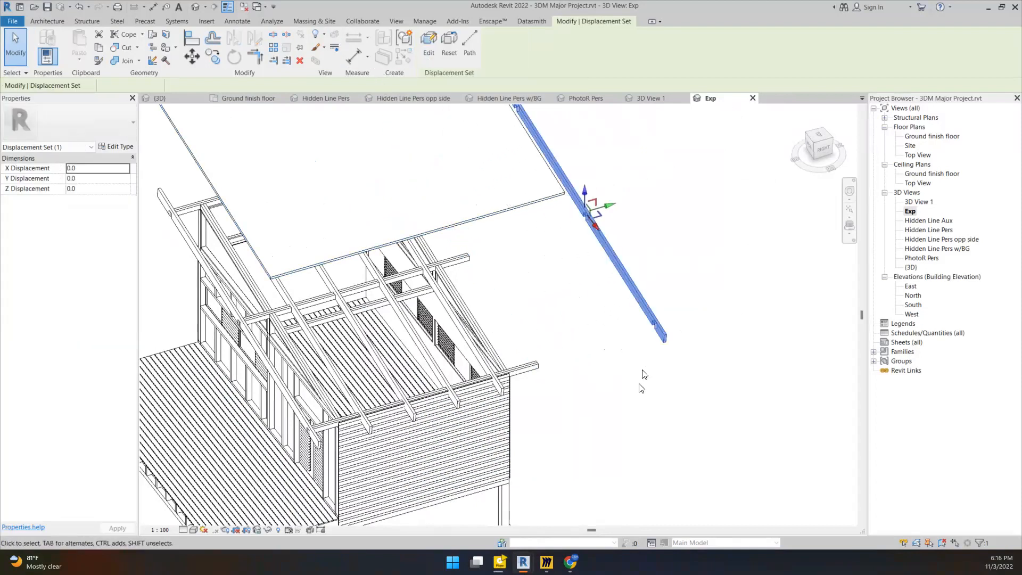
pyautogui.click(642, 388)
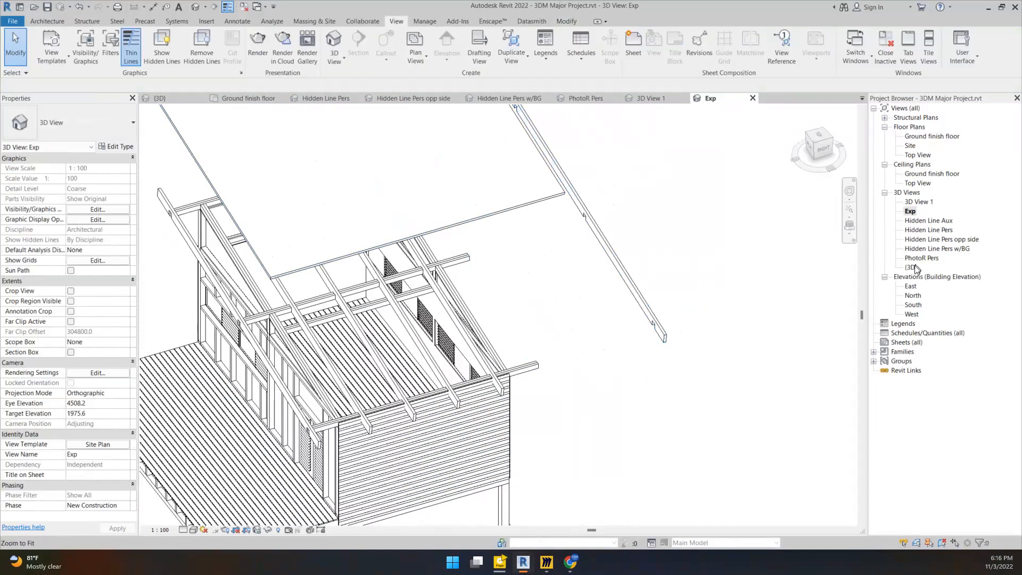
# View the Hidden Line Pers view for comparison and return to the Exp view.
pyautogui.doubleClick(924, 232)
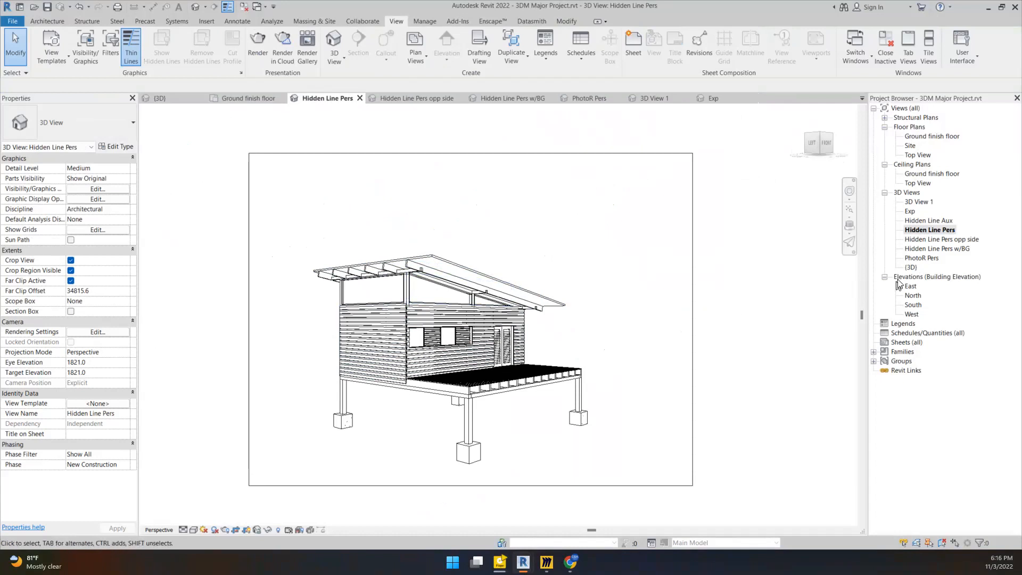
pyautogui.doubleClick(911, 212)
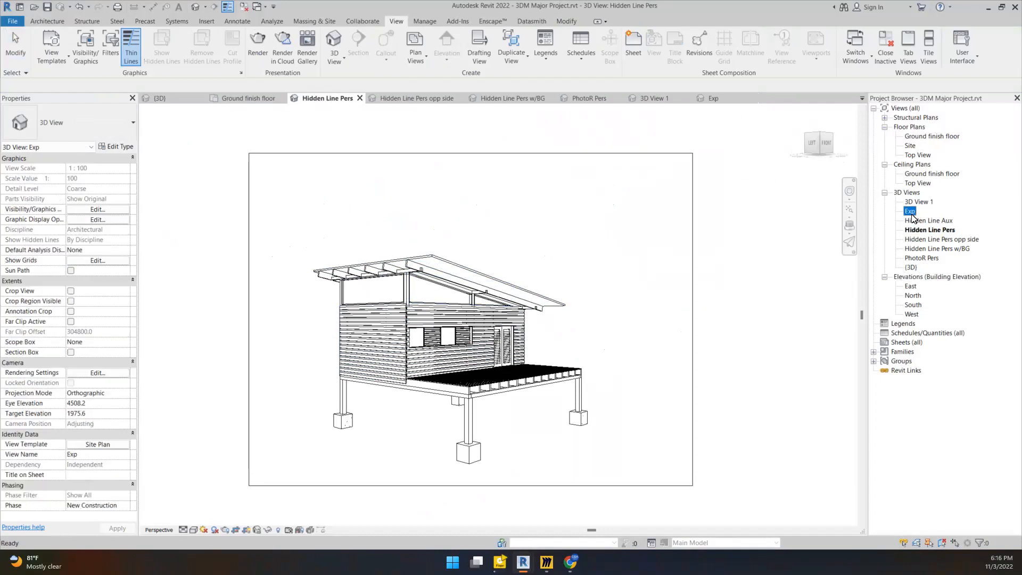
# Reset the displacement set of the deck-side siding so the siding returns to its wall.
pyautogui.scroll(-5, 390, 331)
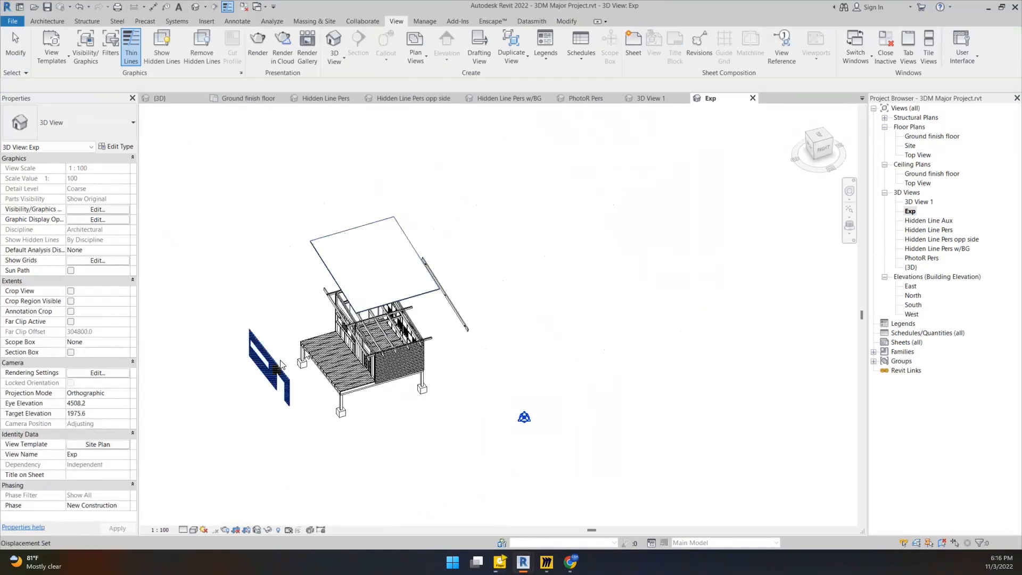
pyautogui.scroll(2, 237, 366)
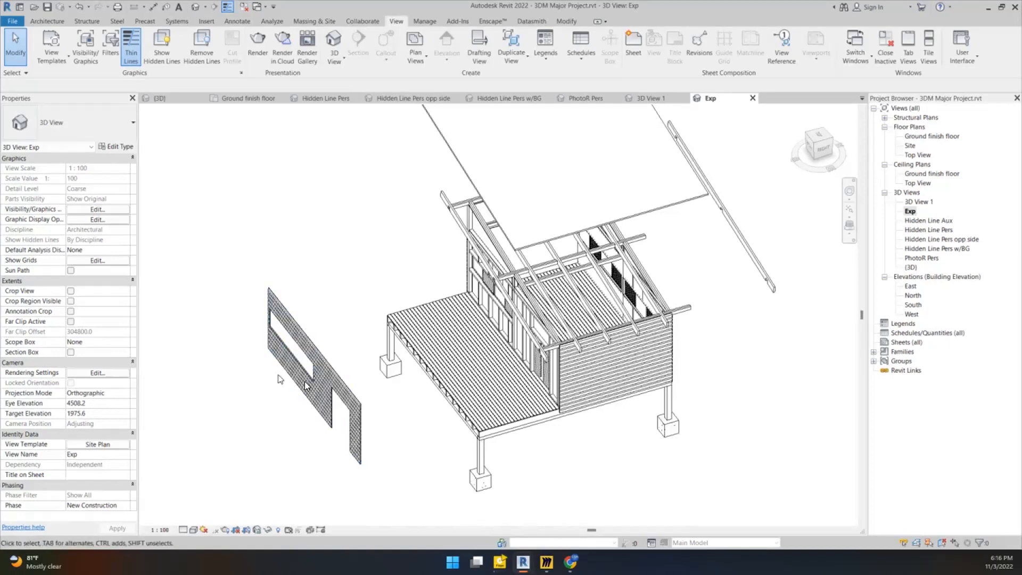
pyautogui.click(335, 385)
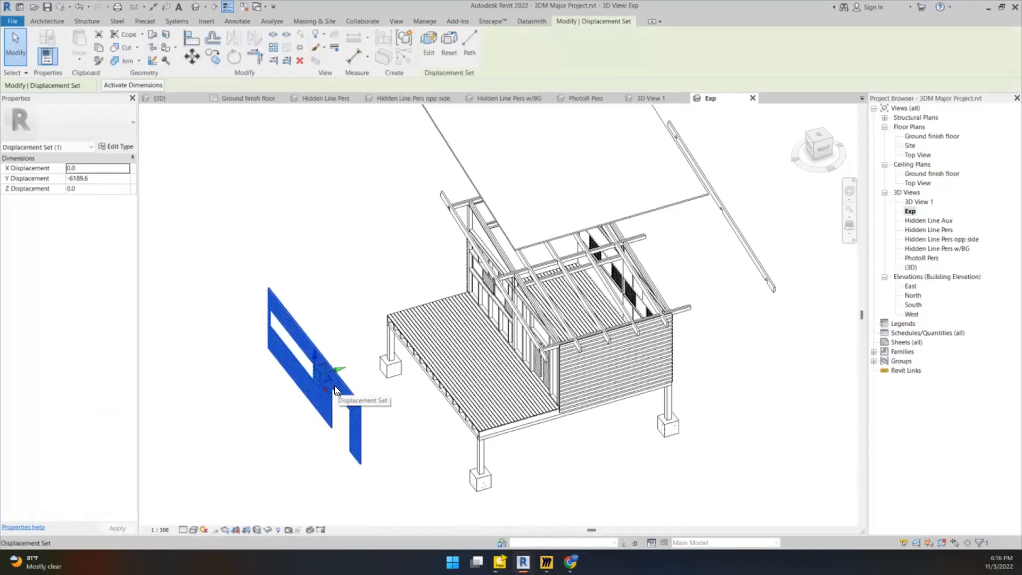
pyautogui.click(455, 41)
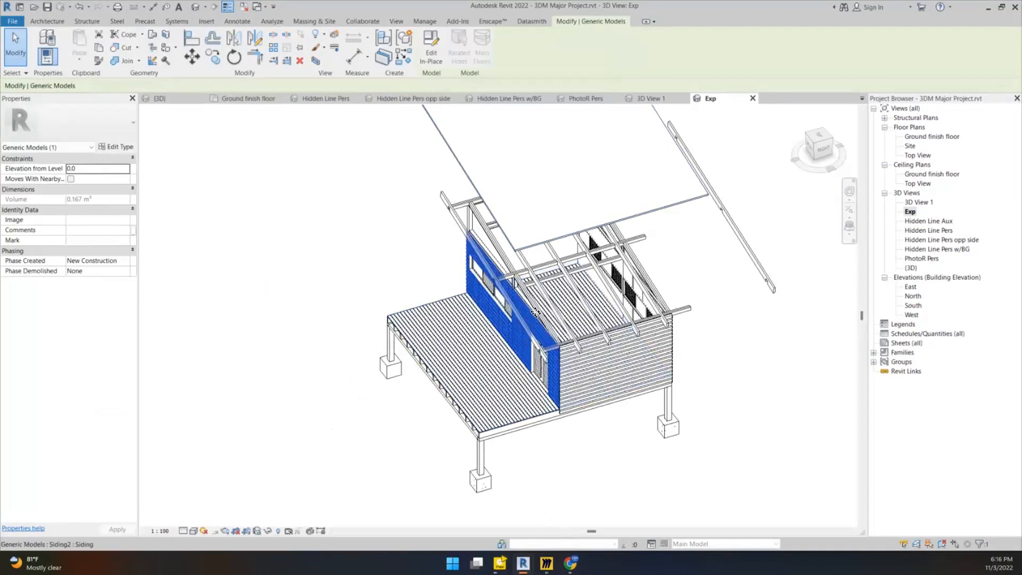
# Move the deck-side siding element itself off its wall to a position beyond the outer edge of the deck.
pyautogui.moveTo(535, 311); pyautogui.dragTo(376, 341)
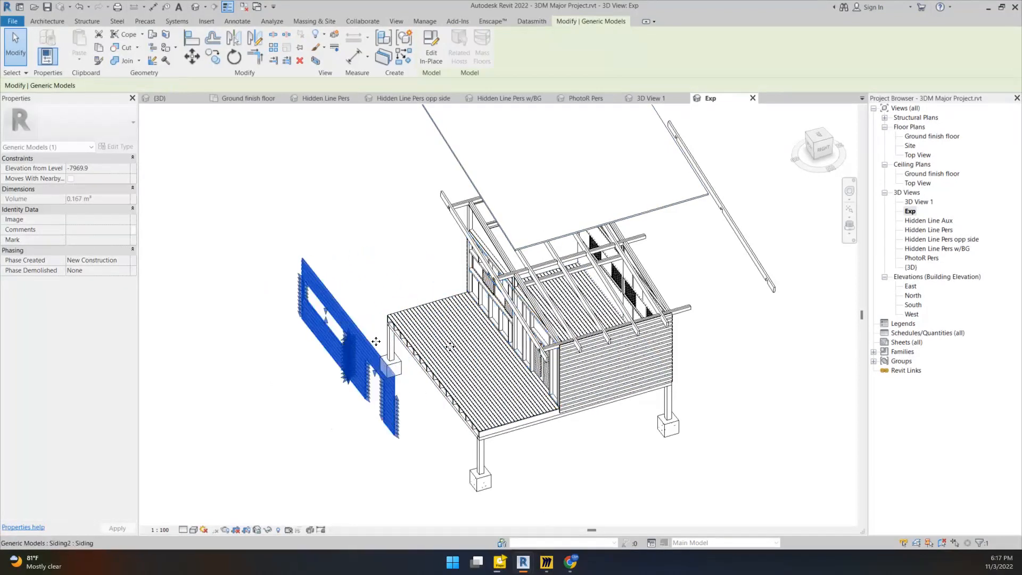
pyautogui.scroll(-2, 583, 371)
pyautogui.moveTo(659, 227); pyautogui.dragTo(612, 285, button='middle')
pyautogui.scroll(1, 612, 286)
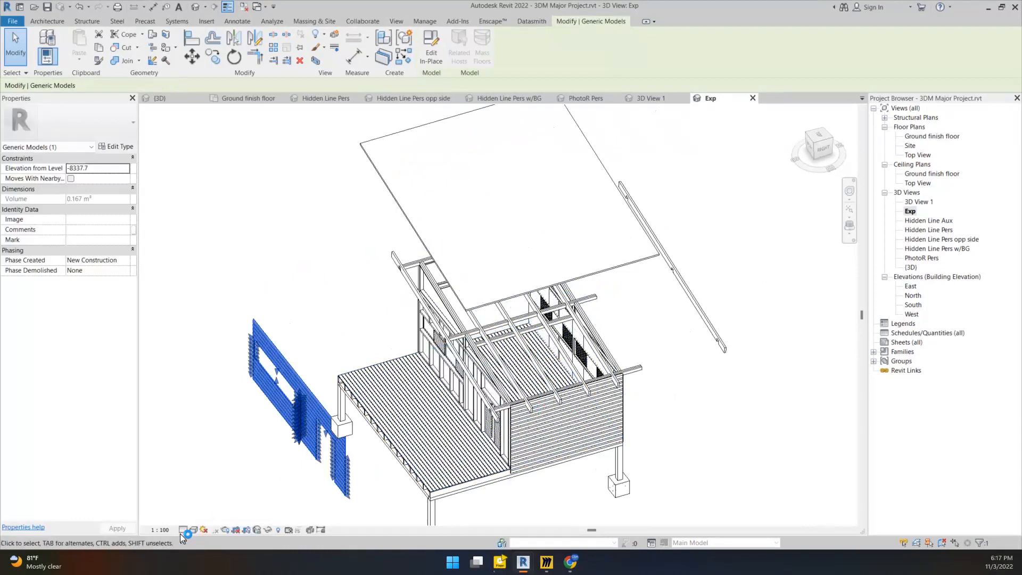
# Assign the Fav Hidden Line view template to the Exp view.
pyautogui.click(193, 530)
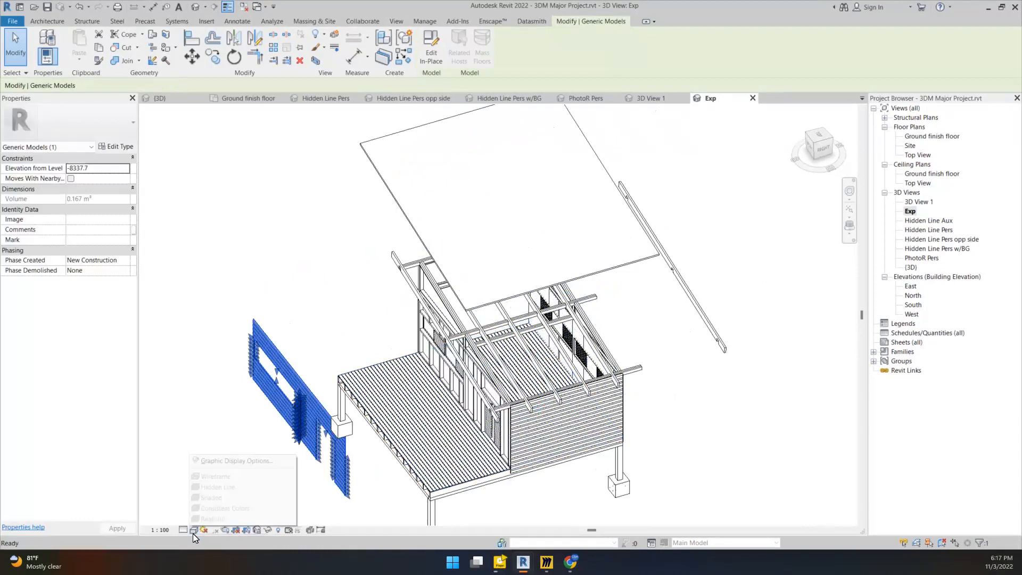
pyautogui.click(201, 430)
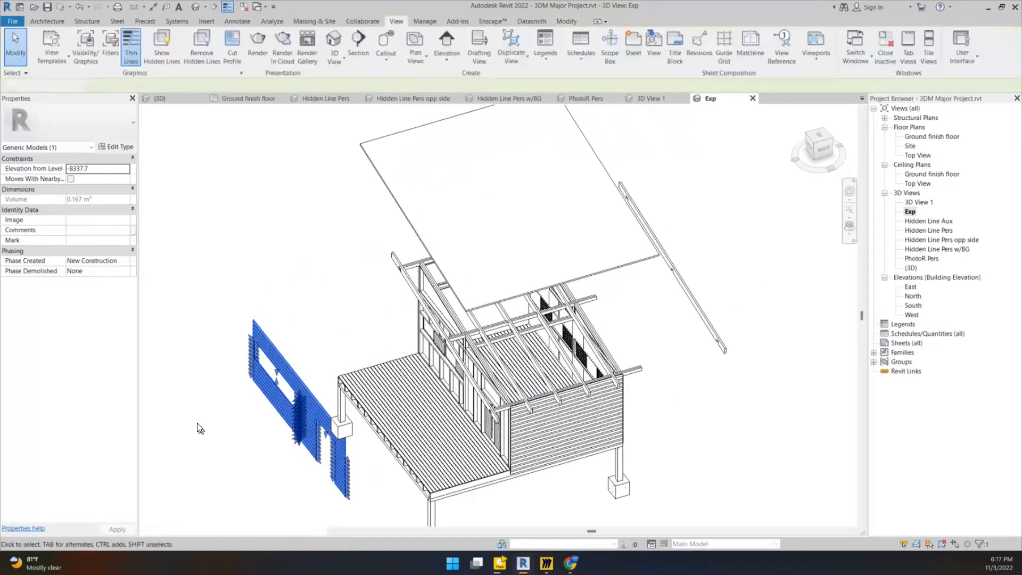
pyautogui.click(194, 529)
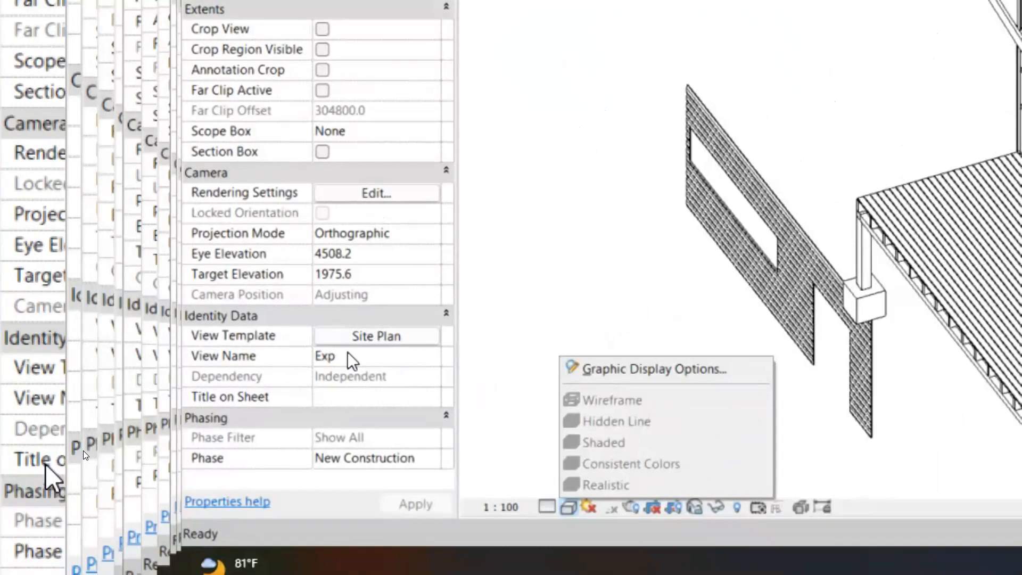
pyautogui.click(359, 325)
pyautogui.click(362, 341)
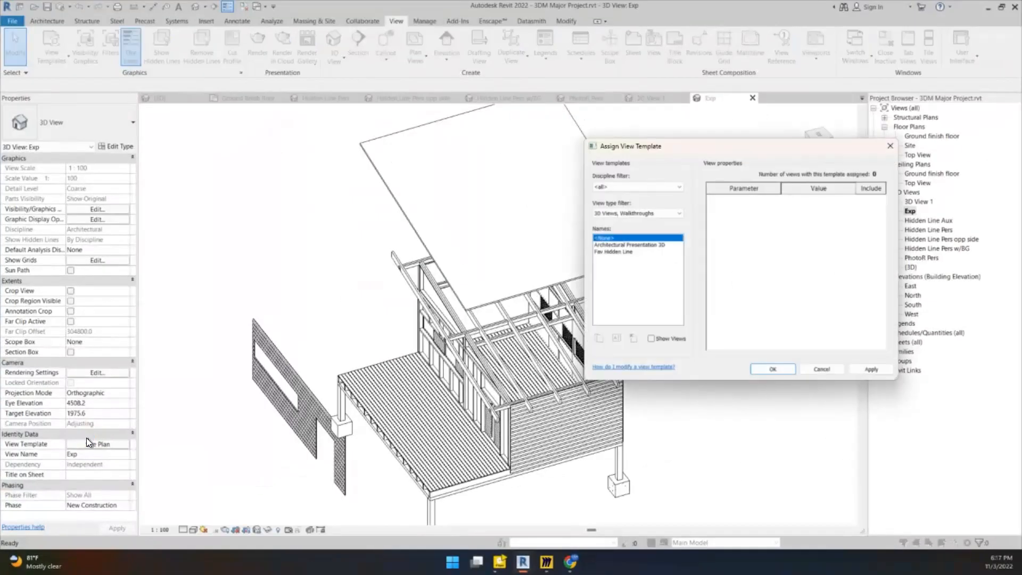
pyautogui.click(609, 251)
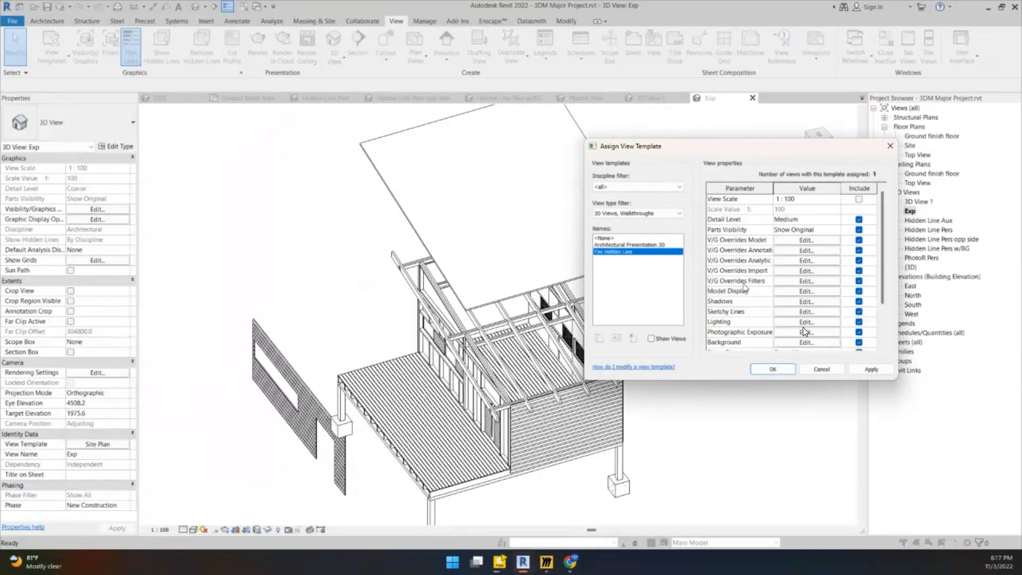
pyautogui.click(771, 368)
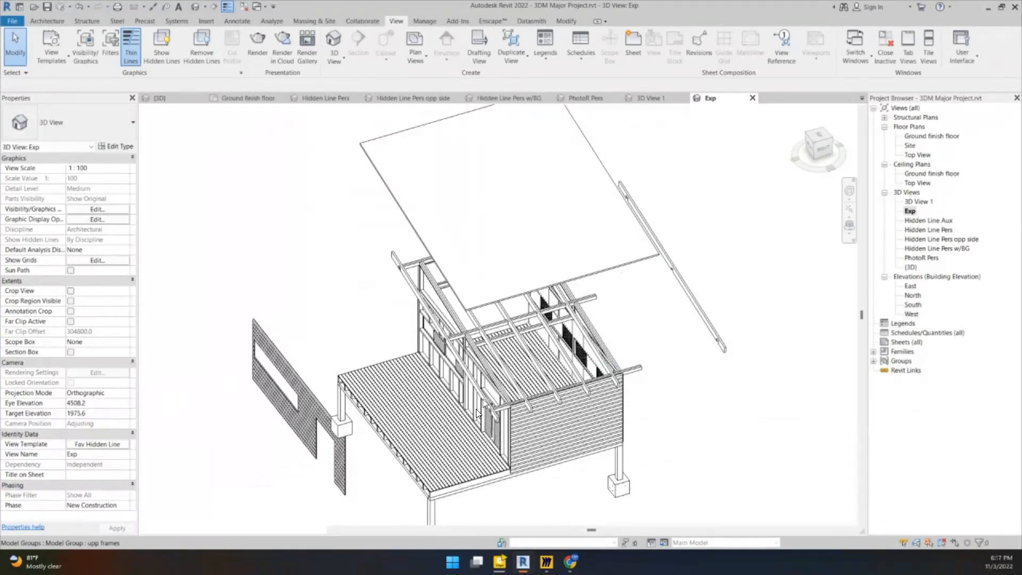
# Examine the exploded house, its shadows and the background under the newly assigned view template.
pyautogui.scroll(-5, 428, 365)
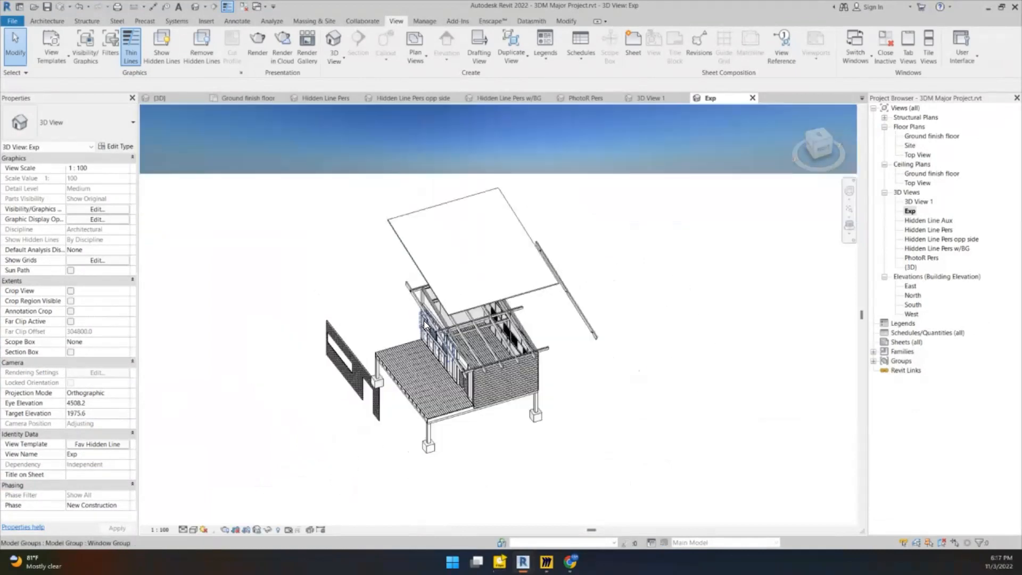
pyautogui.scroll(1, 423, 321)
pyautogui.scroll(-1, 419, 285)
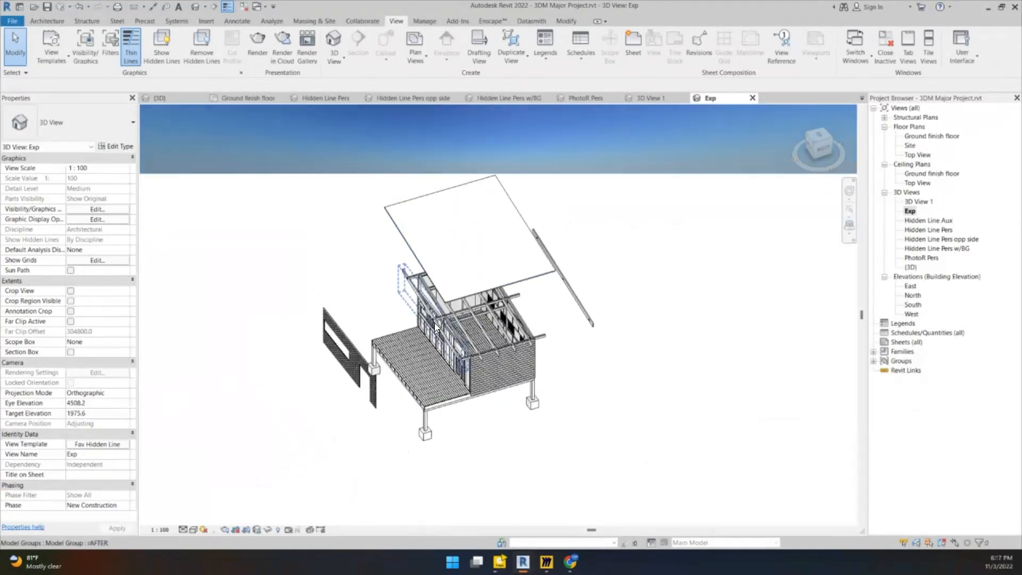
pyautogui.scroll(2, 436, 327)
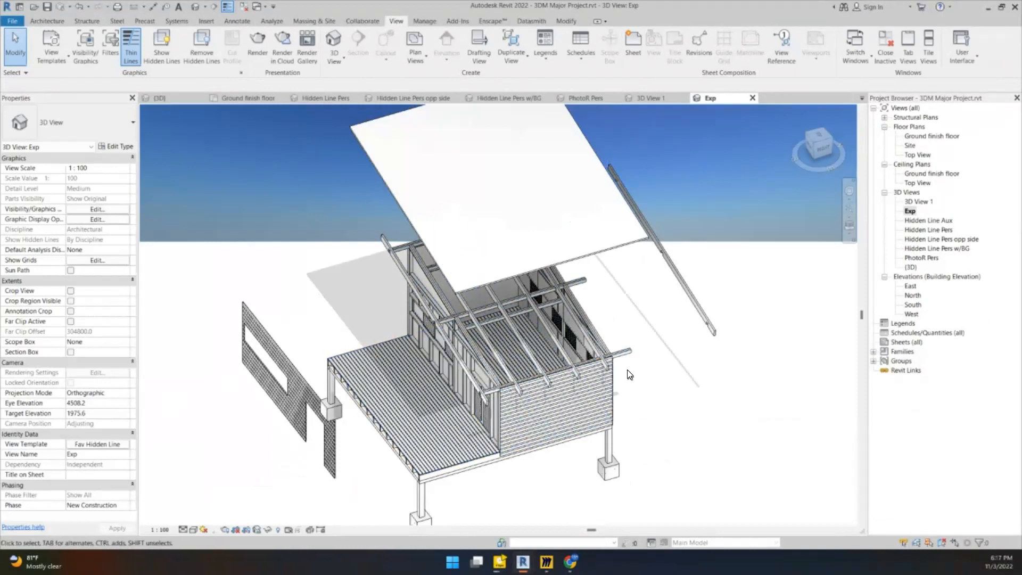
pyautogui.scroll(-3, 629, 371)
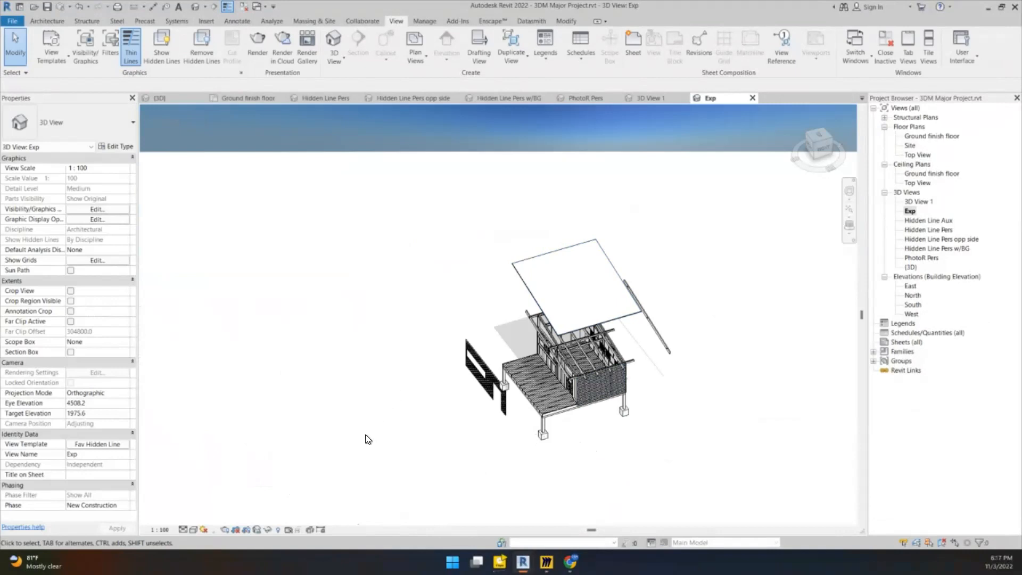
pyautogui.scroll(3, 606, 409)
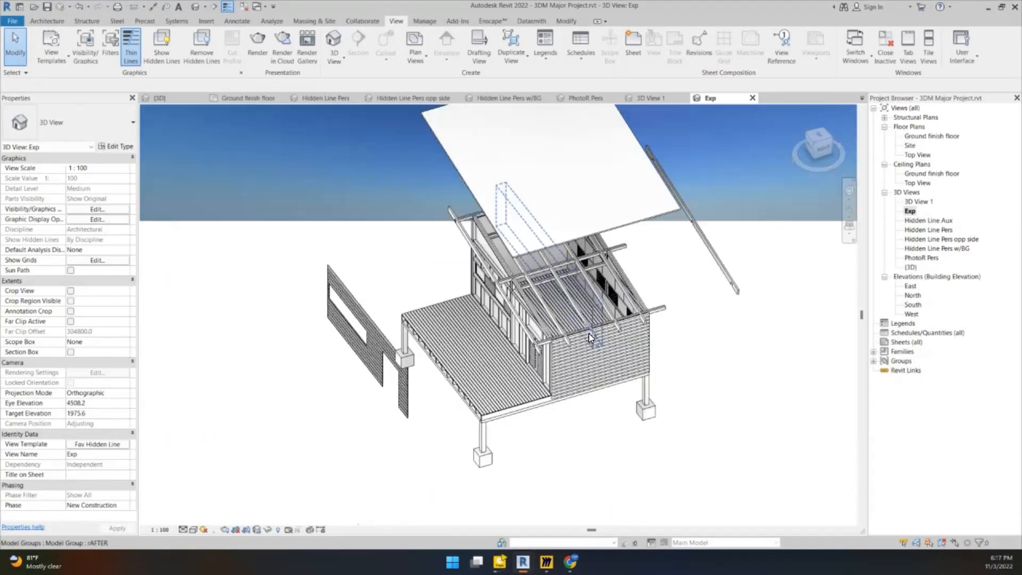
pyautogui.moveTo(582, 345); pyautogui.dragTo(553, 383, button='middle')
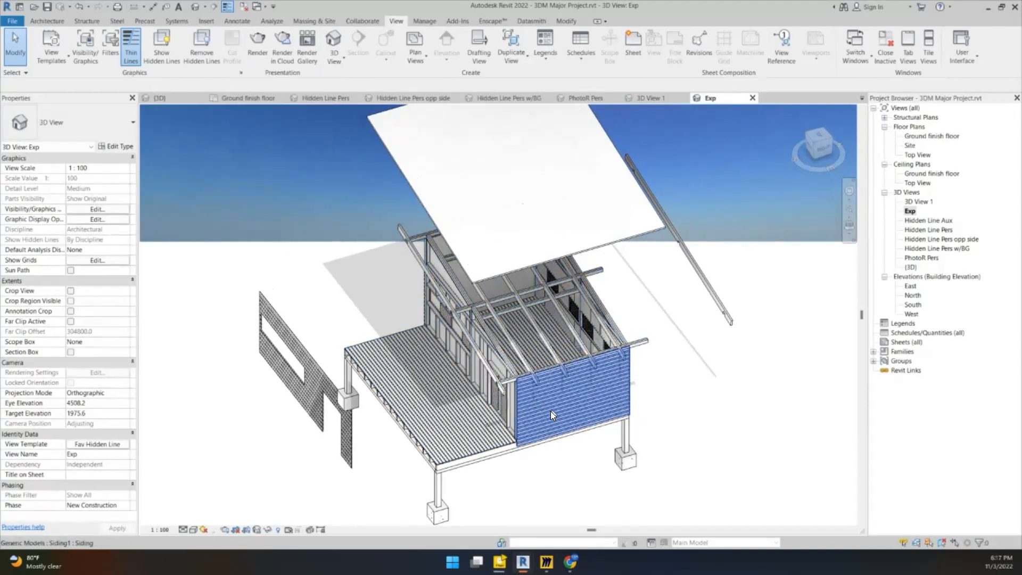
pyautogui.scroll(-3, 550, 410)
pyautogui.moveTo(565, 404)
pyautogui.keyDown('shift'); pyautogui.mouseDown(button='middle')
pyautogui.moveTo(574, 394)
pyautogui.moveTo(545, 349)
pyautogui.moveTo(521, 366)
pyautogui.mouseUp(button='middle'); pyautogui.keyUp('shift')
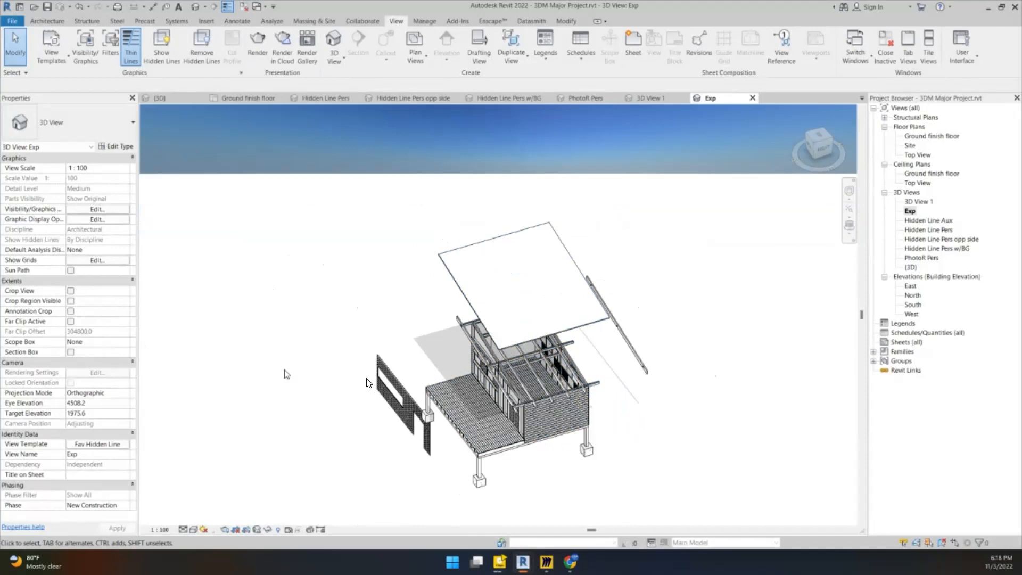
# Open the Hidden Line Pers view and turn on its section box.
pyautogui.doubleClick(931, 229)
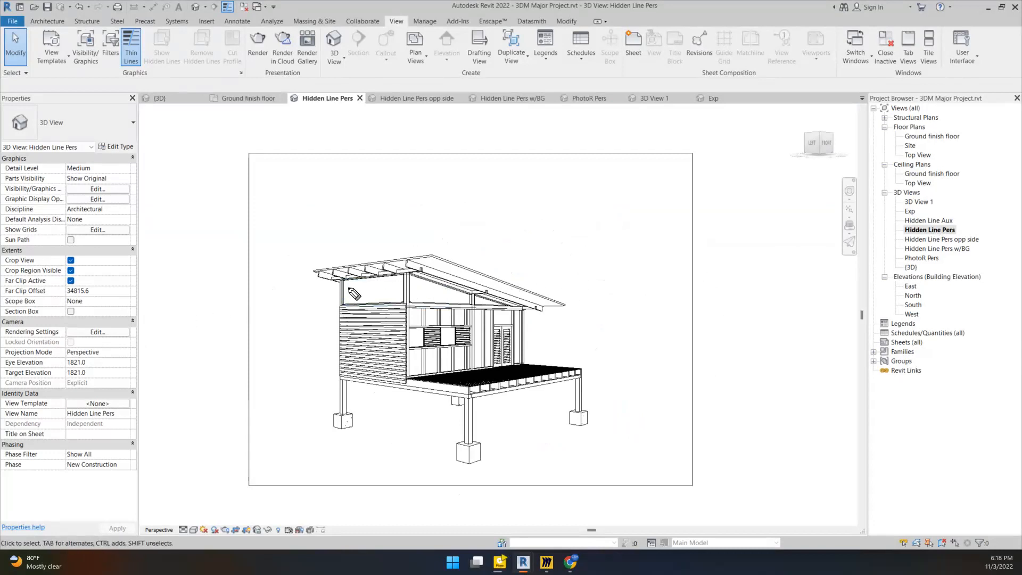
pyautogui.moveTo(85, 299)
pyautogui.mouseDown()
pyautogui.moveTo(136, 315)
pyautogui.moveTo(10, 301)
pyautogui.moveTo(124, 286)
pyautogui.mouseUp()
pyautogui.click(71, 311)
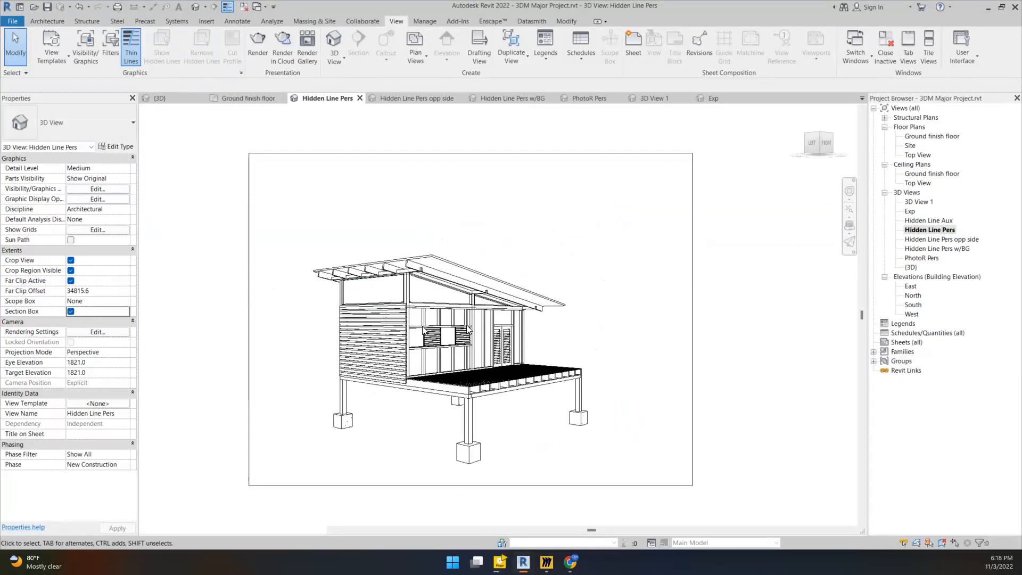
pyautogui.scroll(-5, 551, 303)
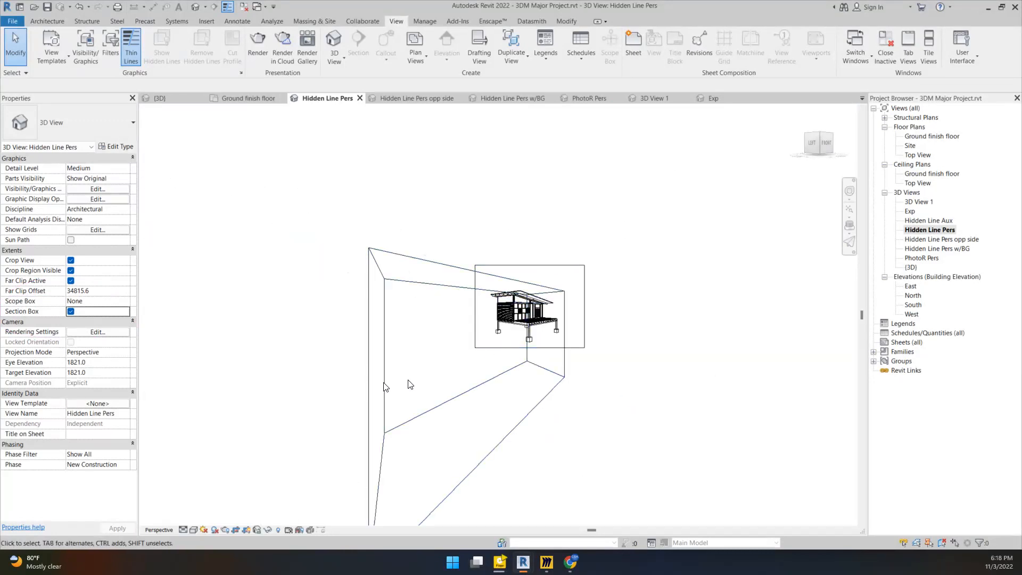
# Pull the side faces of the section box inward until they cut through the side walls of the house.
pyautogui.click(382, 379)
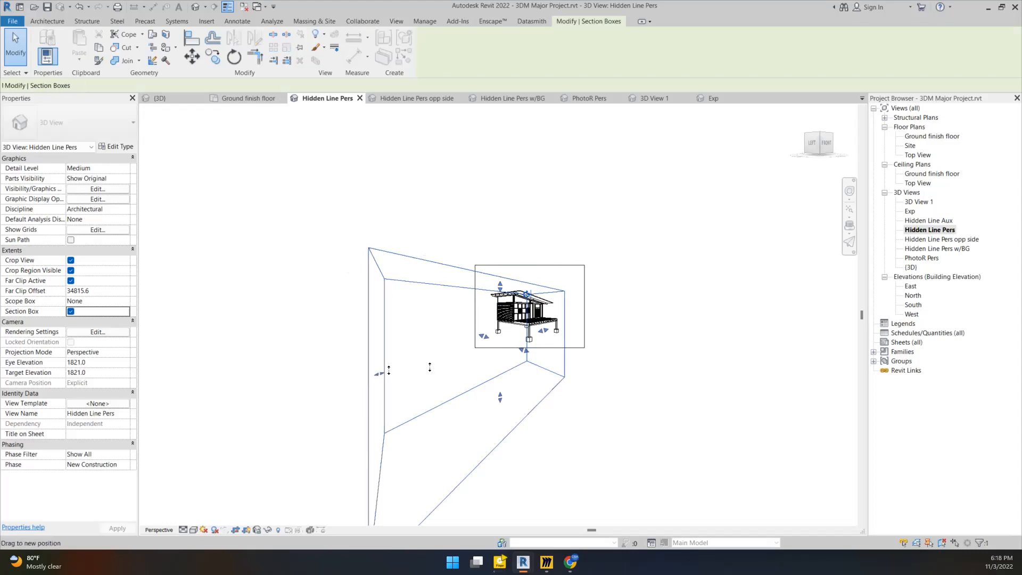
pyautogui.scroll(9, 526, 351)
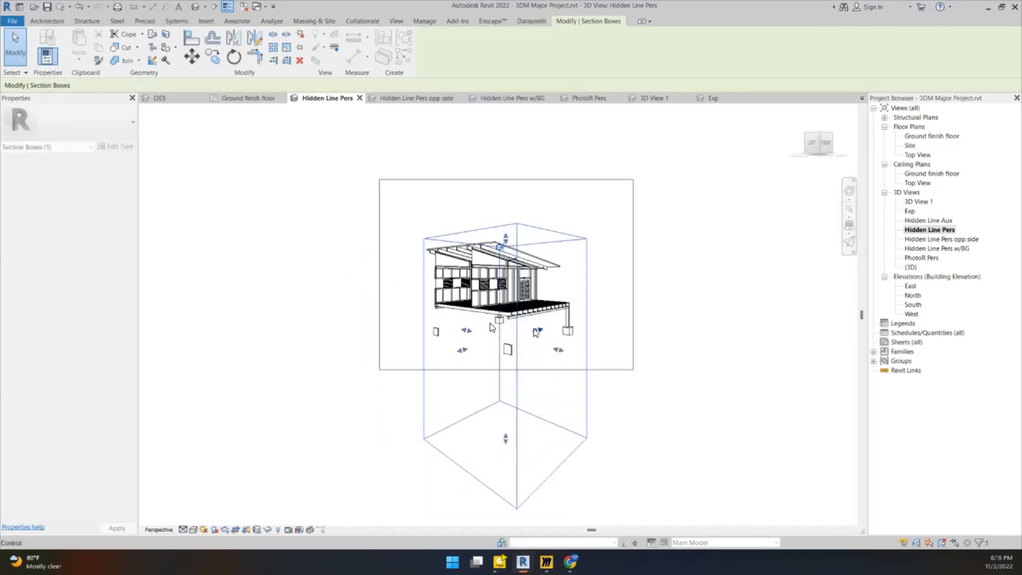
pyautogui.moveTo(693, 393); pyautogui.dragTo(622, 375)
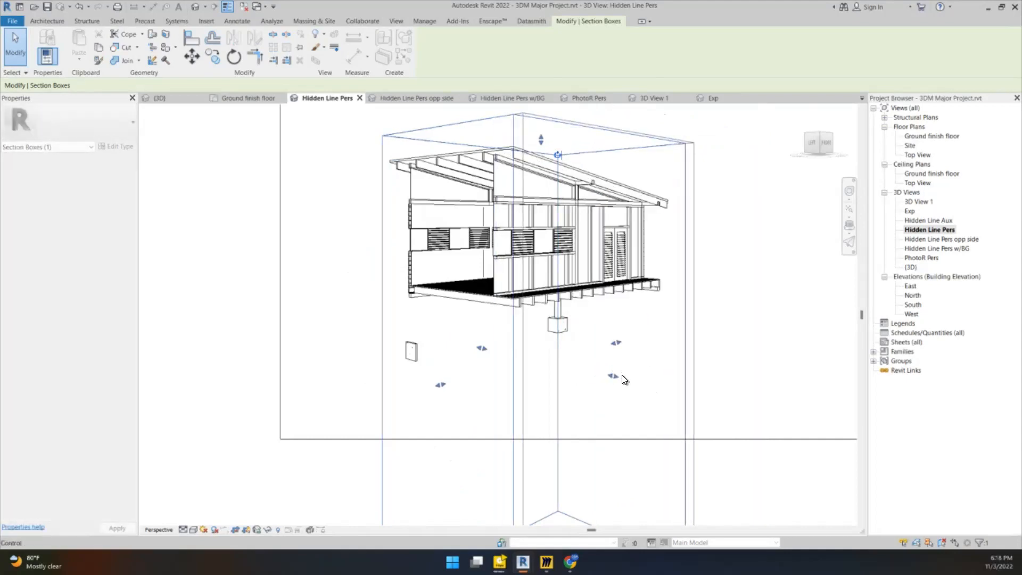
pyautogui.scroll(-1, 456, 379)
pyautogui.click(450, 378)
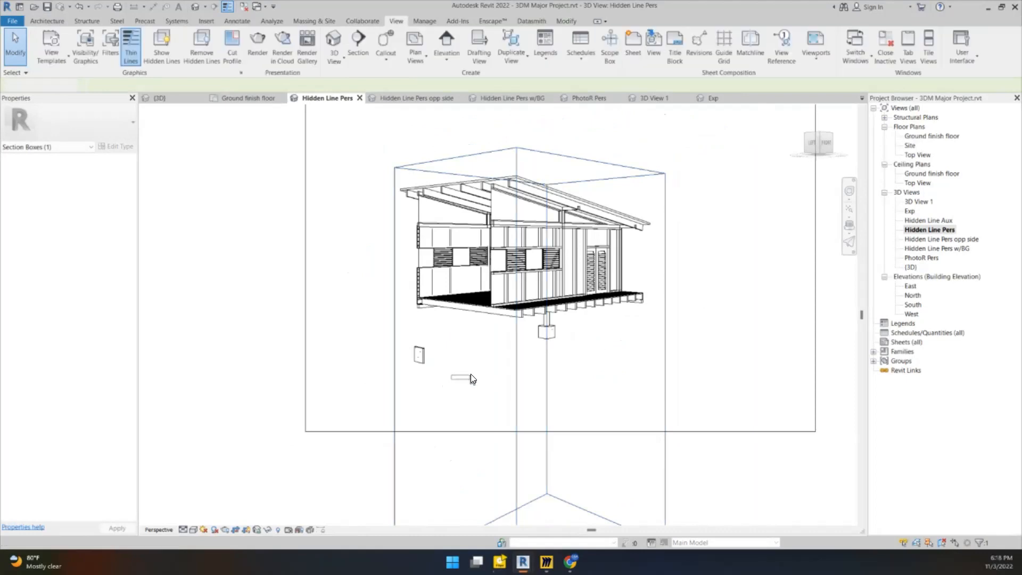
pyautogui.click(395, 373)
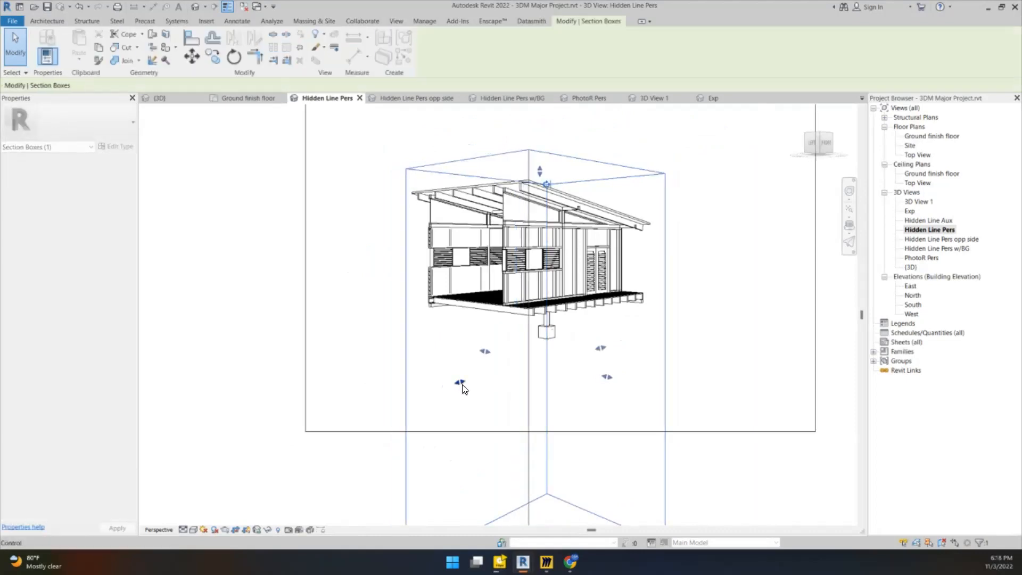
# Raise the bottom face of the section box to just below the house footings.
pyautogui.scroll(-5, 481, 245)
pyautogui.moveTo(504, 367); pyautogui.dragTo(513, 303)
pyautogui.press('Escape')
pyautogui.scroll(6, 466, 216)
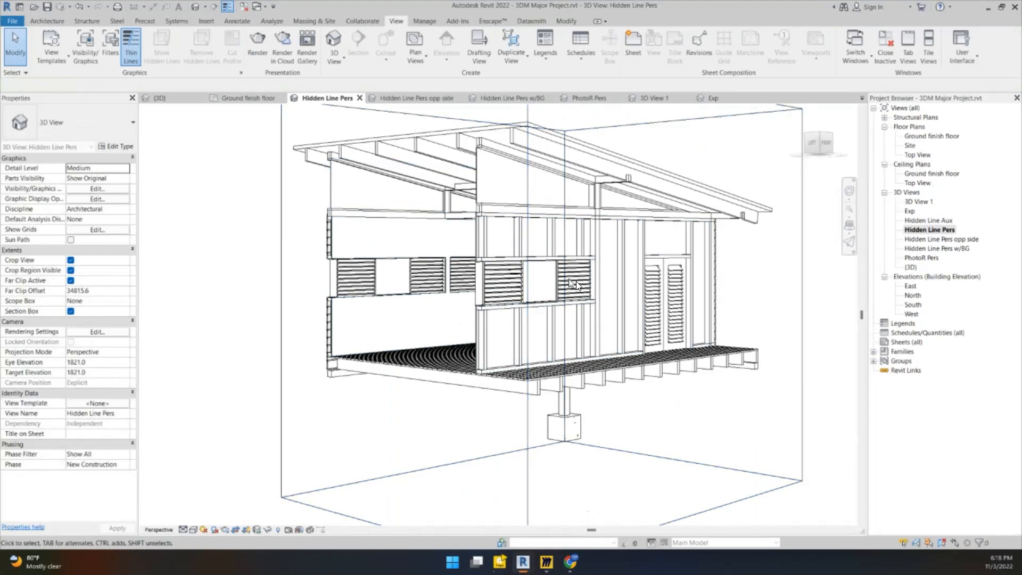
# Create a displacement set from the roof in the perspective view and displace it upward by about 3053 mm.
pyautogui.scroll(-2, 570, 255)
pyautogui.moveTo(642, 289); pyautogui.dragTo(603, 286, button='middle')
pyautogui.scroll(1, 478, 210)
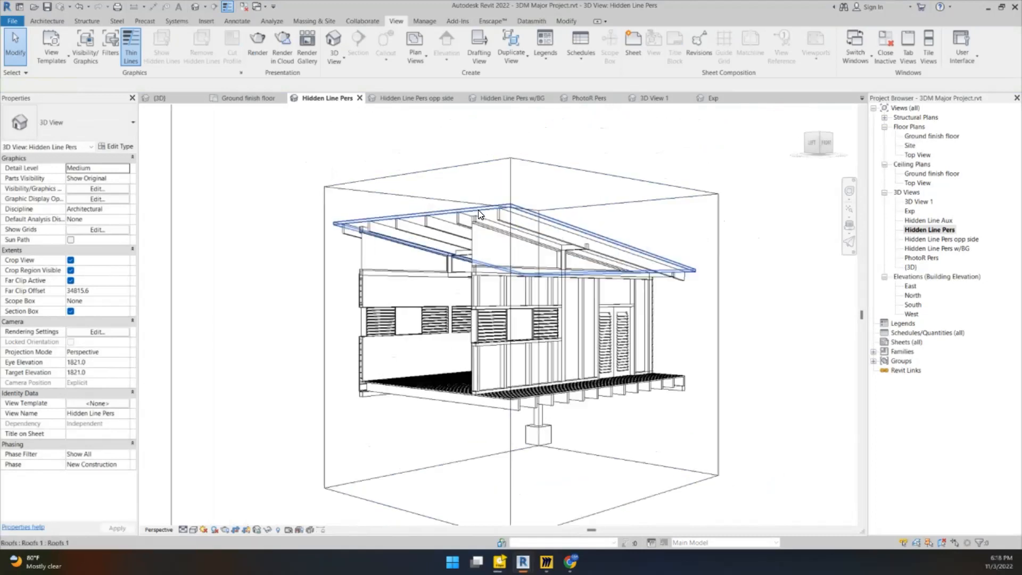
pyautogui.click(476, 207)
pyautogui.scroll(-1, 482, 202)
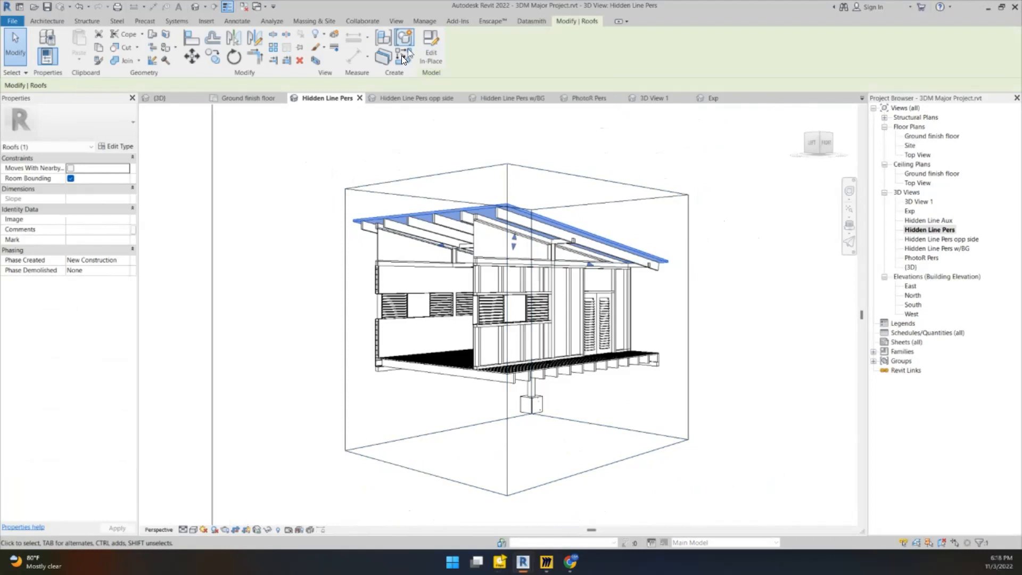
pyautogui.click(335, 35)
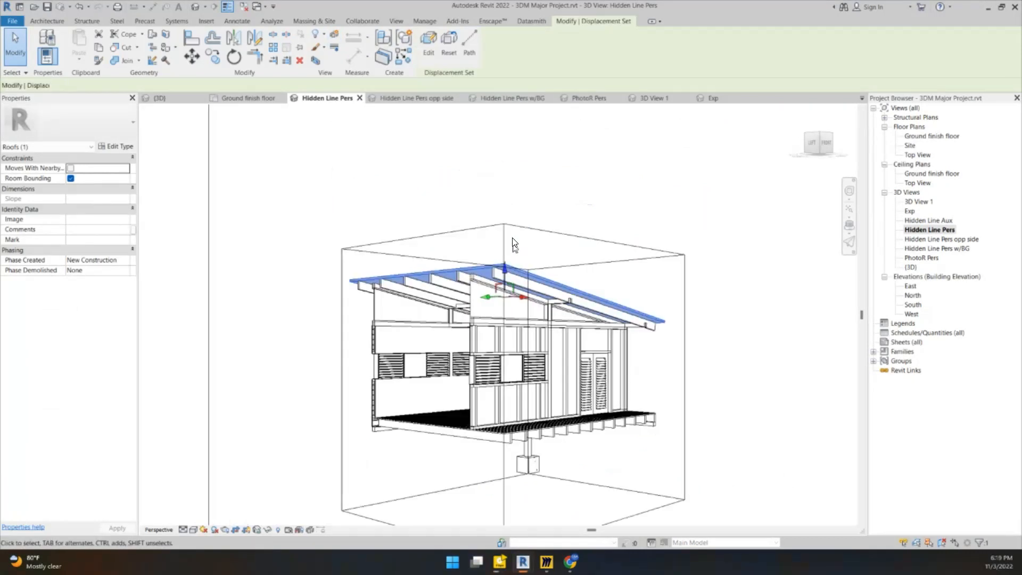
pyautogui.moveTo(501, 268); pyautogui.dragTo(509, 141)
pyautogui.press('Escape')
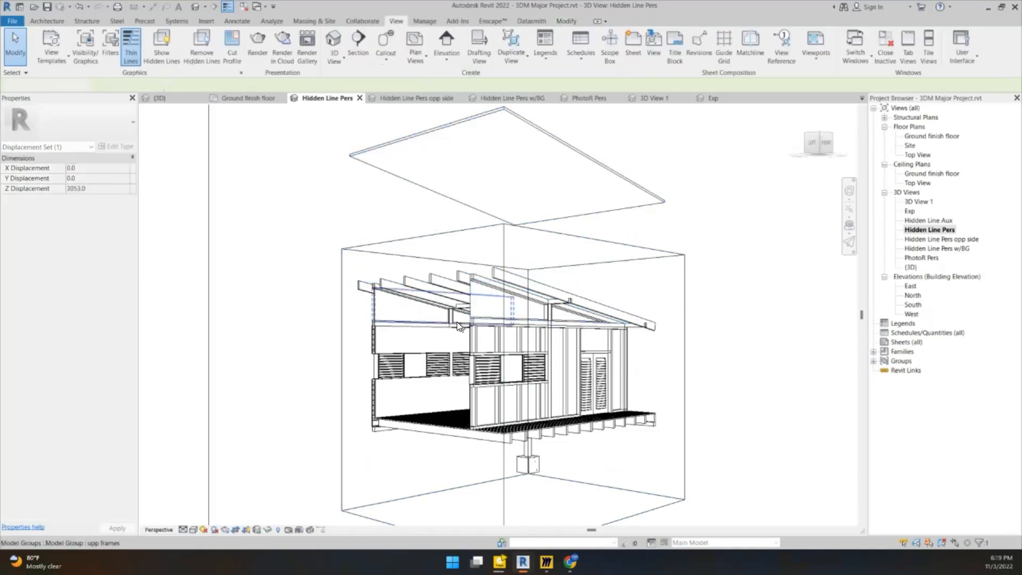
pyautogui.press('Escape')
# Create a displacement set from the triangular infill panels under the roof joists and displace it about -6931 mm in Y.
pyautogui.click(481, 307)
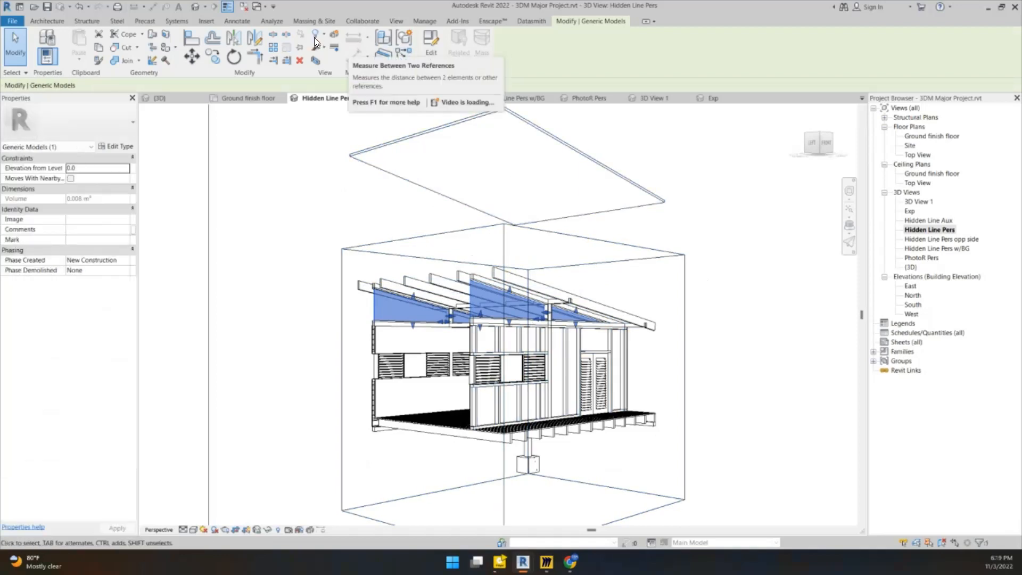
pyautogui.click(333, 37)
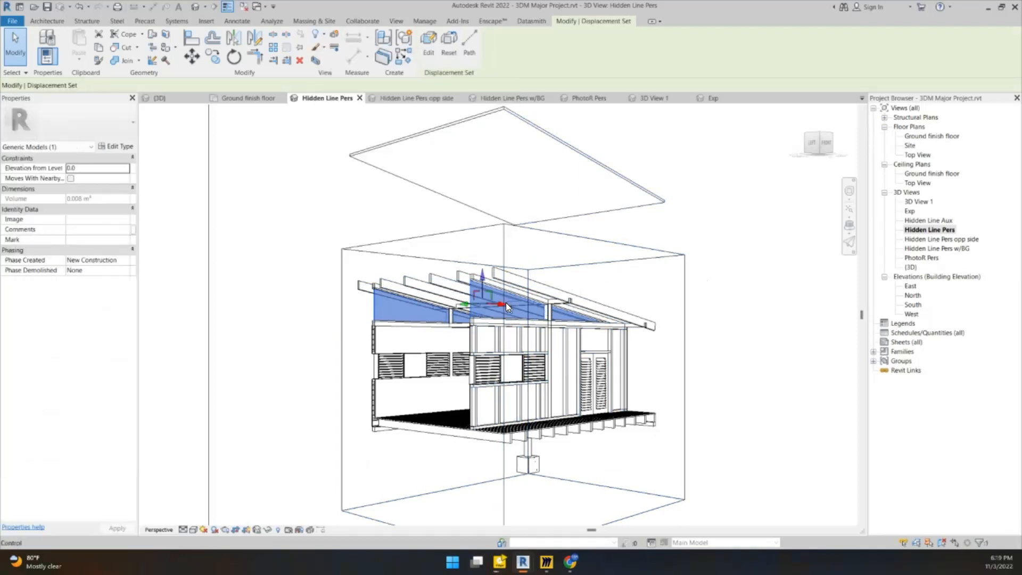
pyautogui.moveTo(471, 304); pyautogui.dragTo(807, 416)
pyautogui.press('Escape')
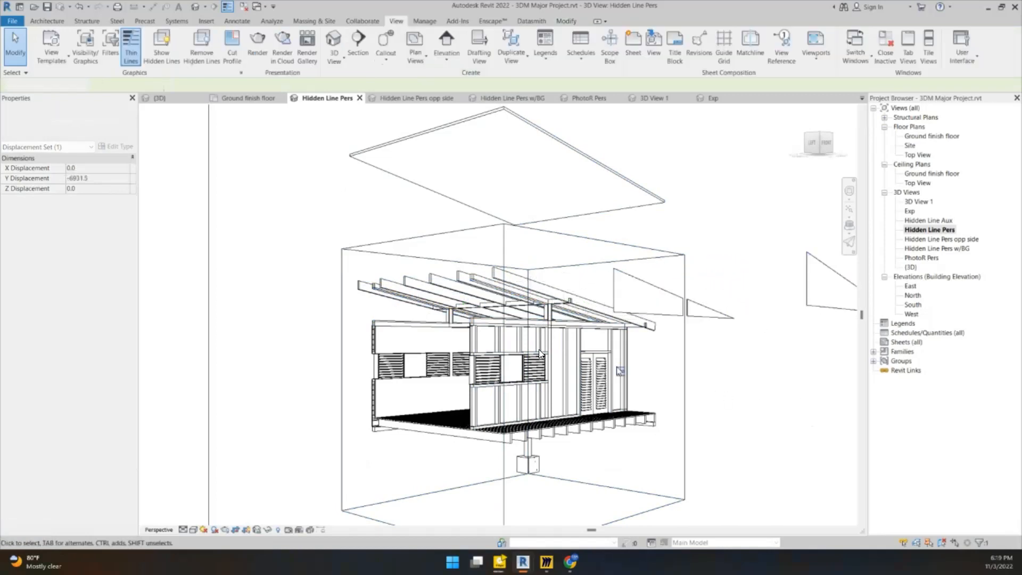
# Hide the crop region boundary of the perspective view as an individual element.
pyautogui.scroll(-3, 495, 320)
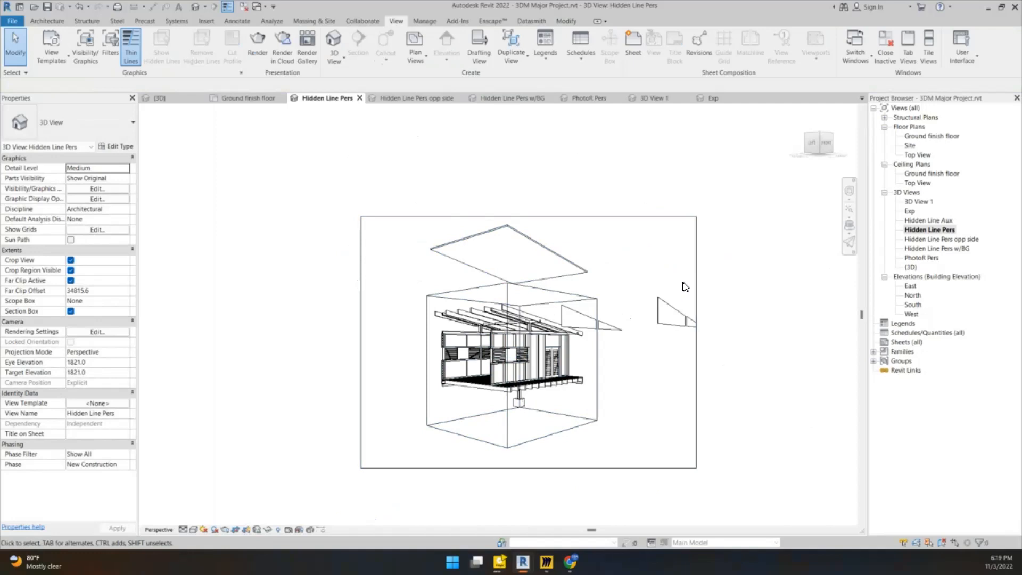
pyautogui.scroll(1, 473, 283)
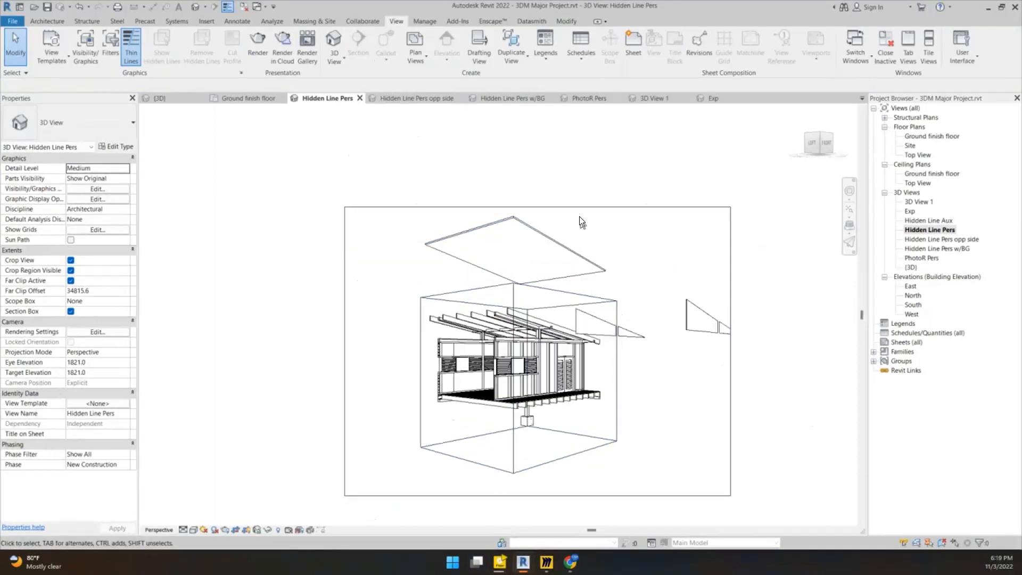
pyautogui.moveTo(608, 287); pyautogui.dragTo(512, 227, button='middle')
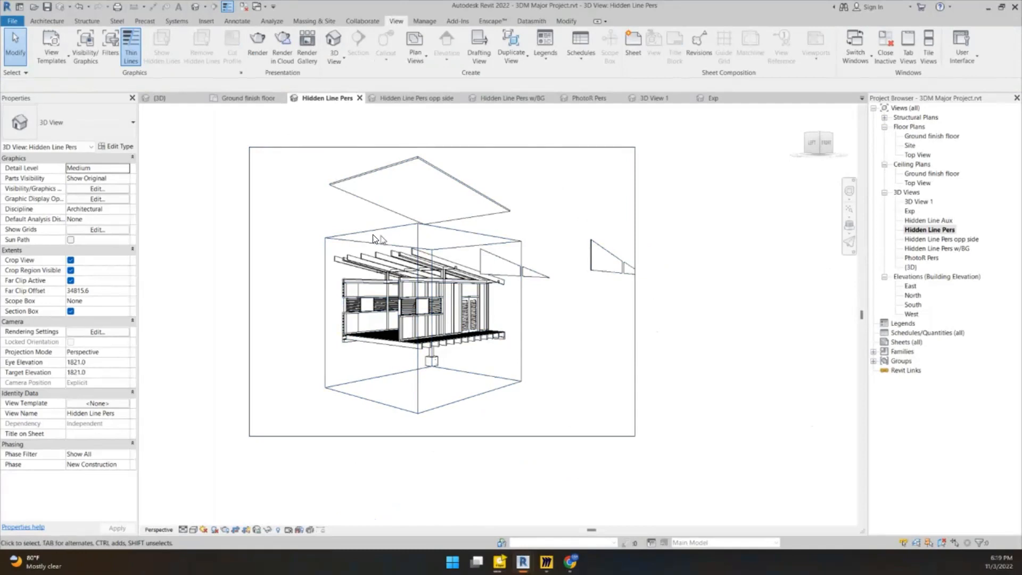
pyautogui.click(316, 437)
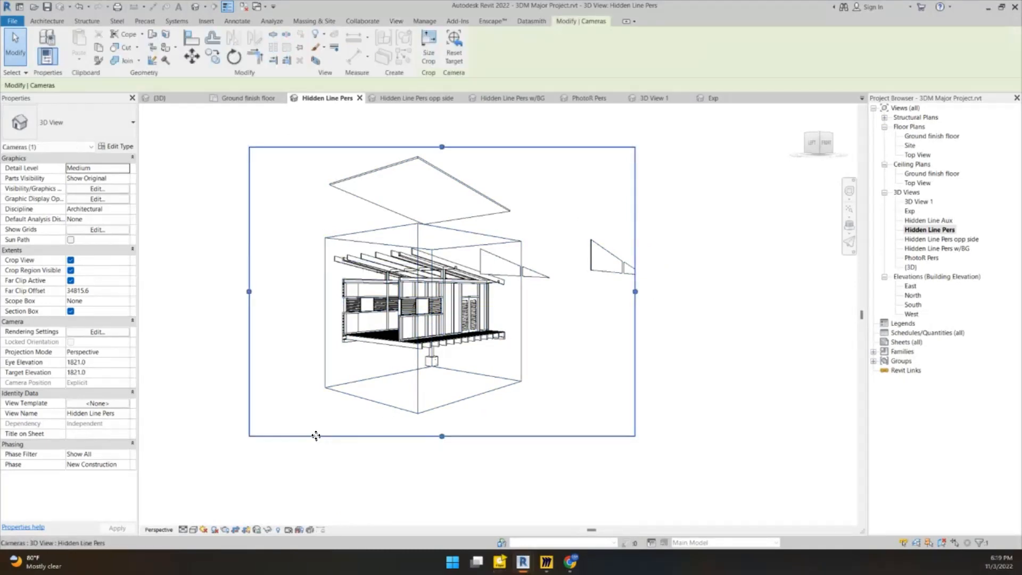
pyautogui.rightClick(316, 436)
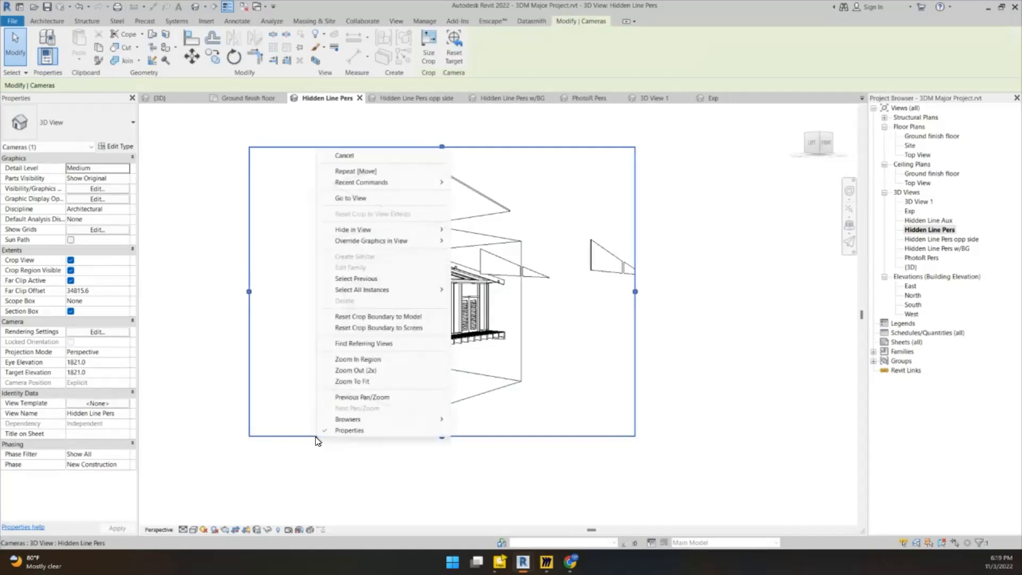
pyautogui.moveTo(415, 235)
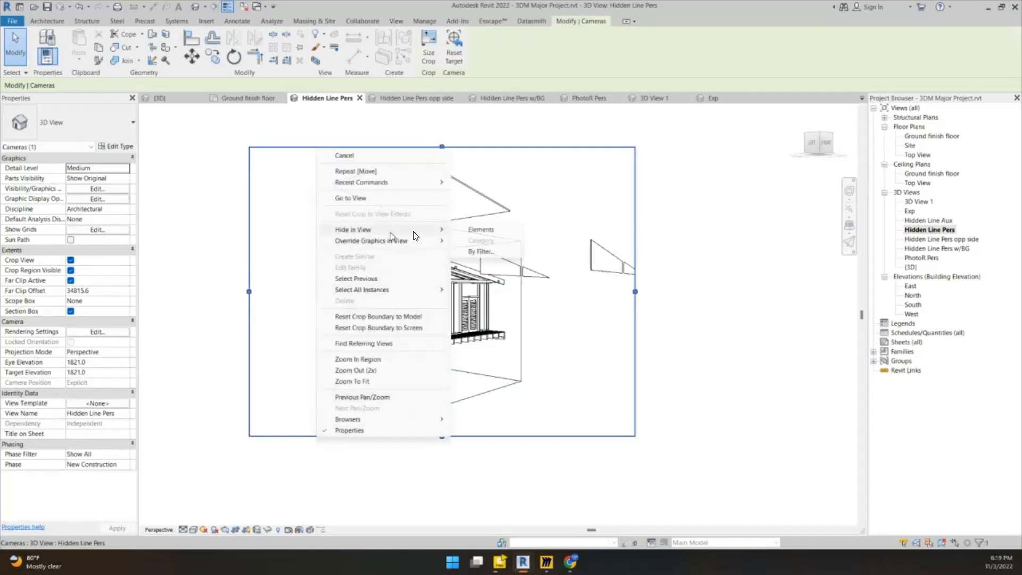
pyautogui.click(504, 228)
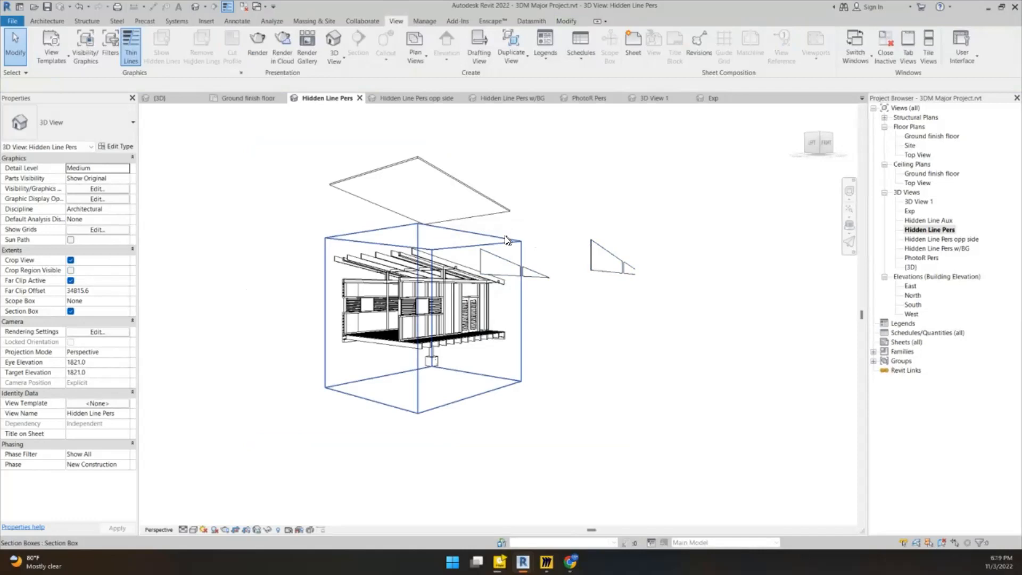
# Hide the section box around the house in the perspective view, leaving its cut active.
pyautogui.click(503, 237)
pyautogui.rightClick(504, 236)
pyautogui.moveTo(613, 286)
pyautogui.click(667, 284)
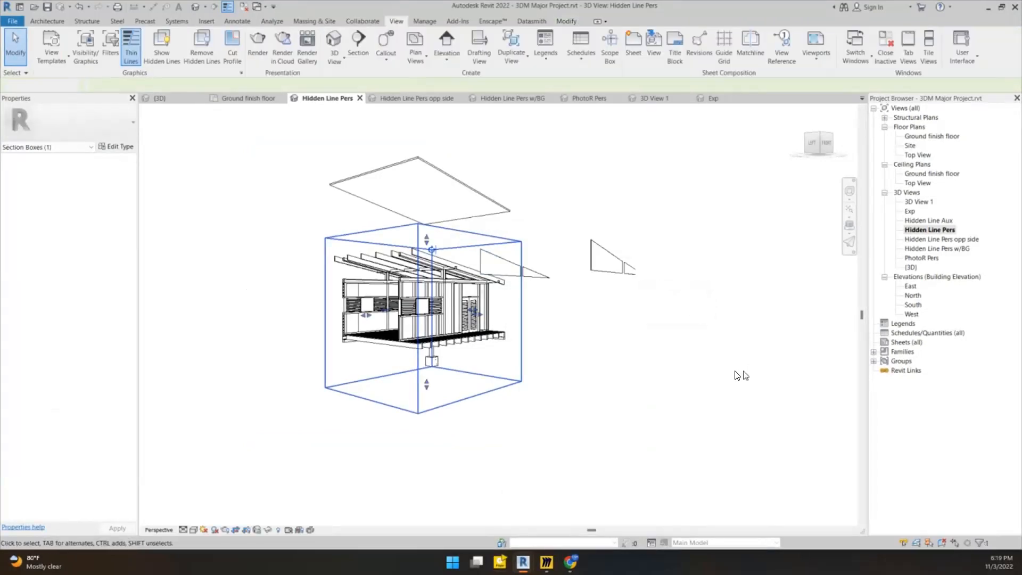
pyautogui.scroll(2, 466, 308)
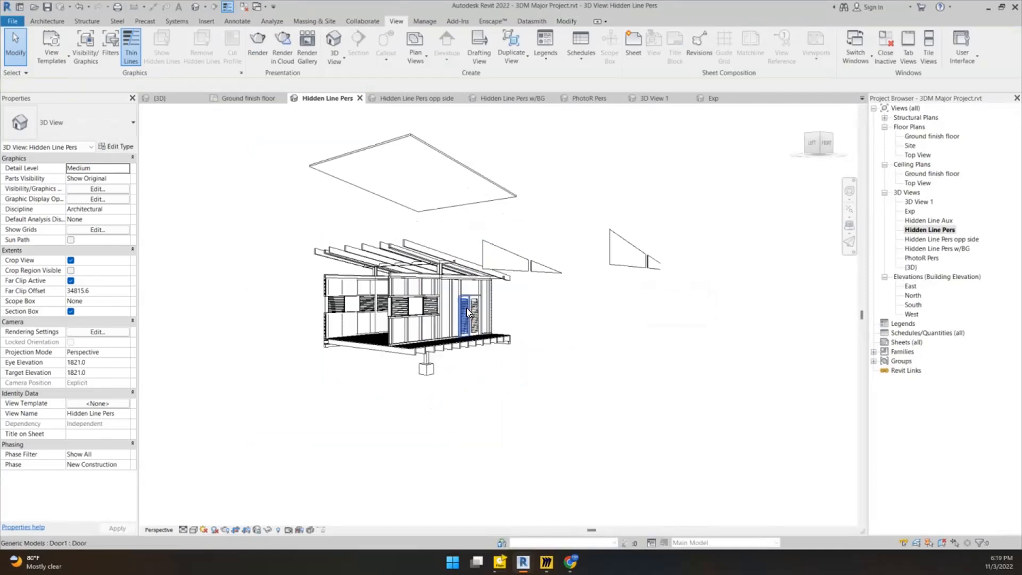
pyautogui.moveTo(466, 307); pyautogui.dragTo(561, 328, button='middle')
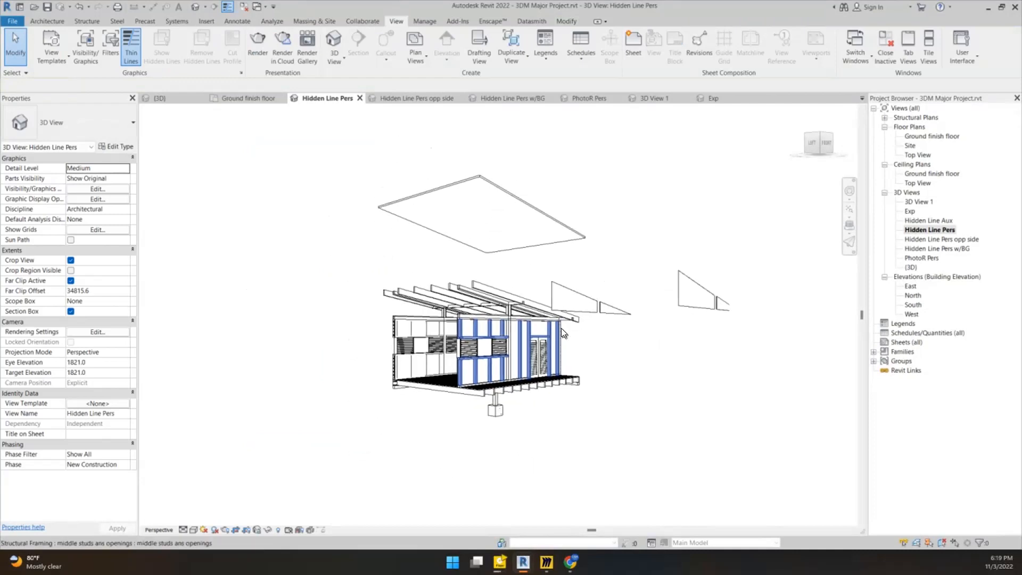
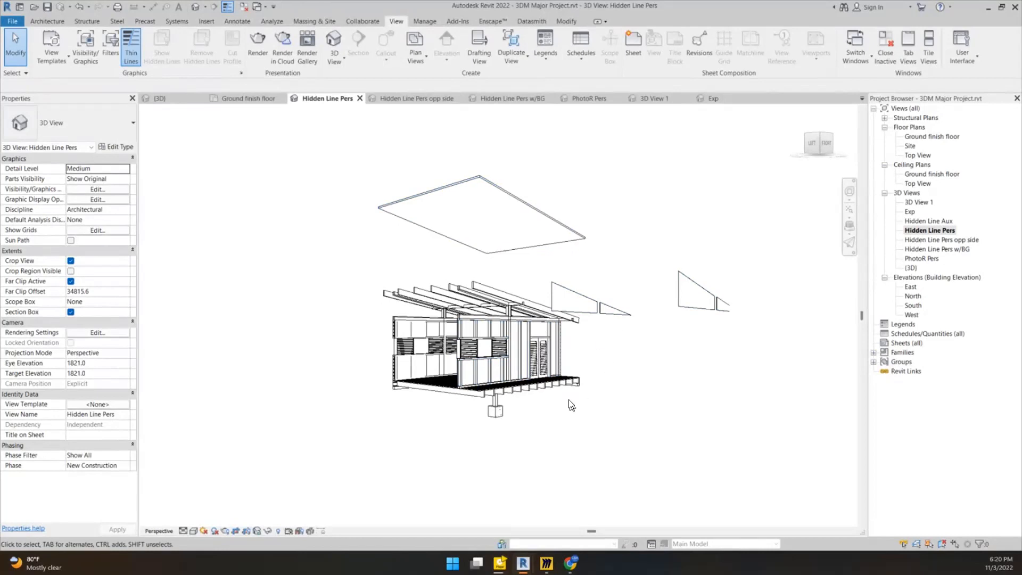
# In the other Revit window, open the recent central model WilliamsResidence_20221030 as a new local copy, appending a timestamp to the existing copy.
pyautogui.click(8, 24)
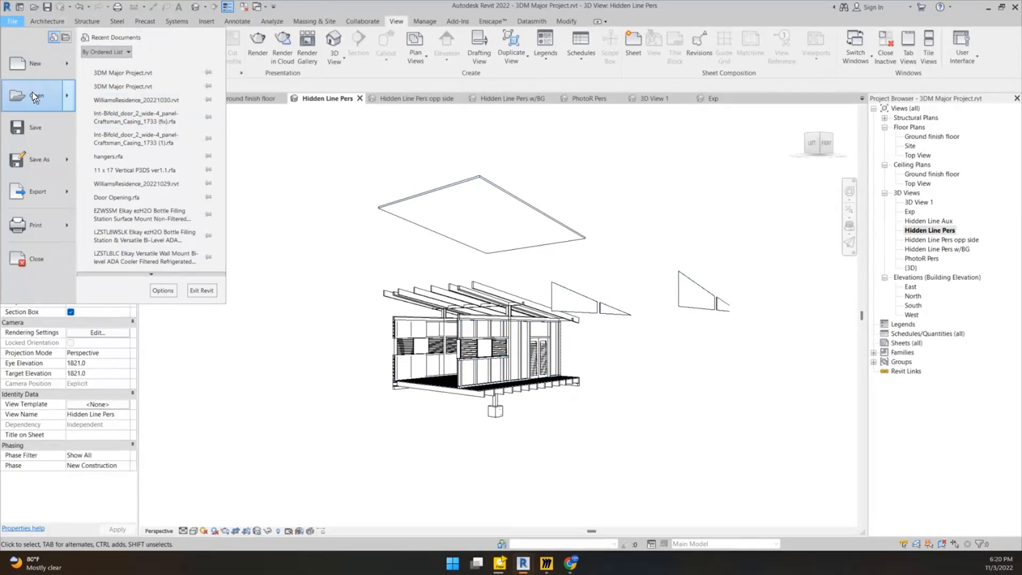
pyautogui.moveTo(32, 91)
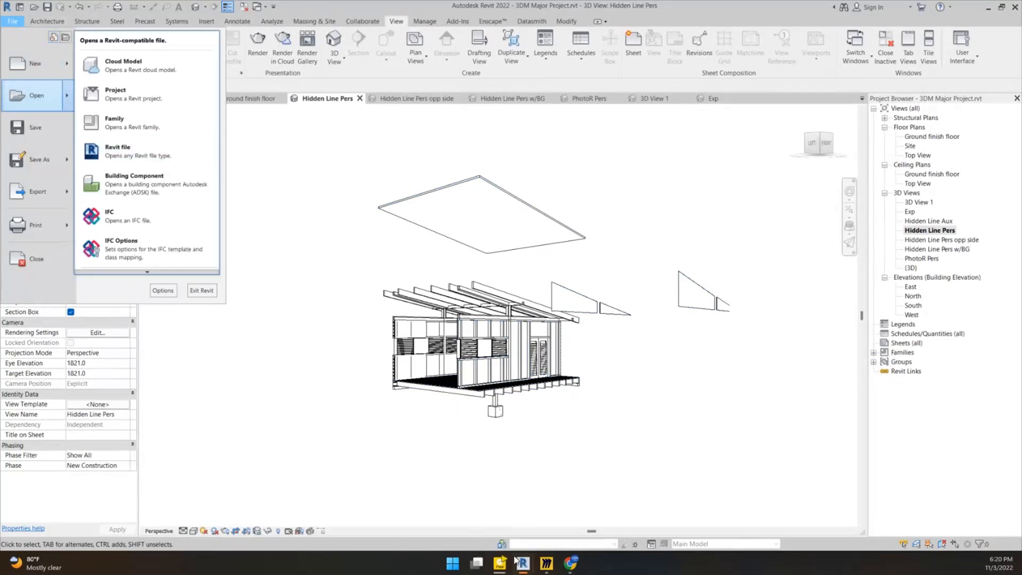
pyautogui.click(527, 565)
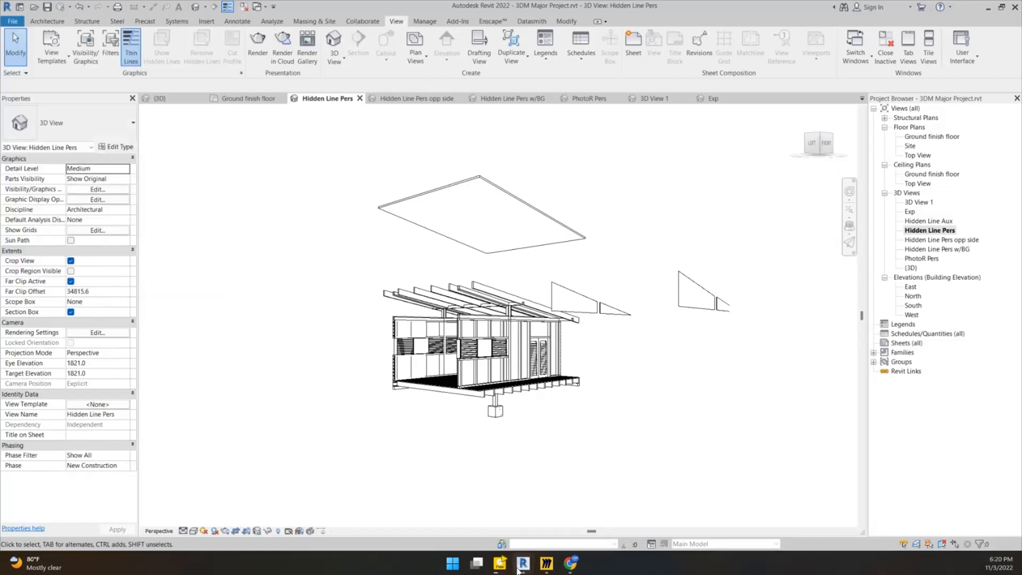
pyautogui.moveTo(519, 563)
pyautogui.click(585, 529)
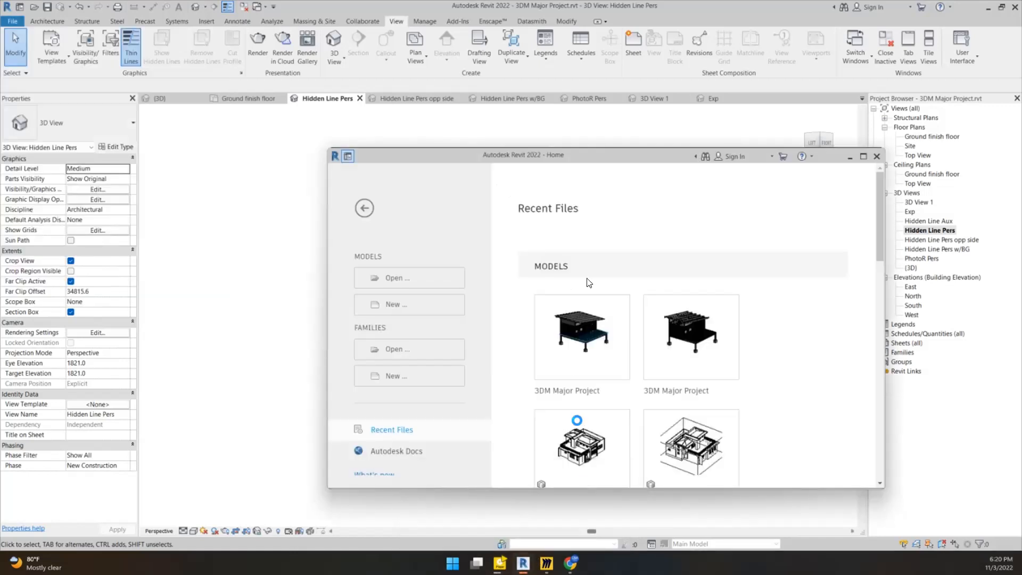
pyautogui.doubleClick(631, 156)
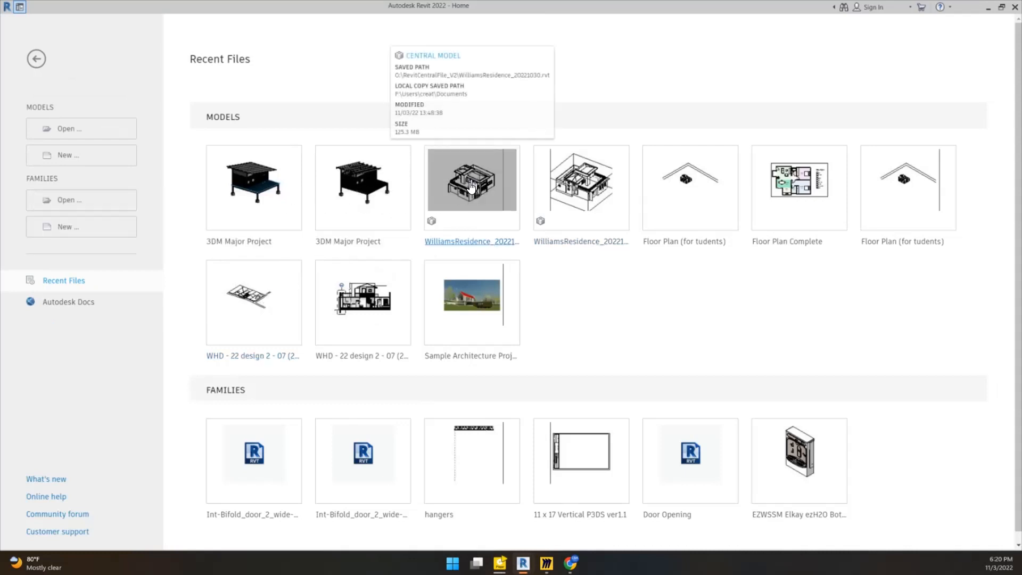
pyautogui.click(466, 242)
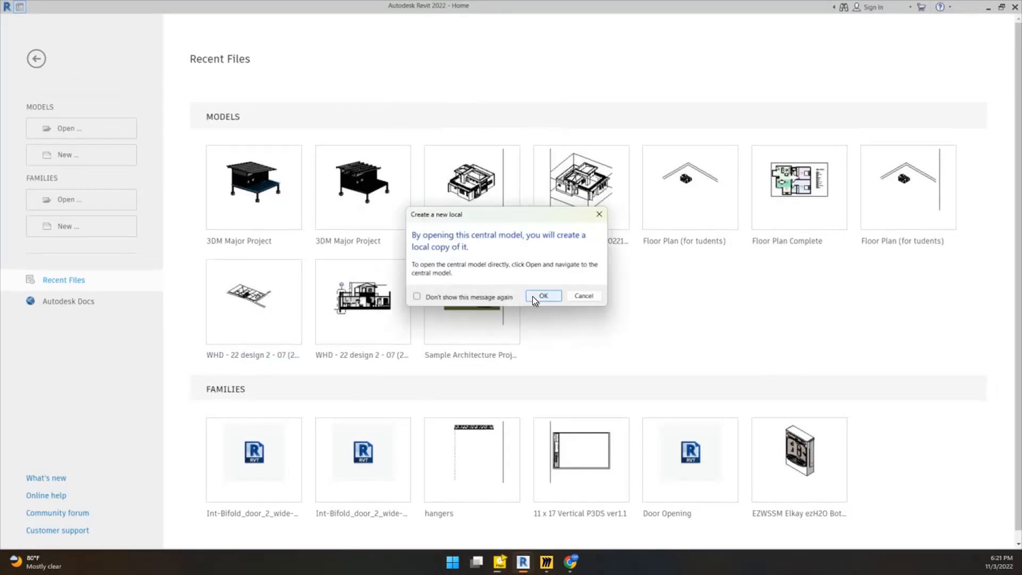
pyautogui.click(542, 296)
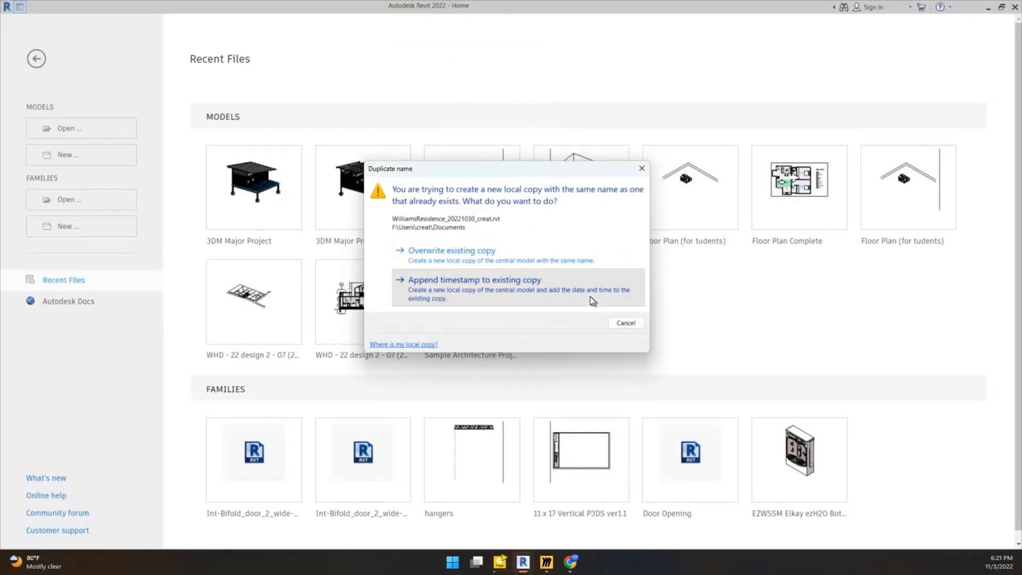
pyautogui.click(589, 297)
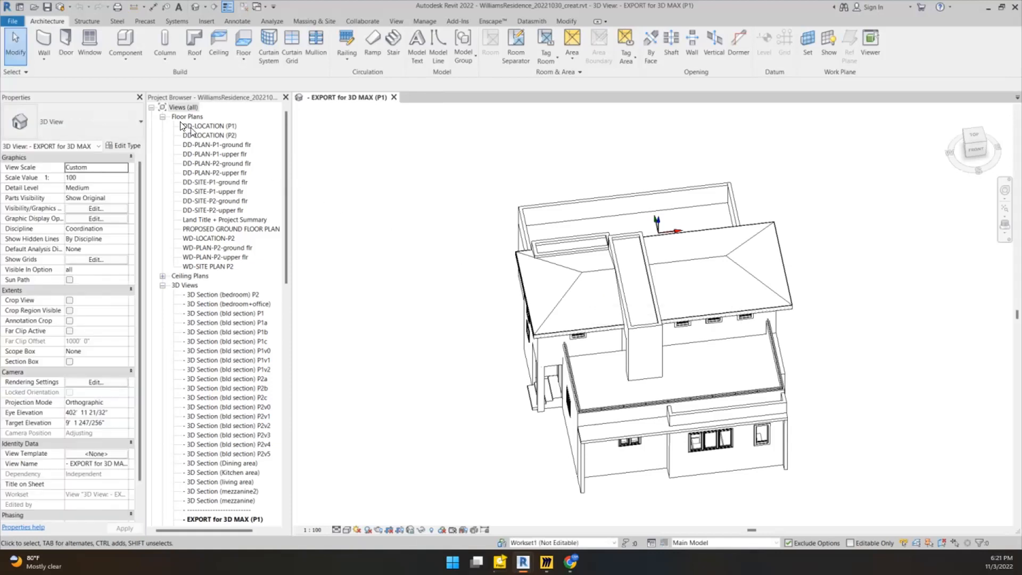
# Examine how the 3D views and the floor plans are named and grouped in the project browser, collapsing the other groups.
pyautogui.click(163, 116)
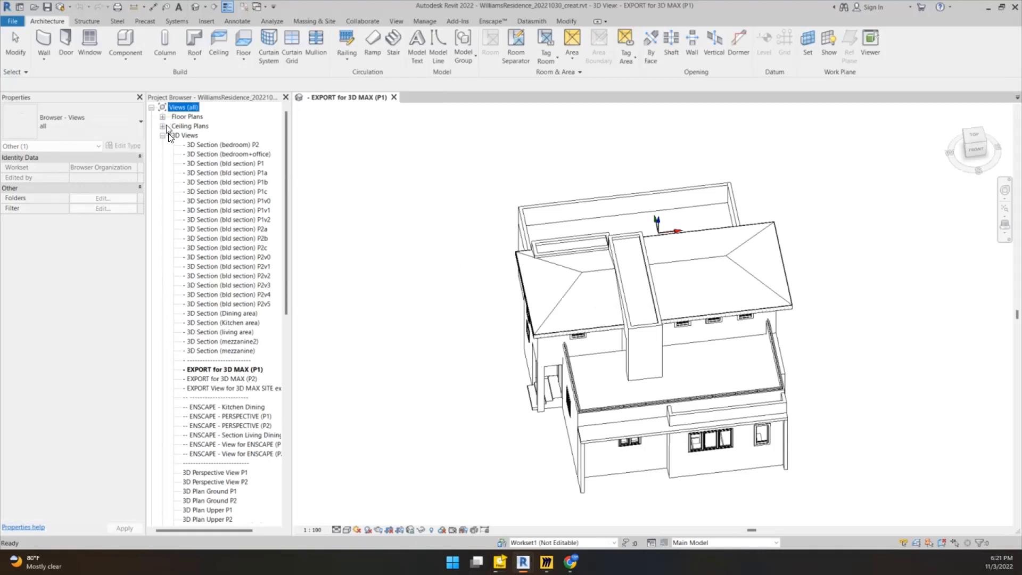
pyautogui.scroll(-1, 265, 144)
pyautogui.scroll(1, 406, 205)
pyautogui.moveTo(316, 124)
pyautogui.mouseDown()
pyautogui.moveTo(263, 115)
pyautogui.moveTo(180, 128)
pyautogui.moveTo(166, 249)
pyautogui.moveTo(177, 341)
pyautogui.moveTo(330, 279)
pyautogui.moveTo(263, 130)
pyautogui.moveTo(234, 121)
pyautogui.mouseUp()
pyautogui.moveTo(312, 378)
pyautogui.mouseDown()
pyautogui.moveTo(280, 343)
pyautogui.moveTo(166, 386)
pyautogui.moveTo(216, 522)
pyautogui.moveTo(282, 351)
pyautogui.moveTo(250, 334)
pyautogui.mouseUp()
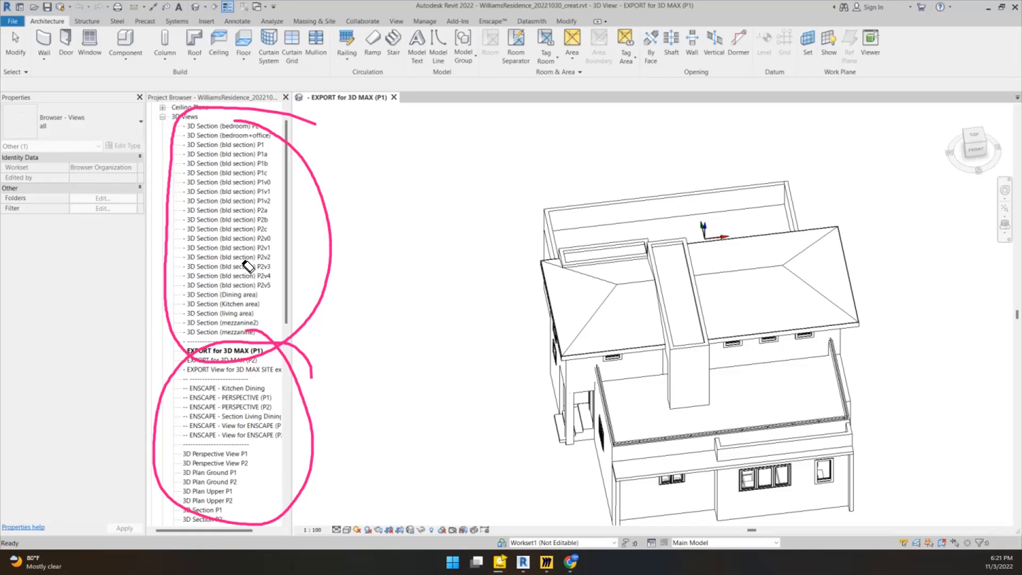
pyautogui.press('Escape')
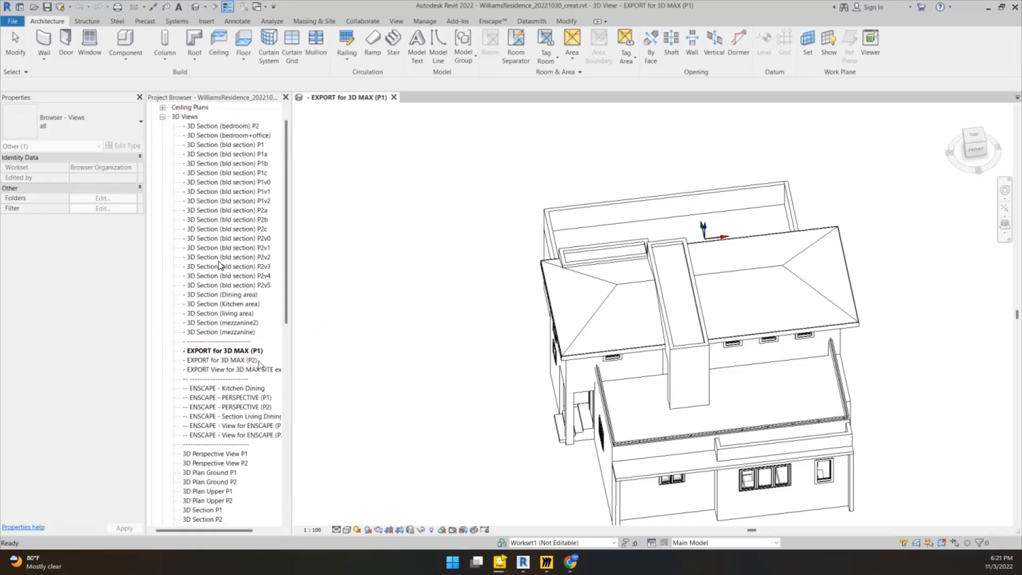
pyautogui.click(161, 117)
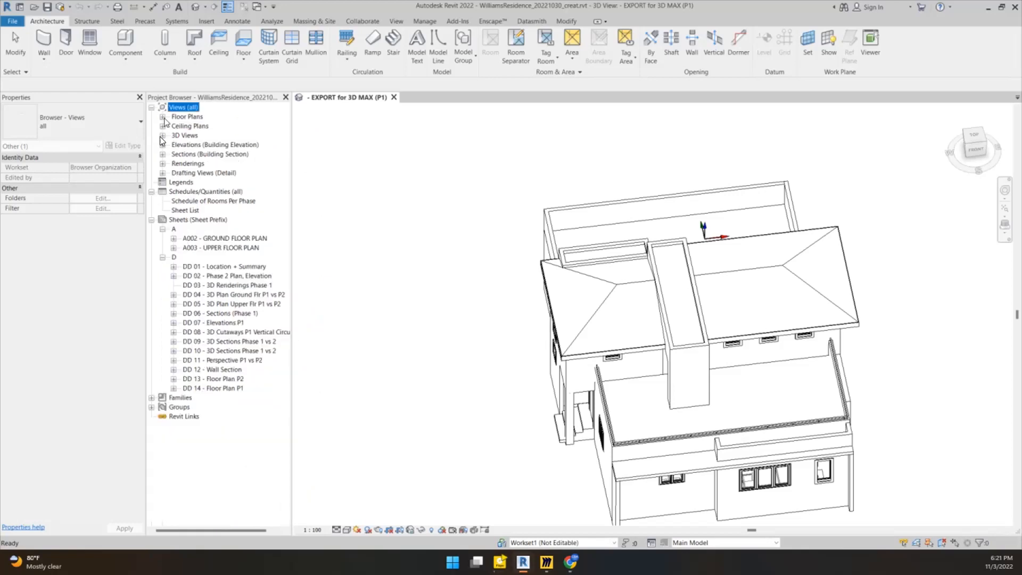
pyautogui.click(151, 220)
pyautogui.click(152, 191)
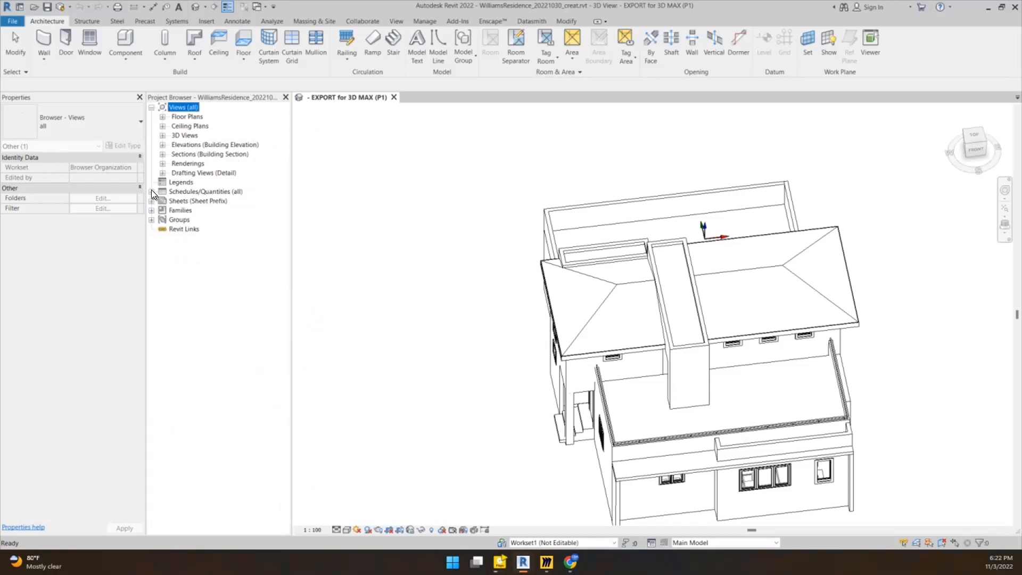
pyautogui.click(162, 117)
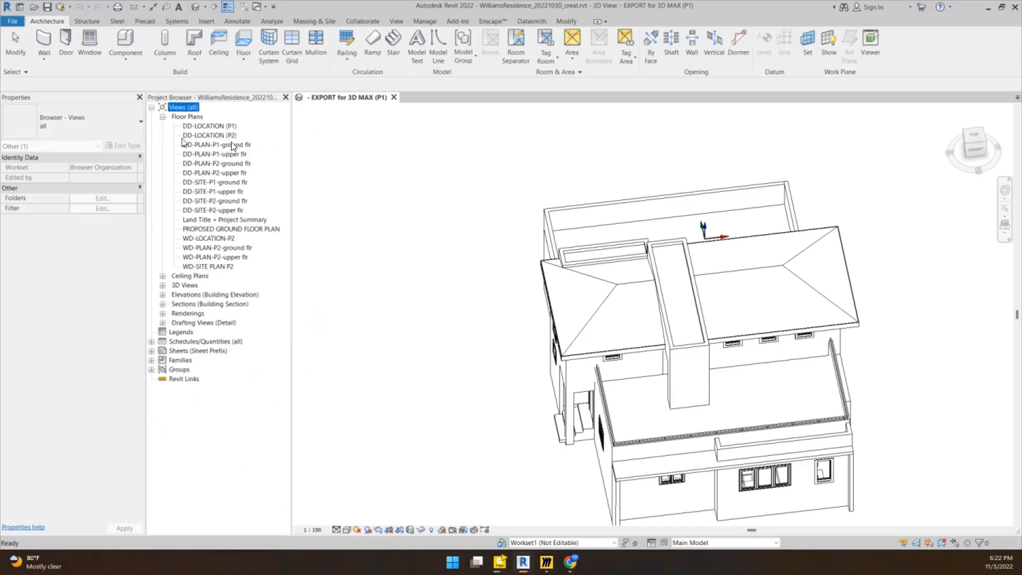
pyautogui.moveTo(249, 116)
pyautogui.mouseDown()
pyautogui.moveTo(166, 133)
pyautogui.moveTo(168, 217)
pyautogui.moveTo(223, 240)
pyautogui.moveTo(255, 128)
pyautogui.moveTo(226, 136)
pyautogui.mouseUp()
pyautogui.press('Escape')
# Expand the sheets in the project browser and open sheet DD 04 - 3D Plan Ground Flr P1 vs P2.
pyautogui.click(154, 352)
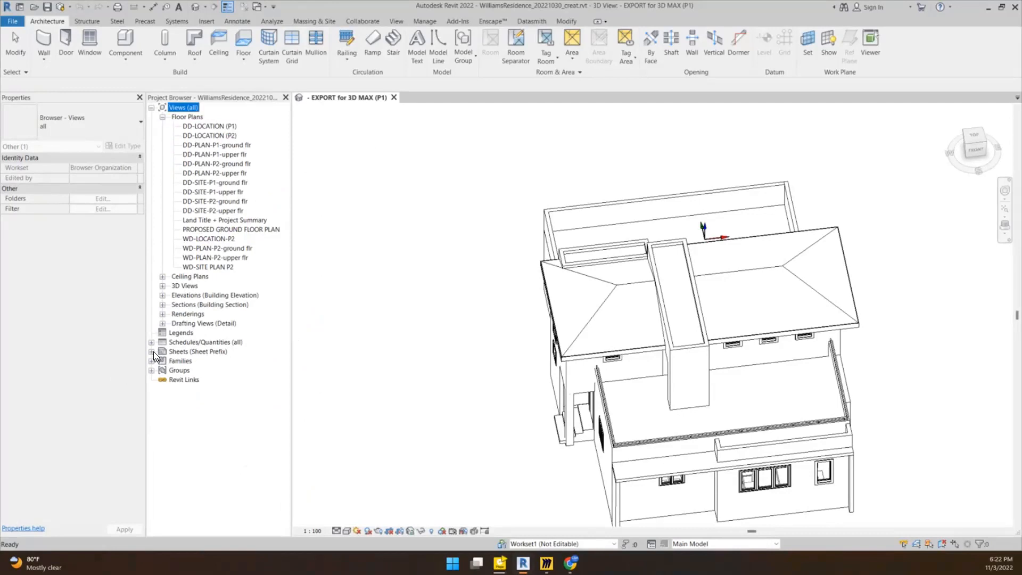
pyautogui.click(152, 351)
pyautogui.scroll(-1, 192, 380)
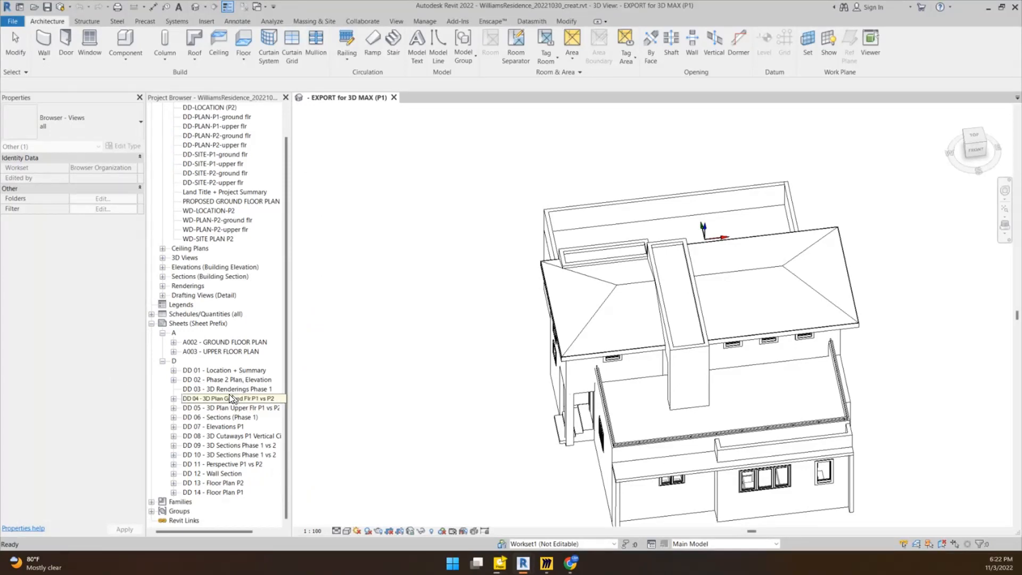
pyautogui.click(228, 398)
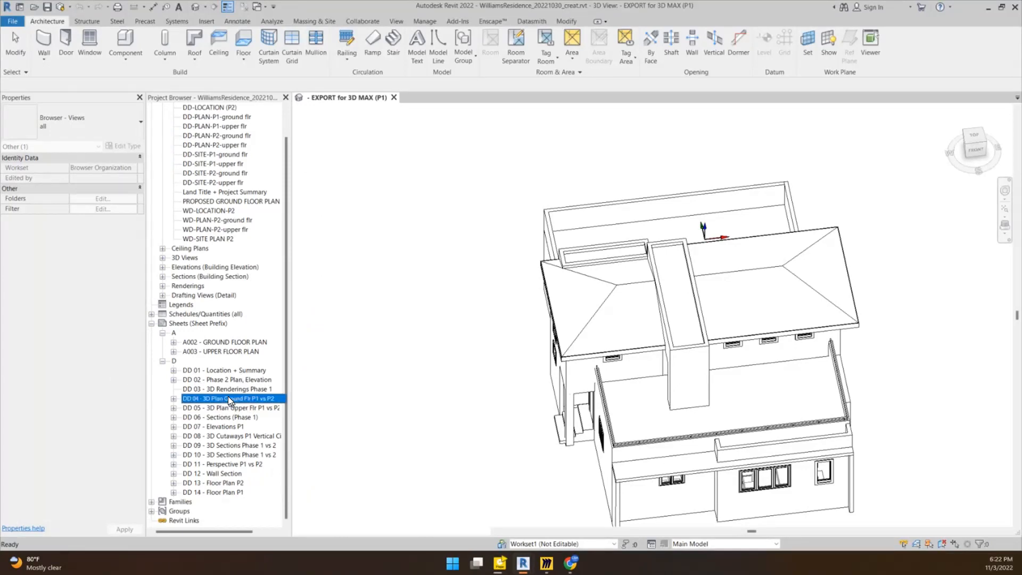
pyautogui.doubleClick(228, 397)
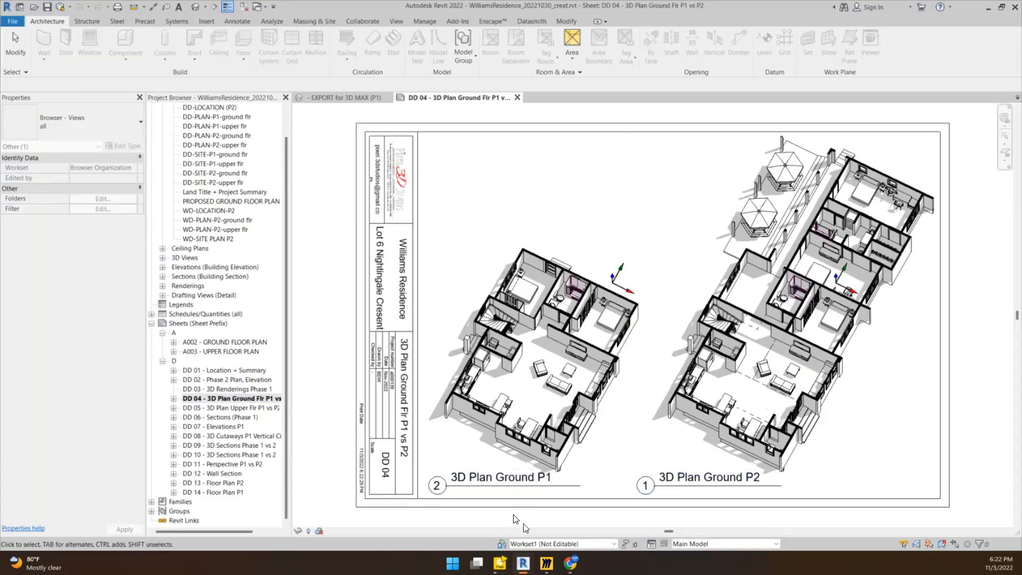
pyautogui.click(525, 502)
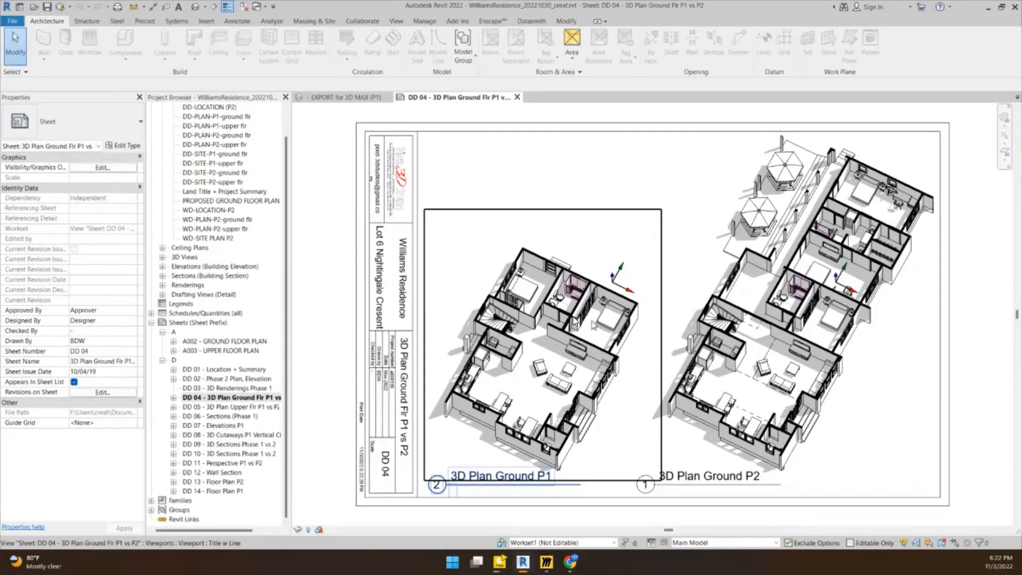
# Collapse the floor plans and the sheets in the project browser.
pyautogui.scroll(-1, 535, 321)
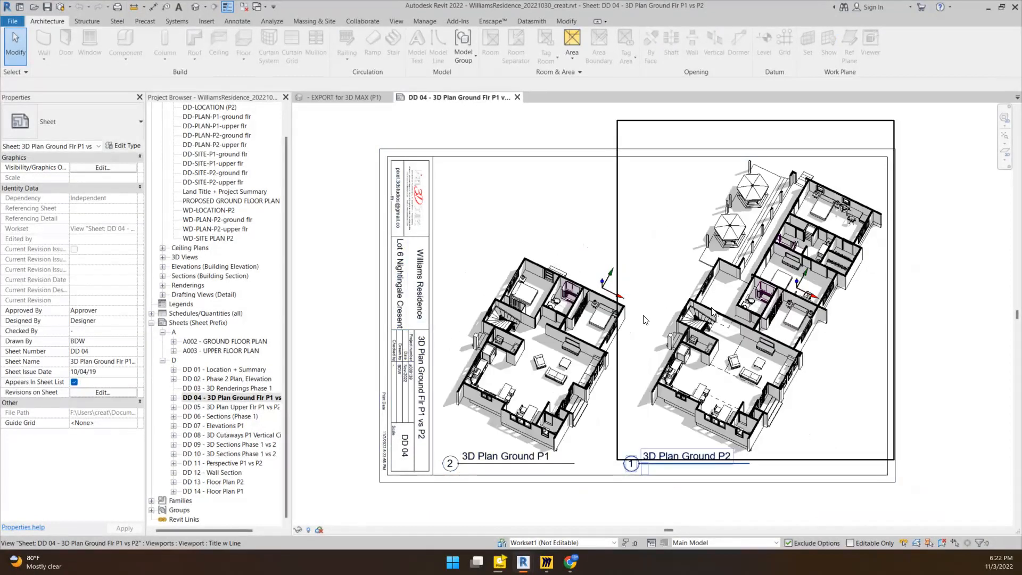
pyautogui.scroll(1, 251, 324)
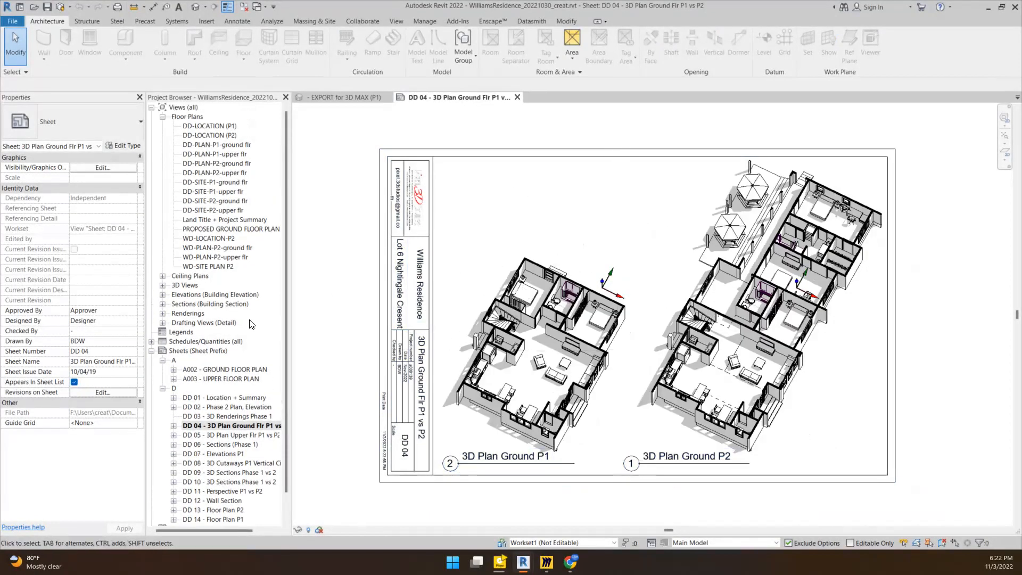
pyautogui.click(164, 117)
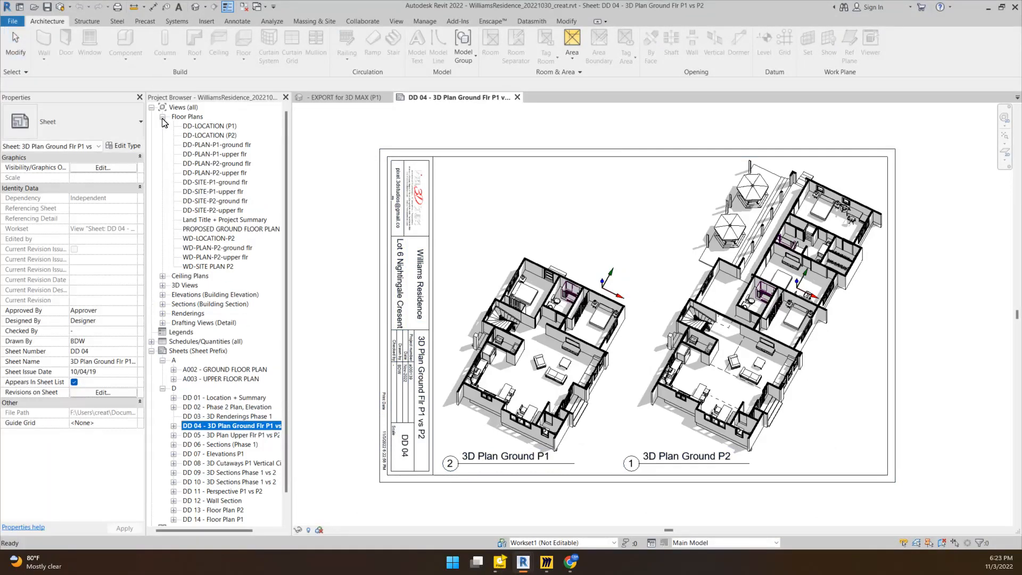
pyautogui.click(163, 122)
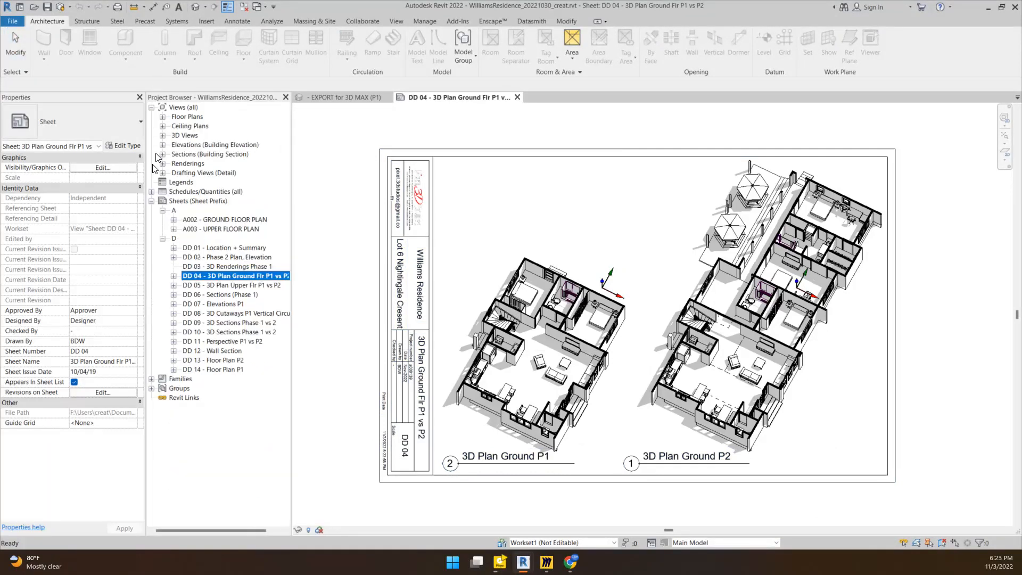
pyautogui.click(151, 201)
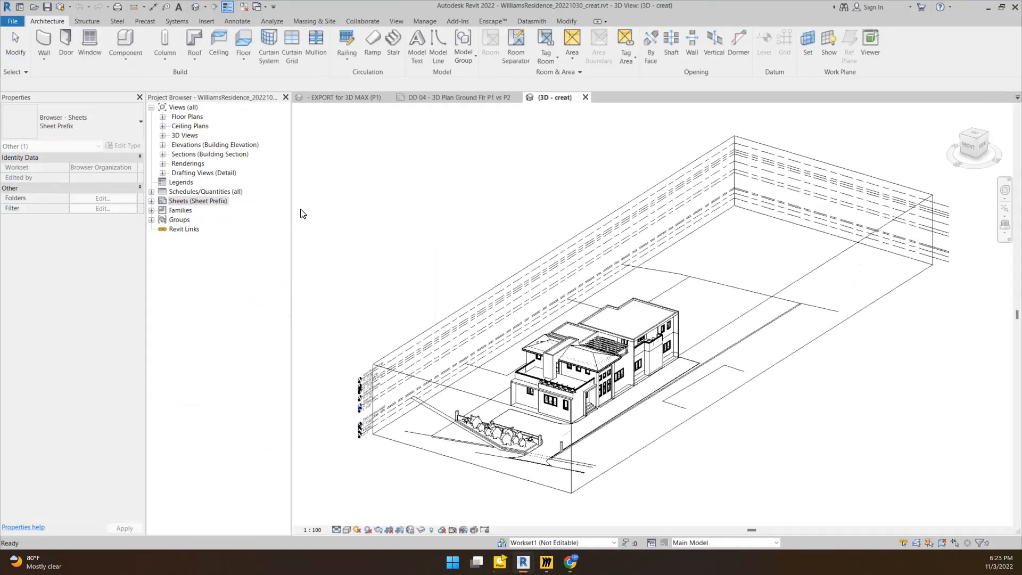
# Lower the top of the 3D view's section box to cut the house open through the ground floor rooms.
pyautogui.click(304, 213)
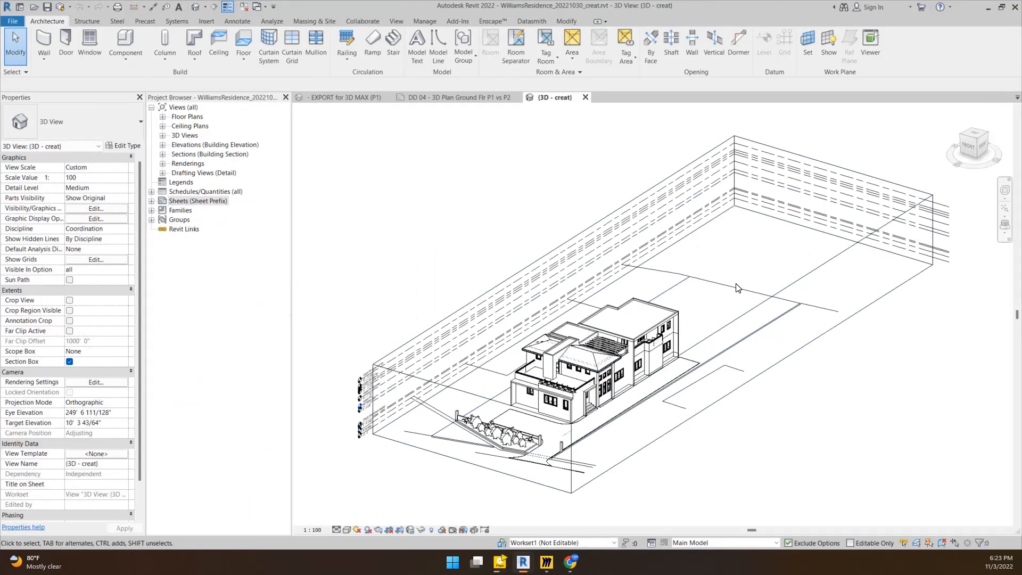
pyautogui.click(803, 223)
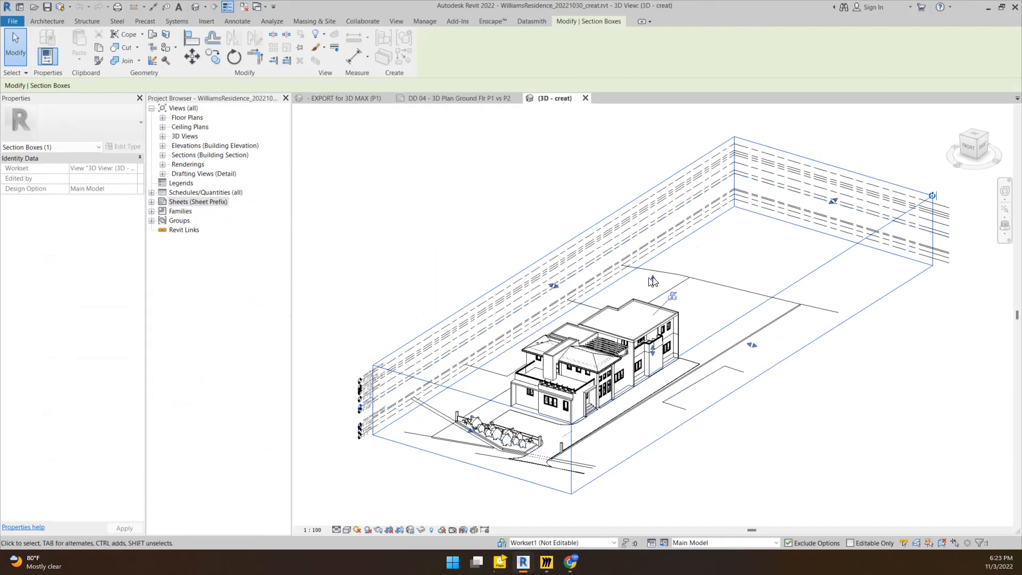
pyautogui.moveTo(655, 298); pyautogui.dragTo(652, 313)
pyautogui.scroll(2, 652, 313)
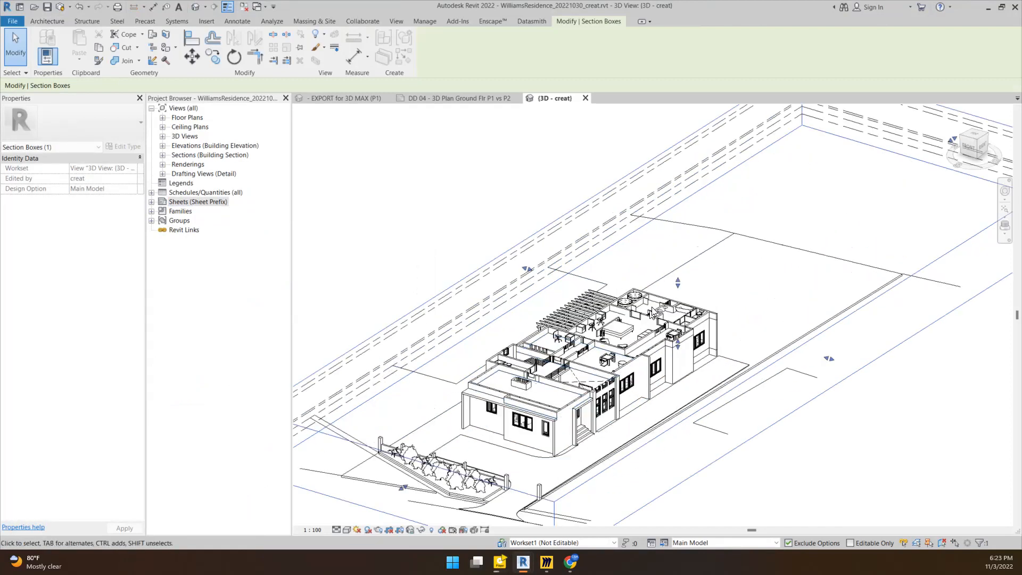
pyautogui.moveTo(677, 286); pyautogui.dragTo(681, 306)
pyautogui.keyDown('shift'); pyautogui.moveTo(589, 409); pyautogui.dragTo(404, 457, button='middle'); pyautogui.keyUp('shift')
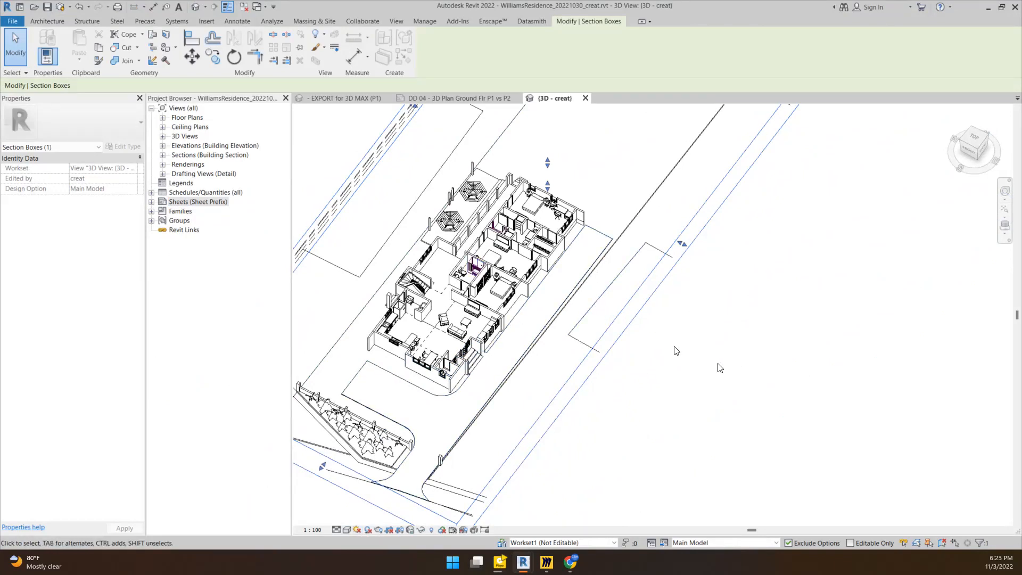
# Assign the 3D Floor Plan view template to the sectioned 3D view.
pyautogui.click(830, 416)
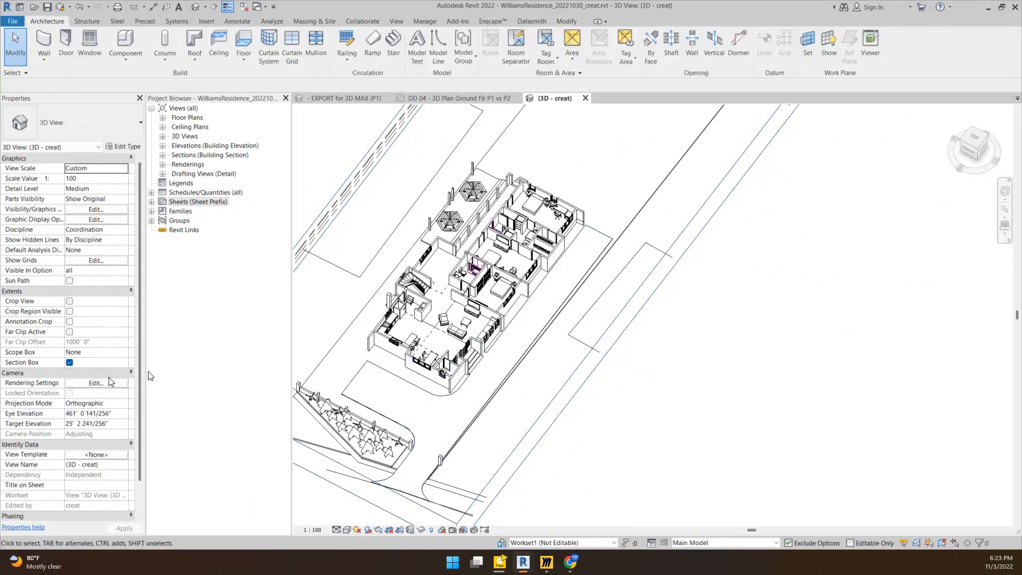
pyautogui.scroll(-2, 87, 387)
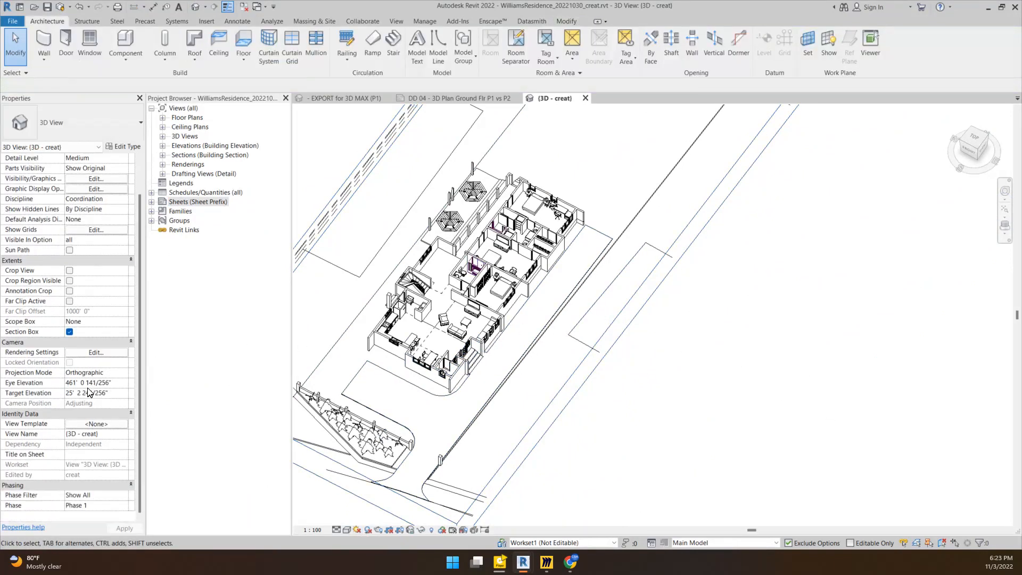
pyautogui.click(98, 424)
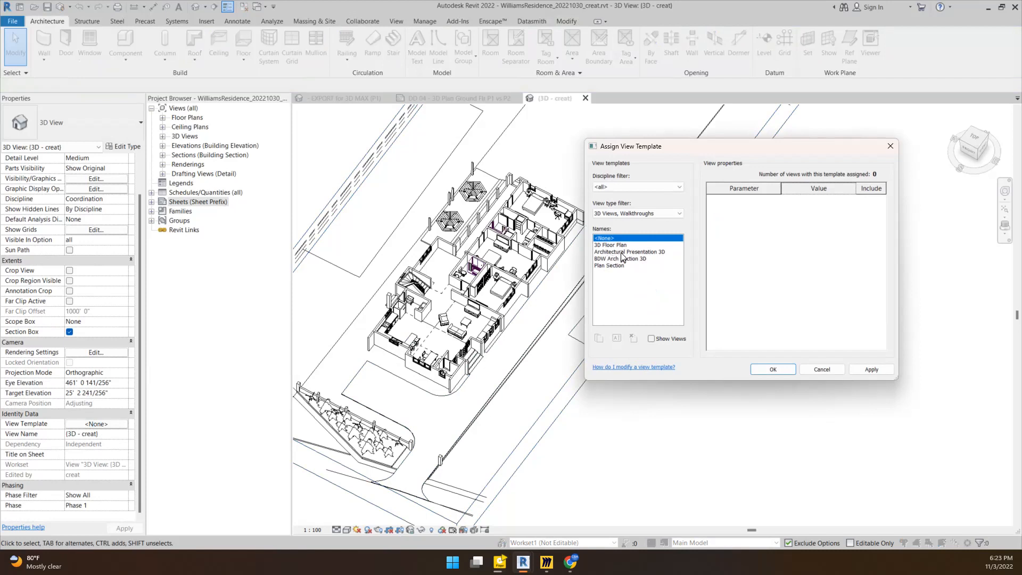
pyautogui.click(616, 245)
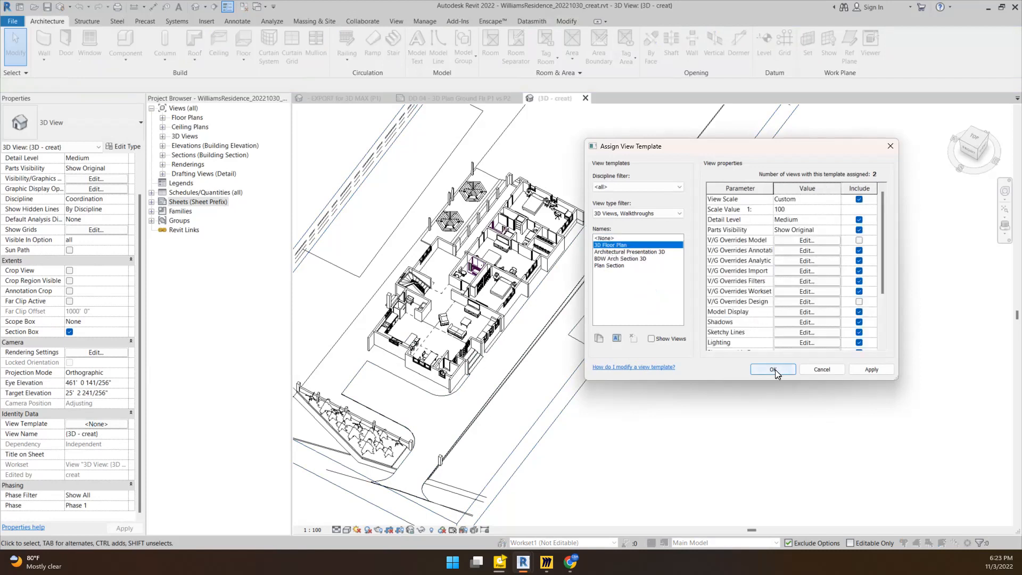
pyautogui.click(774, 369)
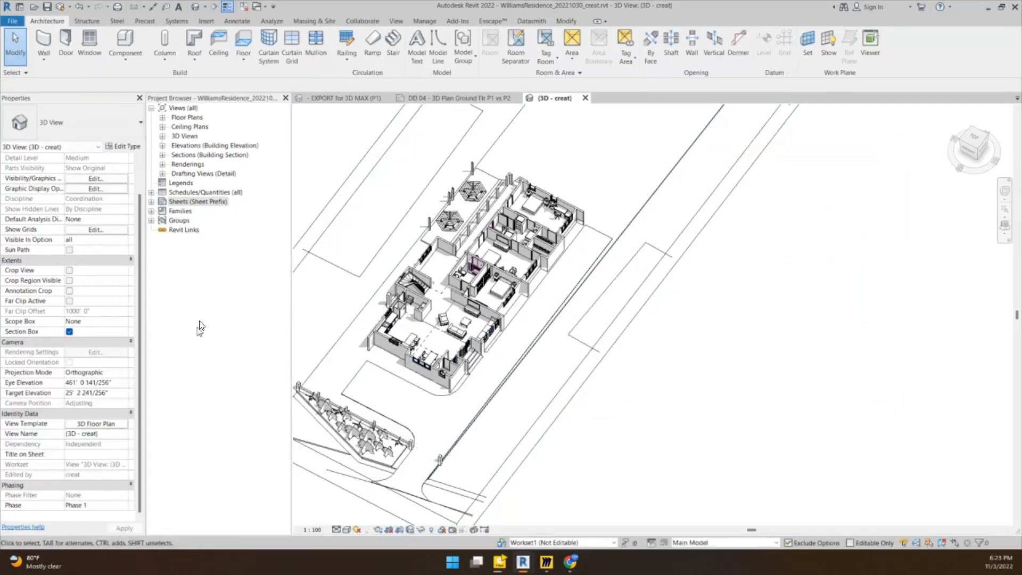
# Return to sheet DD 04, expand the sheets in the project browser, and open DD 08 - 3D Cutaways P1 Vertical Circulation.
pyautogui.click(474, 97)
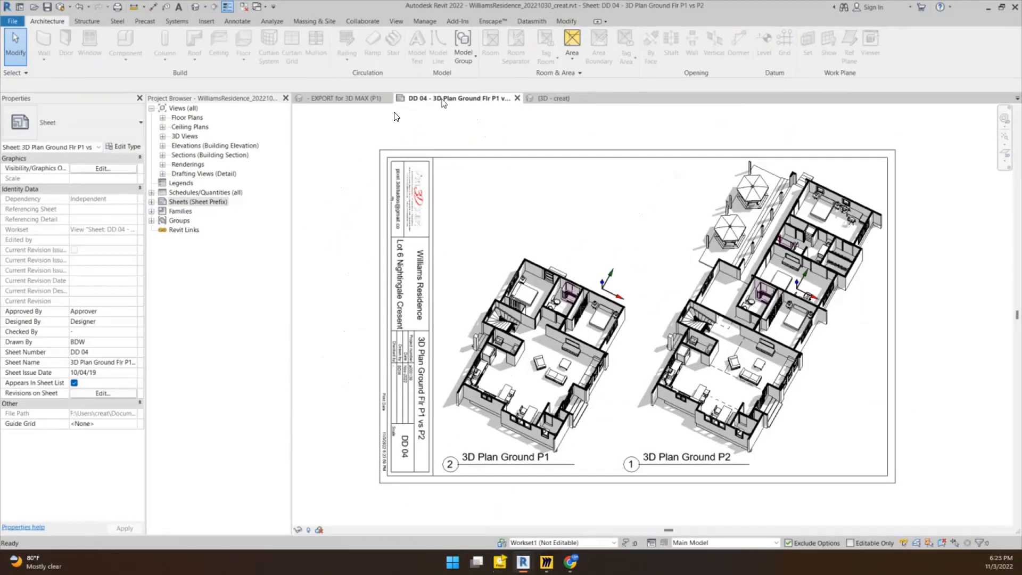
pyautogui.click(152, 202)
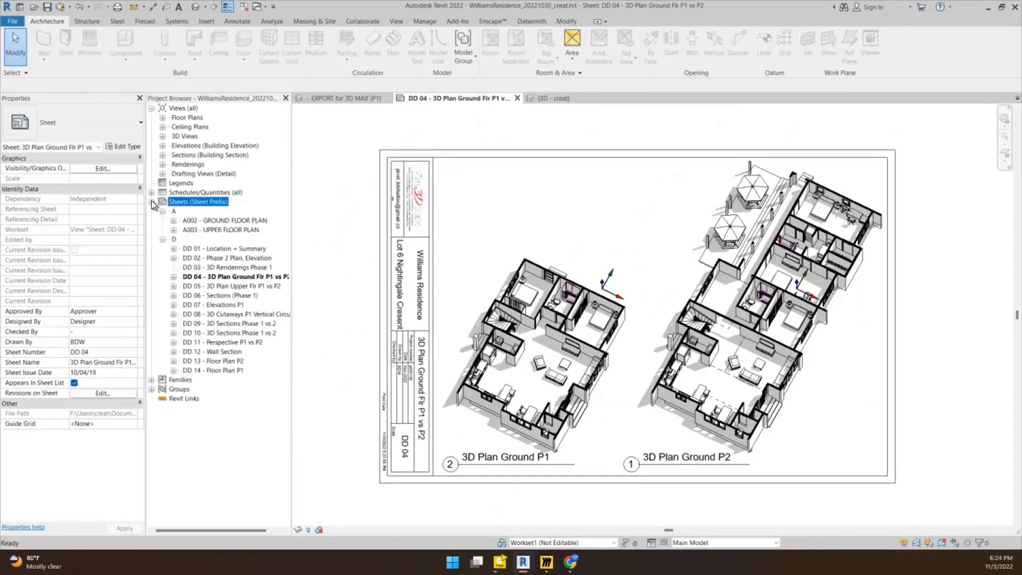
pyautogui.click(229, 314)
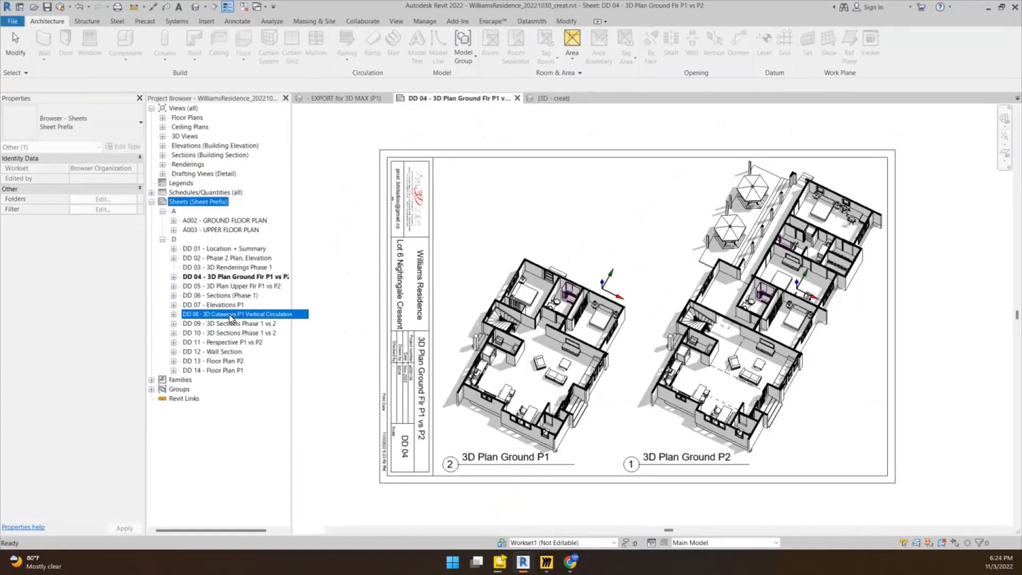
pyautogui.doubleClick(228, 314)
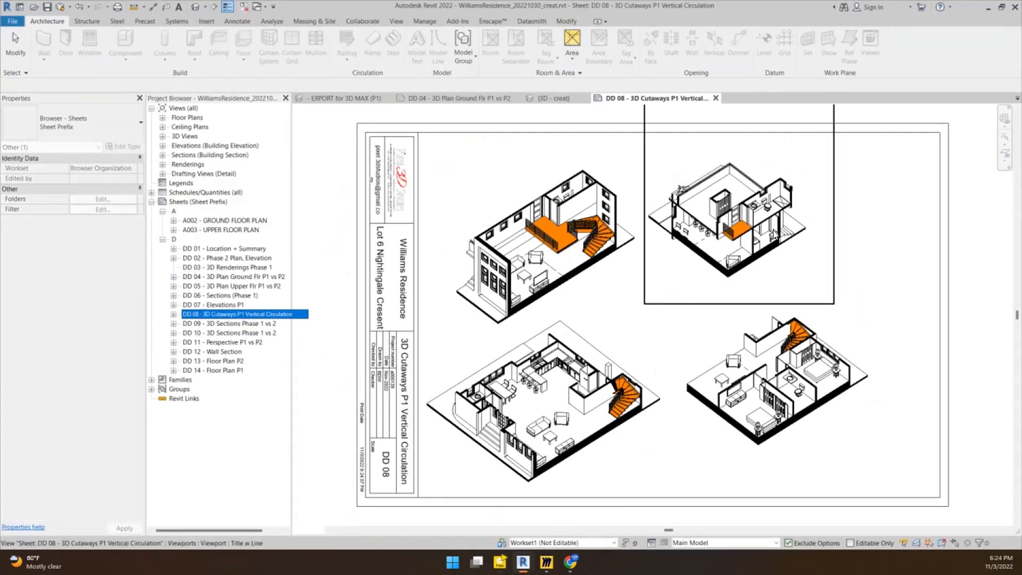
# Examine how the four 3D cutaway views and their orange-highlighted stairs and mezzanine are presented on sheet DD 08.
pyautogui.click(993, 290)
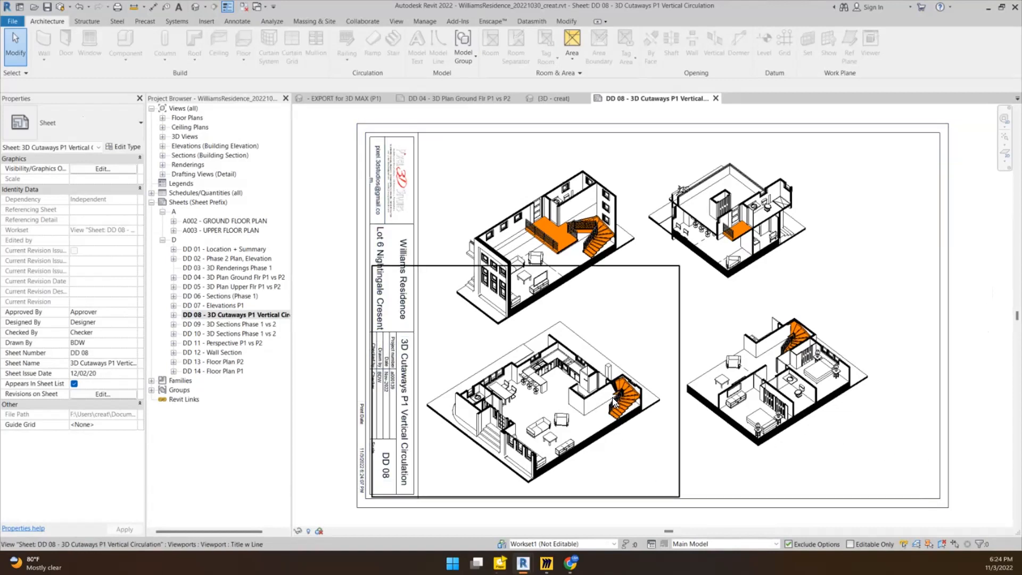
pyautogui.scroll(2, 612, 398)
pyautogui.scroll(2, 613, 402)
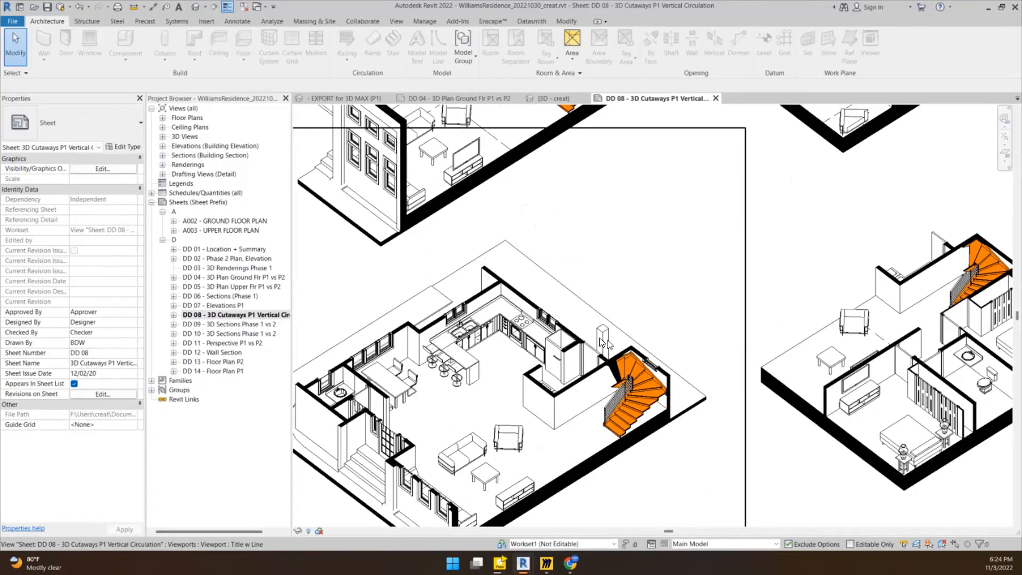
pyautogui.moveTo(633, 128); pyautogui.dragTo(565, 345, button='middle')
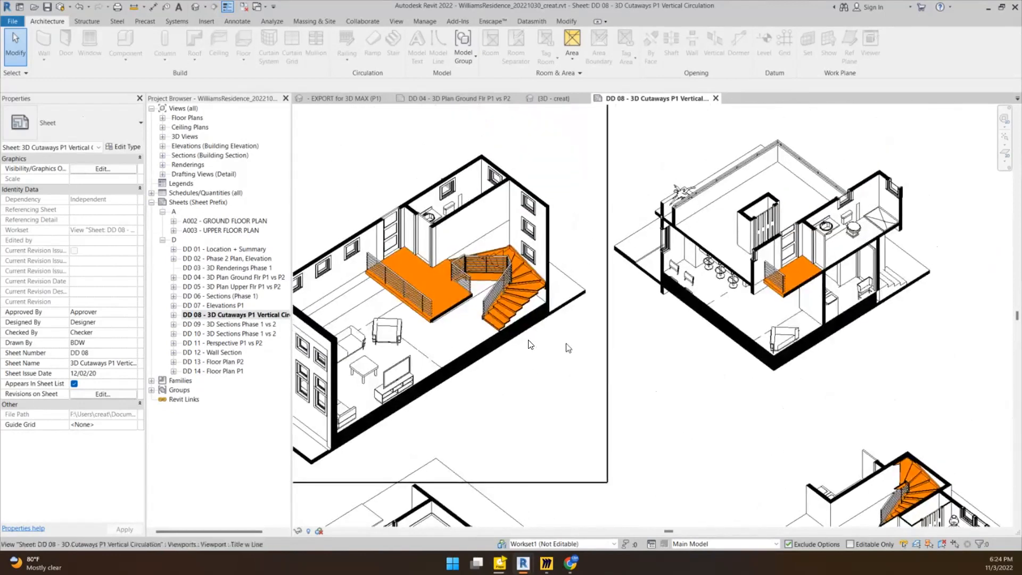
pyautogui.click(480, 246)
pyautogui.scroll(-5, 480, 246)
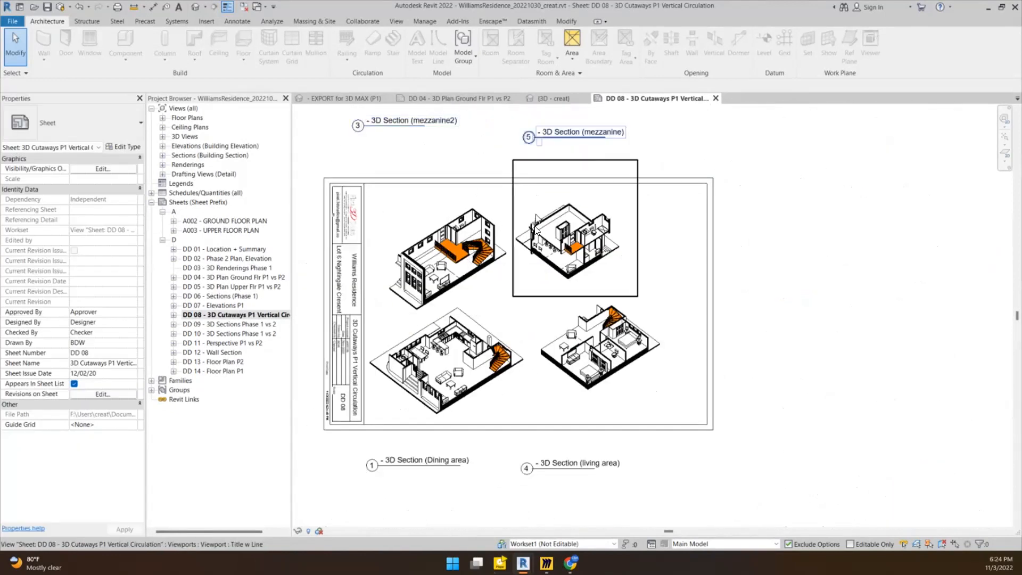
pyautogui.scroll(2, 449, 264)
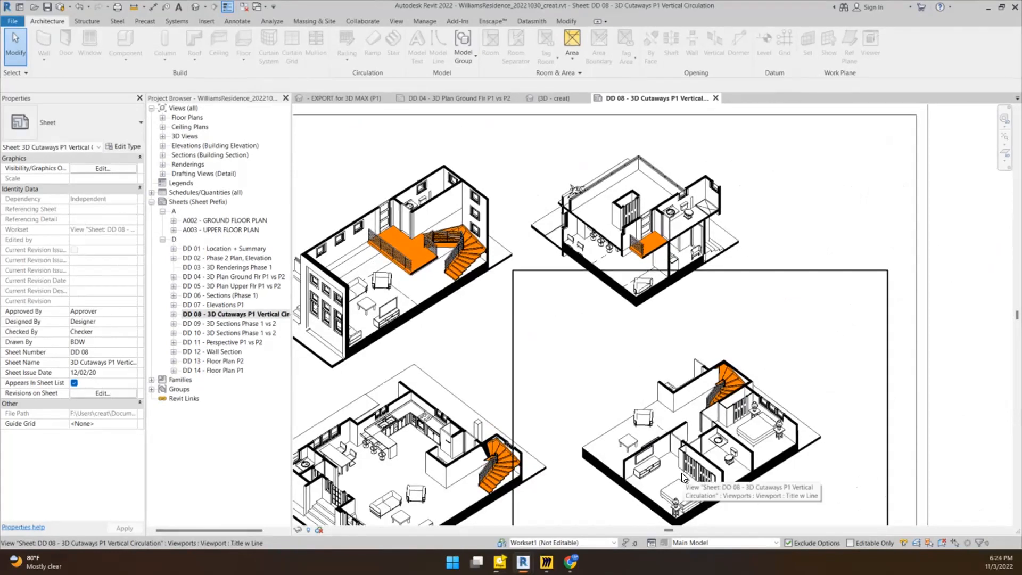
# Open sheet DD 09 - 3D Sections Phase 1 vs 2 and examine its stacked 3D building sections.
pyautogui.click(238, 322)
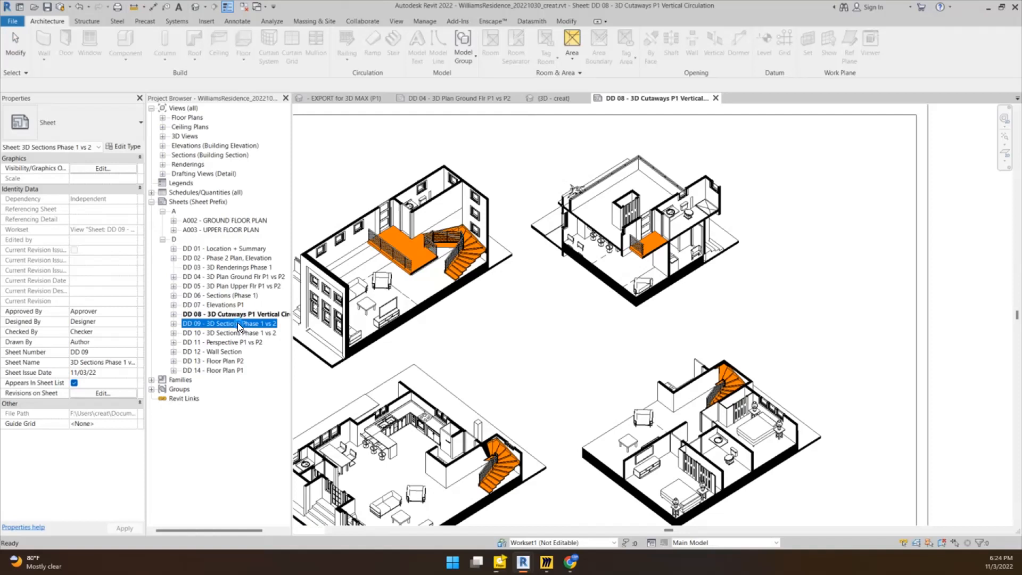
pyautogui.doubleClick(238, 323)
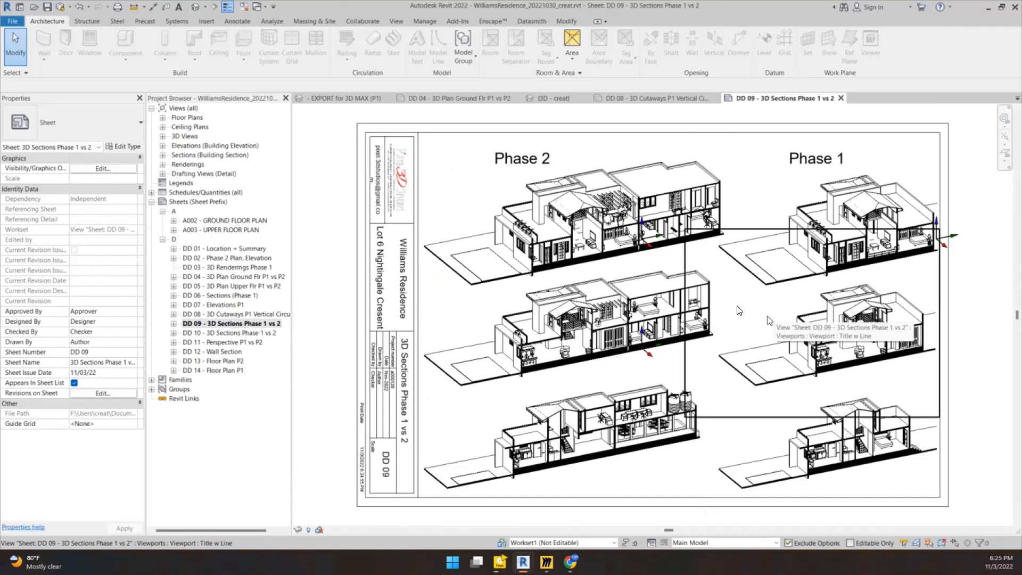
pyautogui.scroll(4, 525, 228)
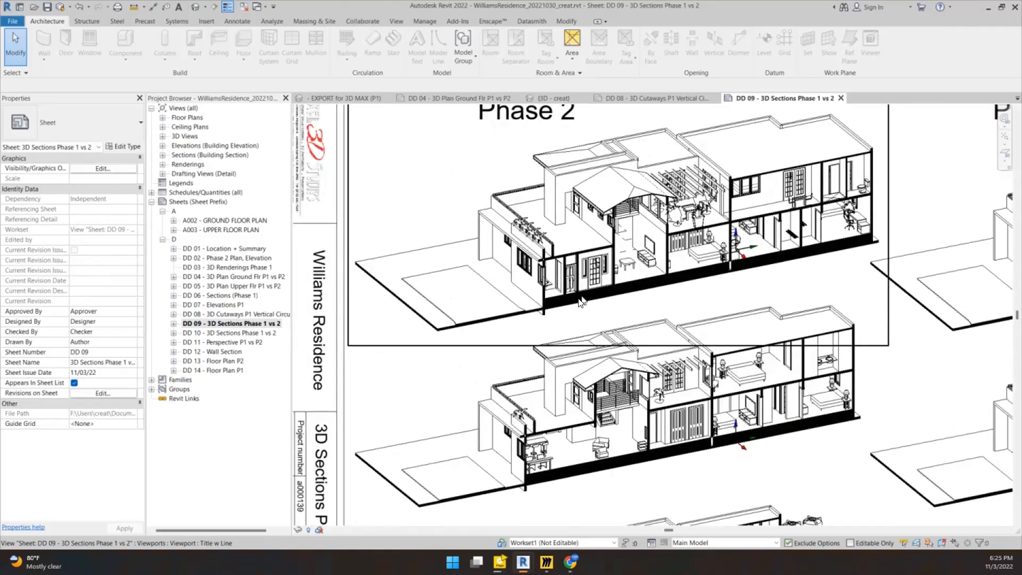
pyautogui.scroll(-3, 566, 307)
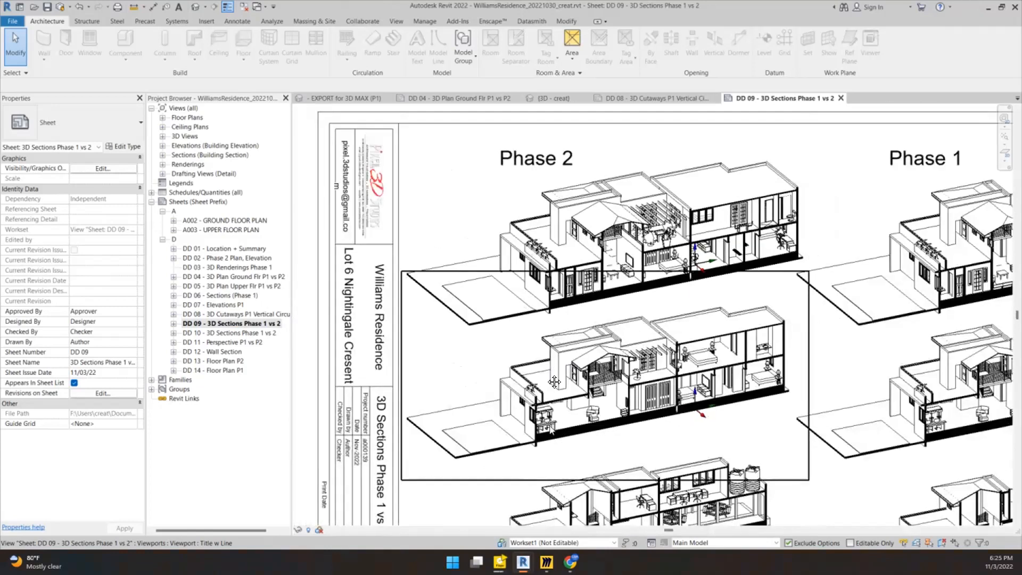
pyautogui.moveTo(545, 423); pyautogui.dragTo(551, 315, button='middle')
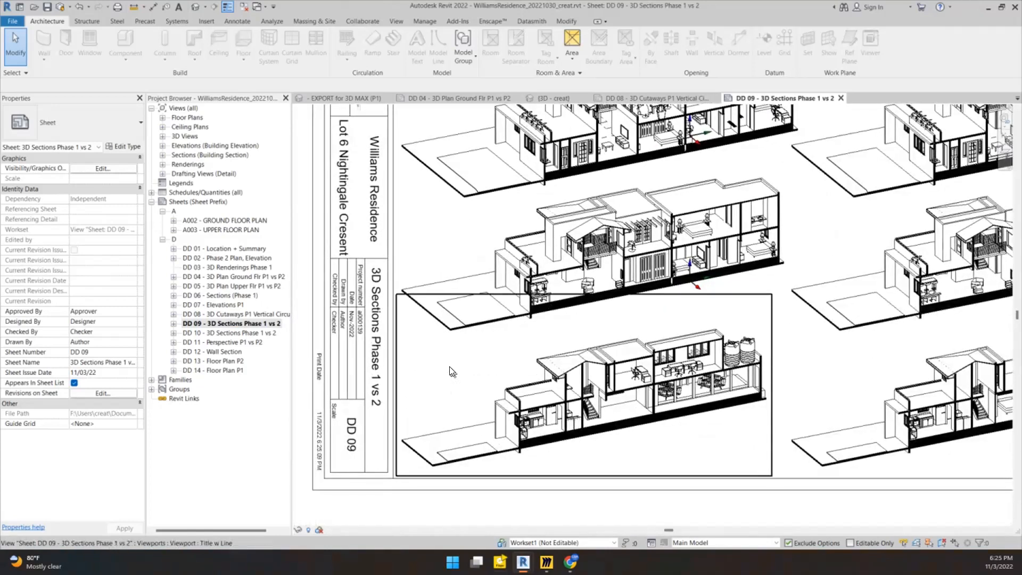
pyautogui.scroll(-2, 449, 366)
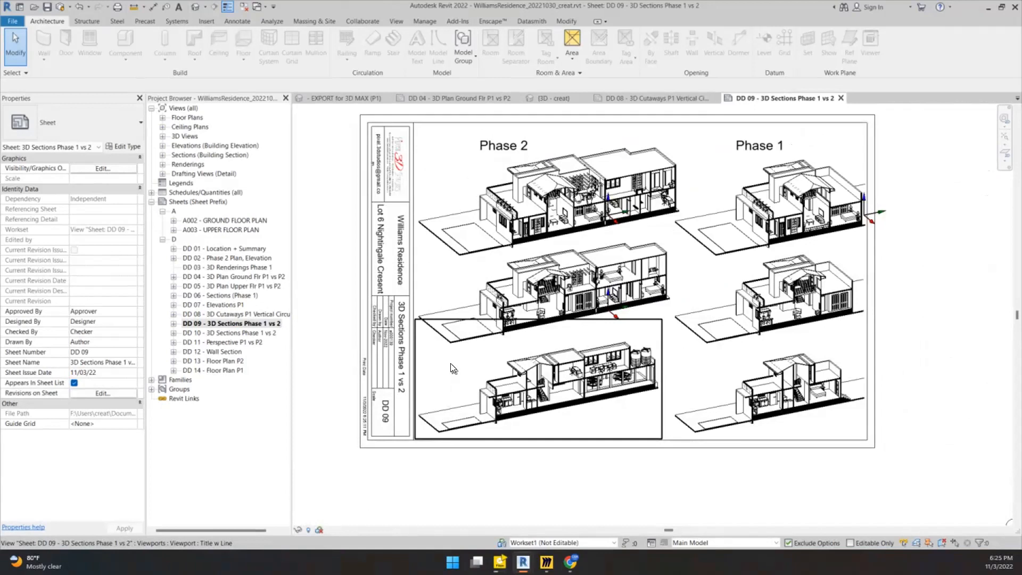
# Collapse the sheets, examine the list of 3D section views in the project browser, and collapse the 3D views again.
pyautogui.click(151, 202)
pyautogui.click(163, 134)
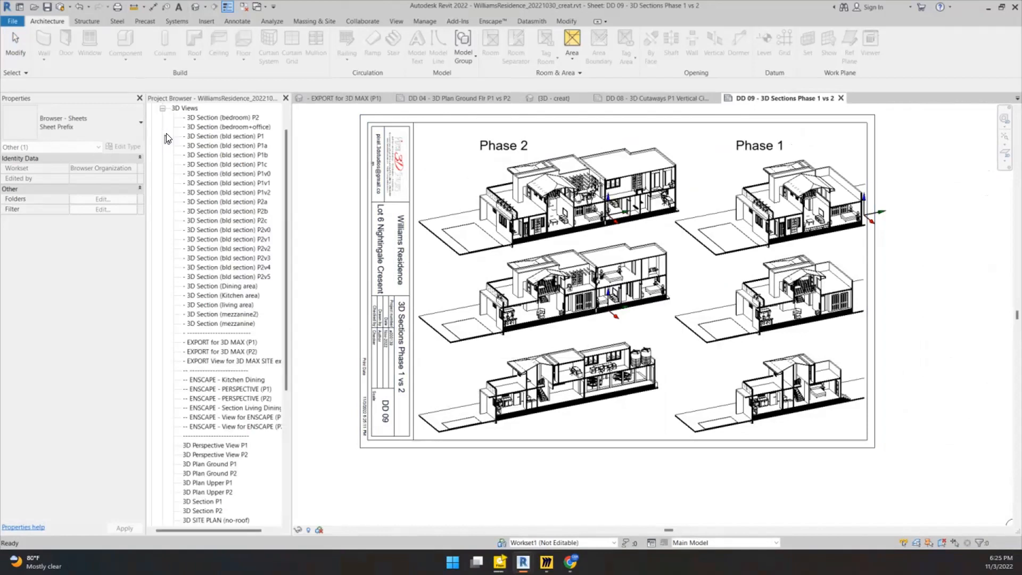
pyautogui.scroll(-1, 247, 124)
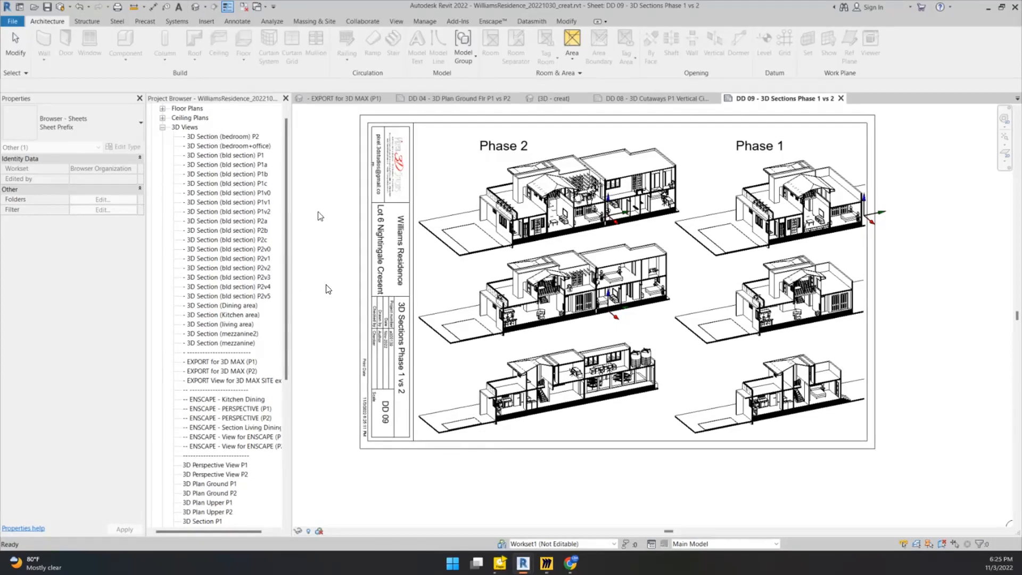
pyautogui.click(162, 127)
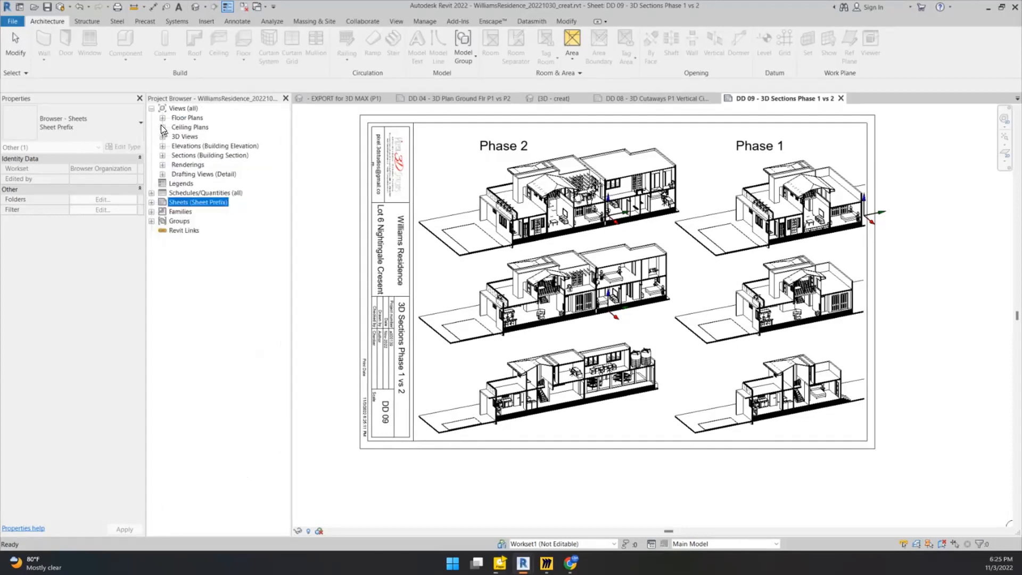
# Expand the sheets, open DD 03 - 3D Renderings Phase 1, and inspect its exterior daytime rendering up close.
pyautogui.click(151, 201)
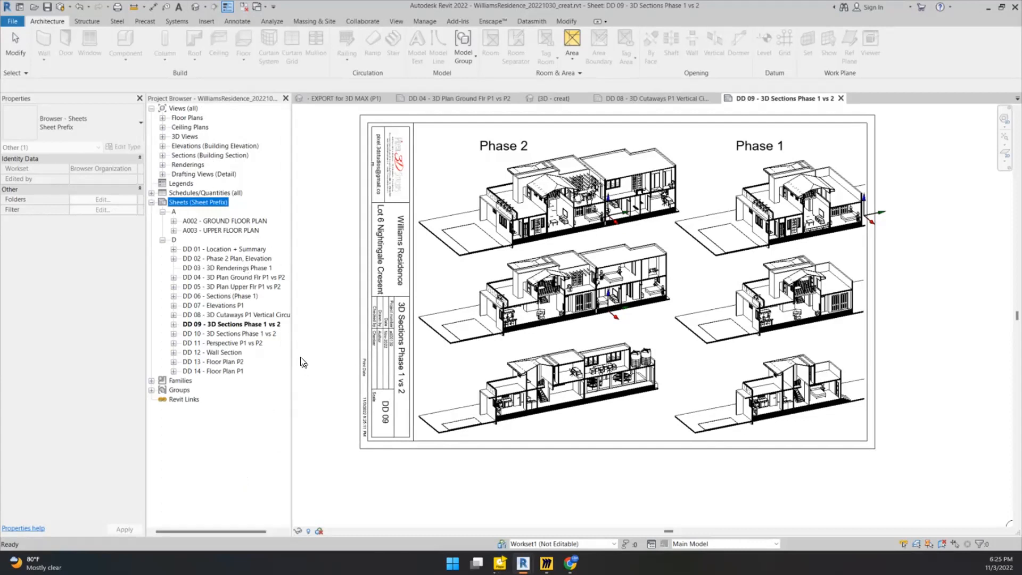
pyautogui.click(232, 266)
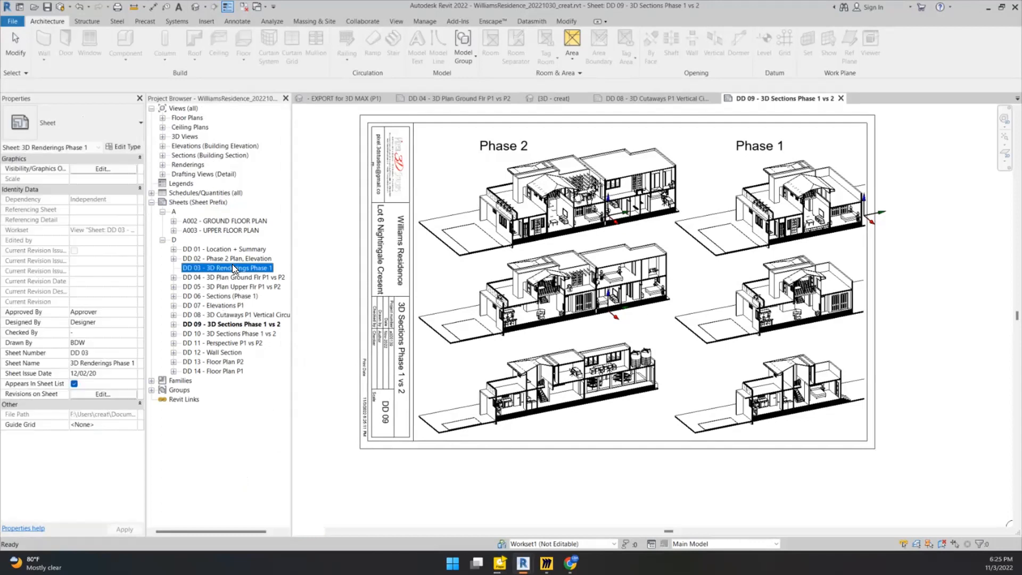
pyautogui.doubleClick(233, 267)
pyautogui.doubleClick(232, 265)
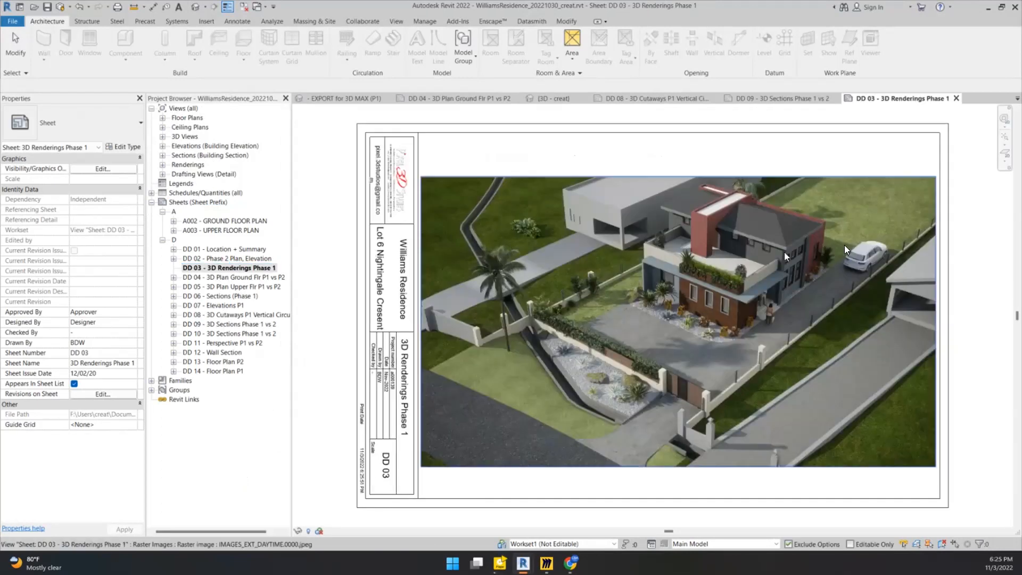
pyautogui.scroll(3, 909, 286)
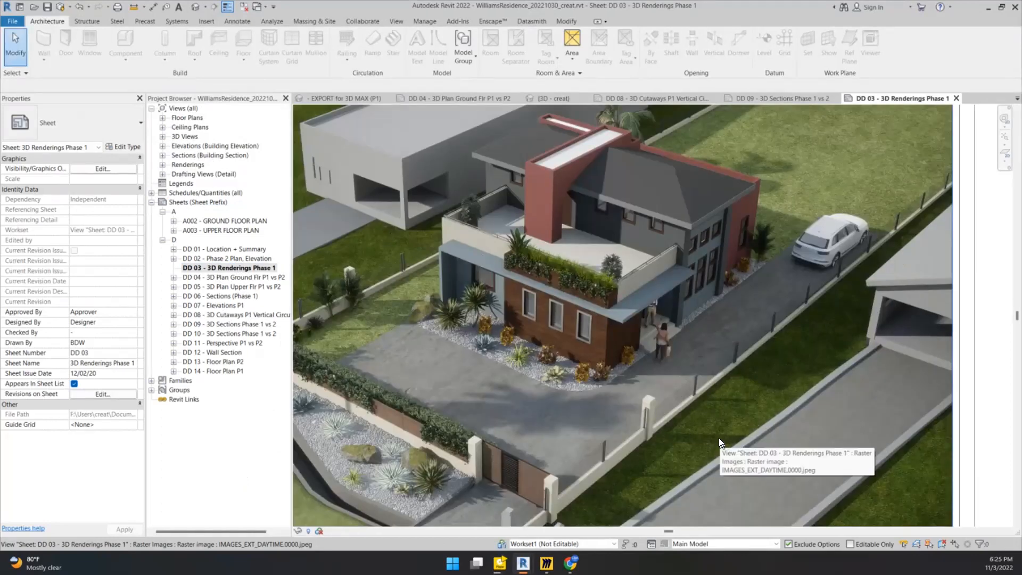
# Revisit sheet DD 04, and open sheet DD 06 - Sections (Phase 1) to examine its 3D section and DD sections.
pyautogui.doubleClick(236, 278)
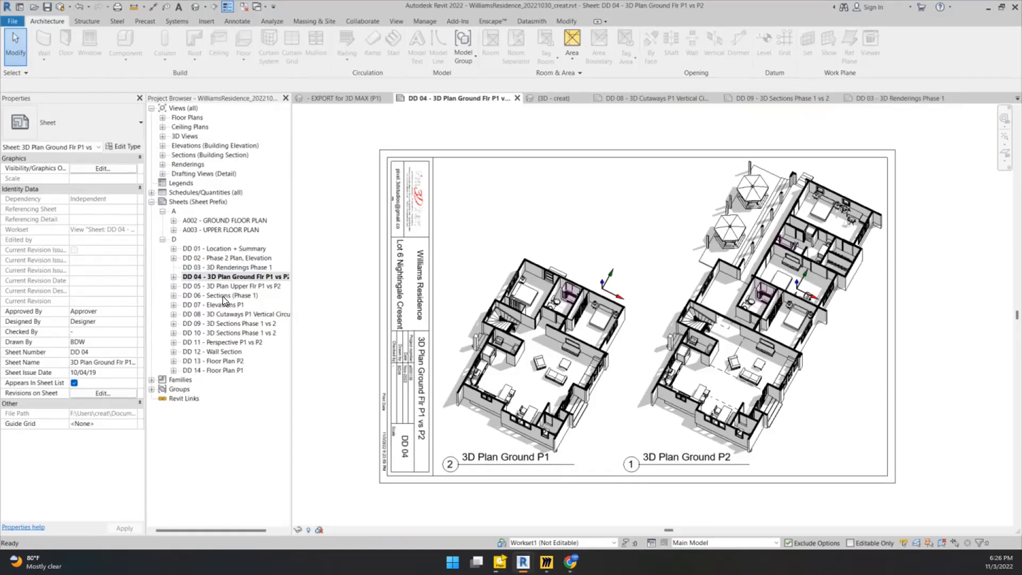
pyautogui.click(223, 296)
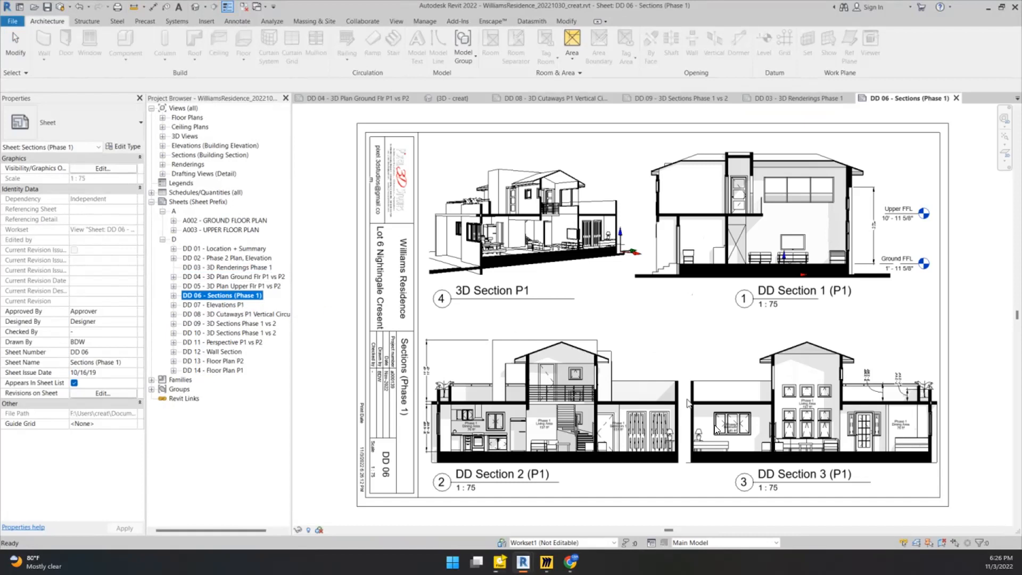
pyautogui.scroll(2, 750, 469)
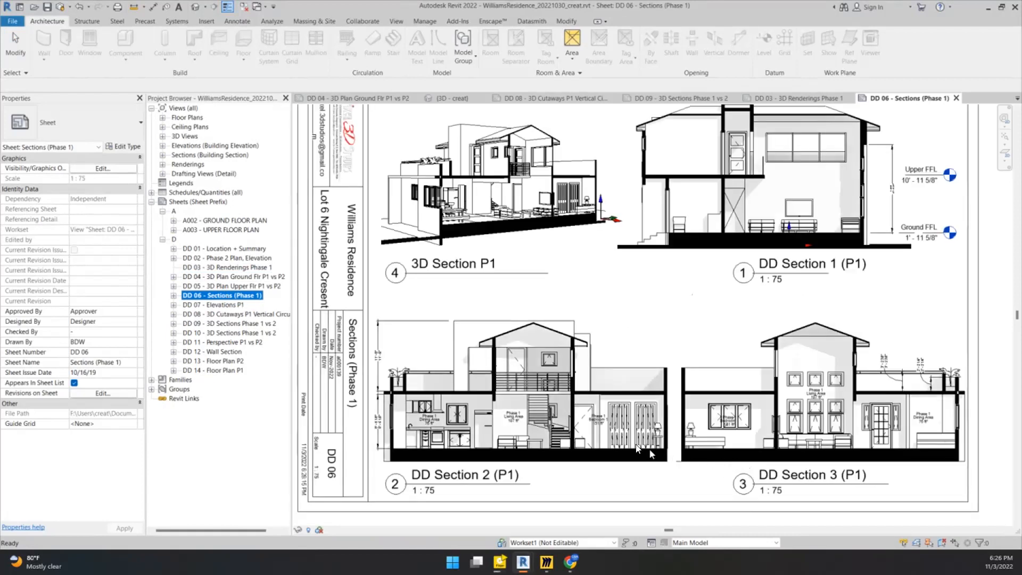
pyautogui.scroll(-1, 591, 177)
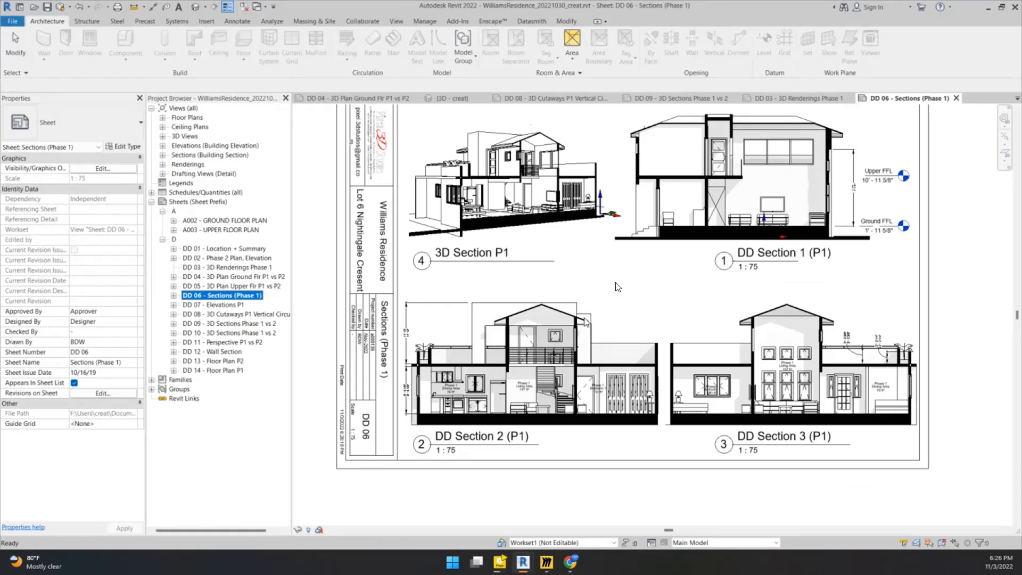
# Switch to the Miro 3DM Class Whiteboard, maximize it, and examine the Viz. in Revit example images in Frame 2.
pyautogui.click(984, 7)
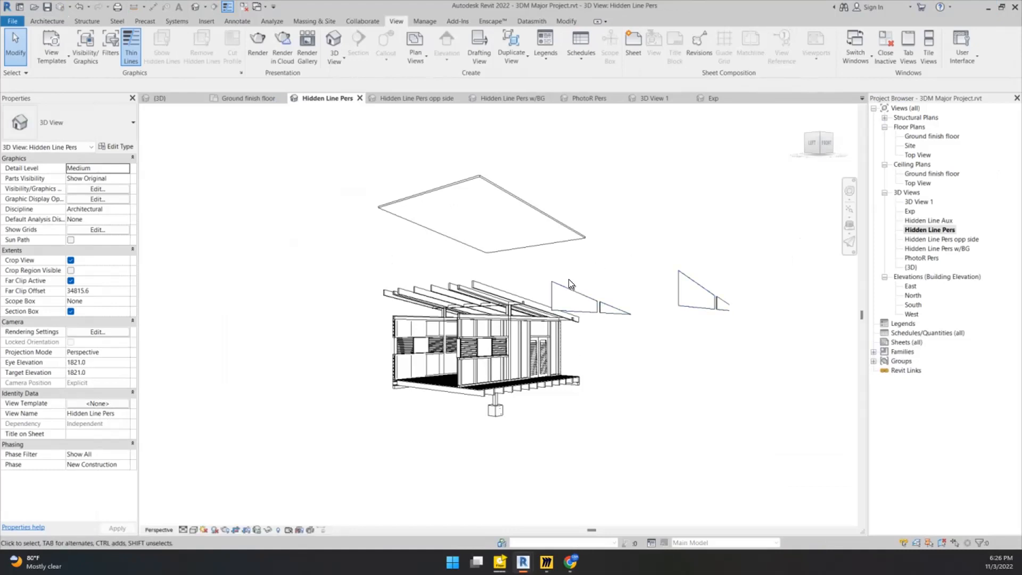
pyautogui.click(545, 563)
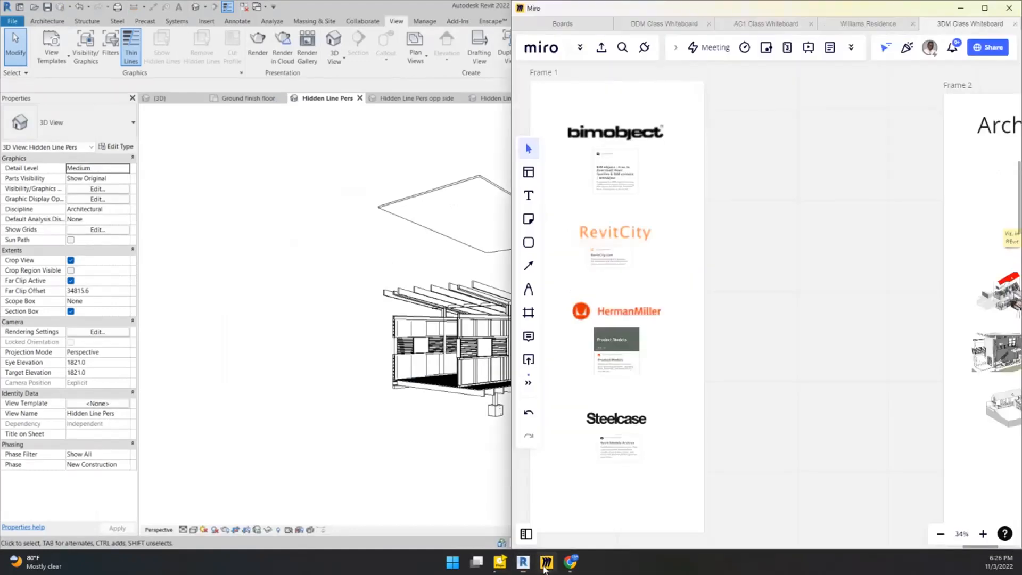
pyautogui.click(913, 24)
pyautogui.doubleClick(918, 9)
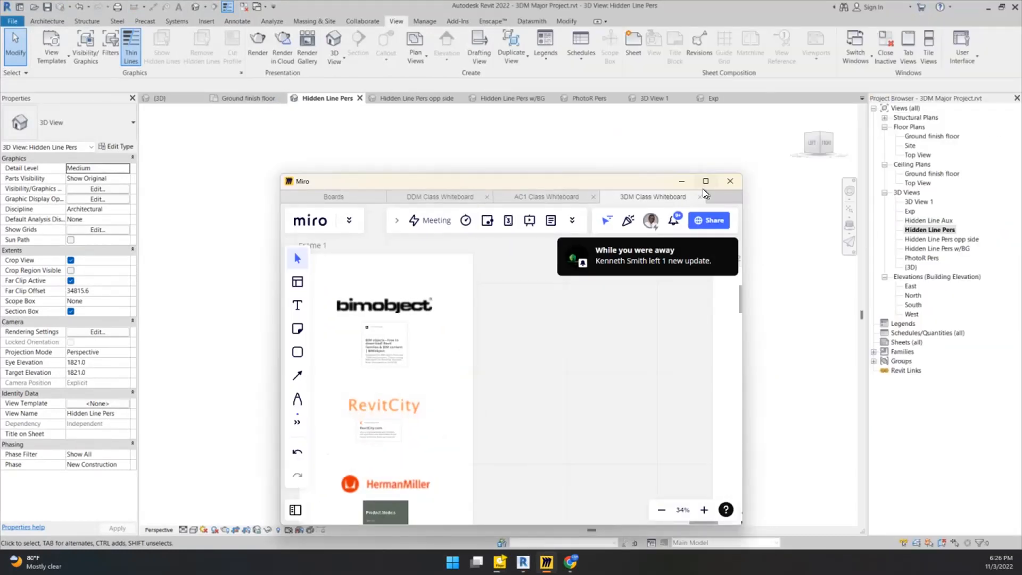
pyautogui.click(705, 181)
pyautogui.scroll(-2, 549, 231)
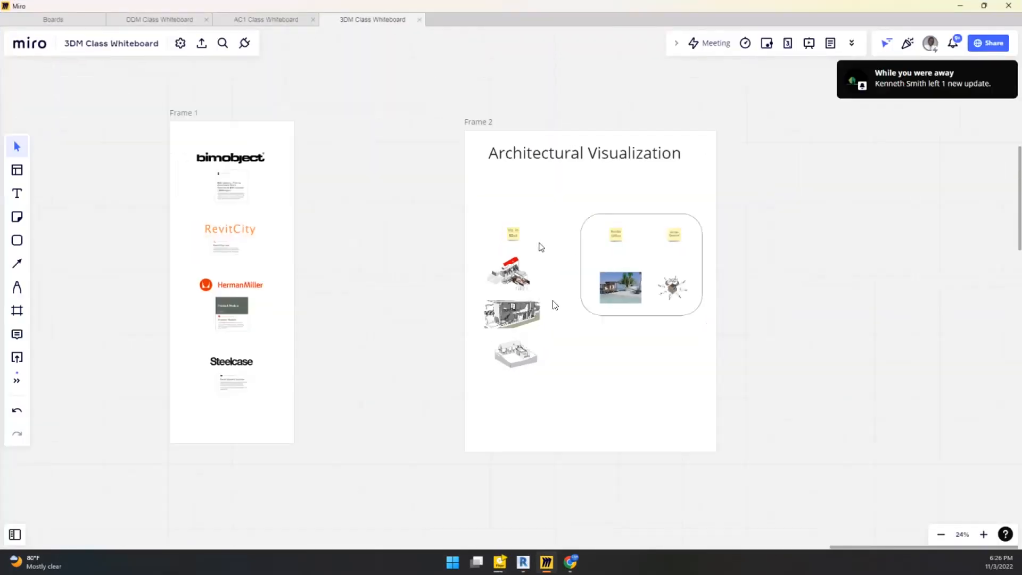
pyautogui.scroll(5, 541, 245)
pyautogui.scroll(5, 515, 128)
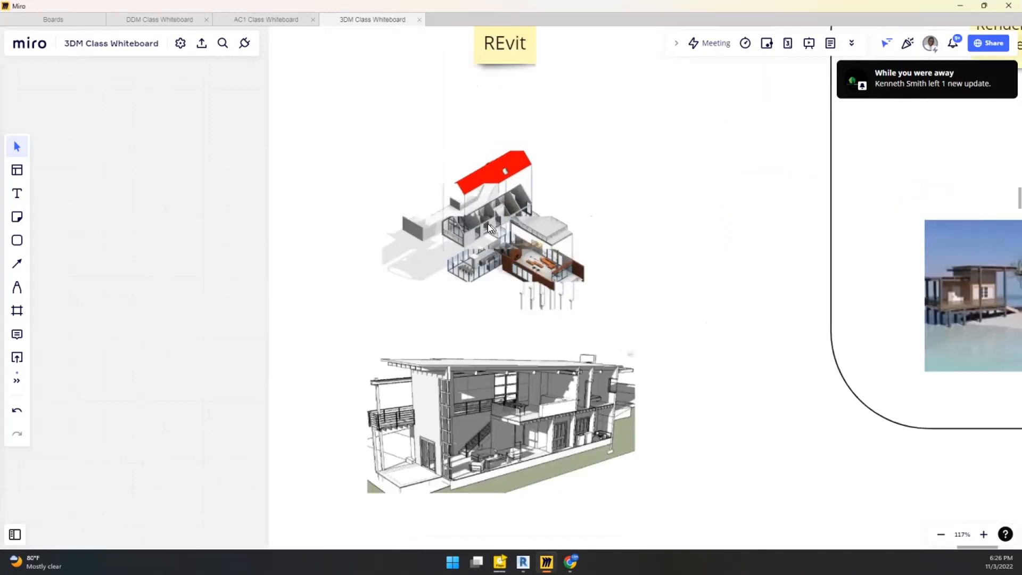
# Mark up the exploded view, sectional perspective and site model examples with temporary freehand strokes, clearing the marks after each explanation.
pyautogui.press('p')
pyautogui.moveTo(561, 111)
pyautogui.mouseDown()
pyautogui.moveTo(548, 305)
pyautogui.moveTo(295, 180)
pyautogui.mouseUp()
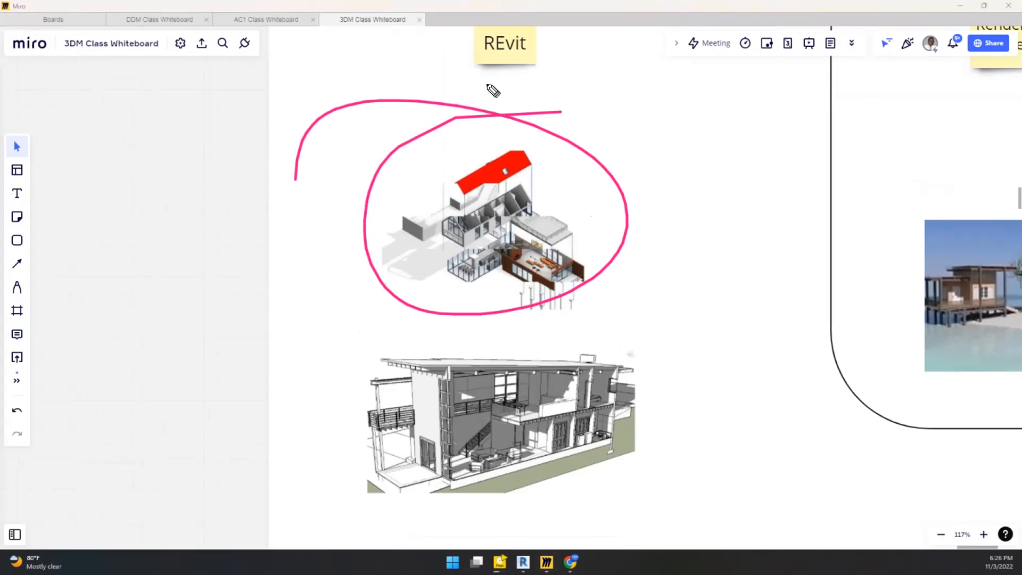
pyautogui.moveTo(494, 92); pyautogui.dragTo(492, 143)
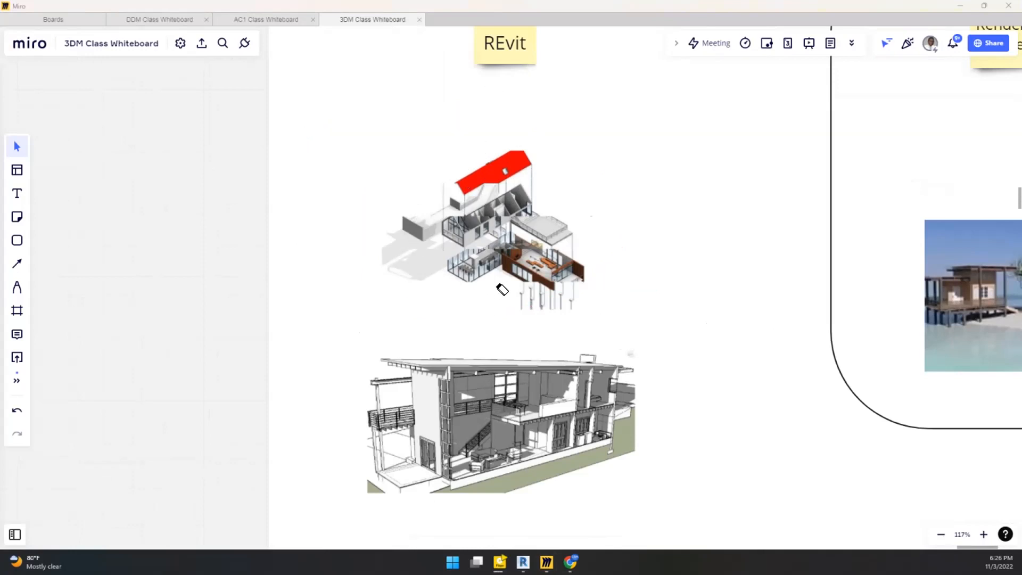
pyautogui.moveTo(586, 328)
pyautogui.mouseDown()
pyautogui.moveTo(539, 483)
pyautogui.moveTo(343, 418)
pyautogui.moveTo(360, 403)
pyautogui.mouseUp()
pyautogui.scroll(-3, 420, 291)
pyautogui.scroll(6, 456, 329)
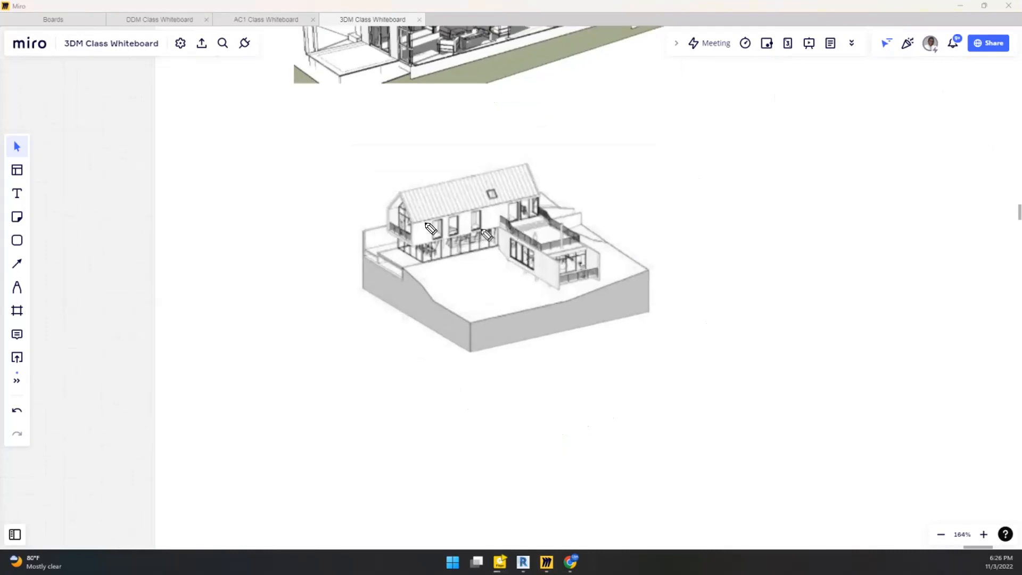
pyautogui.moveTo(703, 134); pyautogui.dragTo(426, 141)
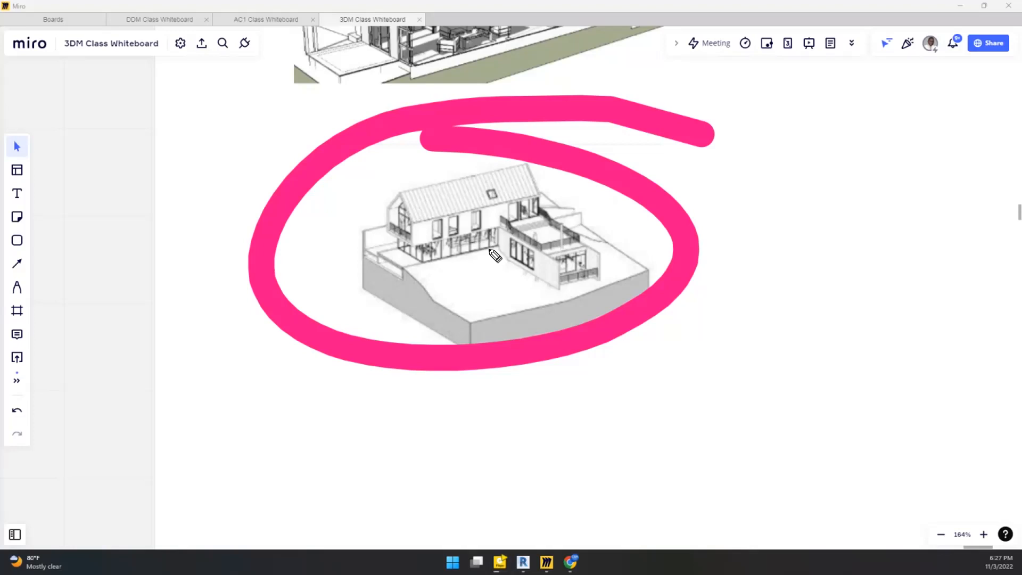
pyautogui.click(486, 132)
pyautogui.scroll(-5, 486, 263)
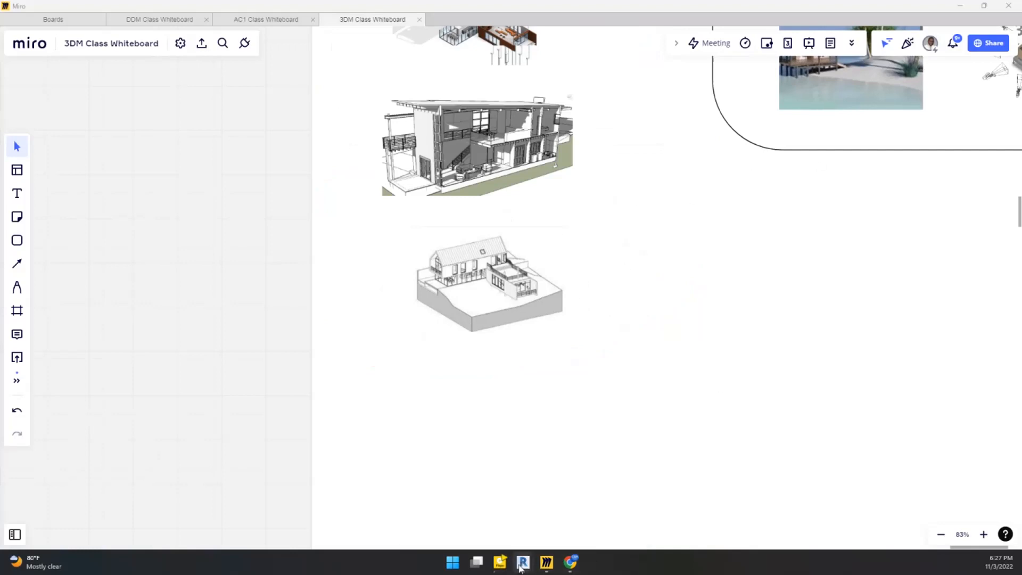
# Switch to the WilliamsResidence project in Revit and revisit sheets DD 03 - 3D Renderings Phase 1 and DD 09 - 3D Sections Phase 1 vs 2.
pyautogui.moveTo(523, 562)
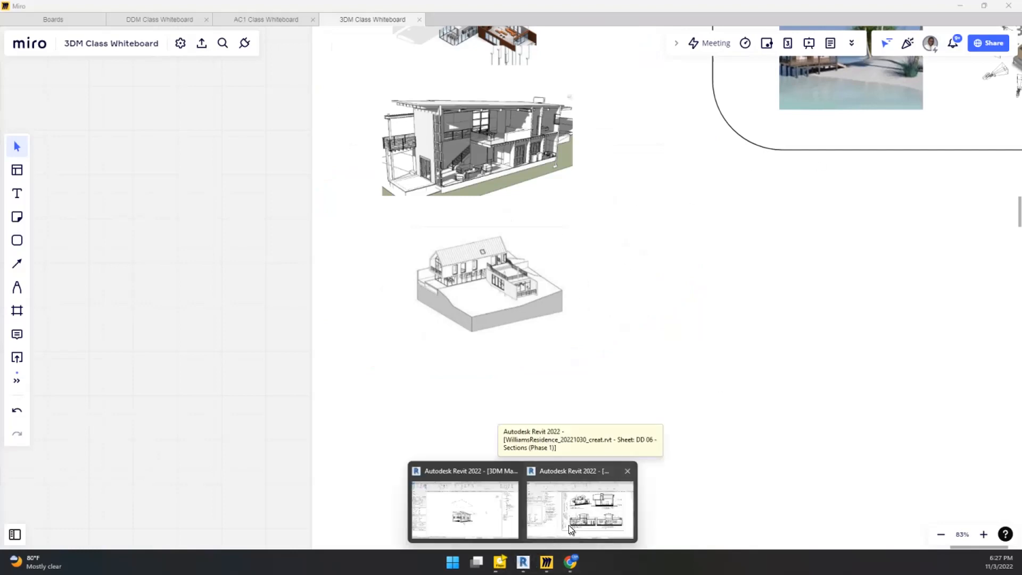
pyautogui.click(568, 525)
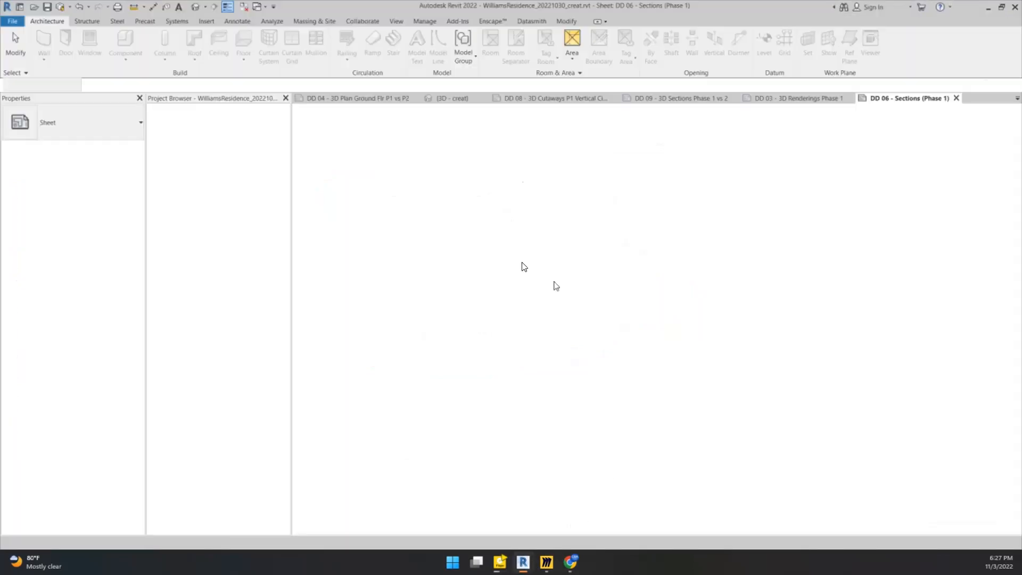
pyautogui.click(829, 99)
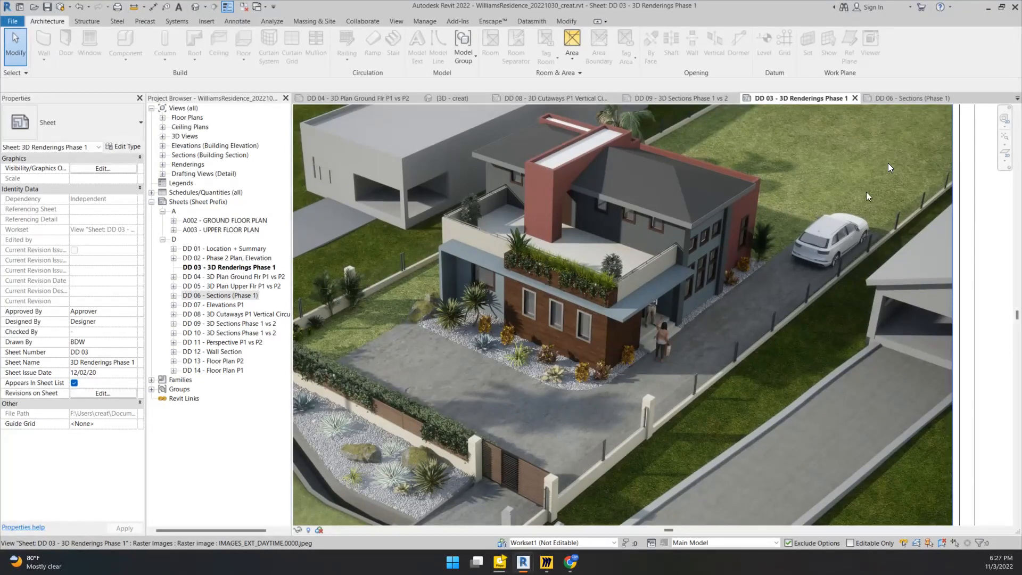
pyautogui.click(678, 98)
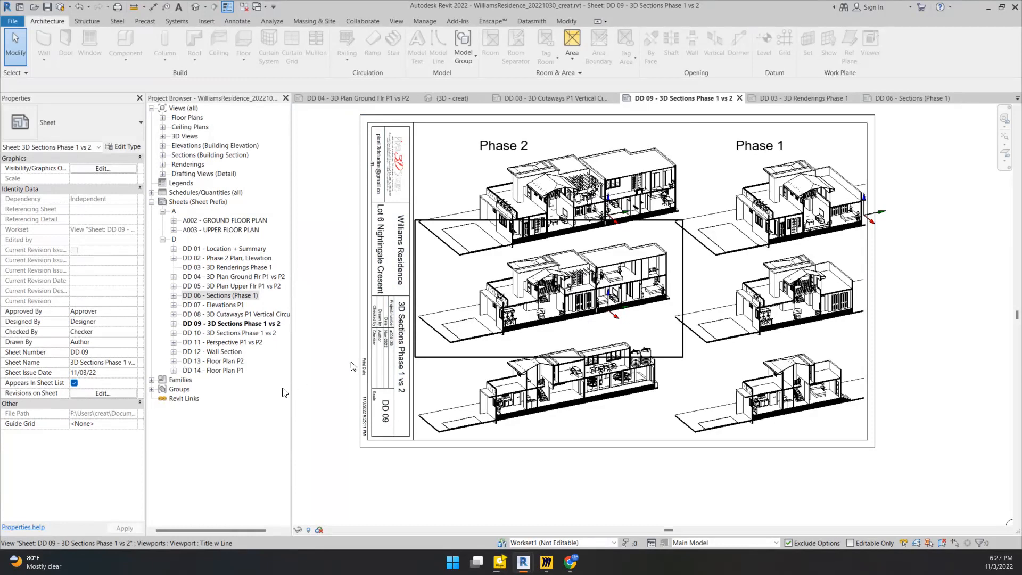
# Open sheet DD 12 - Wall Section to examine it, and return to sheet DD 06 - Sections (Phase 1).
pyautogui.click(232, 353)
pyautogui.doubleClick(233, 353)
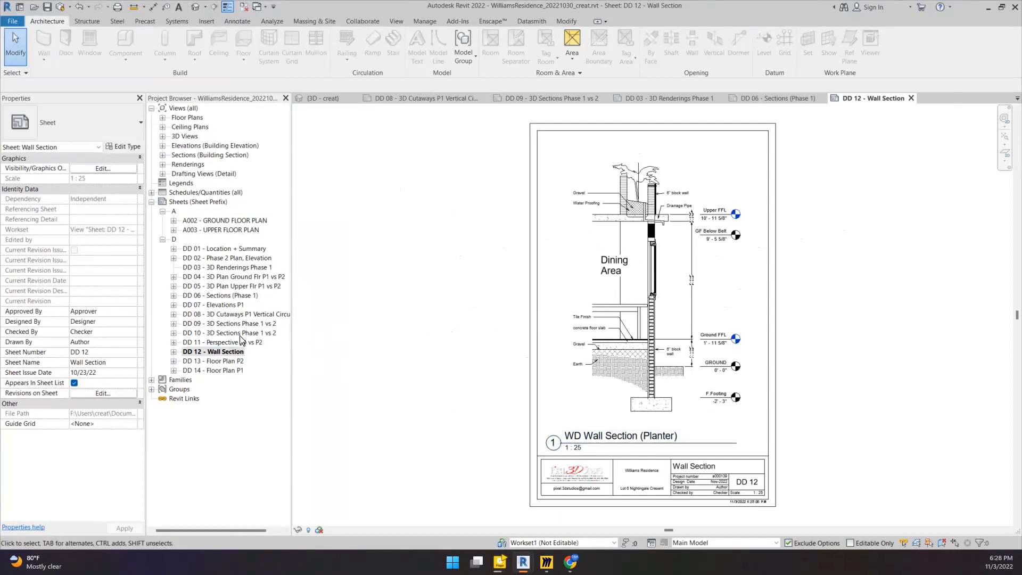
pyautogui.doubleClick(241, 297)
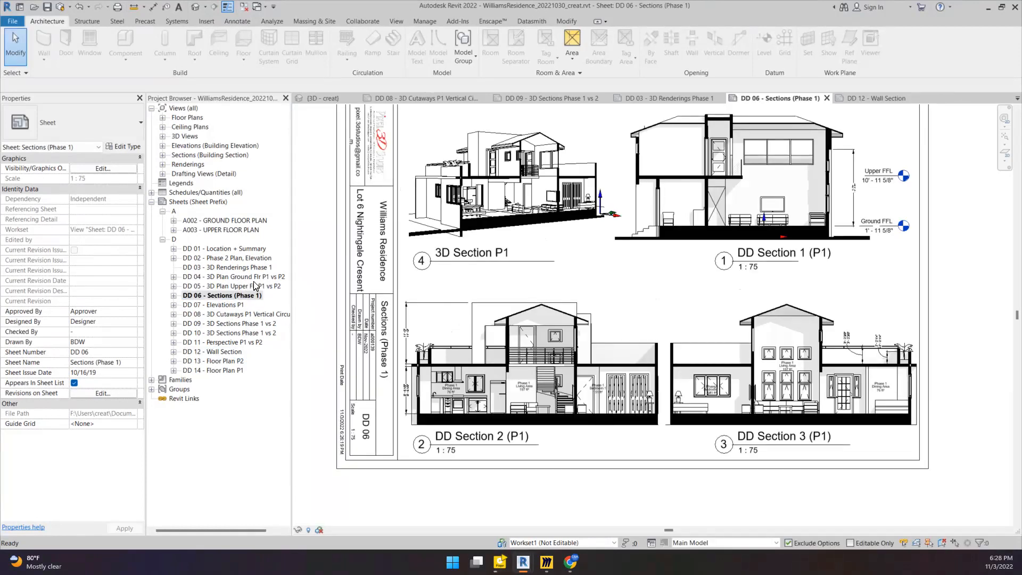
# Open sheet DD 10 - 3D Sections Phase 1 vs 2 and inspect a Phase 1 cut building section up close.
pyautogui.click(253, 324)
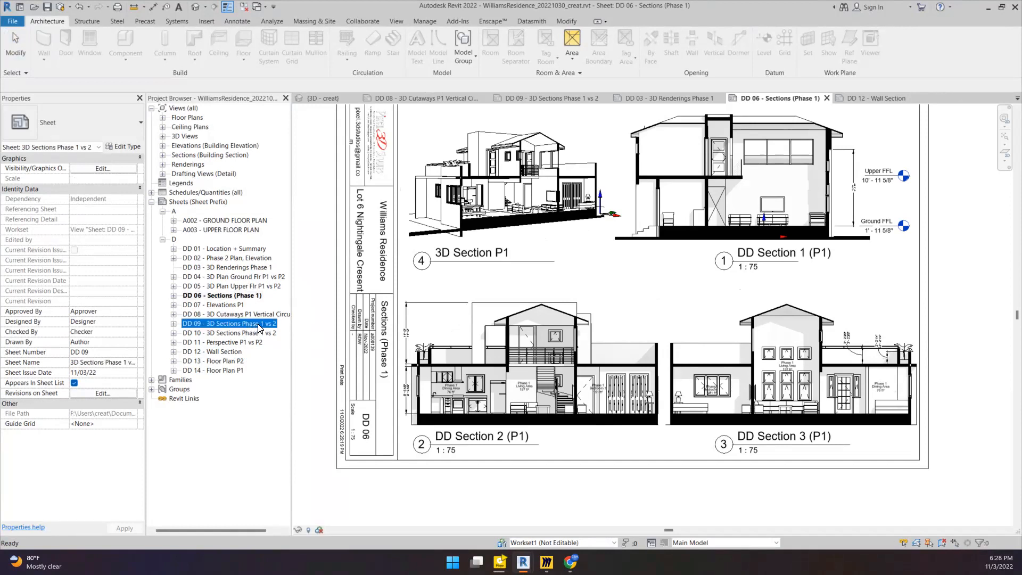
pyautogui.doubleClick(257, 333)
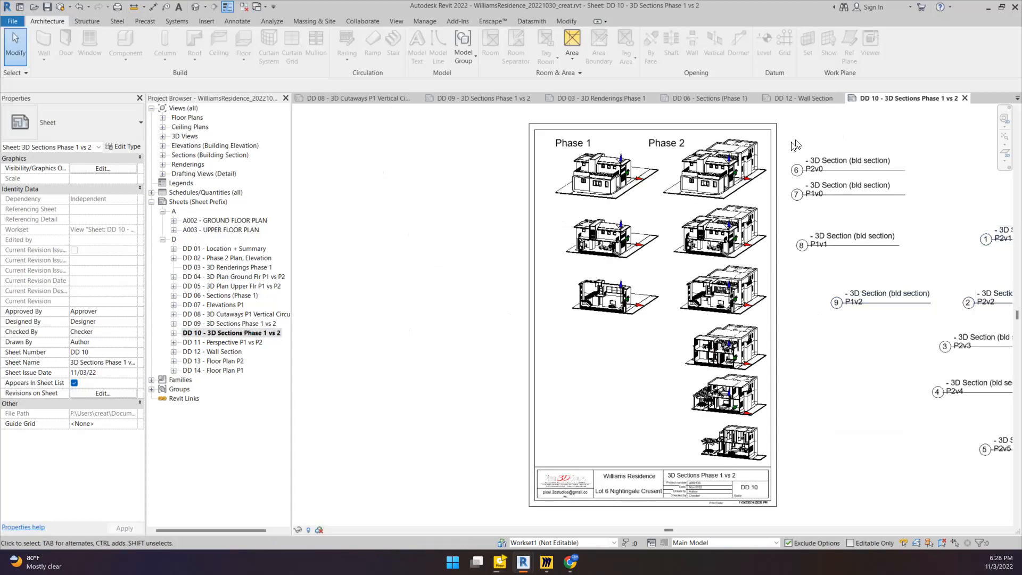
pyautogui.scroll(1, 734, 183)
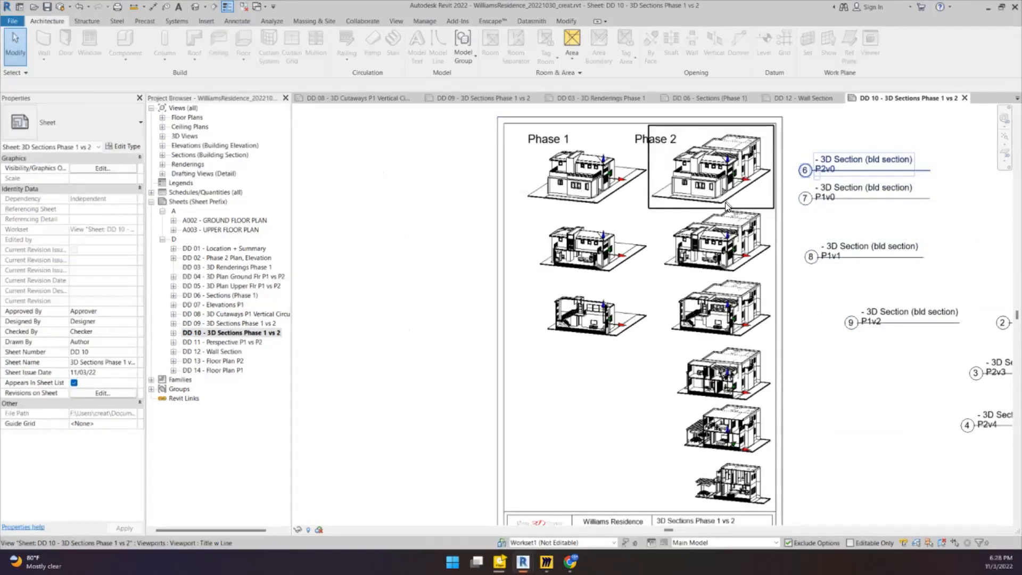
pyautogui.scroll(3, 692, 255)
pyautogui.scroll(1, 551, 225)
pyautogui.moveTo(320, 215); pyautogui.dragTo(434, 268, button='middle')
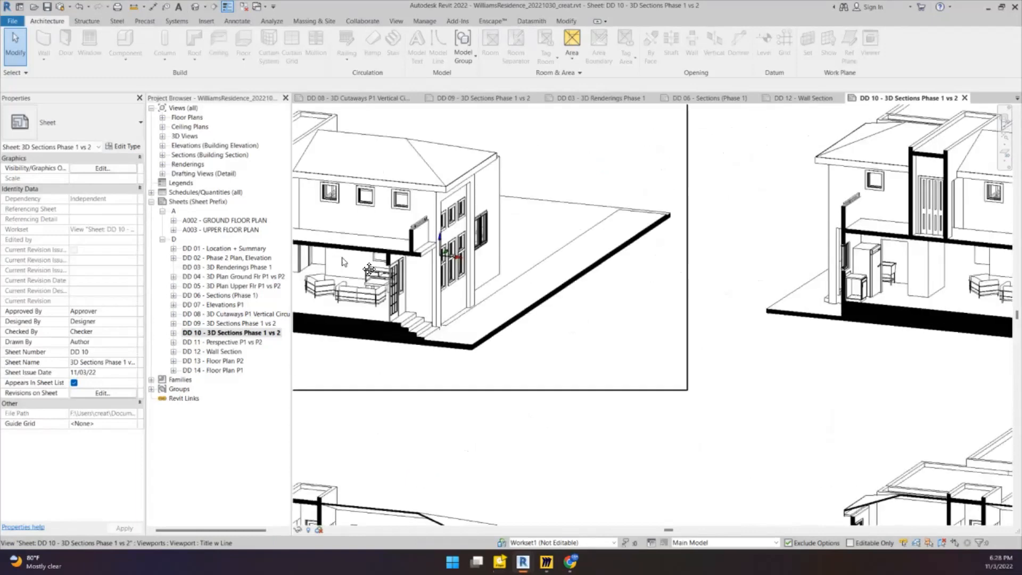
pyautogui.scroll(2, 434, 267)
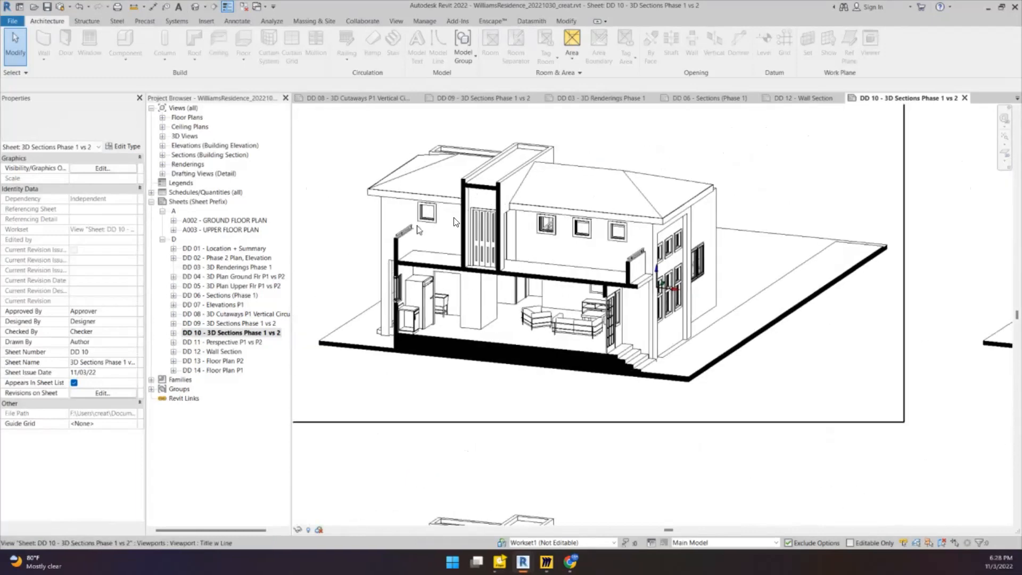
# Compare the Phase 1 and Phase 2 cut sections on sheet DD 10, and view the sheet's full sequence of sections.
pyautogui.scroll(-2, 406, 286)
pyautogui.scroll(1, 326, 271)
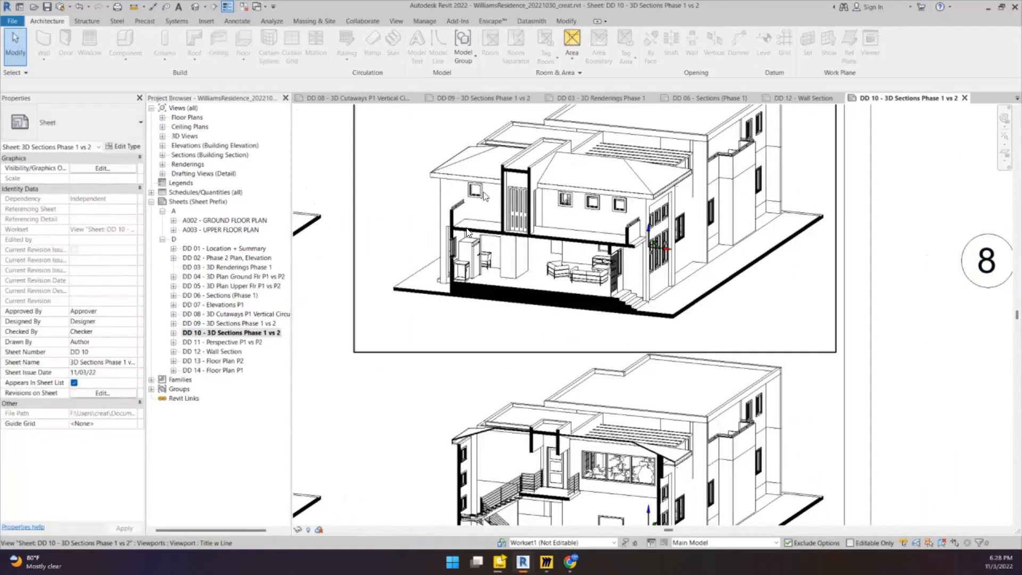
pyautogui.moveTo(450, 387); pyautogui.dragTo(391, 108, button='middle')
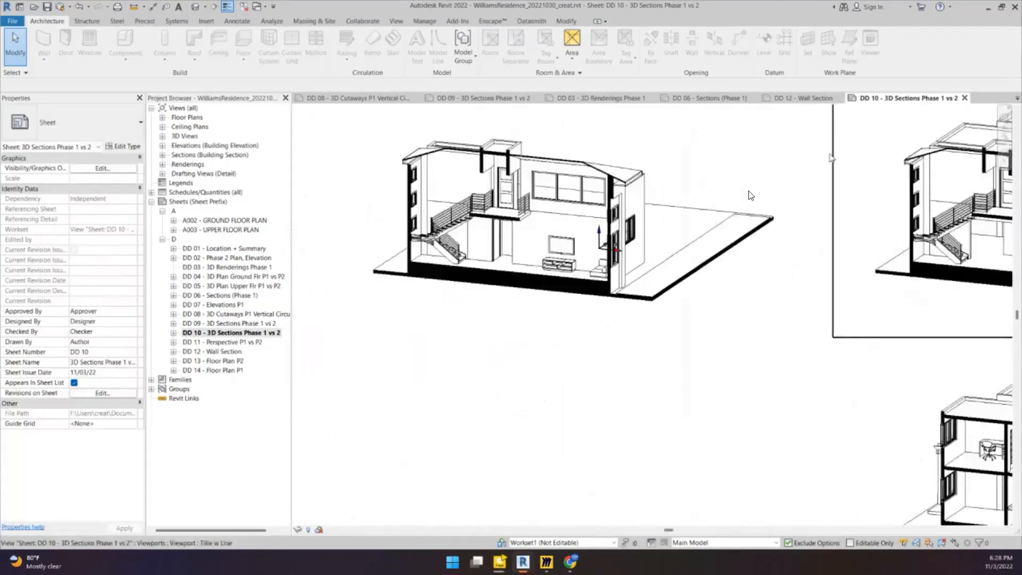
pyautogui.moveTo(453, 144); pyautogui.dragTo(432, 181, button='middle')
pyautogui.moveTo(713, 261); pyautogui.dragTo(273, 267, button='middle')
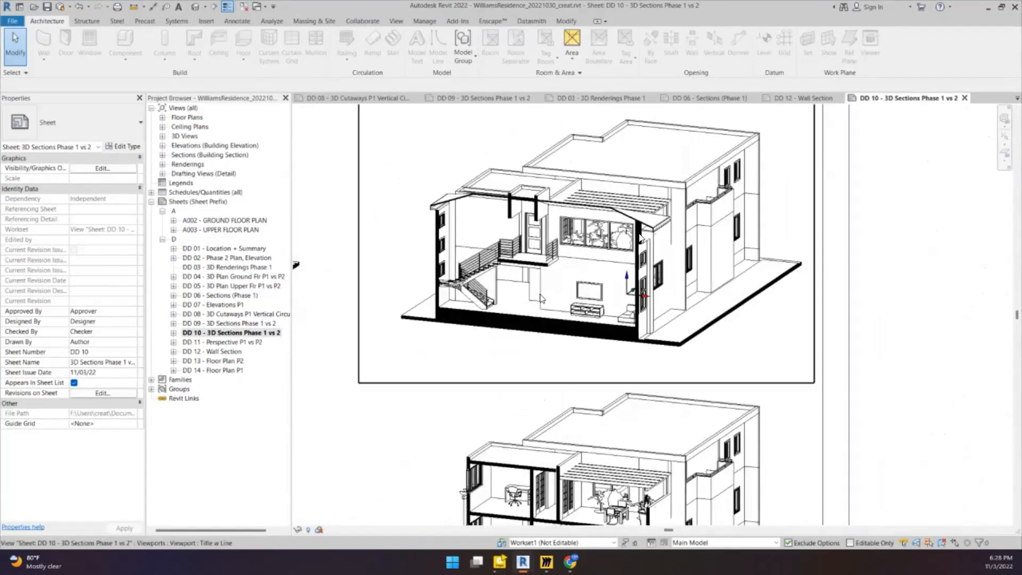
pyautogui.scroll(-5, 663, 292)
pyautogui.moveTo(671, 405); pyautogui.dragTo(625, 331, button='middle')
pyautogui.scroll(-4, 534, 291)
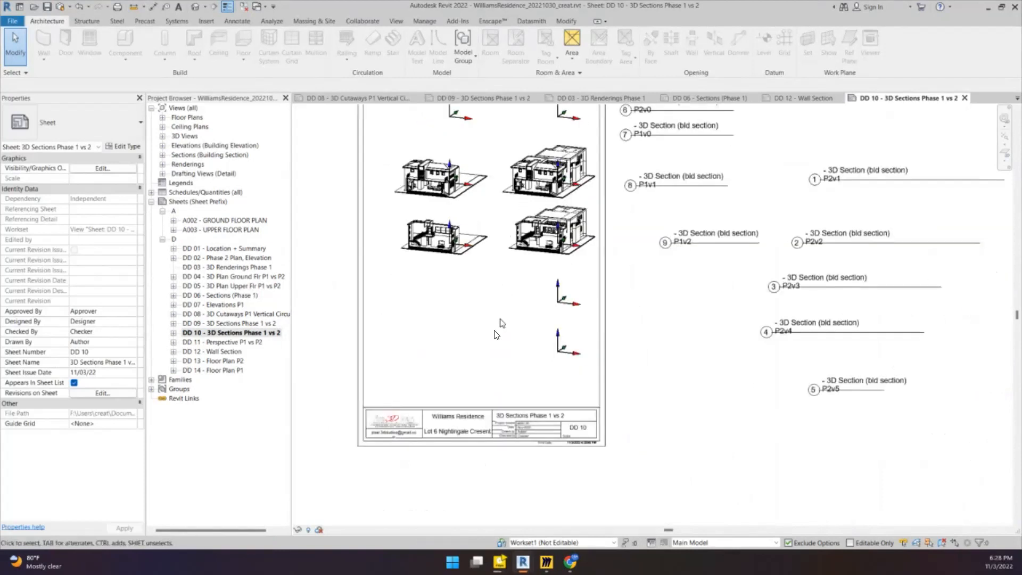
pyautogui.scroll(1, 532, 289)
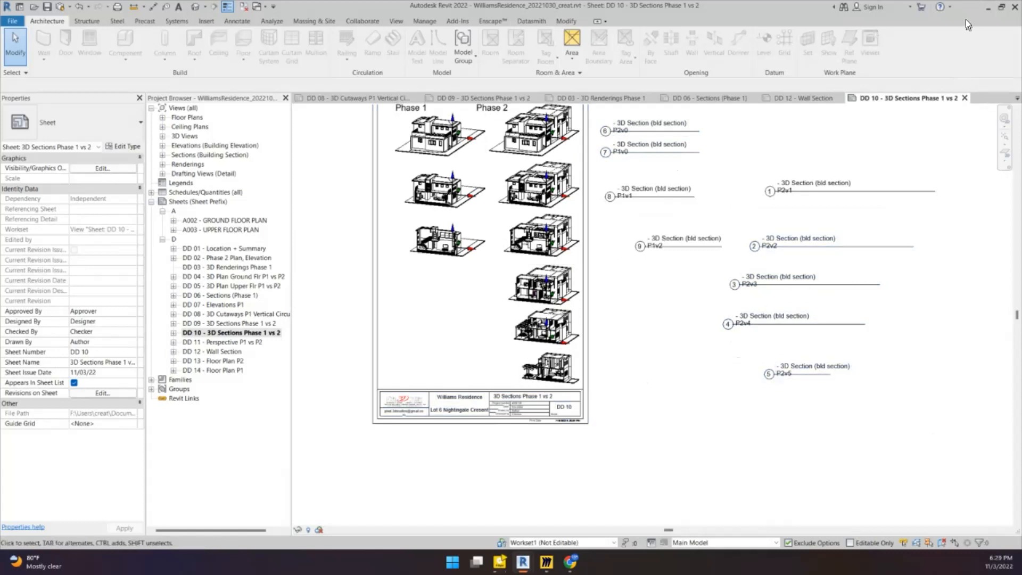
# Return to the Miro whiteboard and review the Viz. in Revit examples beside the Render Offline and Render Realtime group.
pyautogui.click(986, 7)
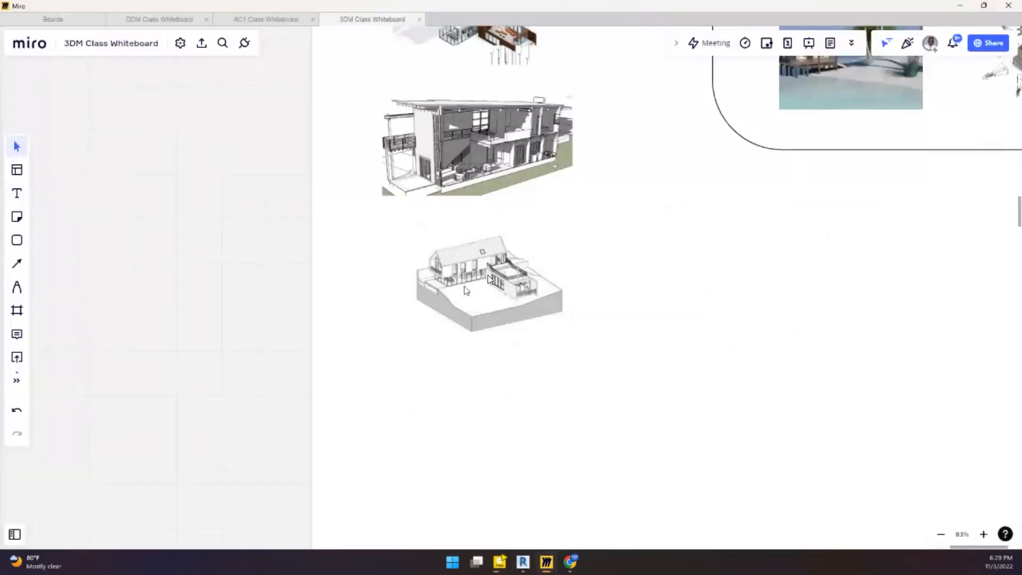
pyautogui.scroll(-4, 503, 269)
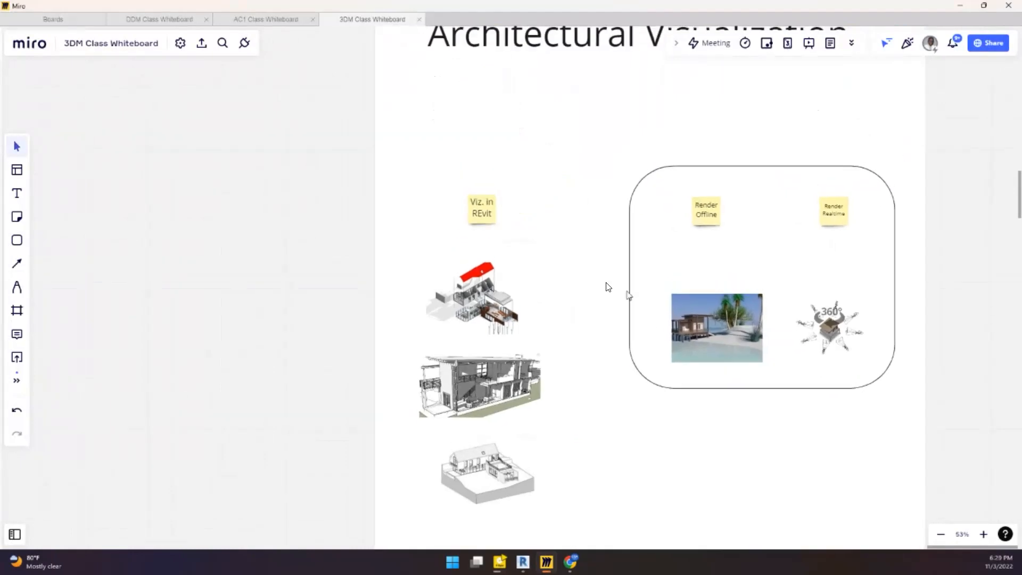
pyautogui.scroll(3, 500, 257)
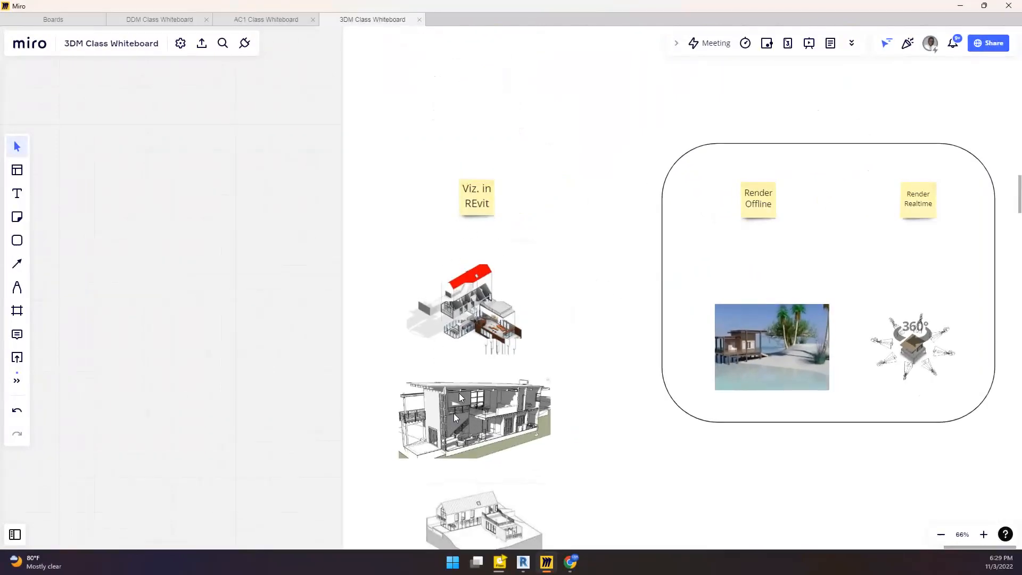
pyautogui.moveTo(453, 413); pyautogui.dragTo(478, 318, button='right')
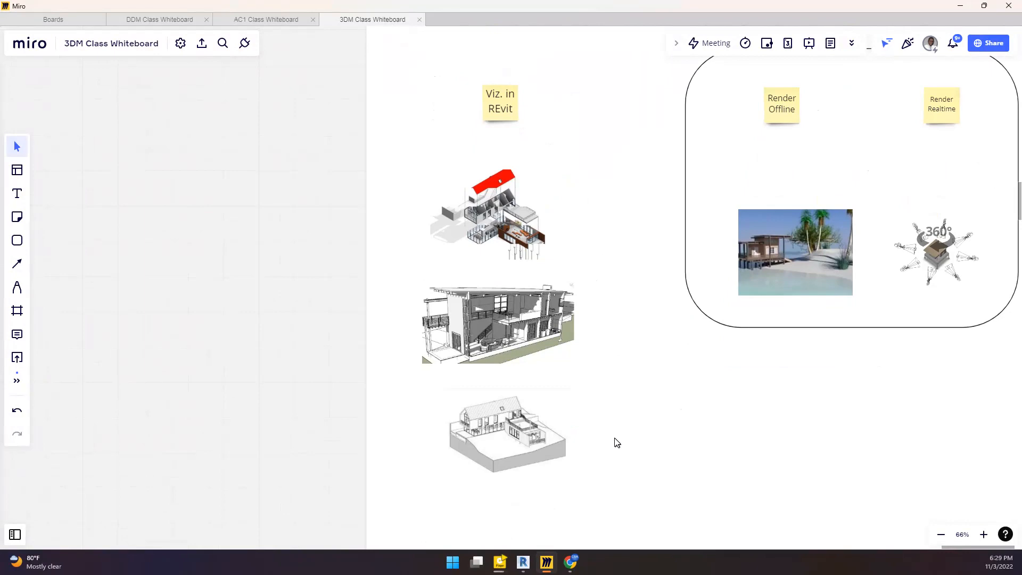
# Minimize Miro and Revit, and switch to the browser to view the 360° camera diagram in 3D Modelling Major Project 2021 - 01.pdf.
pyautogui.click(961, 7)
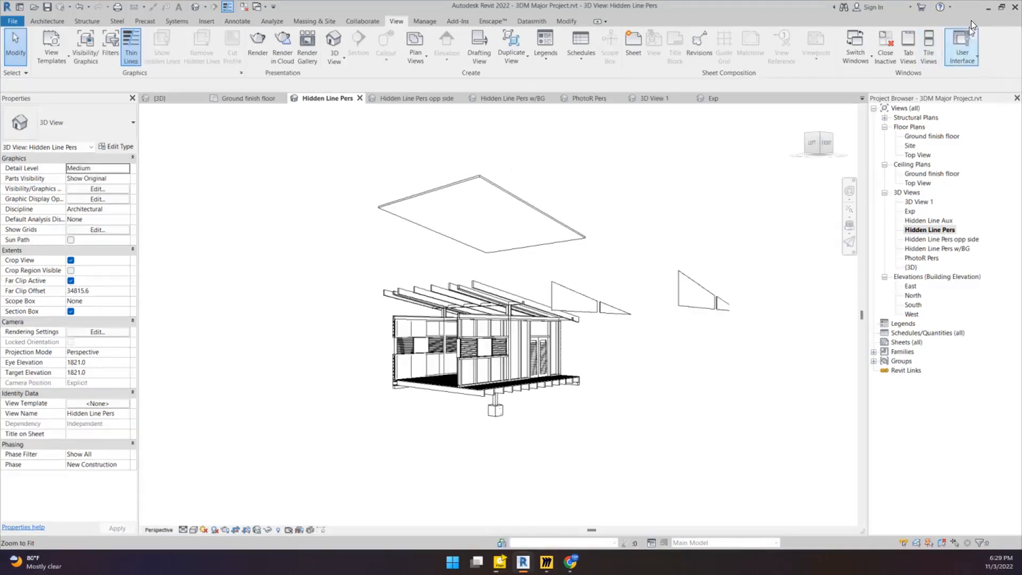
pyautogui.click(989, 8)
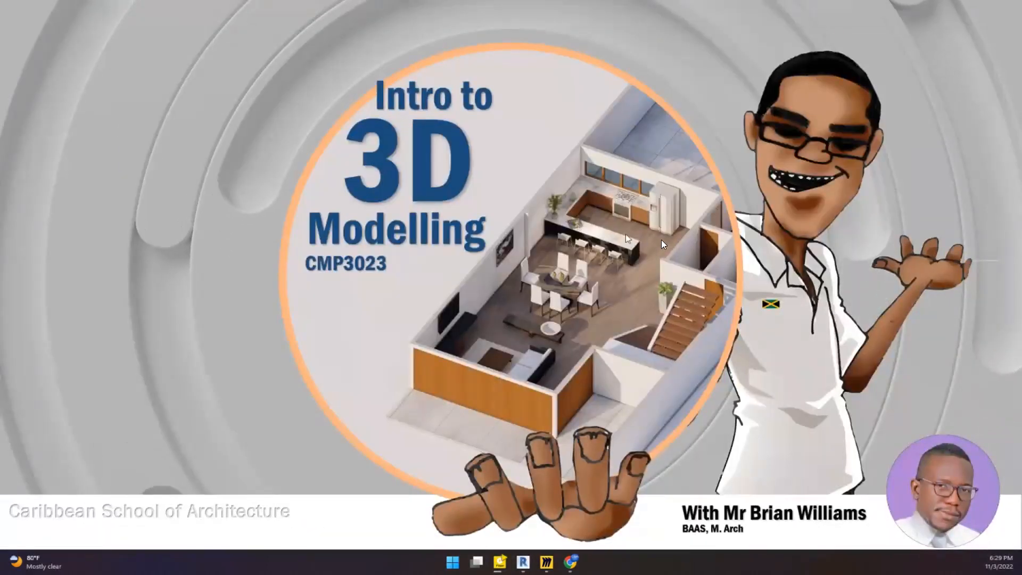
pyautogui.click(569, 563)
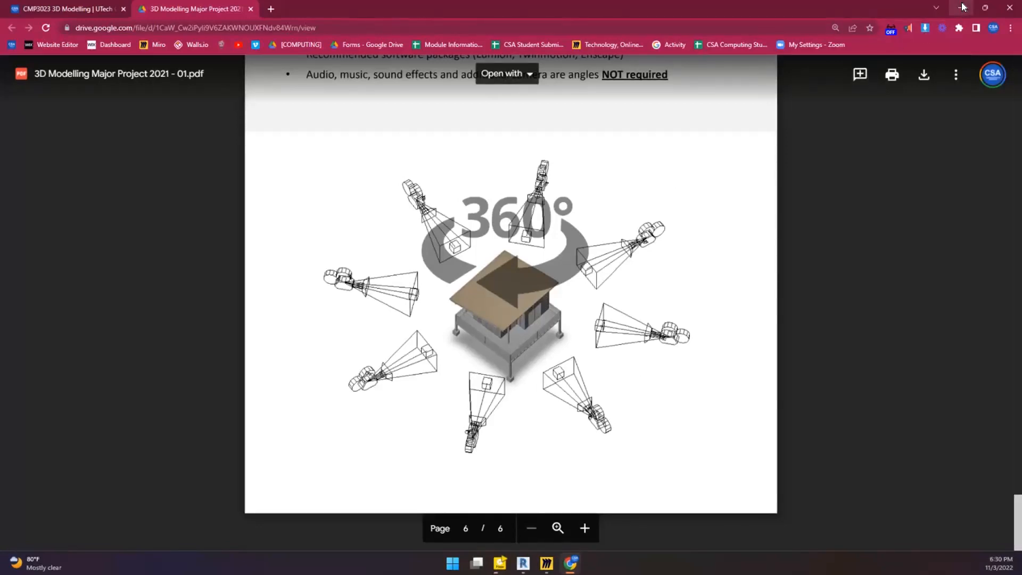
pyautogui.click(963, 7)
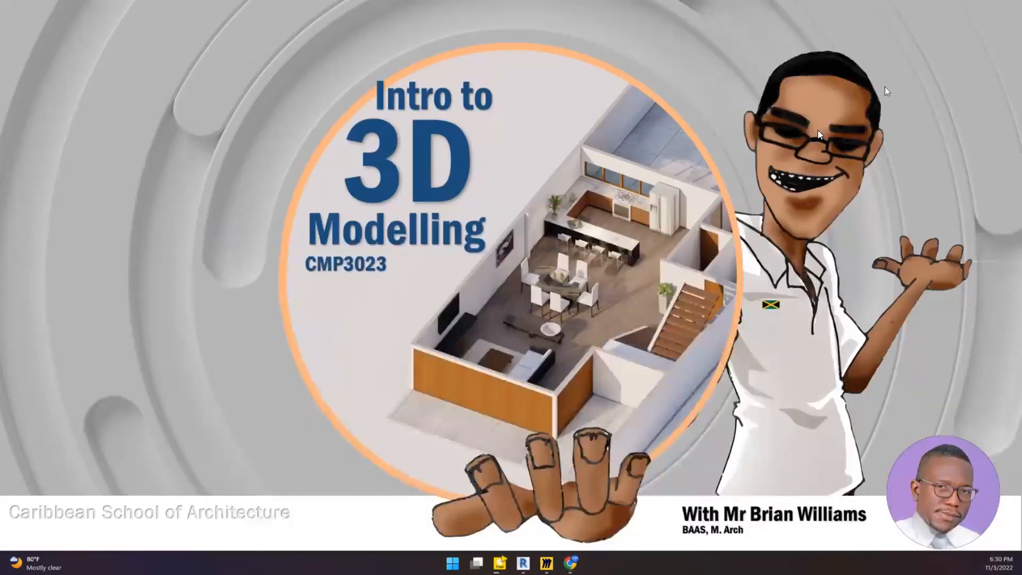
pyautogui.click(577, 565)
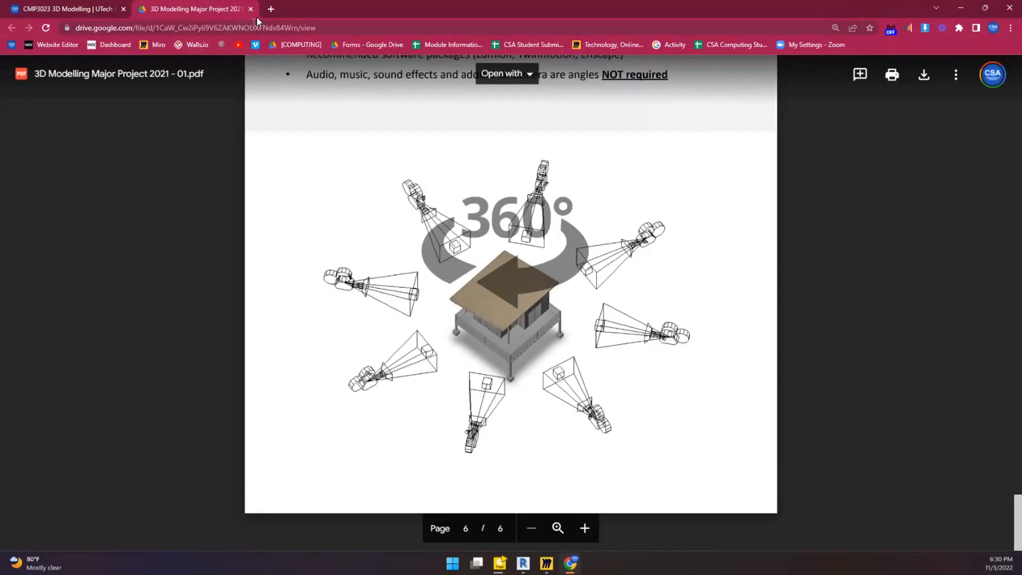
# Search Google for "twinmotion" in a new browser tab and open the official Twinmotion website.
pyautogui.click(271, 9)
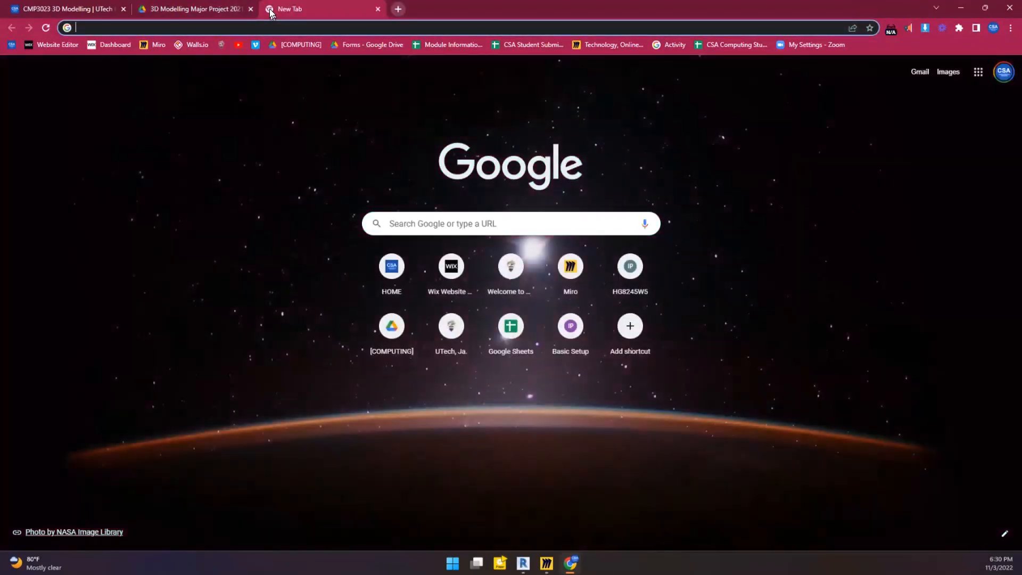
pyautogui.write('twin')
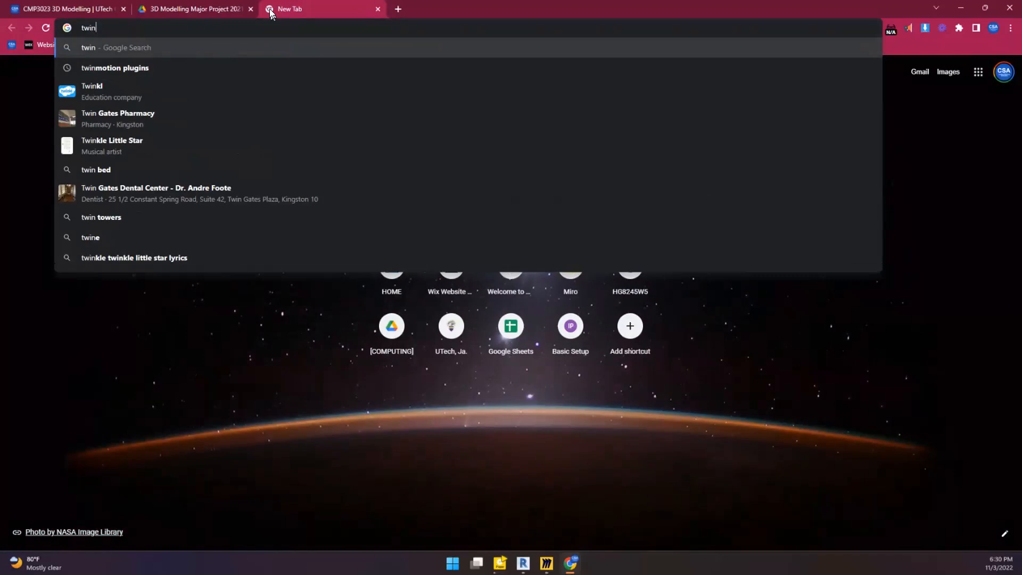
pyautogui.write('motion')
pyautogui.press('Return')
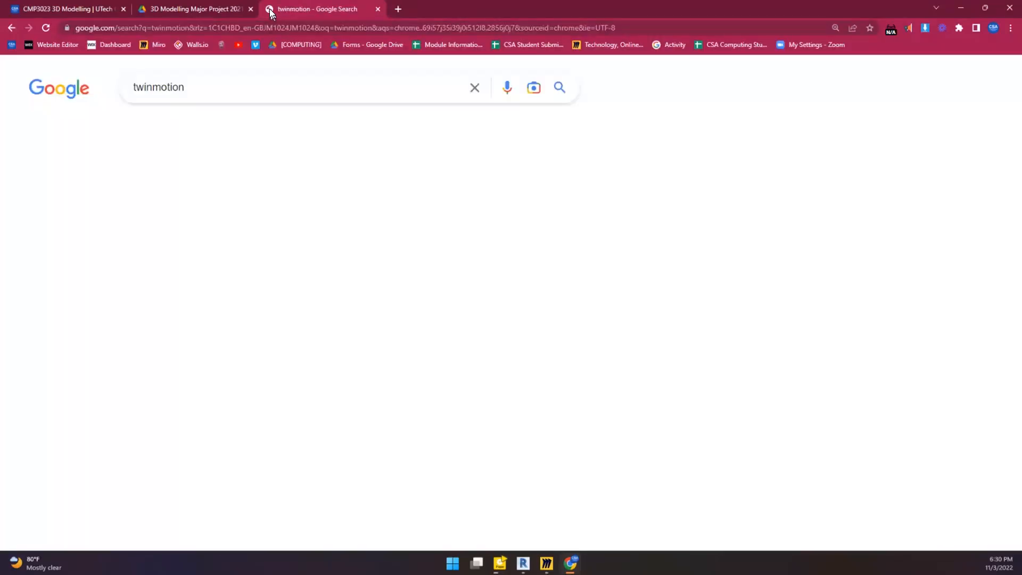
pyautogui.click(195, 202)
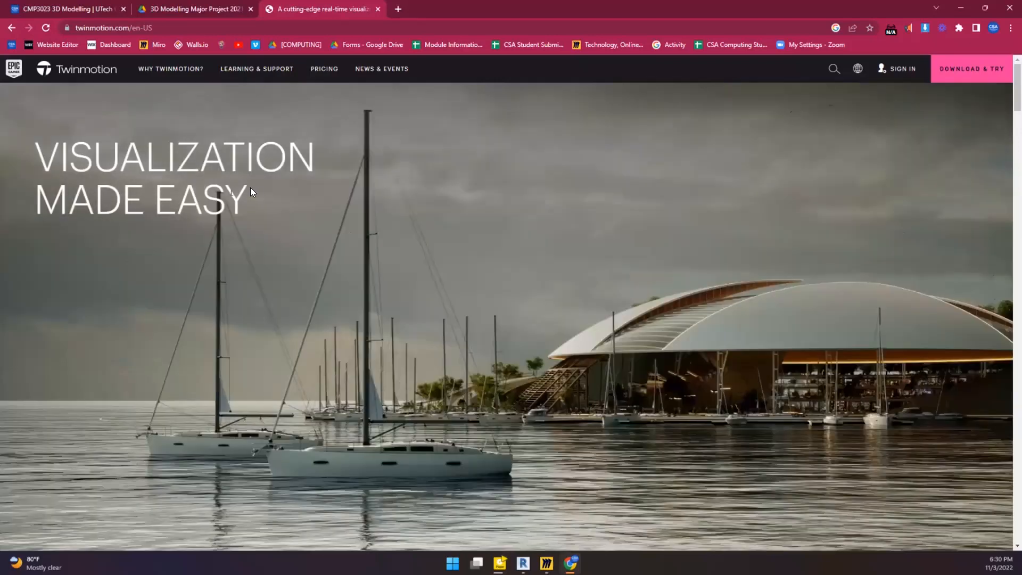
# Review the Twinmotion home page, including its demo, supported design software, one-click syncing plugins and free resources.
pyautogui.scroll(-2, 261, 194)
pyautogui.scroll(-5, 269, 196)
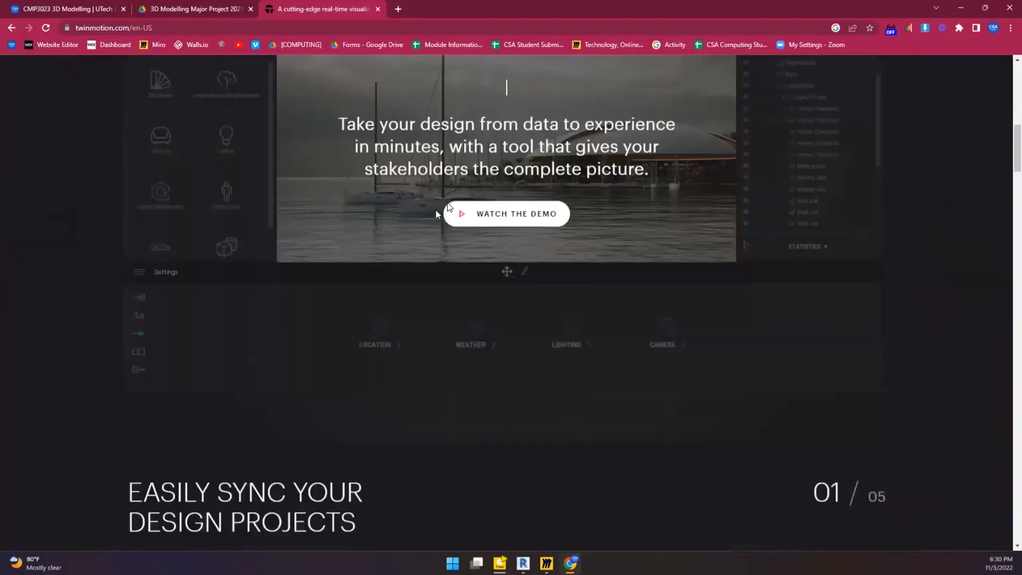
pyautogui.scroll(-3, 574, 206)
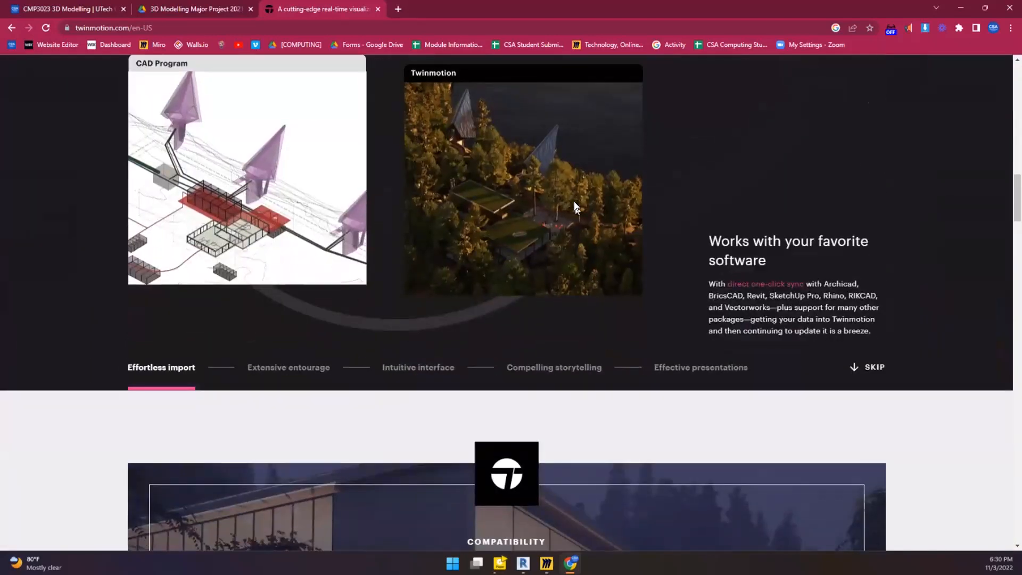
pyautogui.scroll(-6, 576, 205)
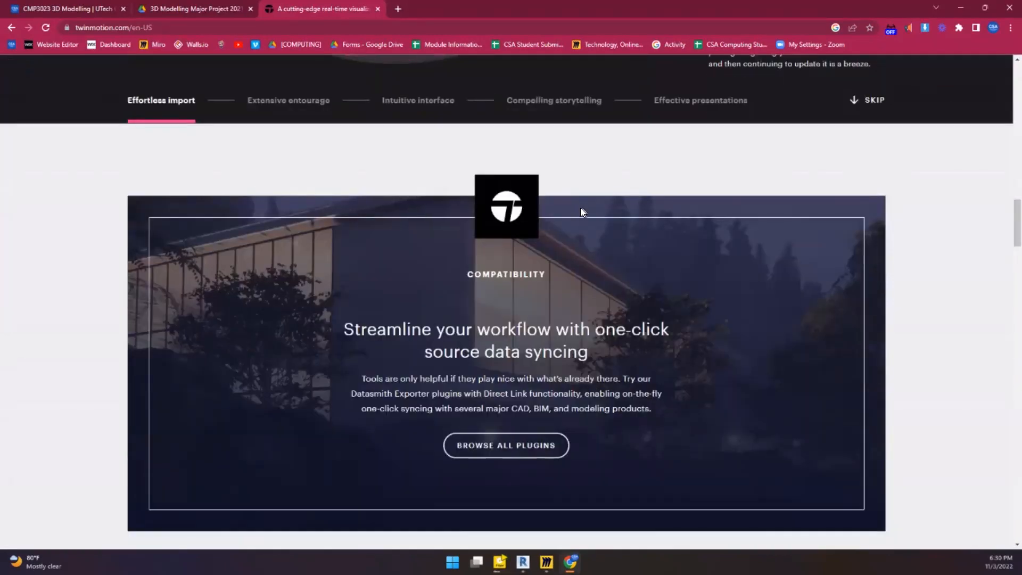
pyautogui.click(550, 338)
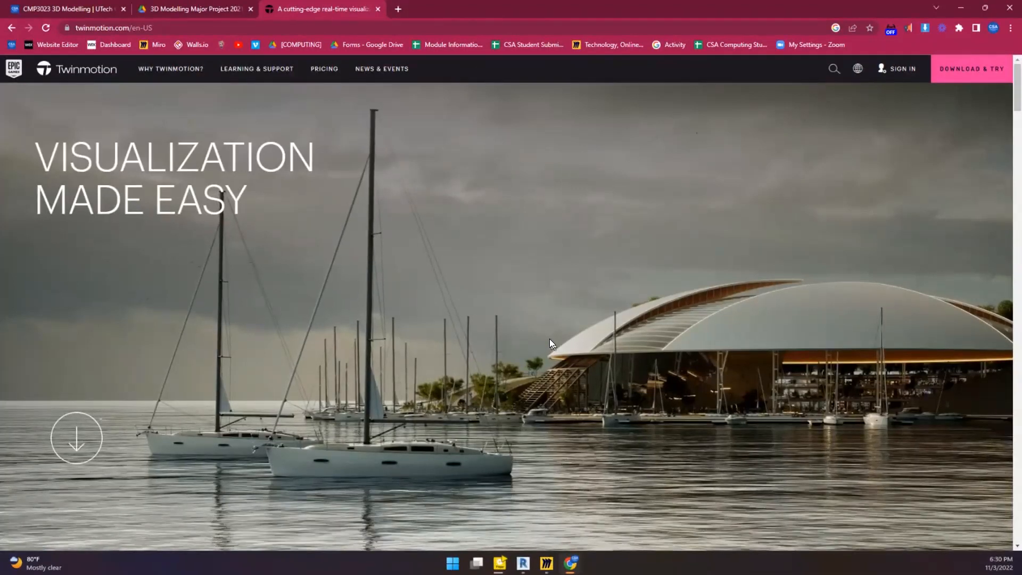
pyautogui.scroll(-3, 549, 338)
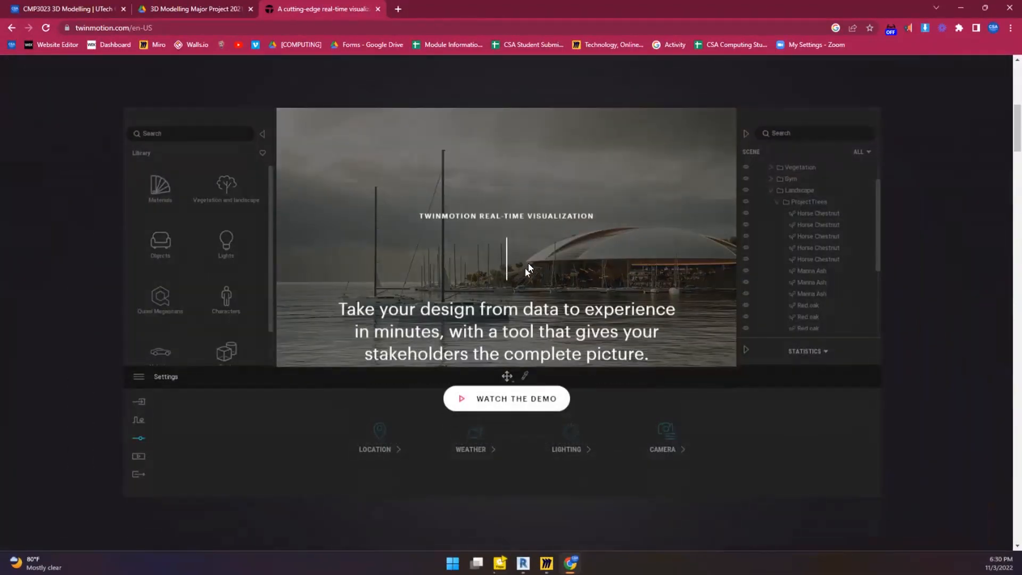
pyautogui.scroll(-10, 527, 267)
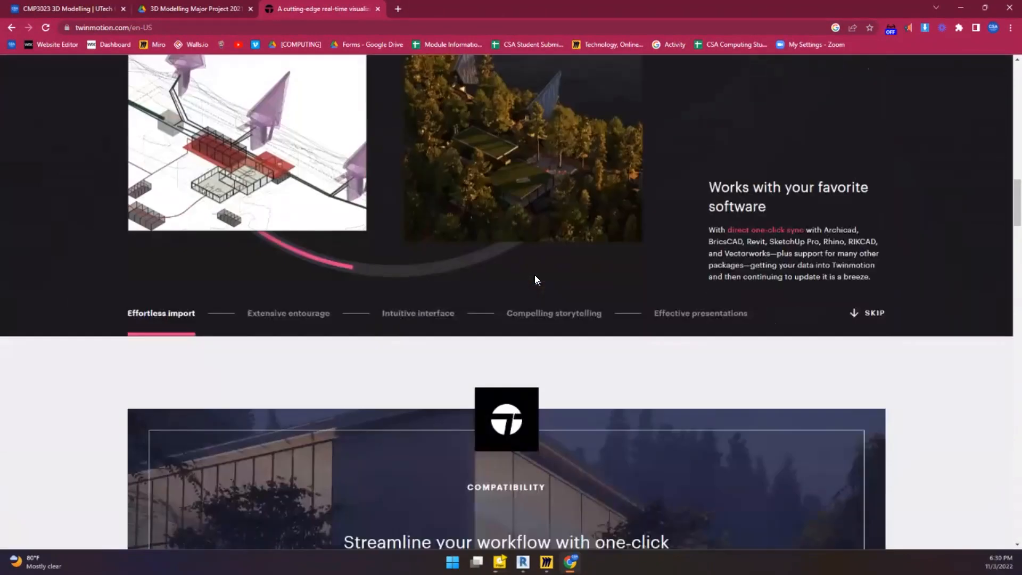
pyautogui.scroll(-5, 535, 274)
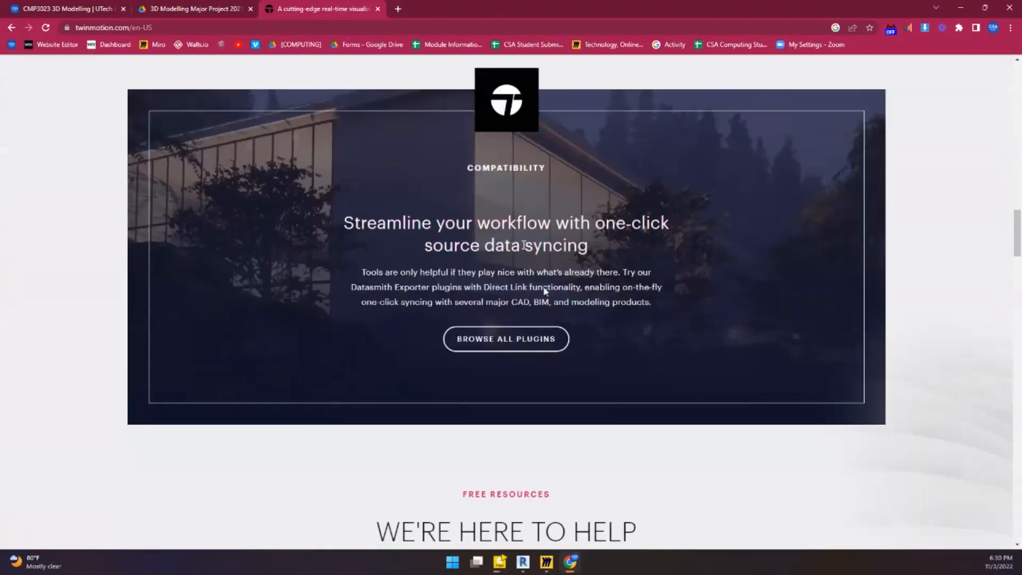
pyautogui.scroll(-7, 486, 215)
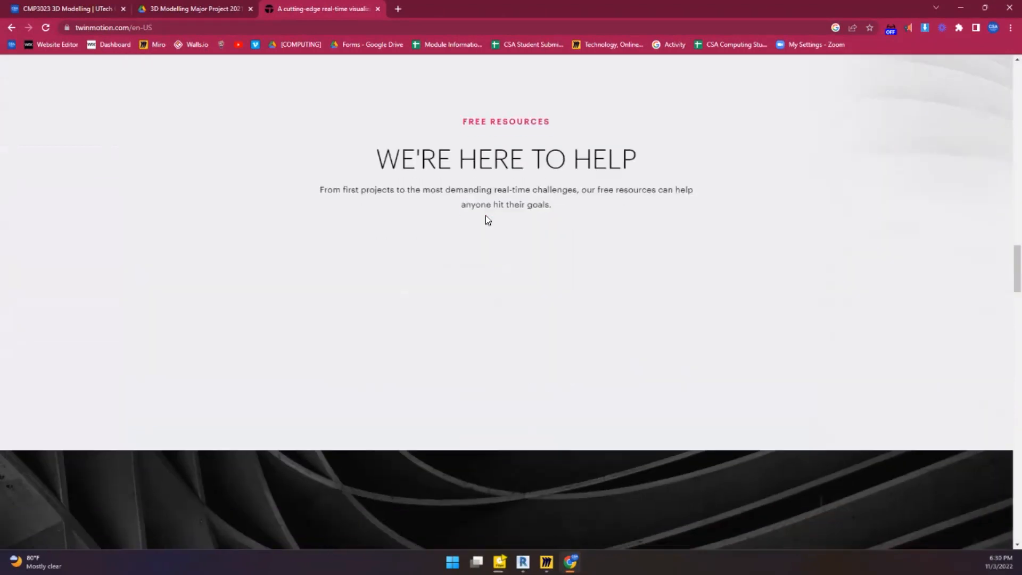
pyautogui.scroll(20, 492, 217)
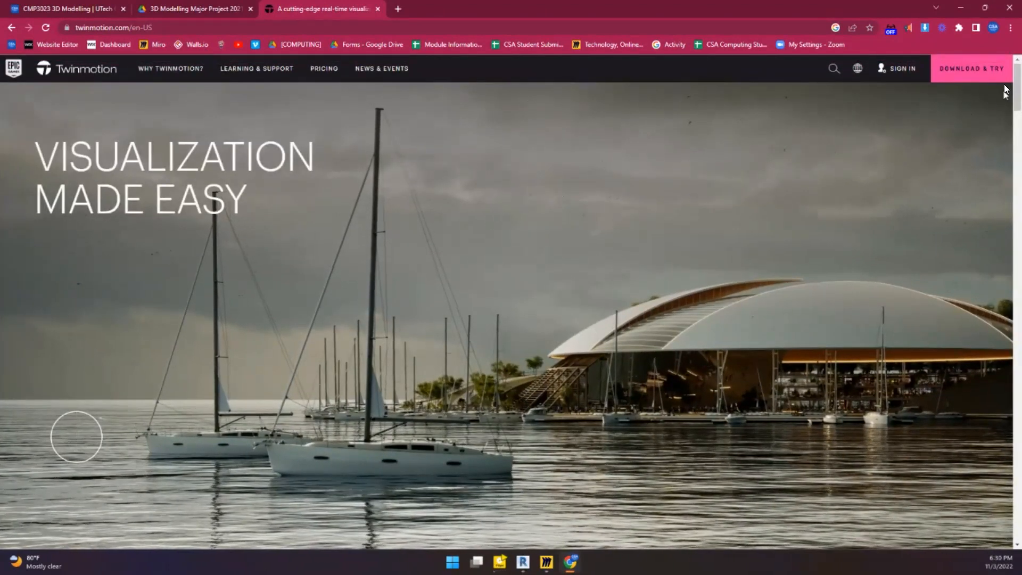
# Compare Twinmotion's free trial, education and commercial licenses, and open the download instructions for the free trial.
pyautogui.click(968, 75)
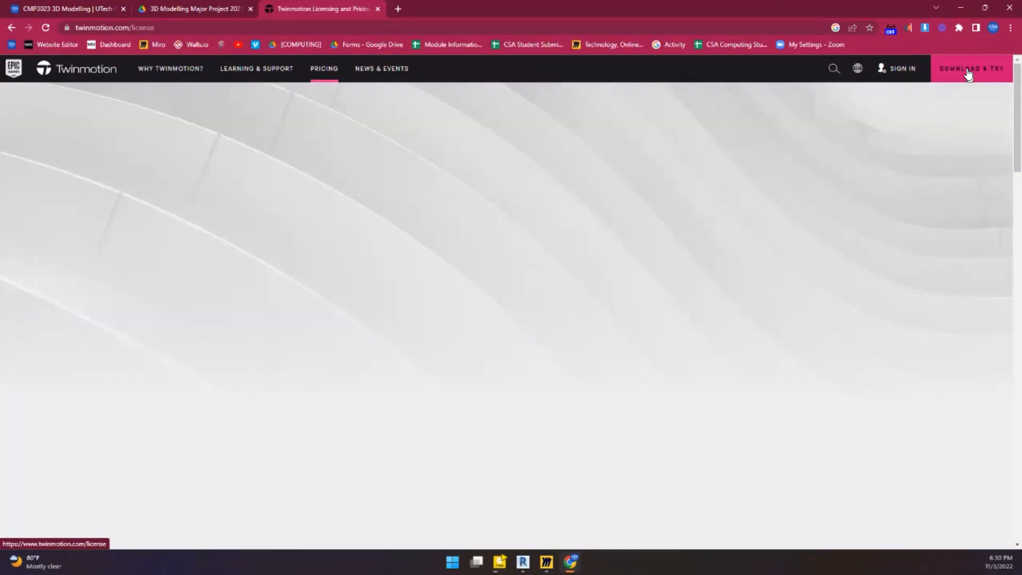
pyautogui.scroll(-7, 675, 345)
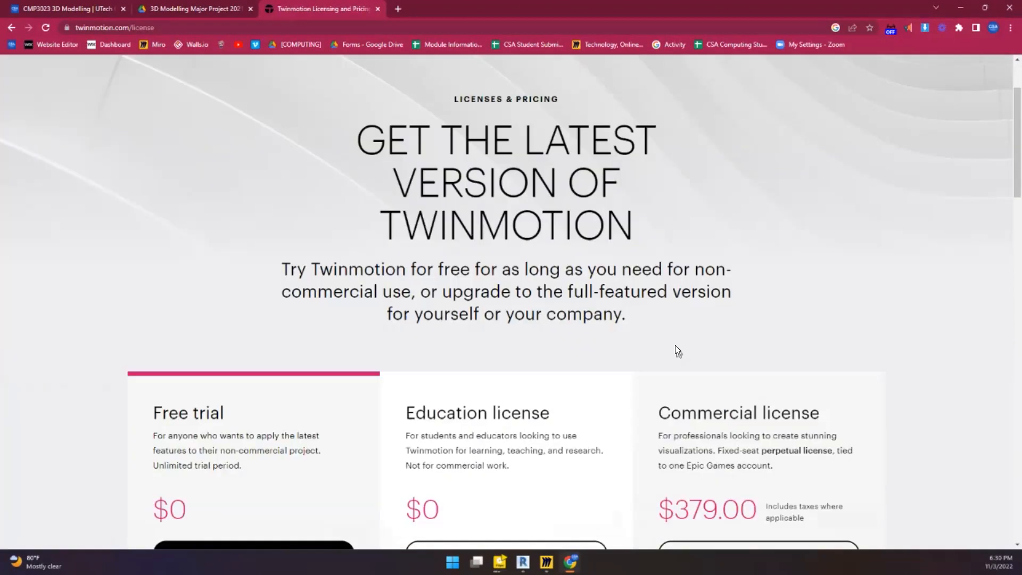
pyautogui.scroll(-1, 645, 324)
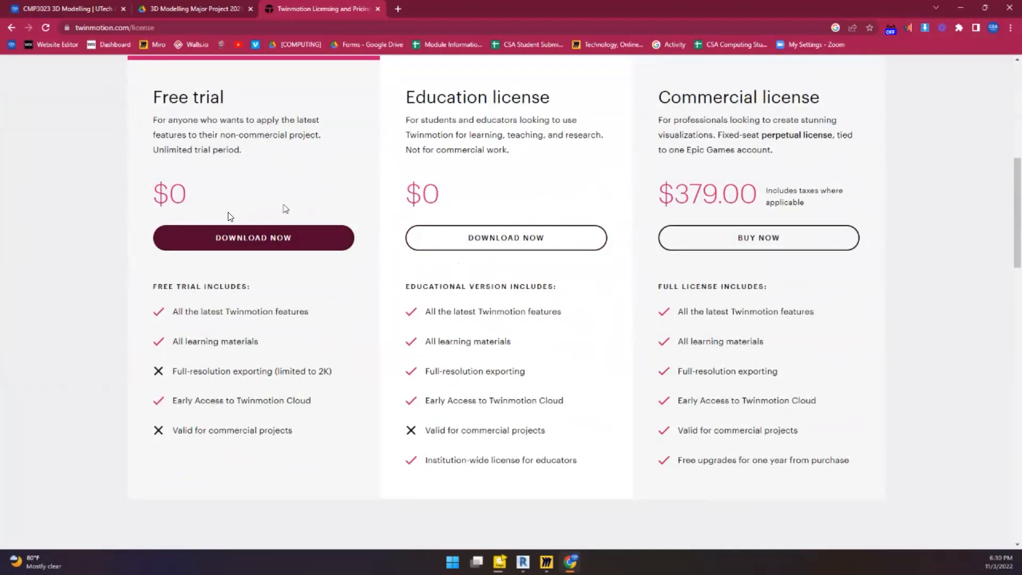
pyautogui.click(241, 237)
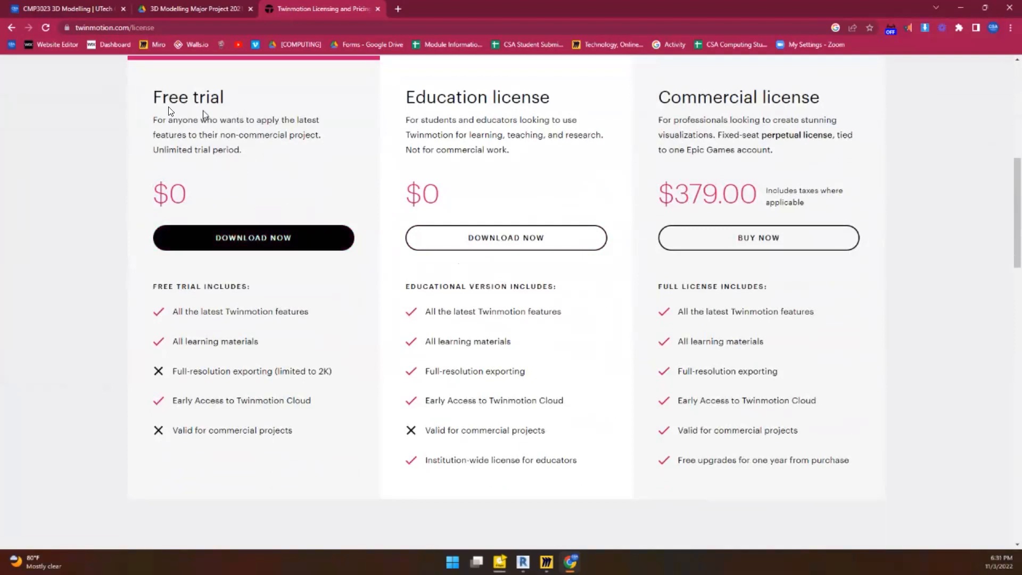
pyautogui.click(276, 230)
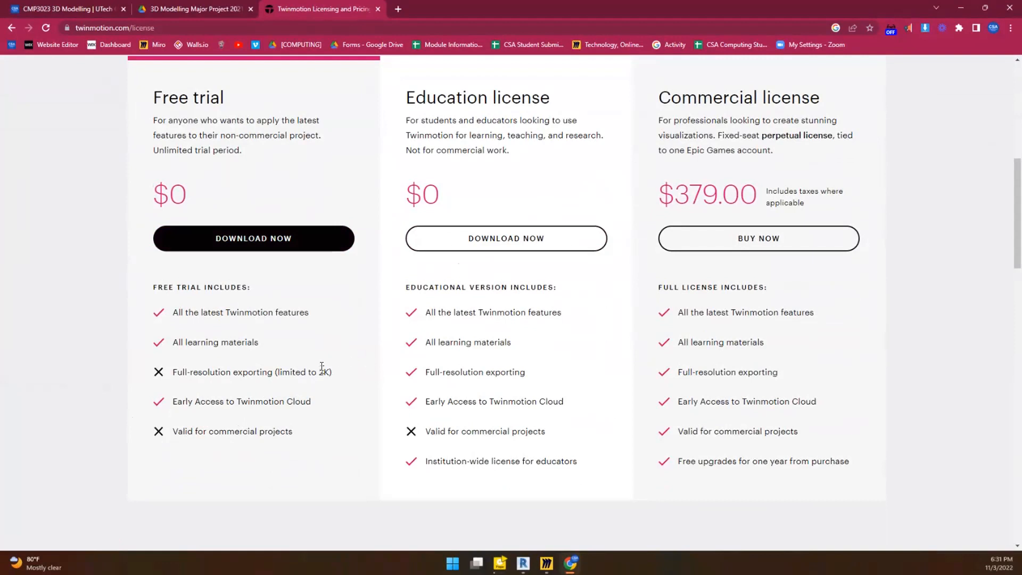
pyautogui.click(248, 234)
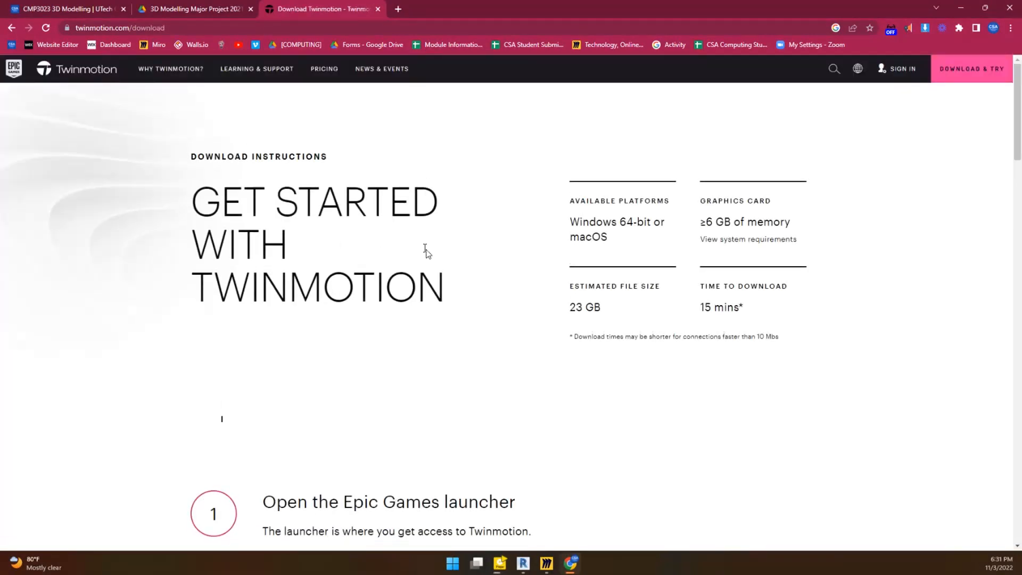
# Review the launcher download instructions, bring up the Epic Games launcher and view its Twinmotion 2022.2.2 install page.
pyautogui.scroll(-5, 423, 245)
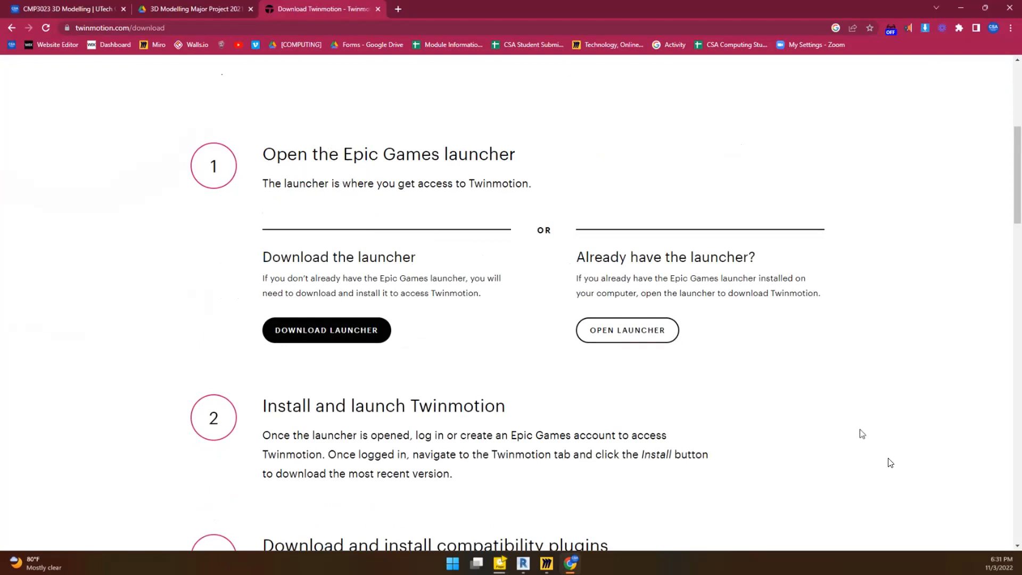
pyautogui.click(312, 331)
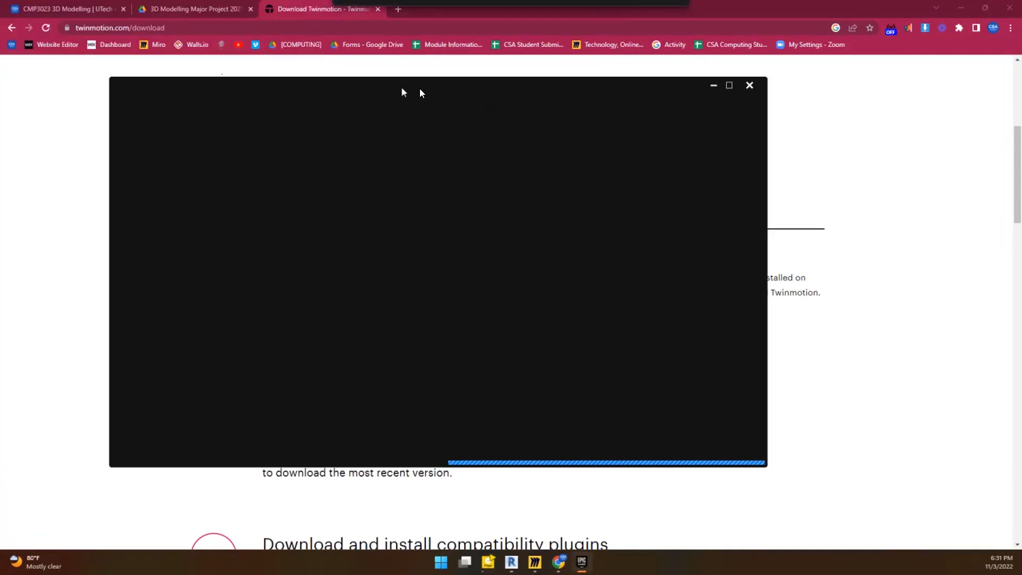
pyautogui.moveTo(403, 92); pyautogui.dragTo(447, 96)
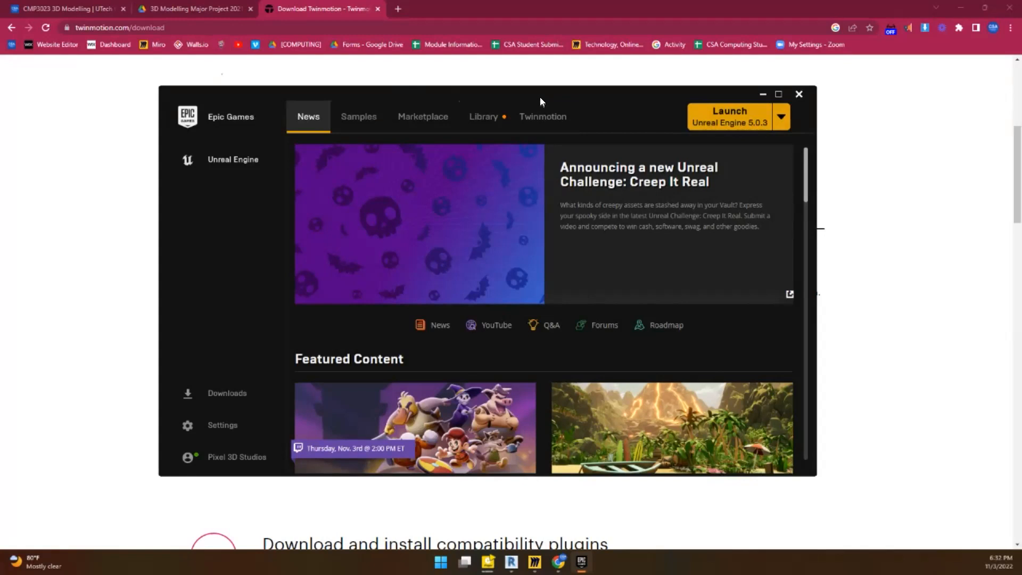
pyautogui.click(542, 120)
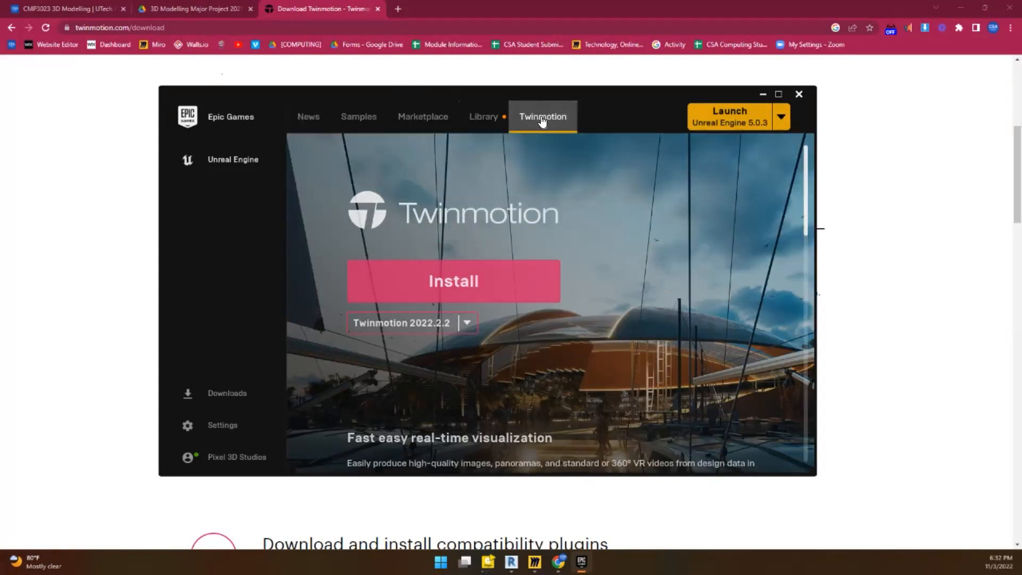
pyautogui.scroll(-1, 536, 245)
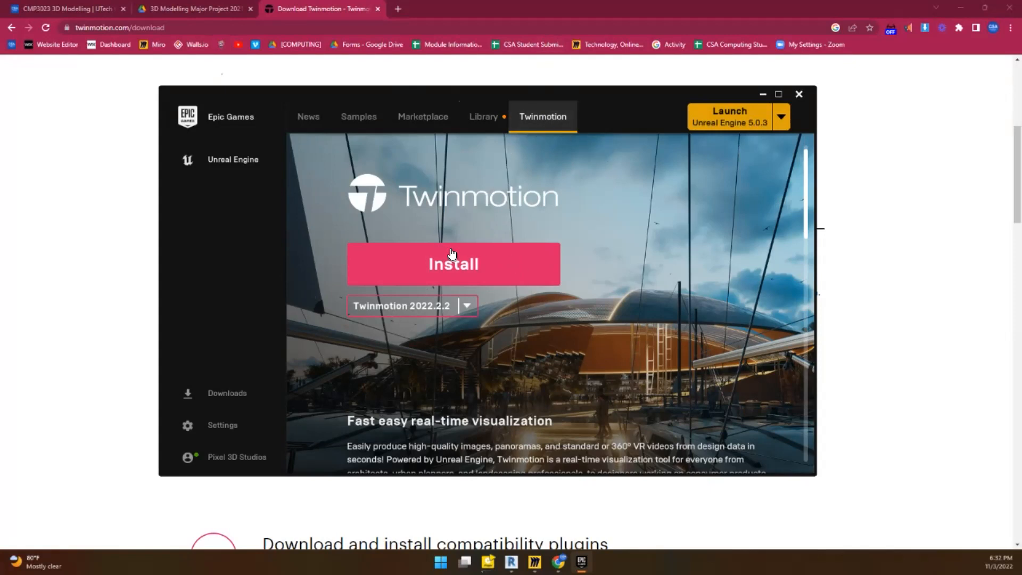
pyautogui.scroll(-2, 452, 253)
pyautogui.scroll(-2, 497, 214)
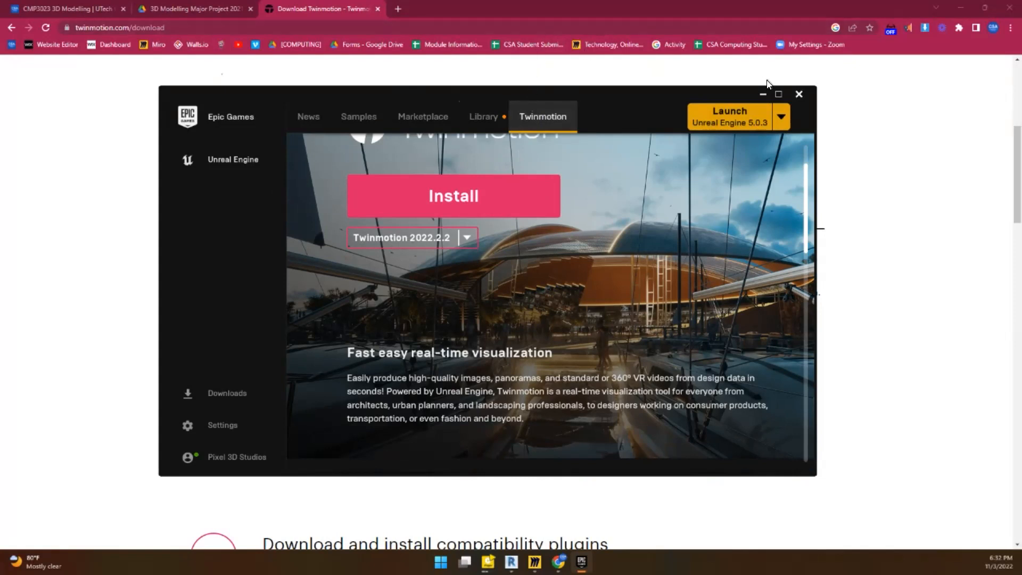
# Return to the browser, search for "enscape" in a new tab and open the official Enscape website.
pyautogui.click(401, 7)
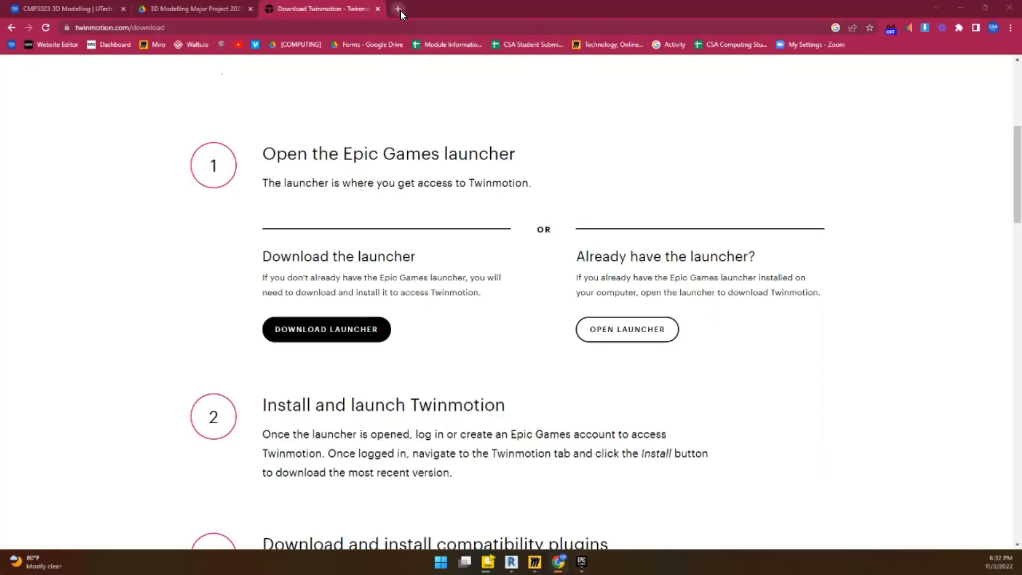
pyautogui.click(400, 10)
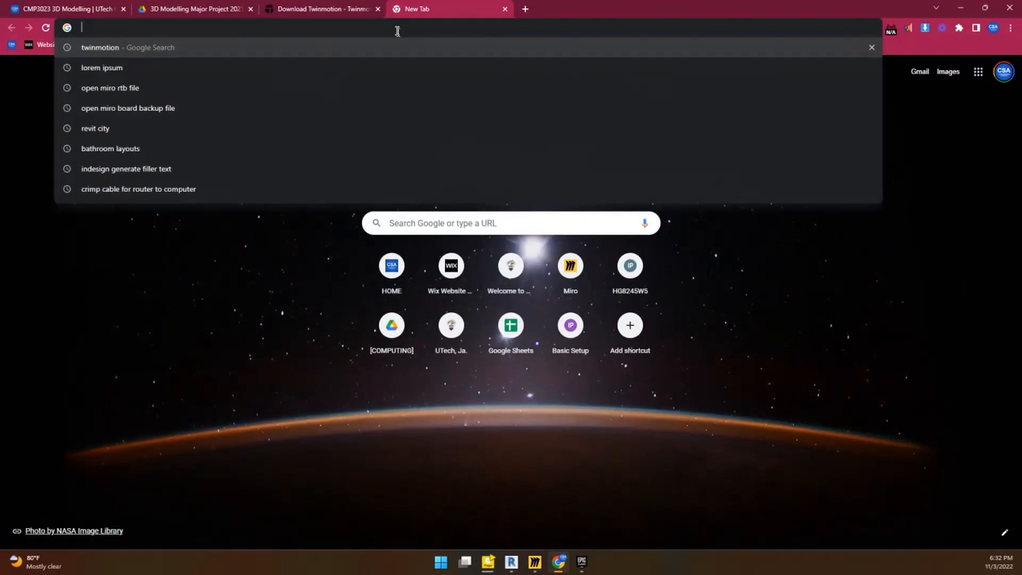
pyautogui.write('e')
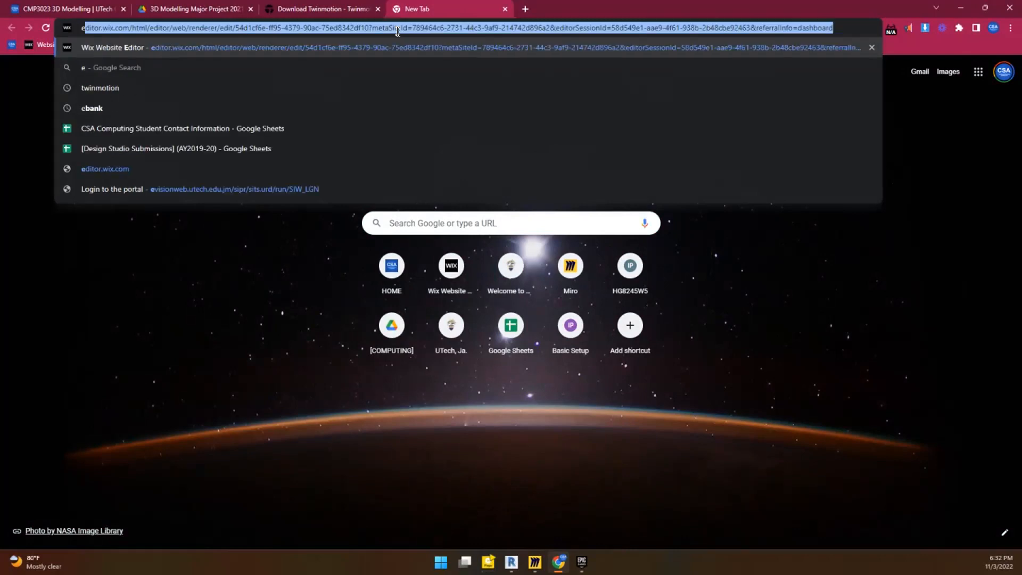
pyautogui.write('nscape')
pyautogui.press('Return')
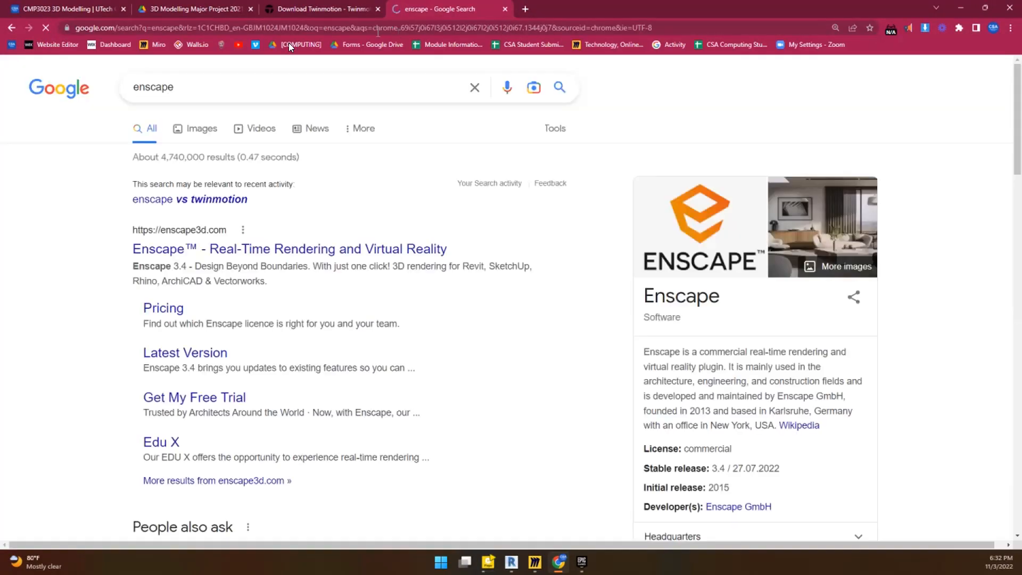
pyautogui.click(224, 248)
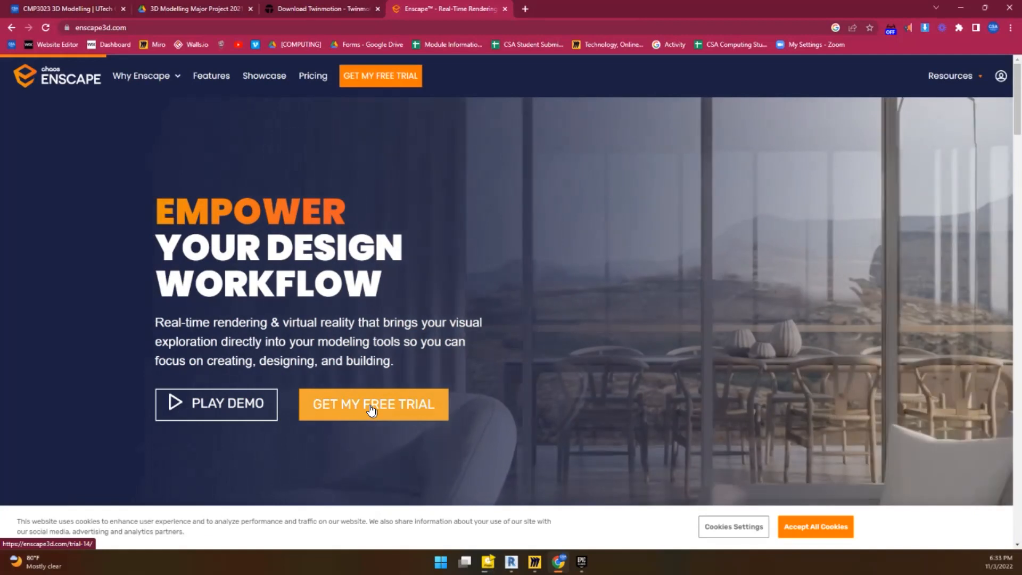
# Open Enscape's 14-day free trial page and examine its sign-up form, supported host apps and available resources.
pyautogui.click(370, 406)
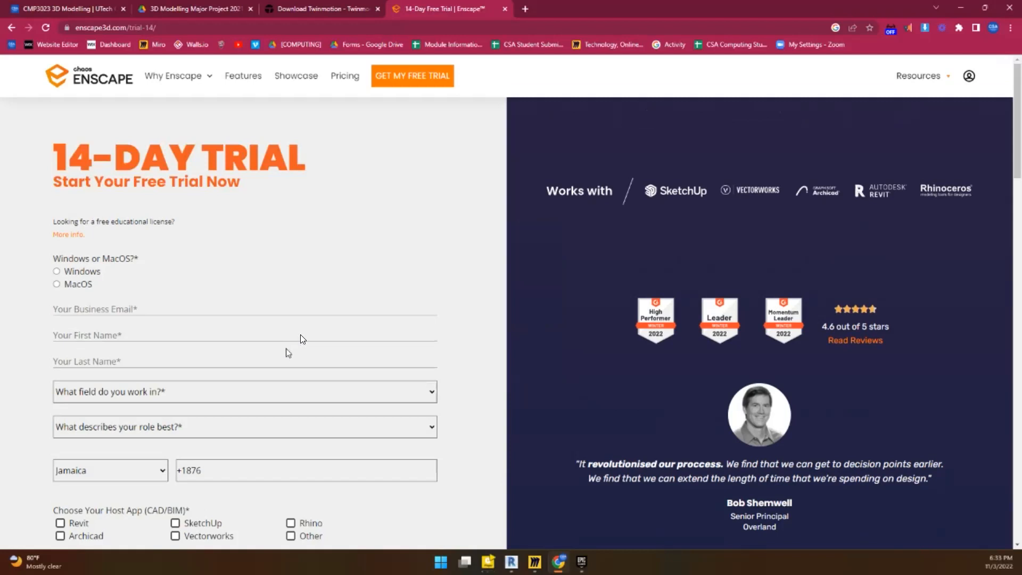
pyautogui.scroll(-6, 661, 316)
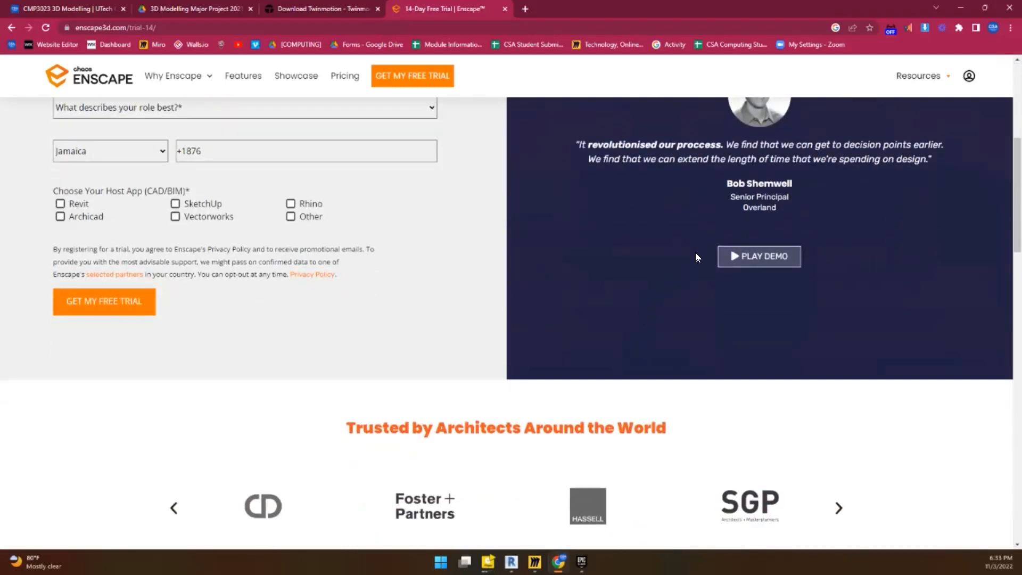
pyautogui.scroll(-12, 696, 252)
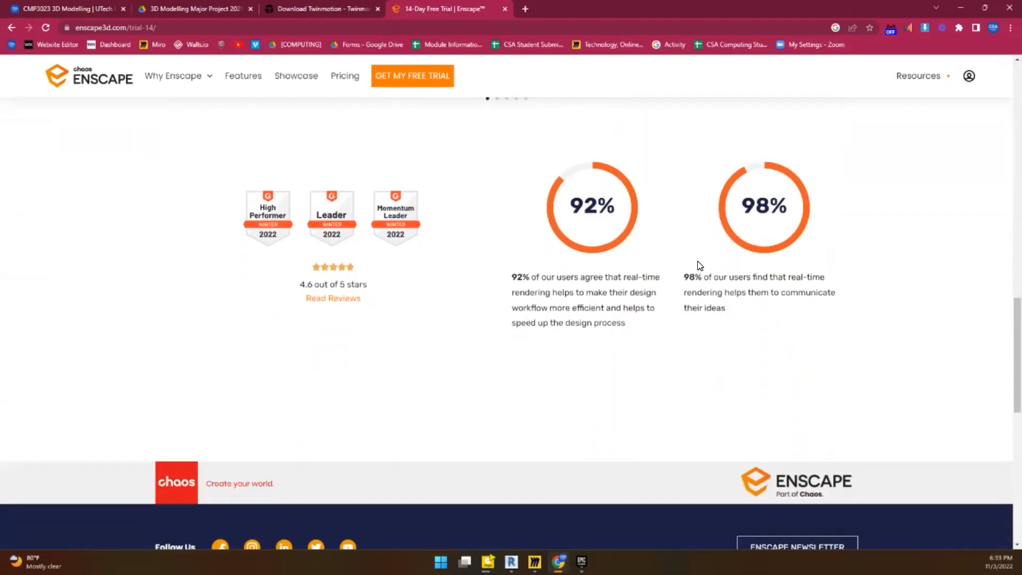
pyautogui.scroll(-4, 698, 266)
pyautogui.scroll(20, 698, 268)
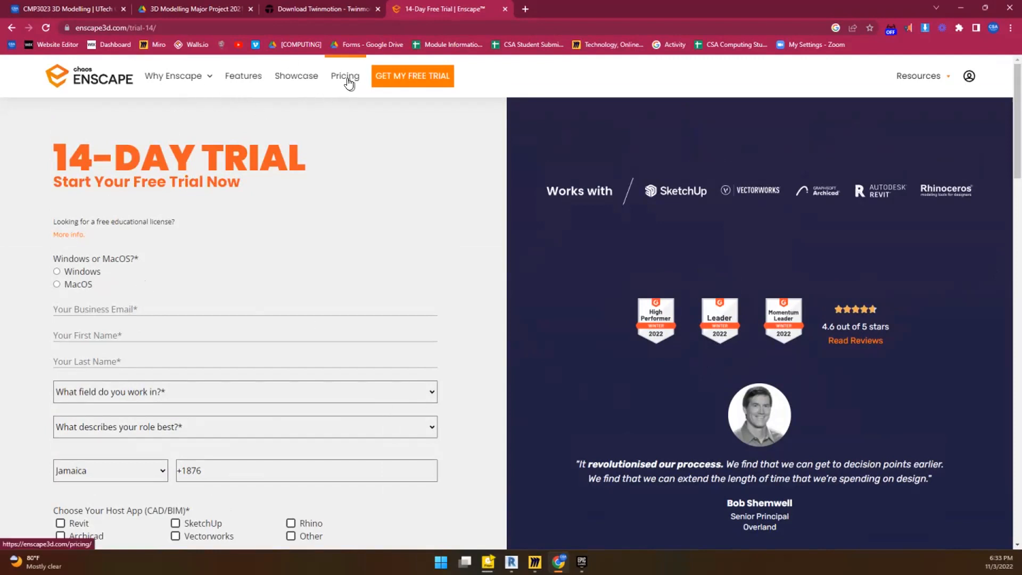
pyautogui.scroll(-3, 685, 142)
pyautogui.scroll(3, 799, 106)
pyautogui.moveTo(918, 76)
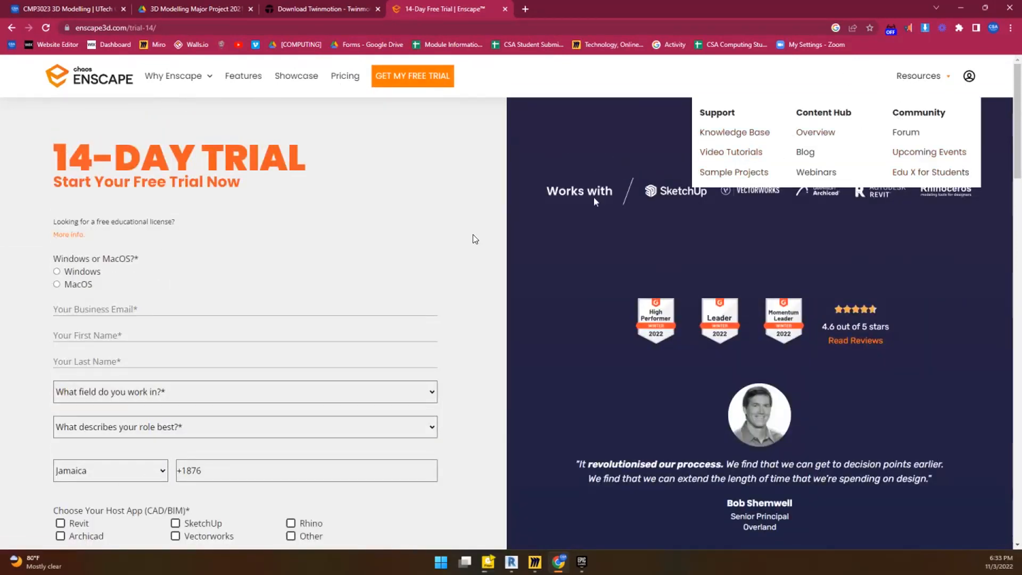
# Find the education links in the footer of Enscape's trial page and open the Edu X page.
pyautogui.scroll(-10, 429, 262)
pyautogui.scroll(-15, 585, 362)
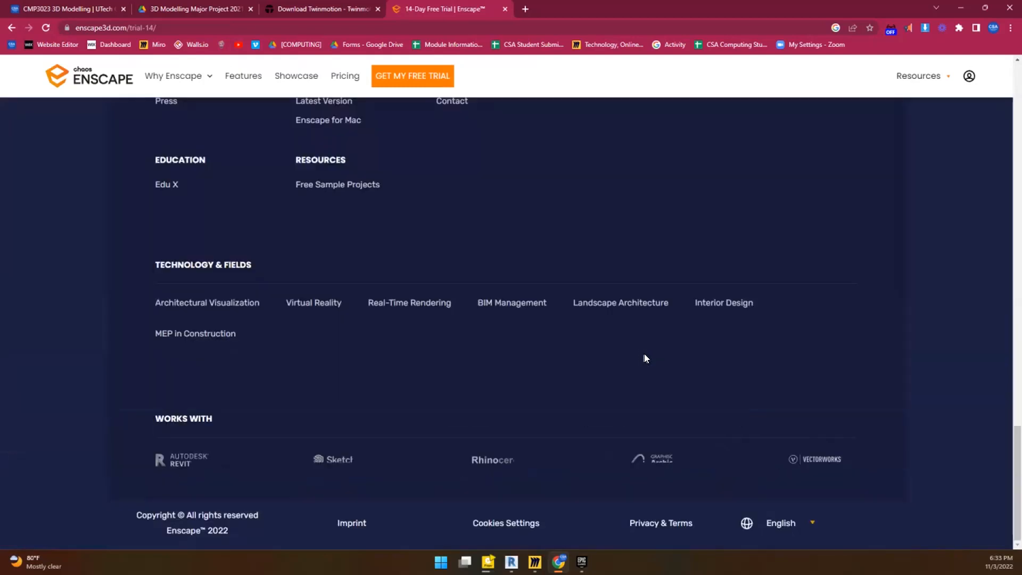
pyautogui.scroll(6, 320, 340)
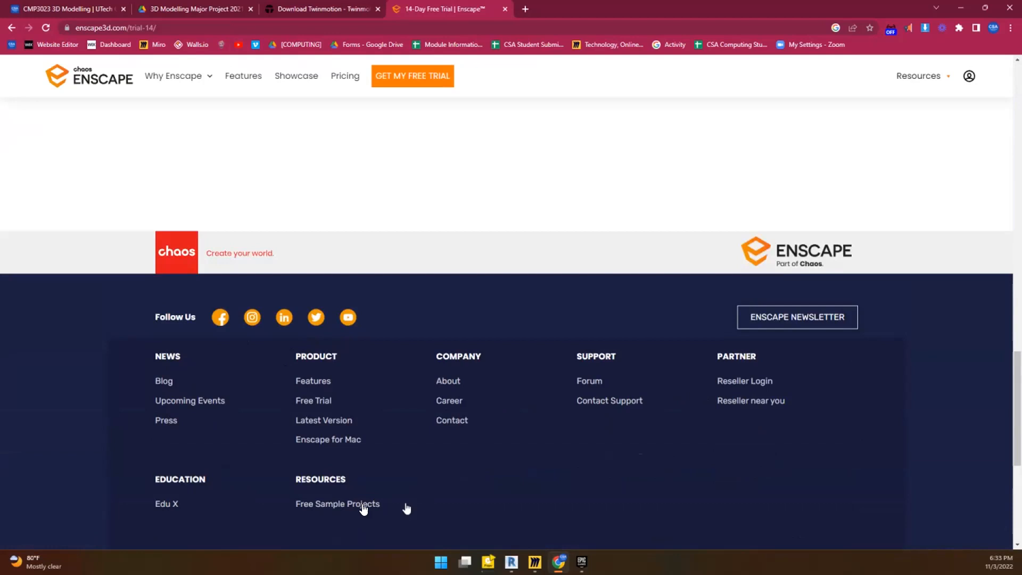
pyautogui.click(165, 503)
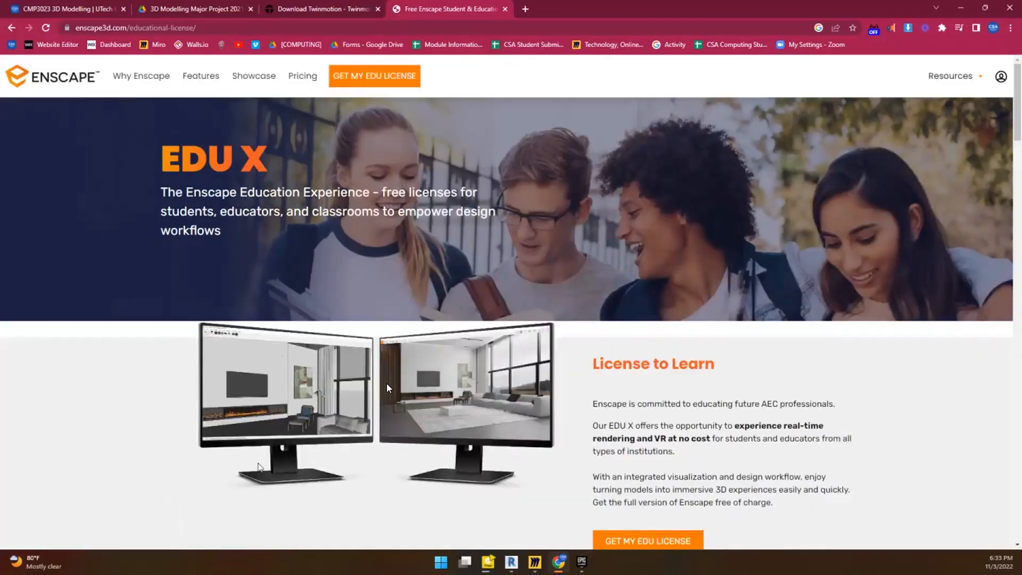
# Review Enscape's free educational licenses and open the student license request form at its educational email field.
pyautogui.scroll(-5, 414, 360)
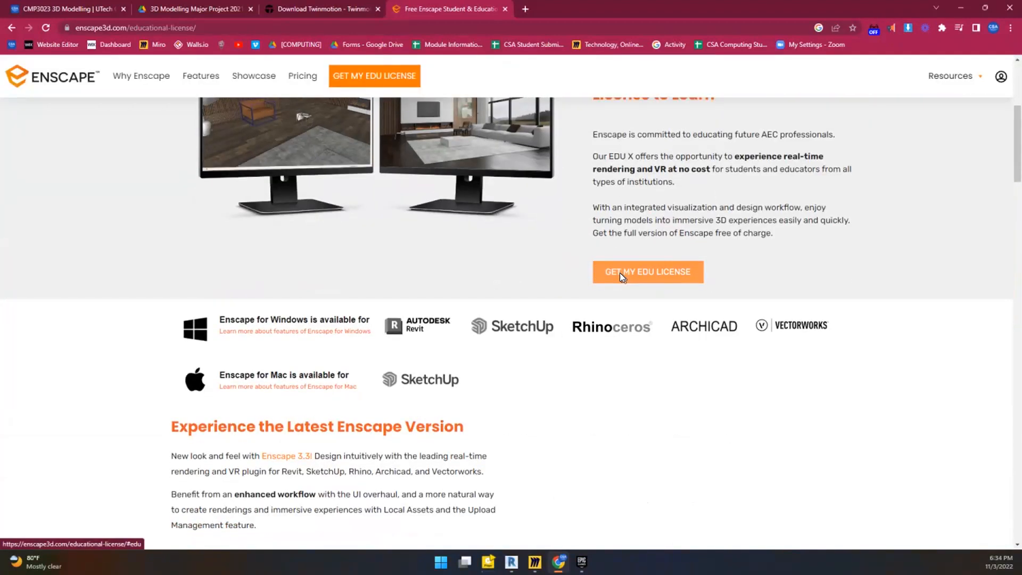
pyautogui.click(620, 273)
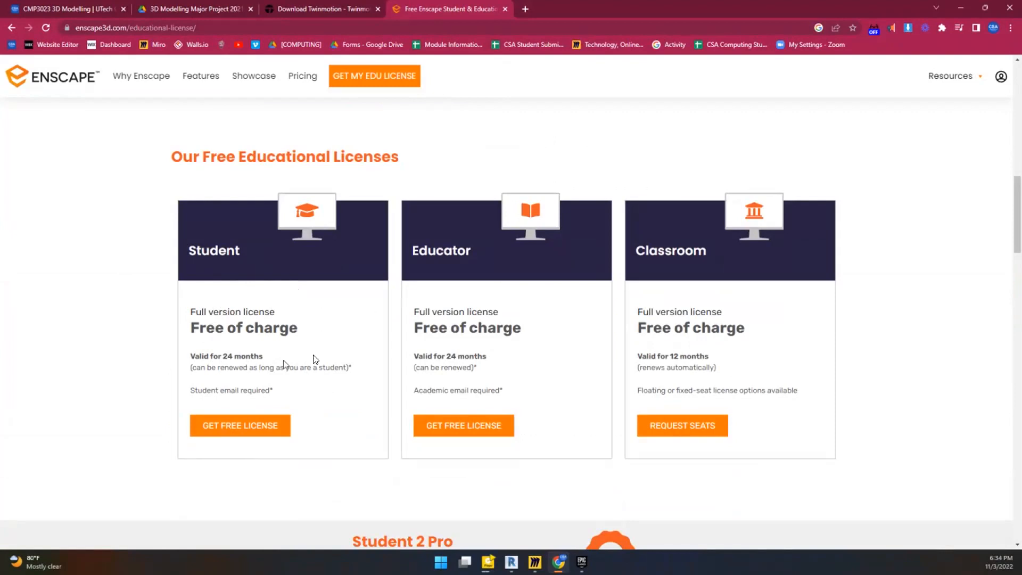
pyautogui.click(240, 424)
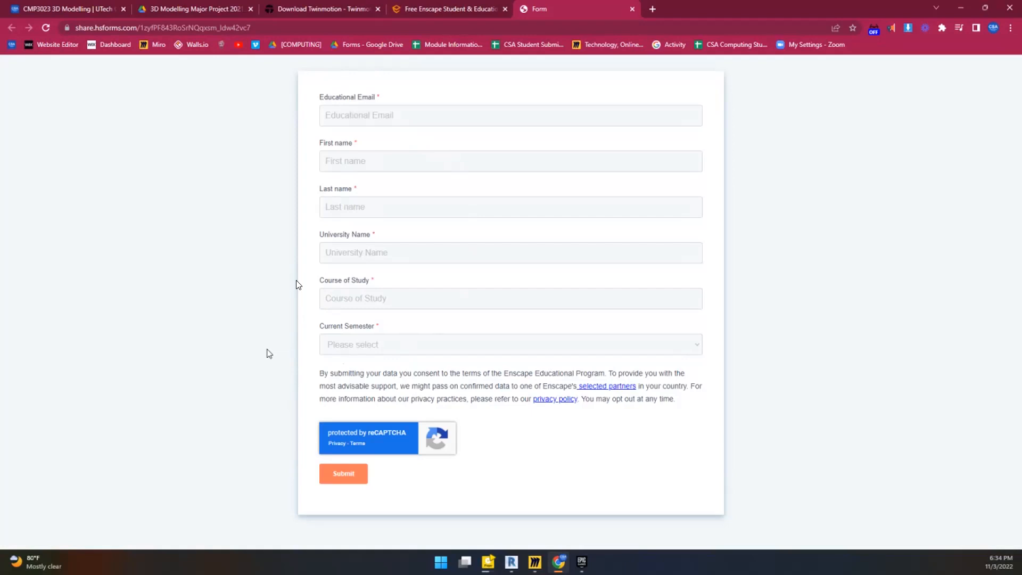
pyautogui.click(397, 113)
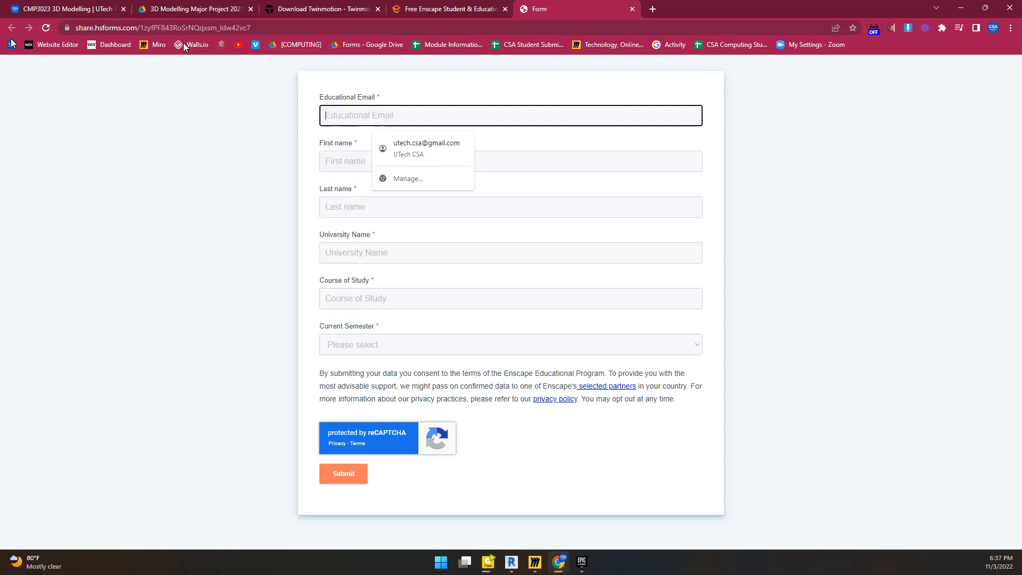
# Return to the CMP3023 course site and follow the semester timeline to late October to open the CP# 4 (15%) entry.
pyautogui.click(31, 14)
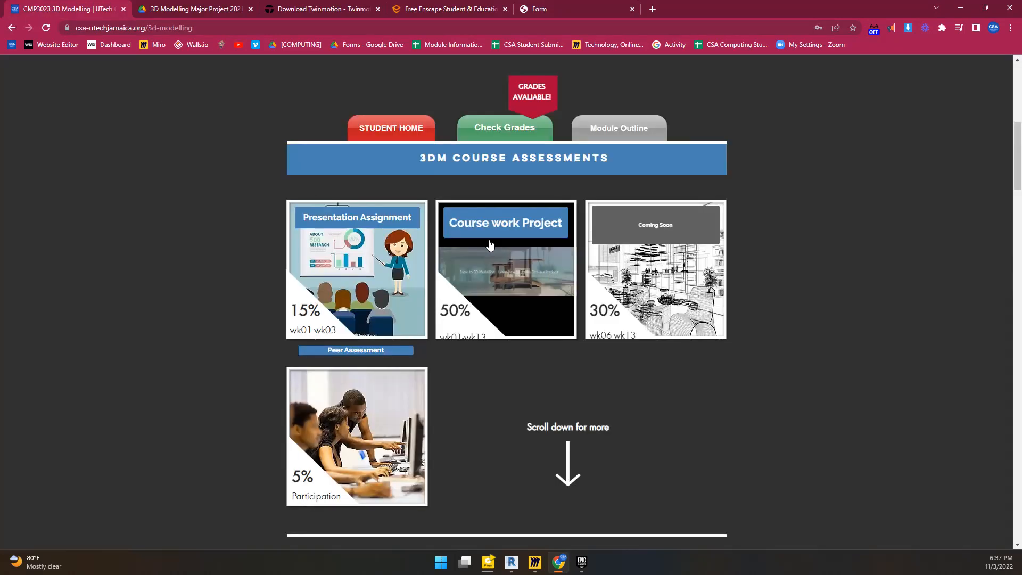
pyautogui.scroll(8, 609, 261)
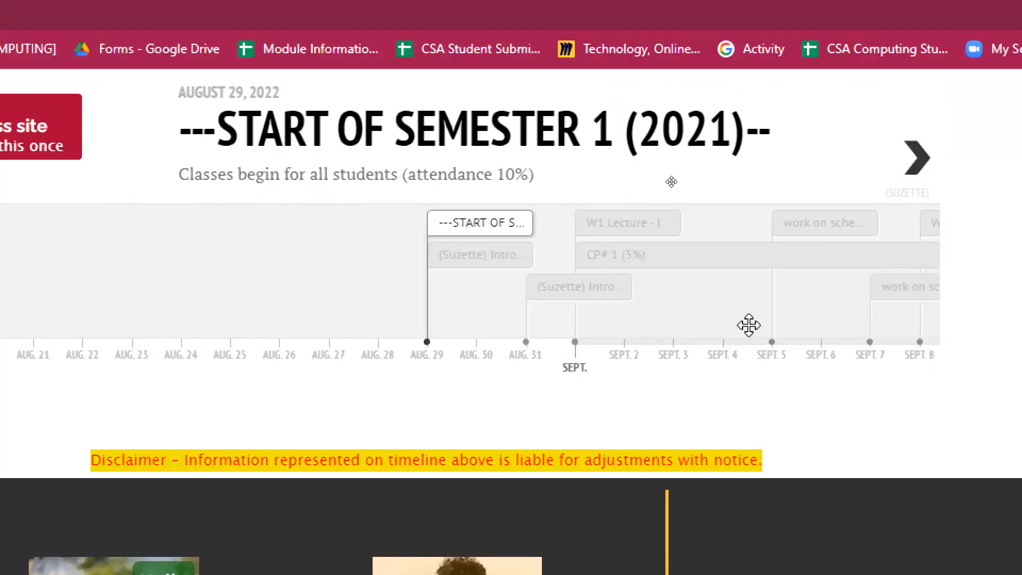
pyautogui.moveTo(748, 324); pyautogui.dragTo(215, 346)
pyautogui.moveTo(553, 334); pyautogui.dragTo(454, 320)
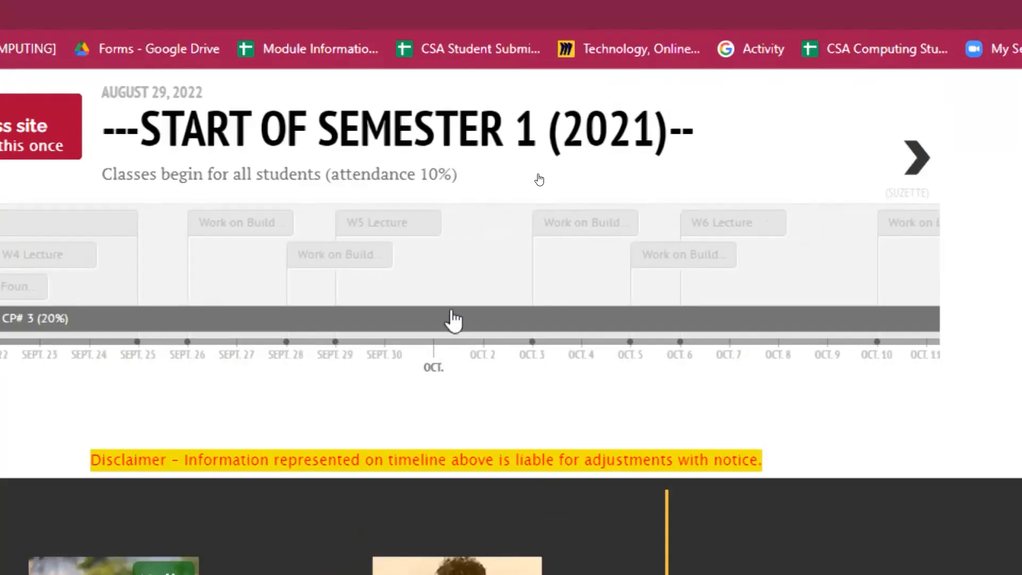
pyautogui.moveTo(839, 271); pyautogui.dragTo(122, 297)
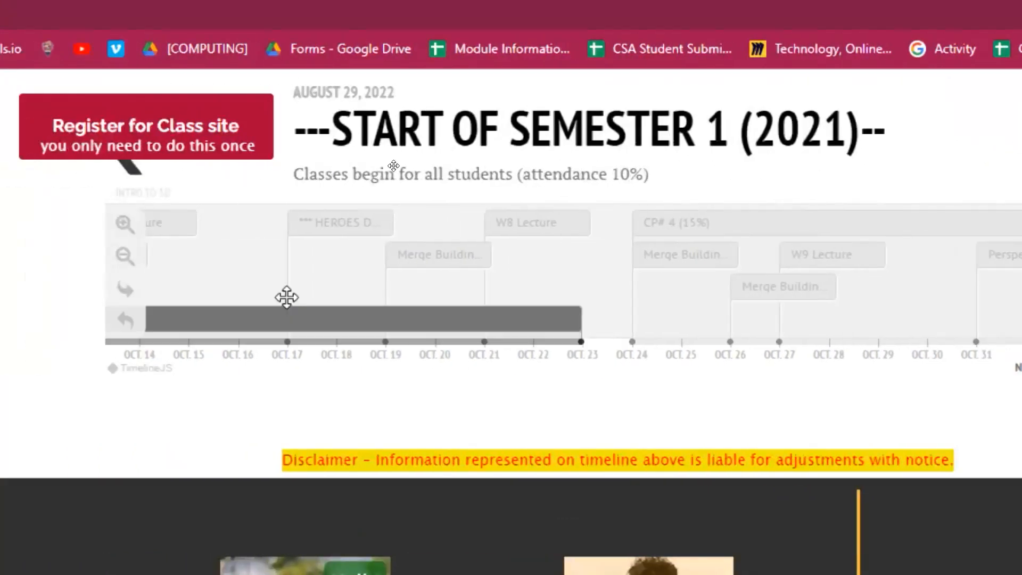
pyautogui.moveTo(654, 328); pyautogui.dragTo(478, 325)
pyautogui.moveTo(751, 326); pyautogui.dragTo(652, 327)
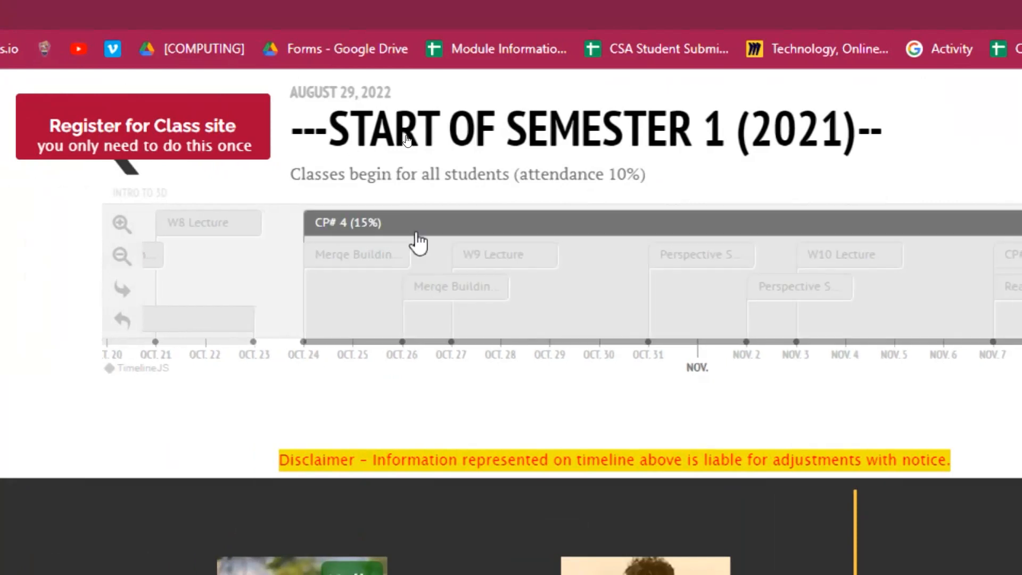
pyautogui.click(417, 240)
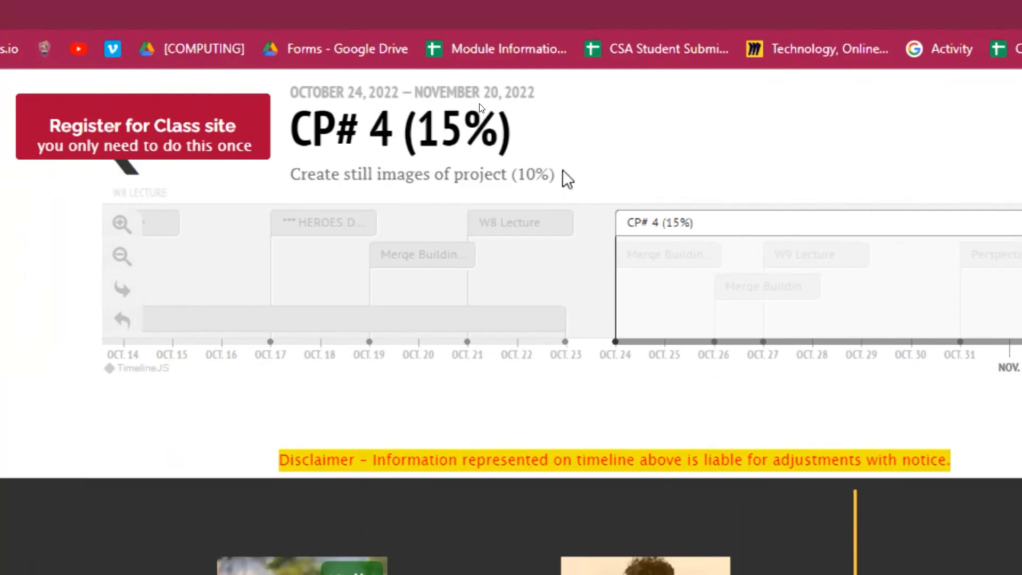
# Examine the November part of the course timeline and open the CP# 5 (5%) entry.
pyautogui.moveTo(623, 229); pyautogui.dragTo(482, 201)
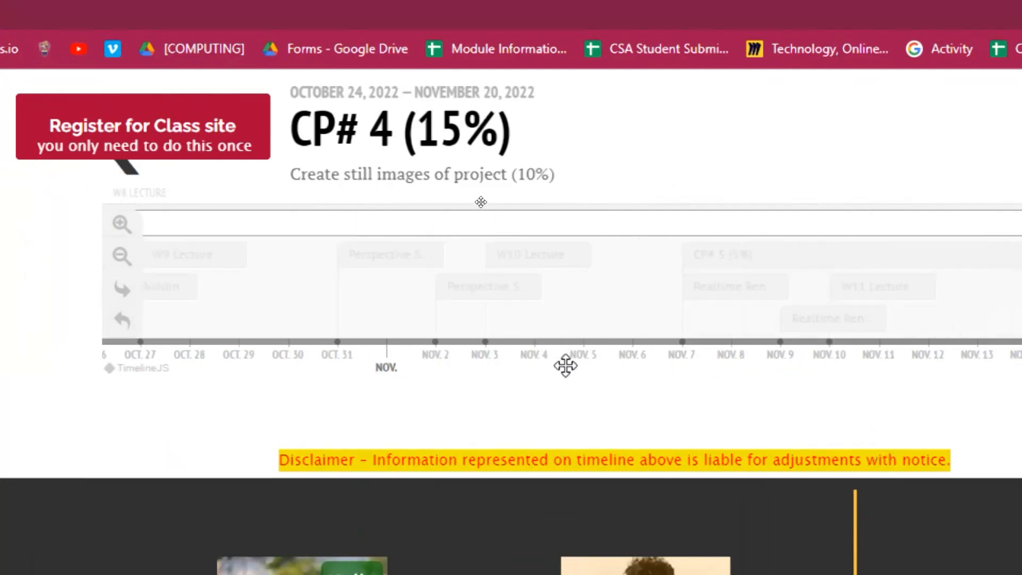
pyautogui.scroll(-5, 566, 366)
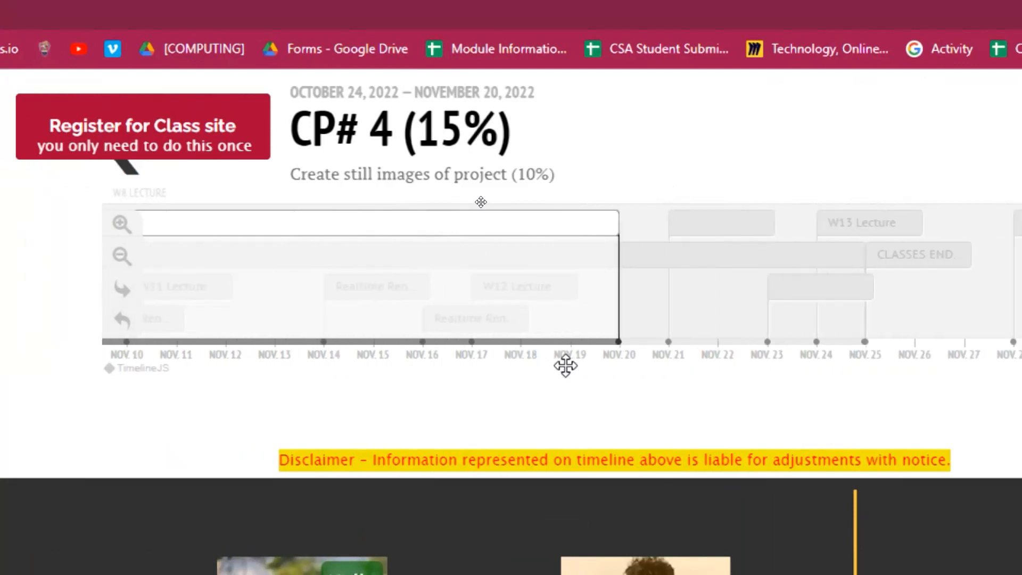
pyautogui.scroll(5, 566, 366)
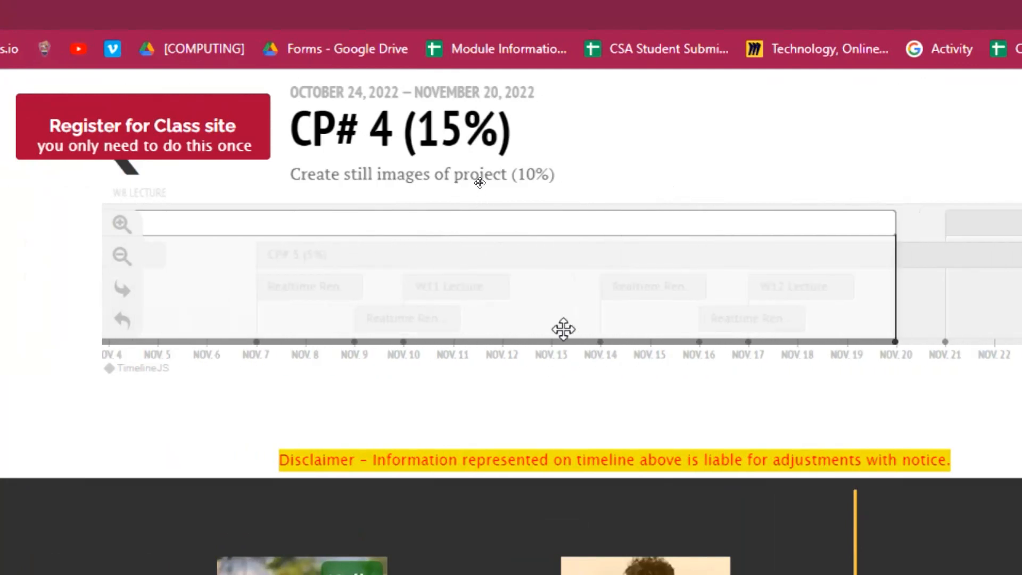
pyautogui.click(526, 267)
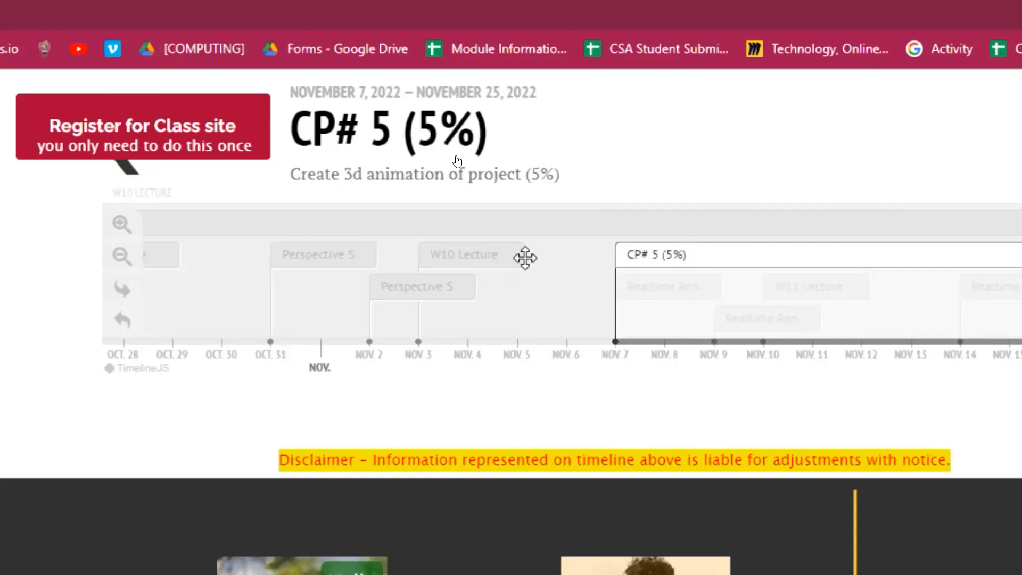
# Go back along the timeline to reopen the CP# 4 (15%) entry and view the dates it covers.
pyautogui.moveTo(504, 295); pyautogui.dragTo(505, 296)
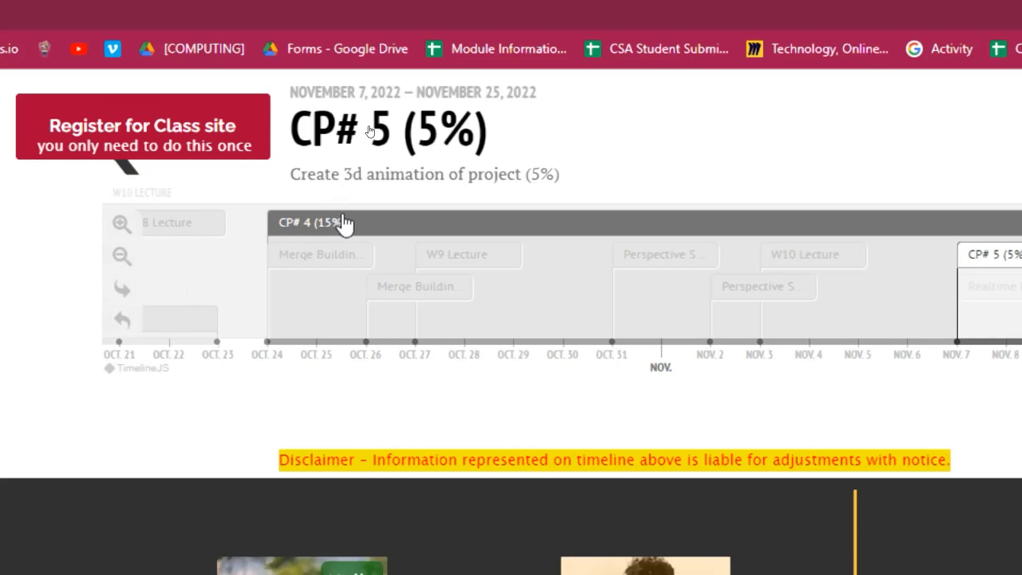
pyautogui.click(344, 224)
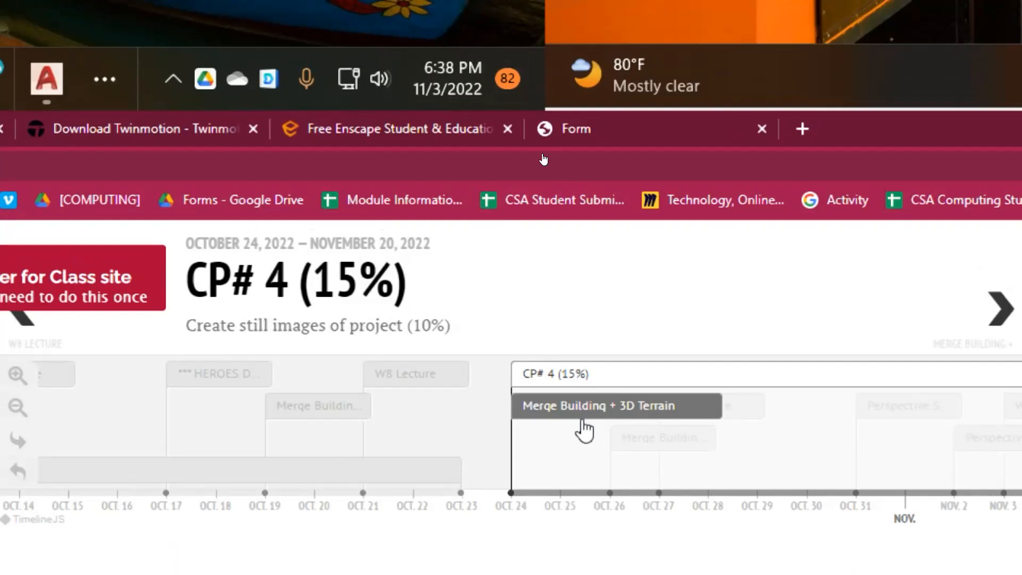
pyautogui.hscroll(6, 584, 430)
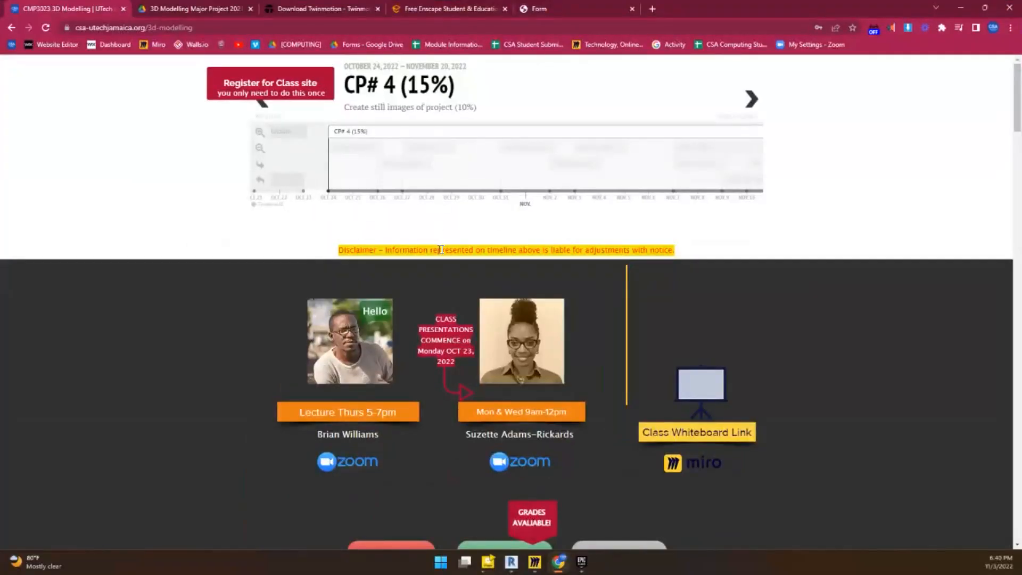
# Minimize the browser, bring up the 3DM Major Project model in Revit, and minimize Revit and the Epic Games launcher to reveal the desktop.
pyautogui.click(957, 9)
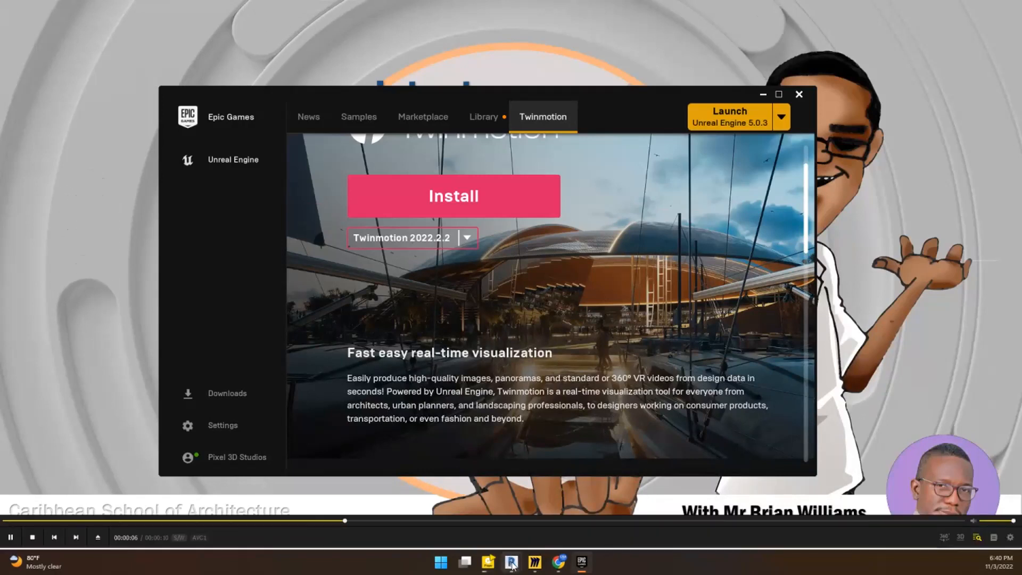
pyautogui.moveTo(512, 563)
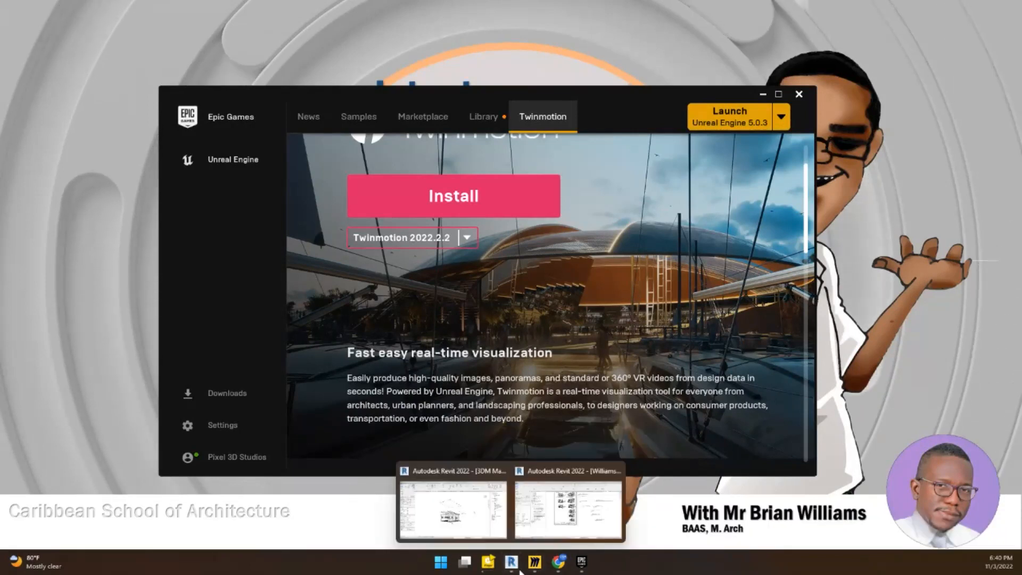
pyautogui.click(462, 530)
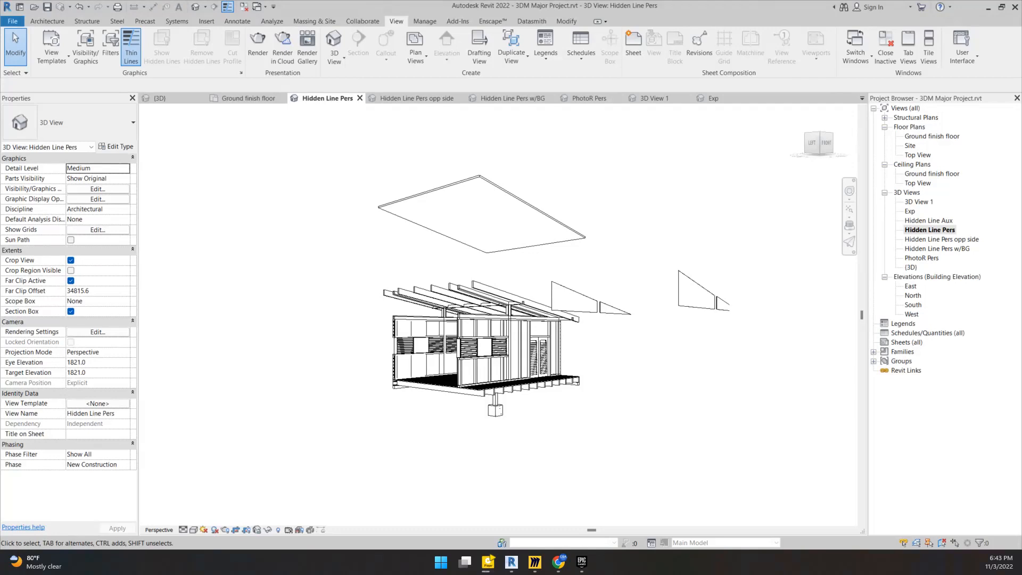
pyautogui.click(990, 7)
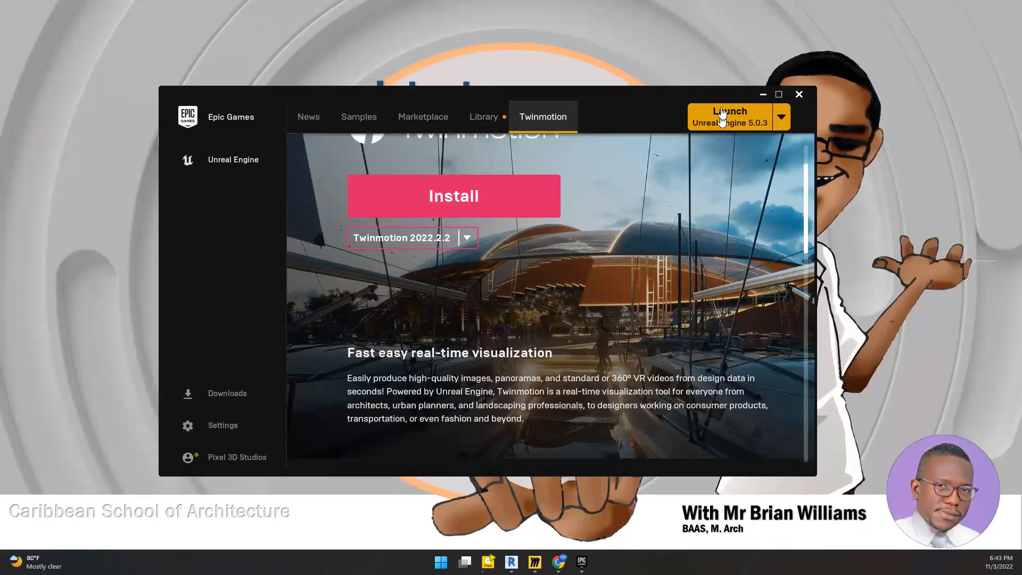
pyautogui.click(763, 92)
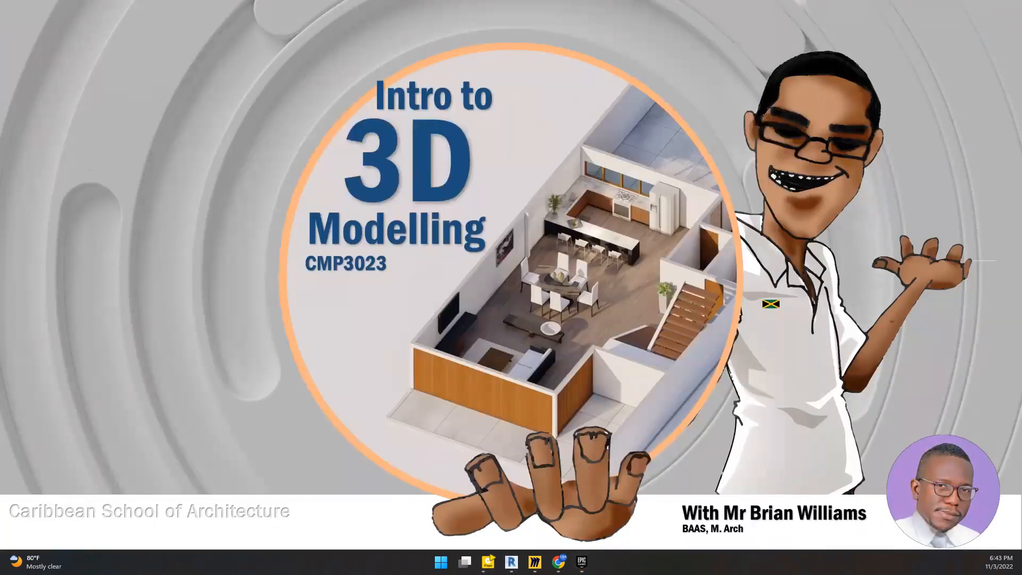